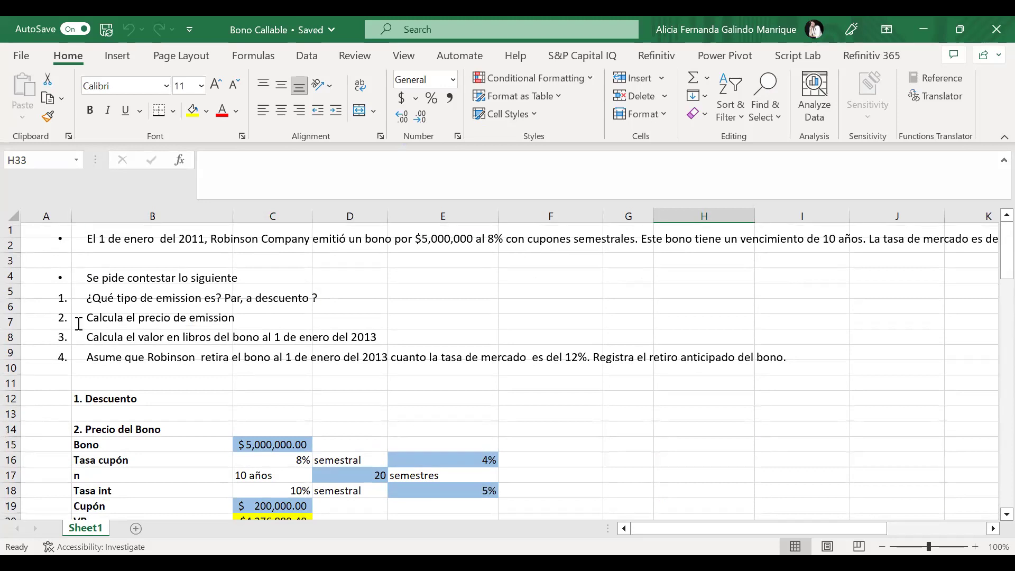
Step: Apply outside borders to the bond price block, cells B15:E20
click(50, 335)
click(86, 337)
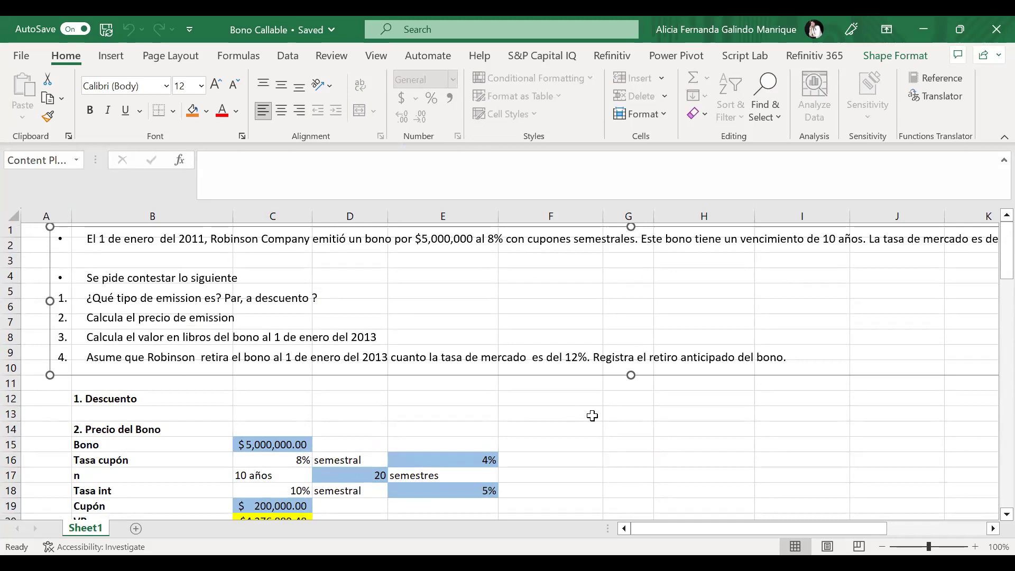
scroll(593, 398, down, 3)
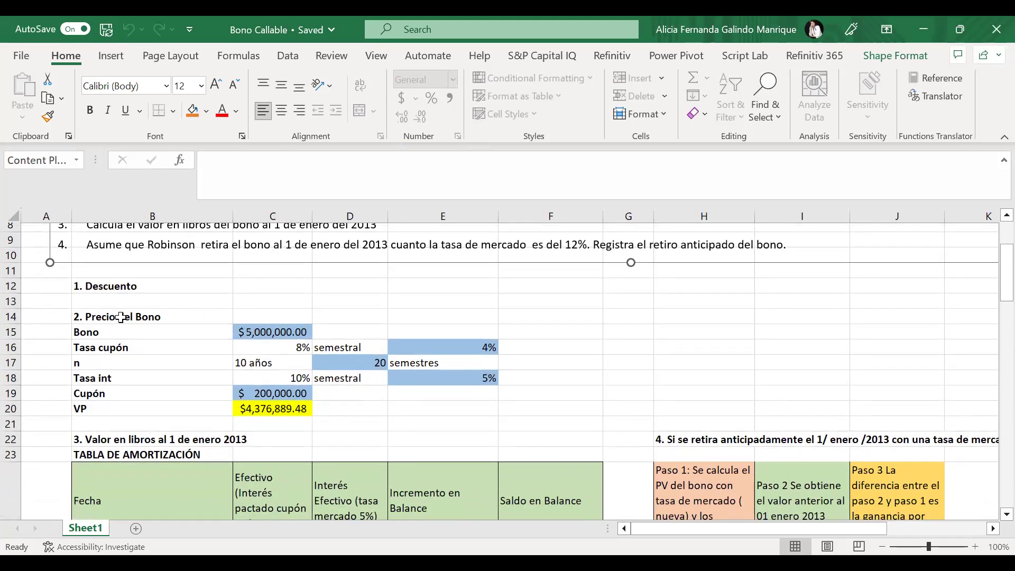
drag(115, 332, 476, 408)
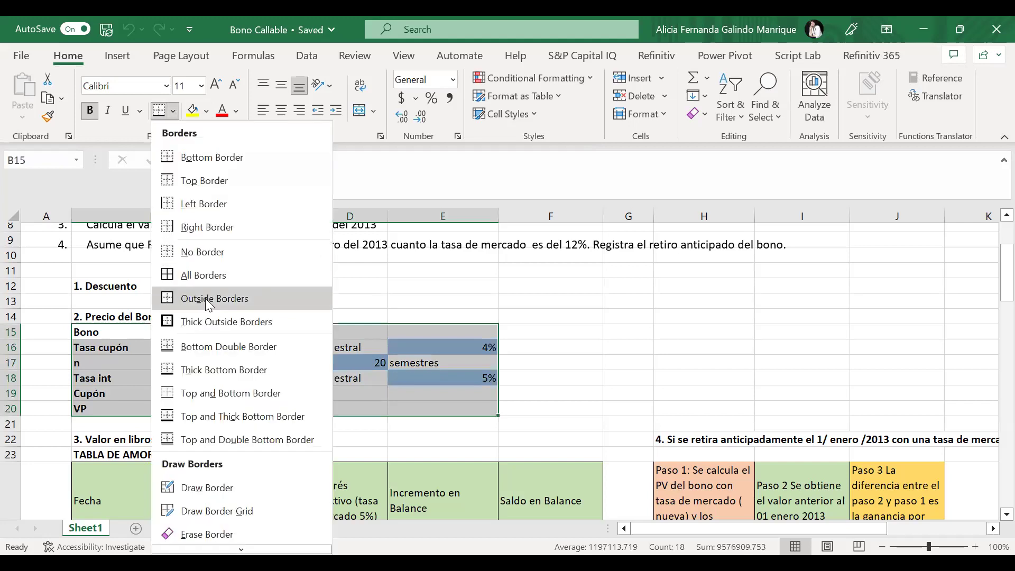
click(205, 298)
click(699, 357)
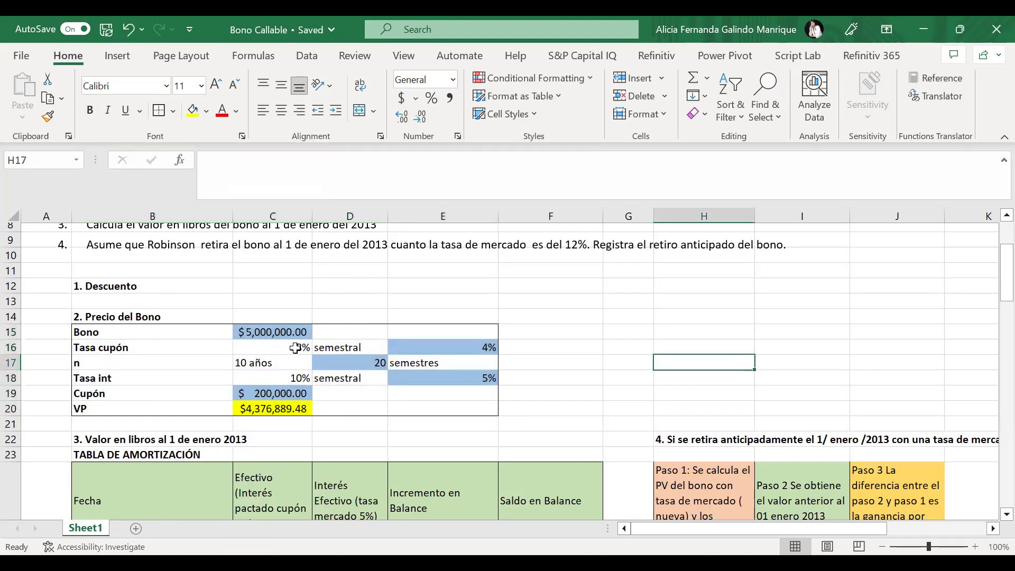
Step: Review the semiannual coupon rate, the number of periods and the semiannual market rate in the bond price block
click(476, 347)
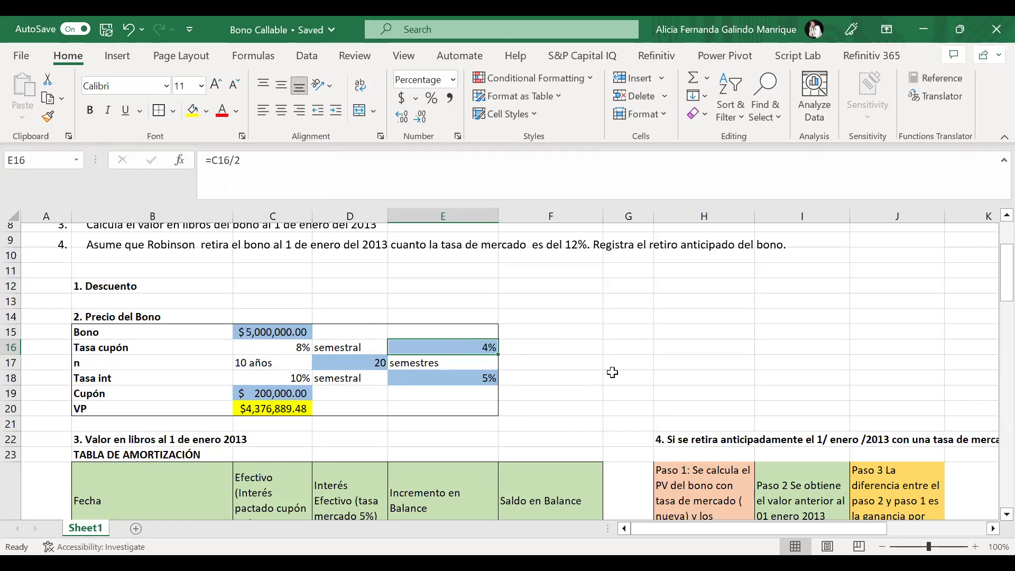
key(Down)
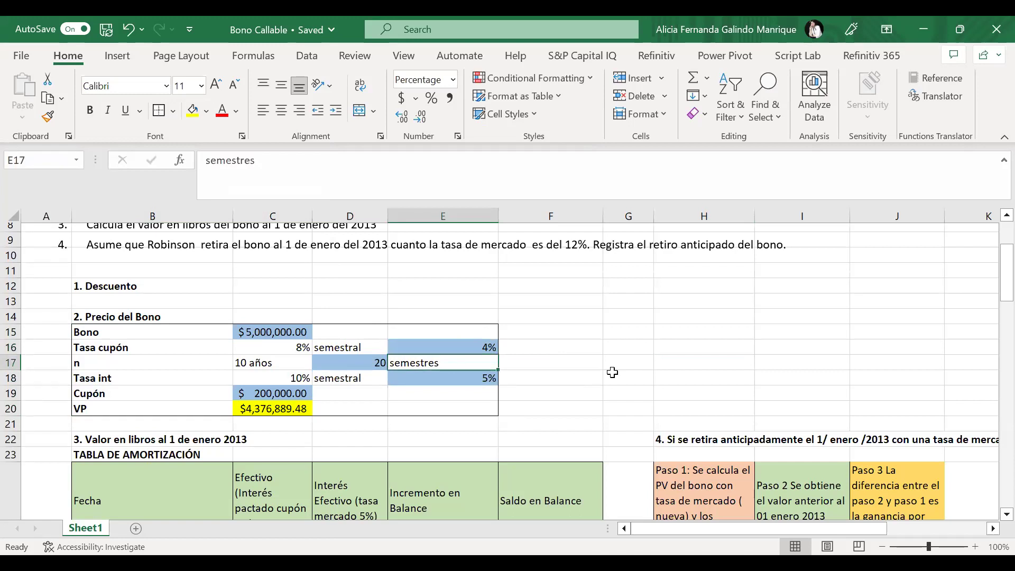
key(Left)
key(Left)
key(Down)
key(Up)
key(Down)
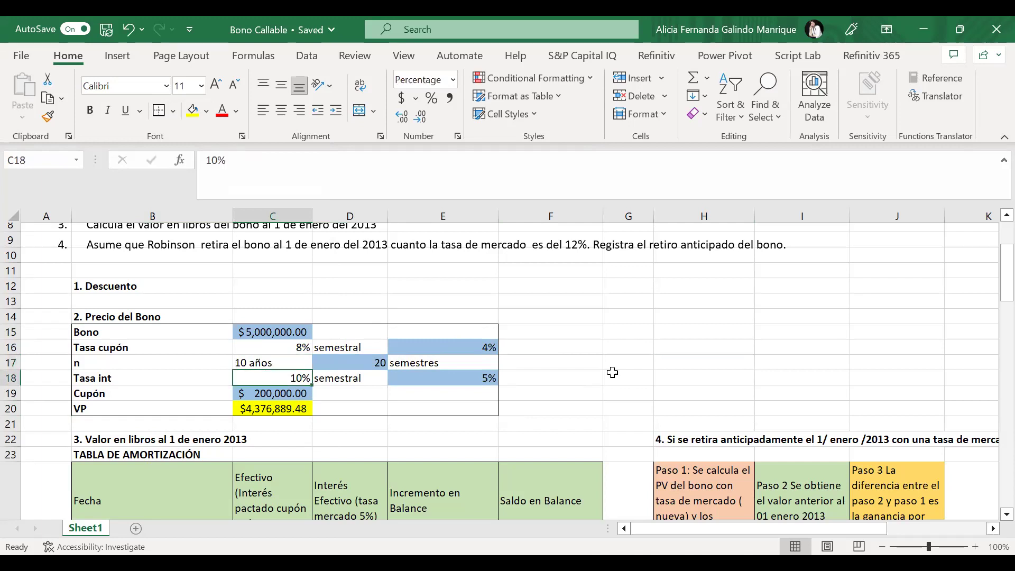
key(Right)
key(Right)
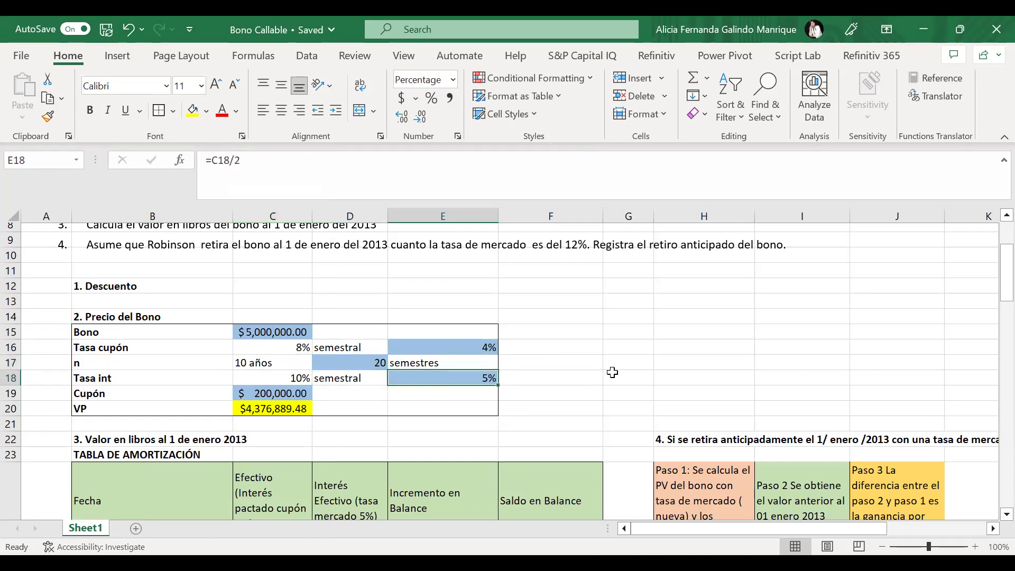
Step: Inspect the formula behind the coupon amount in C19, leaving it as it is
click(270, 394)
double_click(270, 393)
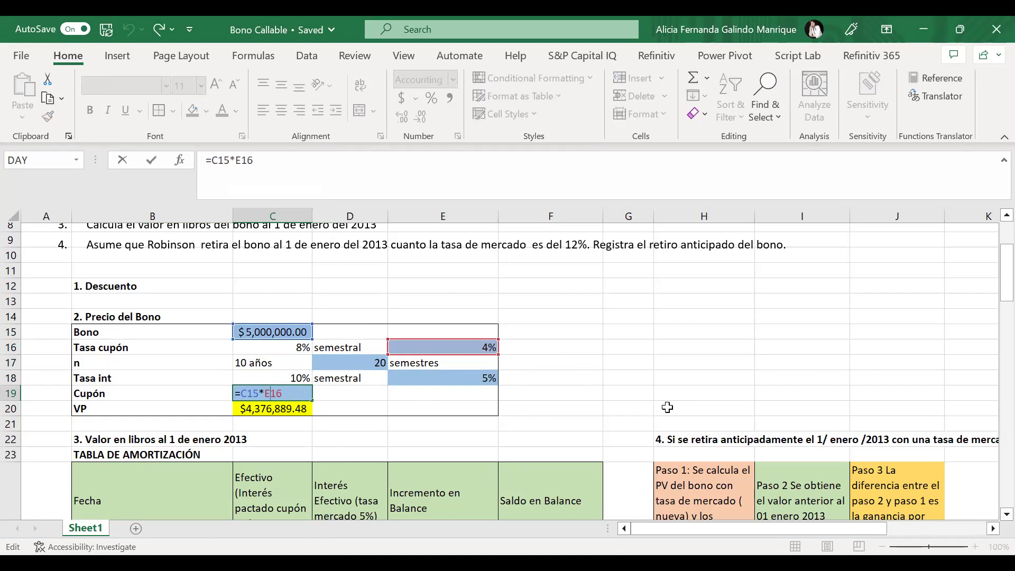
key(Return)
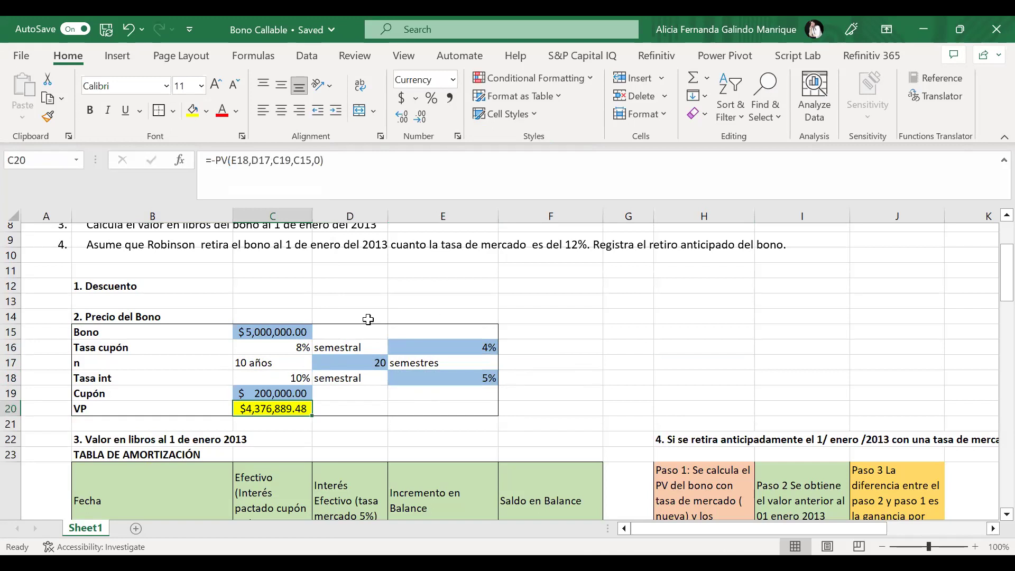
Step: Examine the period 0 row of the amortization table and inspect the formula of its opening balance in F25
scroll(368, 319, down, 1)
scroll(369, 319, up, 3)
scroll(369, 319, down, 2)
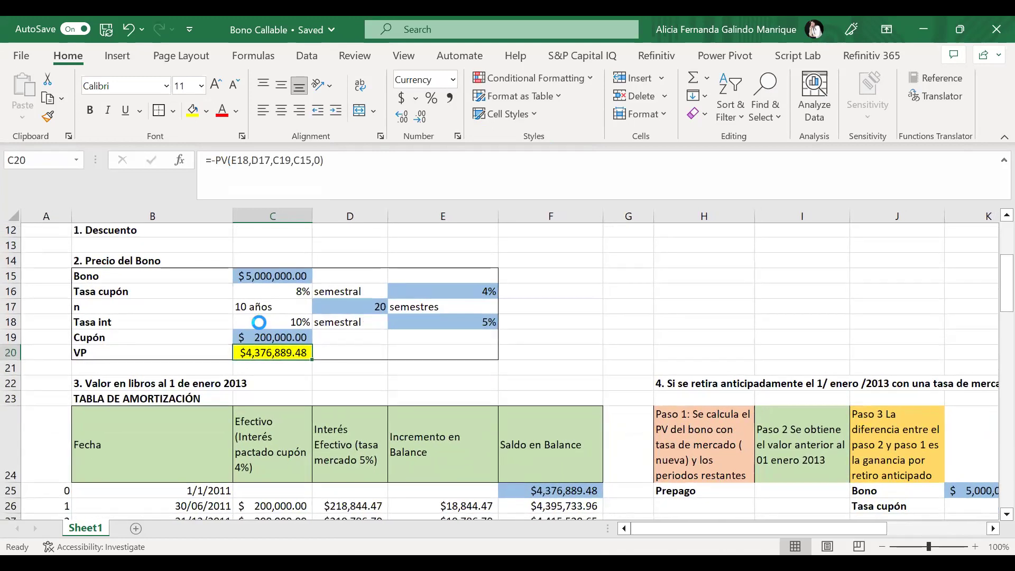
scroll(400, 362, up, 2)
scroll(400, 363, down, 3)
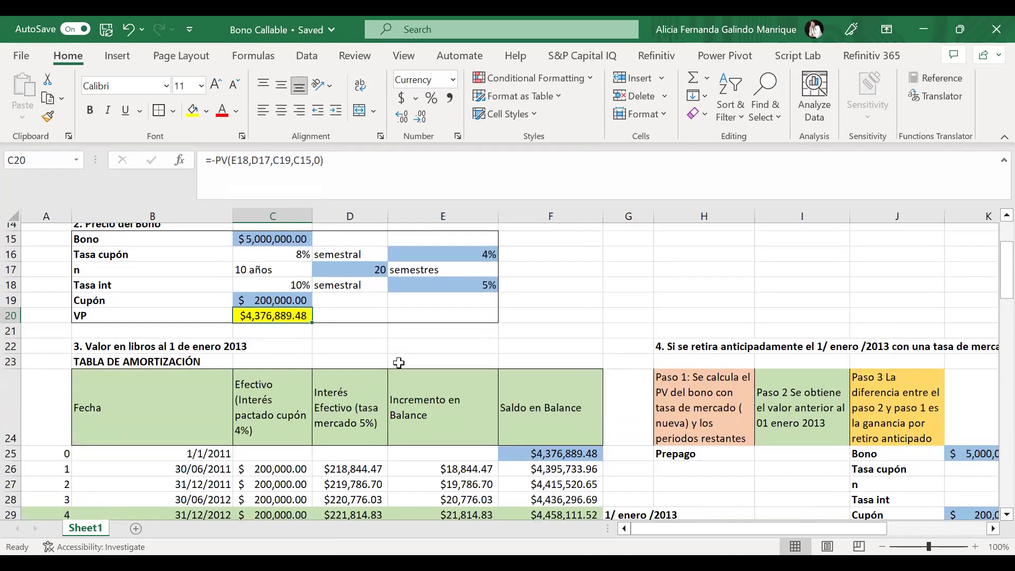
scroll(397, 362, down, 1)
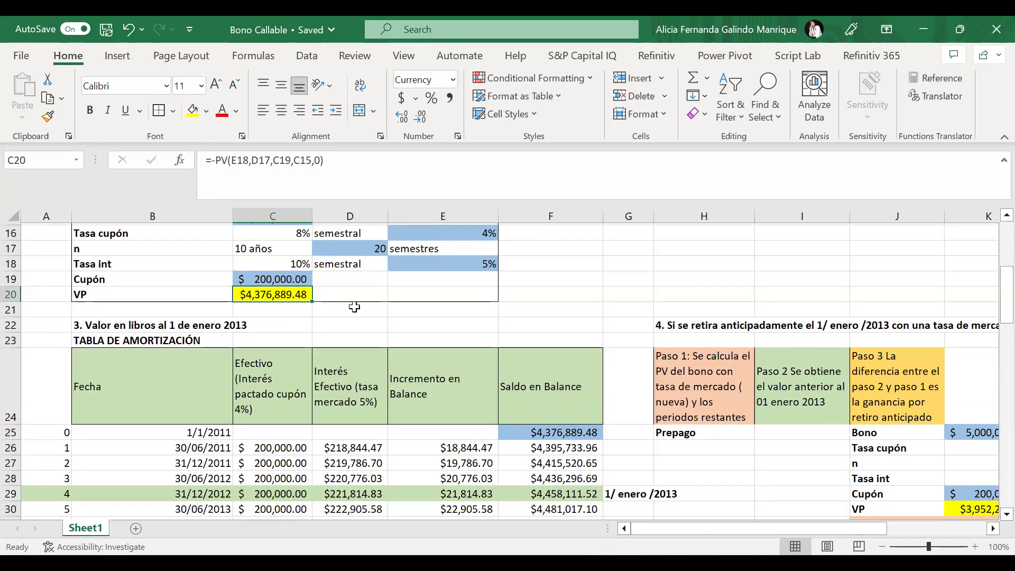
scroll(463, 339, down, 2)
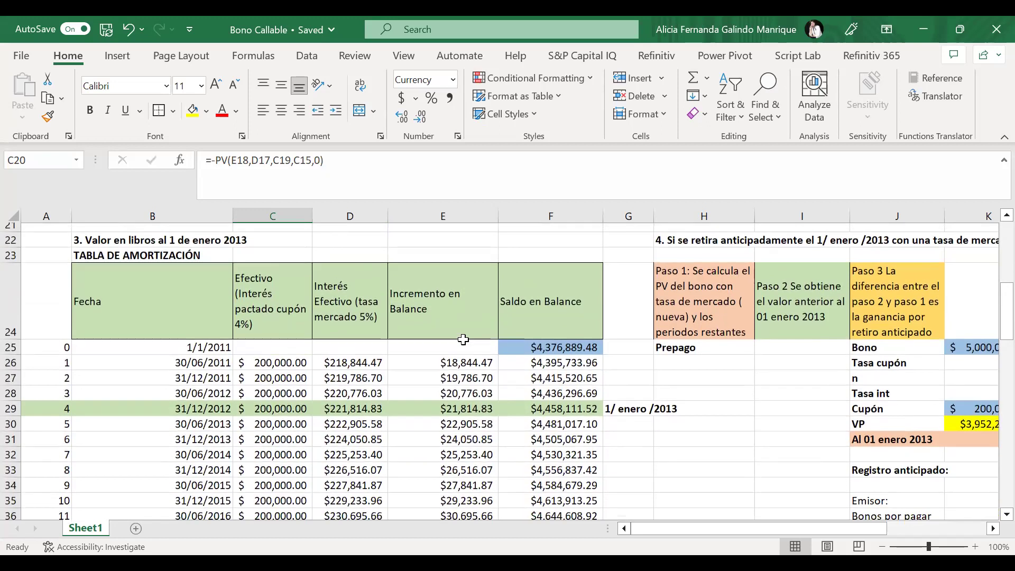
click(157, 359)
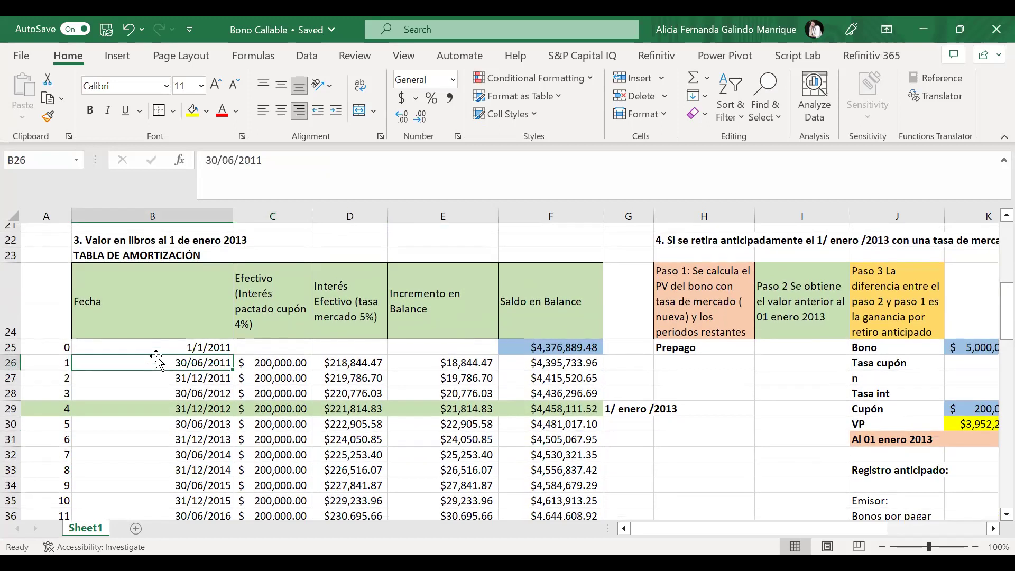
click(178, 342)
click(591, 345)
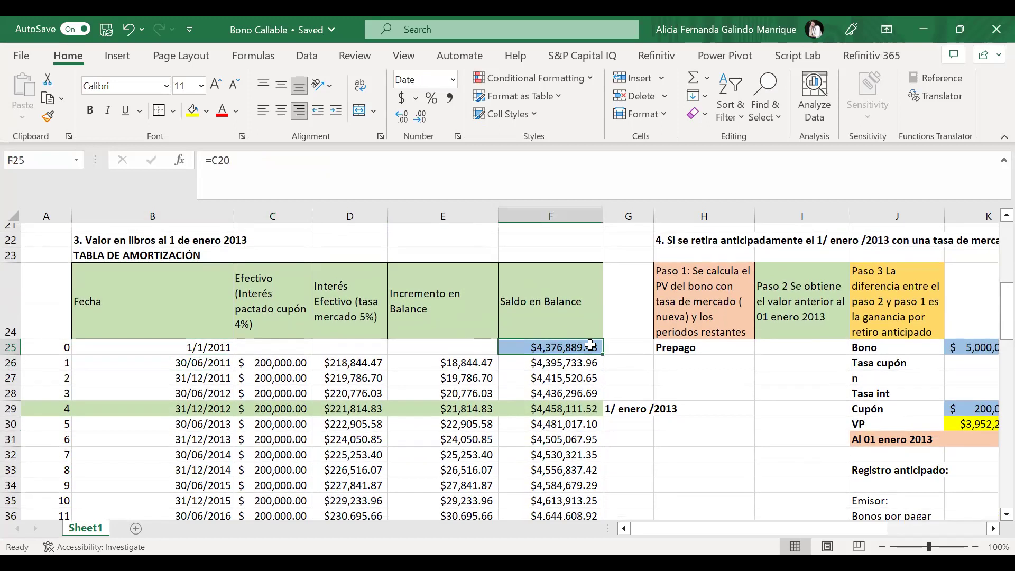
double_click(590, 345)
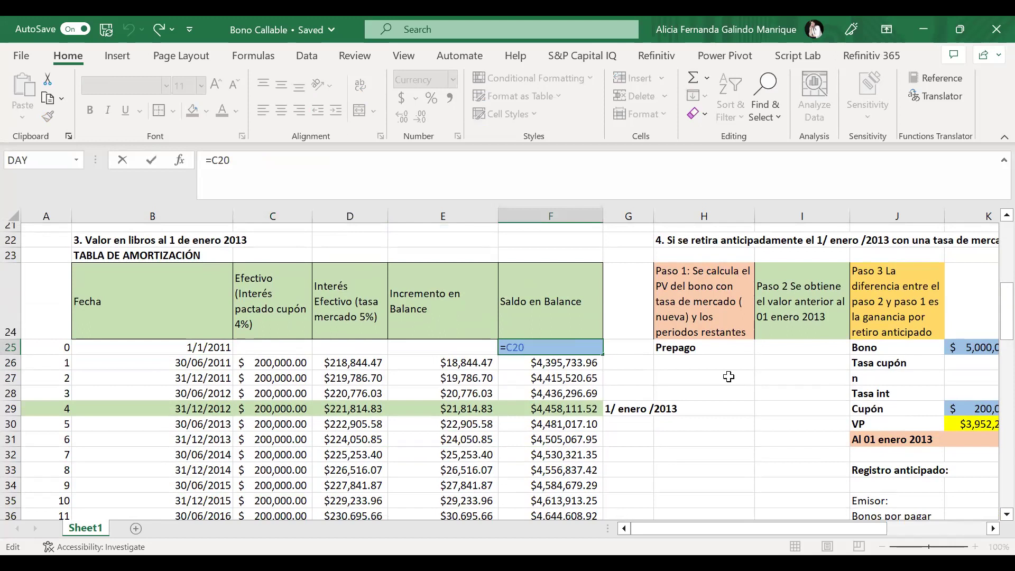
scroll(559, 320, up, 2)
key(ctrl+Return)
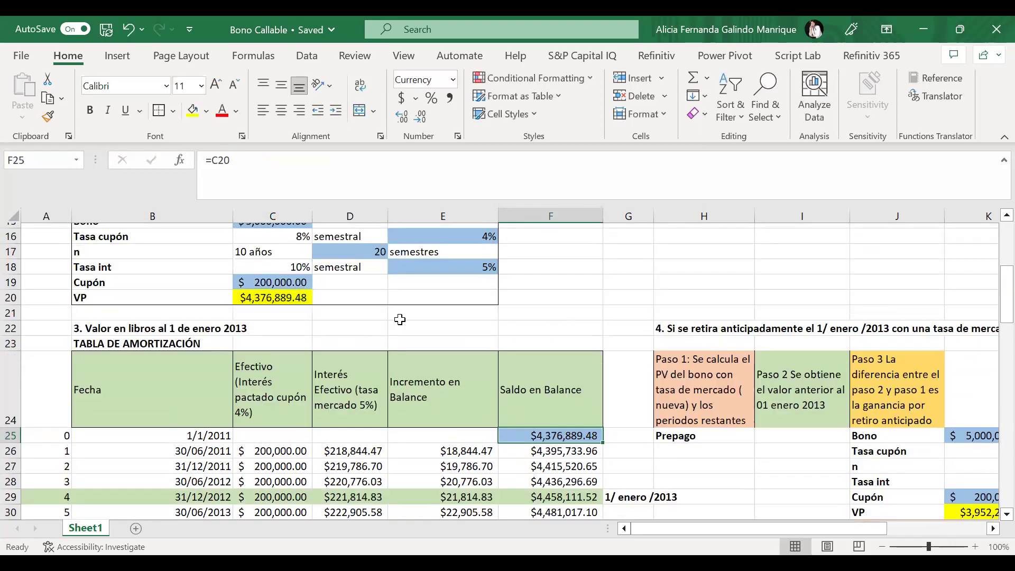
Step: Inspect the arguments of the present value formula in C20
scroll(344, 320, up, 1)
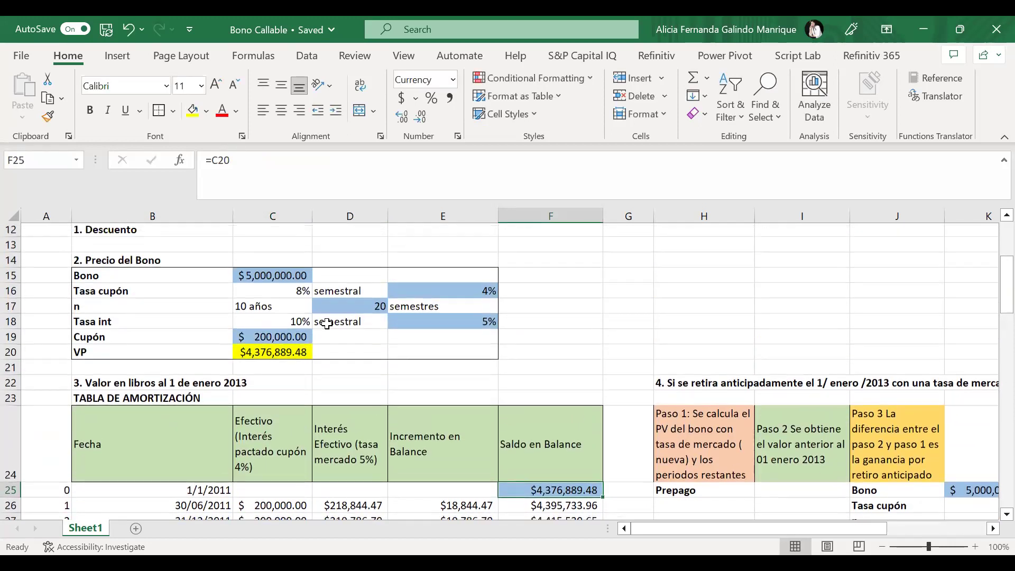
click(278, 353)
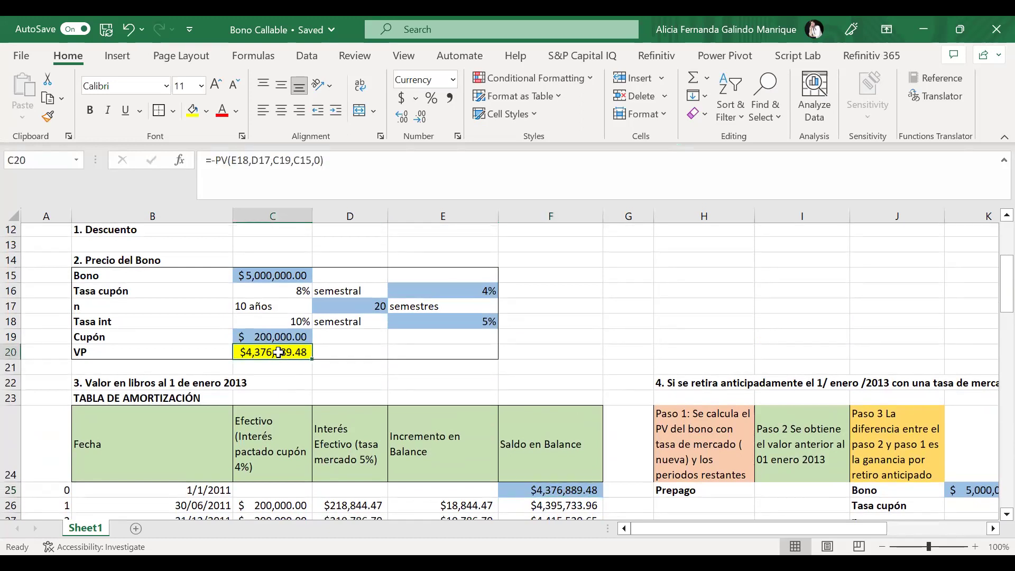
double_click(278, 353)
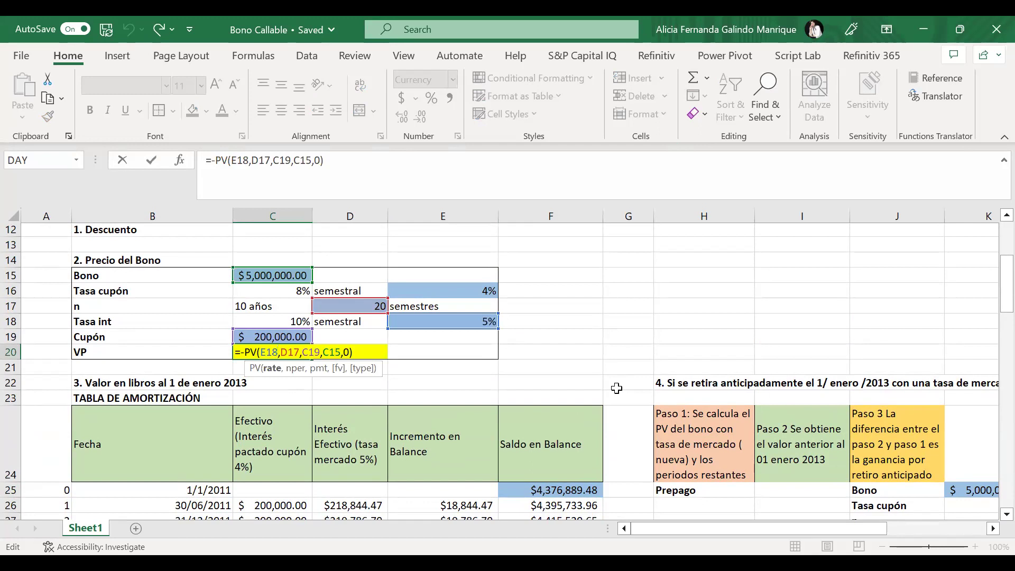
key(Return)
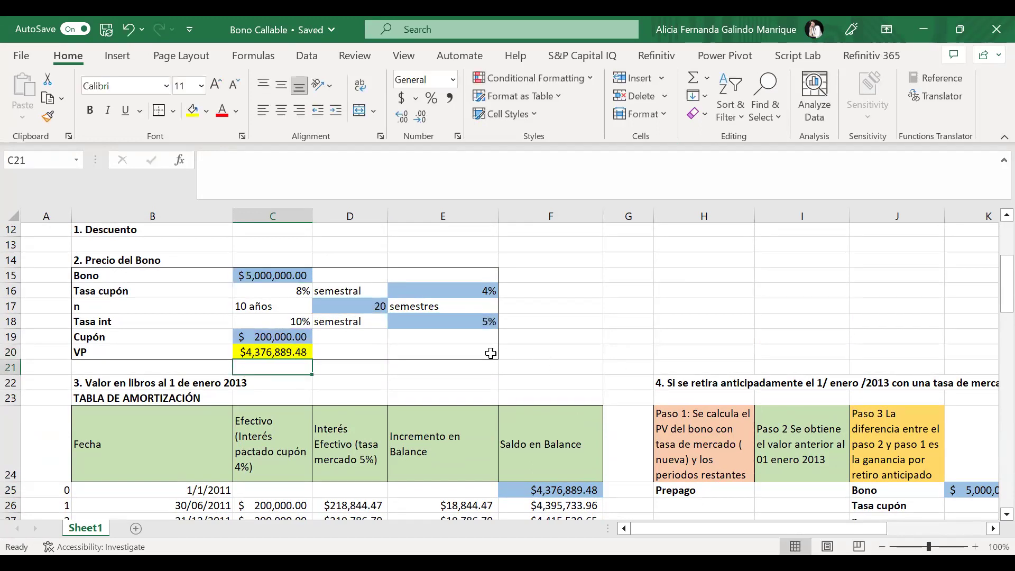
Step: Compare the amortization table's opening balance in F25 with the bond price data and the problem's questions
scroll(491, 353, down, 1)
scroll(491, 354, down, 2)
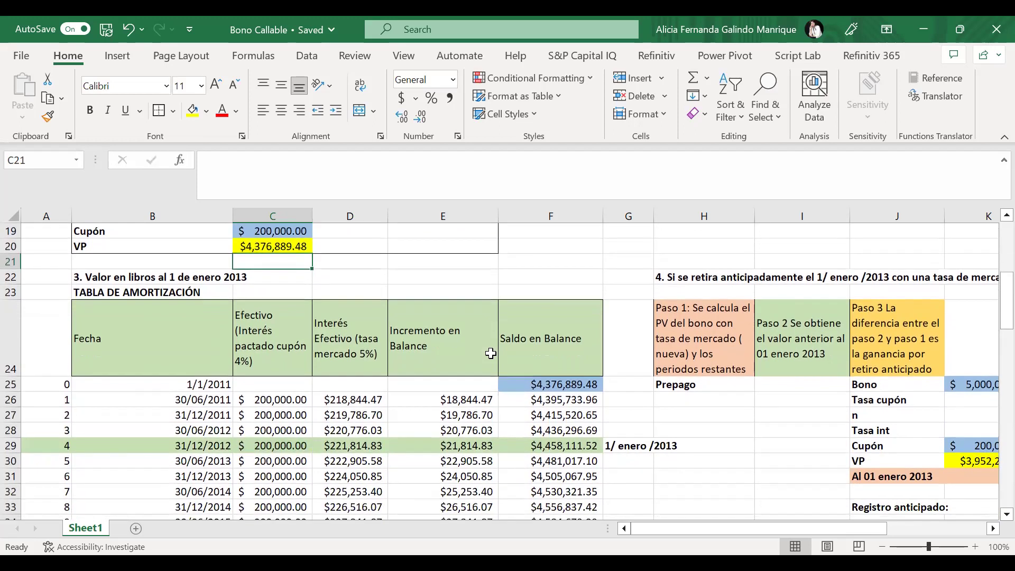
click(581, 384)
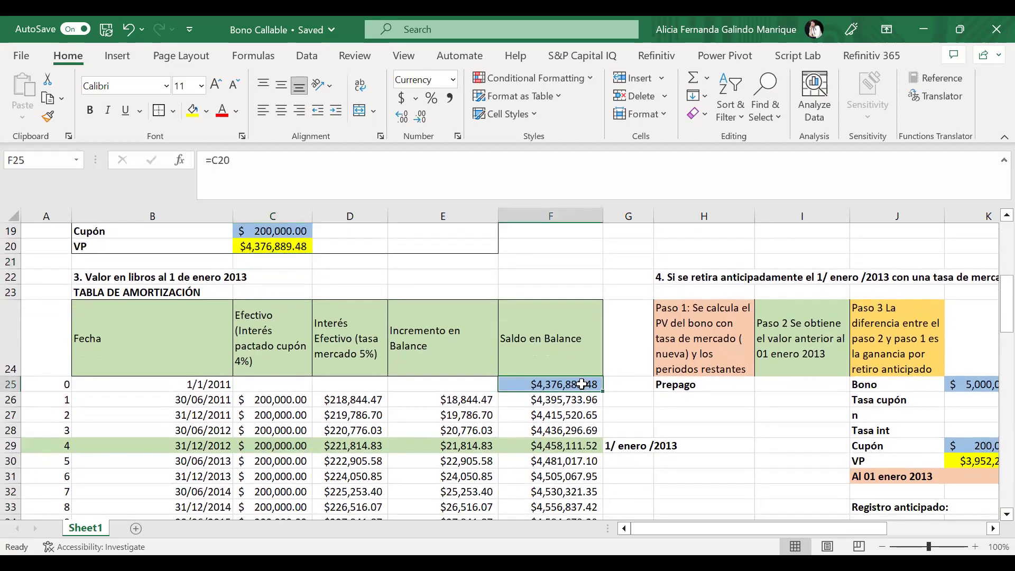
scroll(582, 385, up, 5)
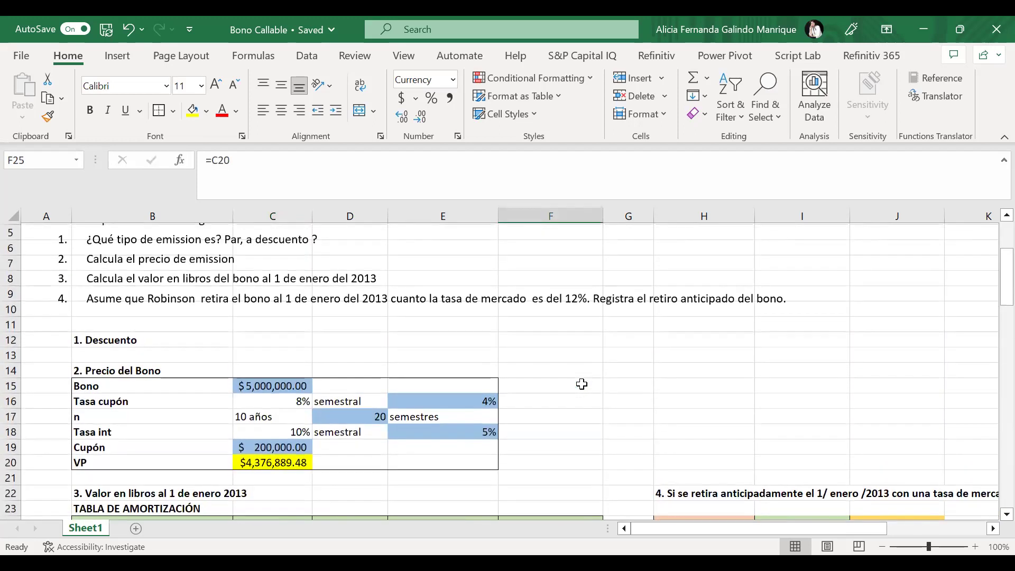
scroll(582, 384, down, 6)
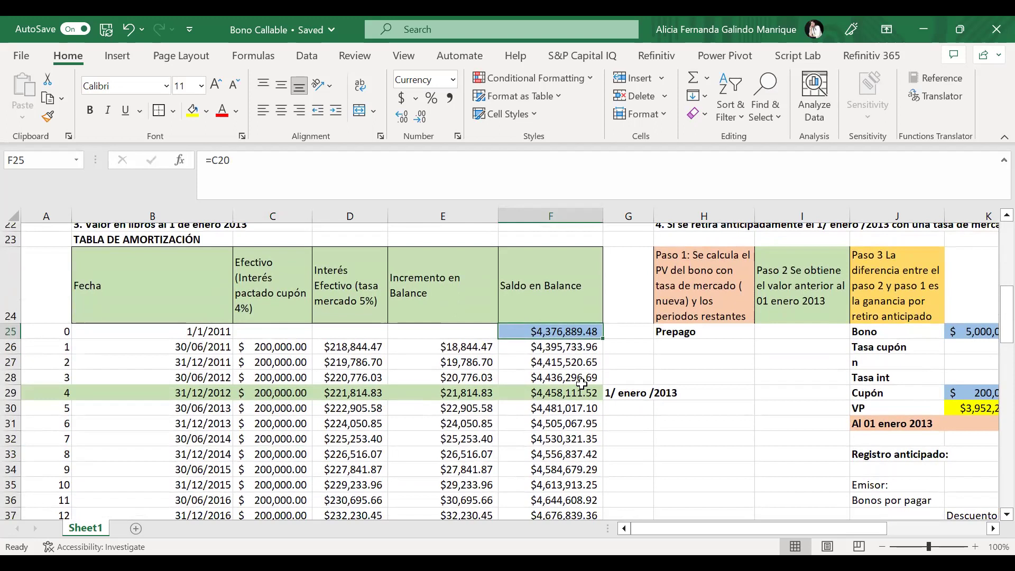
Step: Examine the amortization table down to period 20 and check the formula of the final balance in F45
key(ctrl+s)
scroll(582, 383, down, 2)
scroll(581, 334, down, 1)
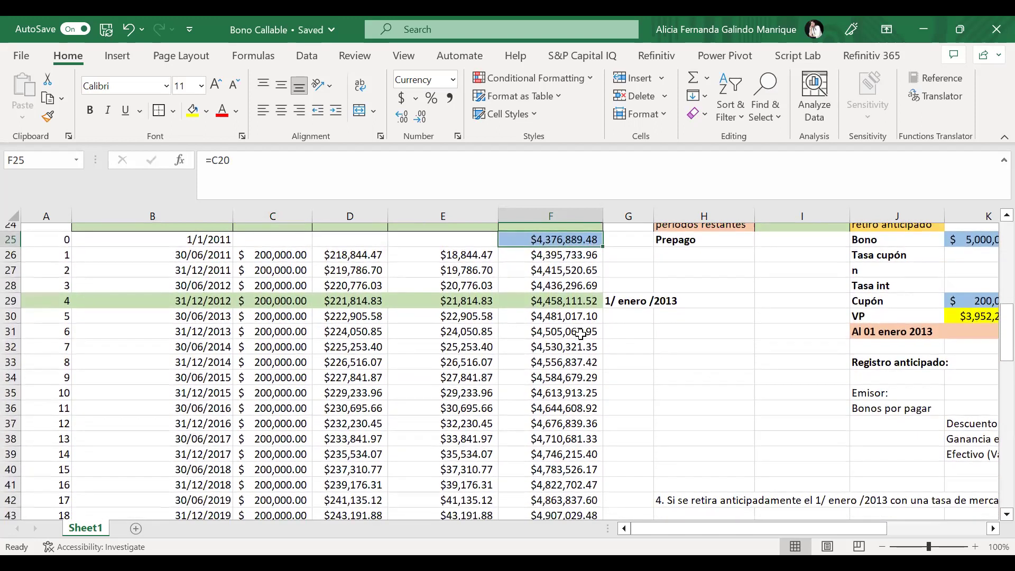
scroll(580, 334, down, 2)
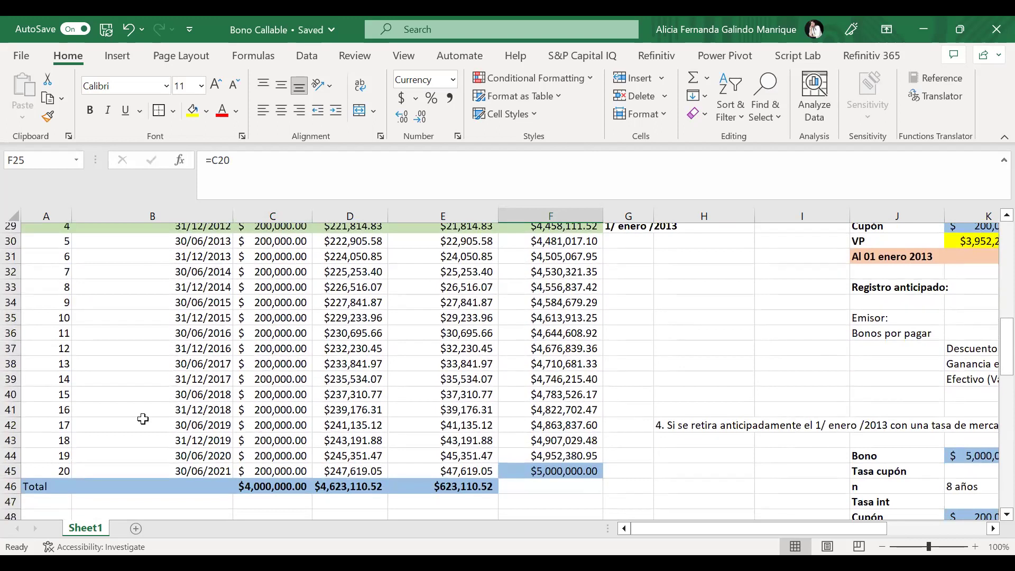
click(46, 466)
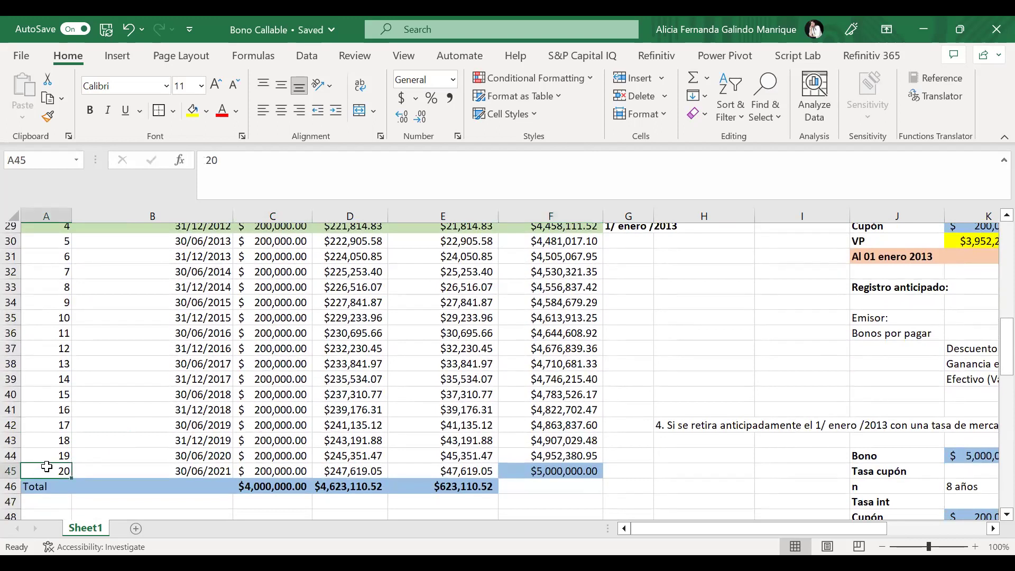
click(570, 473)
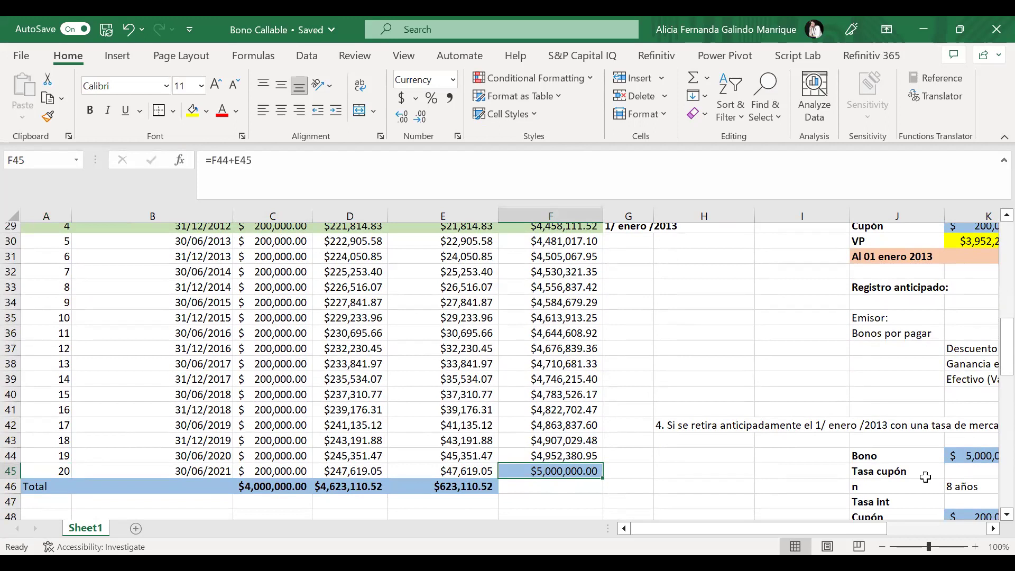
Step: Check the amortization totals in row 46 and make the final balance in F45 bold
click(273, 487)
drag(355, 490, 492, 490)
click(584, 468)
key(ctrl+b)
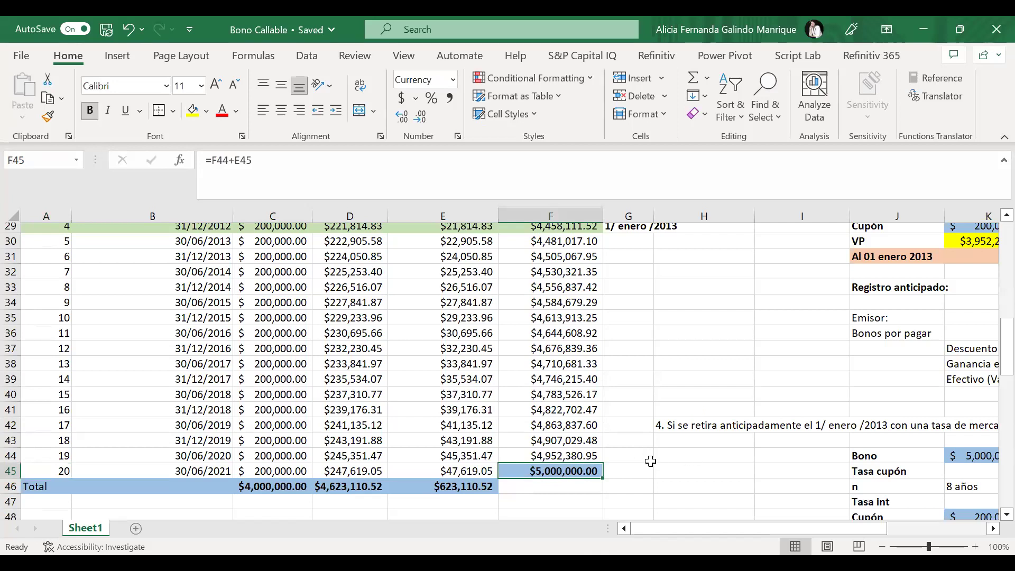
Step: Reread question 3 on the book value and select the matching 31/12/2012 row, B29:F29, in the amortization table
scroll(651, 462, down, 2)
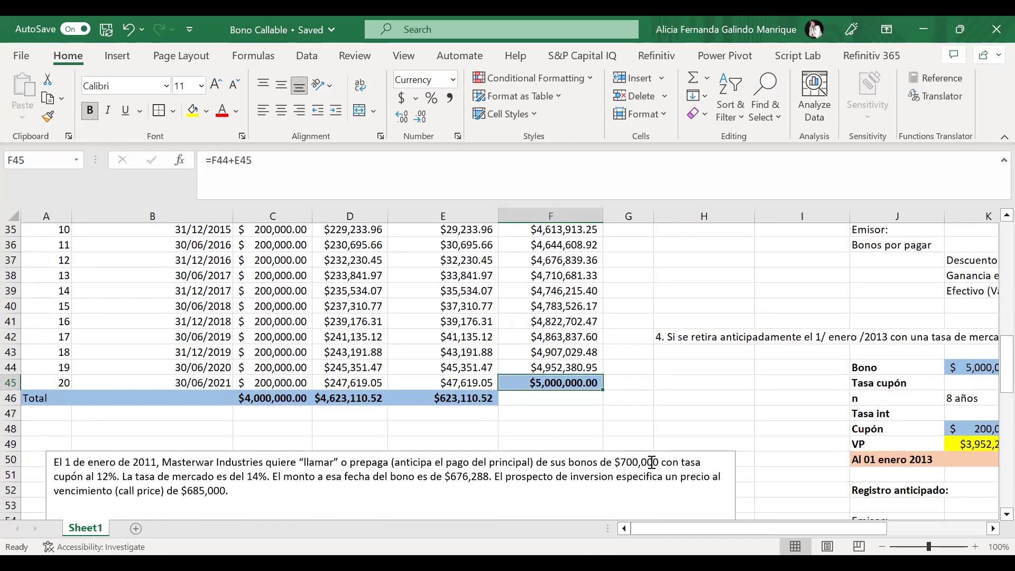
scroll(651, 461, up, 11)
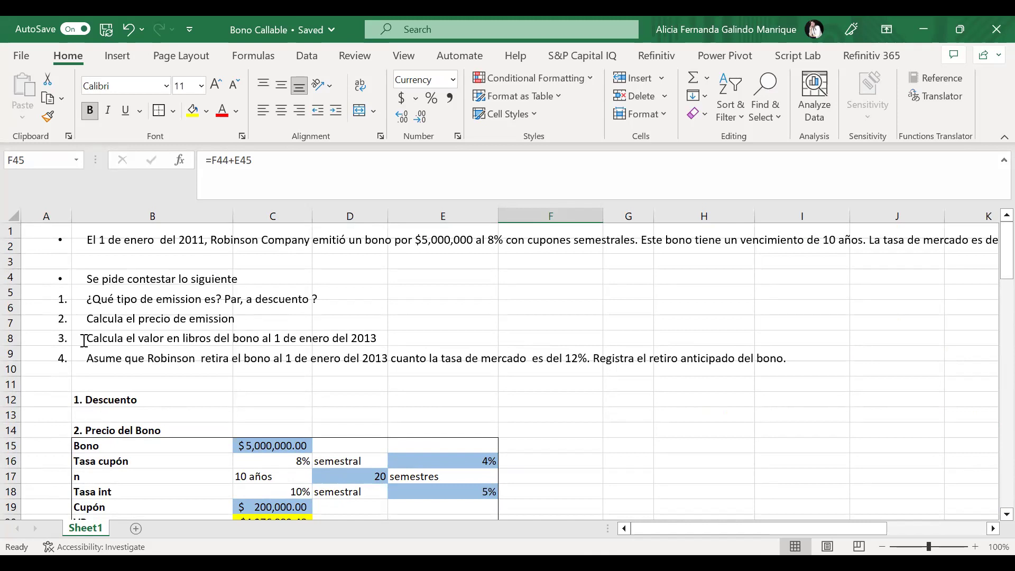
scroll(379, 445, down, 6)
scroll(379, 444, up, 4)
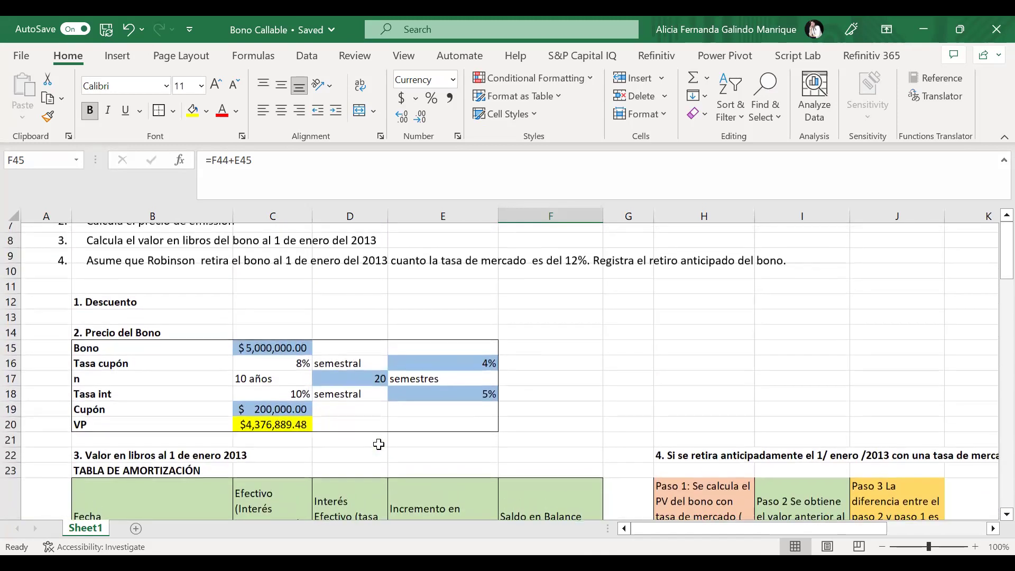
scroll(379, 444, down, 6)
drag(104, 360, 589, 360)
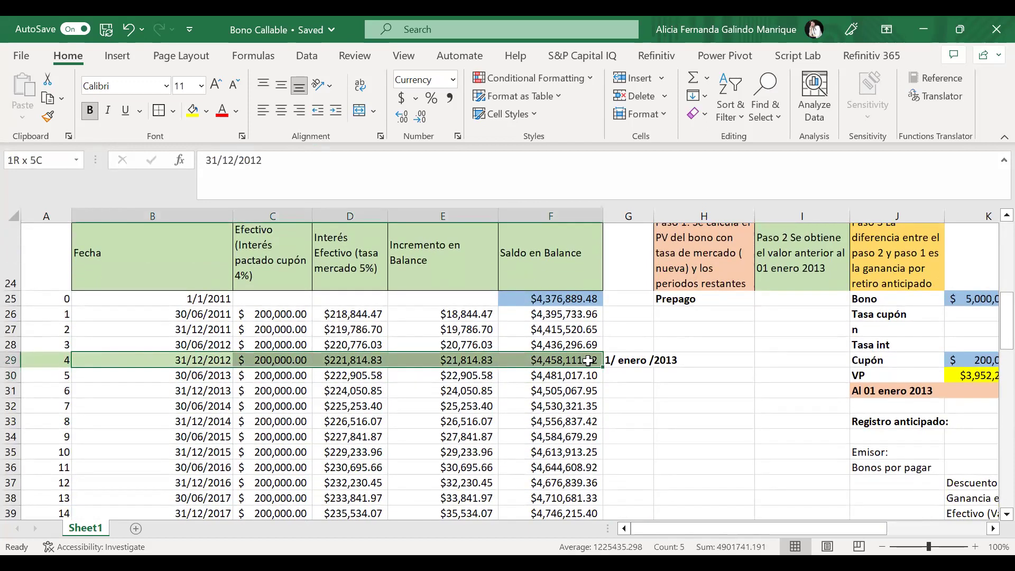
Step: Examine the period 4 row, A29:F29, together with its 1/ enero /2013 label in G29 and select the balance in F29
click(49, 360)
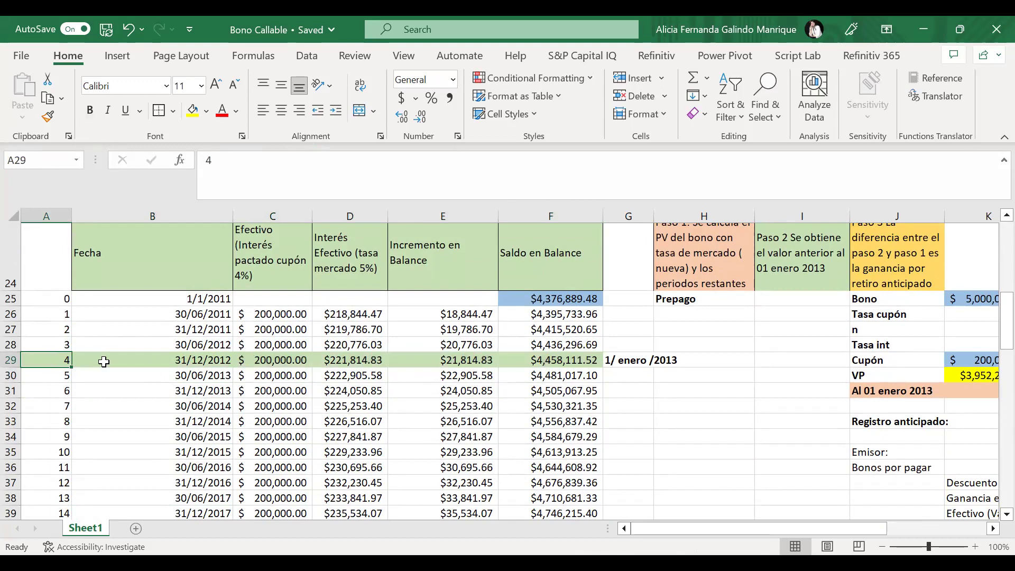
click(164, 358)
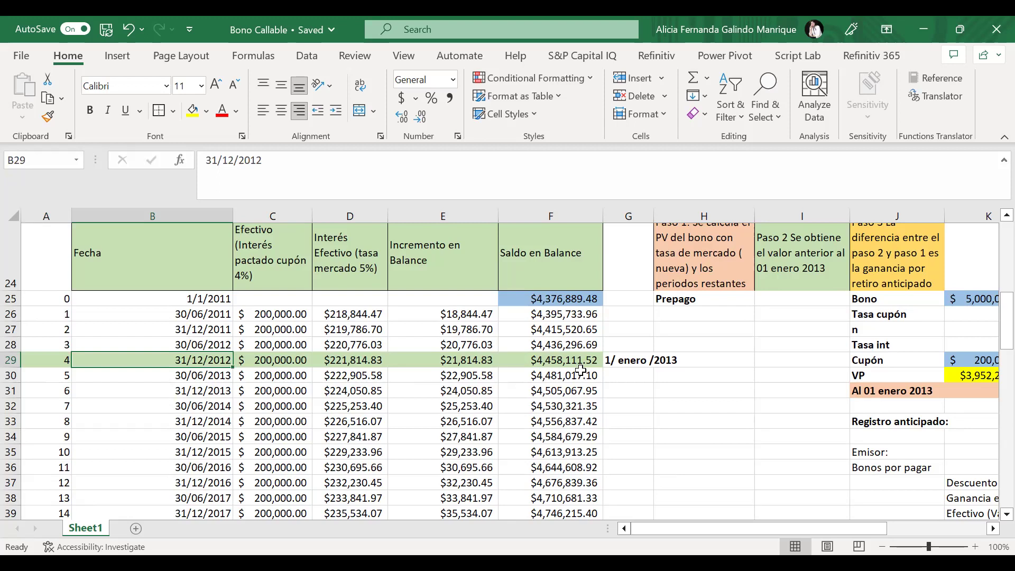
click(654, 361)
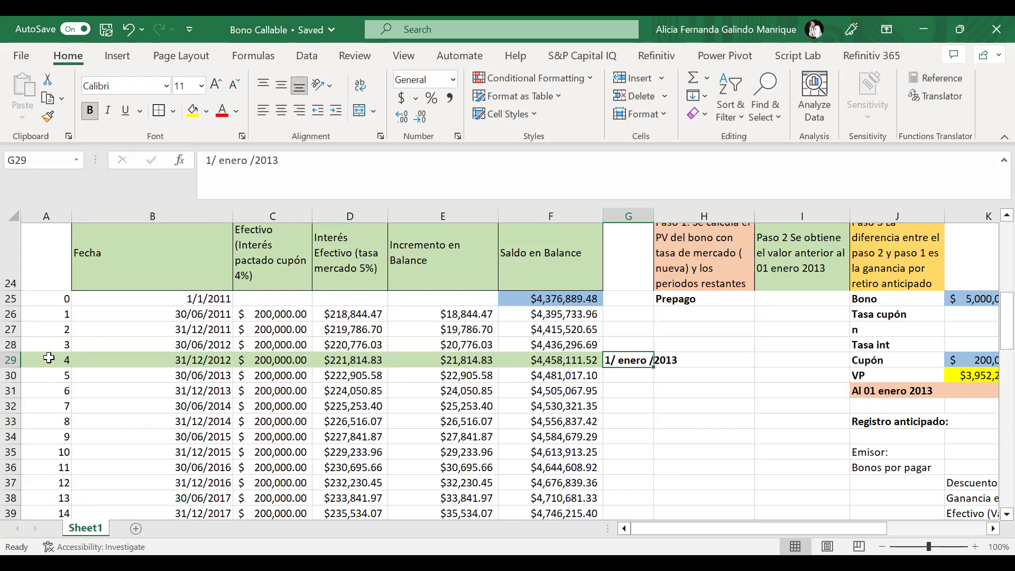
drag(49, 359, 570, 355)
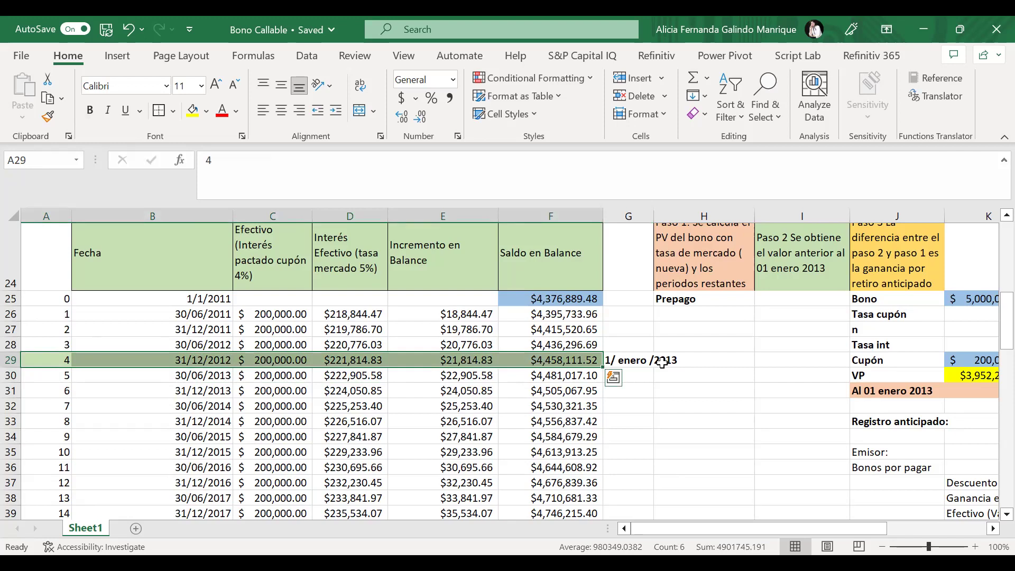
click(627, 363)
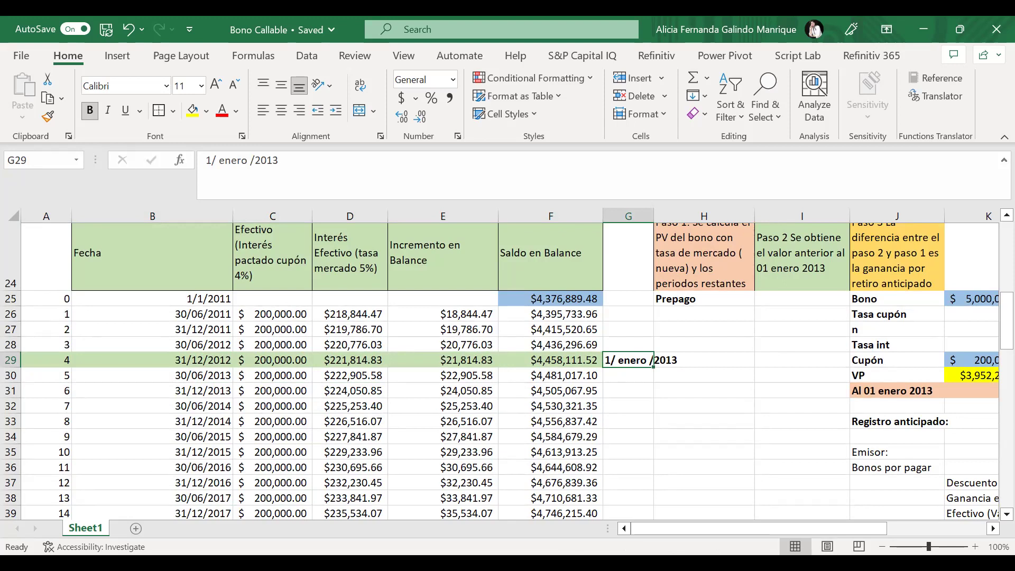
drag(195, 362, 670, 360)
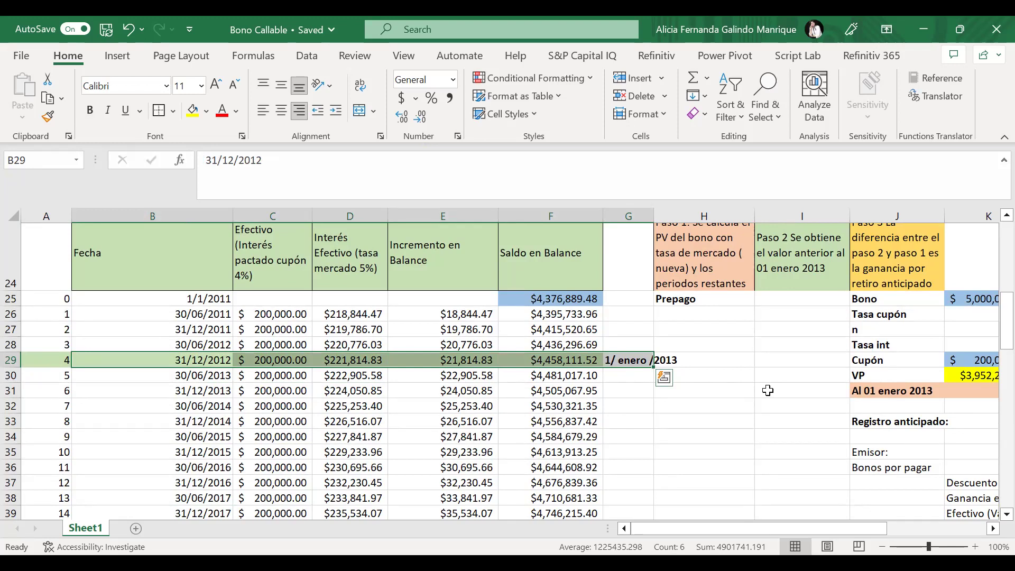
key(Escape)
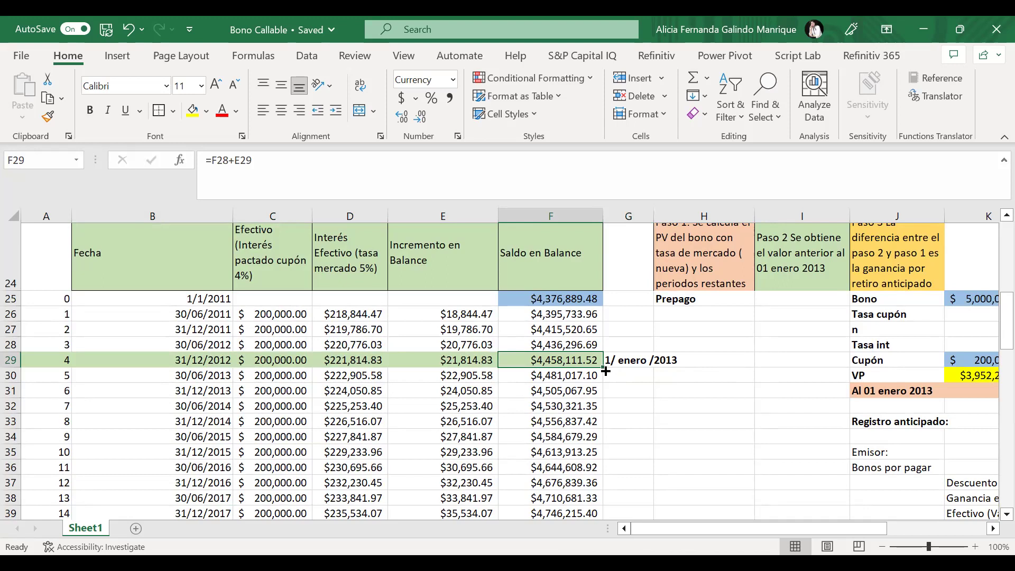
Step: Reread question 3 on the book value at 1 de enero del 2013 and check it against the balance in F29
scroll(606, 371, up, 7)
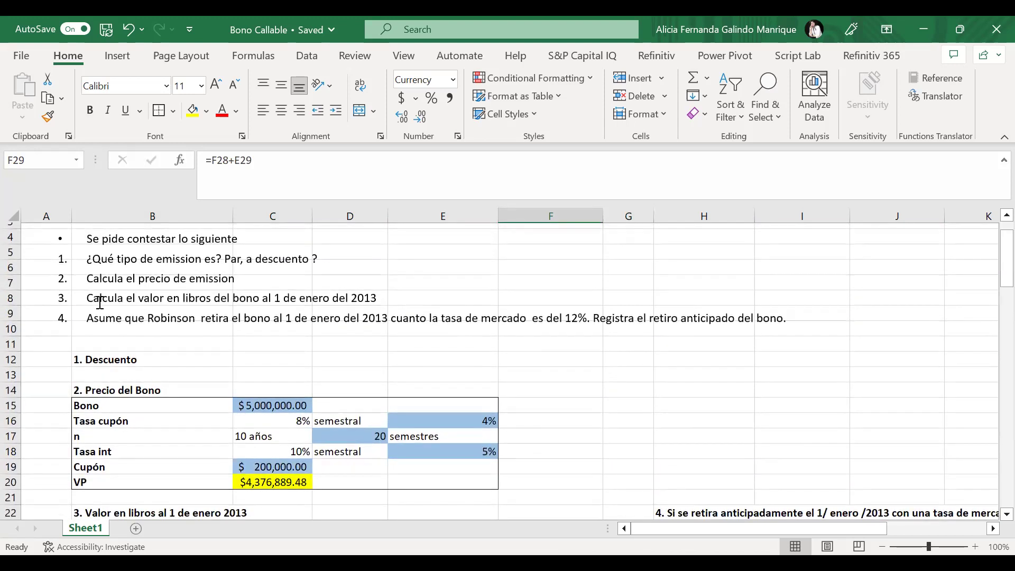
drag(147, 299, 209, 303)
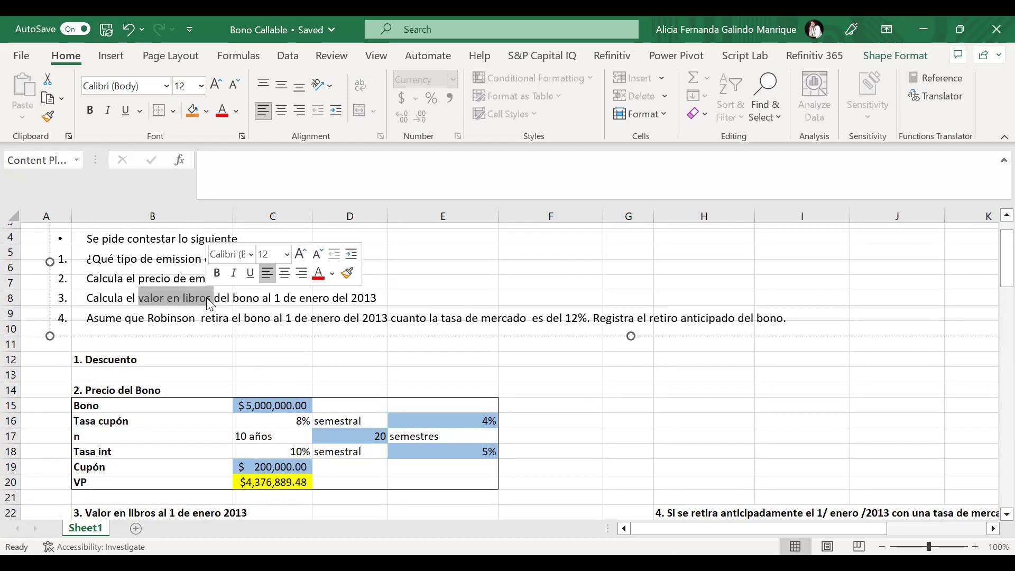
drag(263, 299, 382, 300)
scroll(383, 299, down, 6)
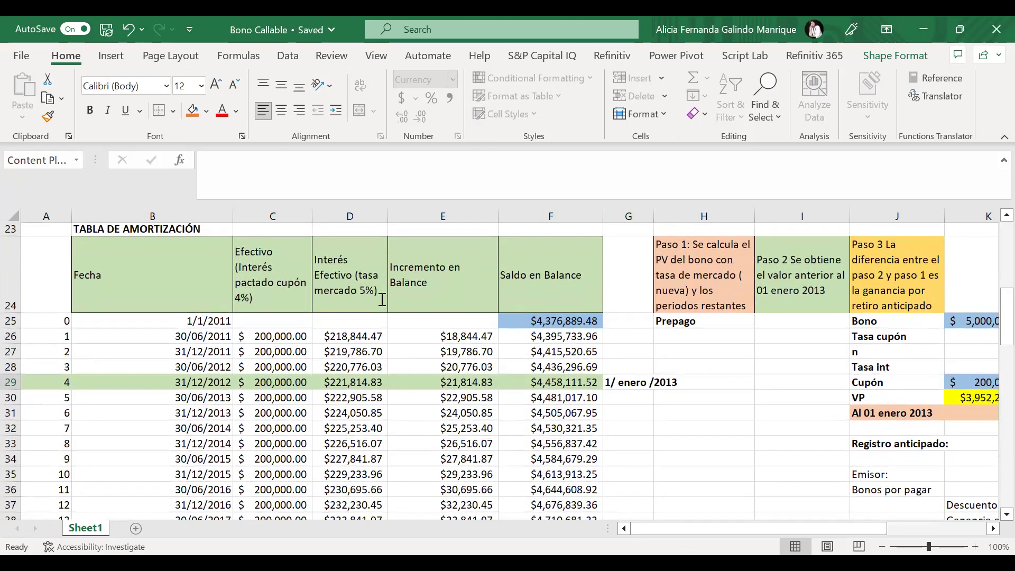
click(556, 381)
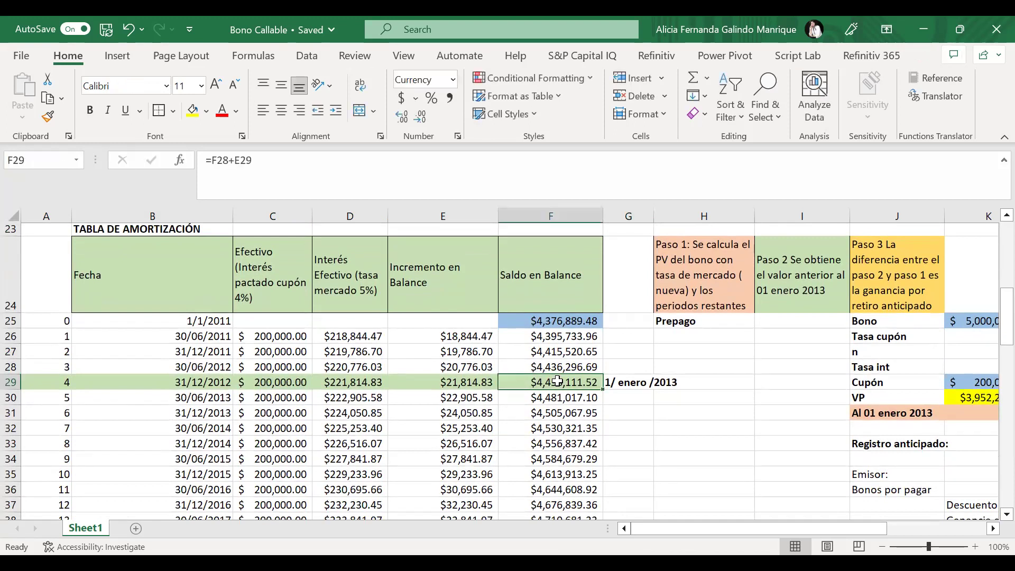
Step: Compare the 31/12/2012 row with the 30/06/2013 and 30/06/2012 rows, ending with A29:F29 selected
click(135, 380)
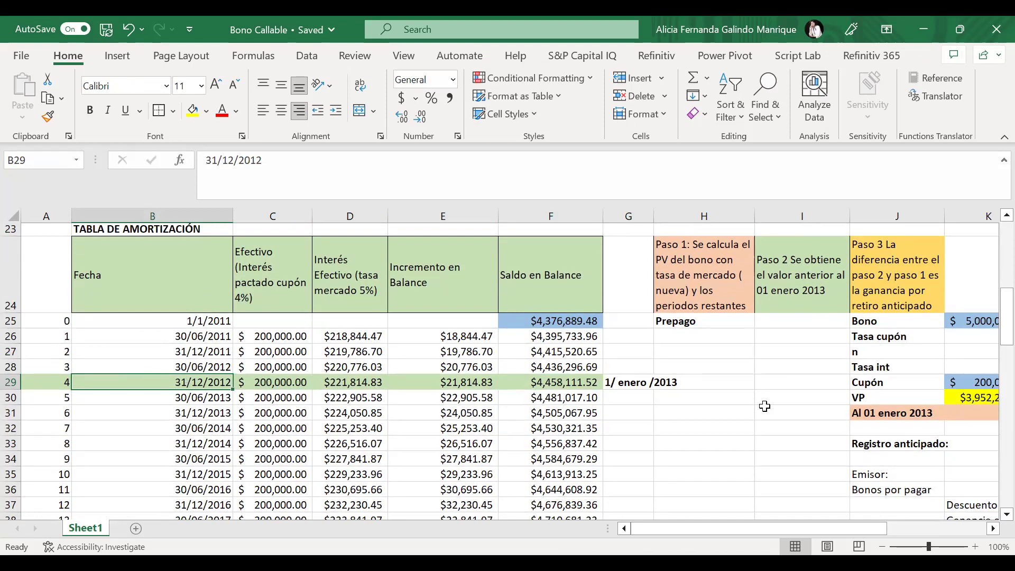
drag(193, 397, 545, 400)
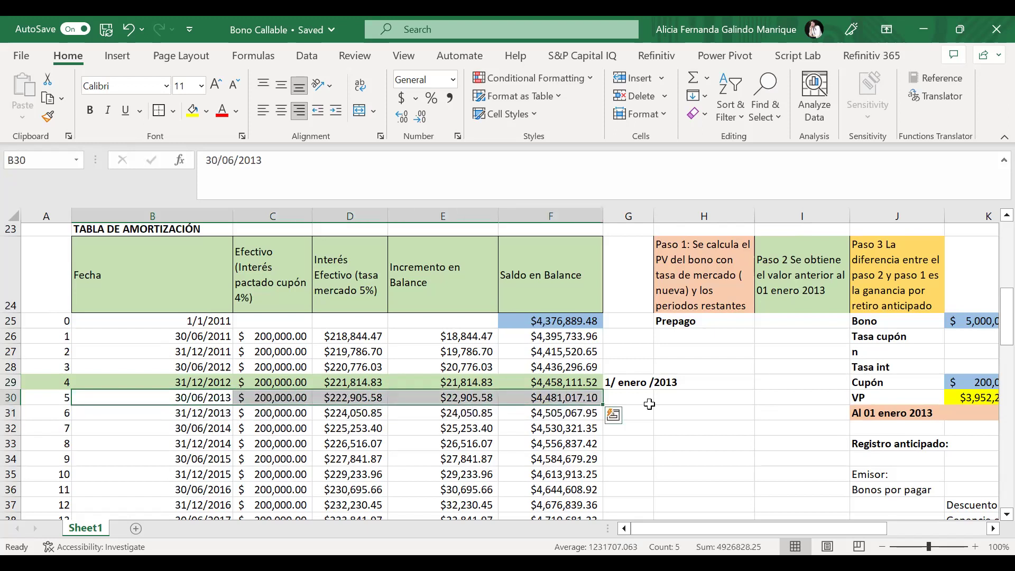
click(178, 368)
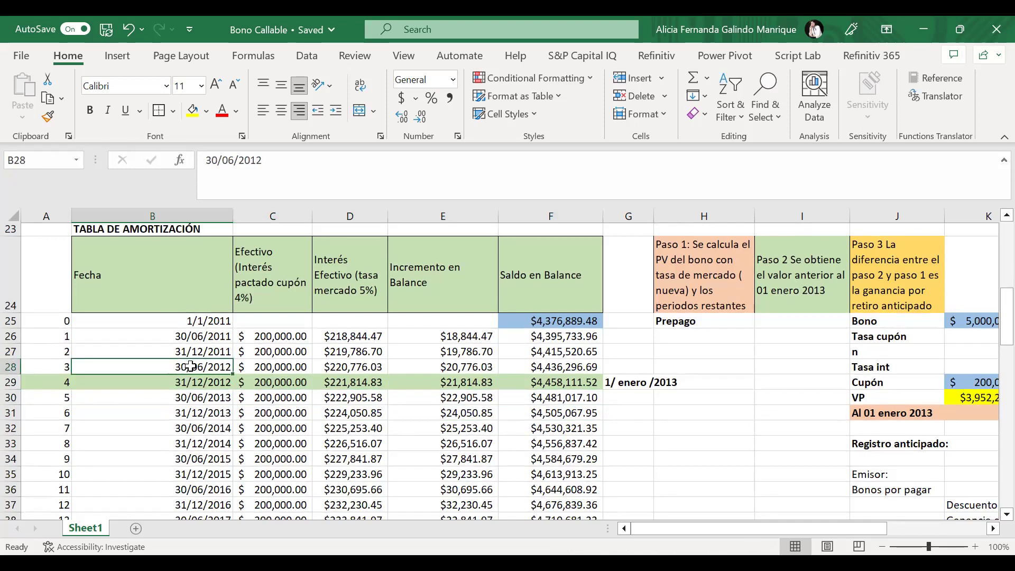
click(196, 382)
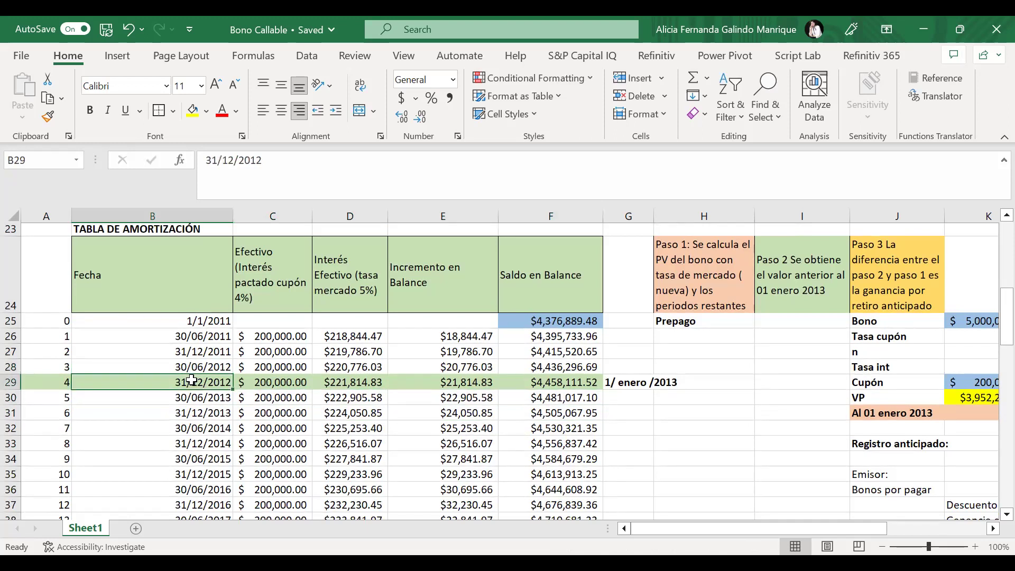
drag(43, 384, 584, 387)
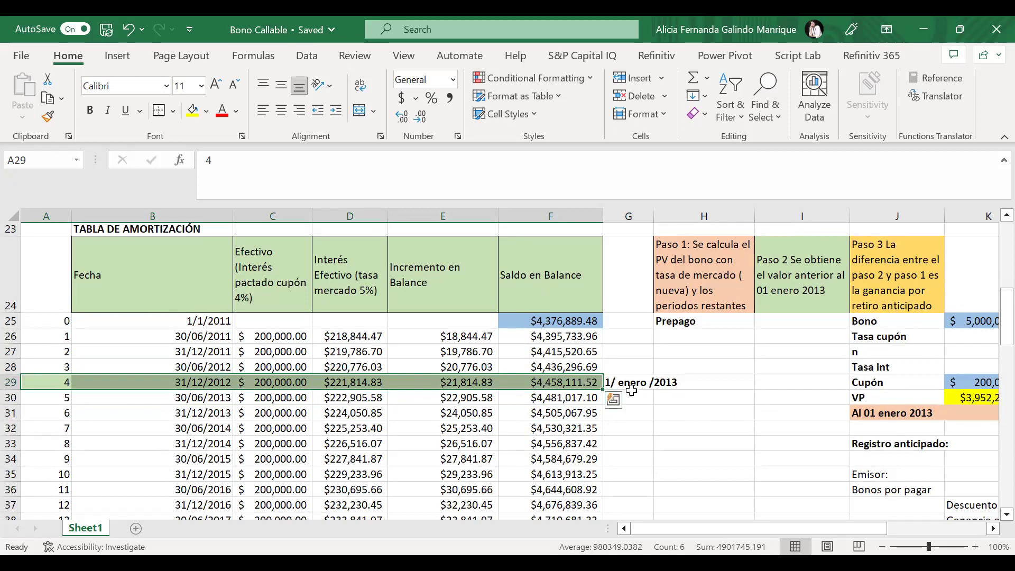
Step: Make question 2, "Calcula el precio de emission", bold in the problem text
scroll(632, 390, up, 7)
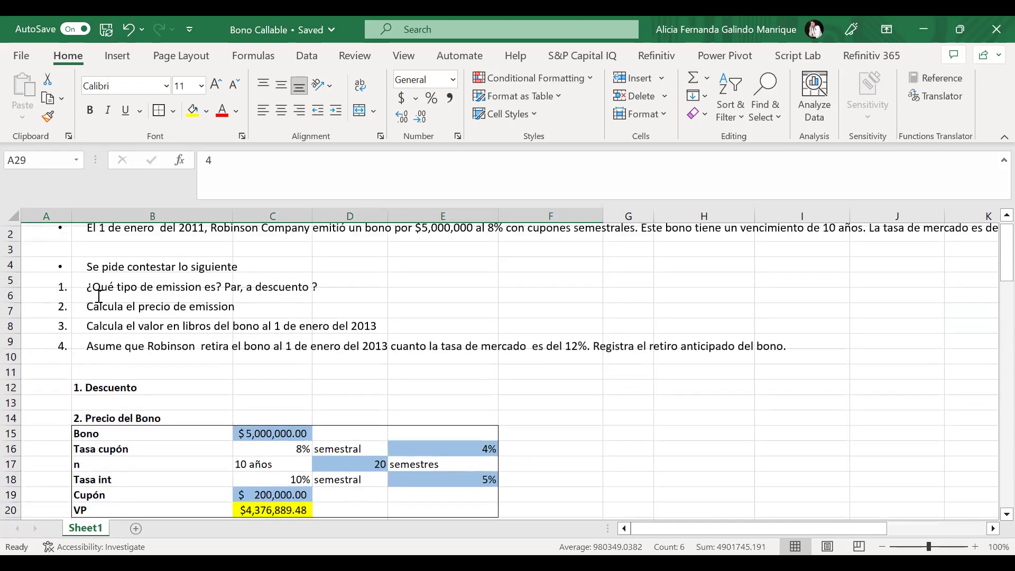
drag(87, 305, 242, 309)
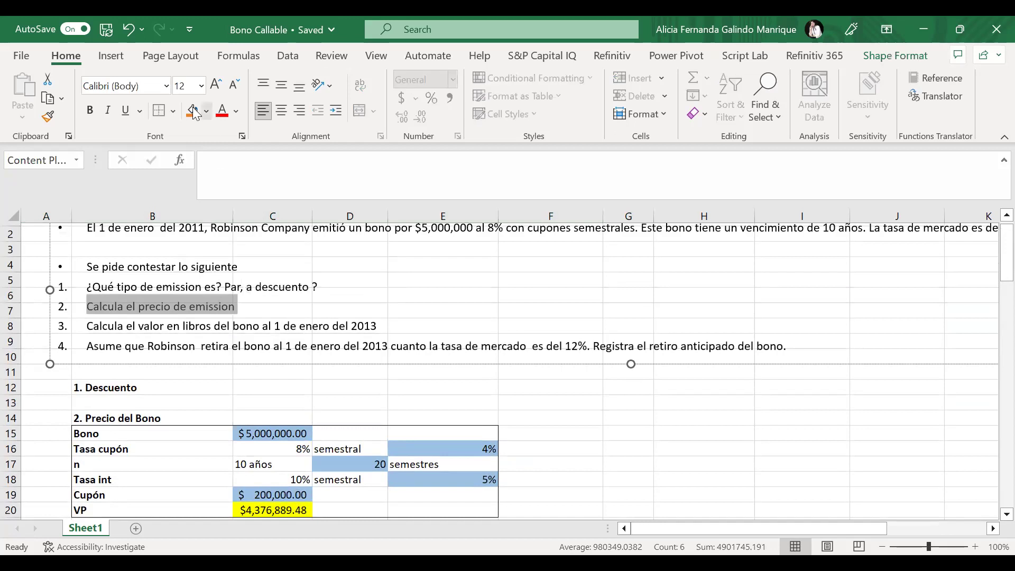
scroll(431, 367, down, 5)
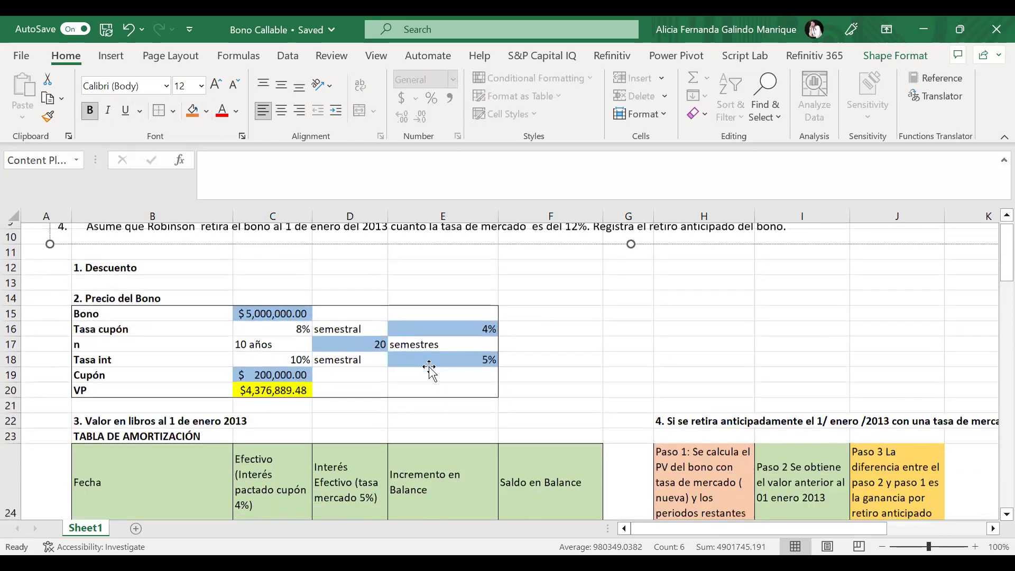
Step: Label the opening balance with a bold "Respuesta 2" in G25 and widen column G
click(550, 412)
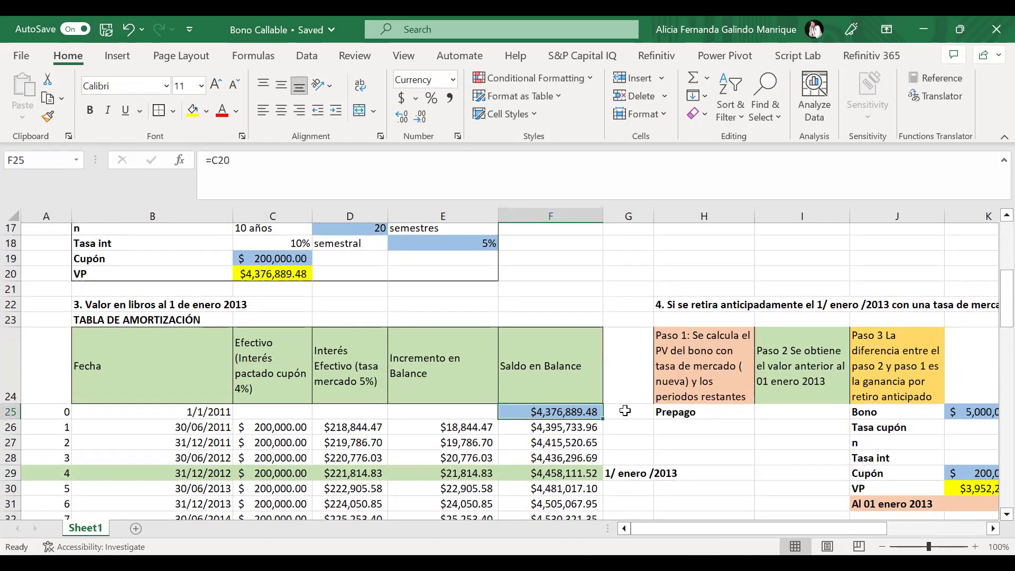
click(626, 411)
text(Resp)
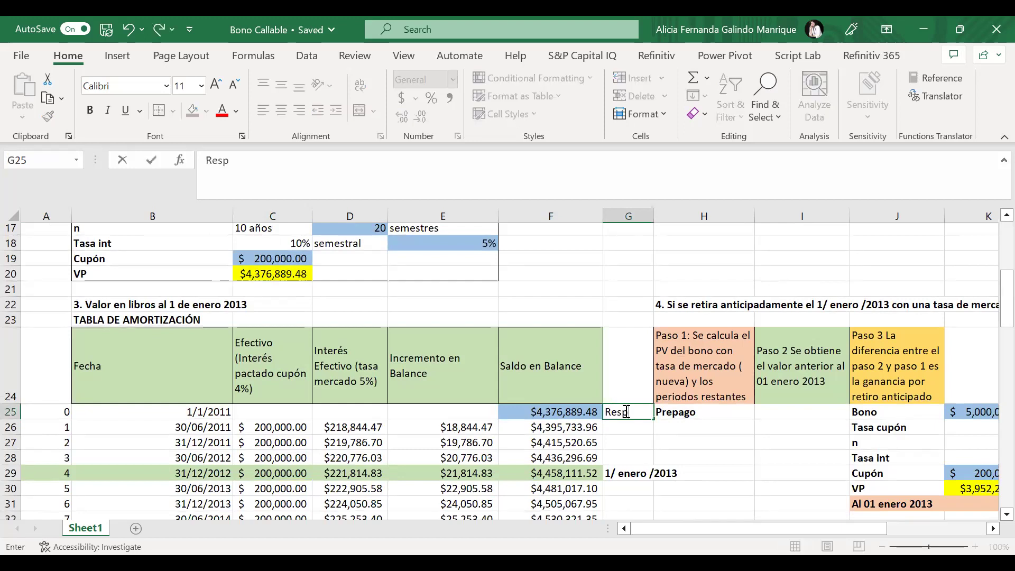
text(uesta)
key(Return)
drag(651, 215, 718, 222)
click(657, 411)
key(ctrl+b)
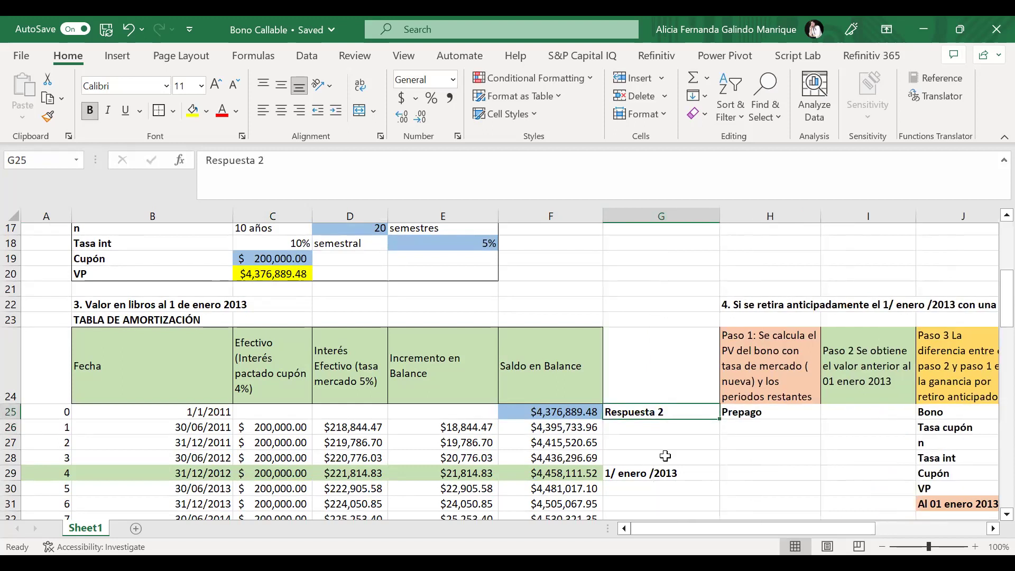
Step: Append "Respuesta 3" to the 1/ enero /2013 label in G29
click(736, 476)
click(644, 474)
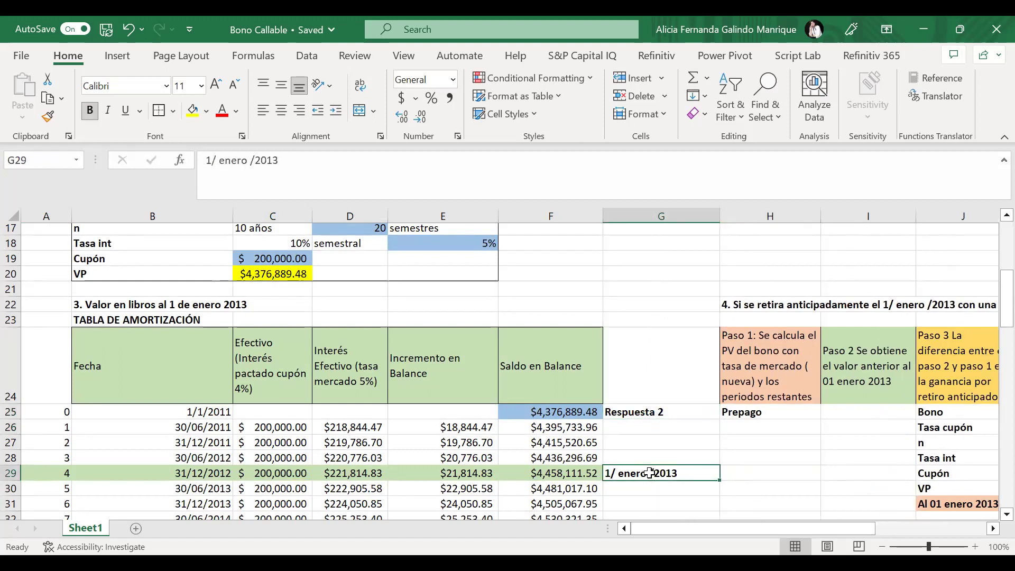
click(309, 165)
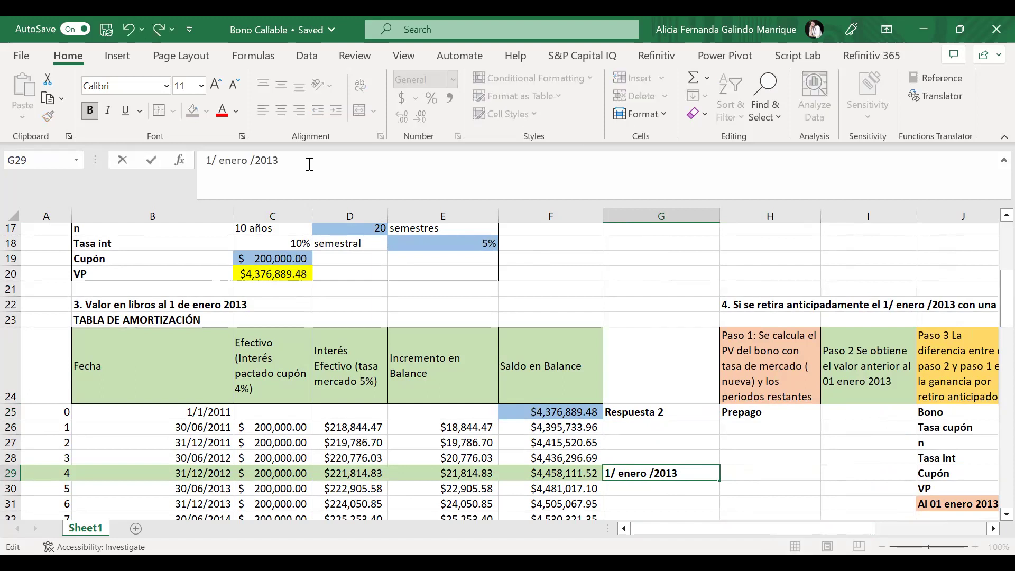
text(Respuesta 3)
key(Return)
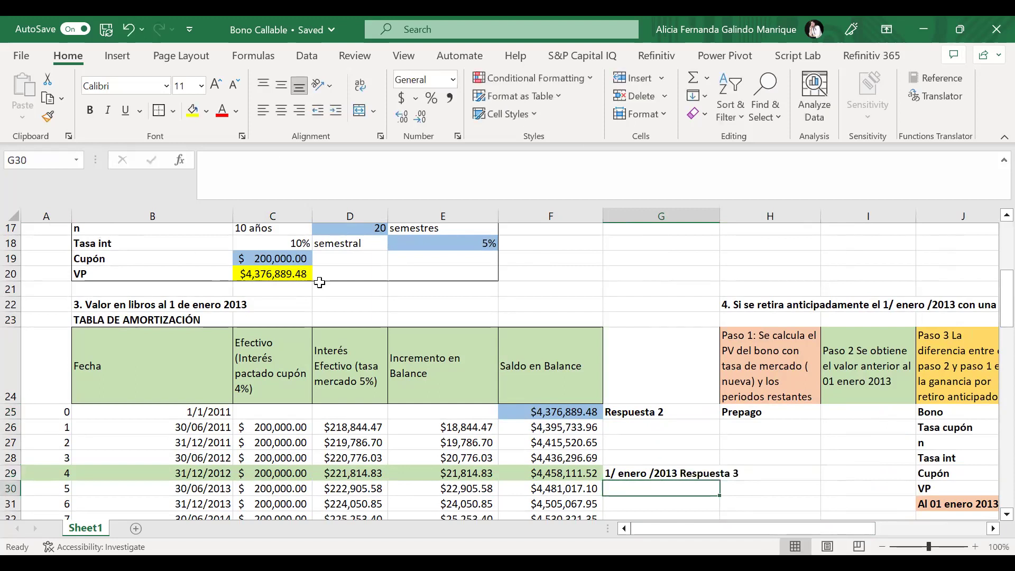
Step: Review the answer labels beside the amortization table and reread question 4 on retiring the bond early at a 12% market rate
scroll(320, 283, up, 3)
scroll(320, 283, down, 3)
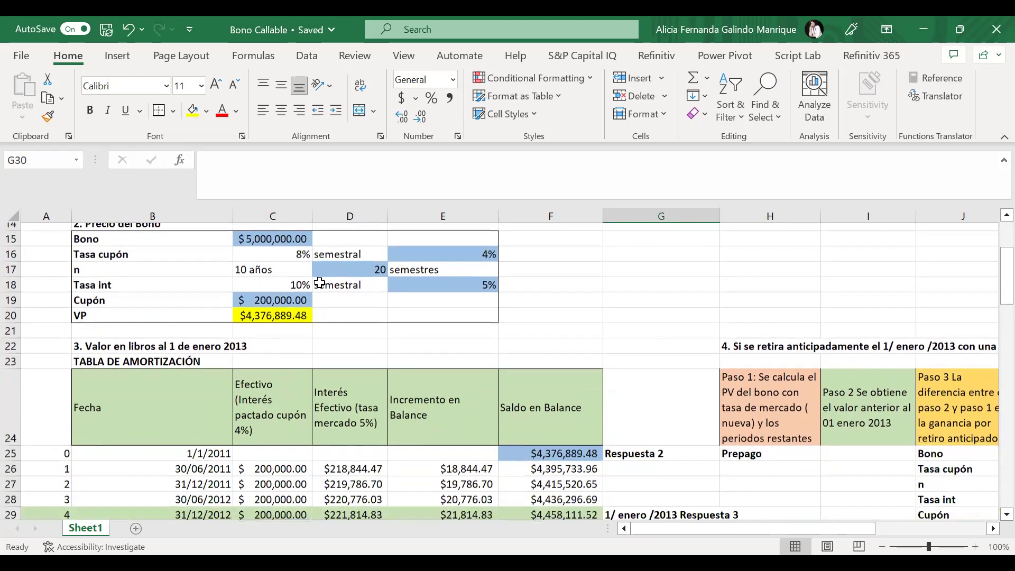
scroll(320, 283, down, 5)
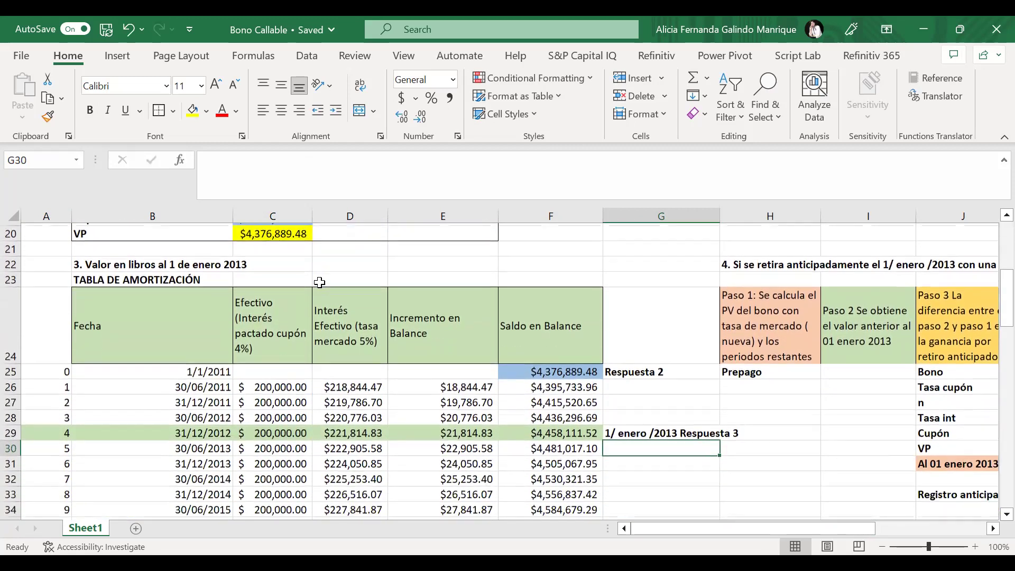
scroll(320, 283, up, 3)
scroll(320, 283, up, 7)
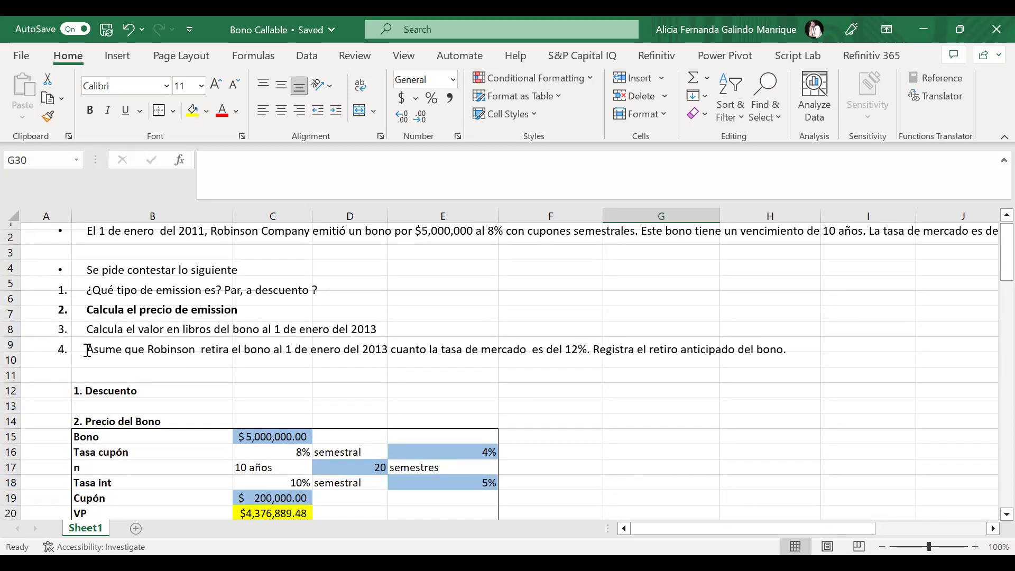
scroll(358, 378, down, 1)
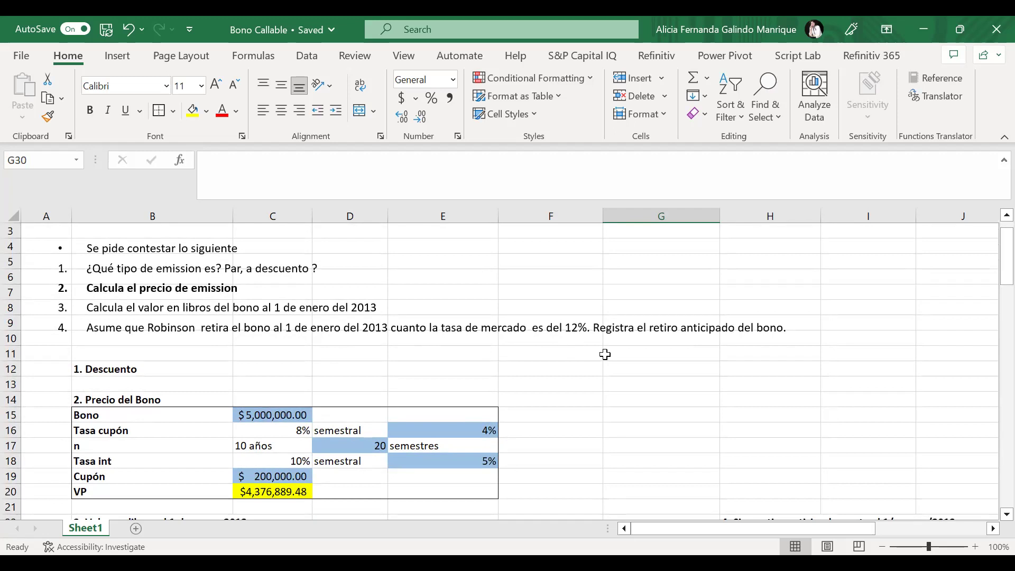
scroll(605, 354, down, 7)
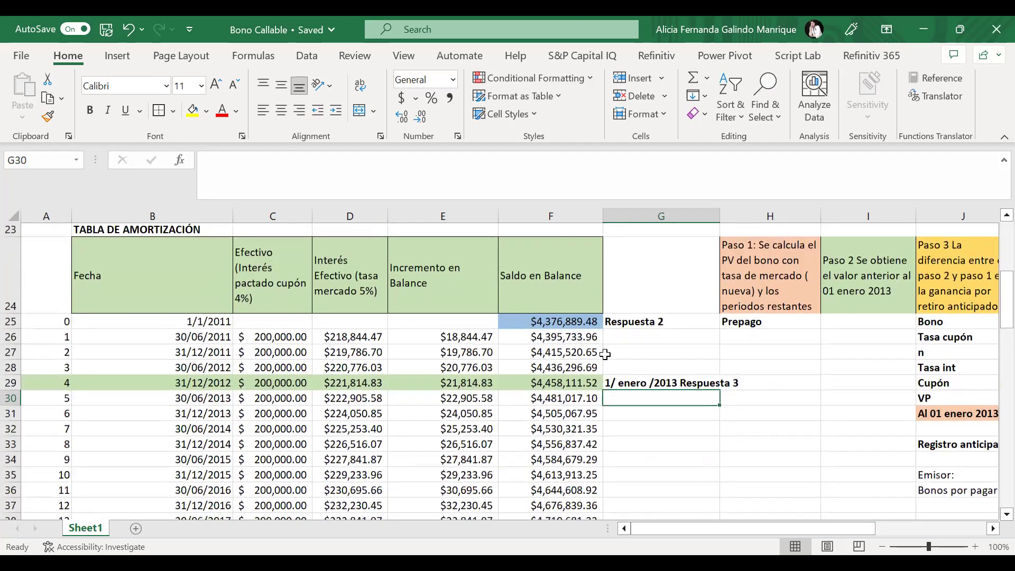
scroll(474, 375, up, 2)
scroll(475, 375, down, 3)
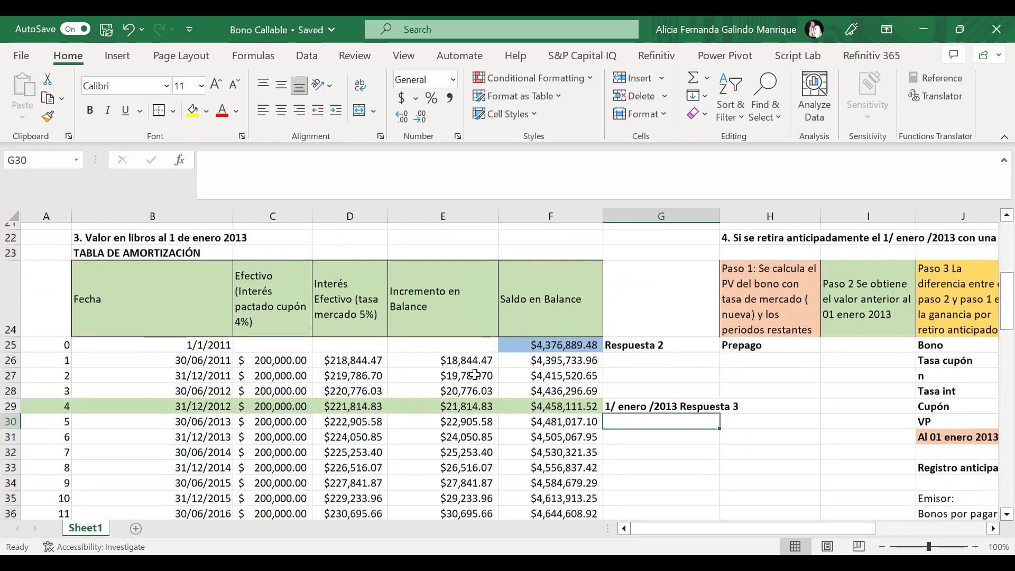
Step: Look over the rest of the amortization table and the Masterwar Industries exercise below it, and select B75 above its data
scroll(475, 375, down, 1)
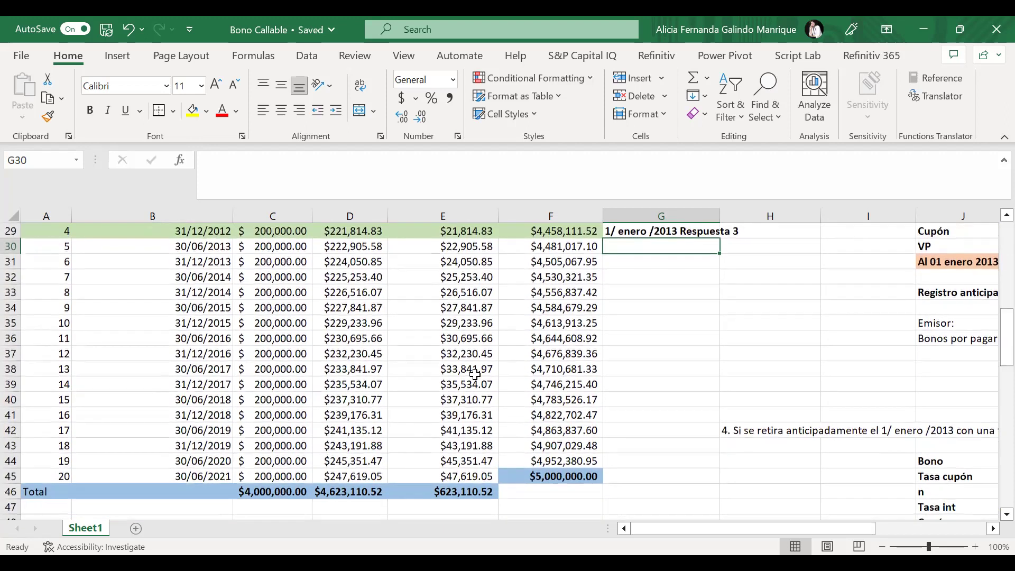
scroll(474, 375, down, 1)
scroll(475, 375, down, 3)
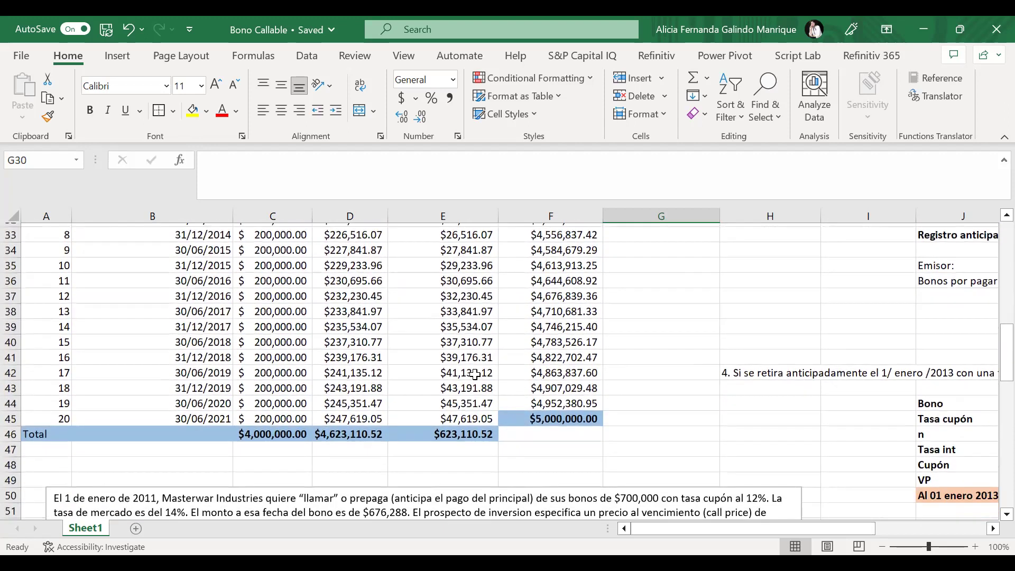
scroll(475, 374, down, 10)
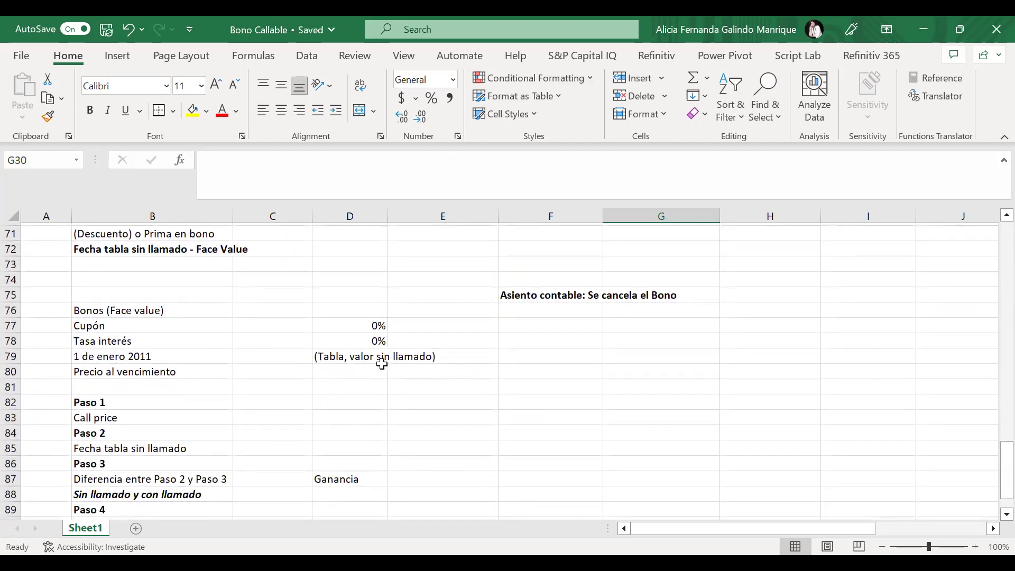
click(115, 297)
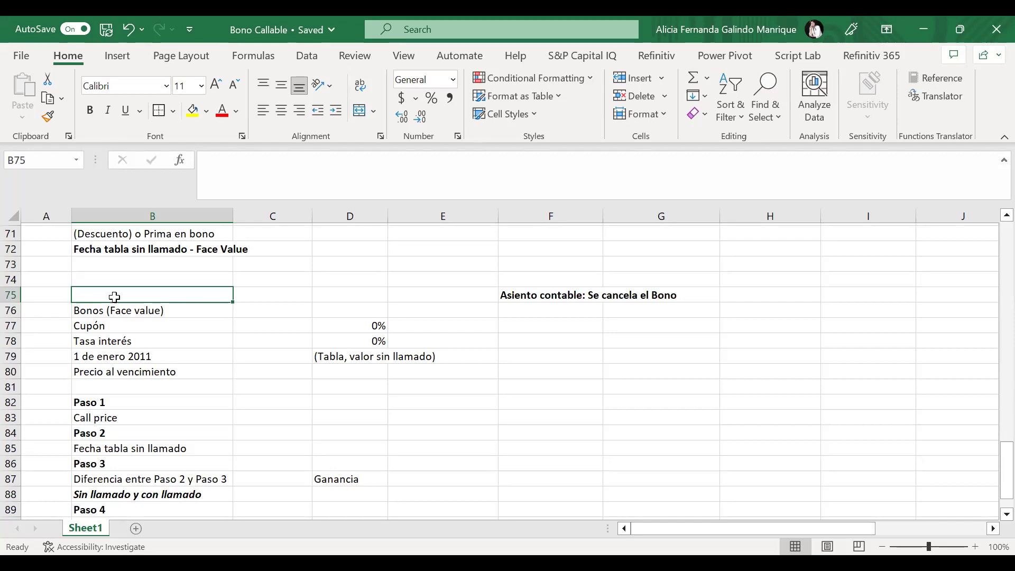
Step: Link the Bonos (Face value) amount in C76 to the Bono amount in C15
key(Right)
key(Down)
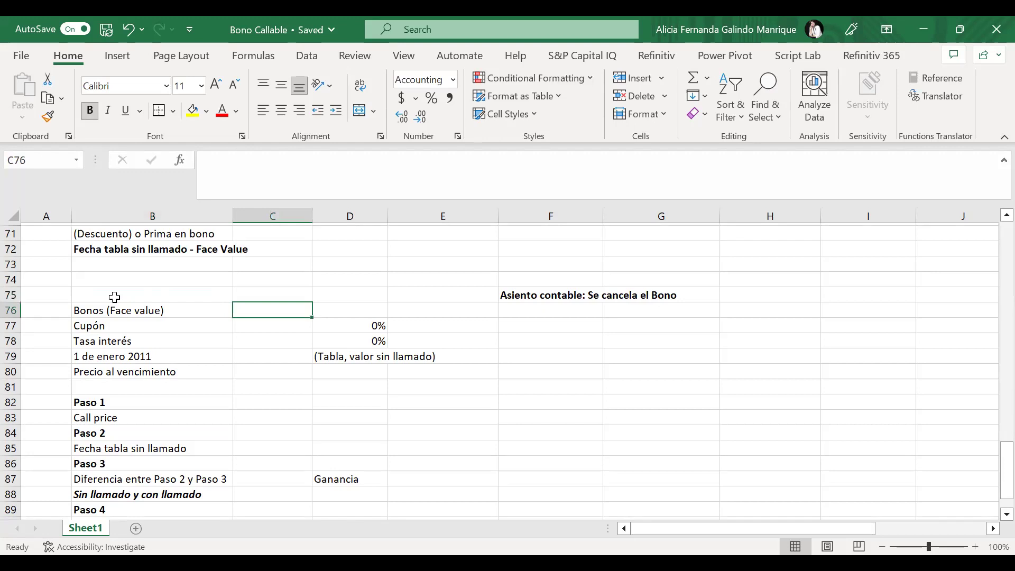
scroll(114, 297, down, 1)
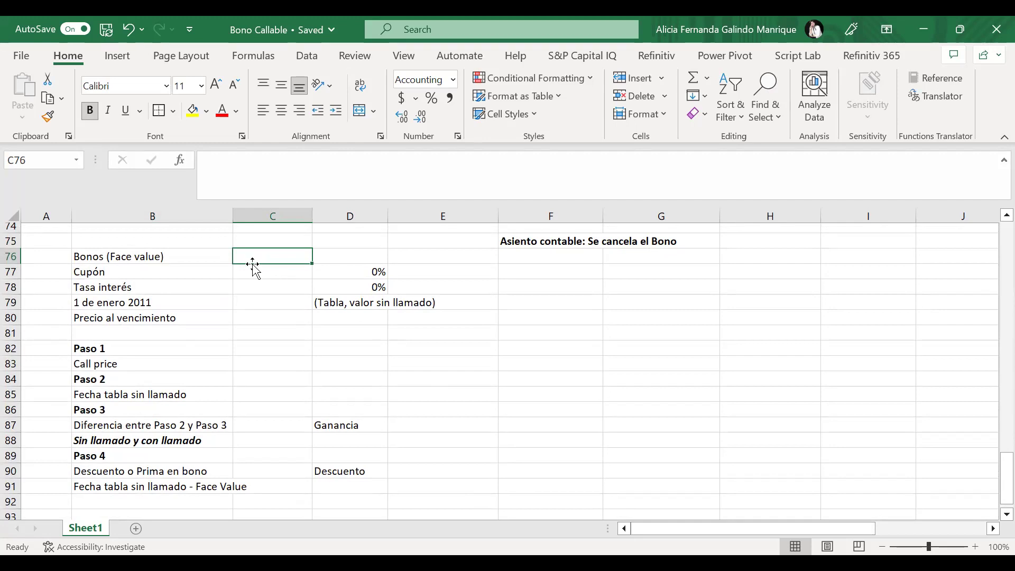
text(=)
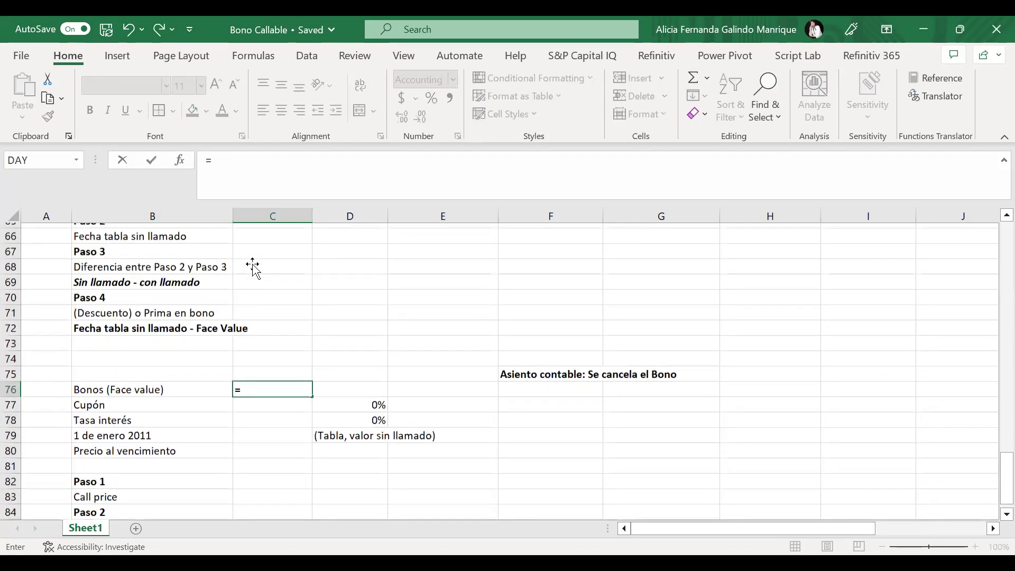
scroll(253, 264, up, 12)
scroll(253, 265, up, 9)
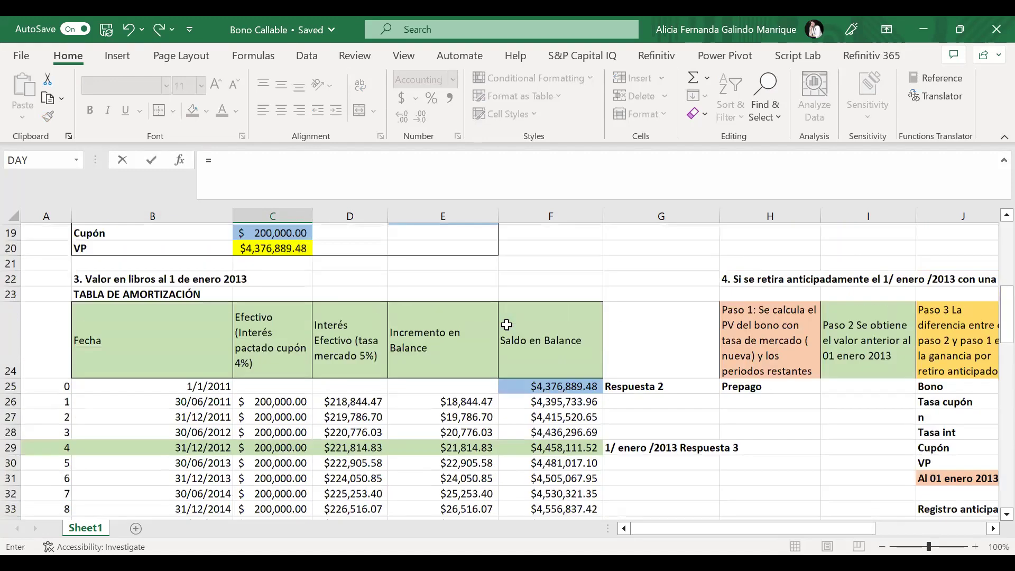
click(280, 274)
key(Return)
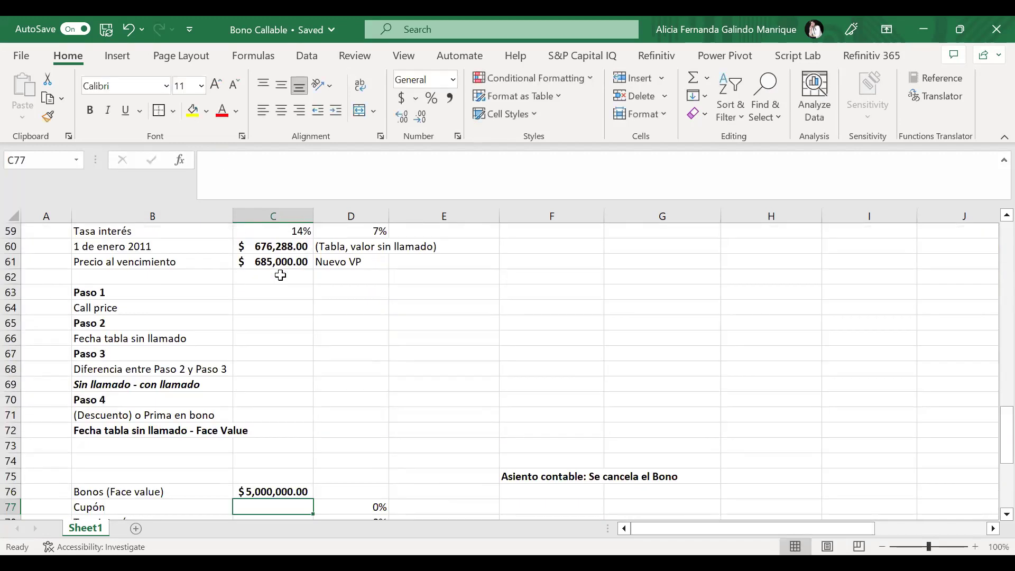
Step: Link the Cupón rate in C77 to the Tasa cupón in C16 and check the semiannual rate beside it
scroll(280, 275, down, 2)
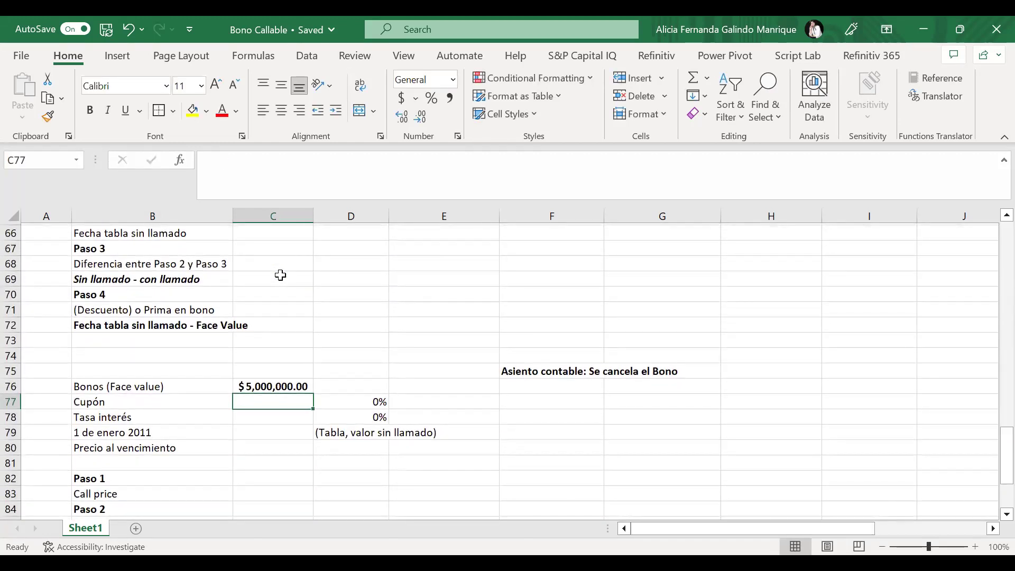
text(=)
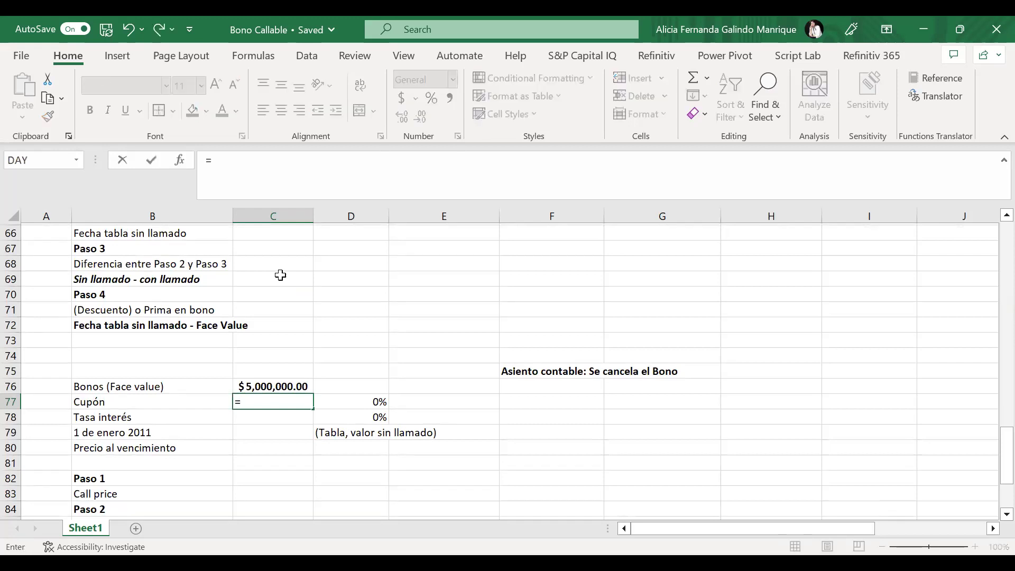
scroll(280, 275, up, 6)
scroll(280, 275, up, 12)
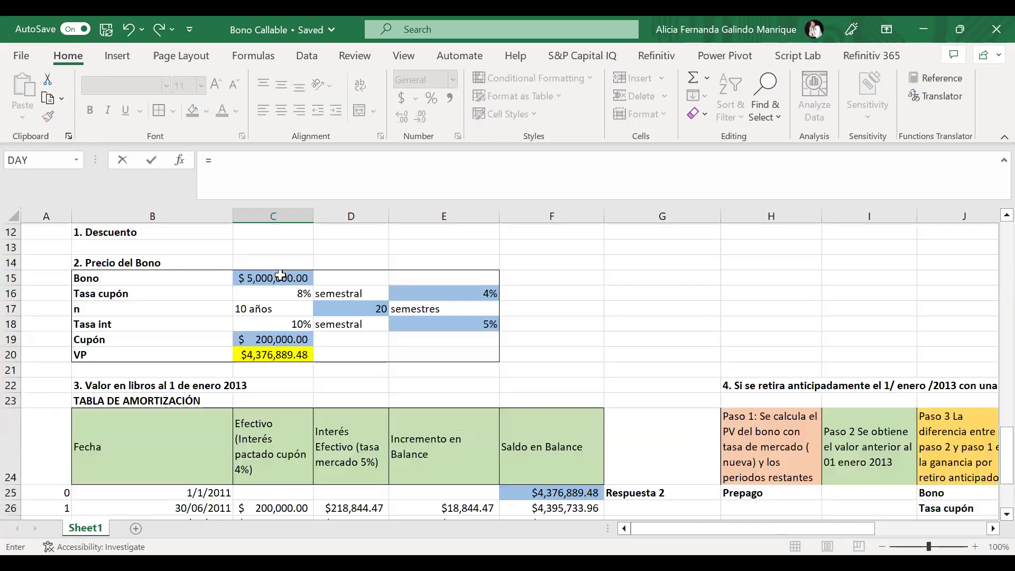
click(249, 293)
key(Return)
key(Down)
key(Down)
key(Down)
click(302, 448)
scroll(436, 373, down, 2)
click(366, 364)
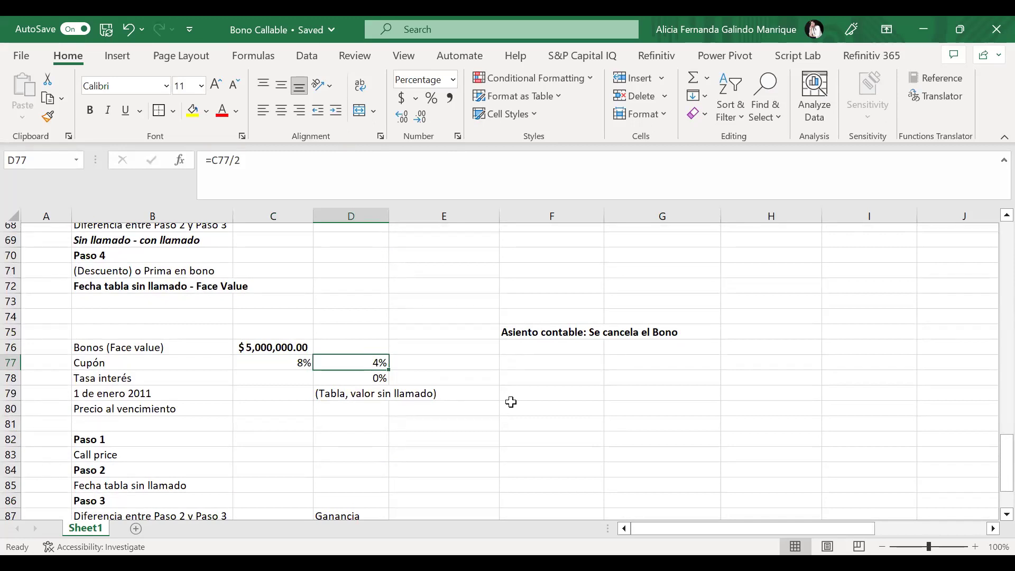
Step: Fill the whole blank row 74 with yellow to separate the two exercises
click(86, 331)
click(11, 331)
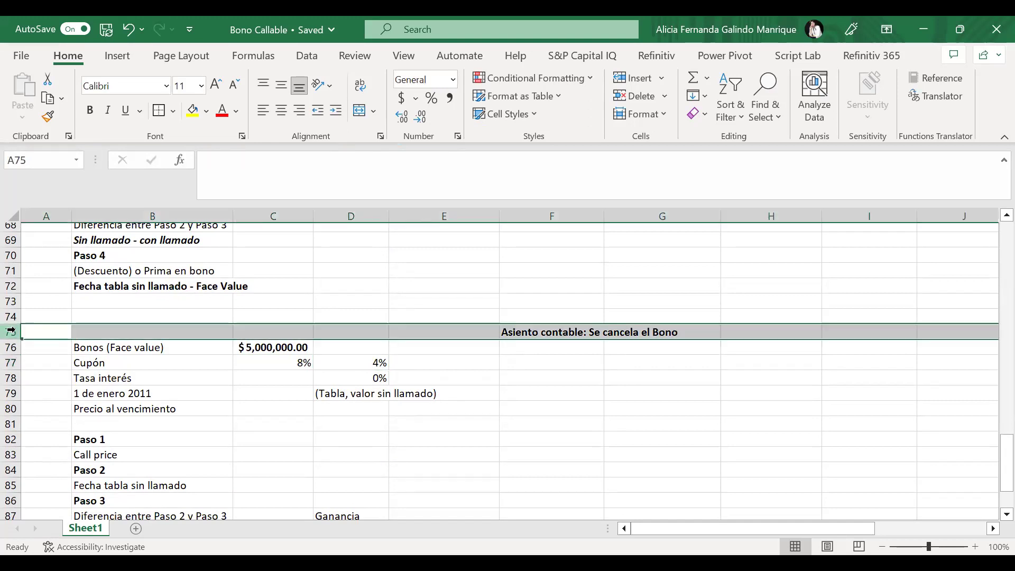
click(11, 316)
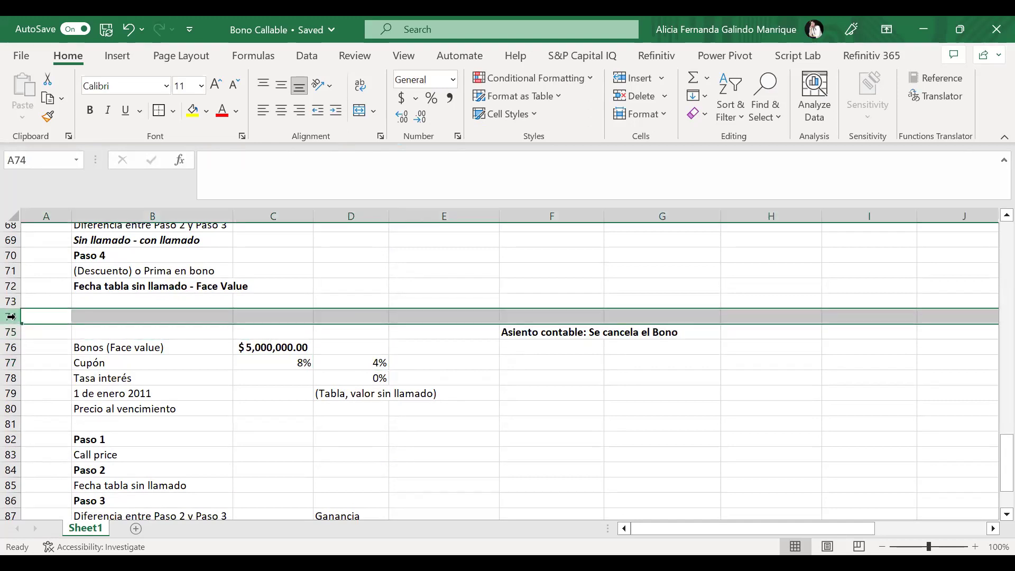
click(192, 110)
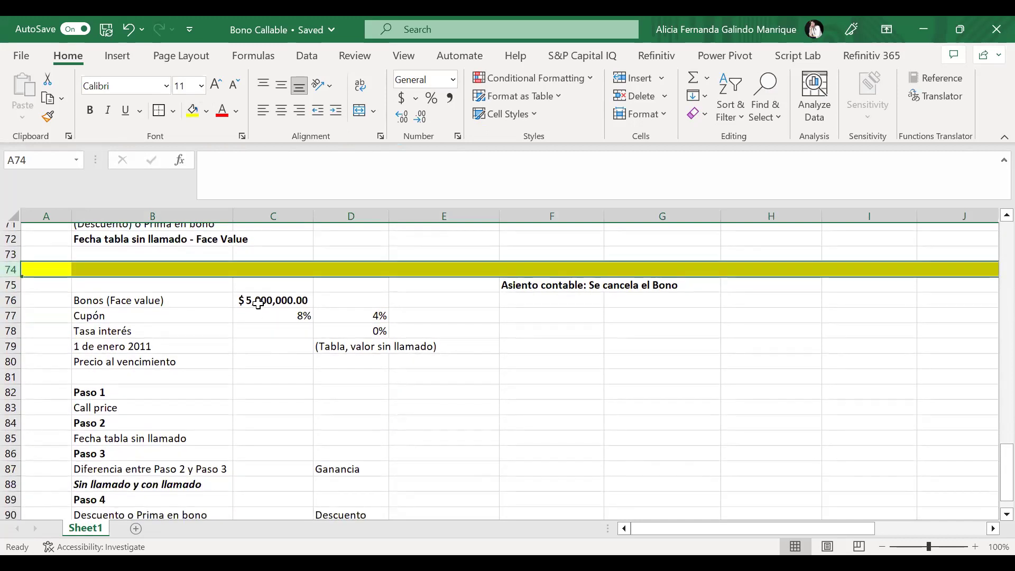
click(258, 302)
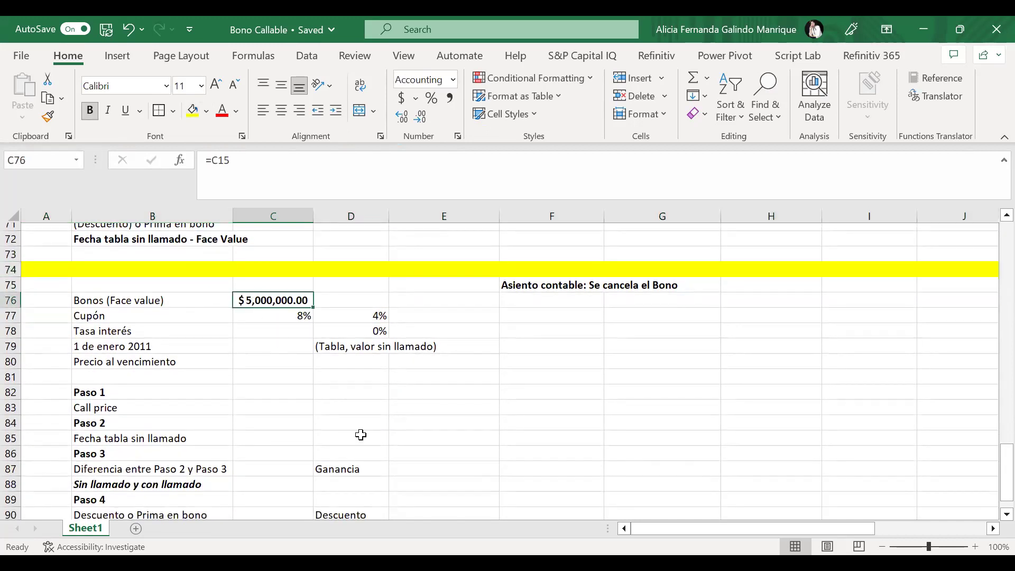
Step: Enter =12% as the Tasa interés in C78, checking the exercises above
click(263, 330)
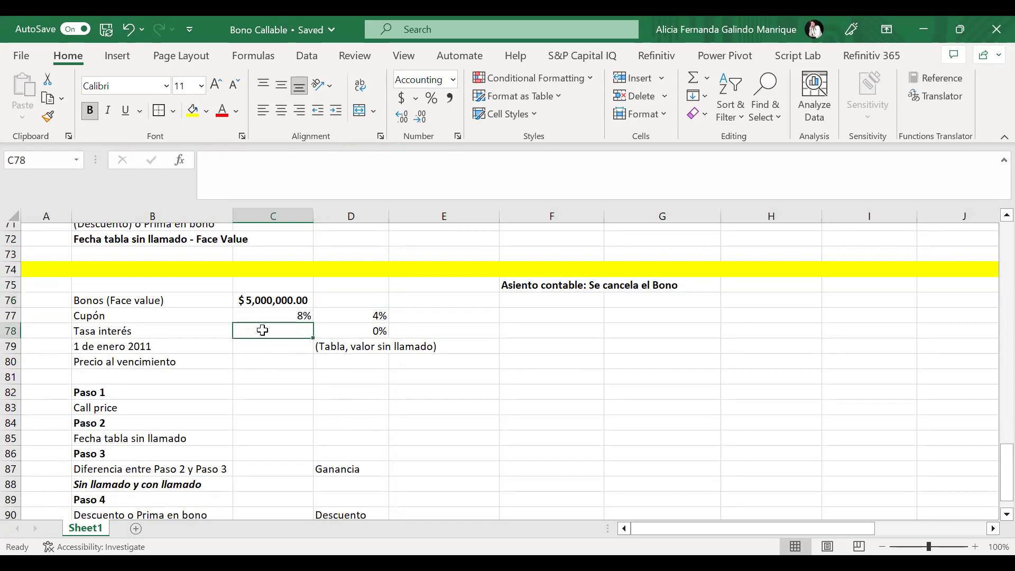
click(164, 329)
click(275, 335)
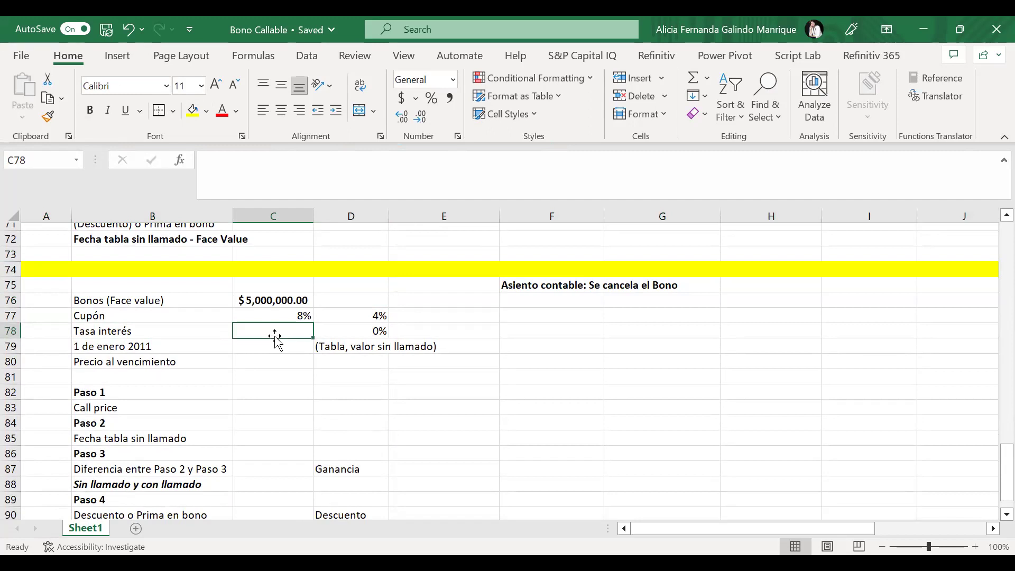
text(=)
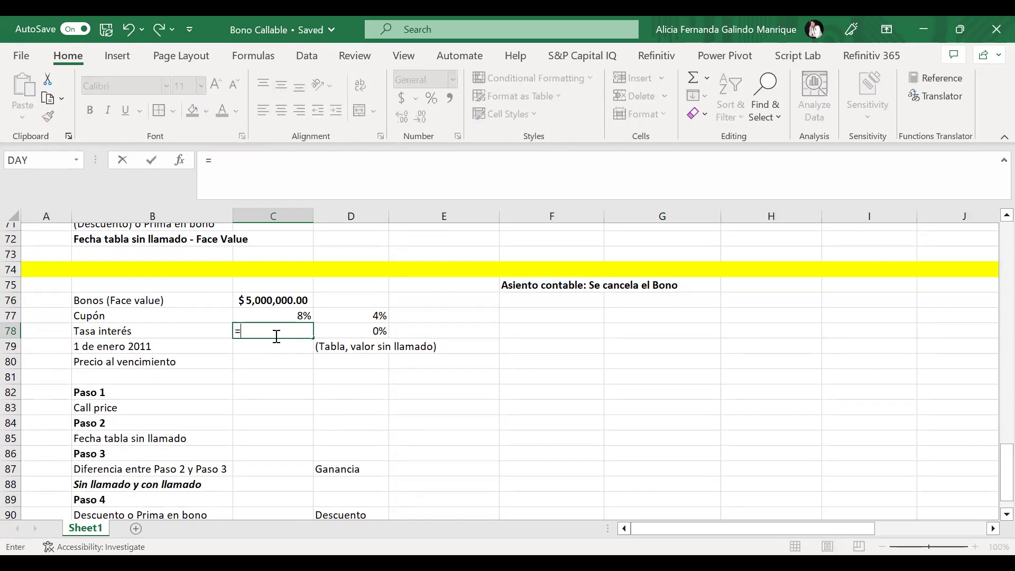
scroll(275, 335, up, 19)
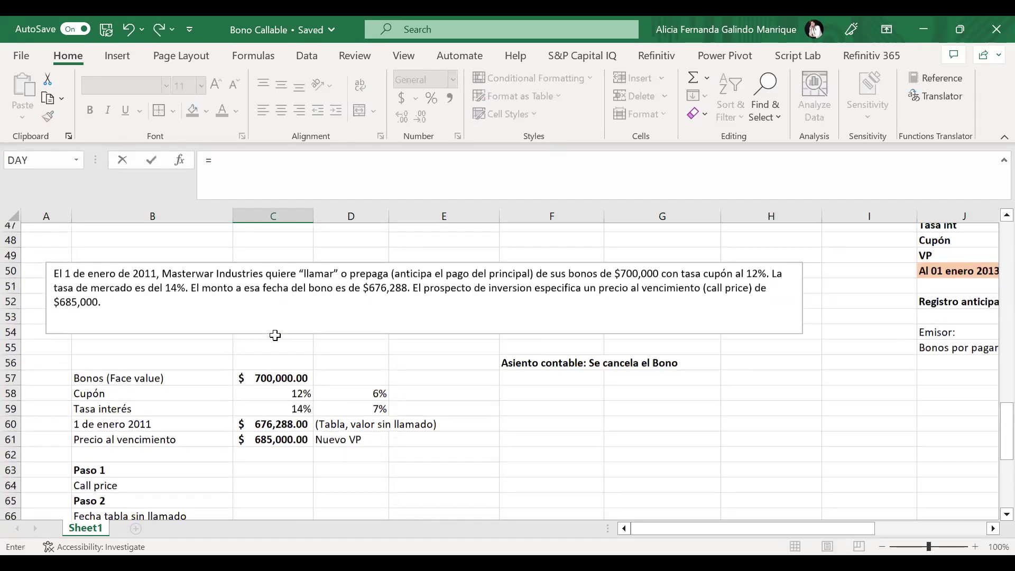
scroll(275, 336, up, 5)
scroll(275, 336, down, 20)
scroll(275, 335, down, 3)
text(12)
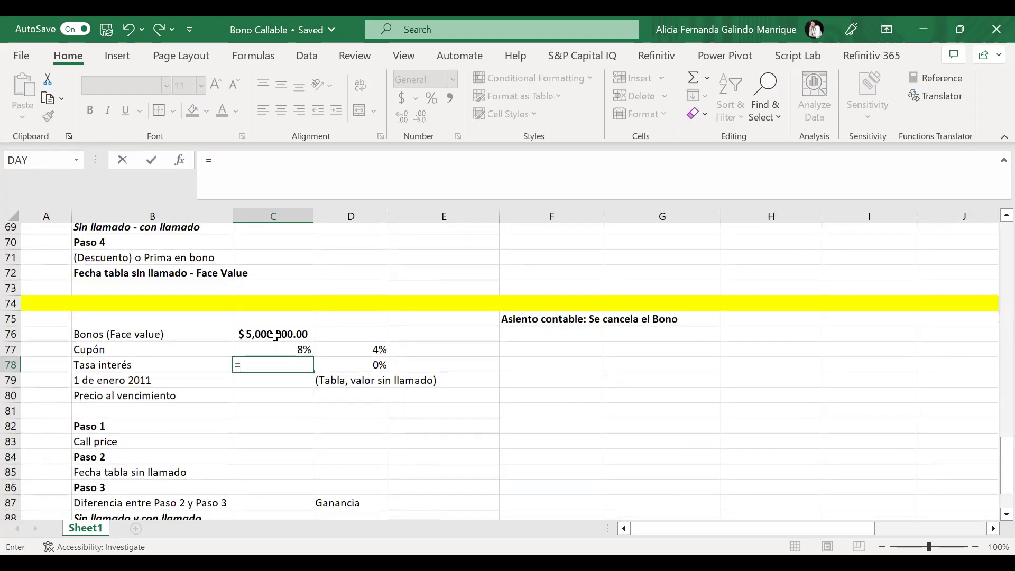
text(%)
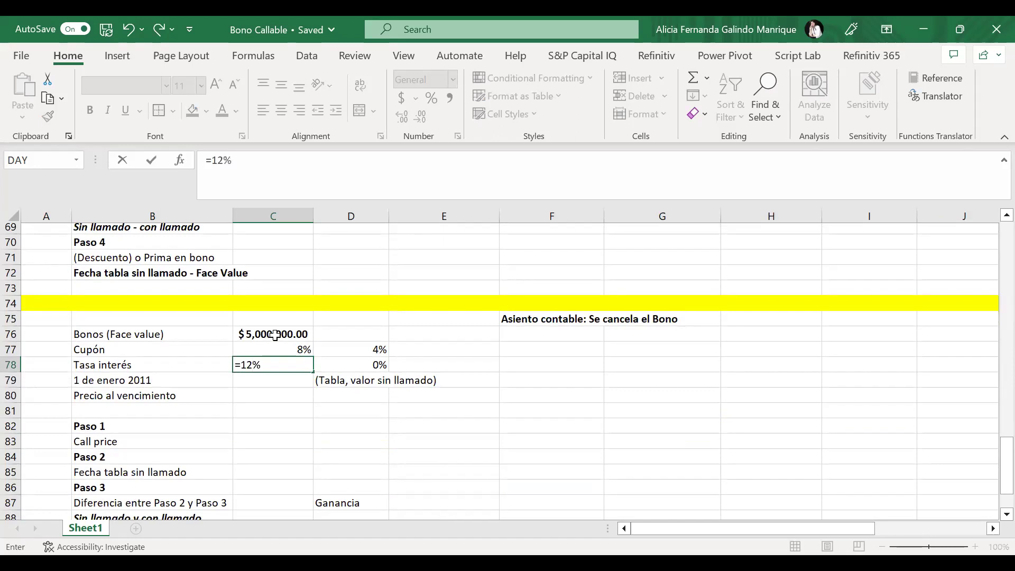
key(Return)
Step: Format the Tasa interés in C78 as a percentage and check the semiannual rate in D78
key(Up)
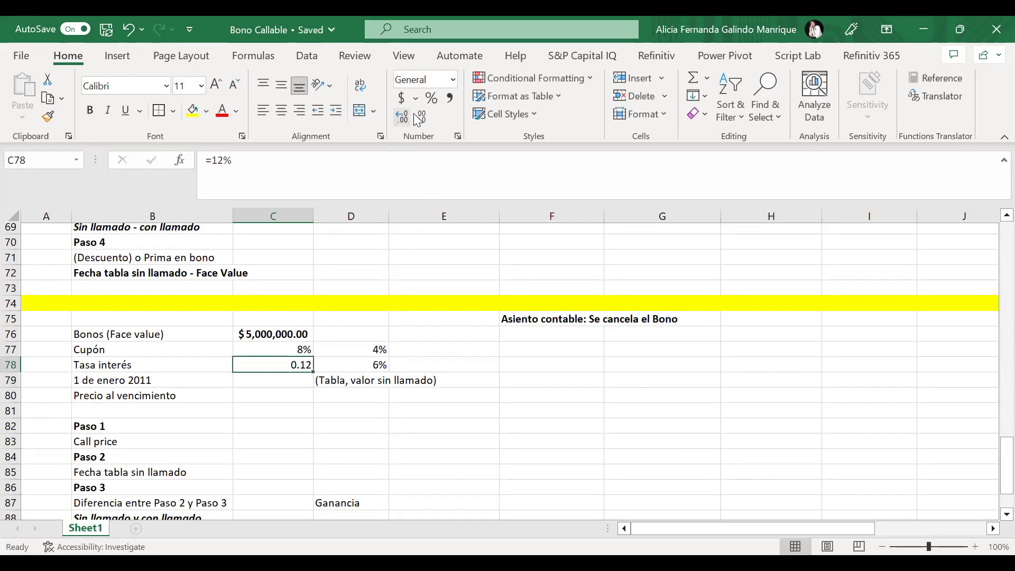
click(435, 98)
key(Down)
key(Up)
key(Right)
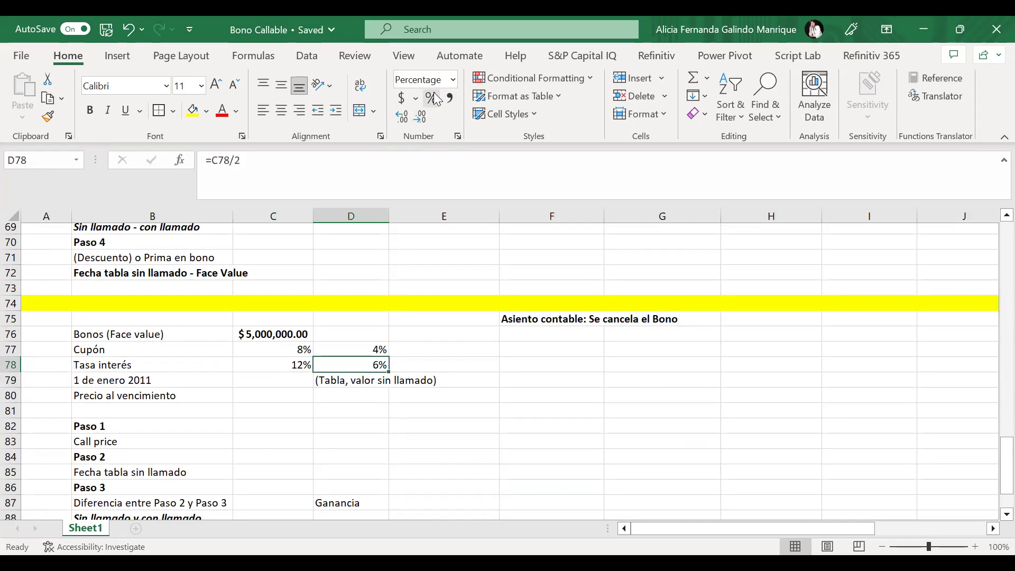
Step: Make question 4's first sentence, about Robinson retiring the bond at a 12% market rate, bold, italic and underlined
click(268, 378)
click(172, 379)
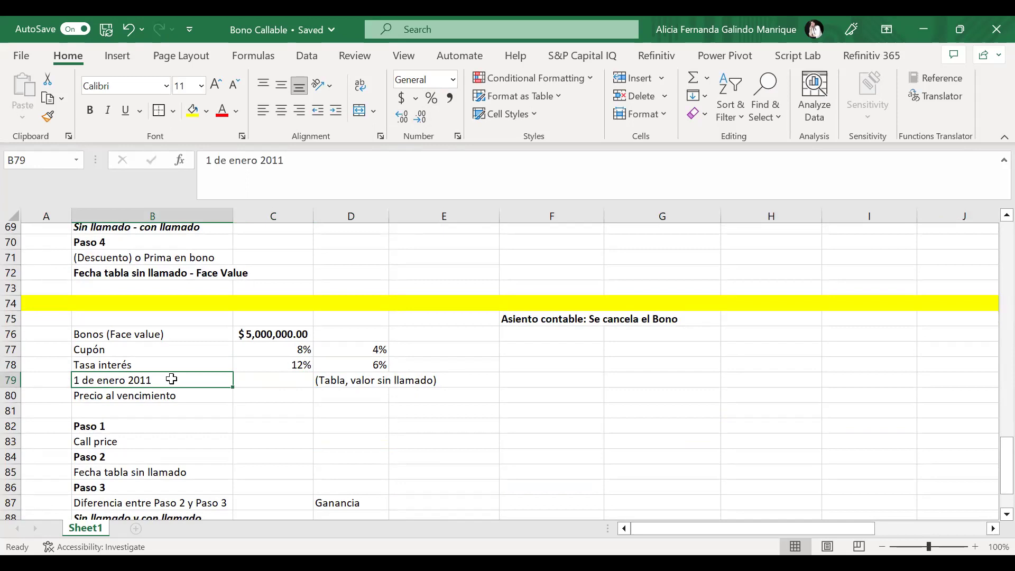
click(260, 368)
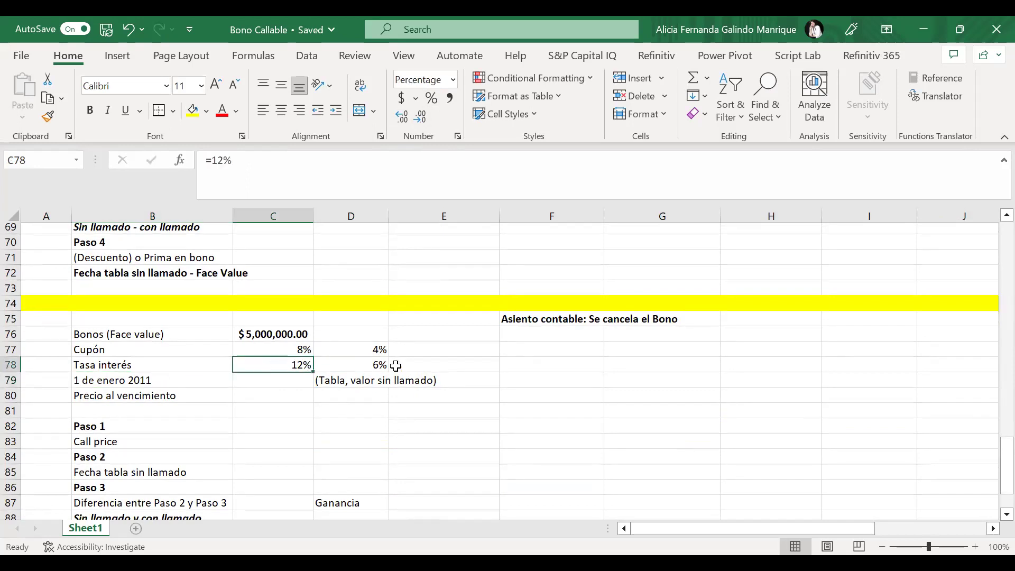
scroll(395, 366, up, 20)
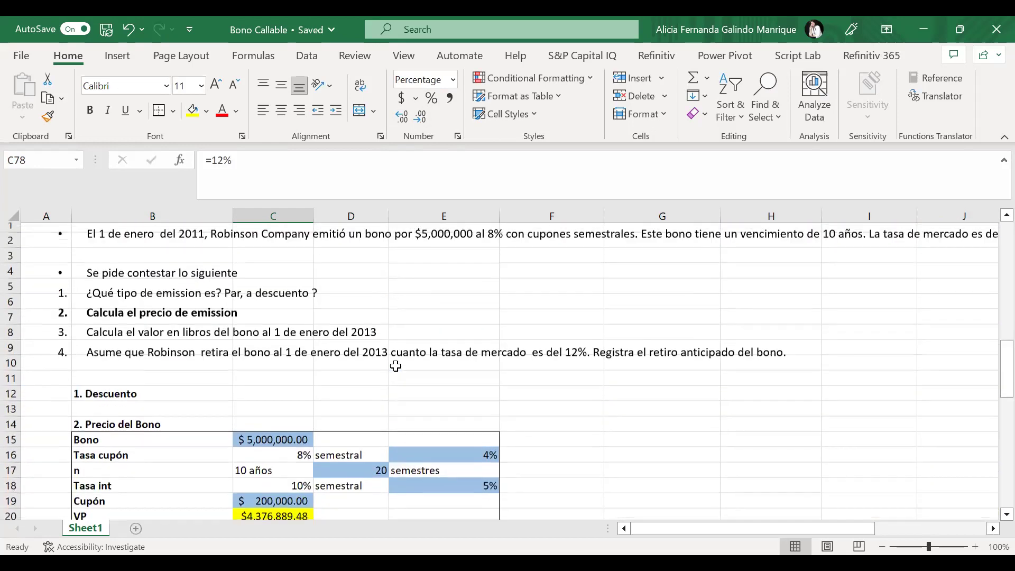
click(87, 356)
drag(97, 354, 594, 365)
key(ctrl+b)
key(ctrl+i)
key(ctrl+u)
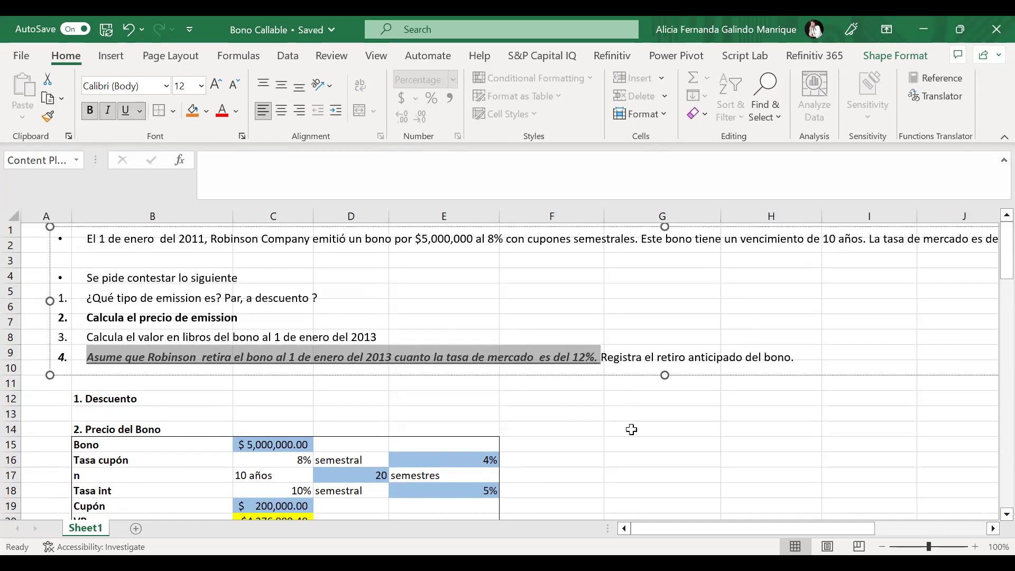
click(633, 431)
Step: Review the interest rates in row 78 and fill the empty 1 de enero 2011 value cell C79 with yellow
scroll(402, 417, down, 8)
scroll(402, 417, down, 16)
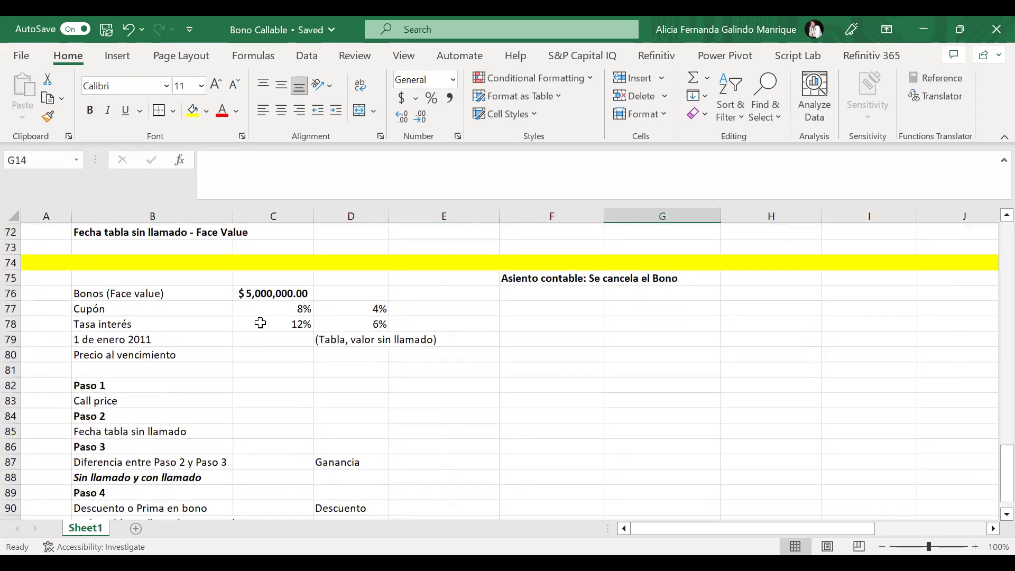
click(260, 323)
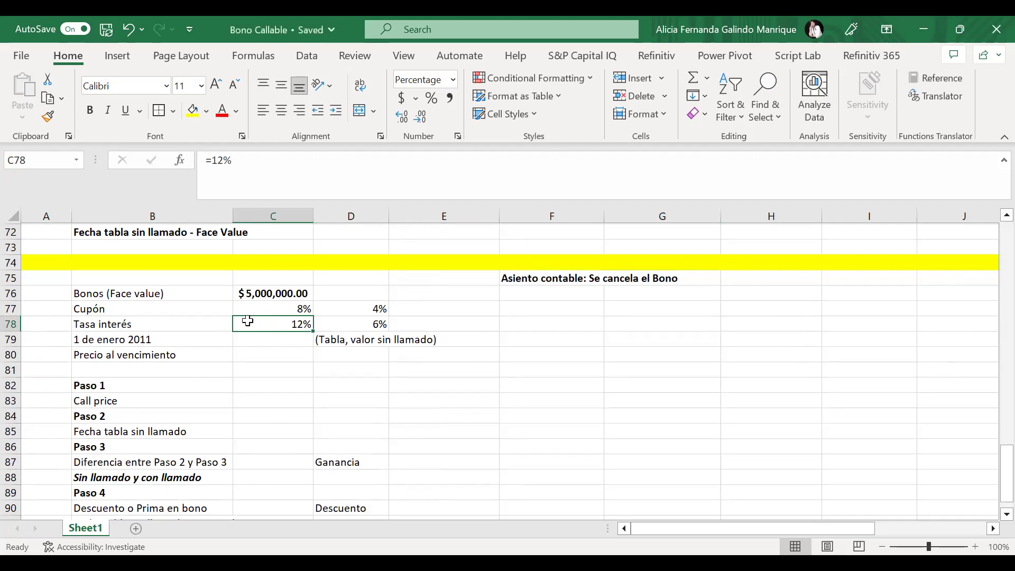
drag(261, 322, 338, 324)
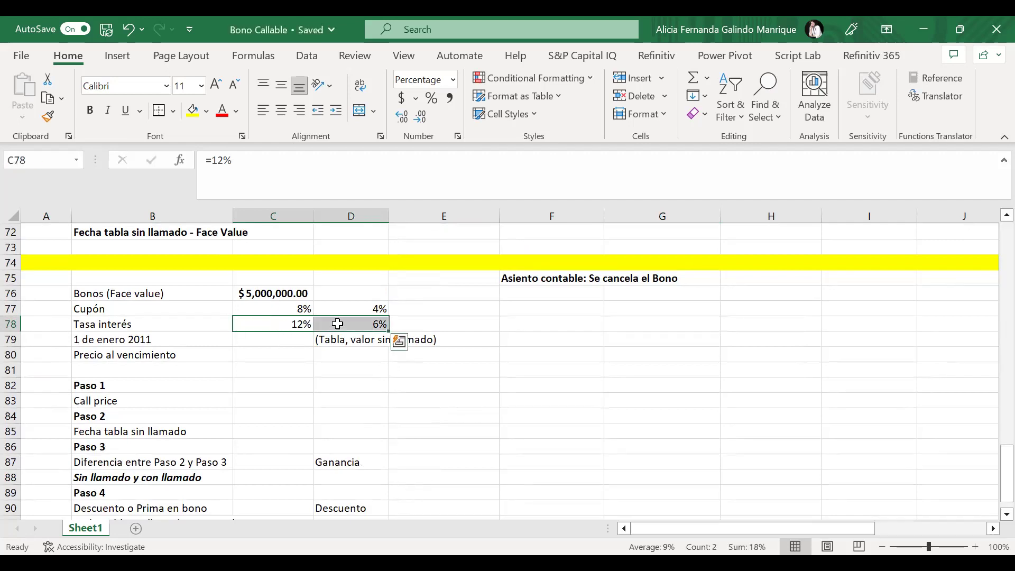
click(257, 325)
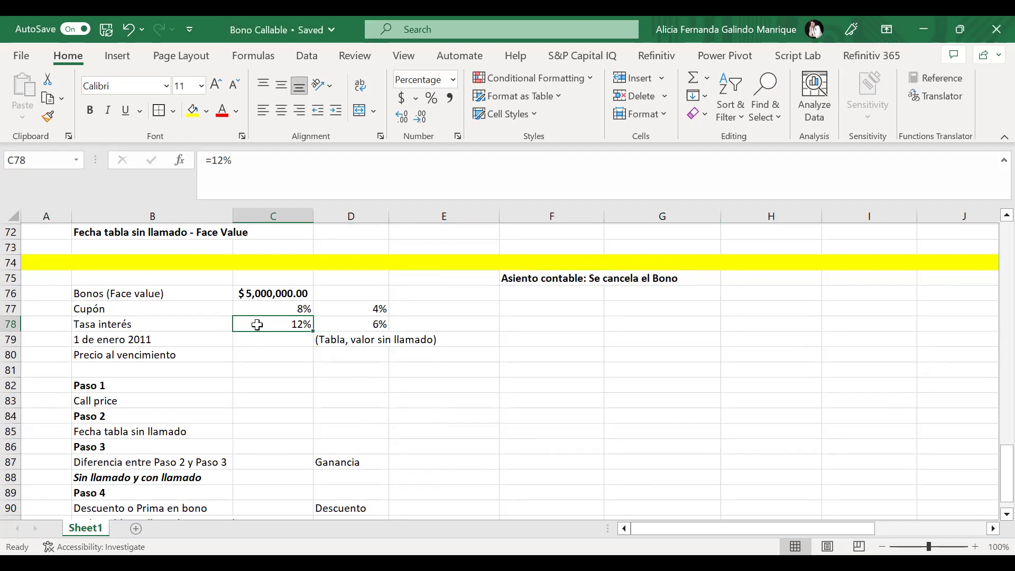
click(288, 340)
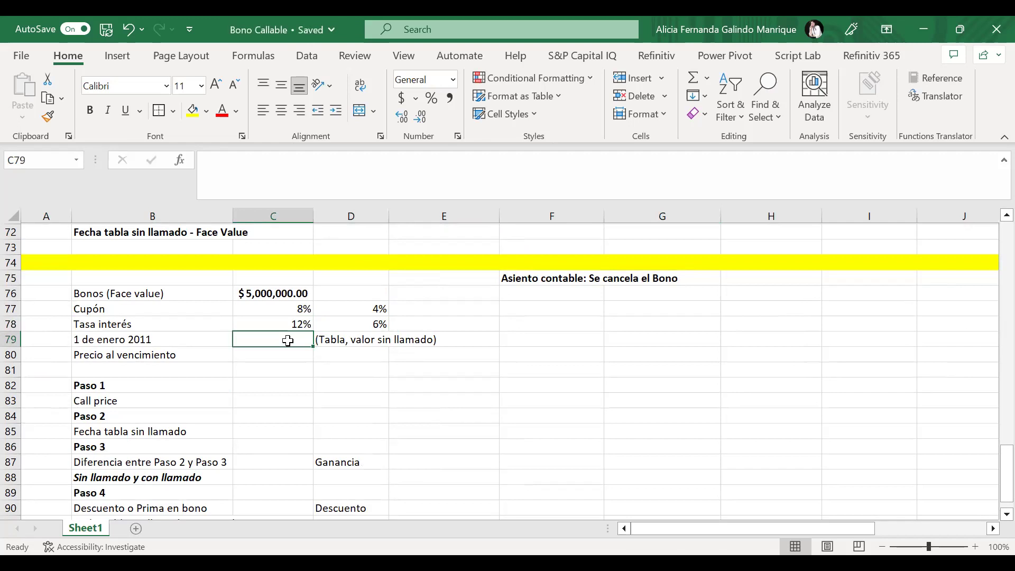
click(193, 110)
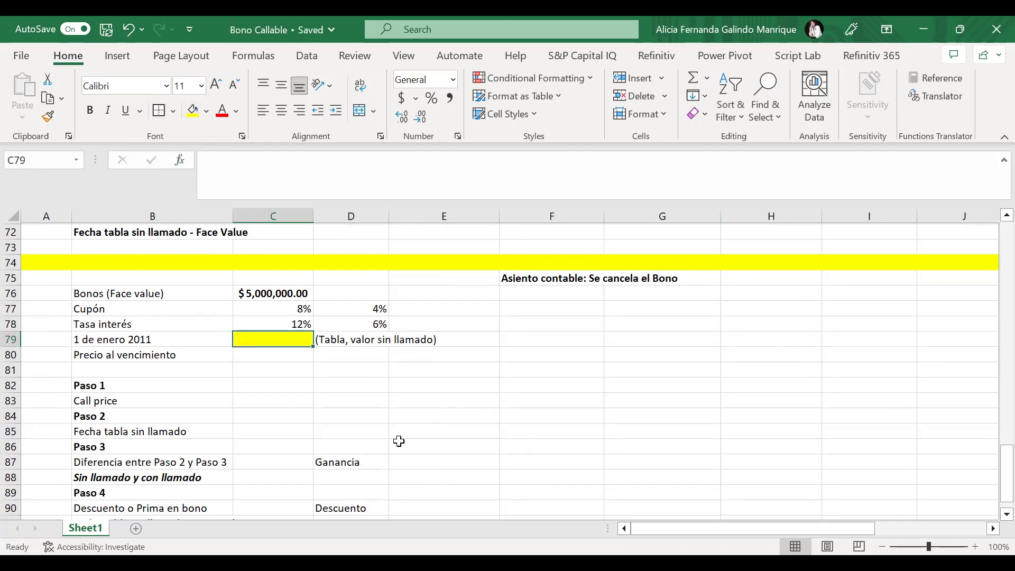
Step: Link the January 1 book value in C79 to the amortization table's Saldo en Balance for 31/12/2012 with =F29
click(147, 341)
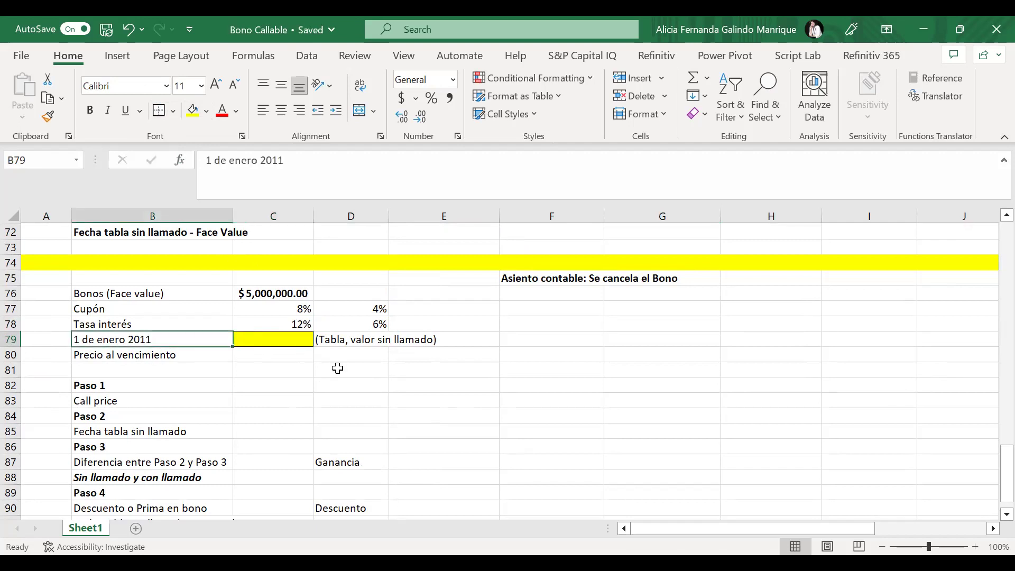
key(Right)
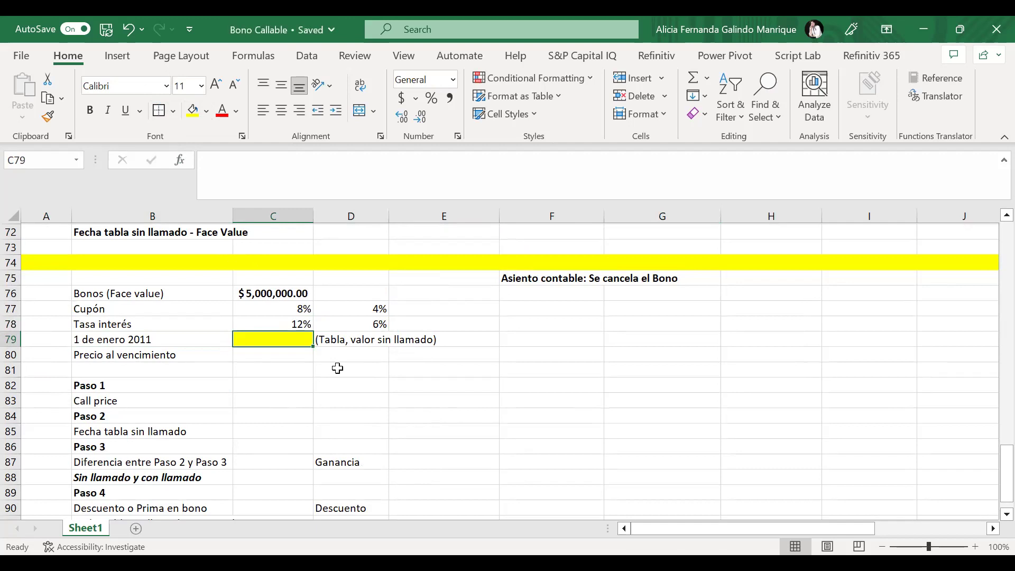
text(=)
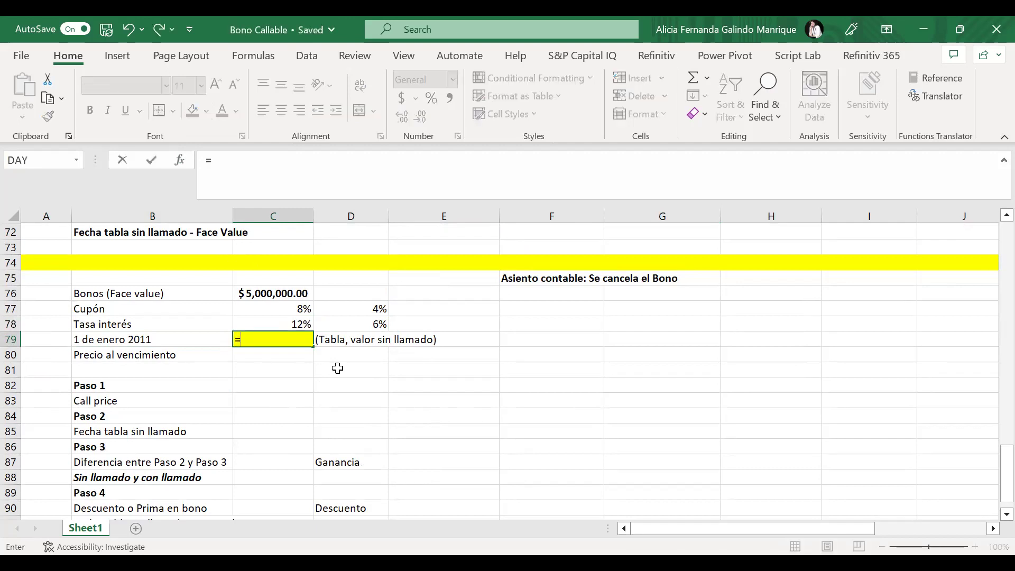
scroll(537, 291, up, 5)
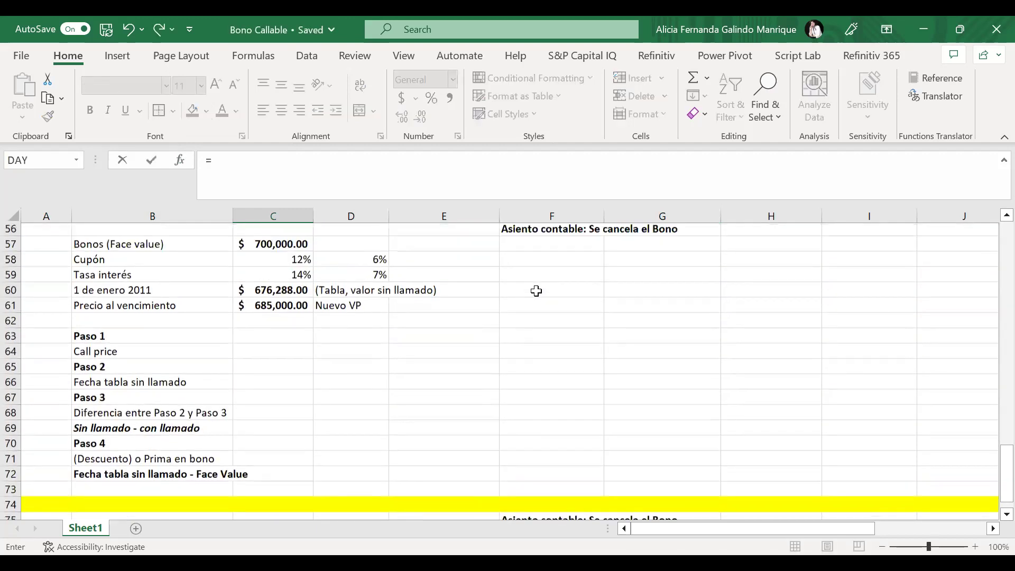
scroll(536, 290, up, 10)
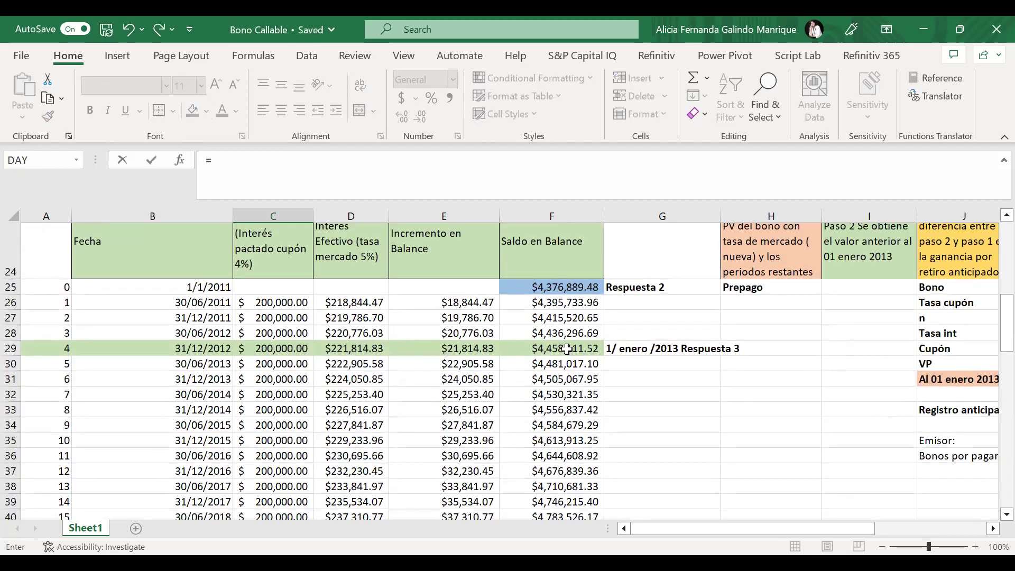
click(567, 349)
key(Return)
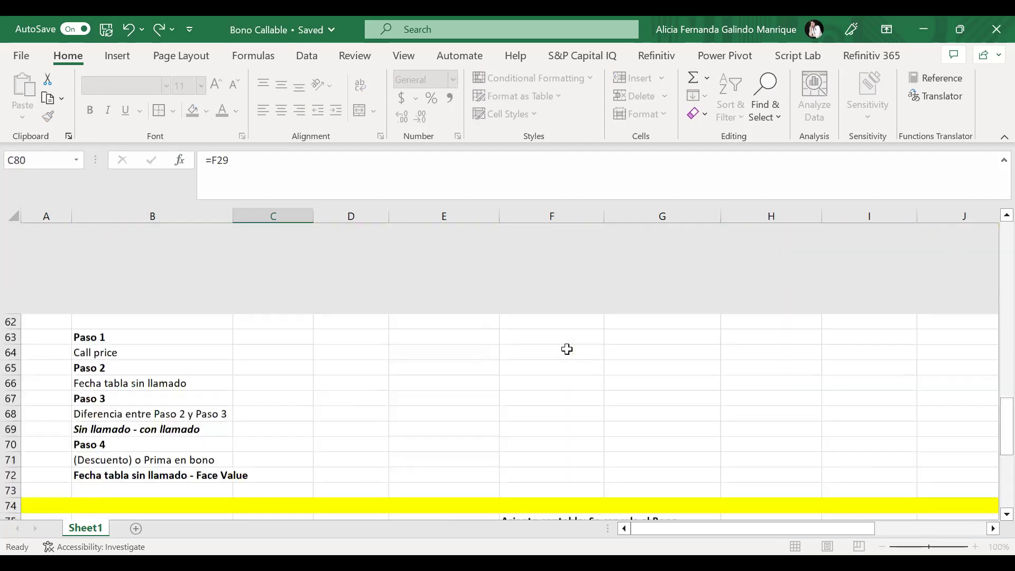
scroll(567, 349, down, 1)
Step: Correct the date label in B79 to 1 de enero 2013
click(138, 436)
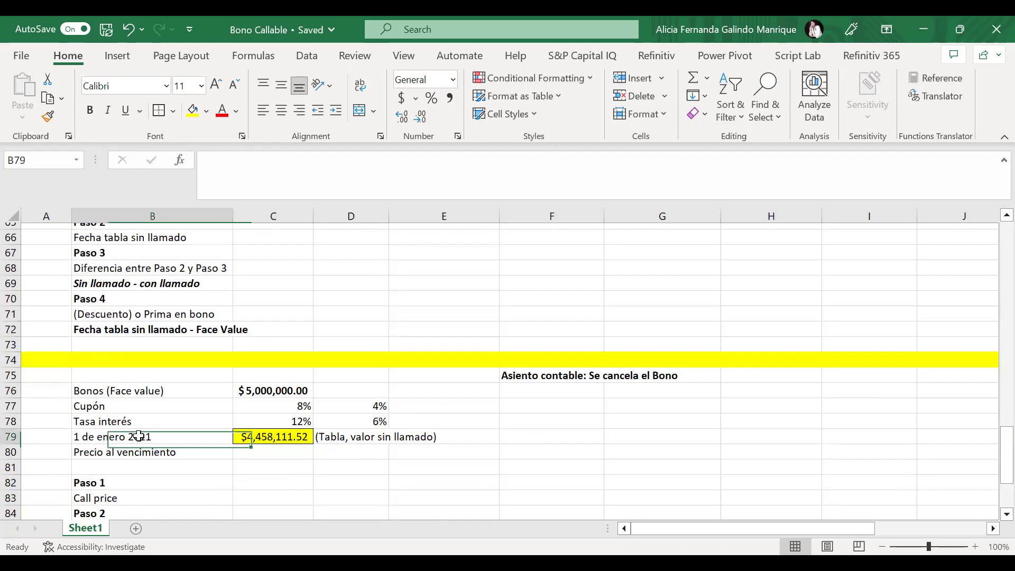
click(306, 162)
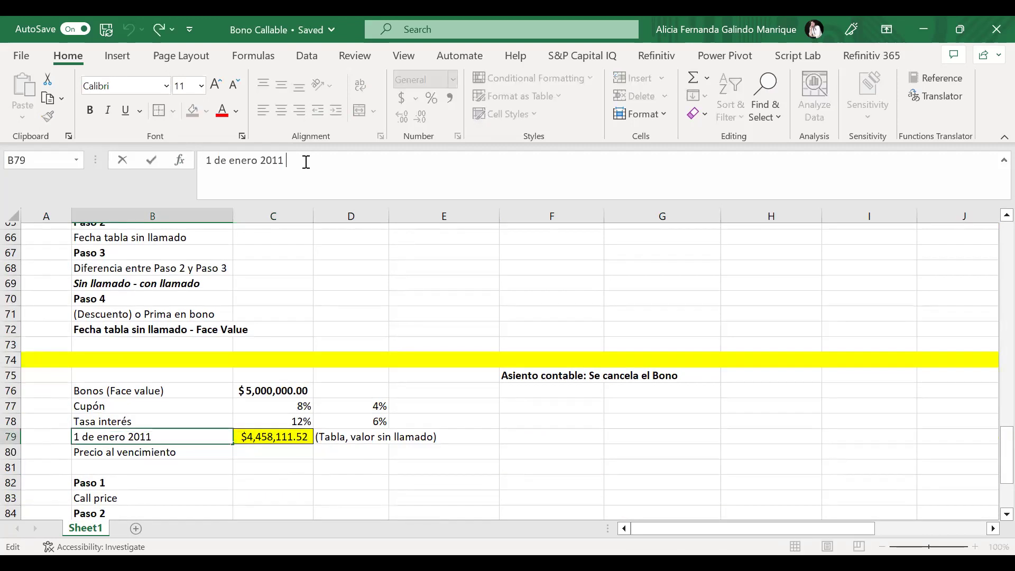
key(BackSpace)
text(3)
key(Tab)
scroll(295, 452, down, 1)
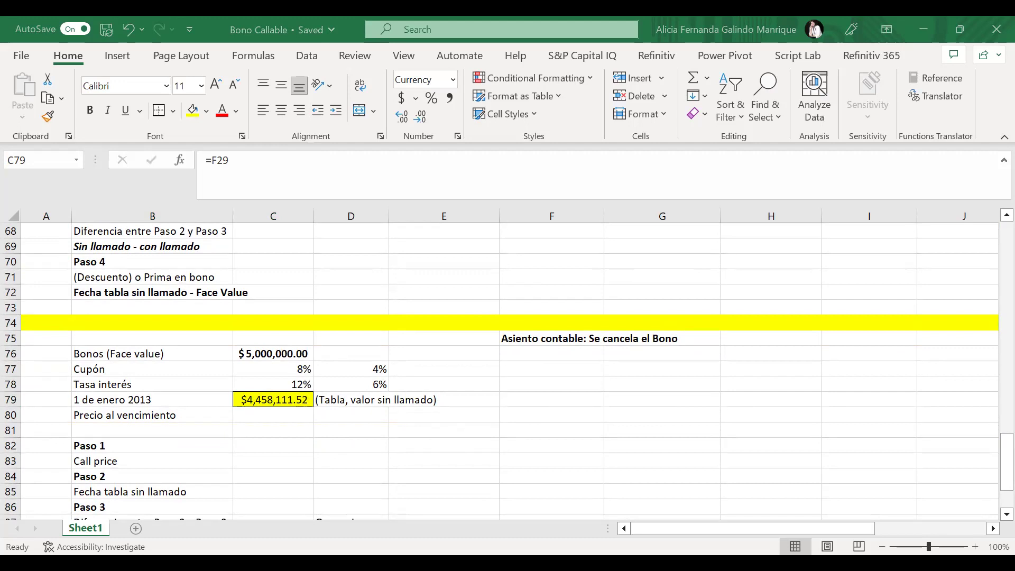
key(F2)
key(Escape)
key(F2)
key(ctrl+z)
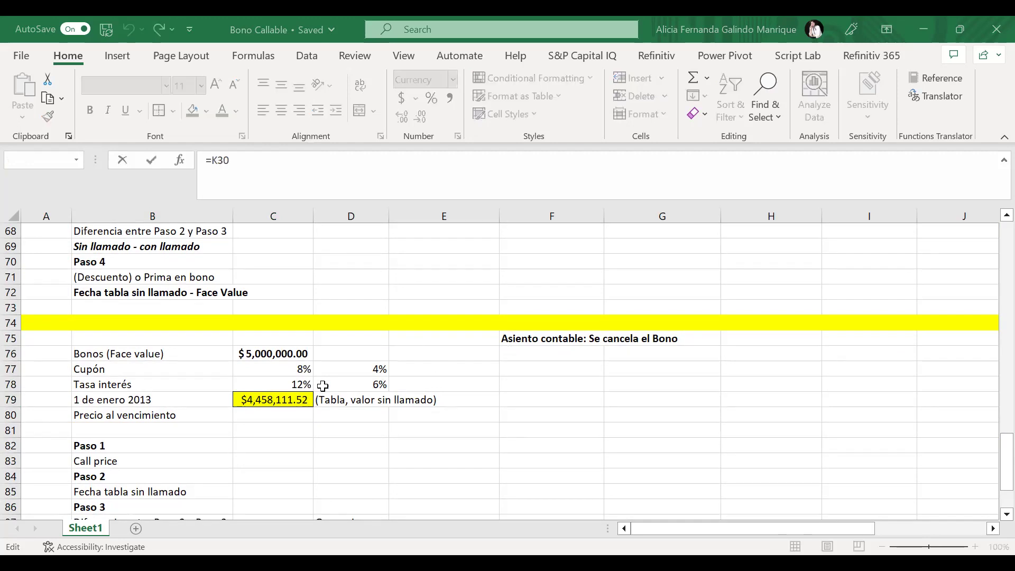
scroll(323, 386, up, 7)
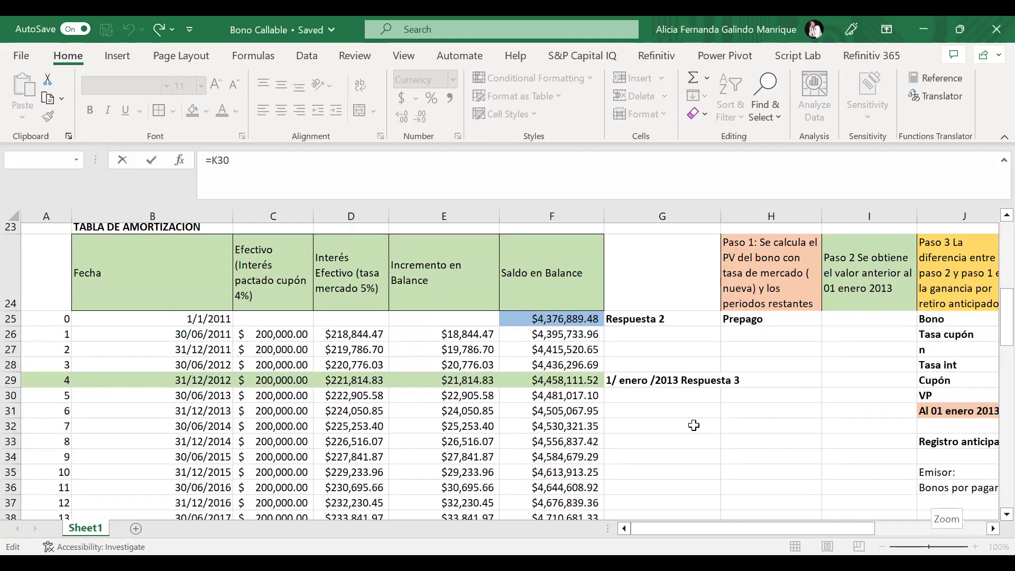
key(Return)
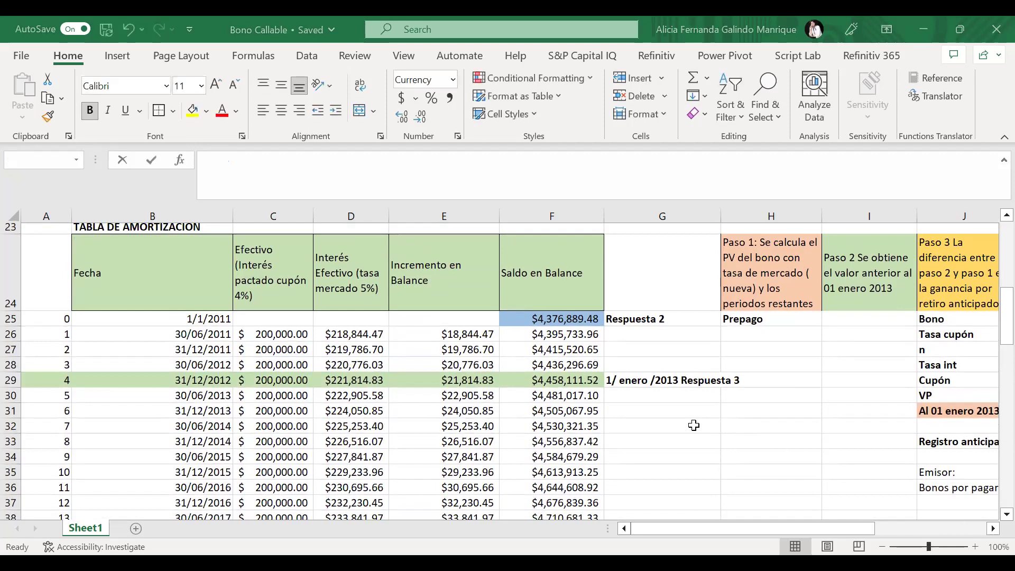
Step: Review the bond's face value and coupon rates in rows 76 and 77, and fill the Tasa interés cell C78 with yellow
click(338, 334)
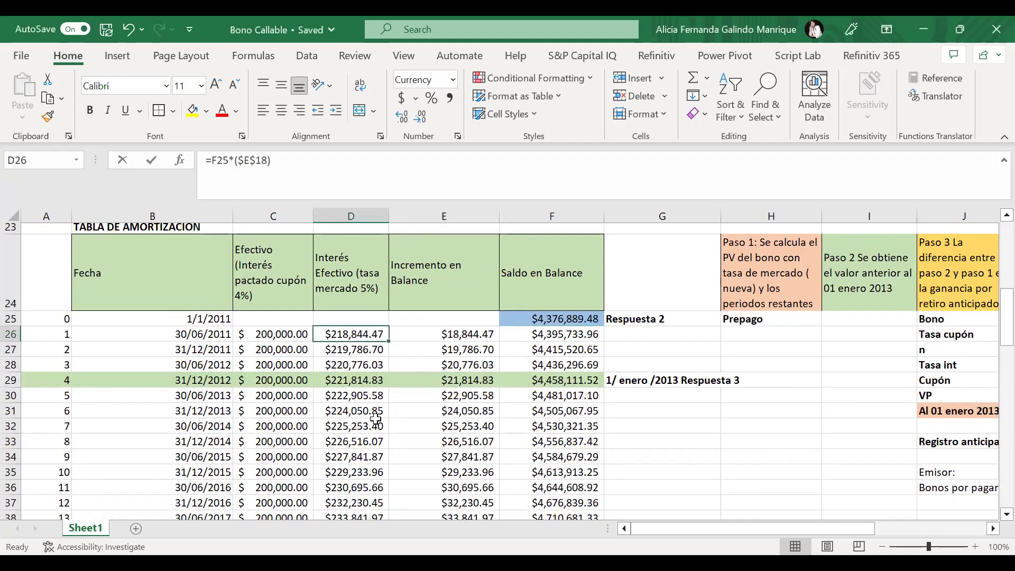
scroll(372, 418, down, 3)
scroll(376, 419, down, 2)
scroll(375, 419, up, 1)
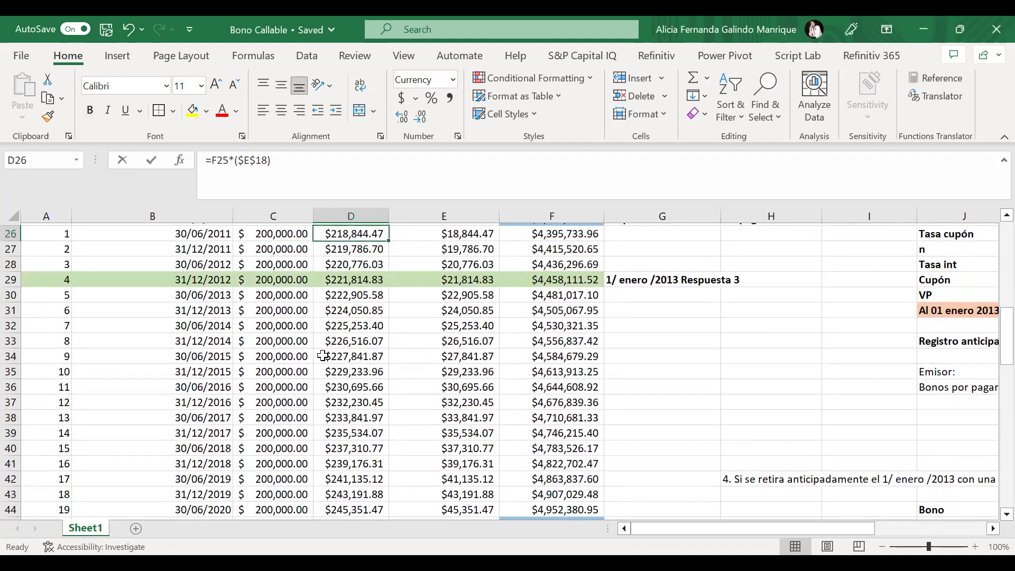
scroll(323, 356, down, 7)
scroll(323, 355, down, 8)
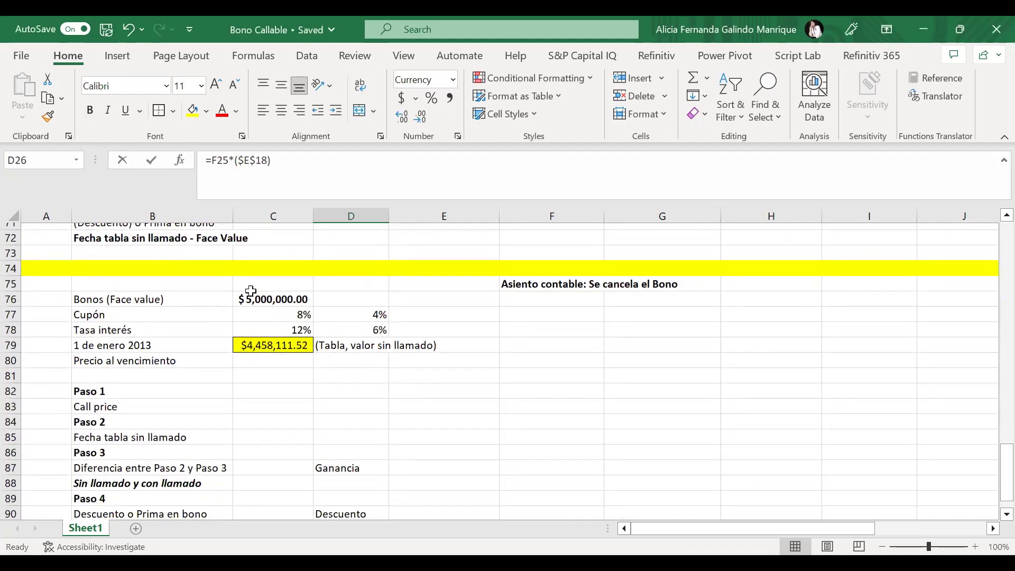
click(257, 298)
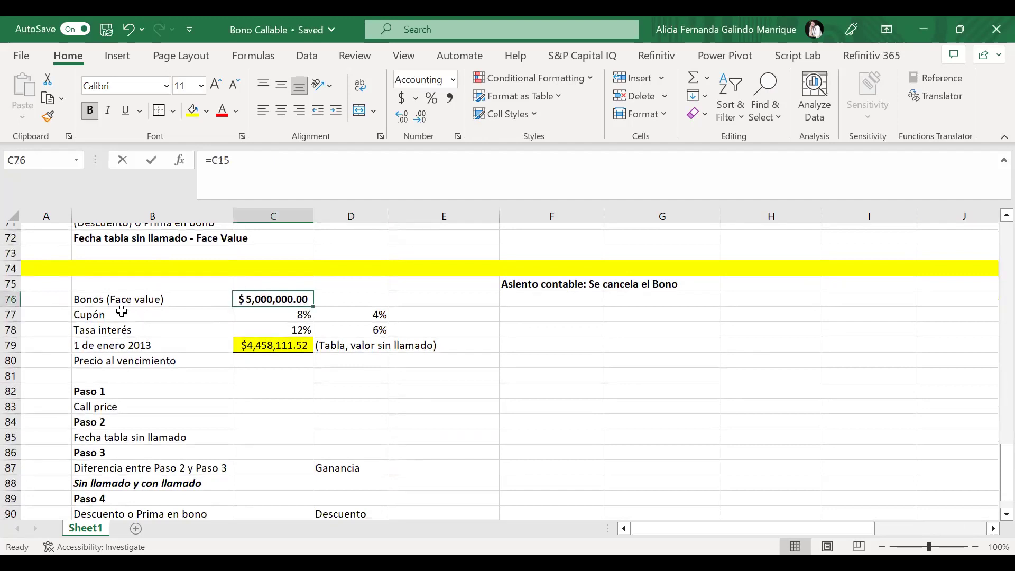
drag(265, 313, 362, 311)
click(271, 328)
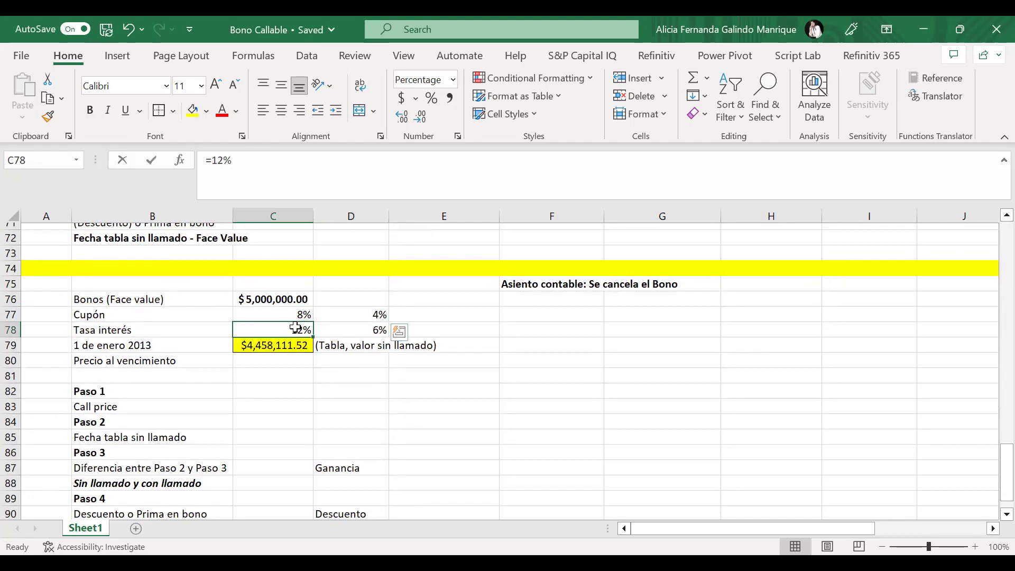
click(193, 111)
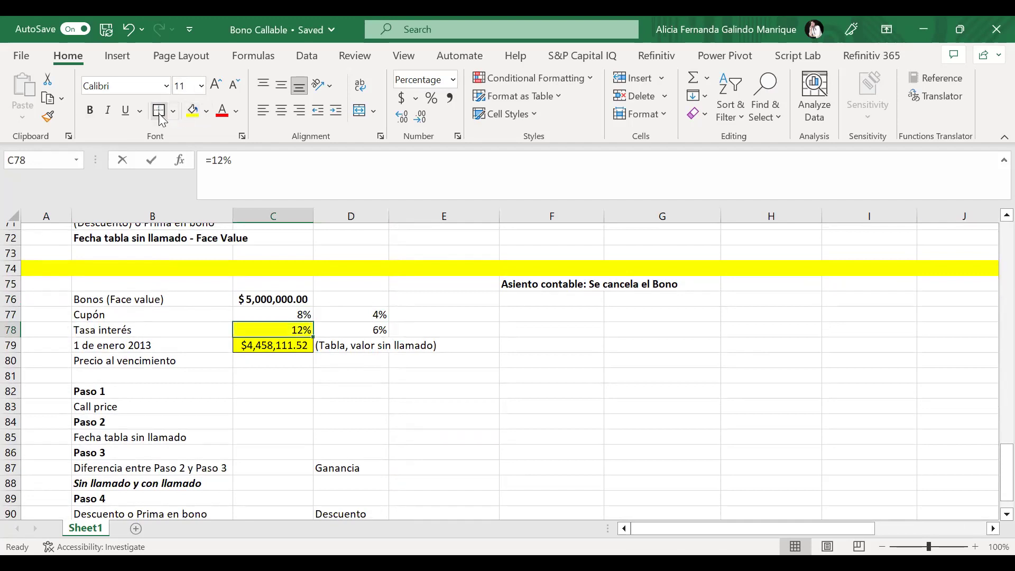
Step: Review the 1 de enero 2013 book value in row 79 and the Precio al vencimiento cell C80
click(265, 342)
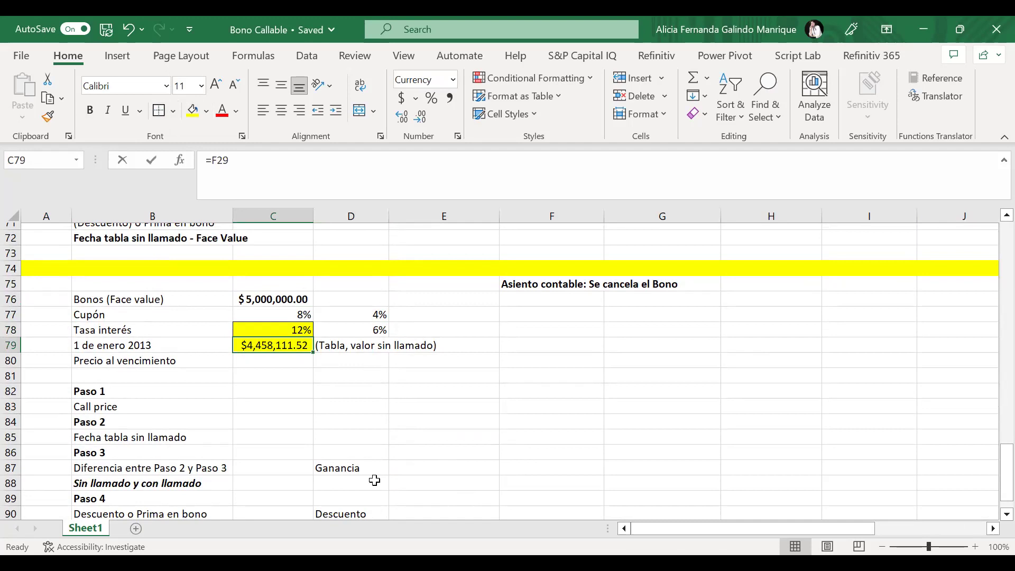
click(121, 346)
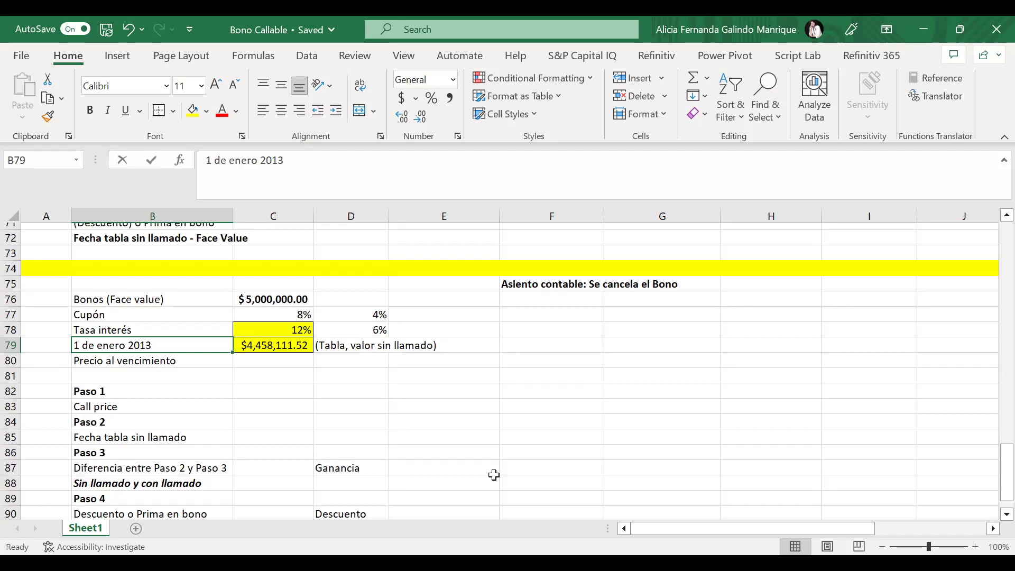
key(Right)
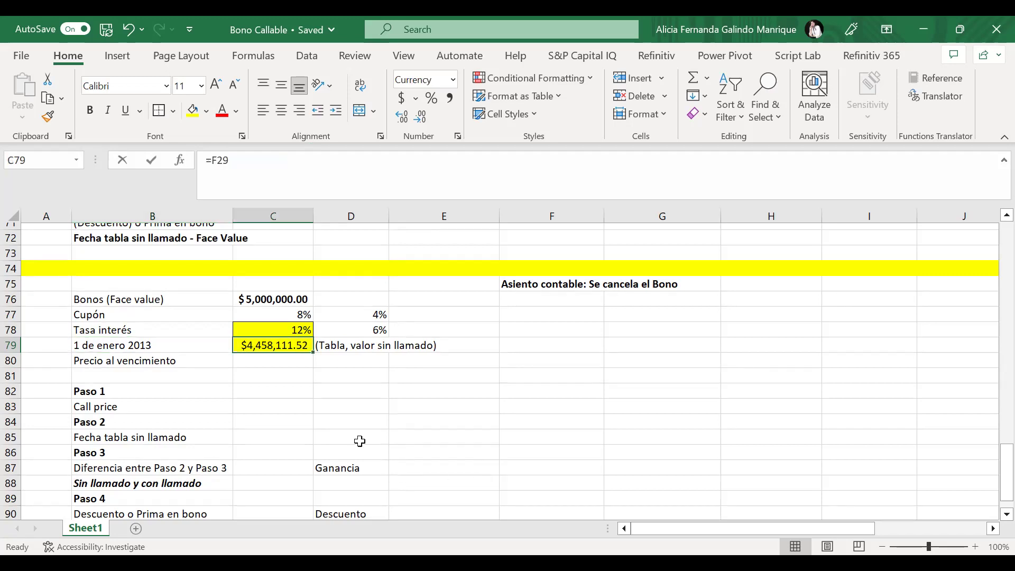
click(276, 362)
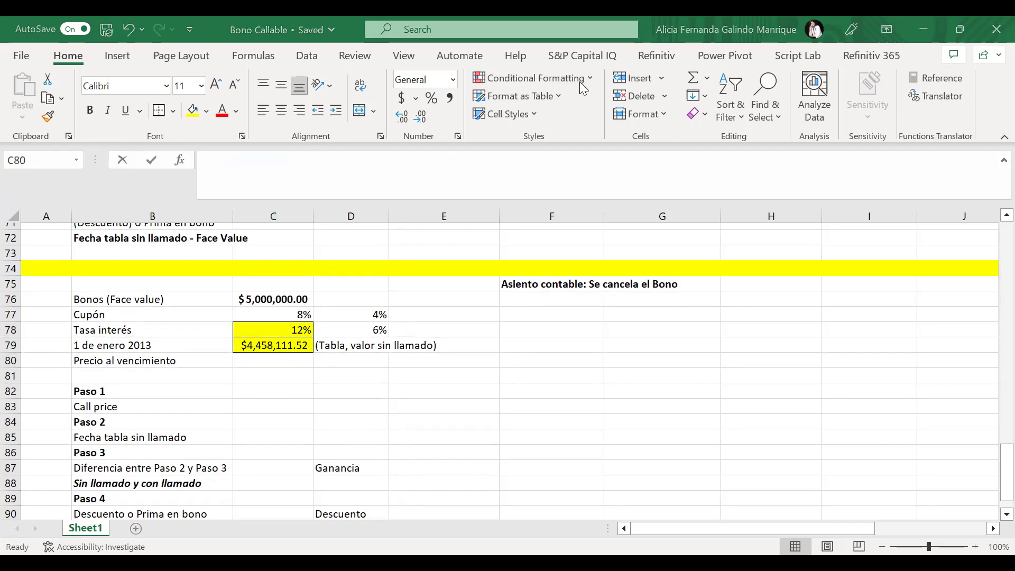
key(Escape)
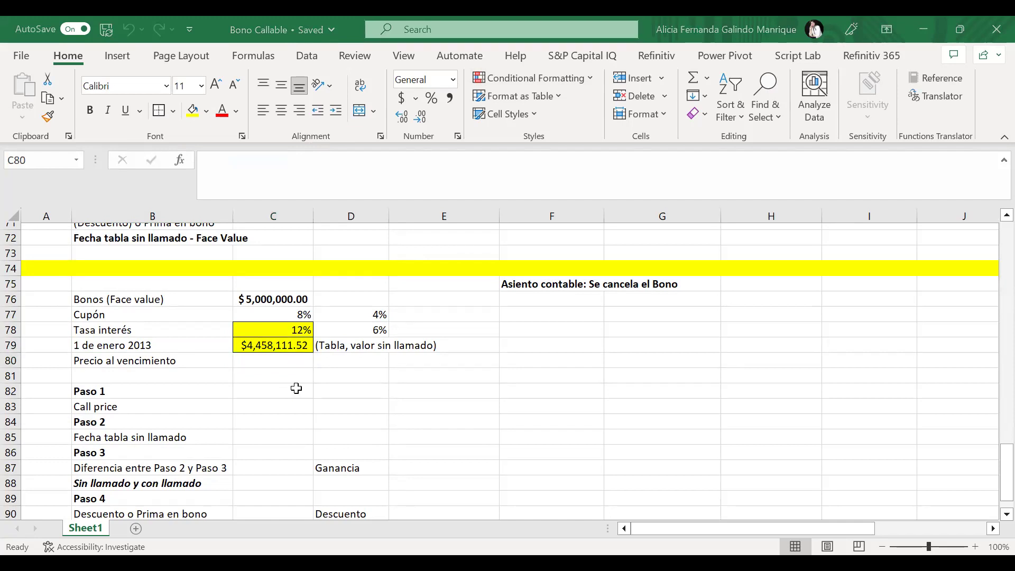
key(F2)
key(Escape)
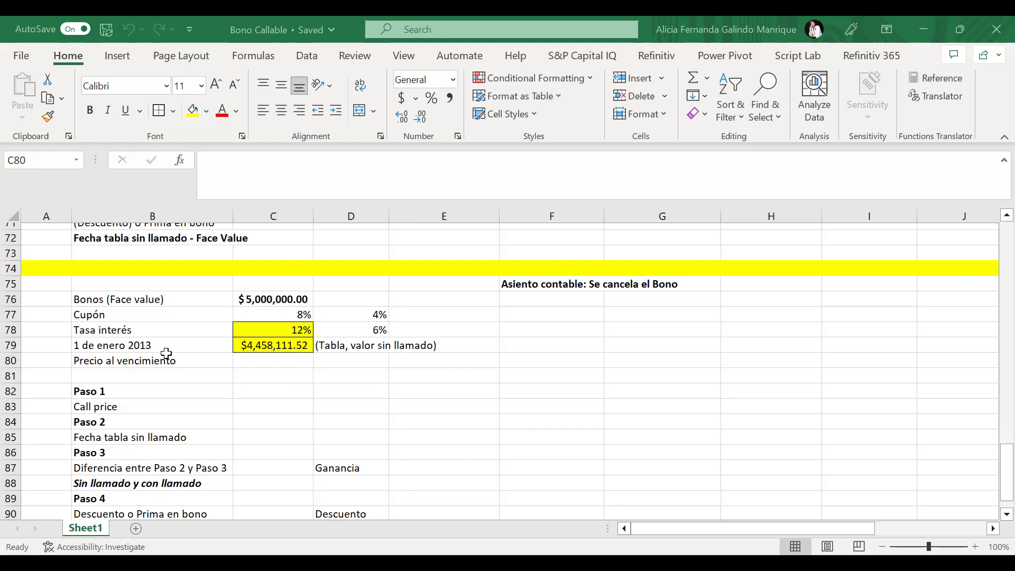
key(Right)
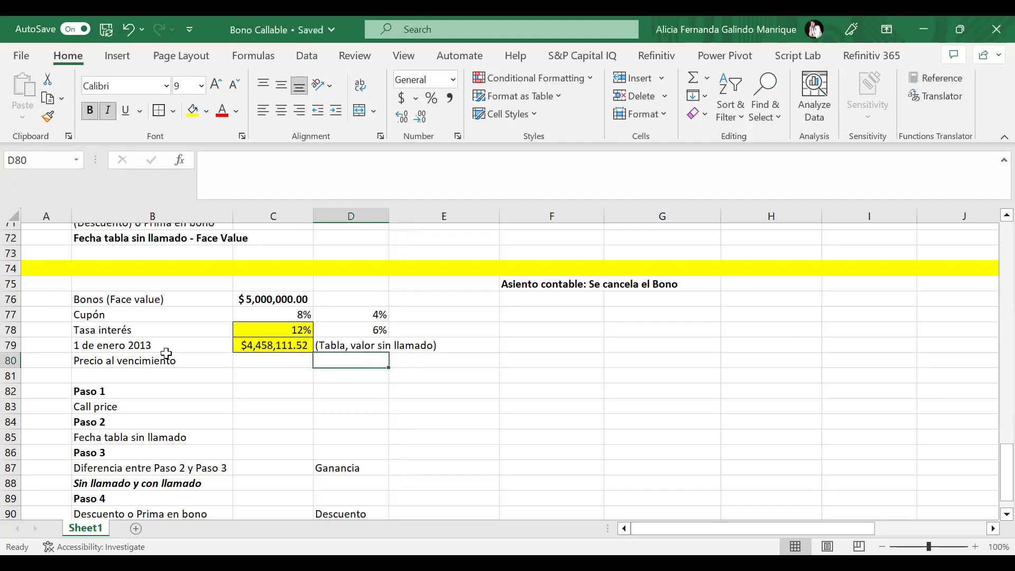
key(Left)
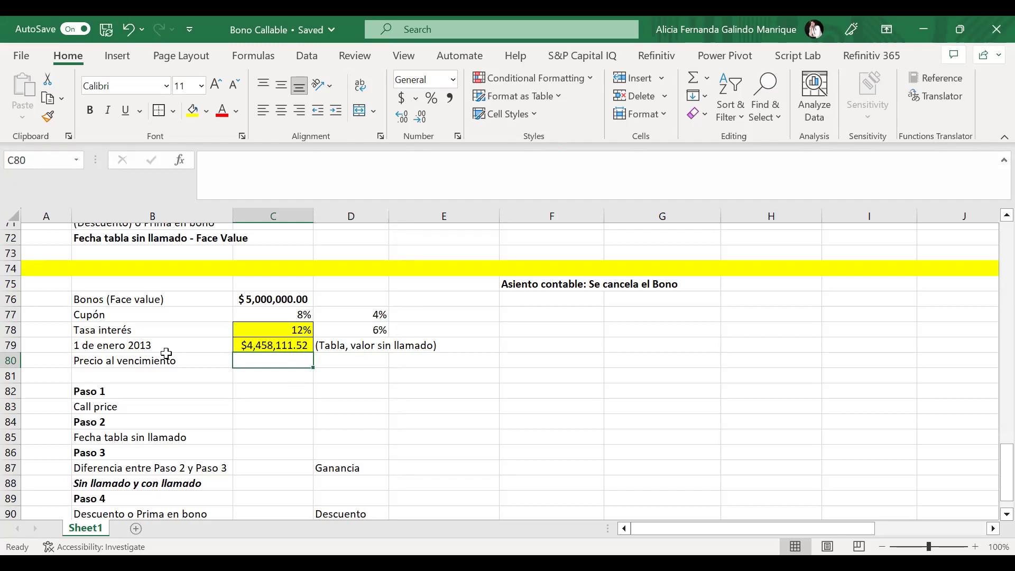
Step: Examine the amortization table's balances and coupon payments from period 4 through period 20, including the 1/enero/2013 row
scroll(166, 353, up, 16)
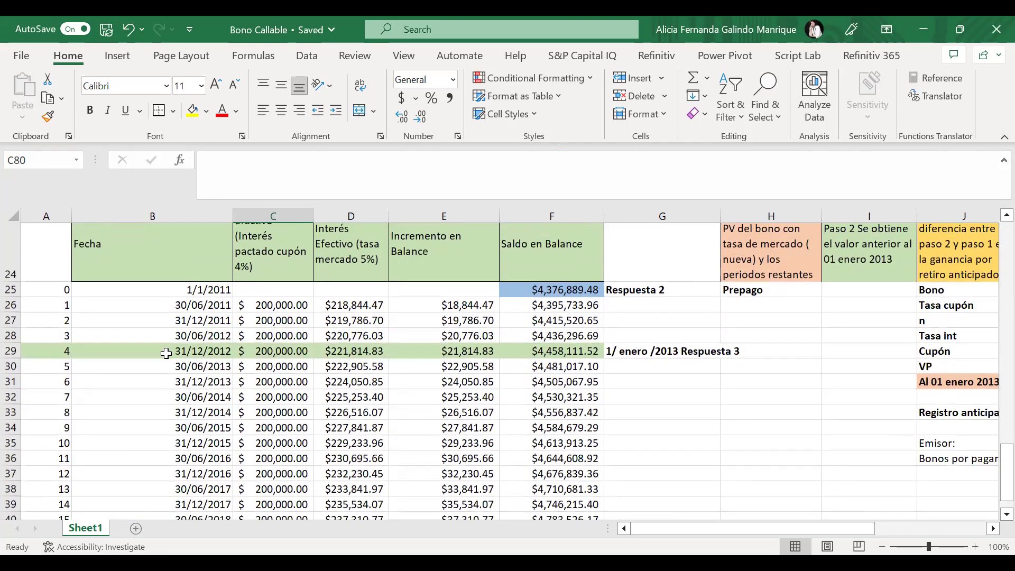
scroll(428, 383, down, 2)
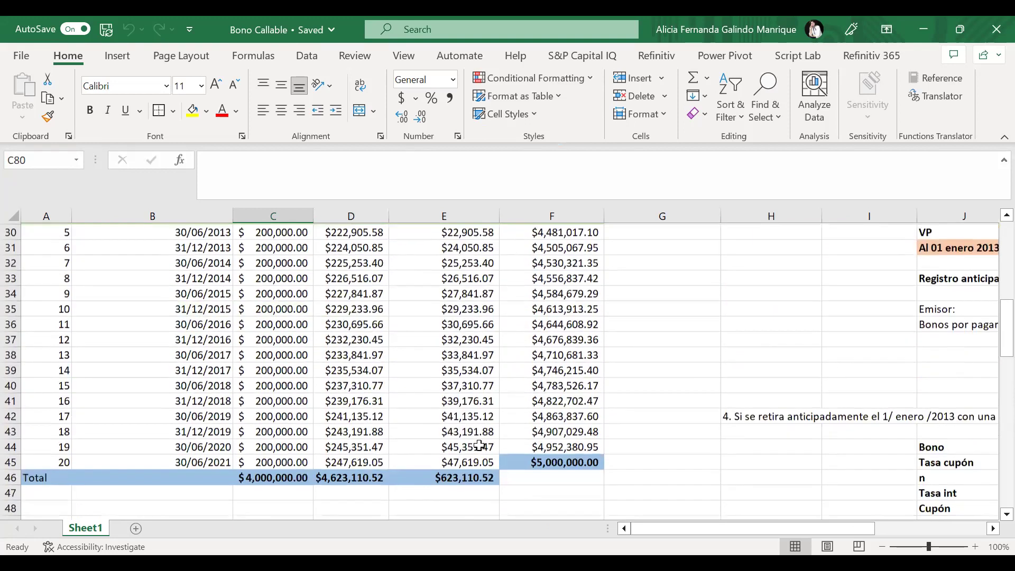
drag(595, 463, 566, 297)
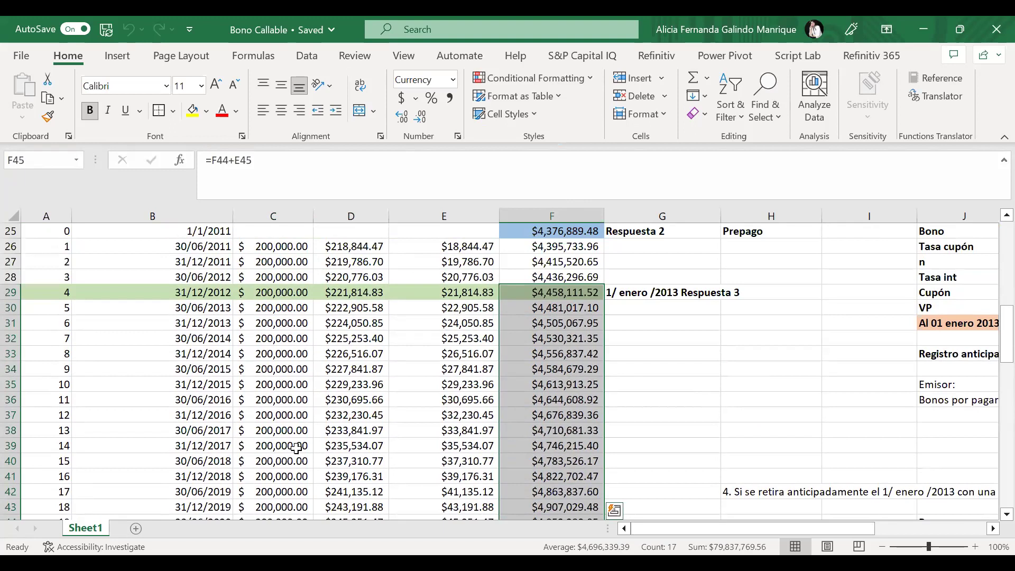
scroll(297, 449, down, 1)
drag(297, 483, 291, 239)
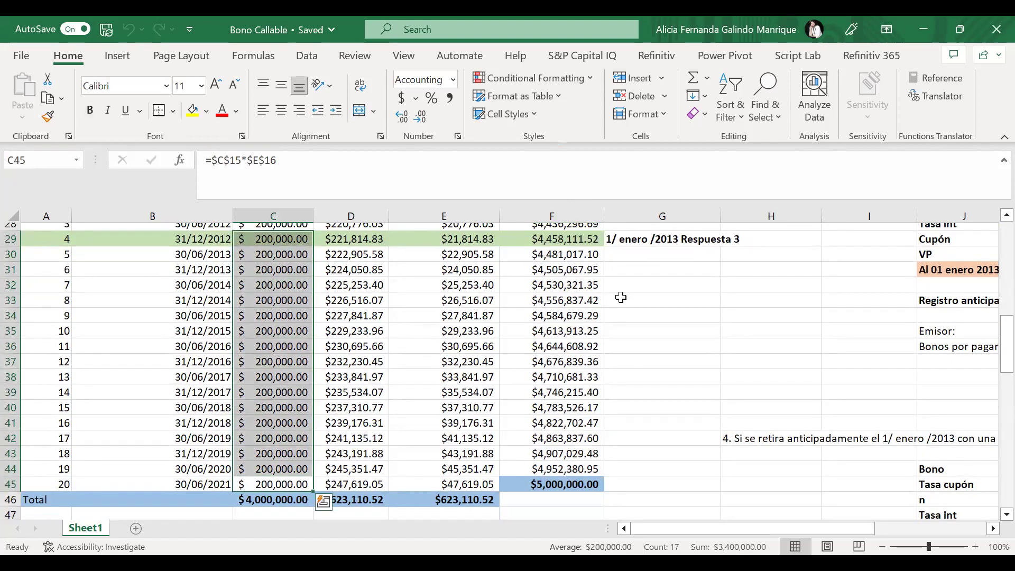
scroll(616, 295, up, 2)
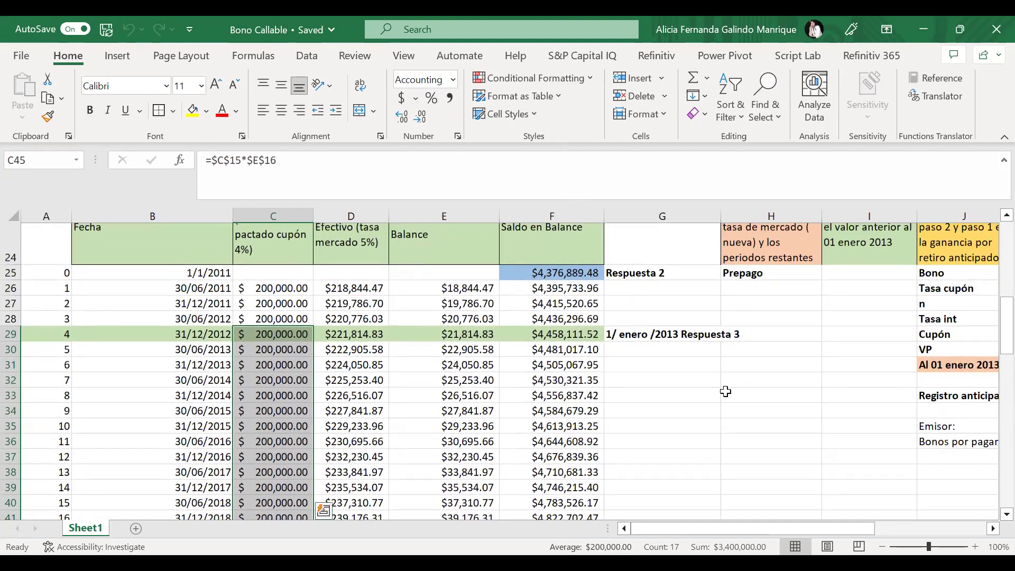
drag(273, 288, 284, 450)
scroll(556, 388, up, 3)
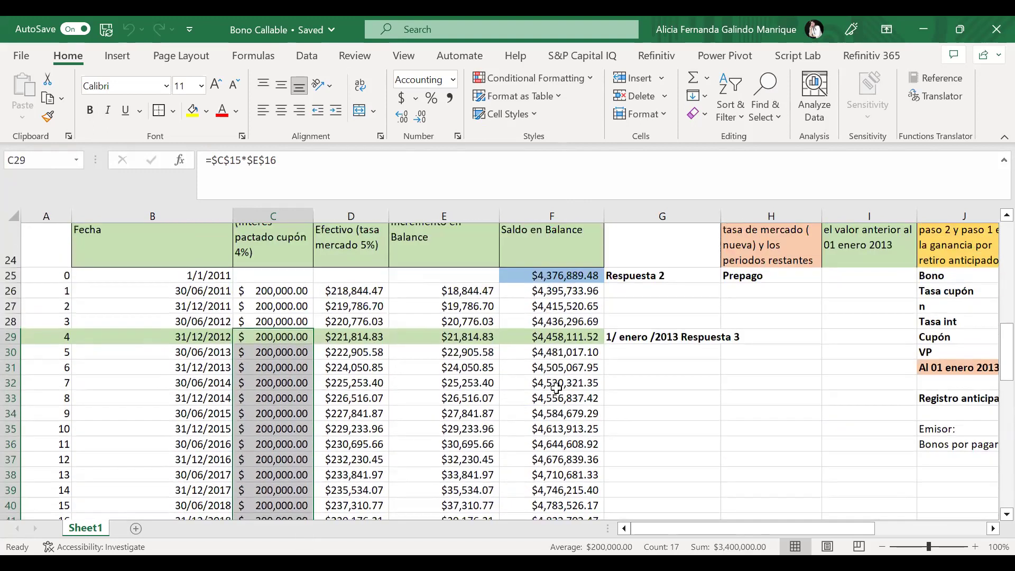
drag(556, 388, 635, 336)
click(635, 335)
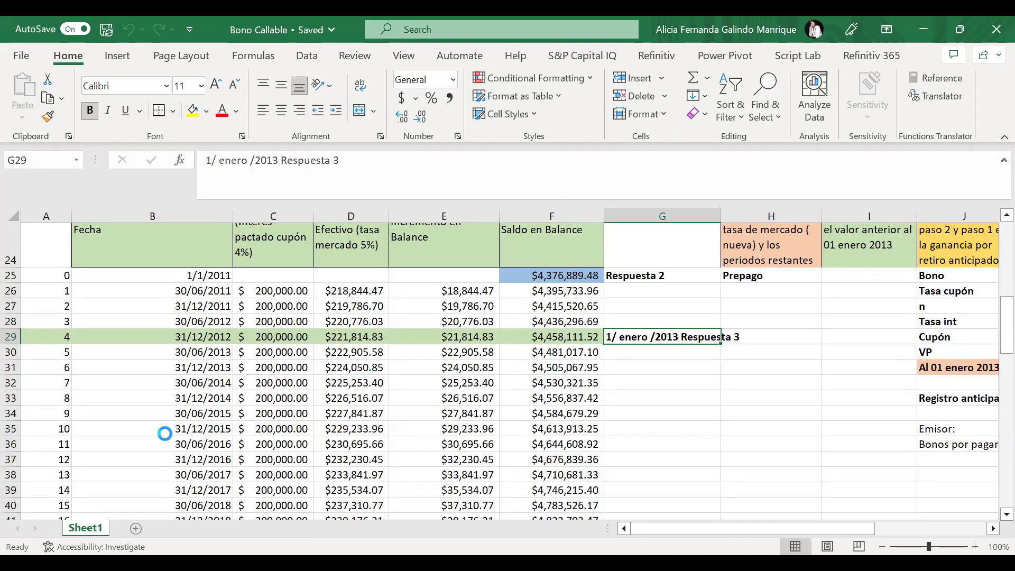
scroll(449, 391, down, 1)
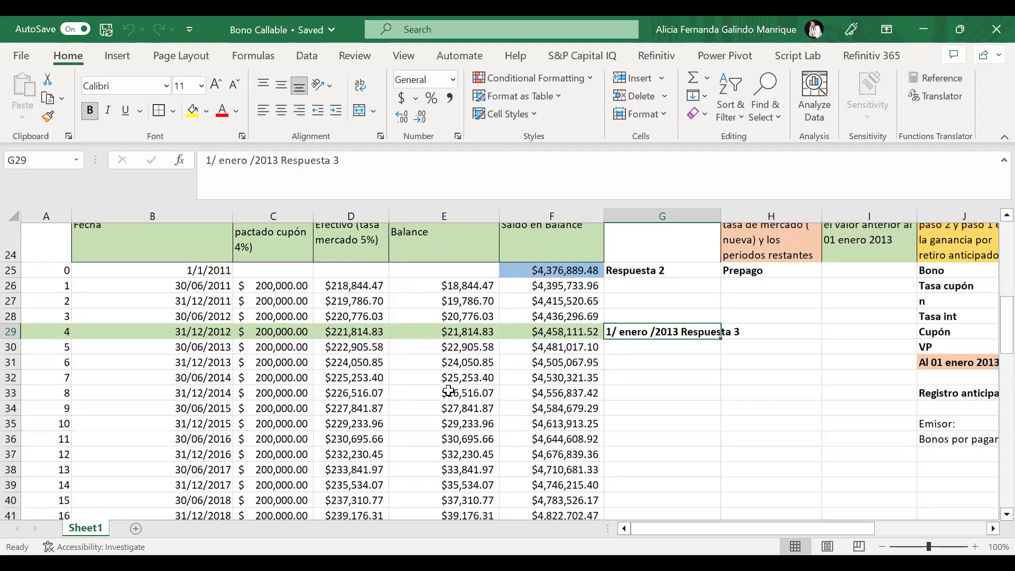
click(281, 325)
scroll(420, 405, down, 3)
scroll(421, 405, down, 8)
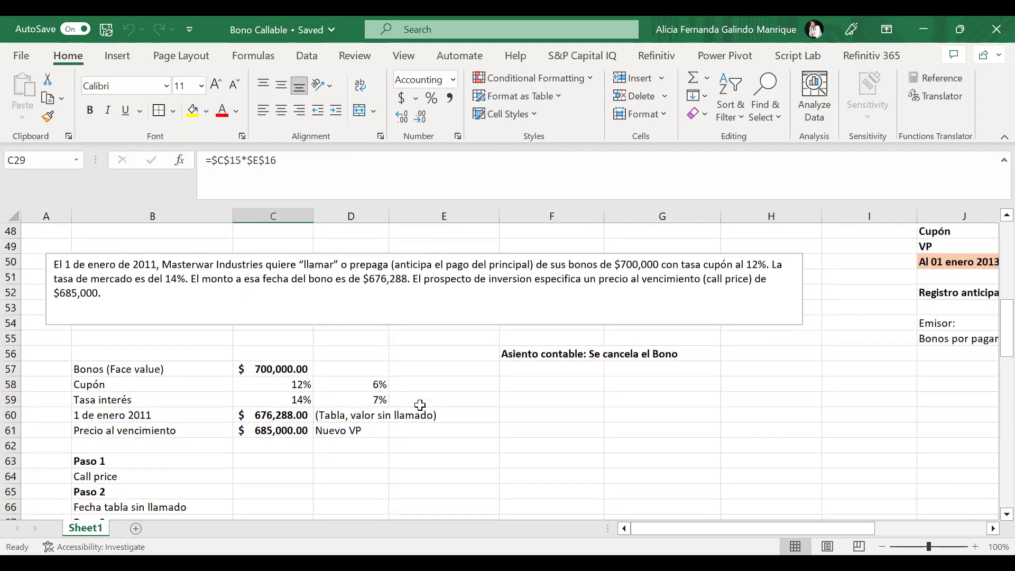
Step: Review the formula behind the 1 de enero 2013 book value in C79
scroll(330, 342, up, 2)
scroll(330, 342, down, 8)
click(268, 281)
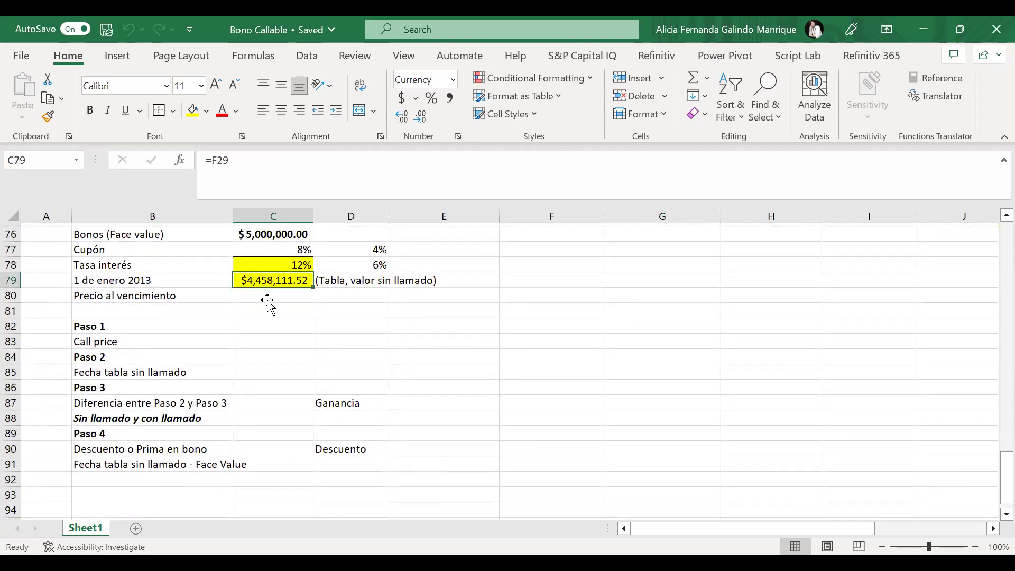
click(267, 300)
key(Right)
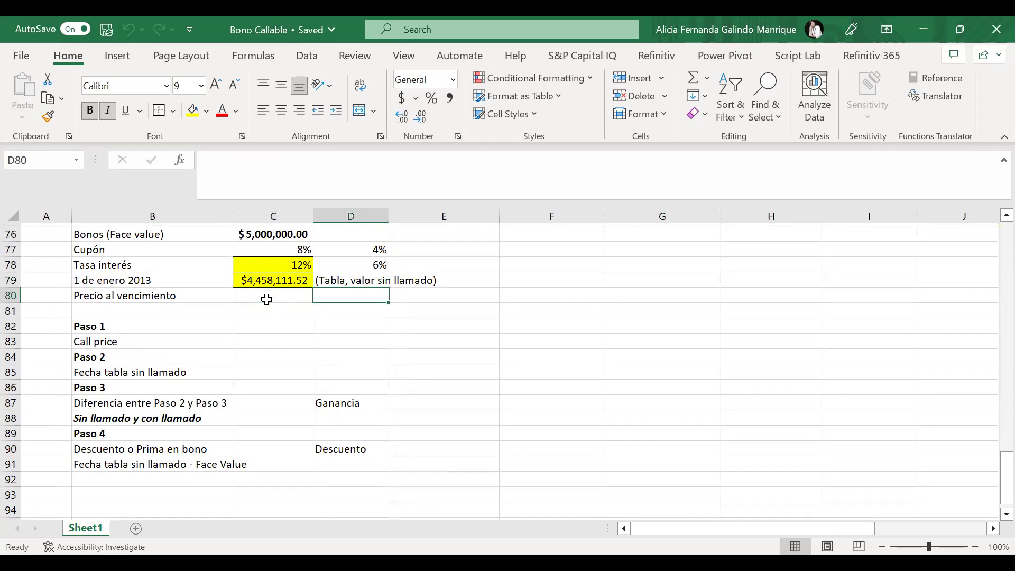
text(=)
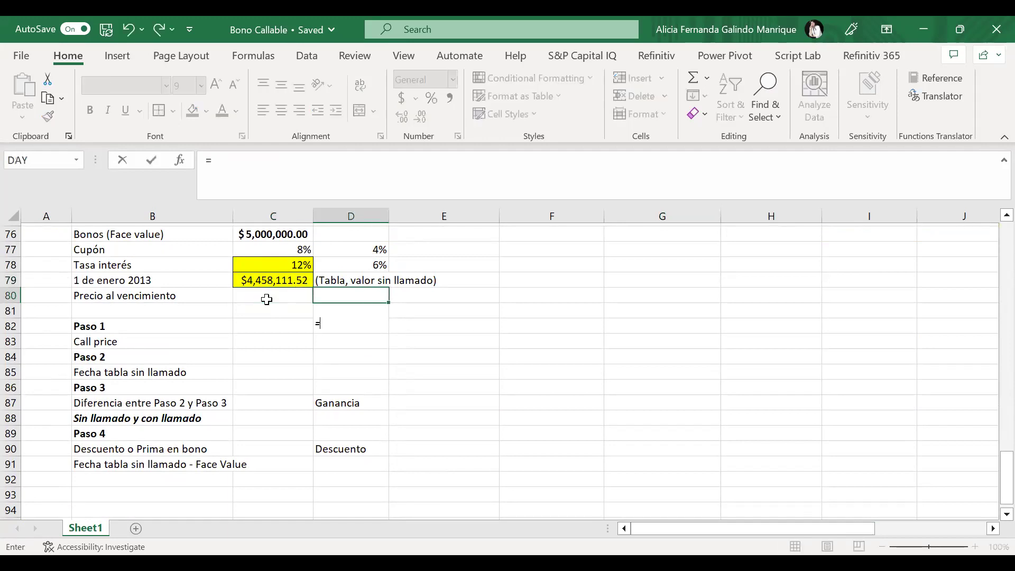
key(Escape)
key(Down)
key(Up)
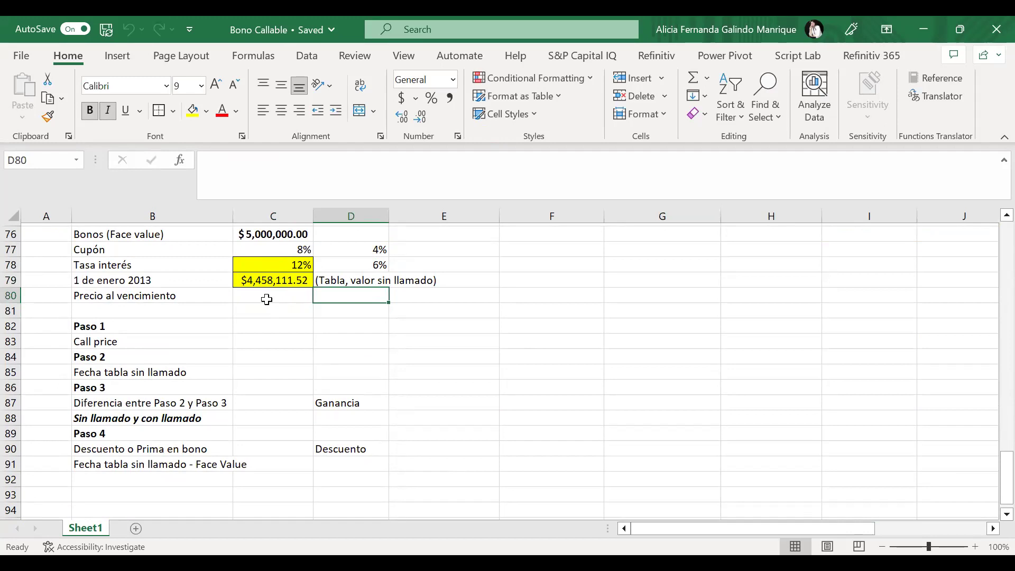
text(=)
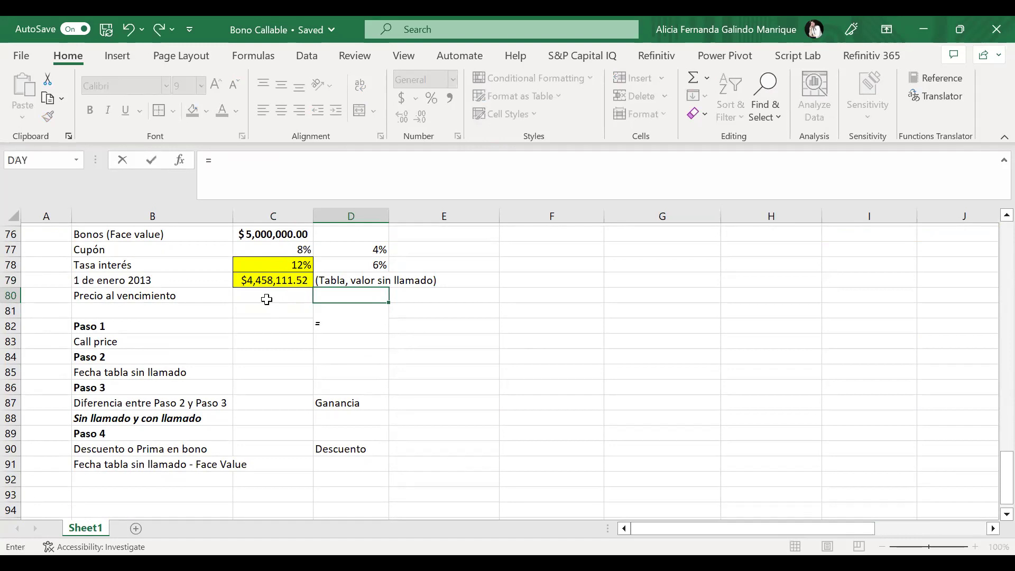
text(PV)
key(Escape)
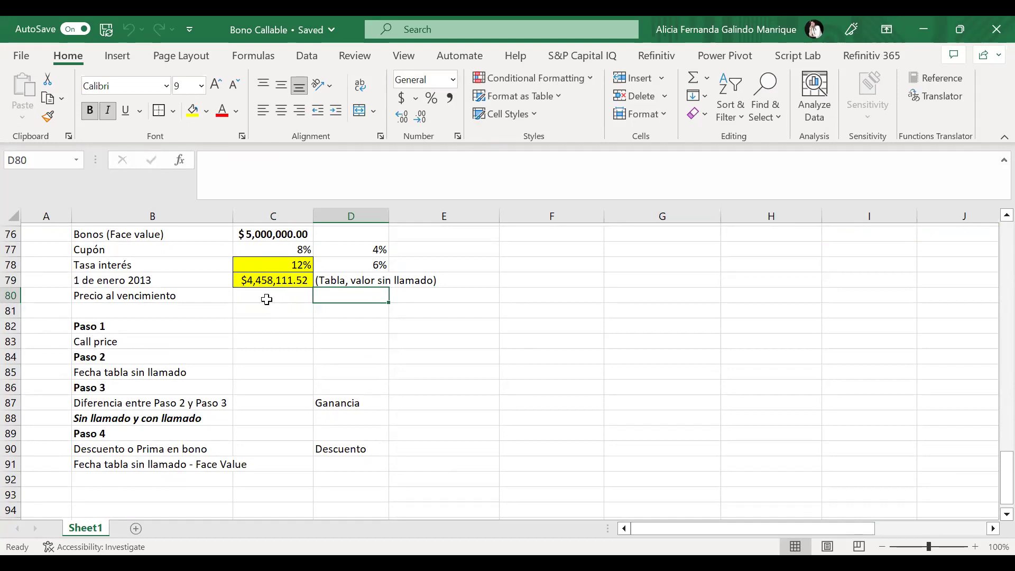
text(P)
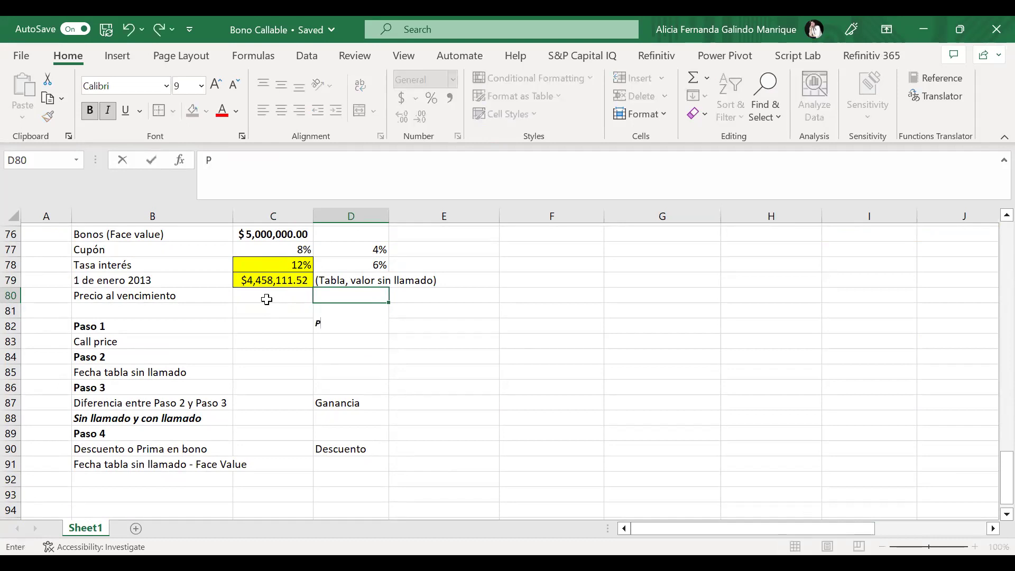
text(V()
text(12%/2;)
text(()
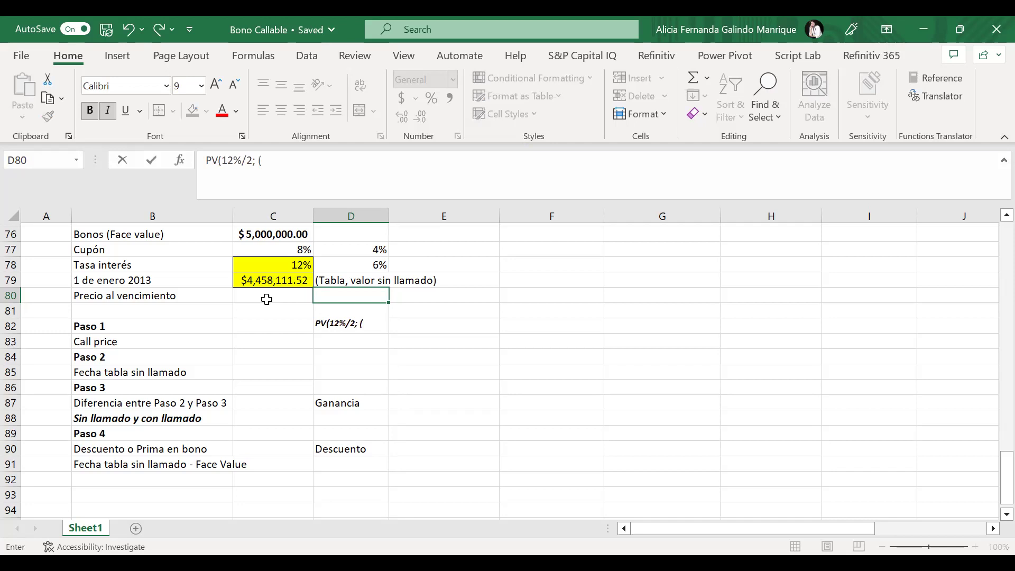
text(5)
text(,00)
text(0)
text(,000,000)
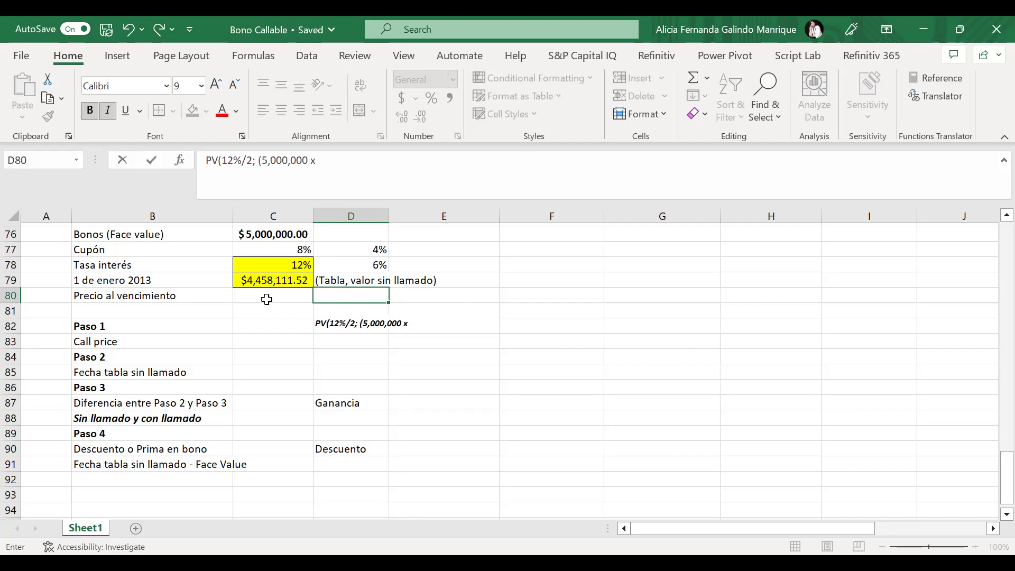
text(x 8%/2);)
key(Escape)
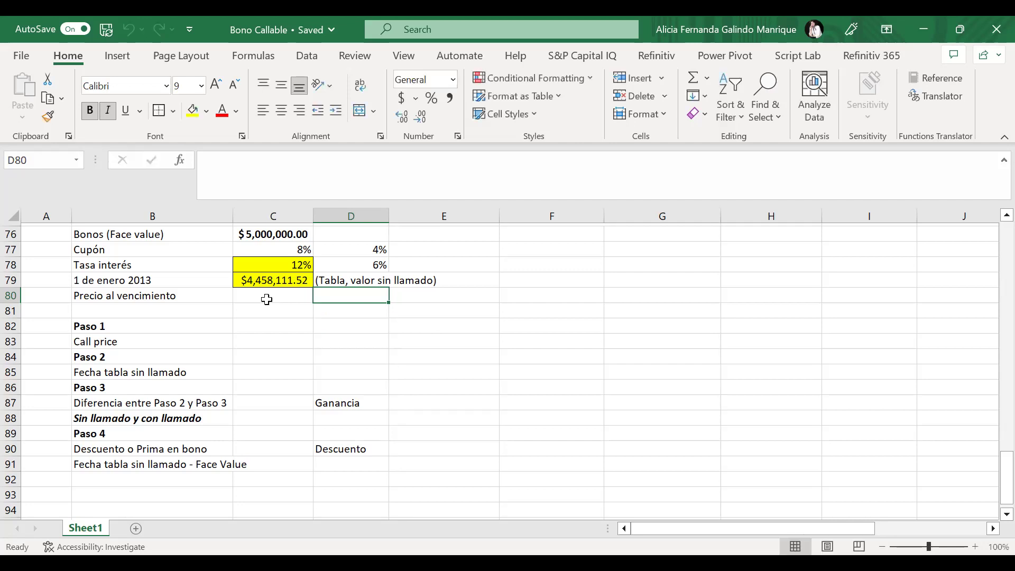
Step: Count the coupon payments from period 4 through period 20 in the amortization table by selecting C29:C45
scroll(444, 306, up, 10)
scroll(444, 308, up, 6)
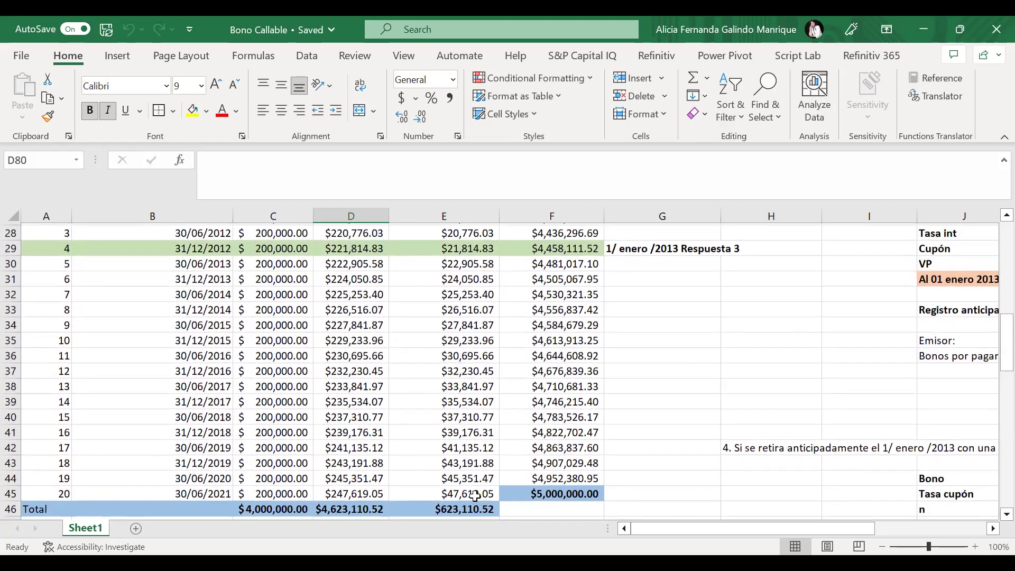
drag(263, 496, 296, 248)
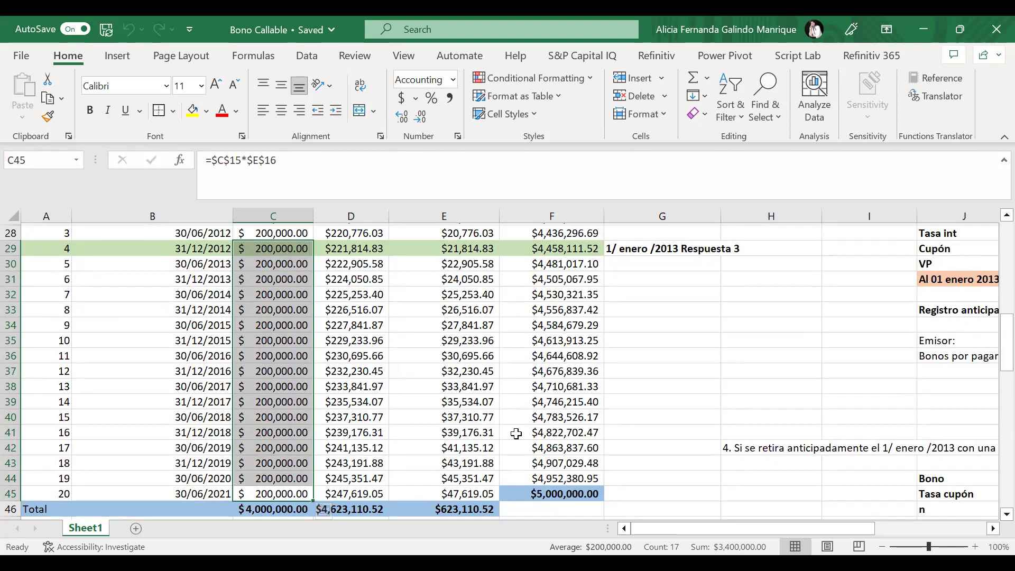
scroll(517, 434, down, 12)
scroll(516, 433, down, 7)
scroll(517, 433, up, 5)
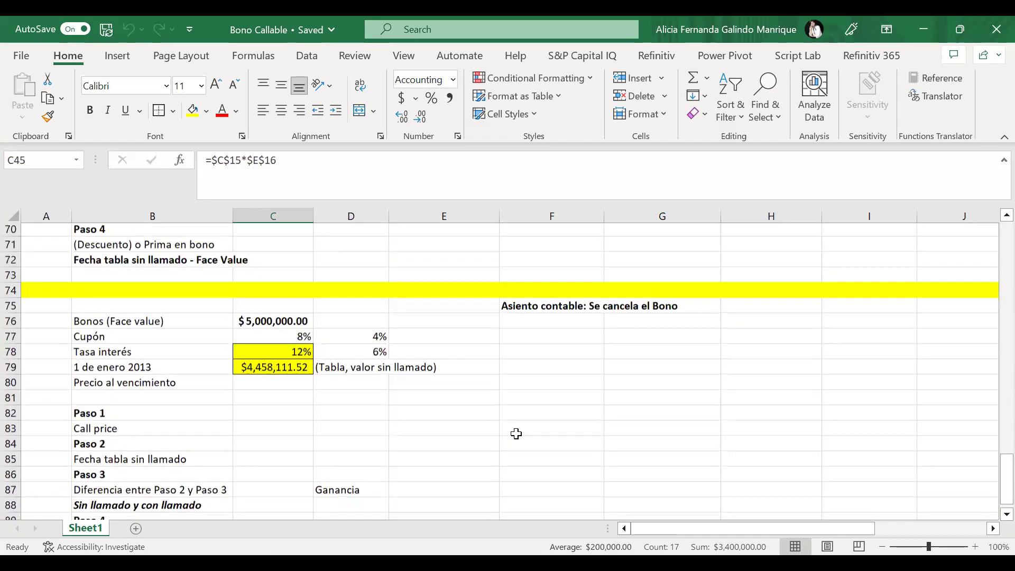
scroll(517, 434, up, 1)
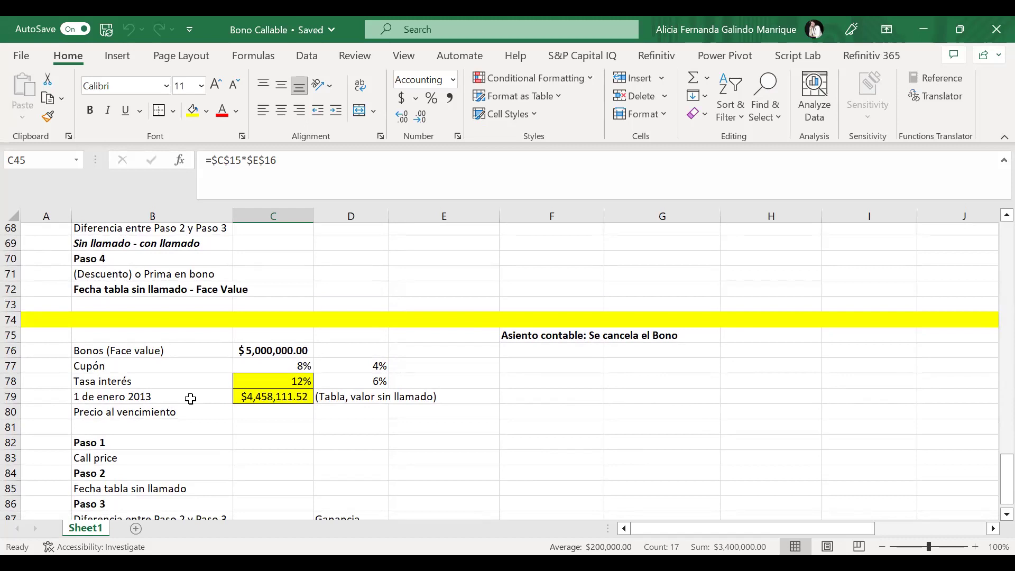
click(281, 421)
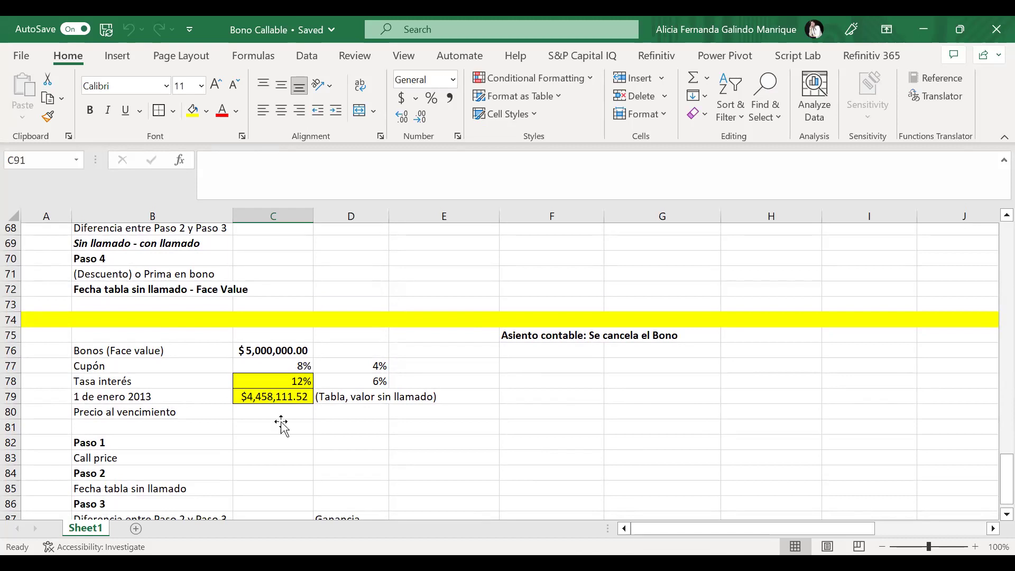
click(347, 414)
click(288, 415)
double_click(337, 413)
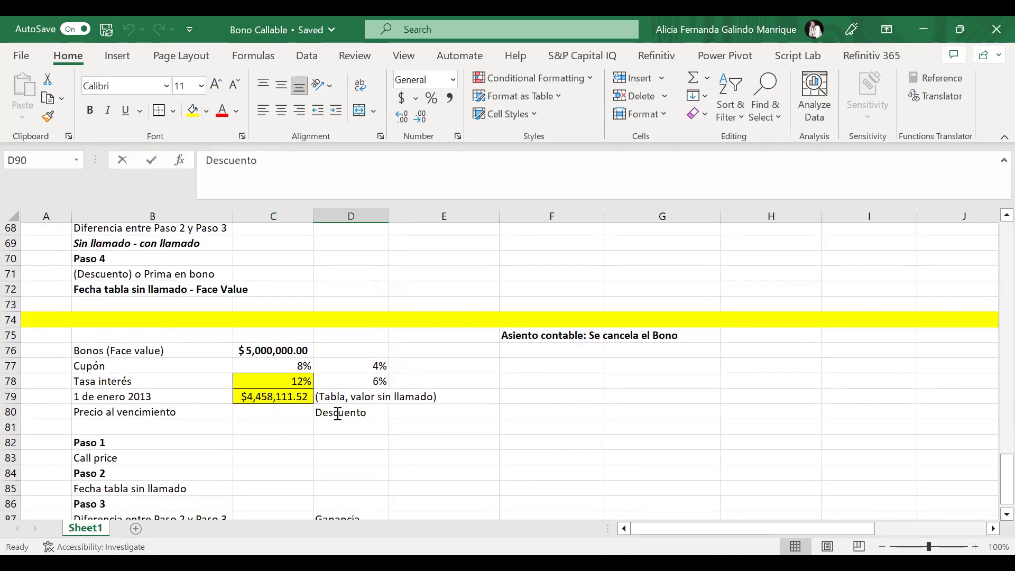
key(Return)
key(Return)
key(Return)
scroll(348, 434, down, 1)
click(354, 296)
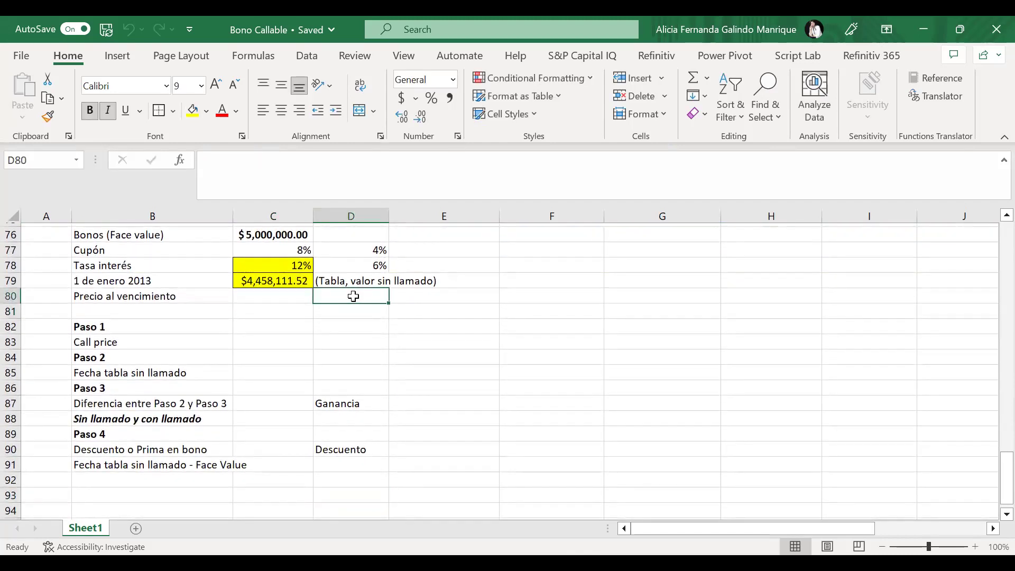
text(PV)
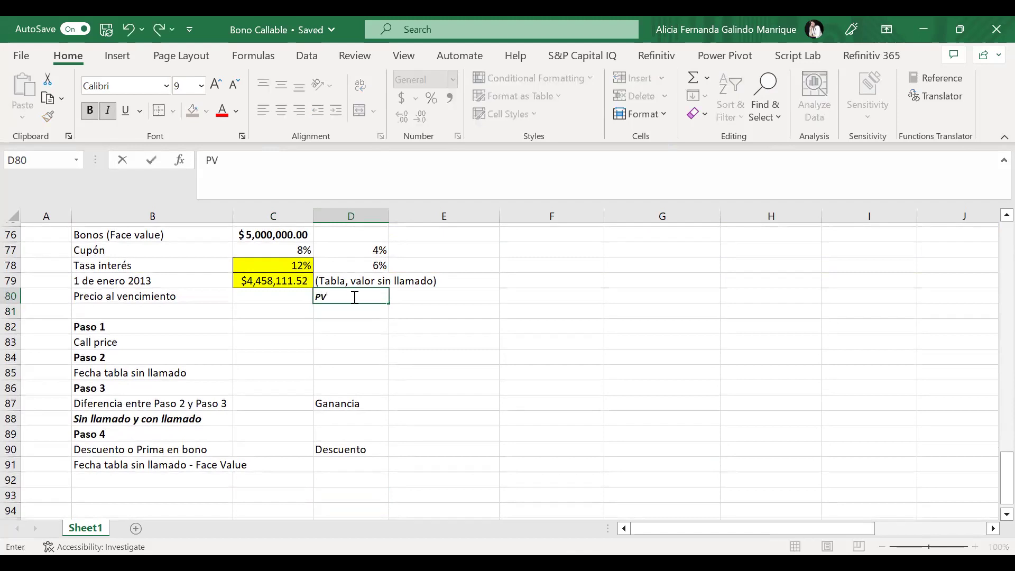
key(Escape)
click(346, 295)
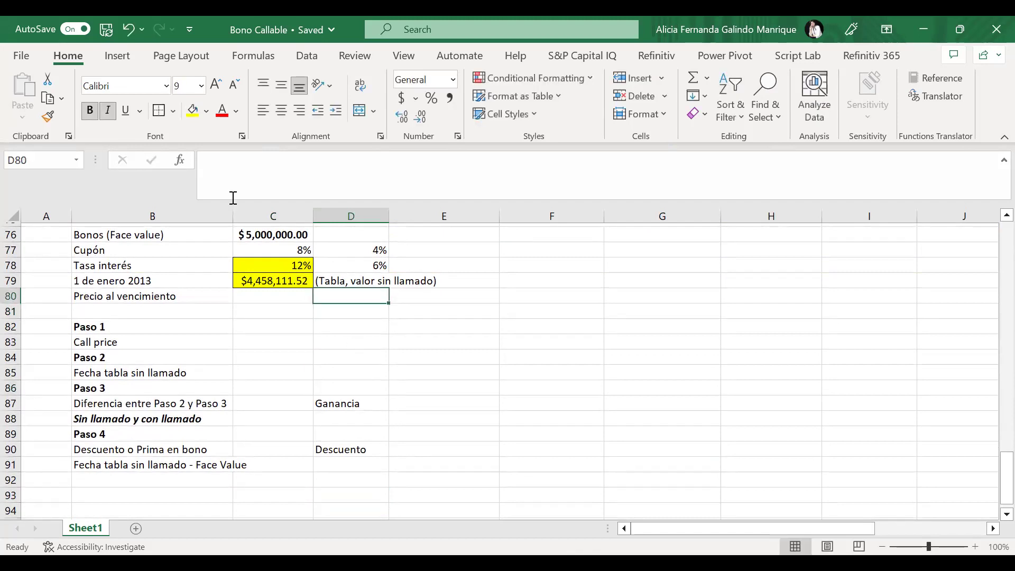
key(ctrl+z)
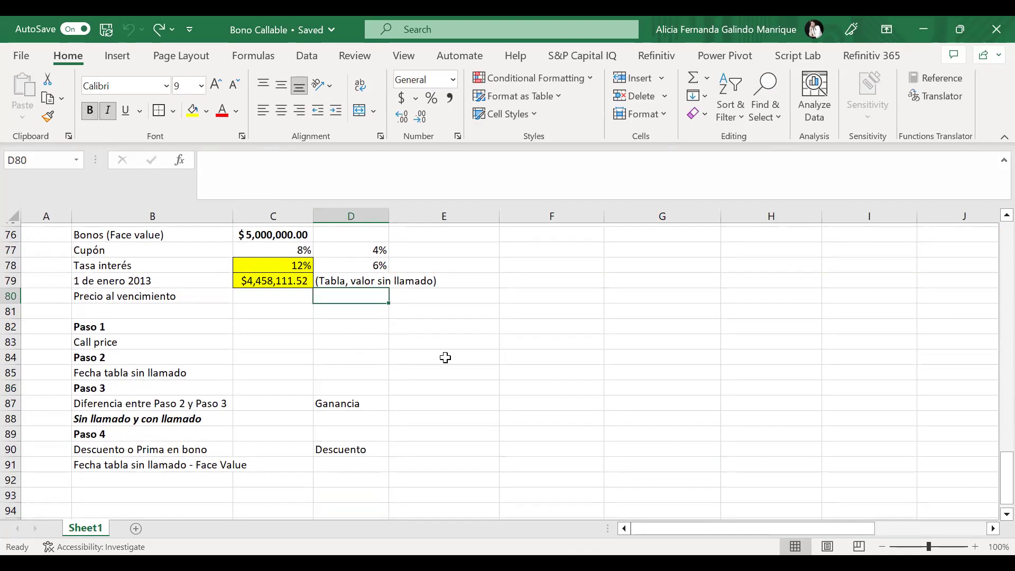
Step: Enter the text note PV(12%/2; (5,000,000 x 8%/2), 12%/2, in D80 beside Precio al vencimiento
click(428, 327)
click(354, 294)
text(P)
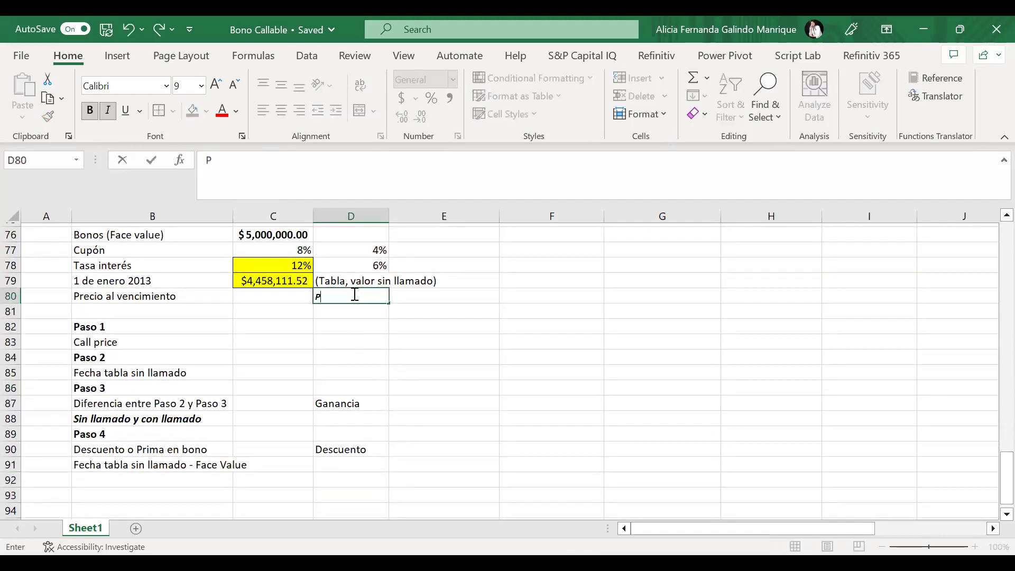
text(V(12%/2; (5)
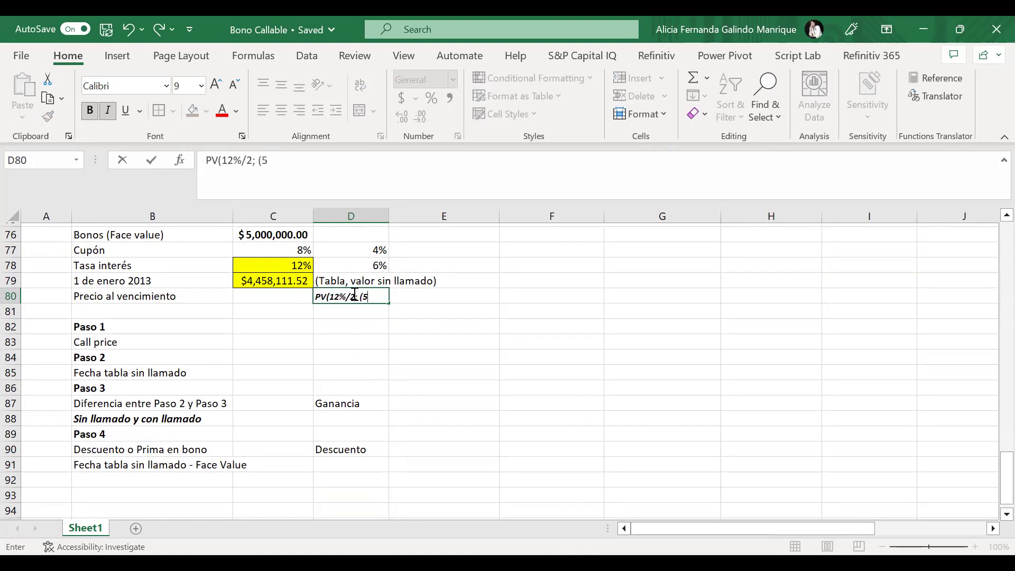
text(,000,000 x 8%/2), 1)
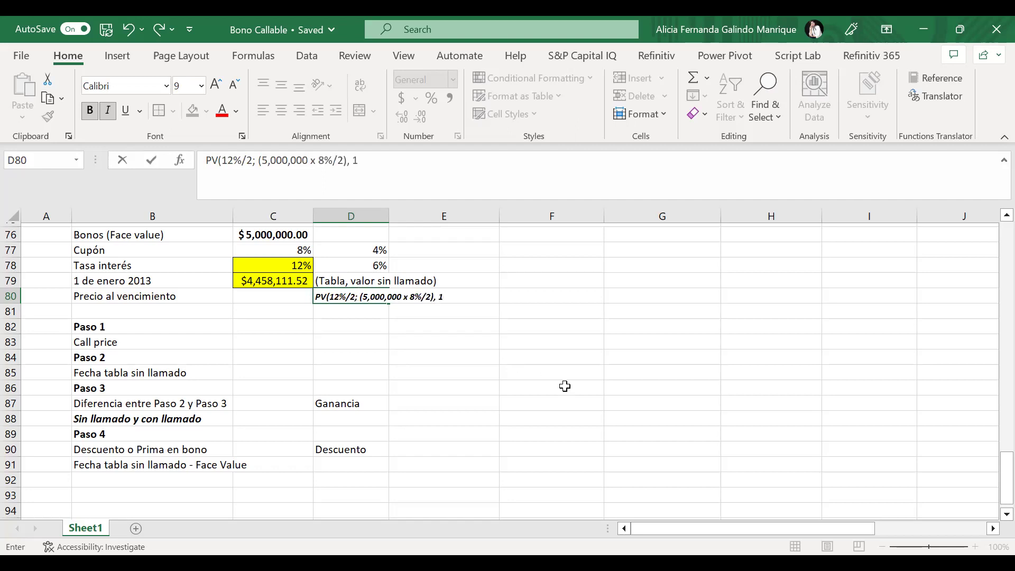
text(2%/2,)
click(392, 159)
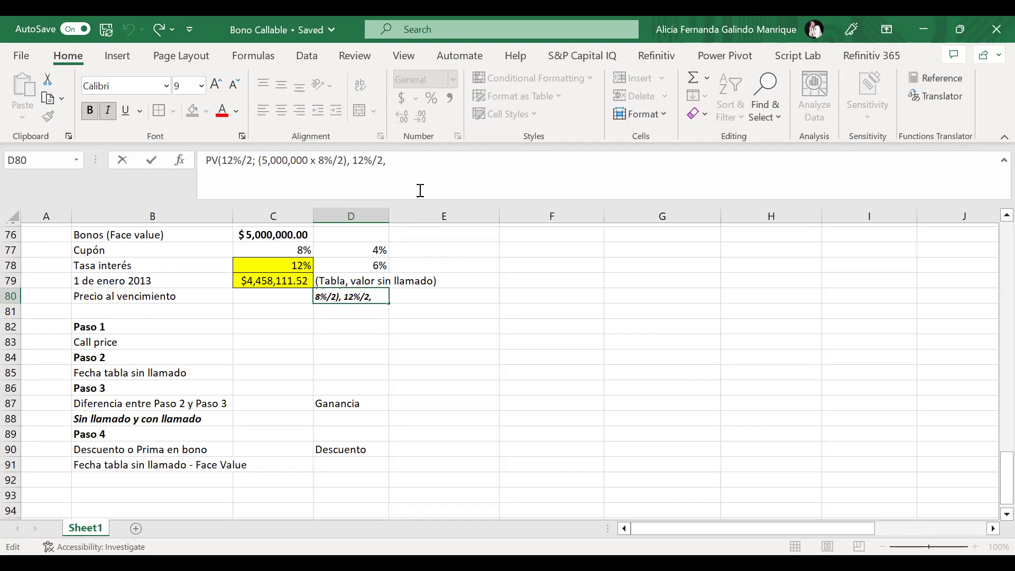
text(5,)
key(Escape)
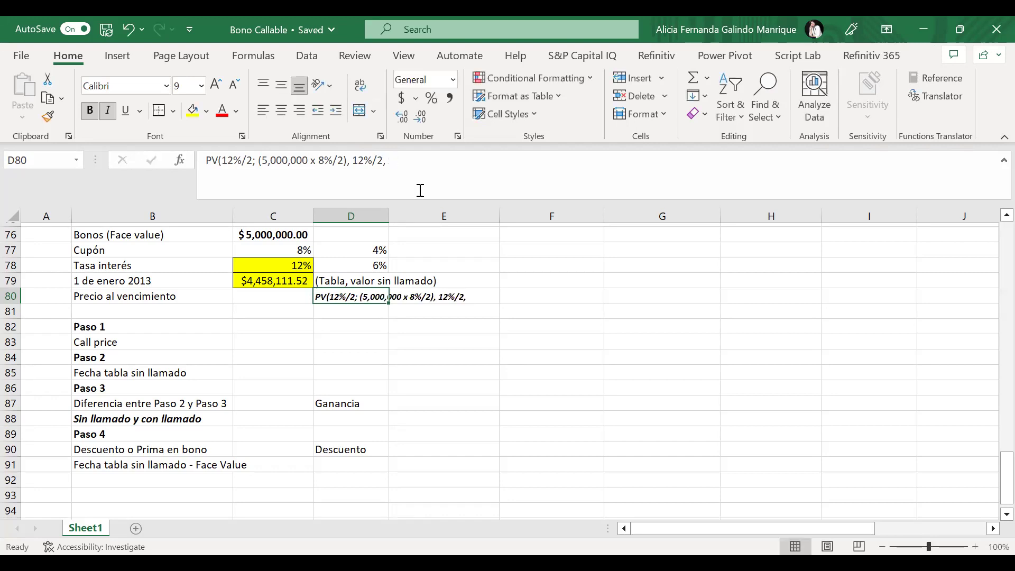
Step: Replace the trailing 12%/2, of the note in D80 with 5,000,000,0
click(398, 163)
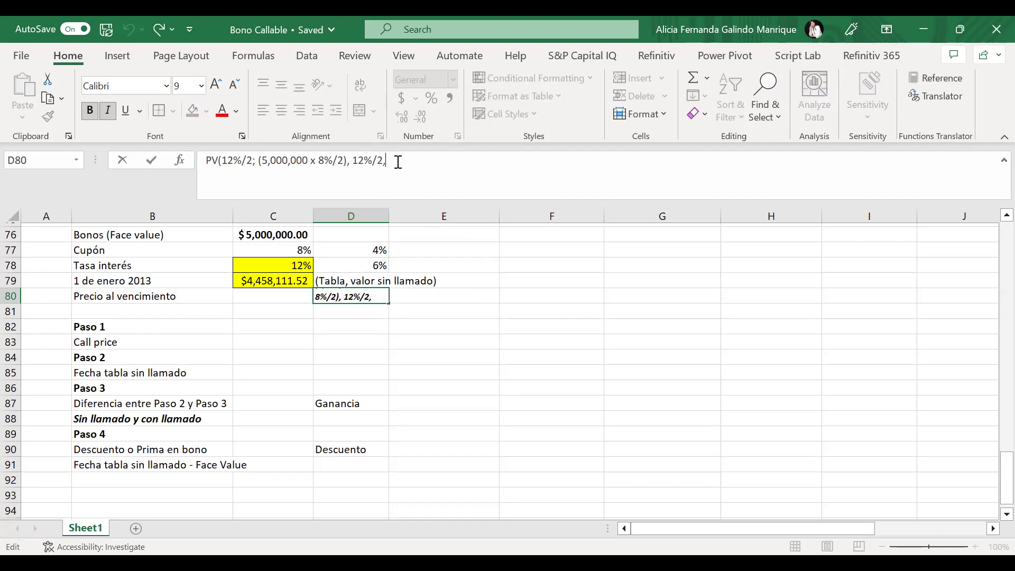
key(BackSpace)
key(BackSpace)
key(BackSpace)
key(BackSpace)
key(BackSpace)
key(BackSpace)
key(BackSpace)
text(5,000,000)
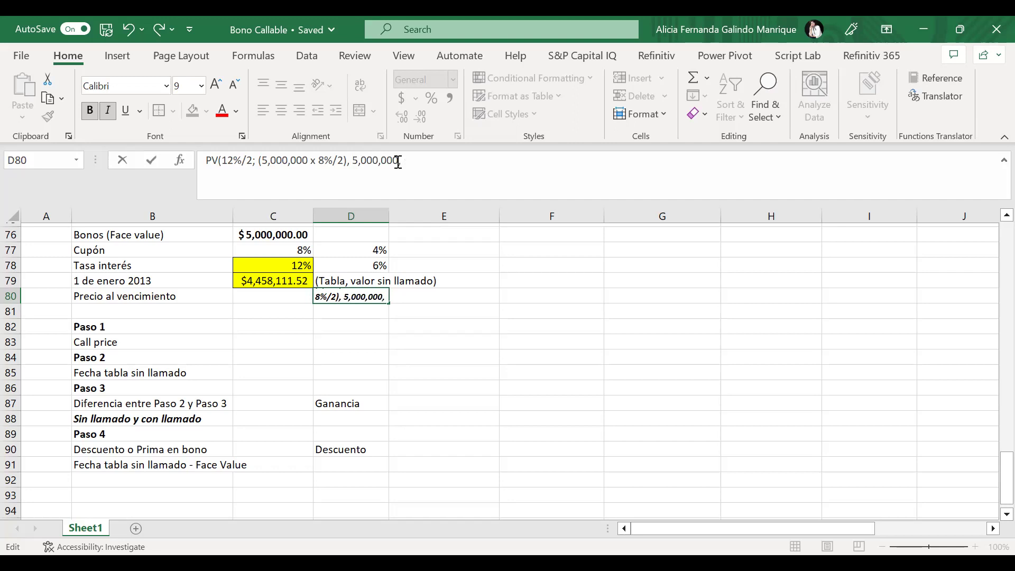
text(,0)
key(ctrl+Return)
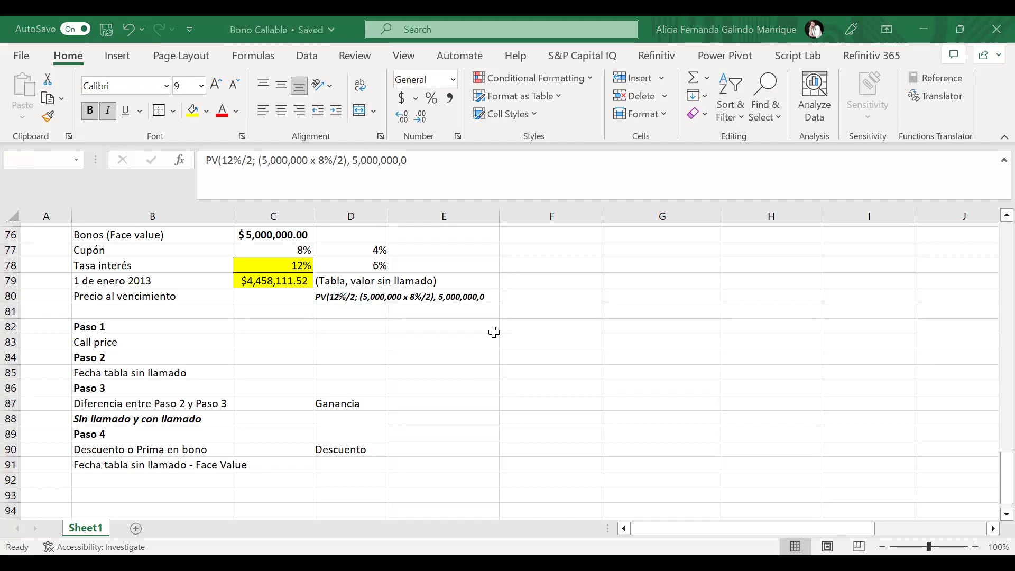
Step: Start a negated PV formula in the Precio al vencimiento cell C80, taking the semiannual rate from D78
click(284, 298)
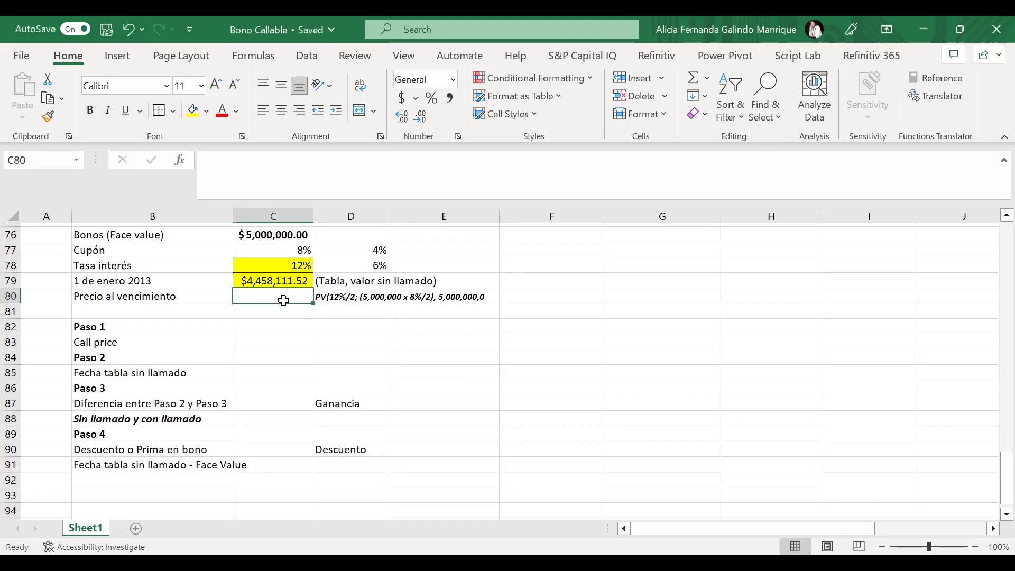
text(=)
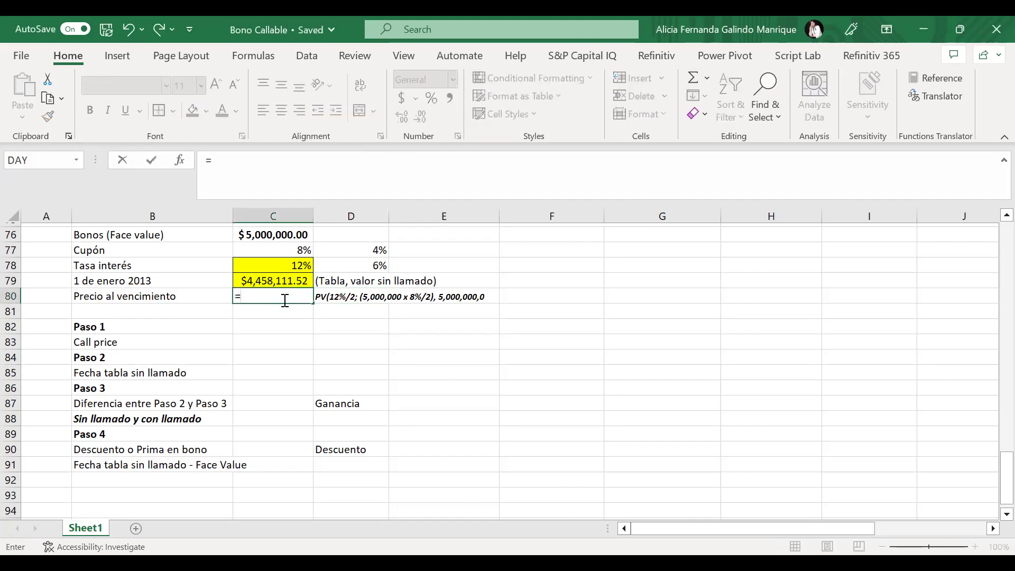
text(-pv()
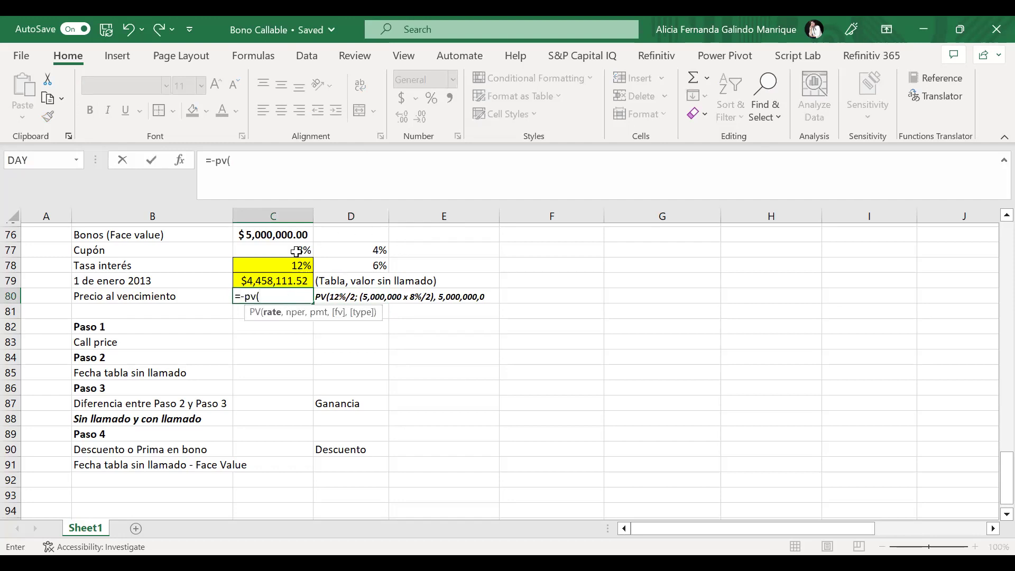
click(364, 263)
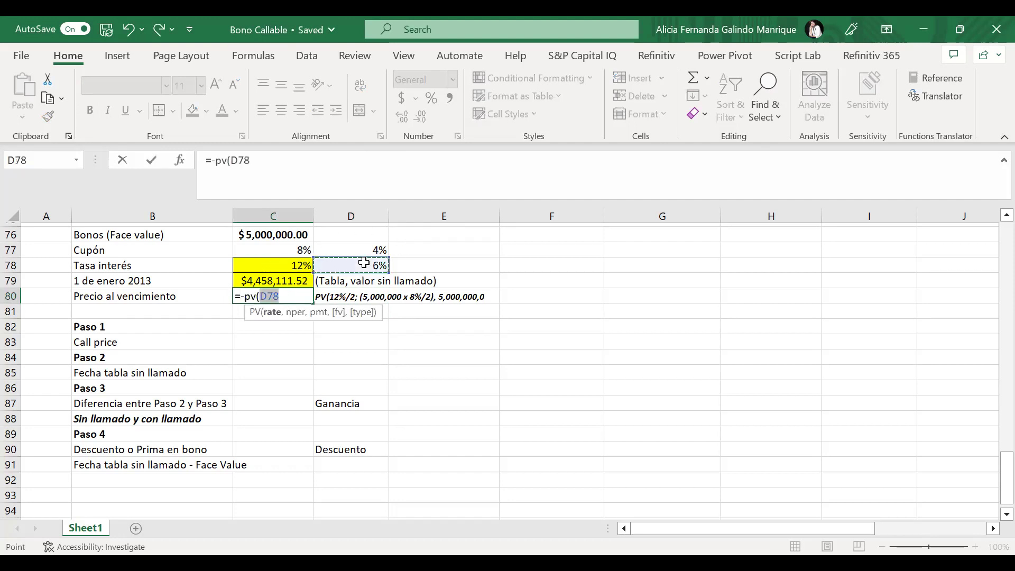
text(,()
click(297, 234)
text(*)
click(342, 246)
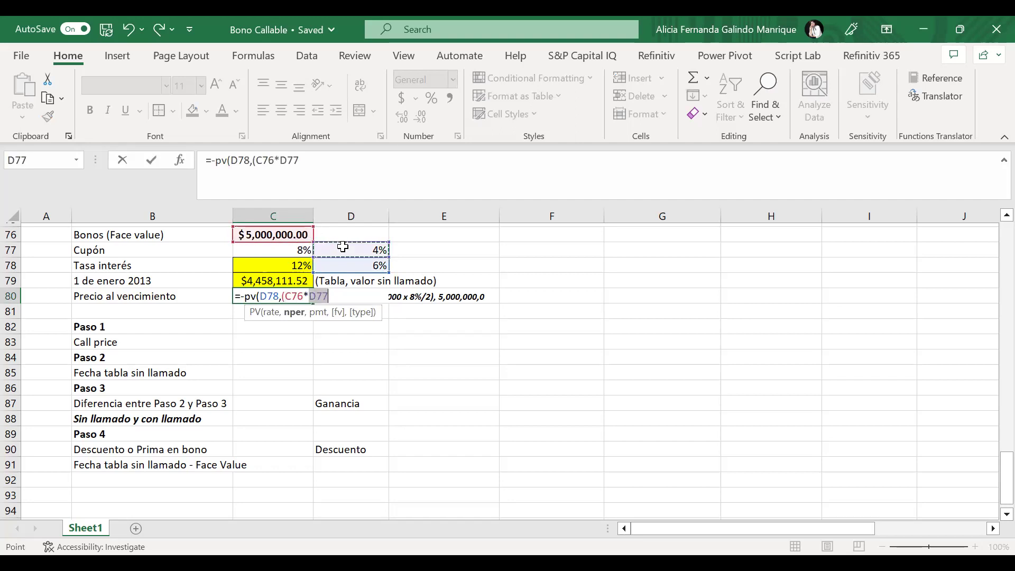
key(BackSpace)
key(BackSpace)
key(BackSpace)
key(BackSpace)
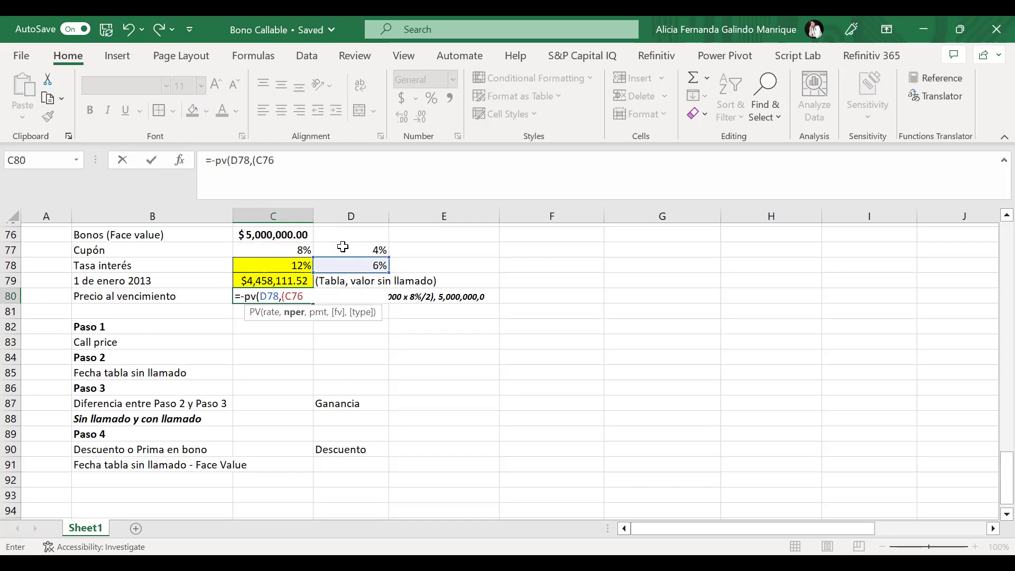
key(BackSpace)
key(BackSpace)
key(BackSpace)
key(BackSpace)
Step: Complete the PV formula in C80 with 17 periods, a payment of C76*D77 and C76 as the future value
text(17, ()
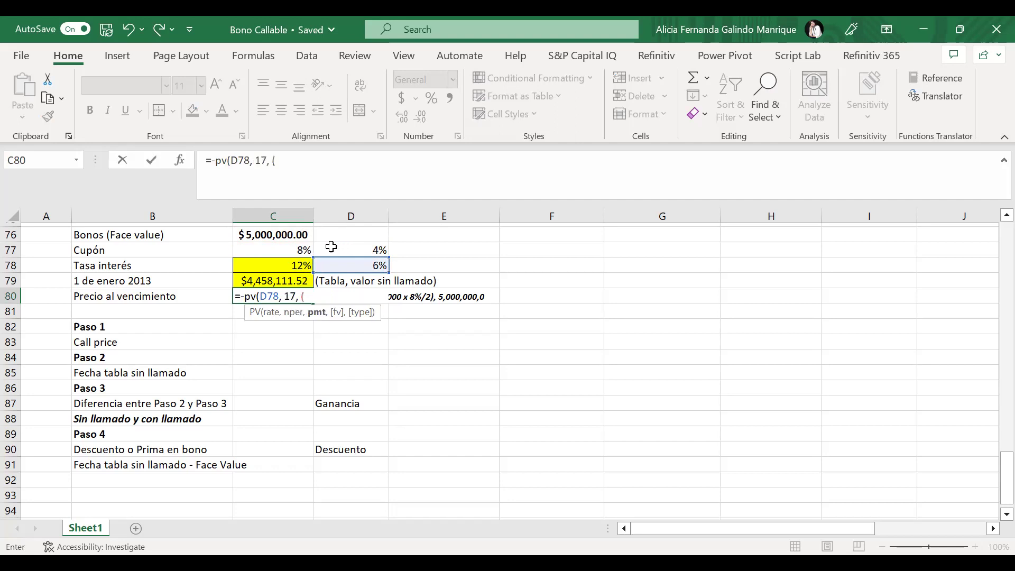
click(287, 234)
text(*)
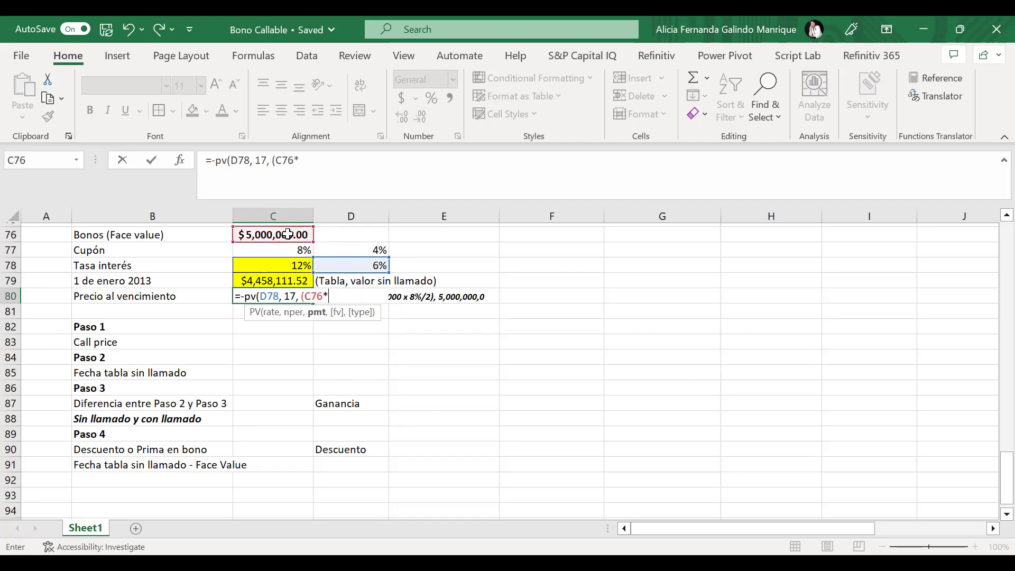
click(359, 249)
text(),)
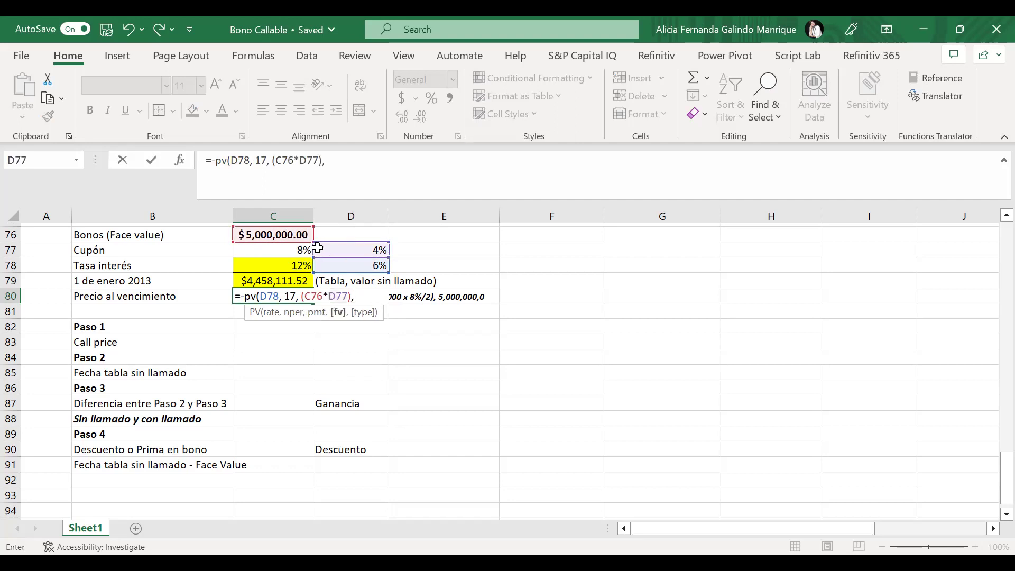
click(291, 232)
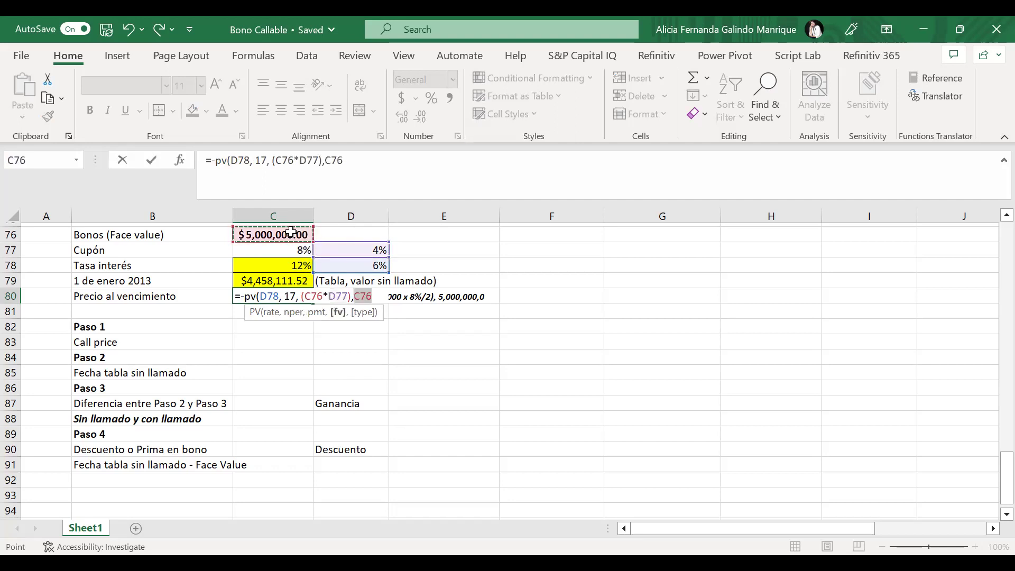
text())
key(Return)
Step: Fill the Precio al vencimiento result cell C80 with a light blue colour
key(Up)
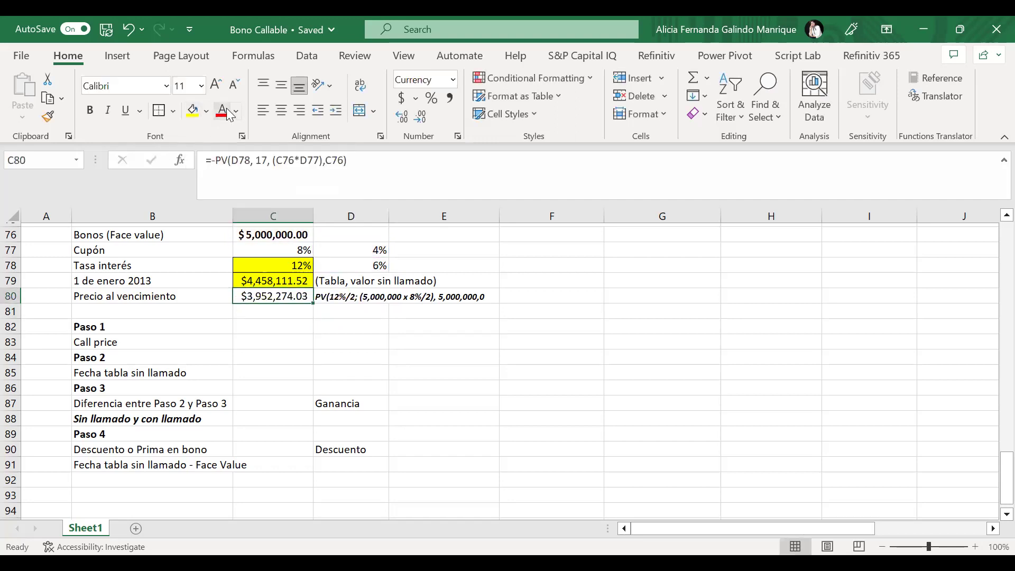
click(209, 111)
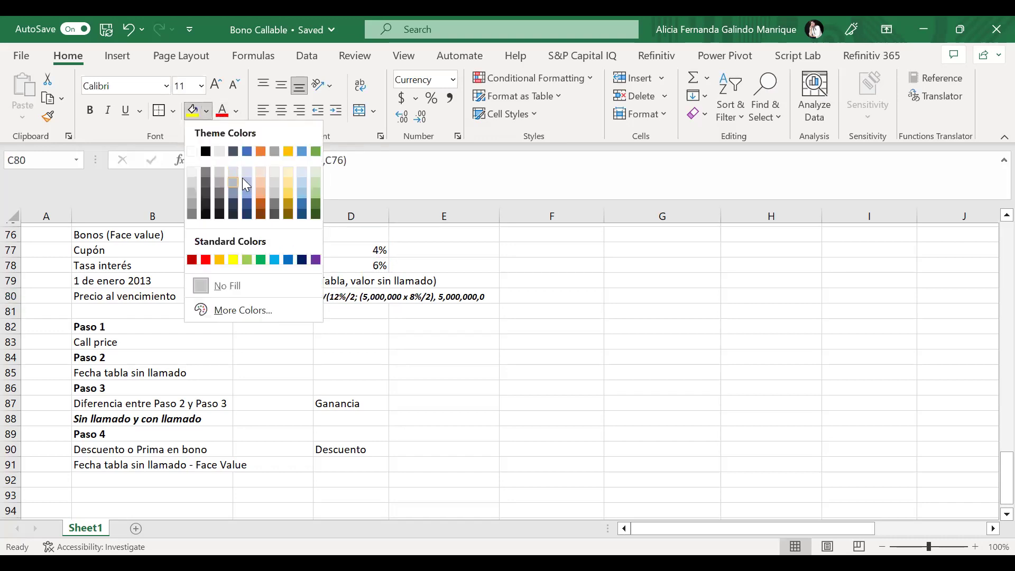
click(248, 183)
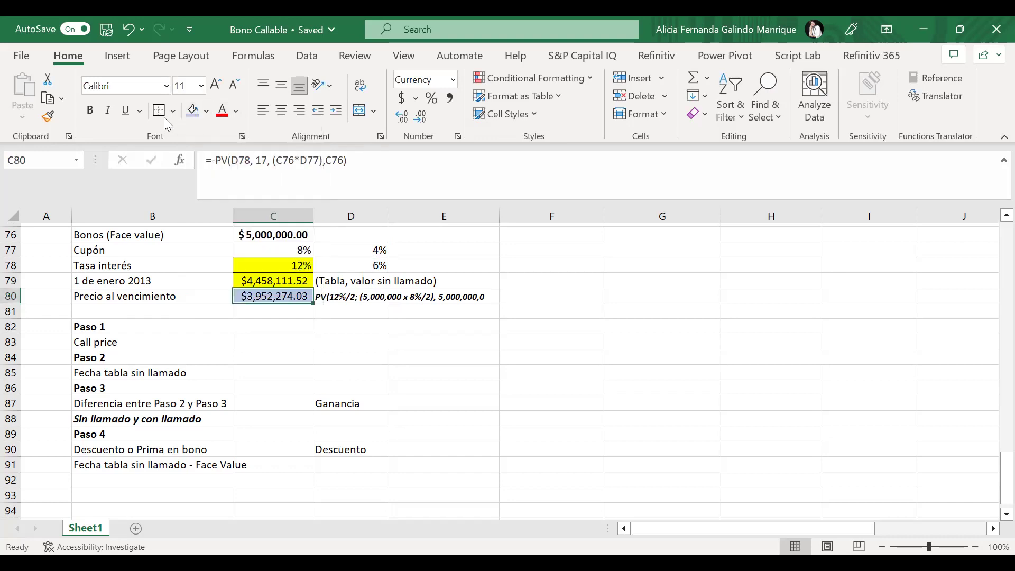
click(358, 328)
click(272, 295)
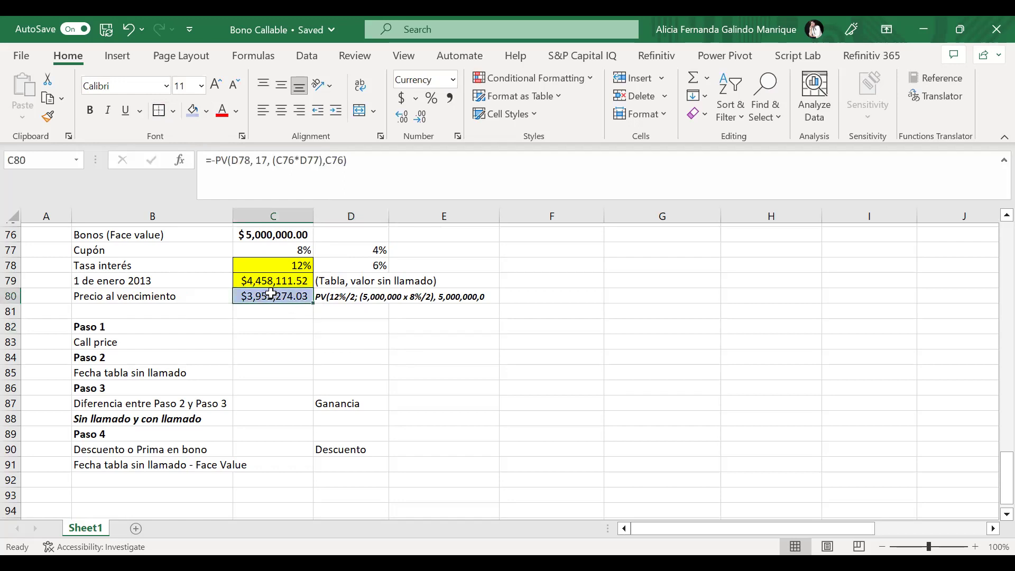
Step: Append the word Call to the Precio al vencimiento label in B80
click(164, 294)
click(331, 160)
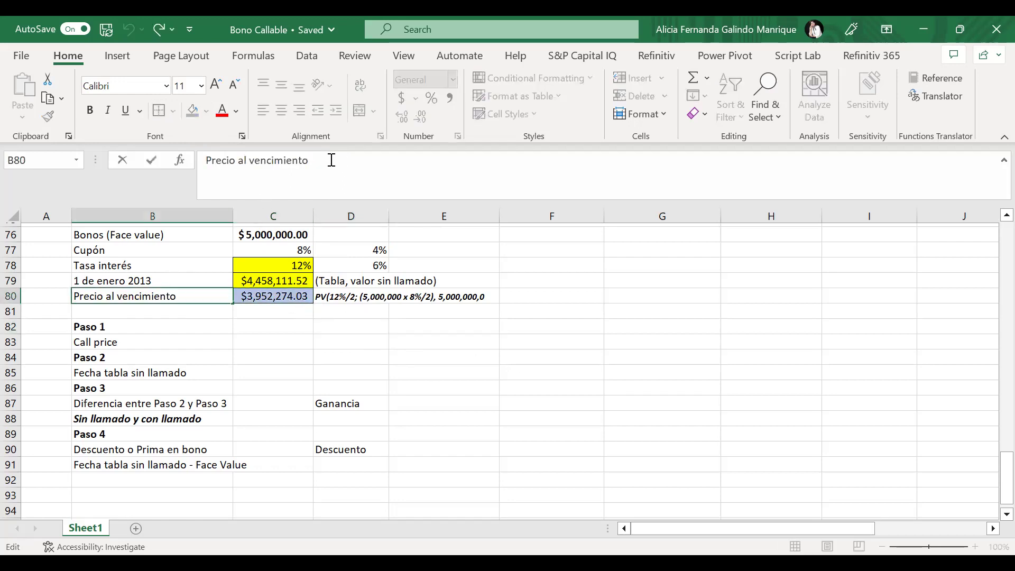
text(Call)
key(ctrl+Return)
Step: Change the fill of the 1 de enero 2013 value in C79 to a pale gold
click(296, 303)
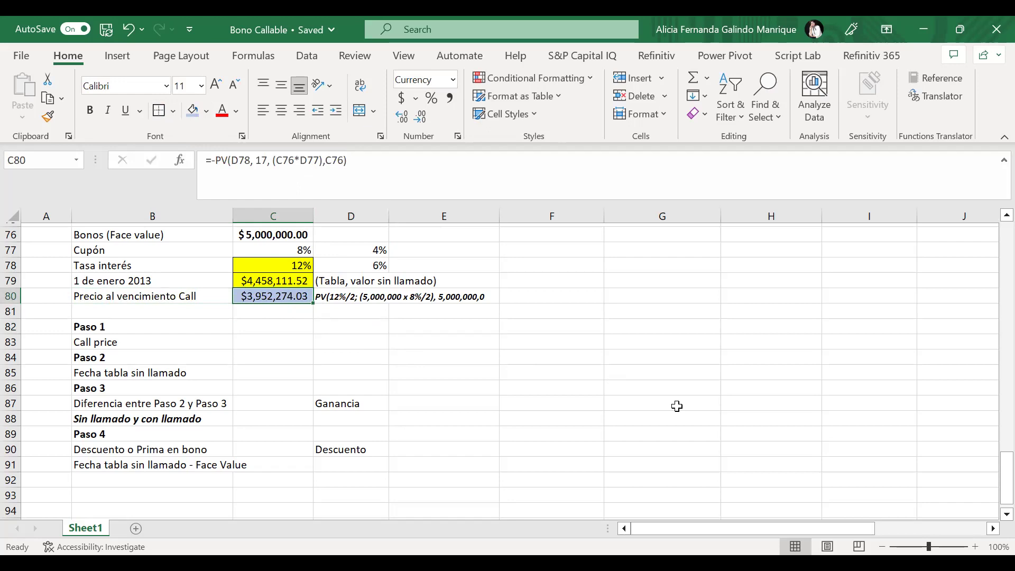
key(Up)
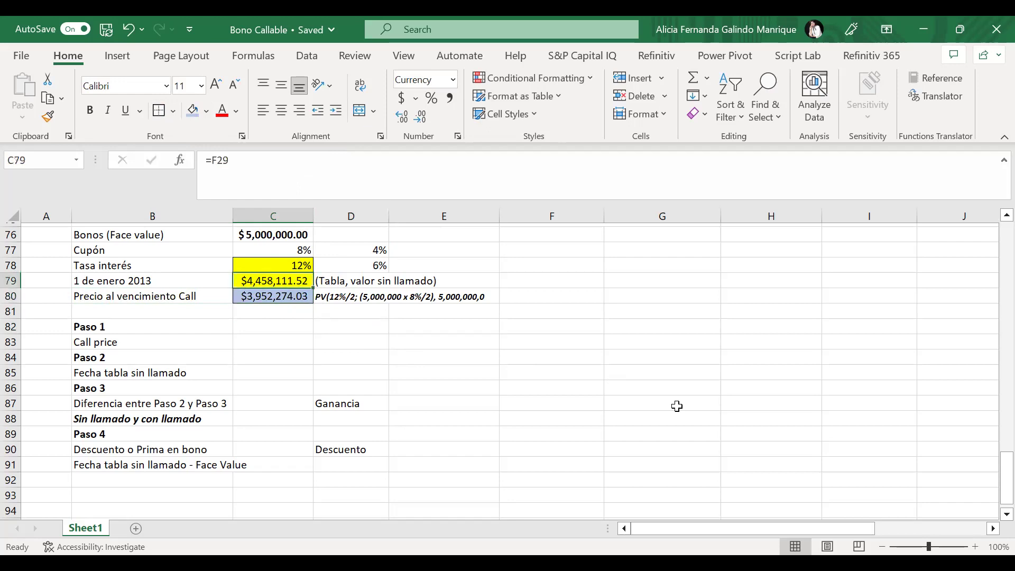
click(206, 111)
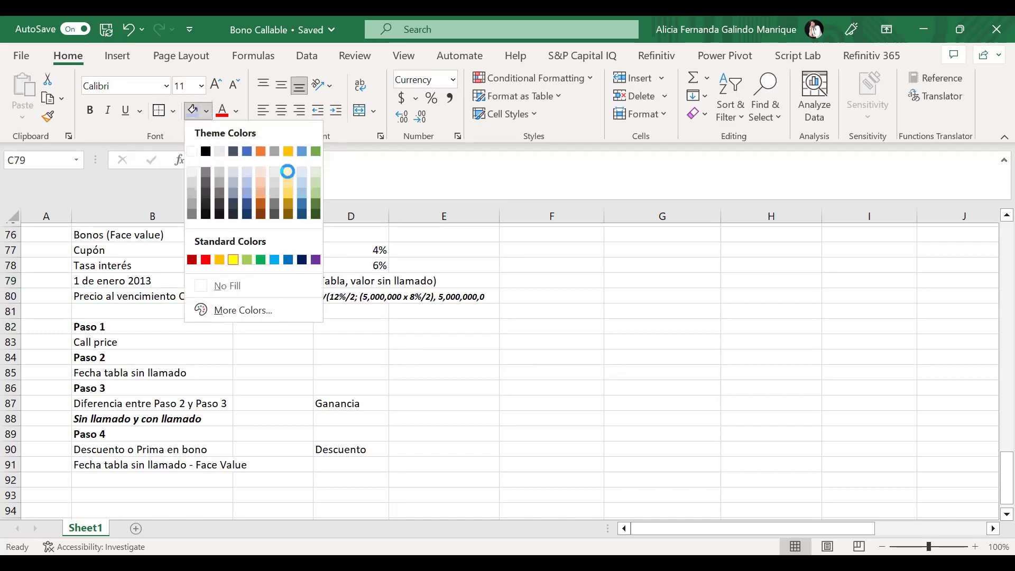
click(286, 171)
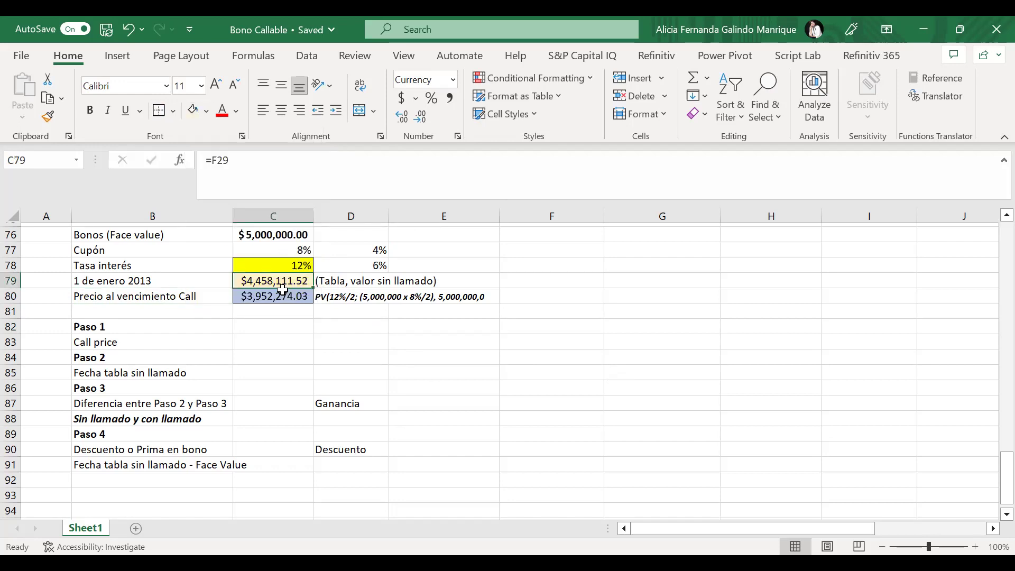
Step: Shade the period 4 carrying value F29 in the amortization table with the same pale gold as C79
click(330, 280)
scroll(625, 327, up, 17)
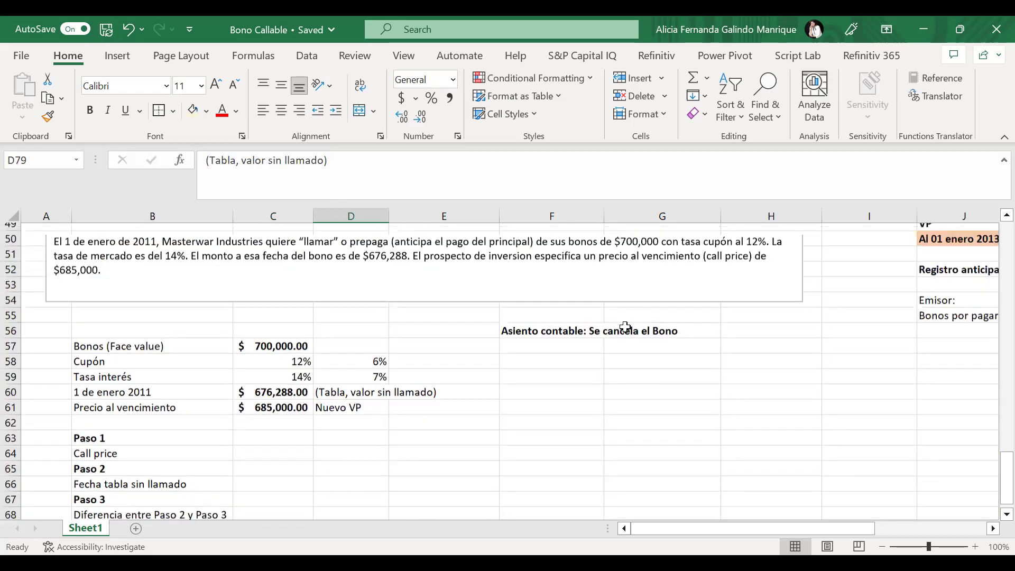
click(562, 299)
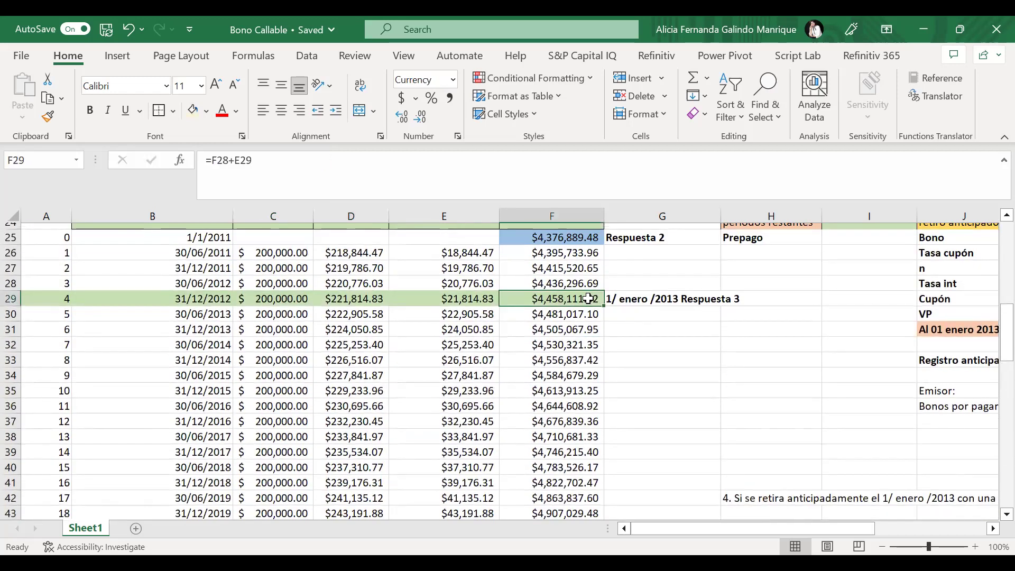
scroll(291, 340, down, 14)
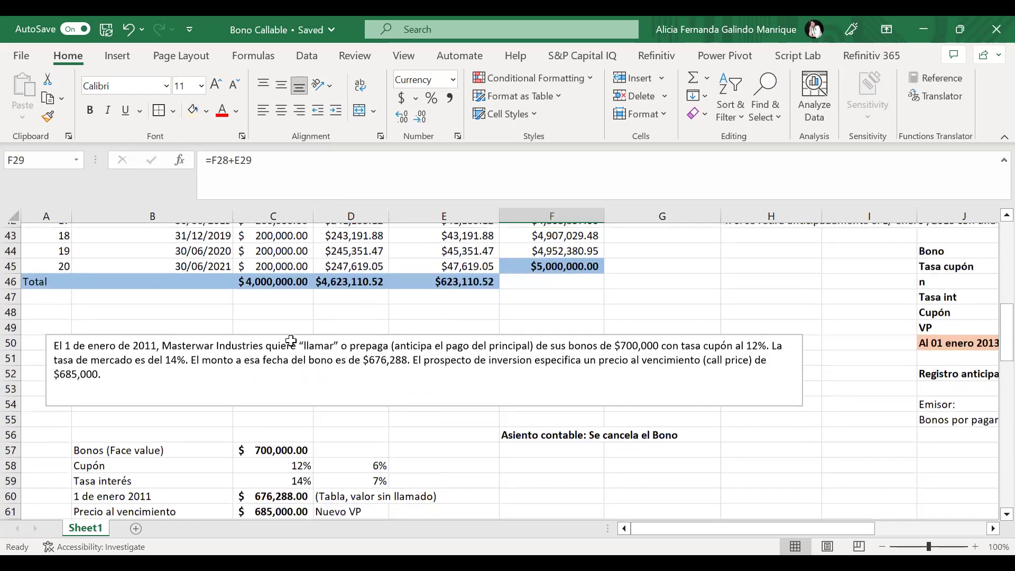
scroll(291, 341, down, 2)
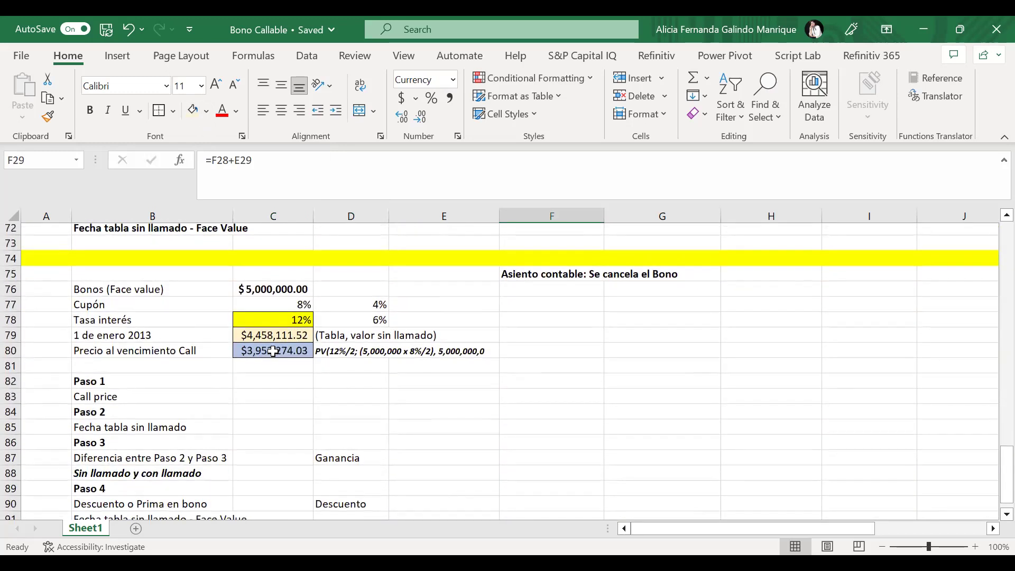
click(273, 350)
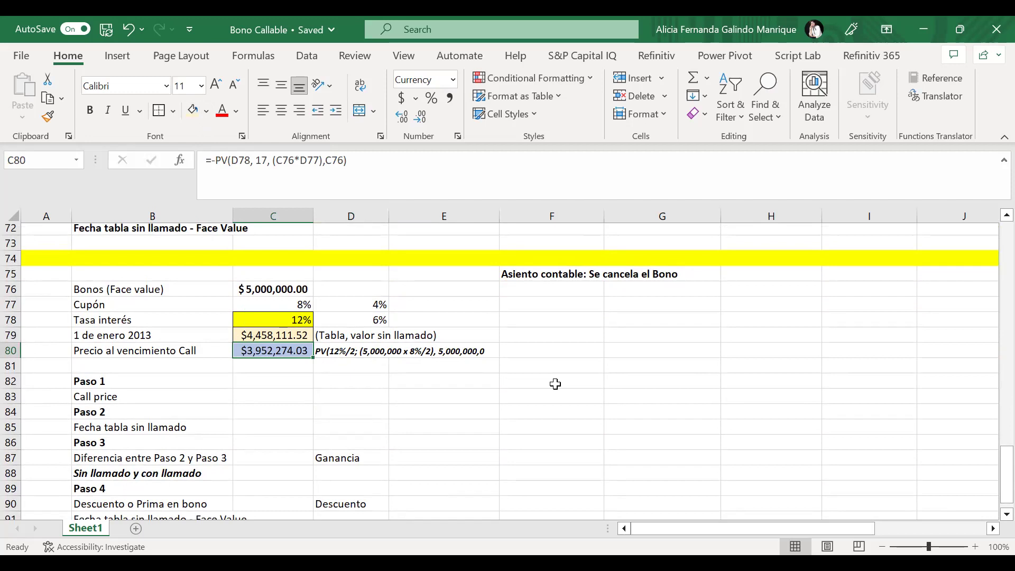
click(255, 398)
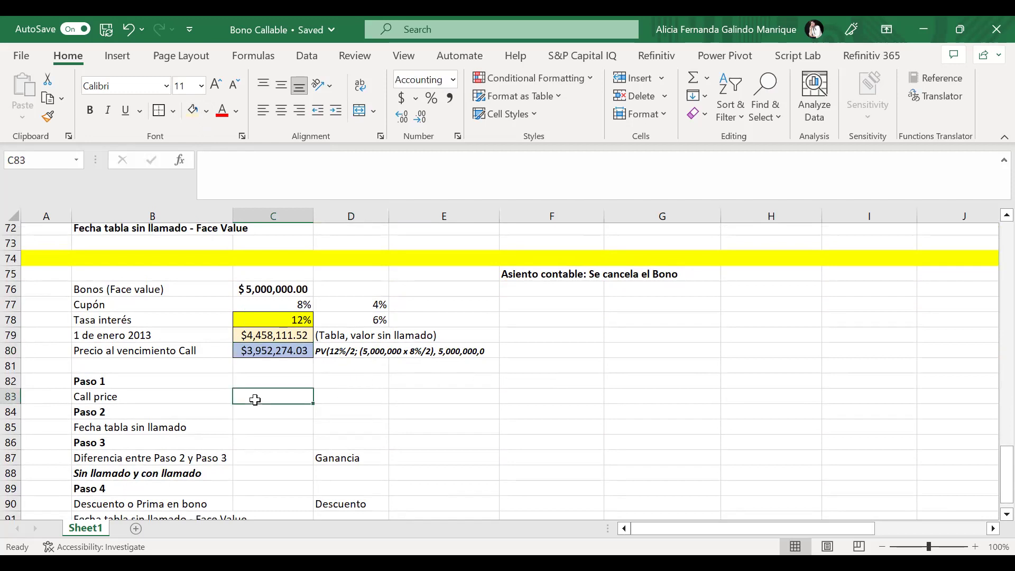
scroll(256, 401, down, 1)
scroll(256, 401, down, 2)
click(140, 347)
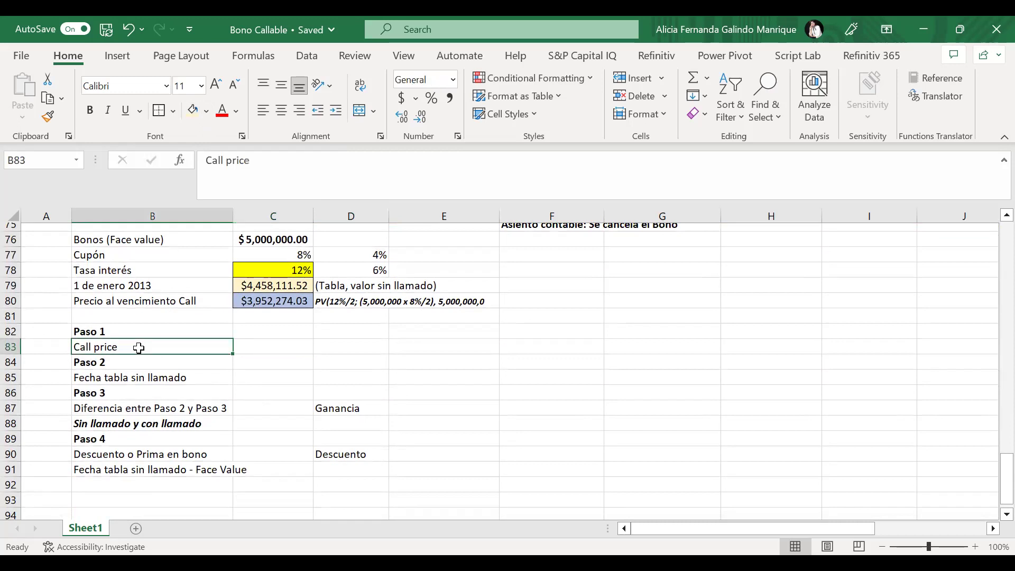
click(259, 349)
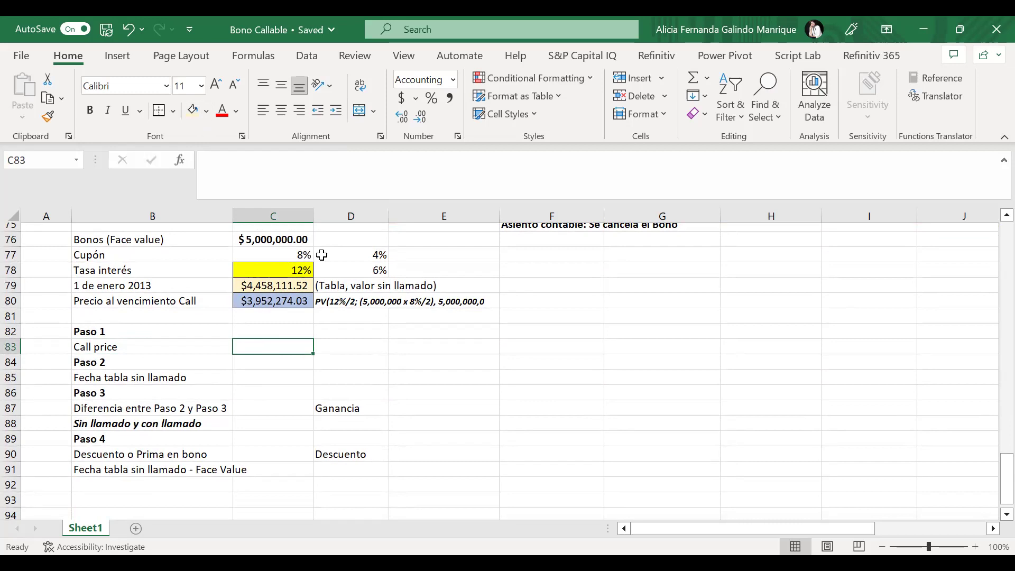
Step: Recount the coupon payments from period 4 through period 20 by selecting C29:C45 in the amortization table
scroll(322, 254, up, 16)
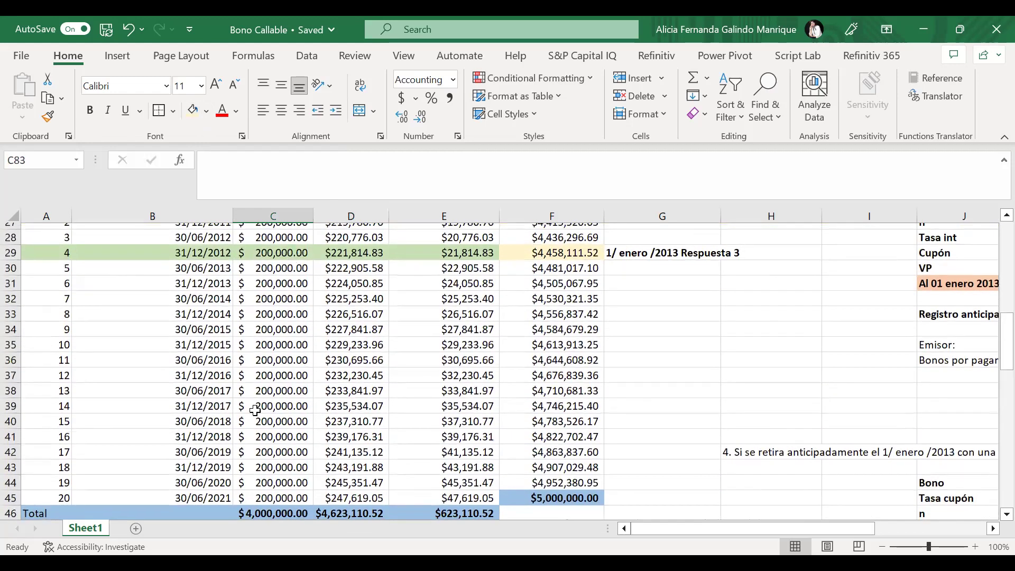
click(289, 500)
drag(289, 500, 303, 255)
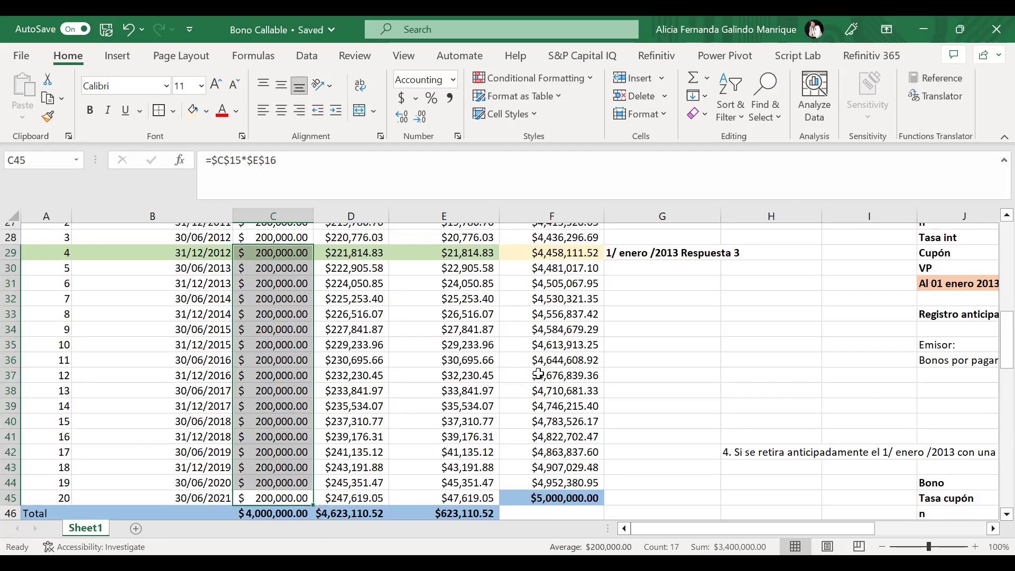
scroll(538, 373, up, 1)
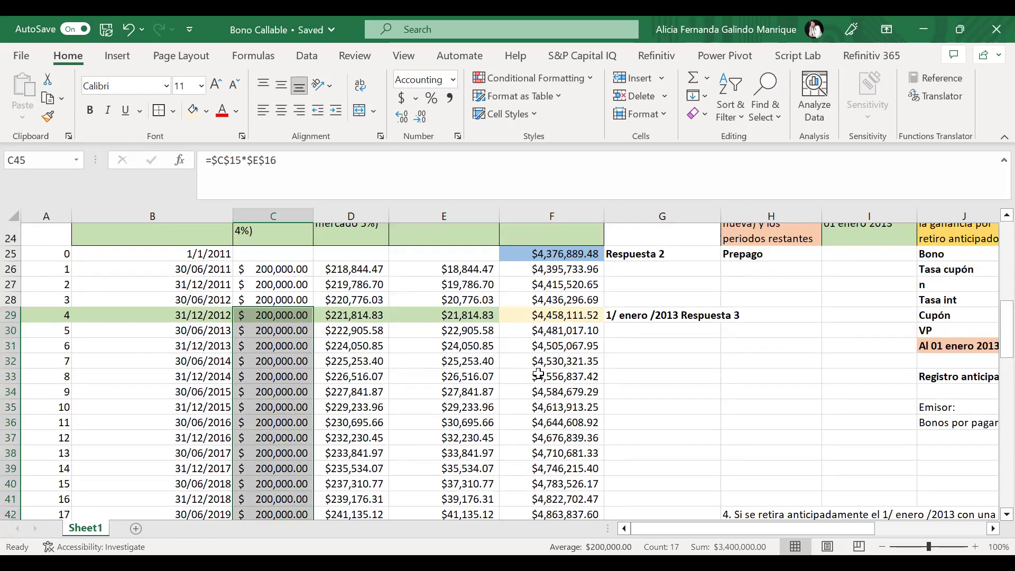
scroll(538, 374, down, 3)
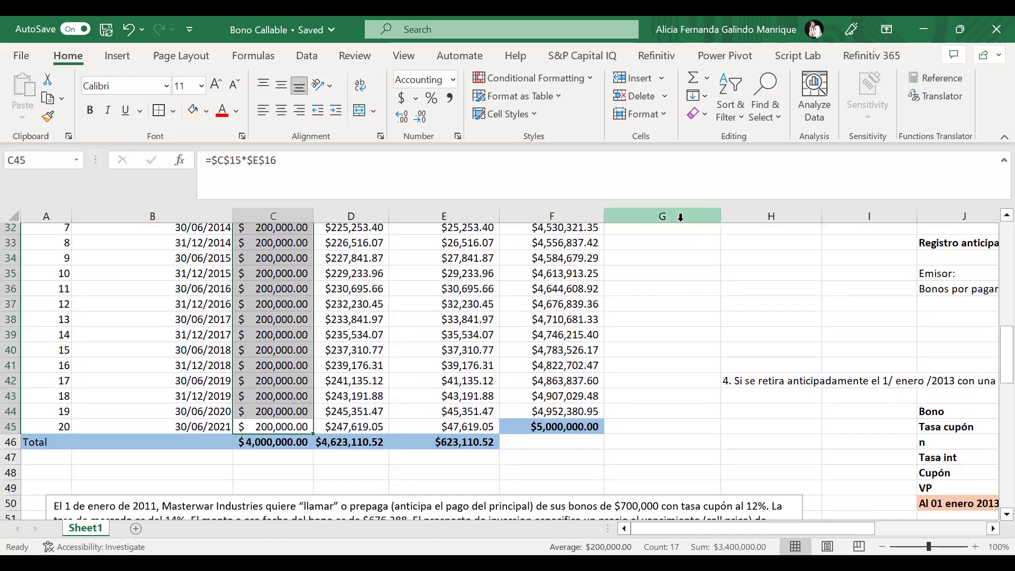
scroll(601, 291, up, 2)
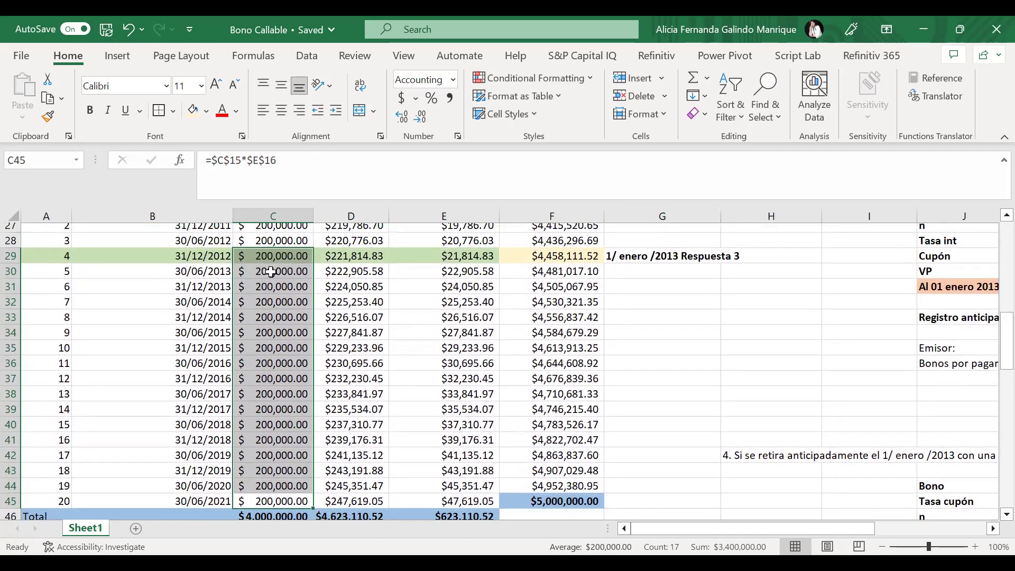
Step: Check the period 4 row and its 1/ enero /2013 note, and count the remaining coupons by selecting C30:C45
click(206, 257)
click(275, 256)
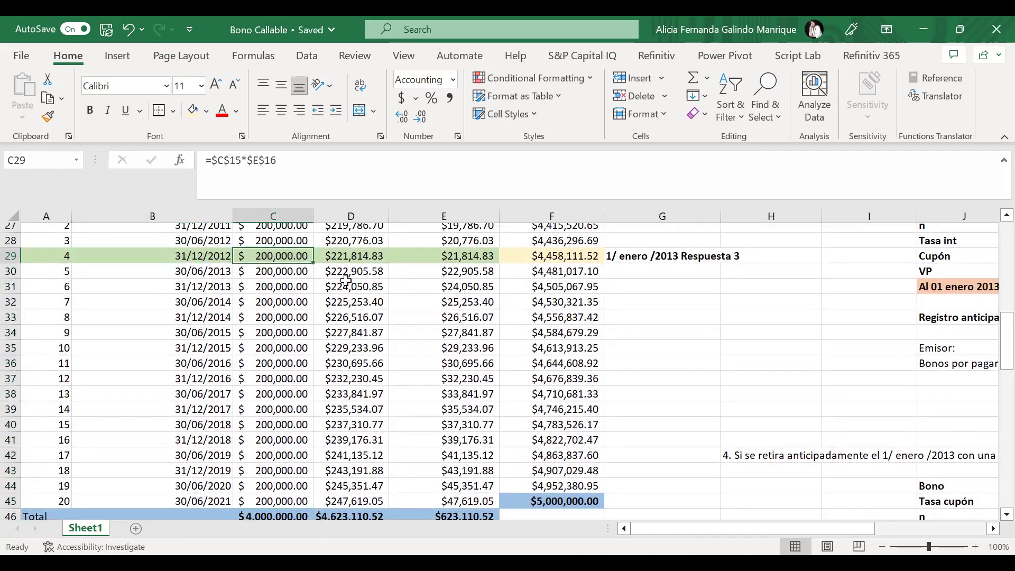
click(625, 256)
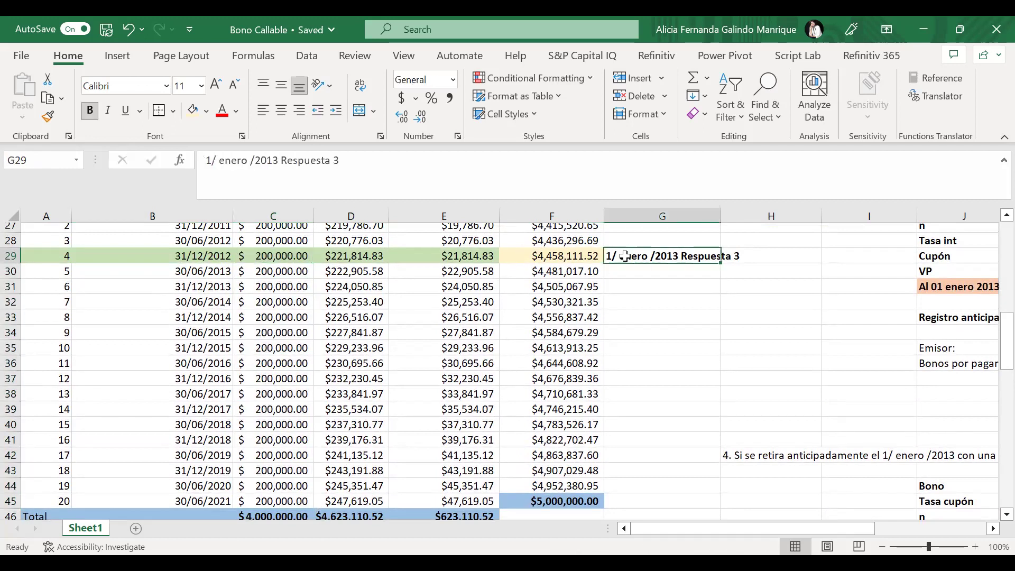
click(290, 256)
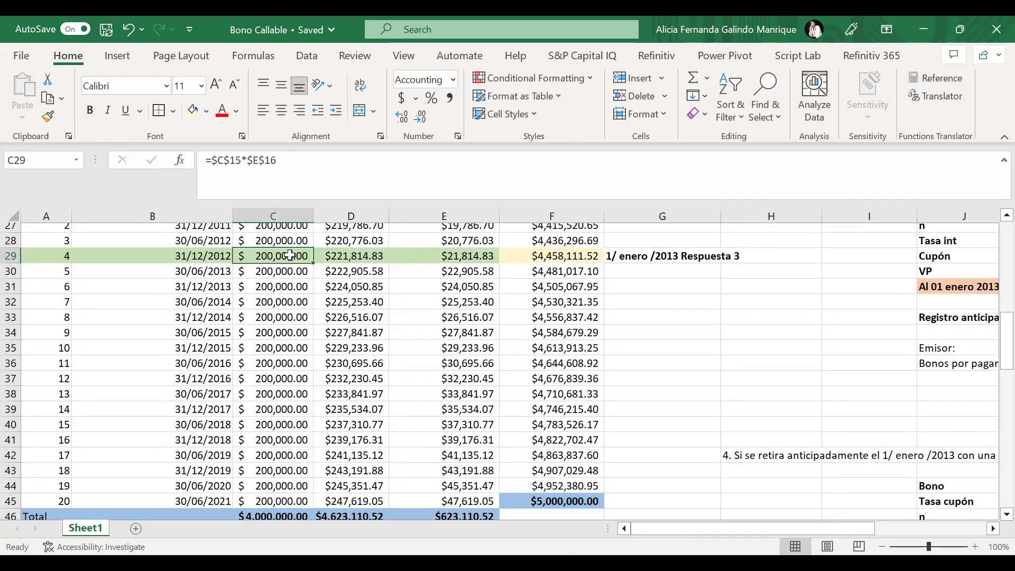
click(302, 495)
drag(302, 492, 297, 273)
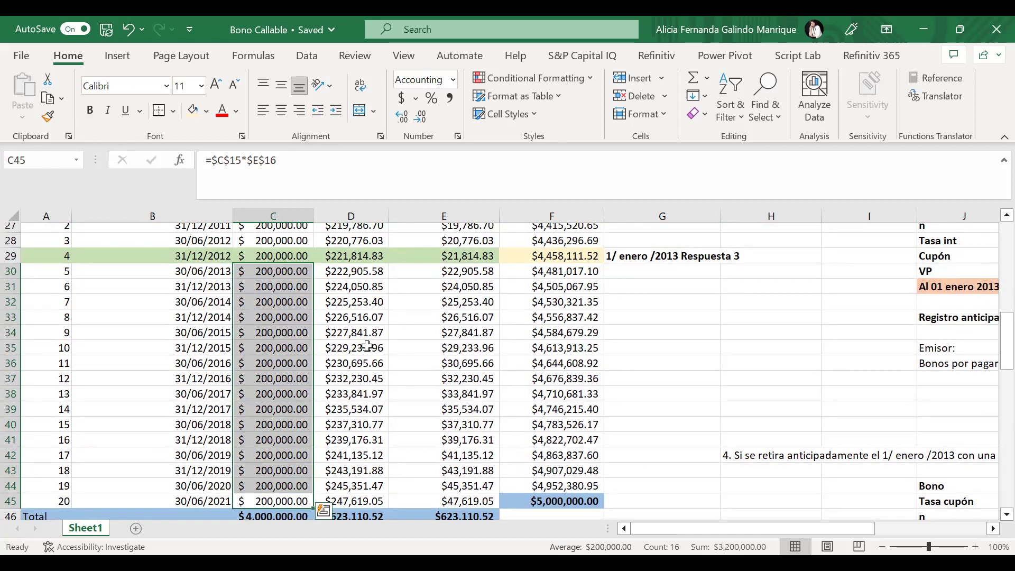
Step: Correct the number of periods in the PV formula in C80 to 16
scroll(367, 346, down, 10)
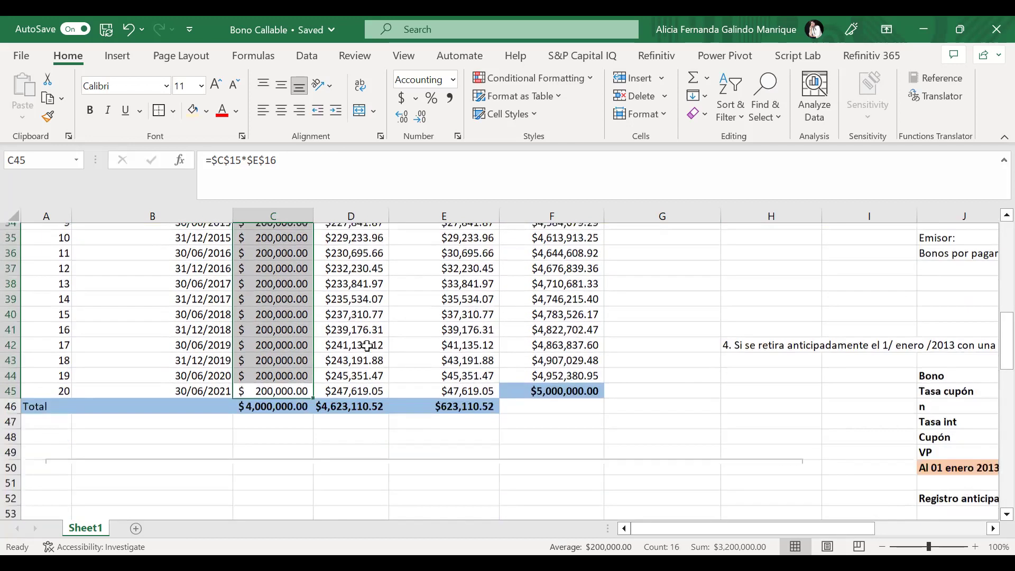
scroll(367, 346, down, 4)
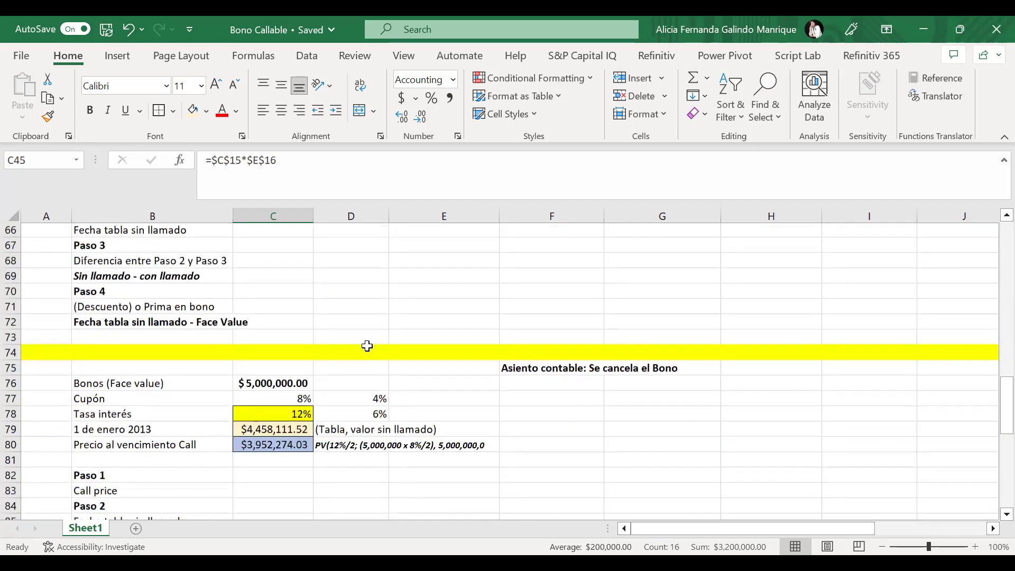
click(322, 451)
click(258, 419)
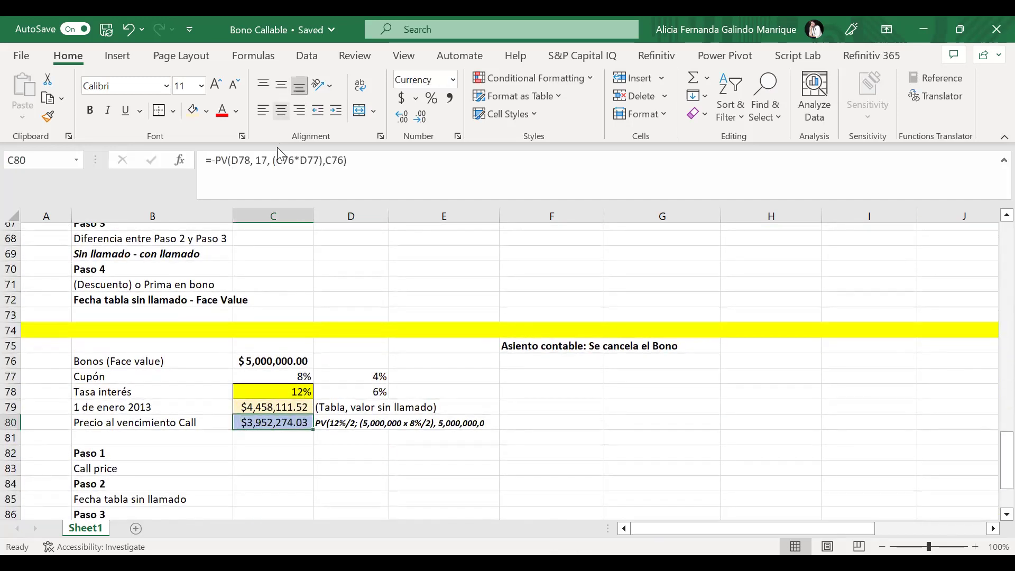
click(263, 160)
key(BackSpace)
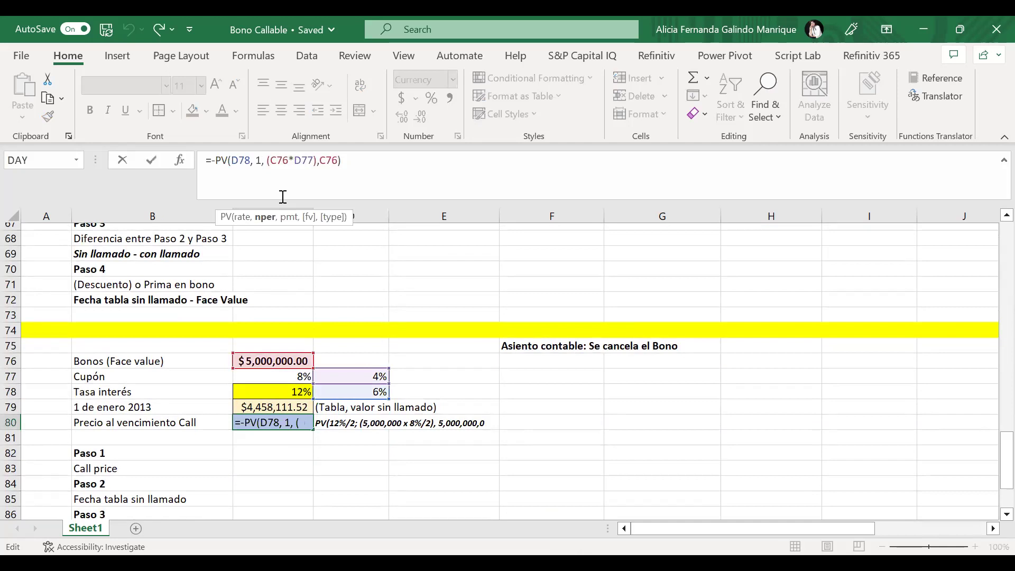
key(Return)
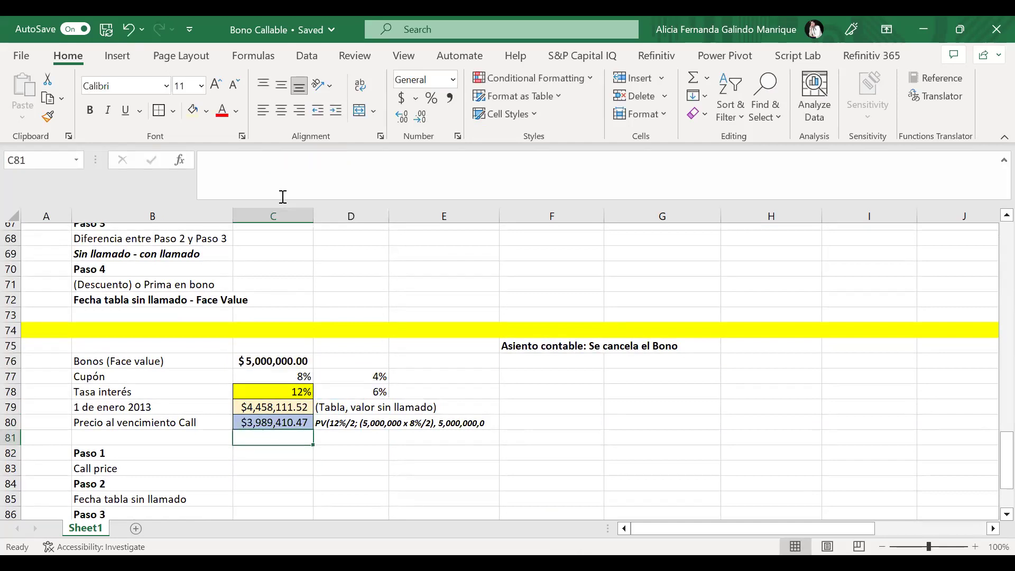
Step: Check the PV formula in C80 against the period 4 row, counting the remaining coupons by selecting C30:C45 in the amortization table
key(Up)
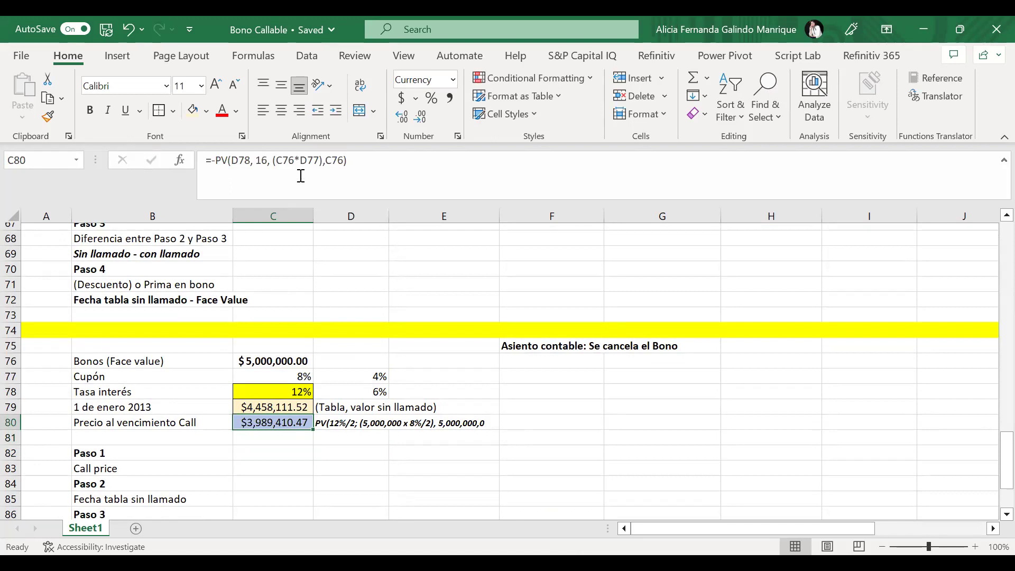
scroll(407, 347, up, 14)
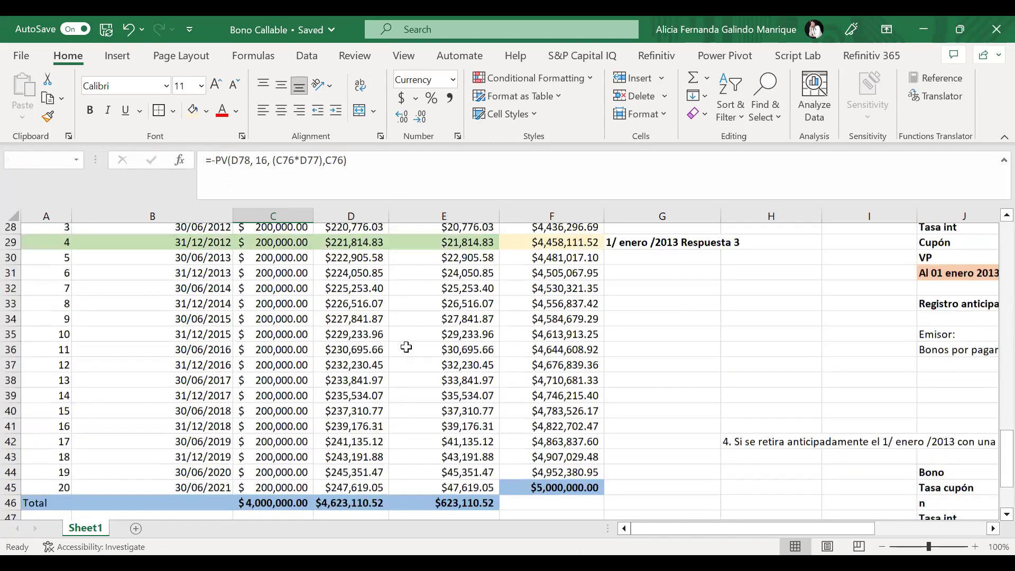
click(268, 285)
click(185, 291)
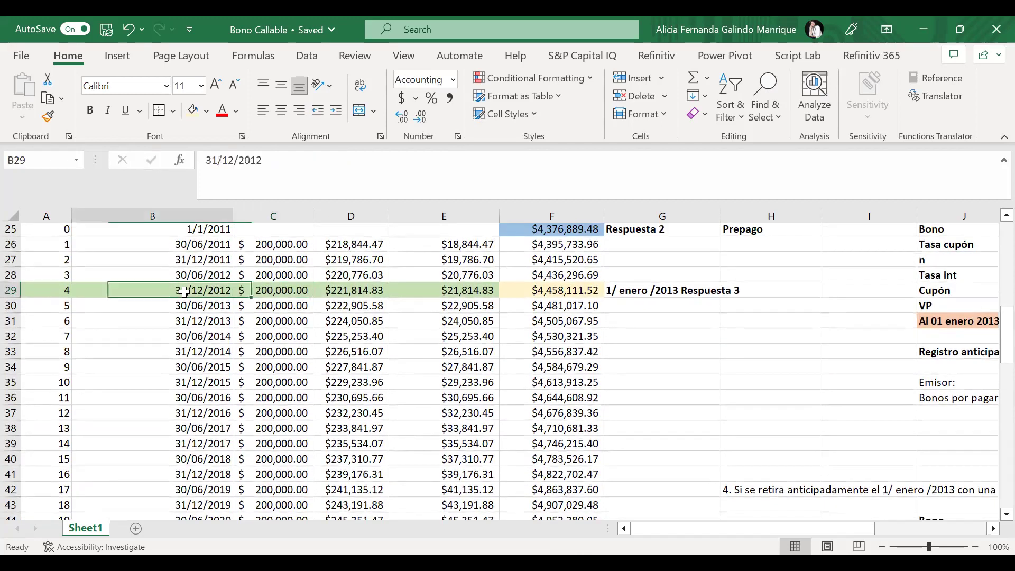
click(297, 289)
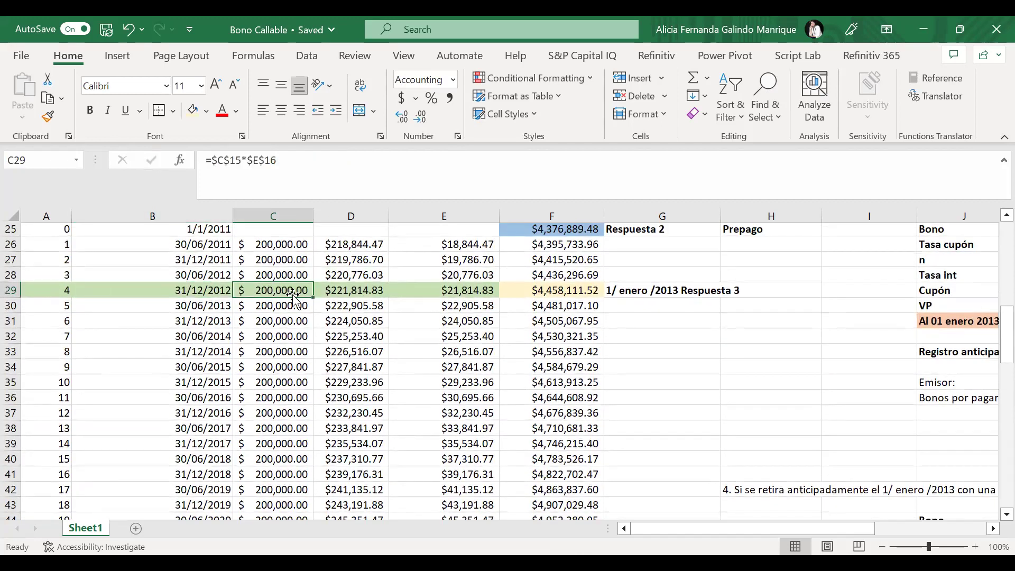
click(621, 289)
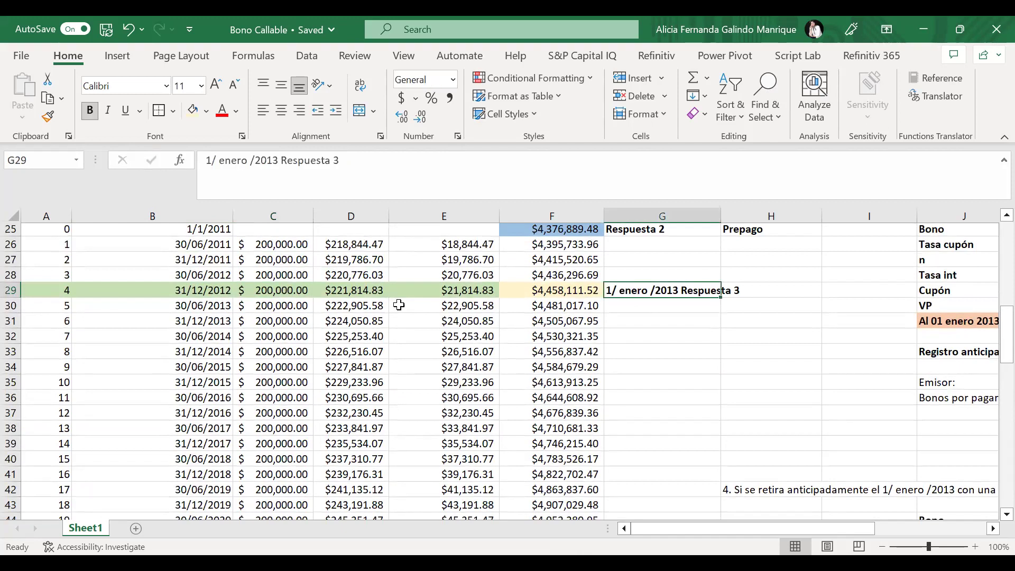
drag(281, 304, 266, 435)
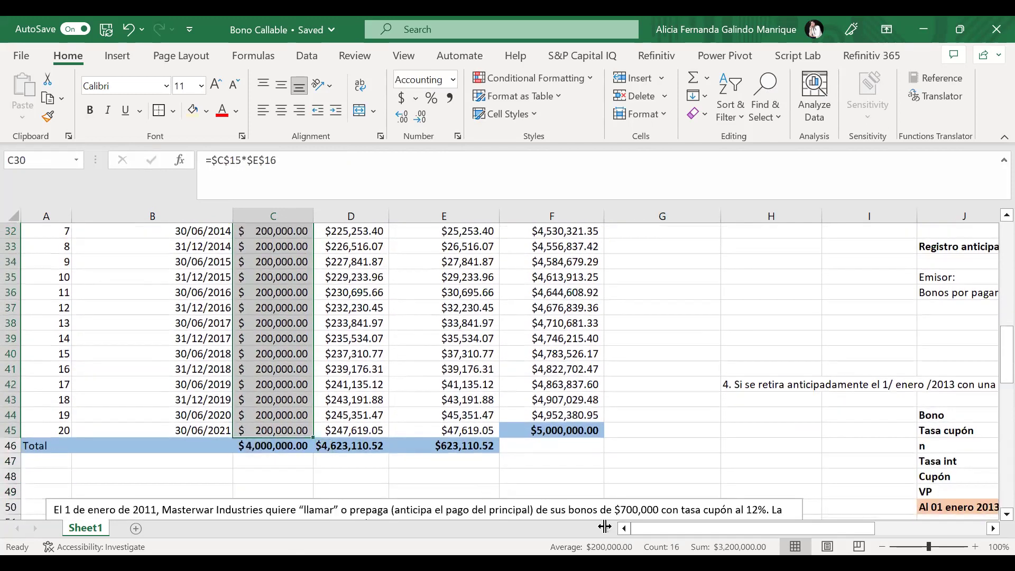
scroll(266, 435, down, 12)
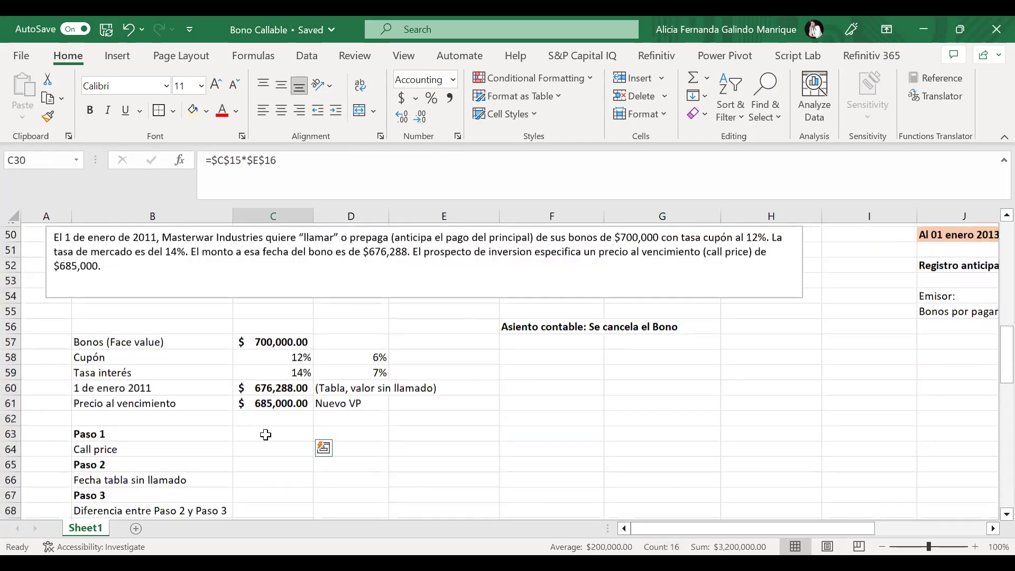
click(266, 435)
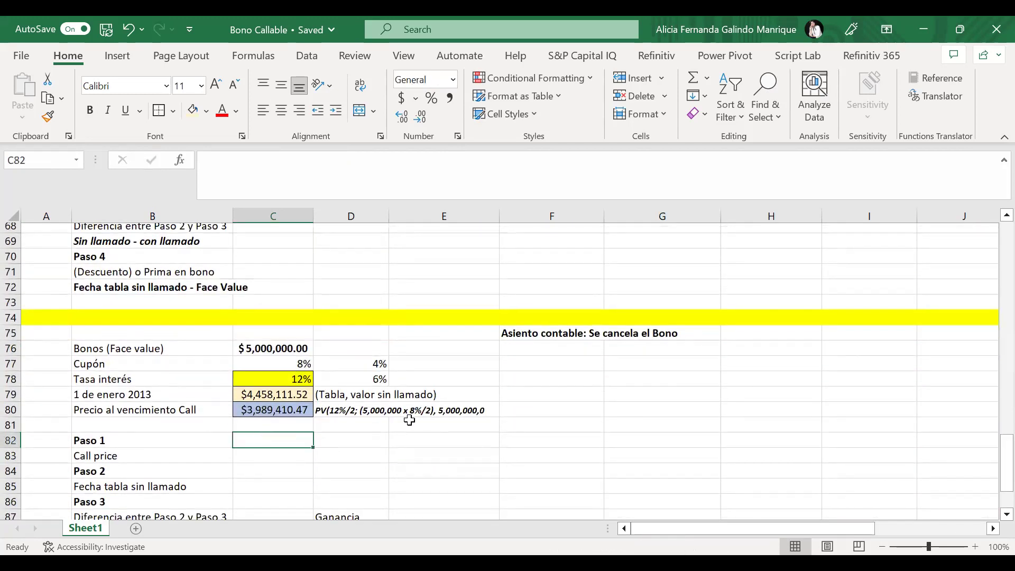
click(270, 424)
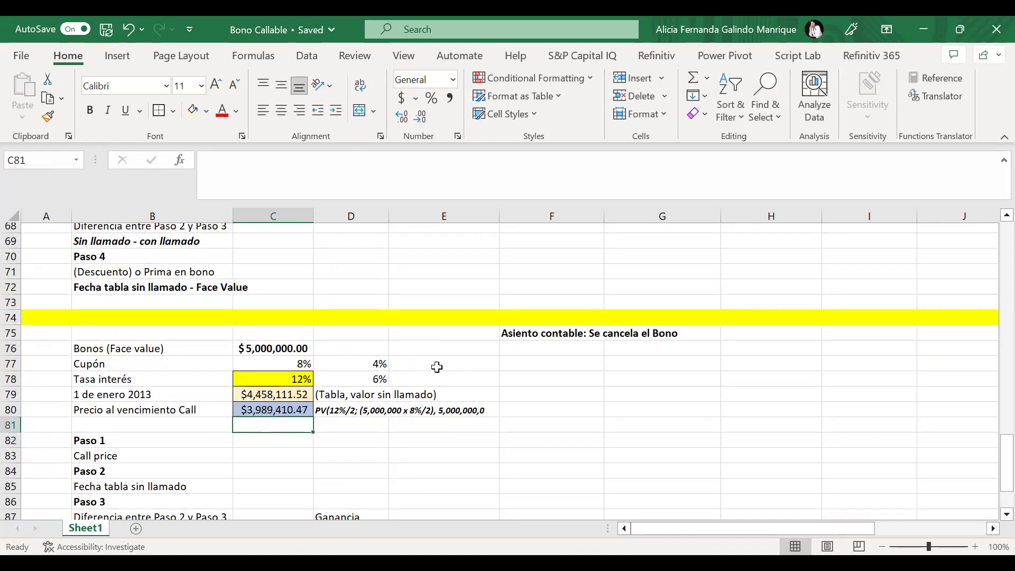
Step: Correct the period 20 date in B45 of the amortization table to 31/12/2020
scroll(437, 367, up, 14)
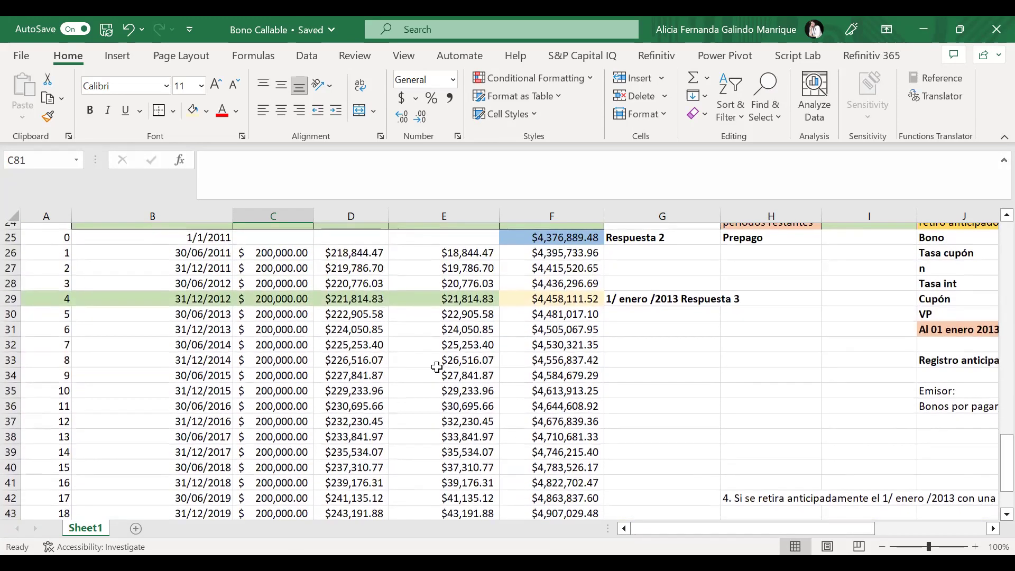
scroll(437, 367, up, 1)
scroll(437, 367, down, 3)
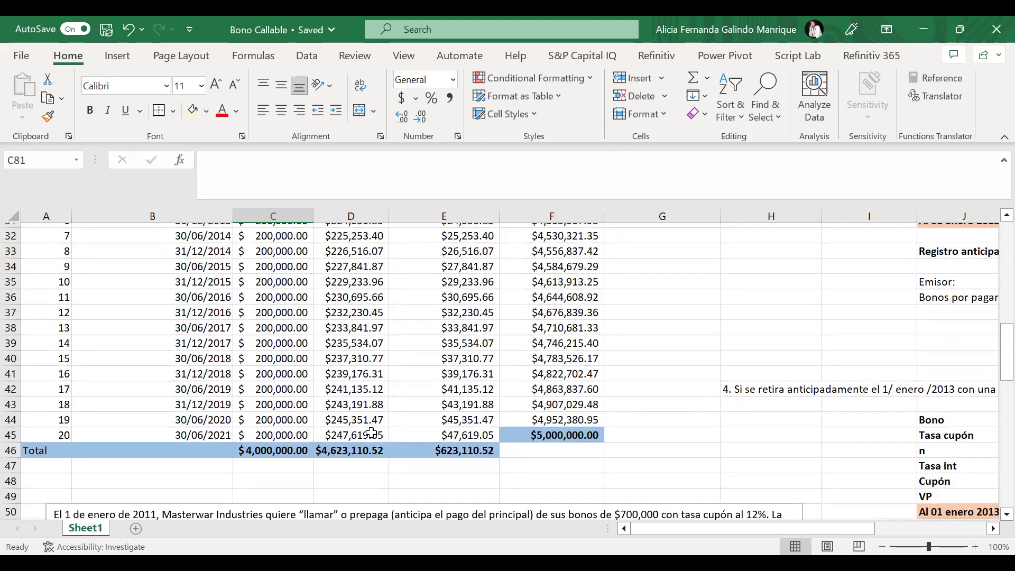
click(209, 420)
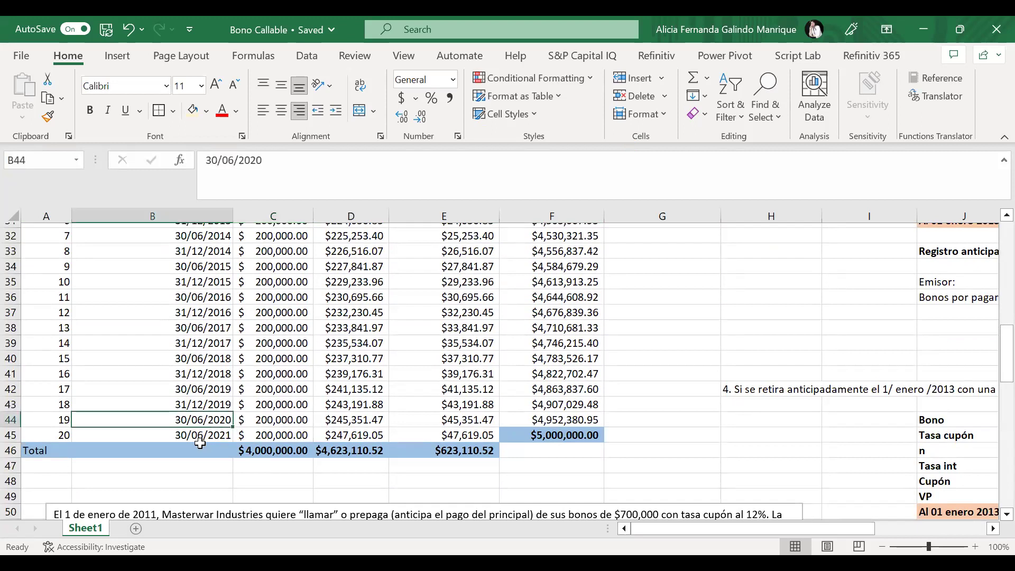
click(191, 437)
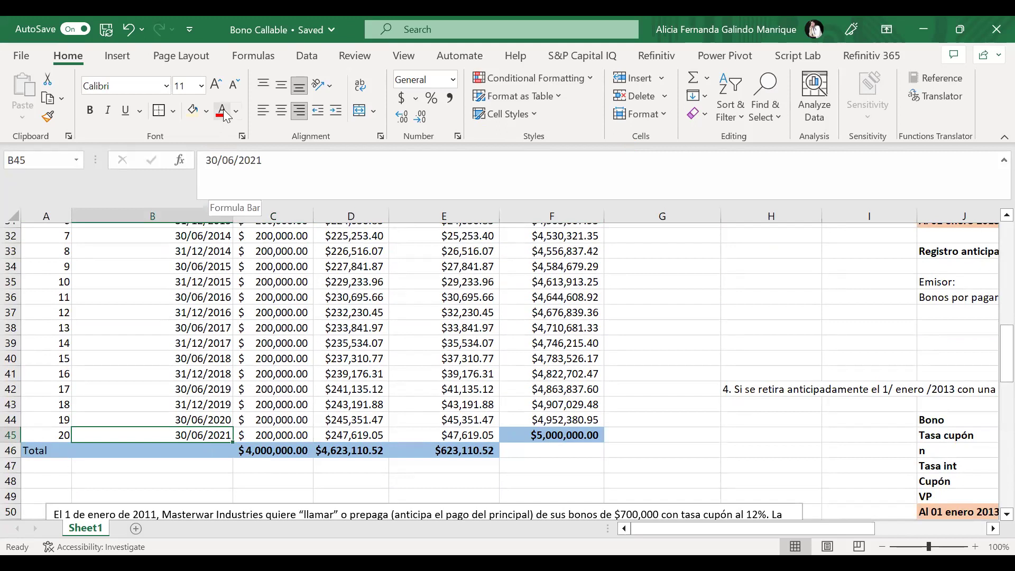
click(236, 162)
click(237, 162)
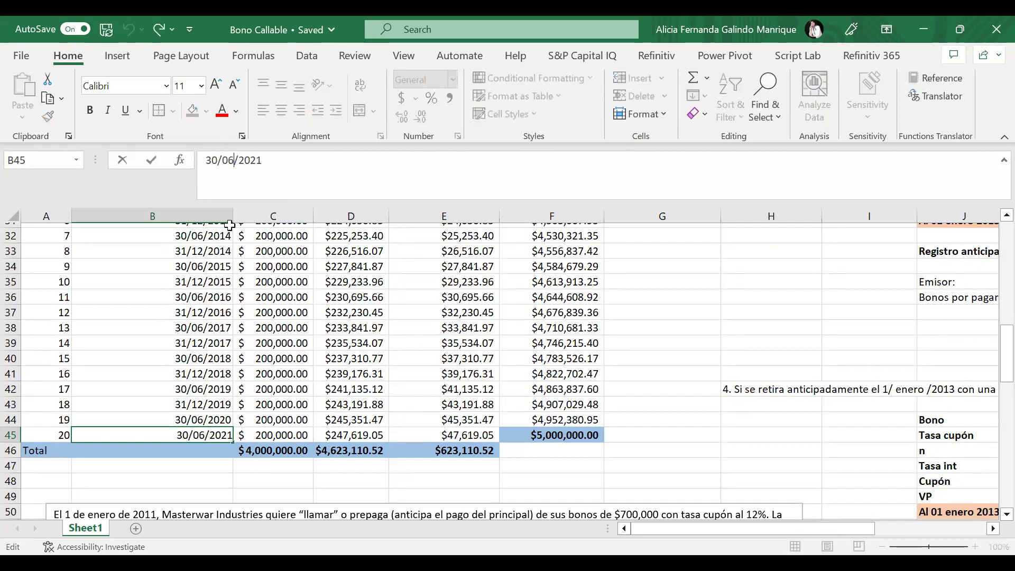
key(BackSpace)
key(BackSpace)
key(BackSpace)
key(BackSpace)
text(1/12)
key(BackSpace)
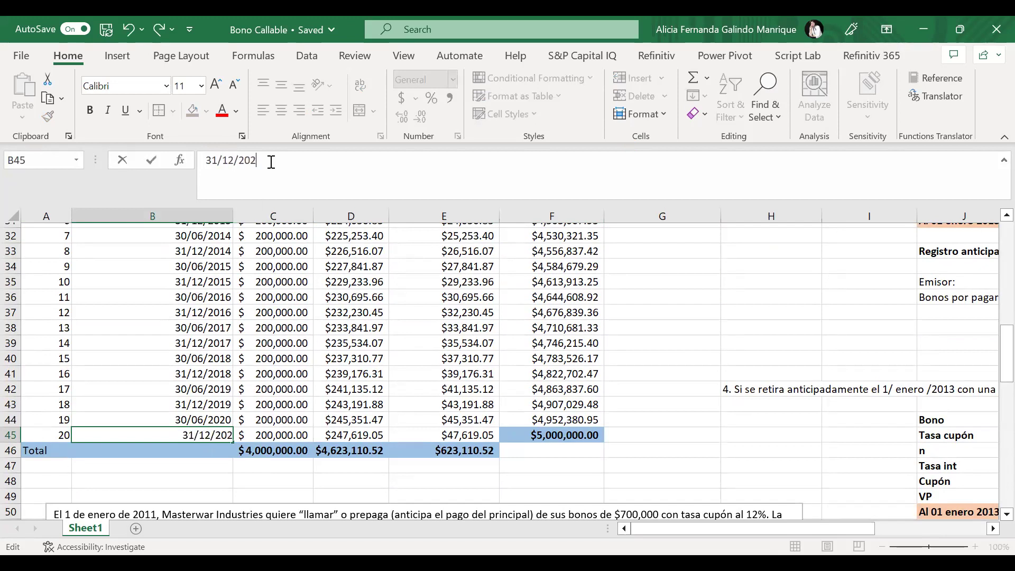
text(0)
key(ctrl+Return)
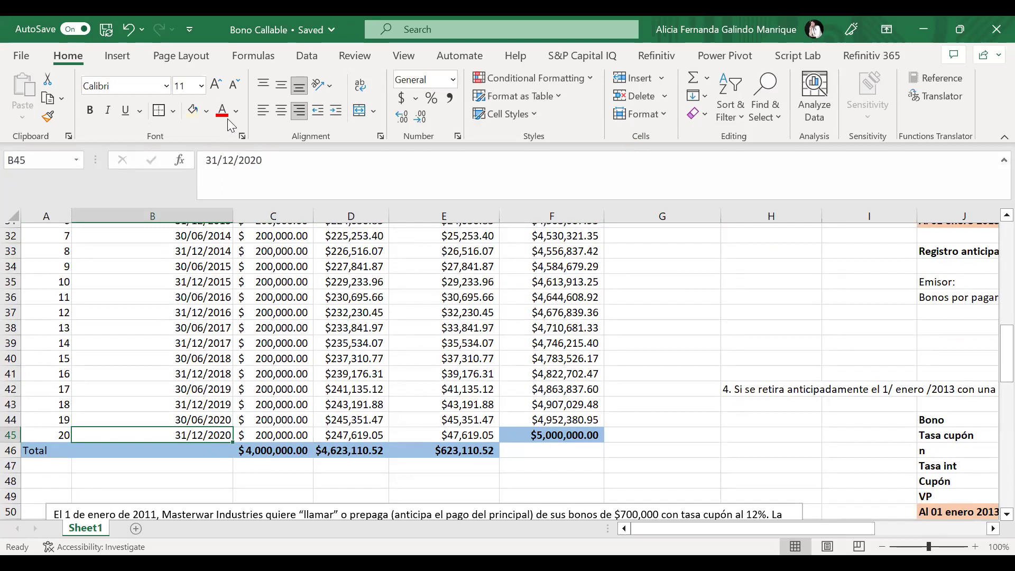
Step: Review the early-retirement section alongside the bond price data and the amortization table
scroll(490, 466, down, 1)
scroll(490, 467, down, 11)
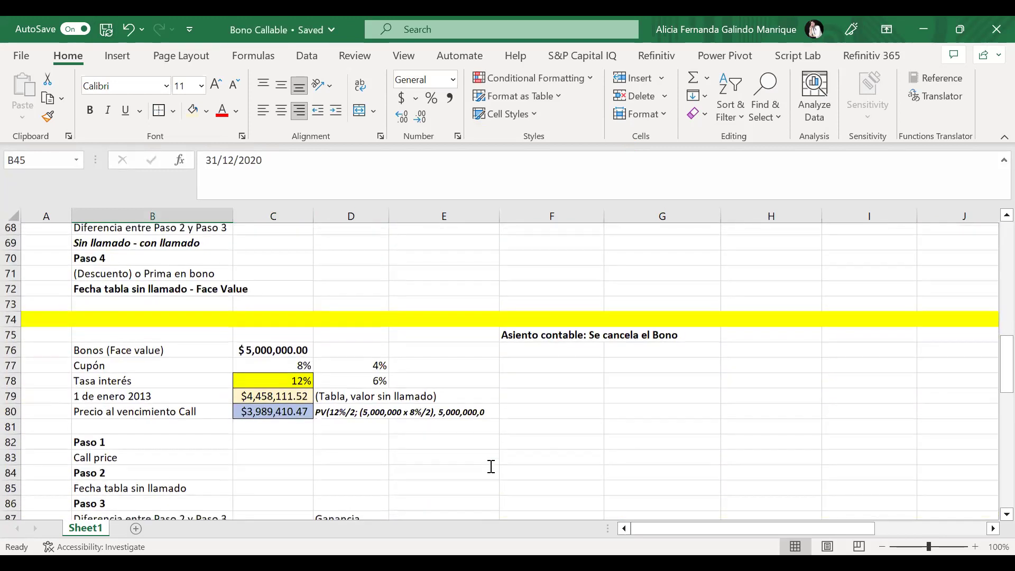
click(409, 446)
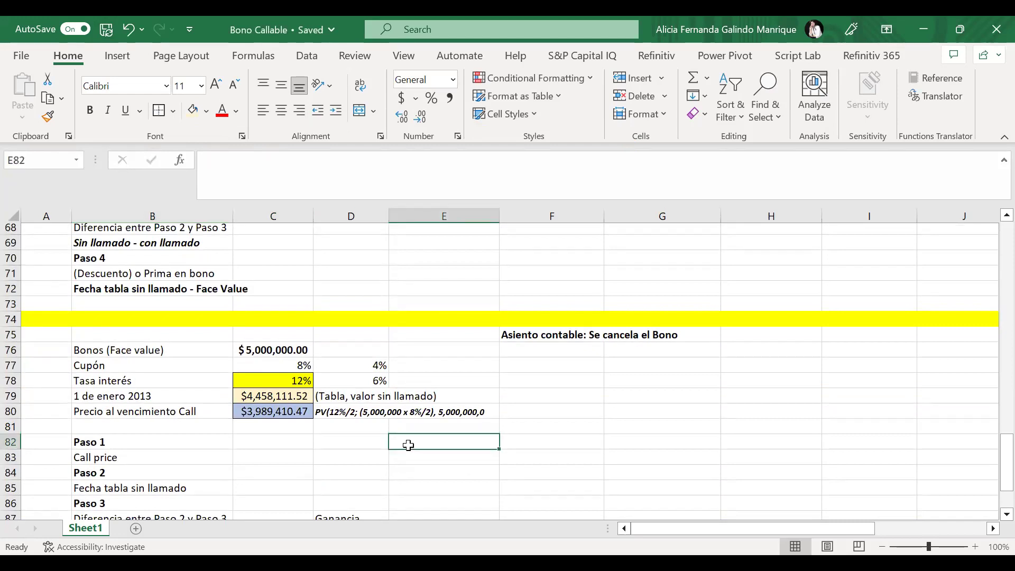
scroll(425, 344, up, 14)
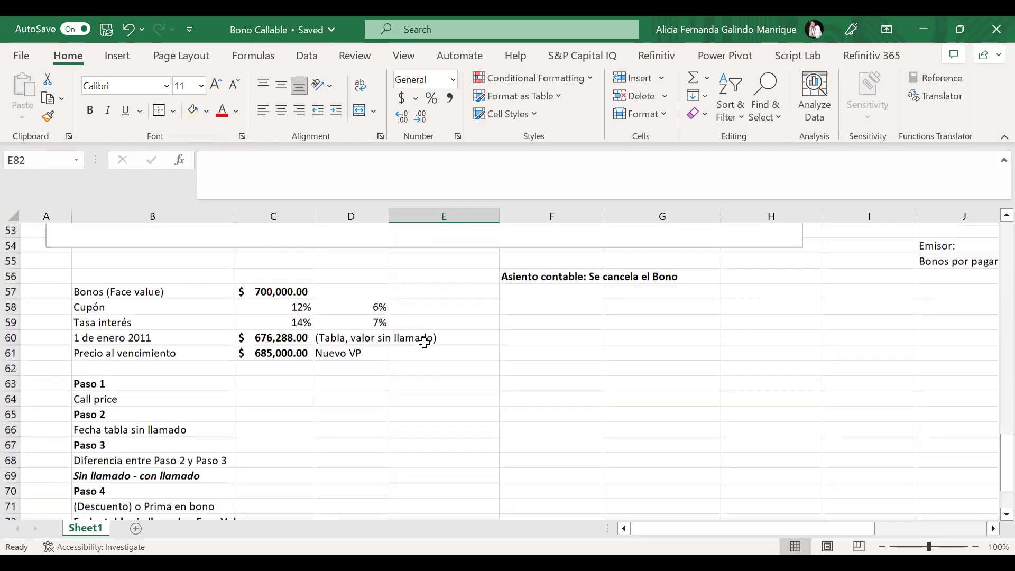
scroll(424, 343, up, 3)
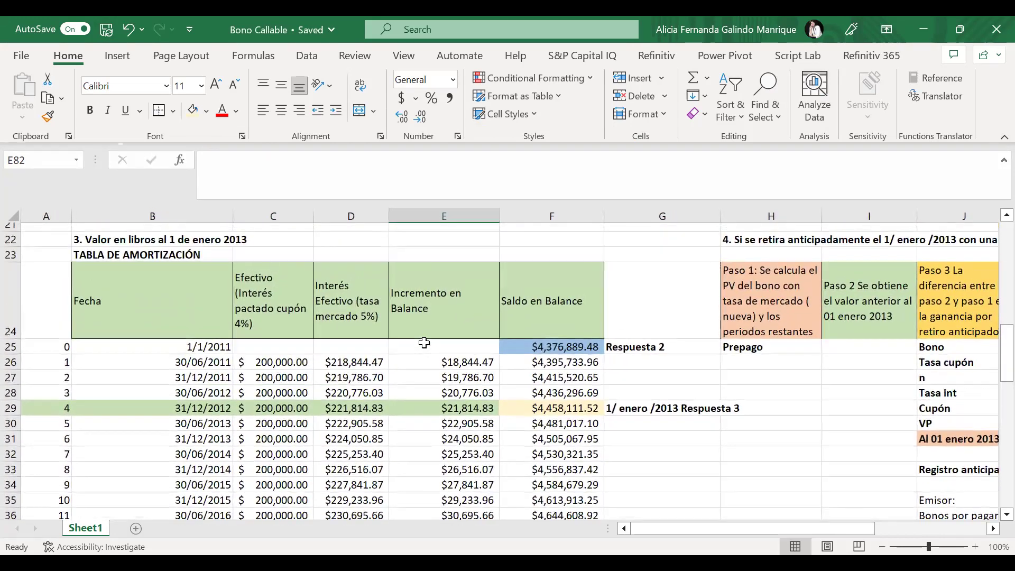
scroll(425, 344, up, 2)
scroll(424, 344, down, 4)
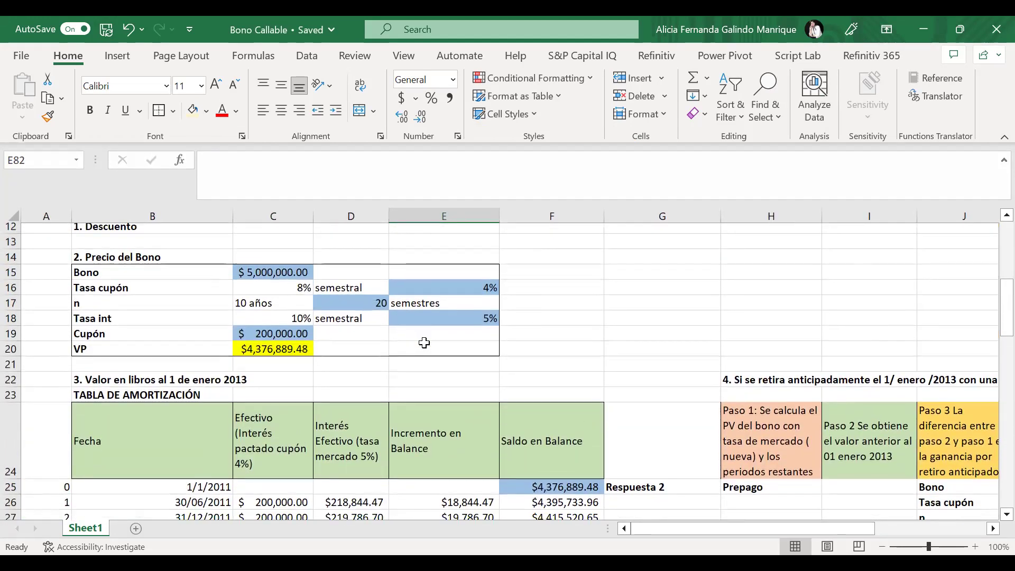
scroll(424, 344, down, 1)
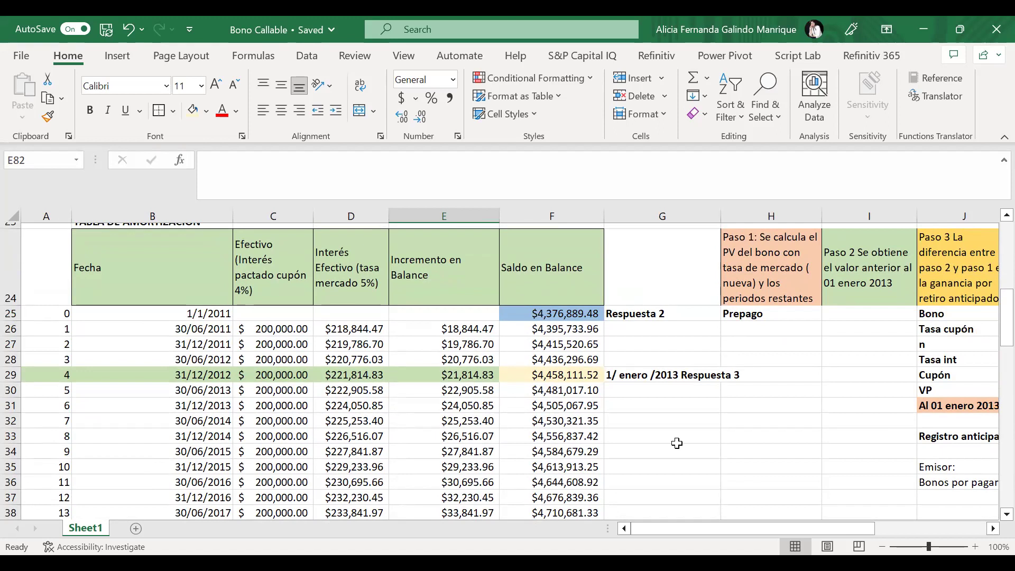
scroll(677, 443, down, 11)
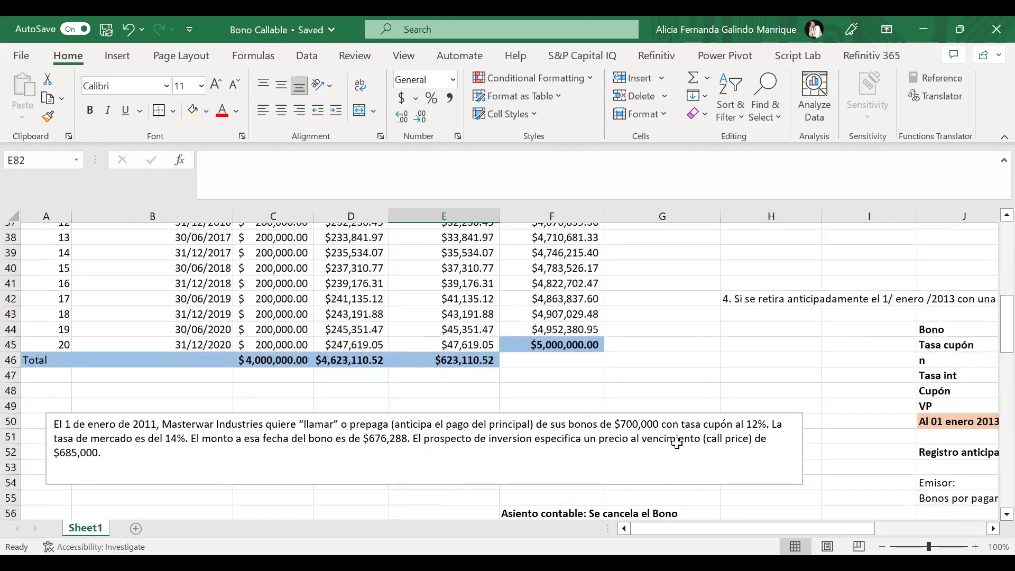
scroll(677, 443, down, 6)
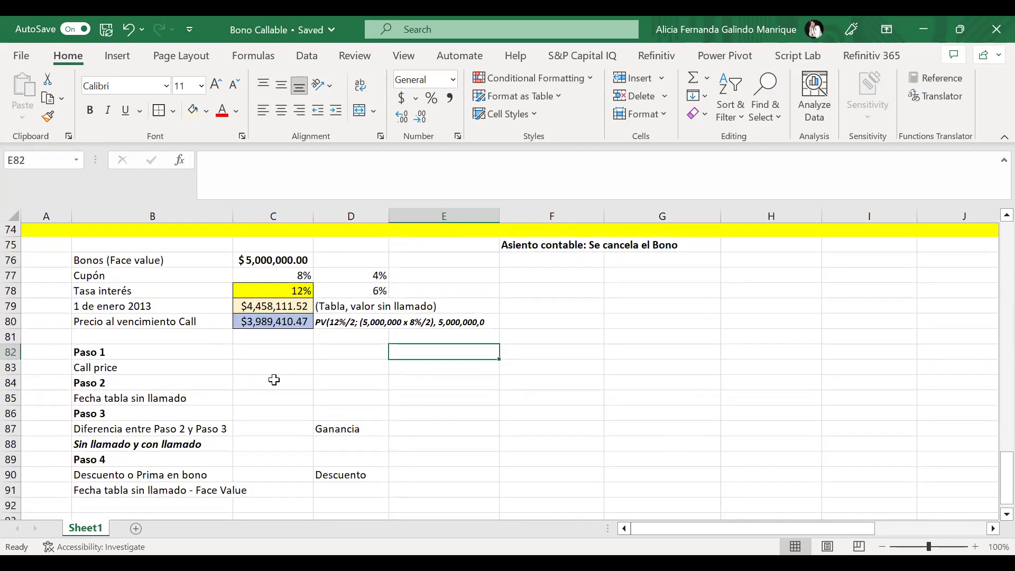
Step: Fill in the Paso 1 call price in C83 by linking it to C80 with =C80
click(258, 370)
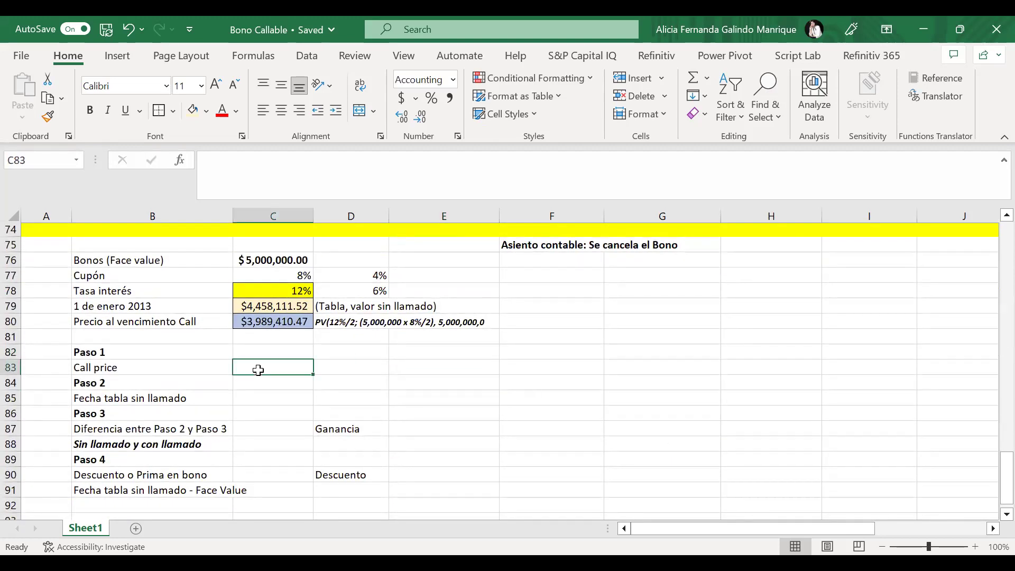
text(=)
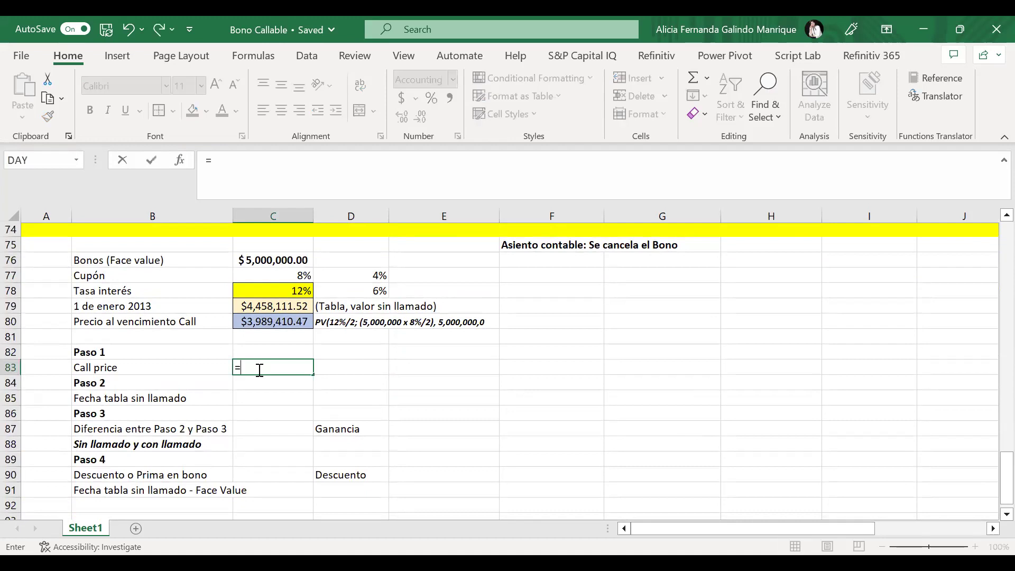
click(262, 321)
key(Return)
key(Up)
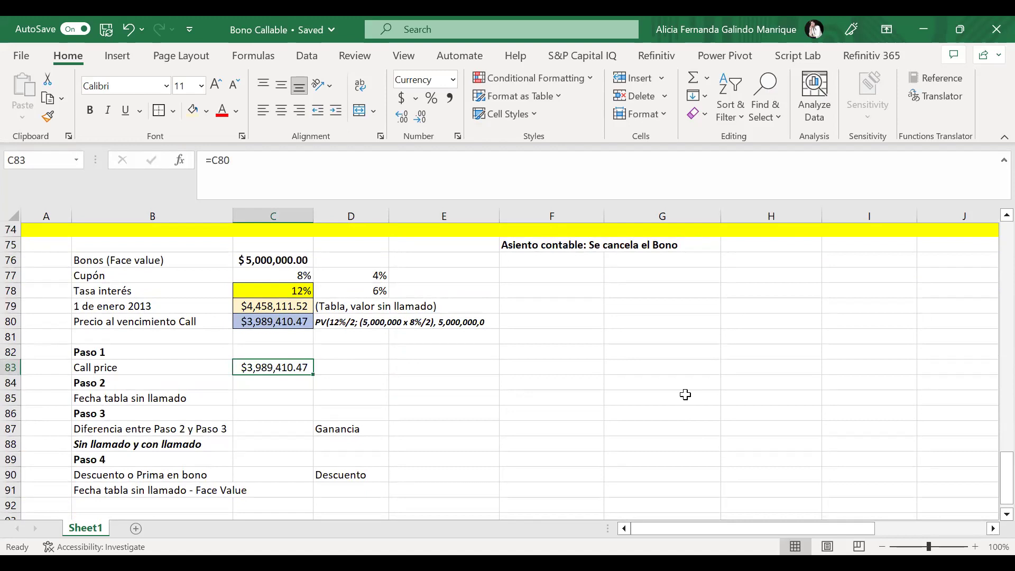
Step: Fill in the Paso 2 table value without the call in C85 by linking it to C79 with =C79
key(Down)
key(Down)
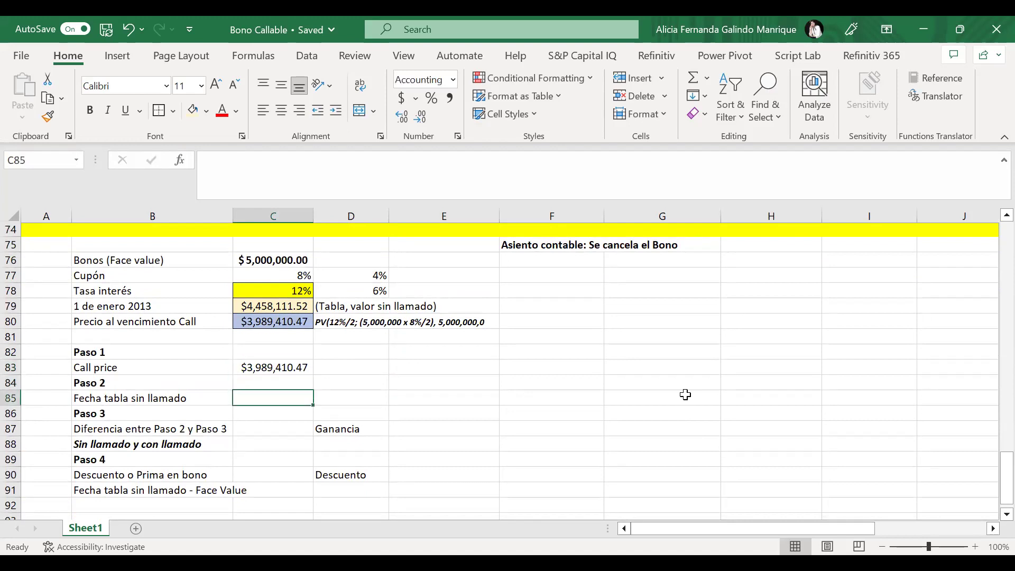
text(=)
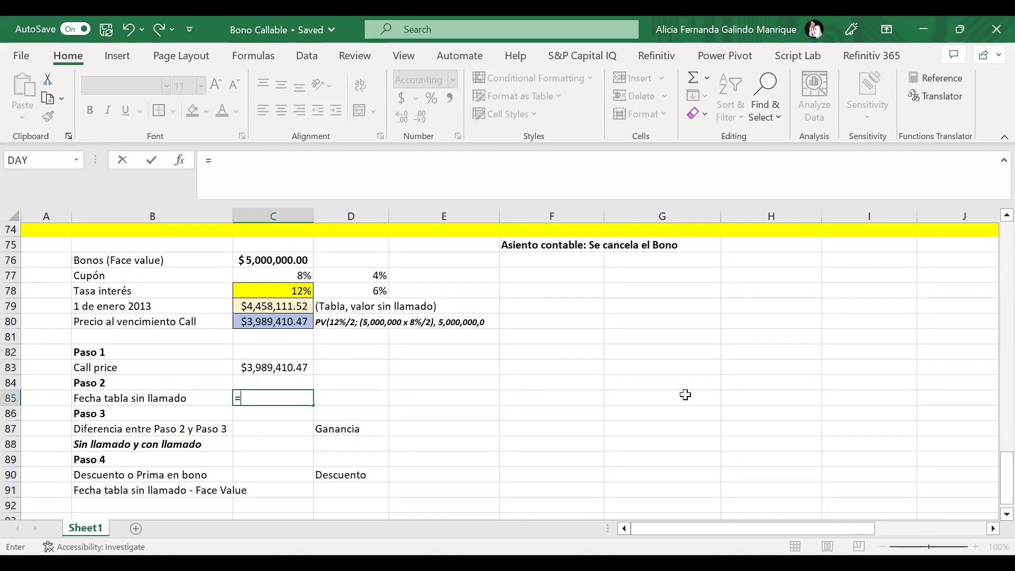
key(Up)
key(Up)
key(Up)
key(Up)
key(Up)
key(Up)
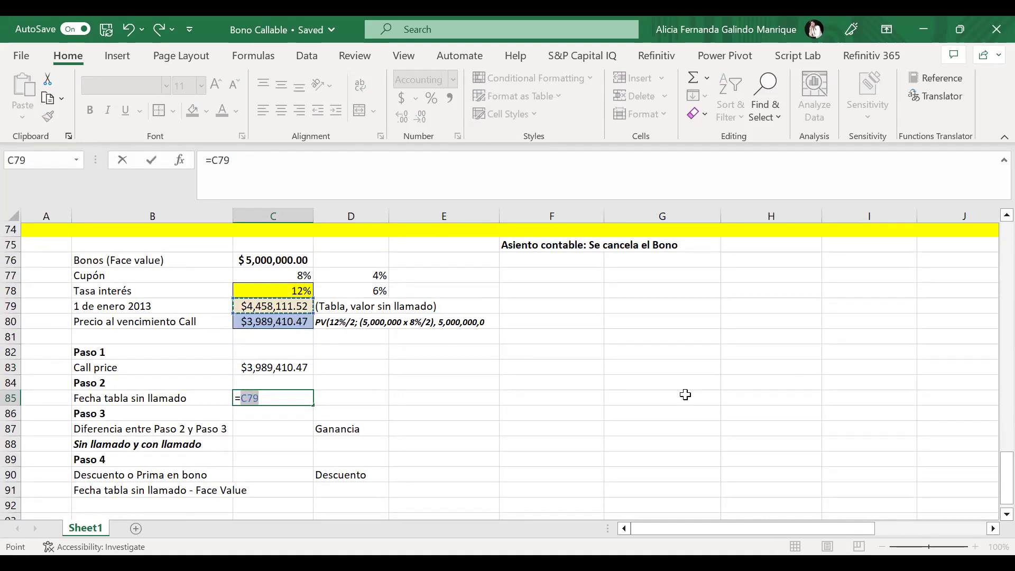
key(Return)
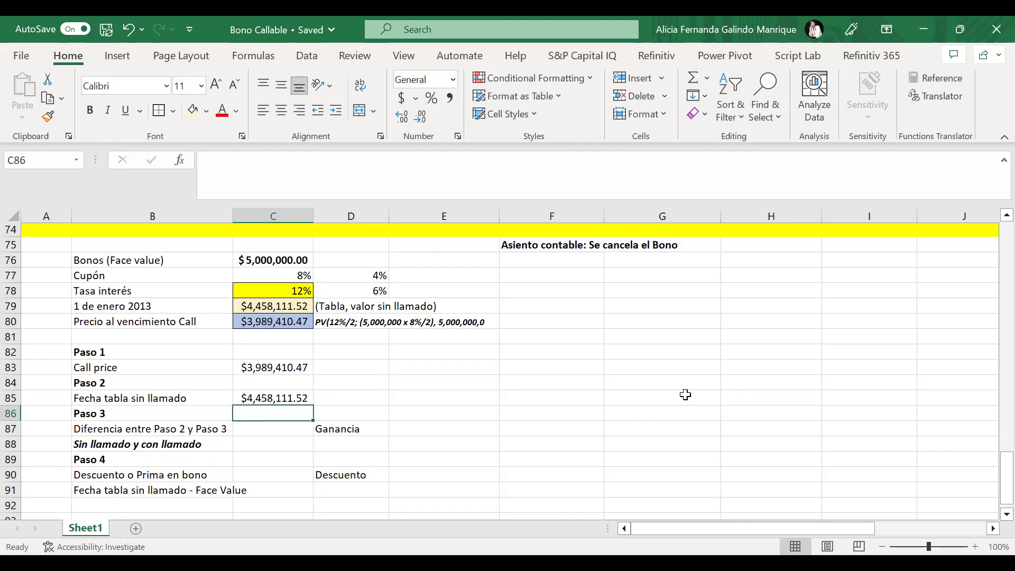
Step: Fill in the Paso 3 difference in C87 with the formula =C85-C83
key(Down)
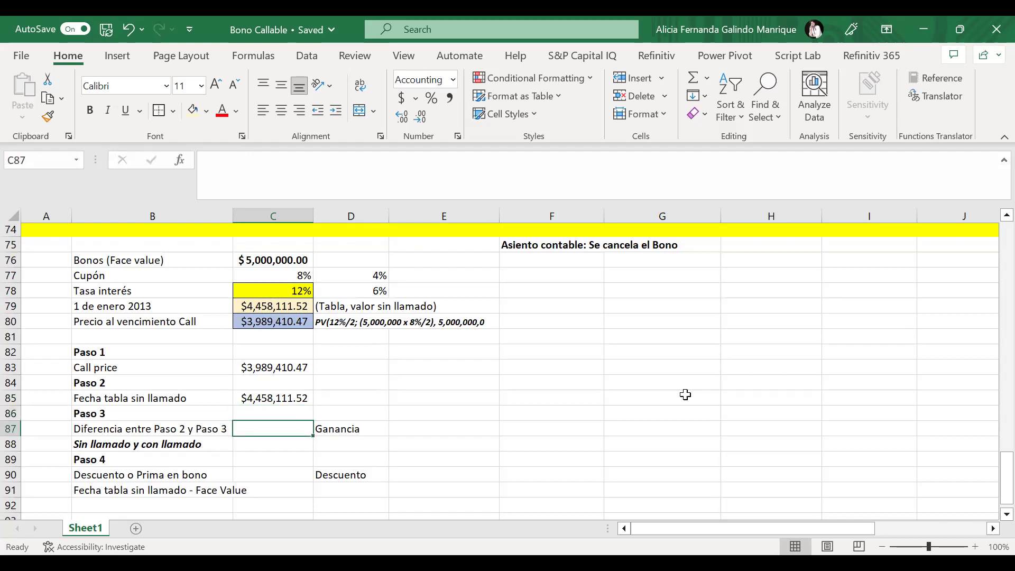
text(=)
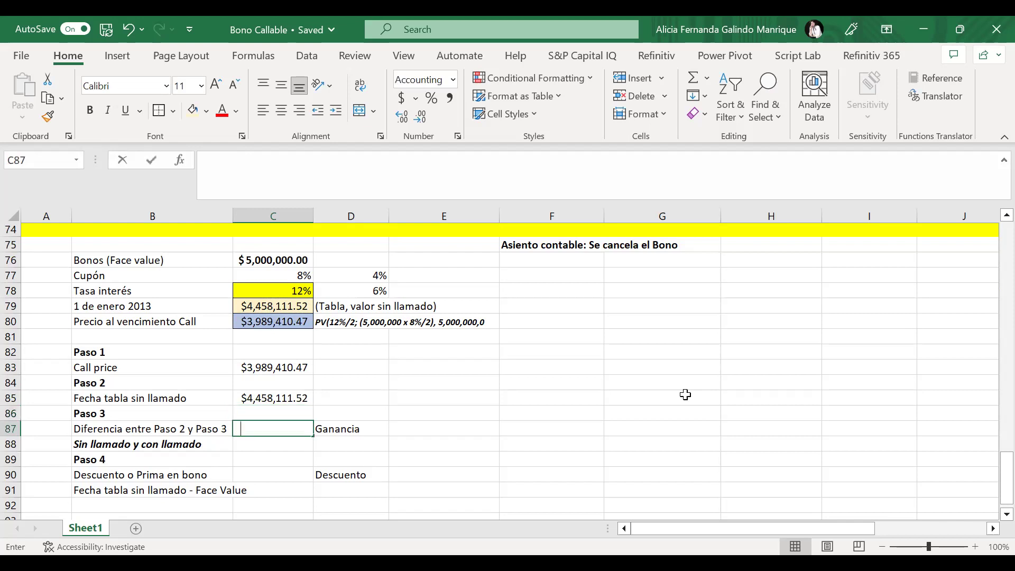
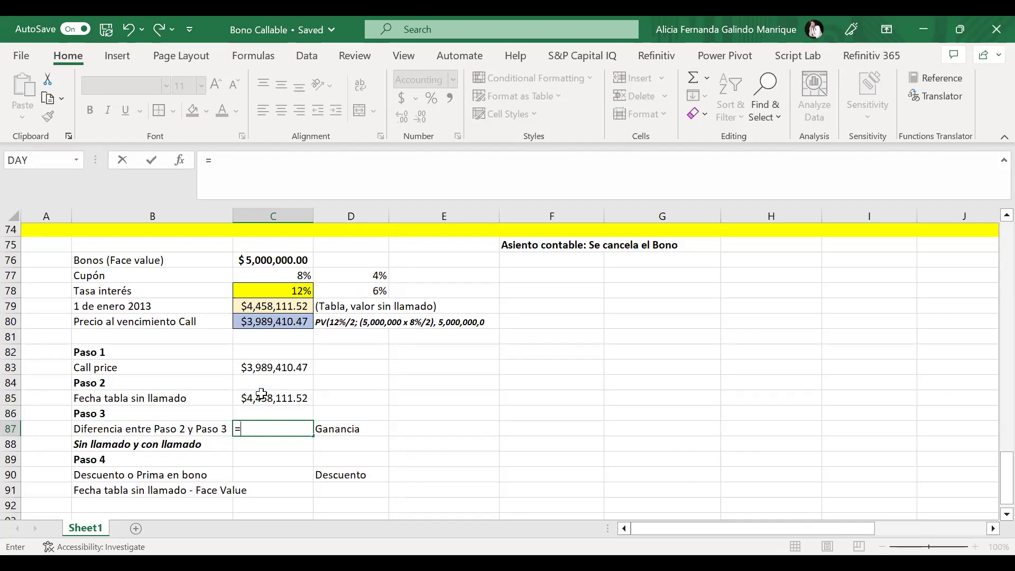
click(283, 401)
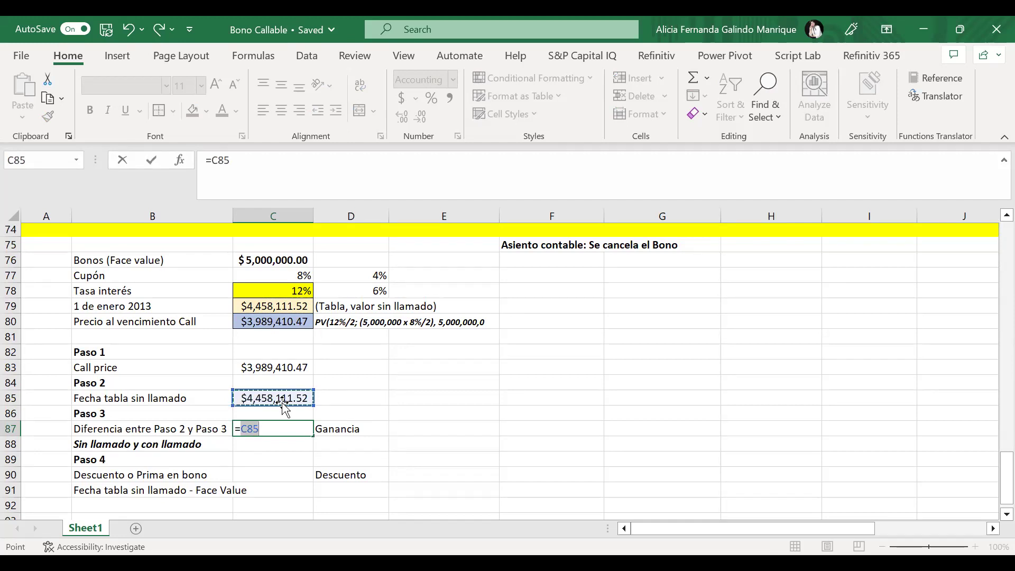
text(-)
click(271, 365)
key(Return)
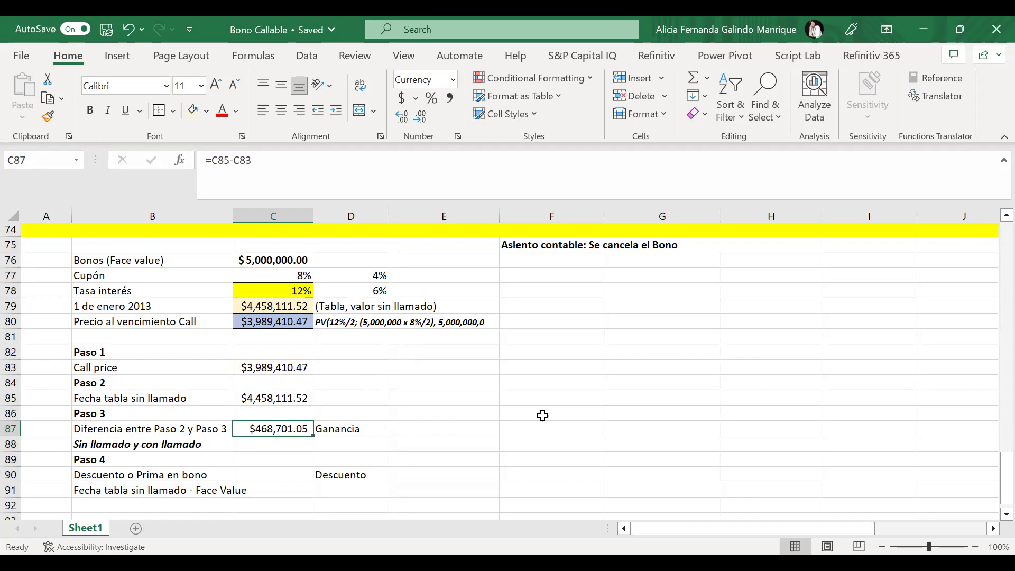
Step: Clear the Ganancia label in D87 beside the Paso 3 difference
click(363, 428)
key(BackSpace)
key(Return)
Step: Enter the note "Pagar anticipadamente" in D83 beside the call price and format it bold and italic
key(Up)
key(Up)
key(Up)
key(Up)
key(Up)
key(Up)
key(Down)
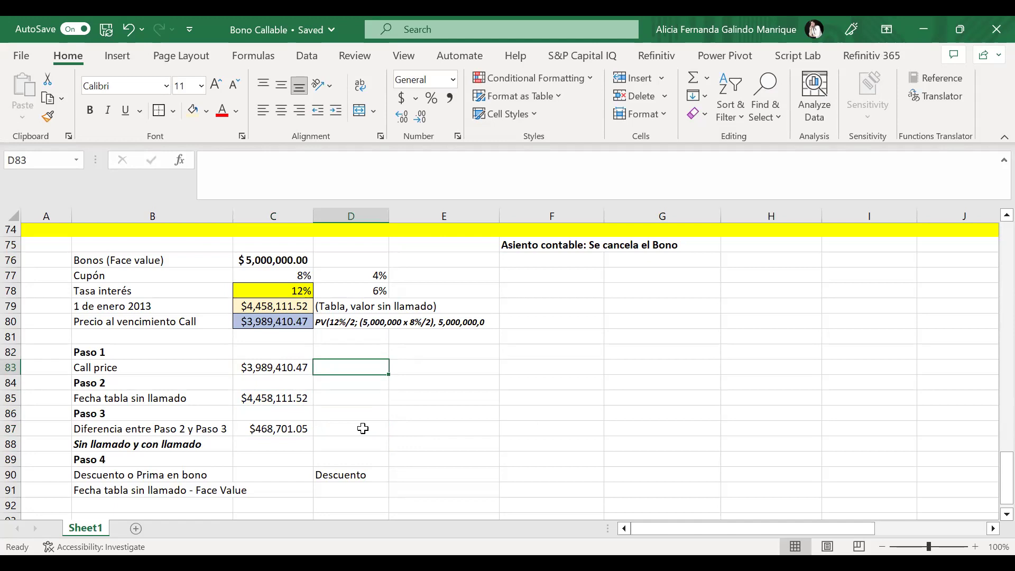
text(Pag)
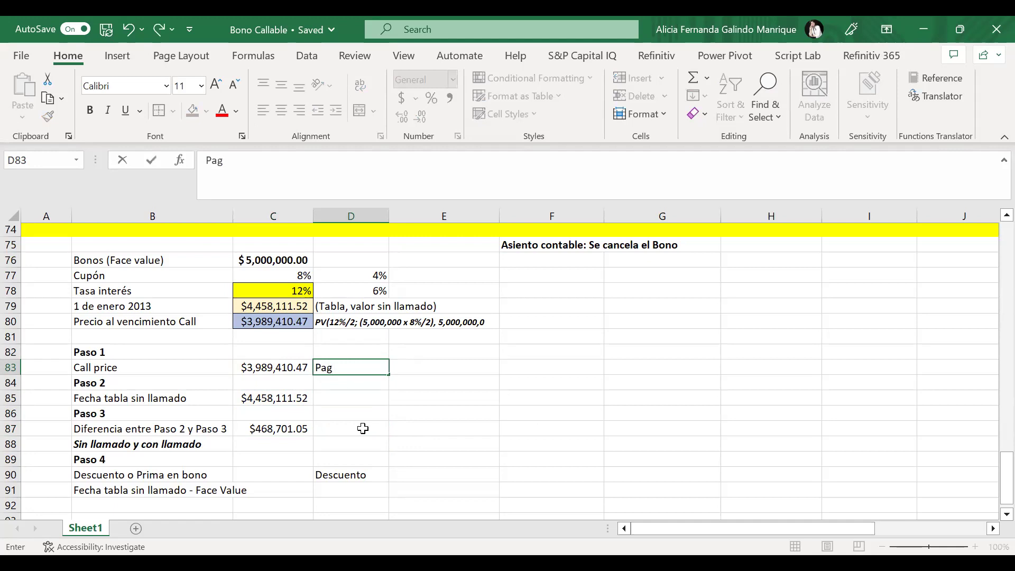
text(ar anticipadamente)
key(Return)
key(Up)
key(ctrl+b)
key(ctrl+i)
key(Down)
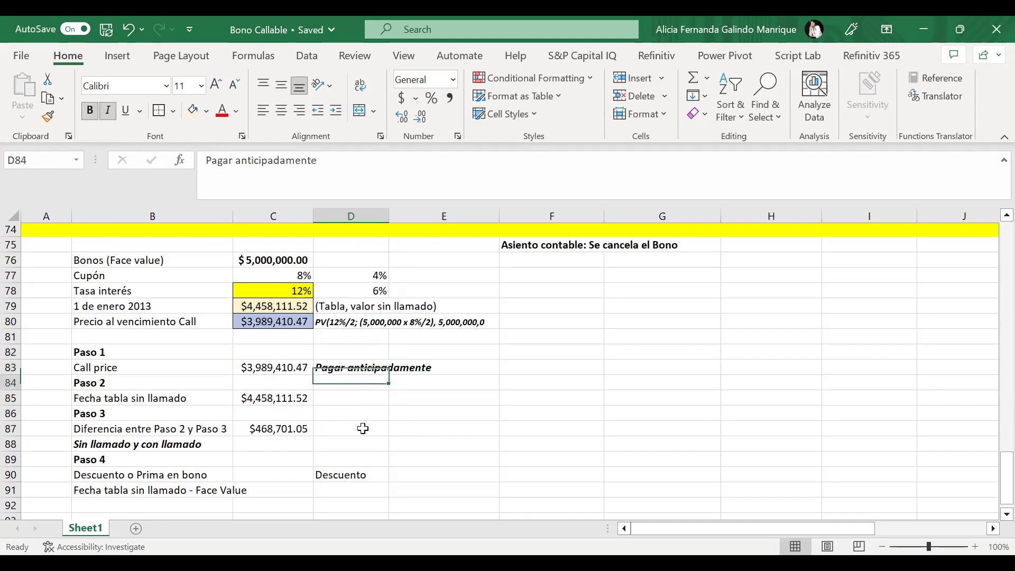
Step: Compare the call price, the table value without the call and their difference in C83, C85 and C87
key(Down)
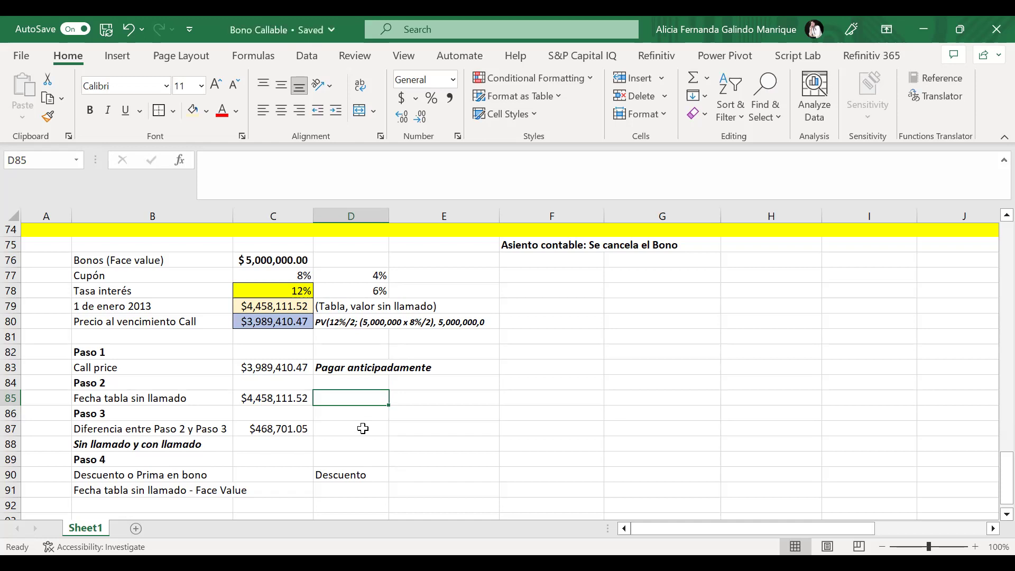
key(Down)
key(Down)
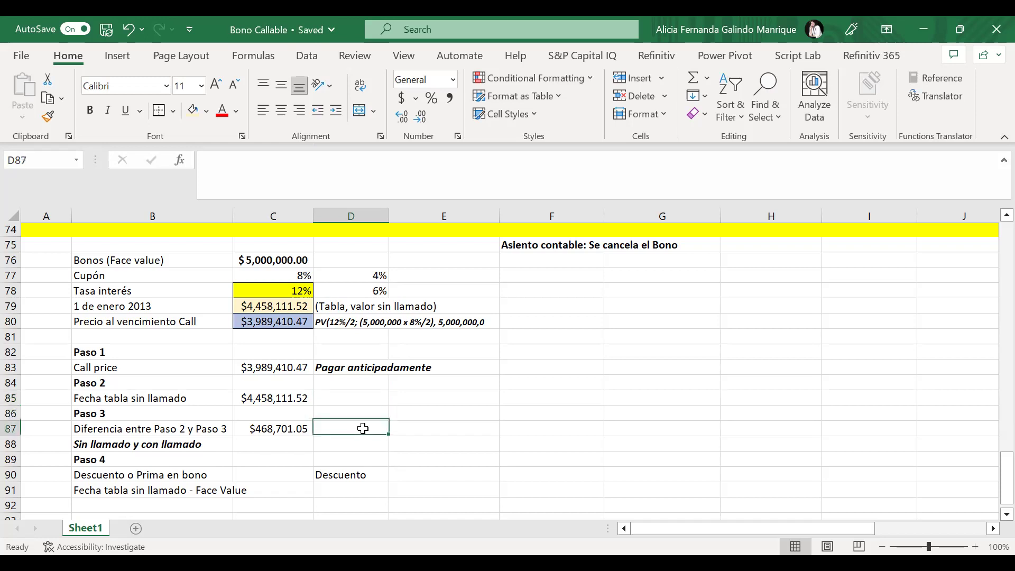
key(Left)
key(Up)
key(Up)
key(Up)
key(Up)
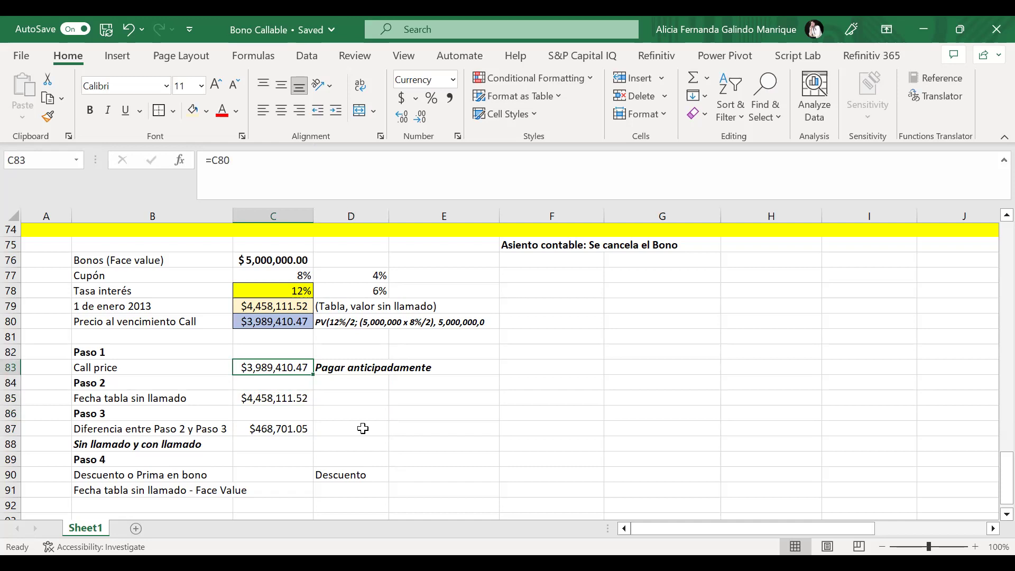
key(Down)
key(Down)
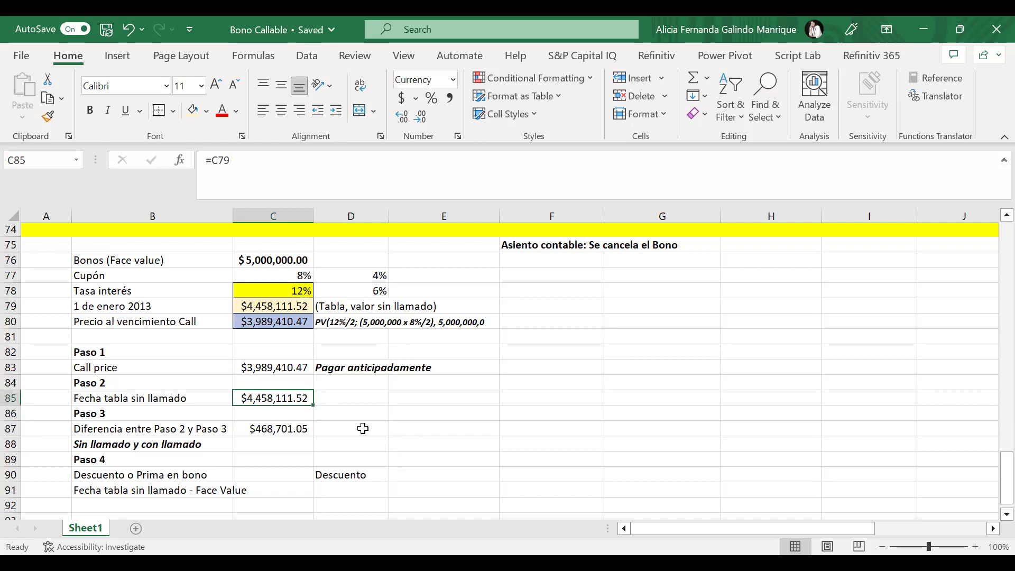
key(Down)
key(Down)
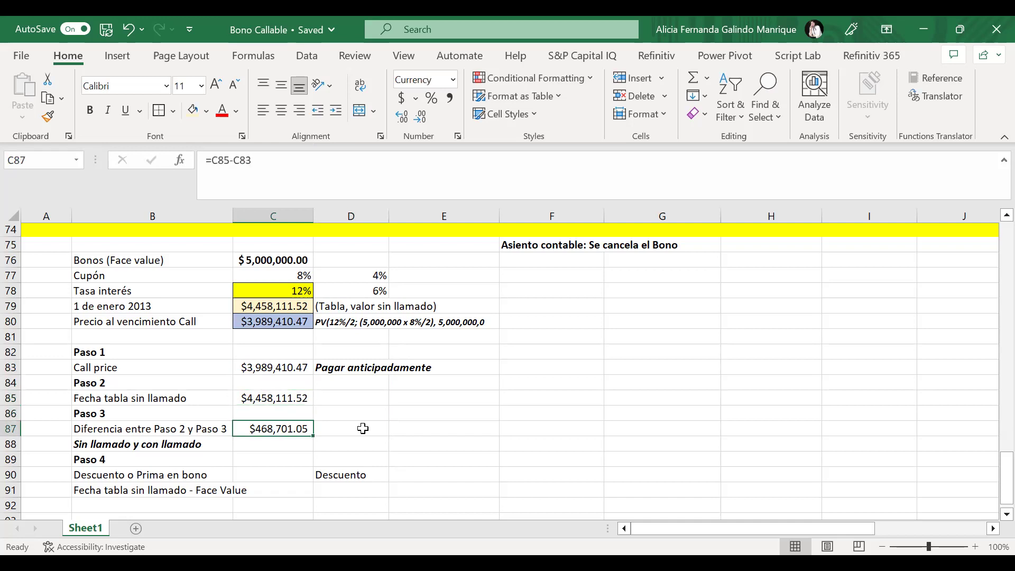
Step: Label the Paso 3 difference as "Ganancia" in D87, formatted in bold
click(363, 429)
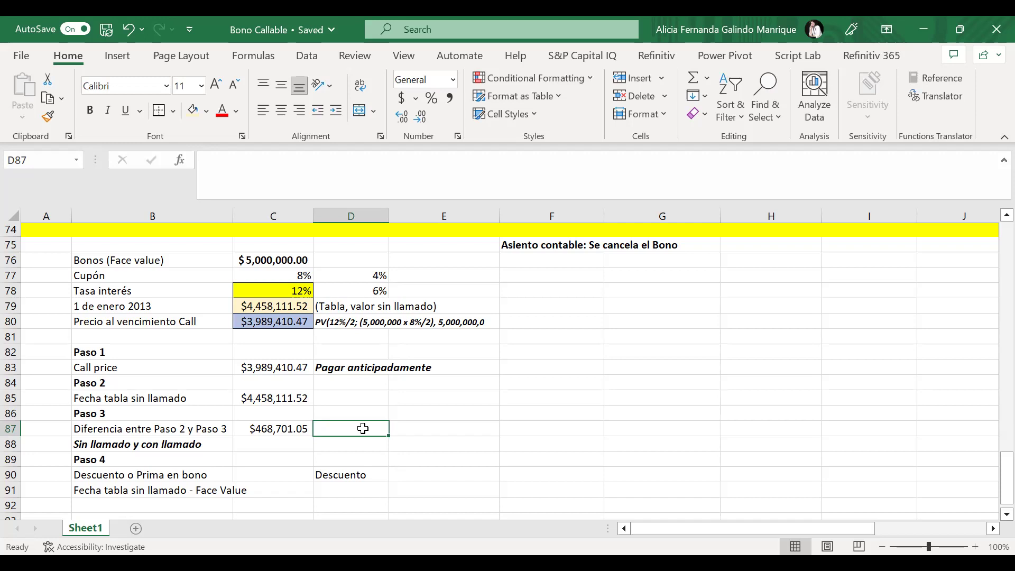
text(a)
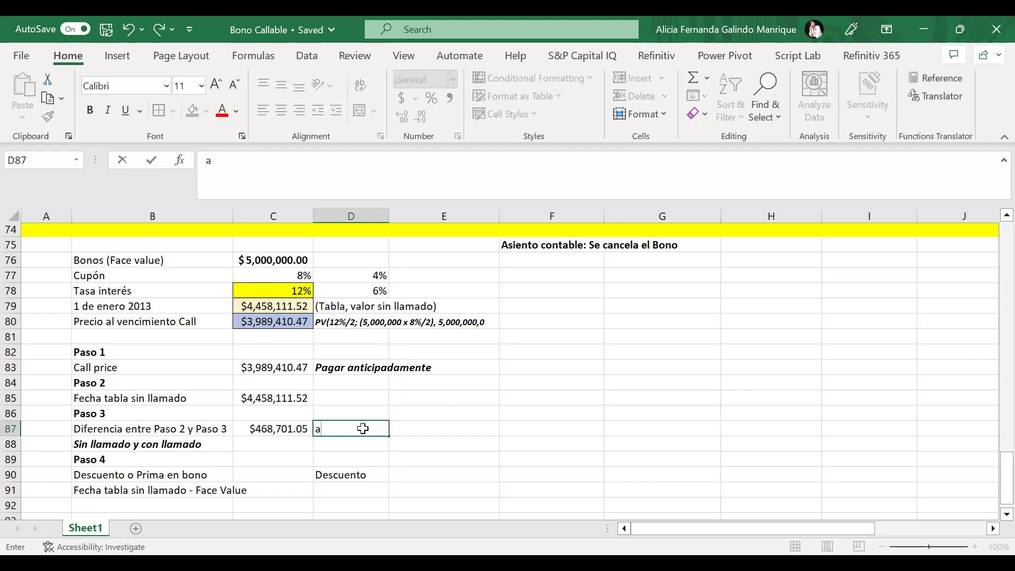
key(Escape)
key(ctrl+b)
click(398, 402)
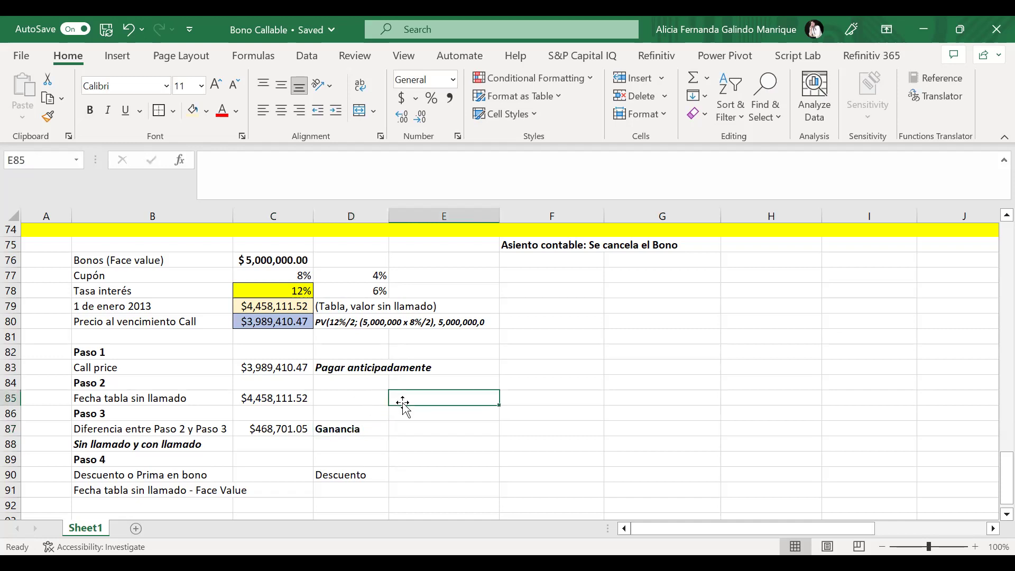
Step: Fill in the Paso 4 bond discount or premium in C90 with the formula =C85-C76
click(281, 367)
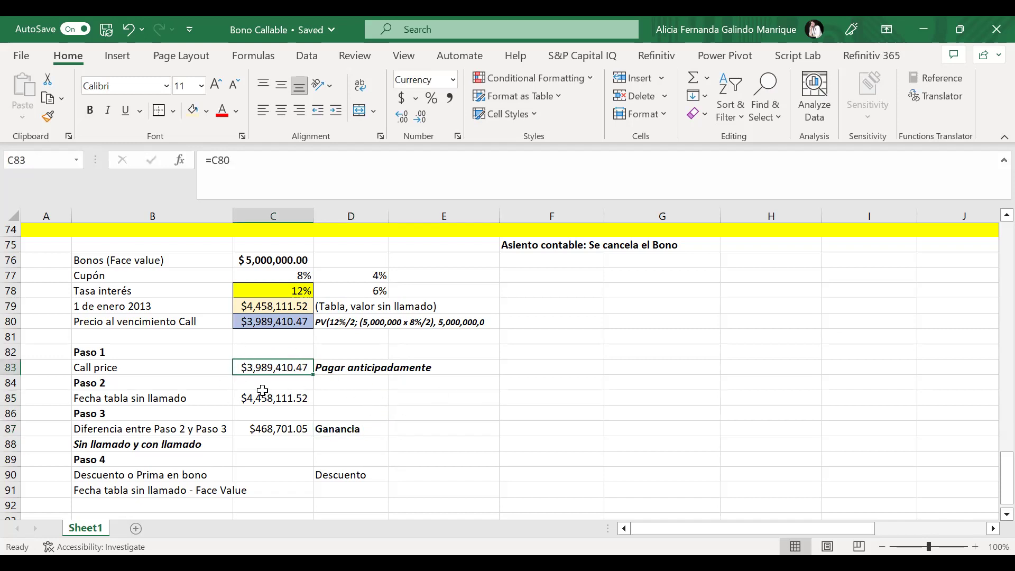
click(269, 291)
click(277, 368)
click(296, 402)
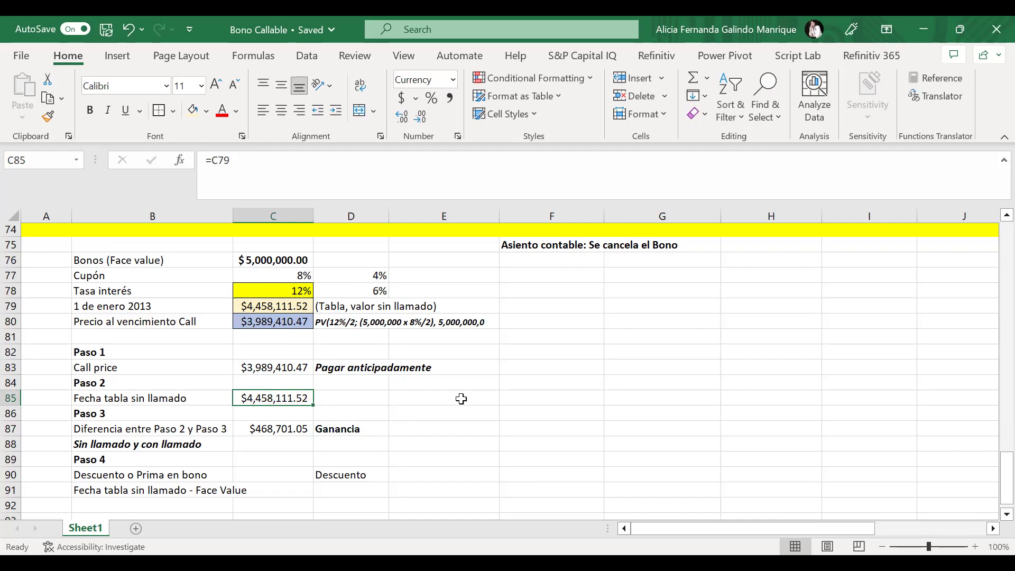
key(Down)
key(Down)
key(Down)
key(Down)
key(Down)
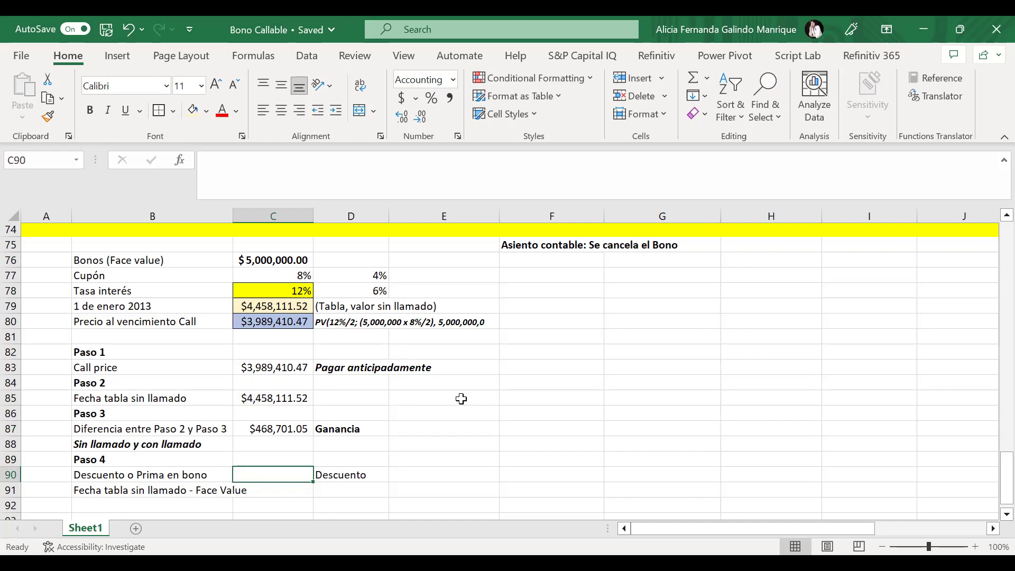
text(=)
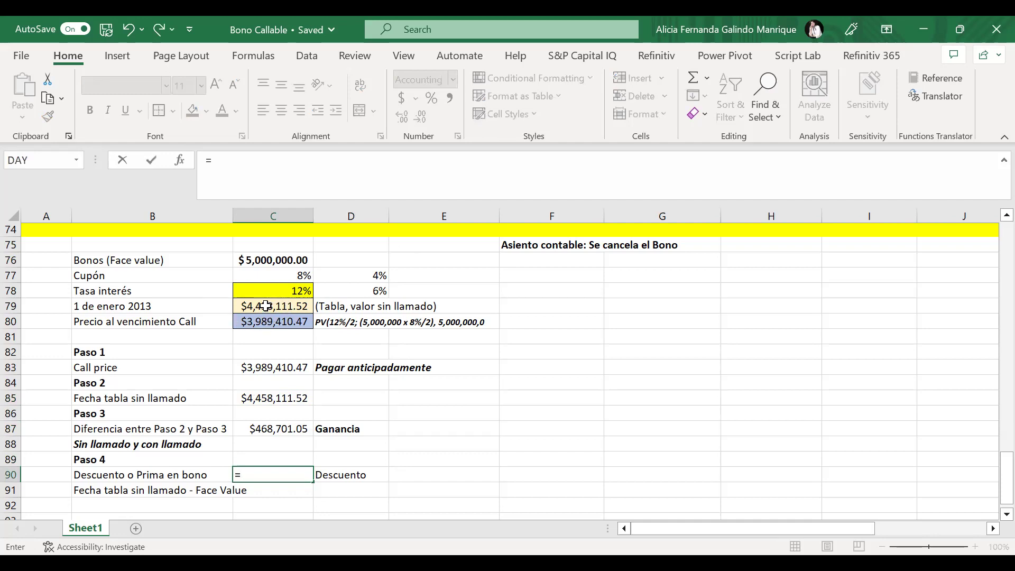
click(279, 397)
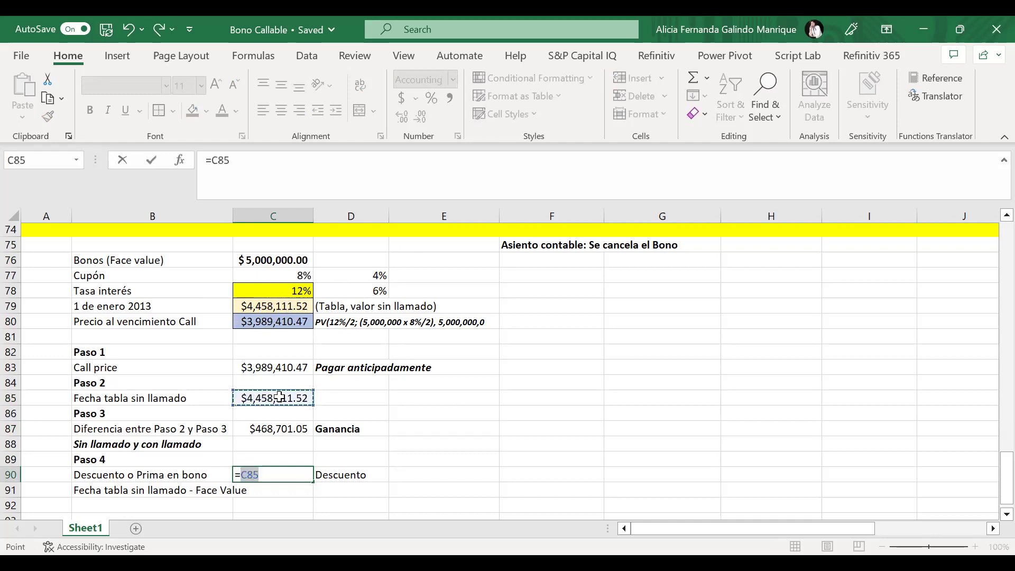
text(-)
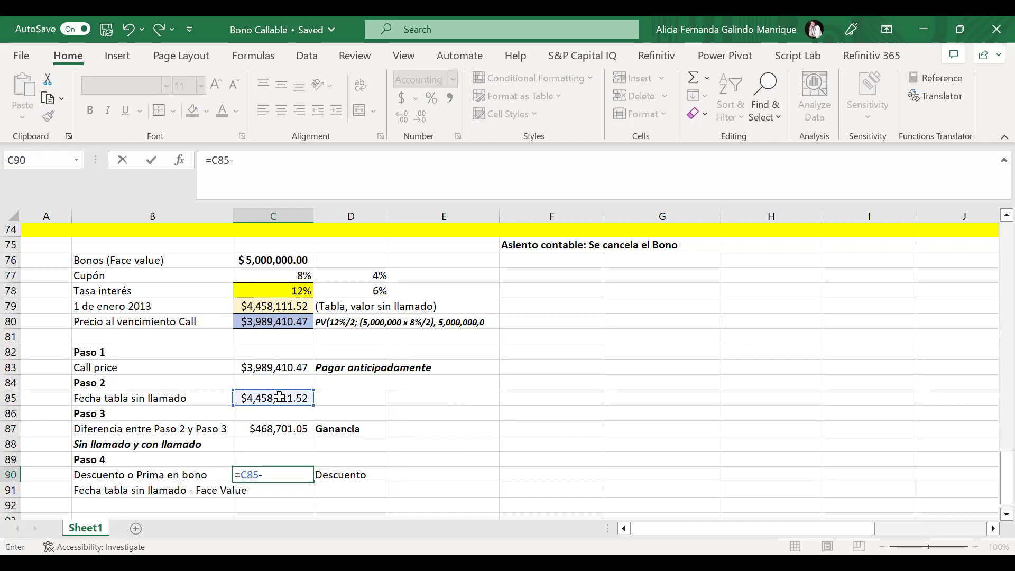
click(286, 257)
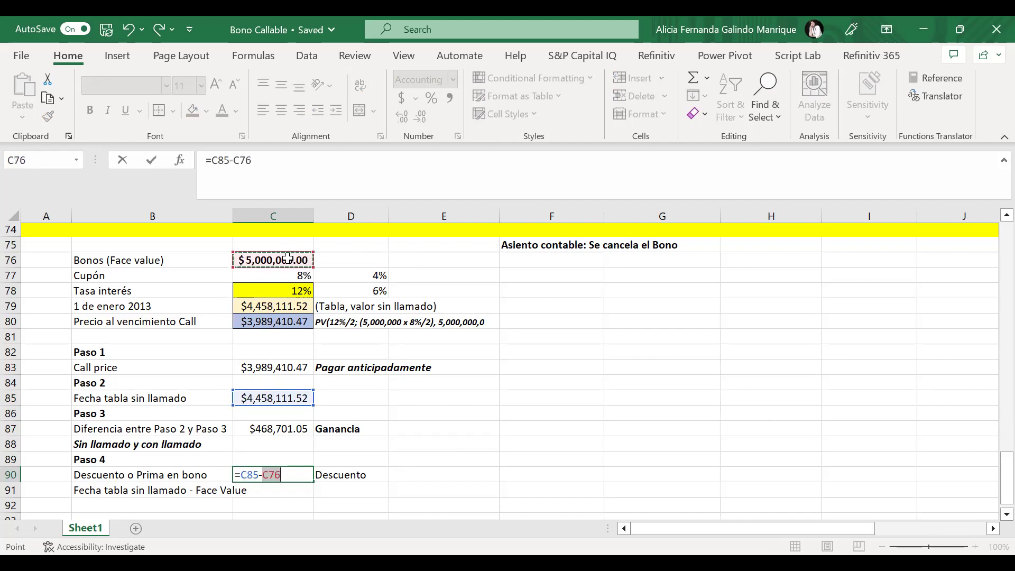
key(Return)
key(Up)
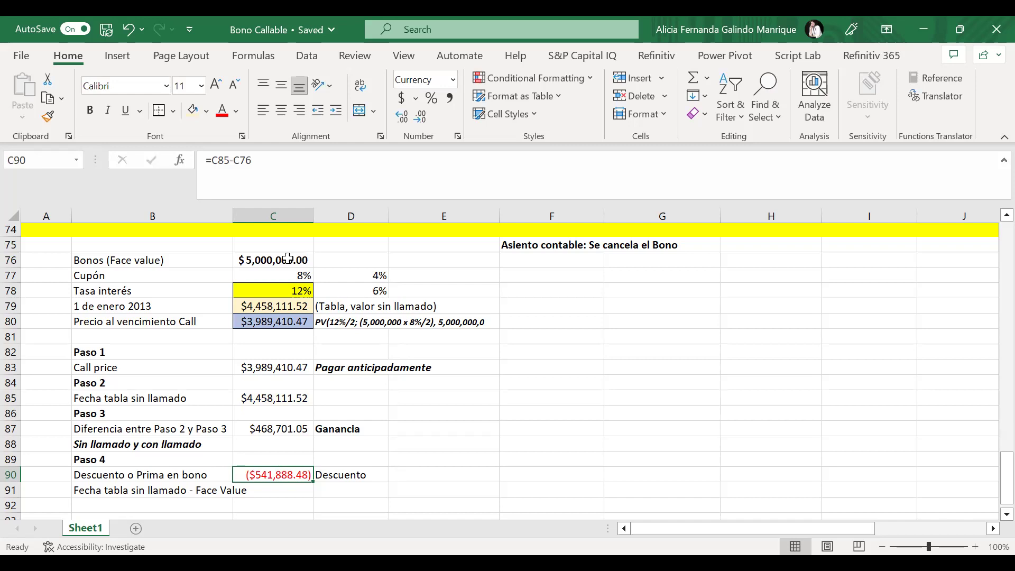
Step: Replace the label in D90 with "Descuento (negativo = descuento/ + = prima)"
click(360, 475)
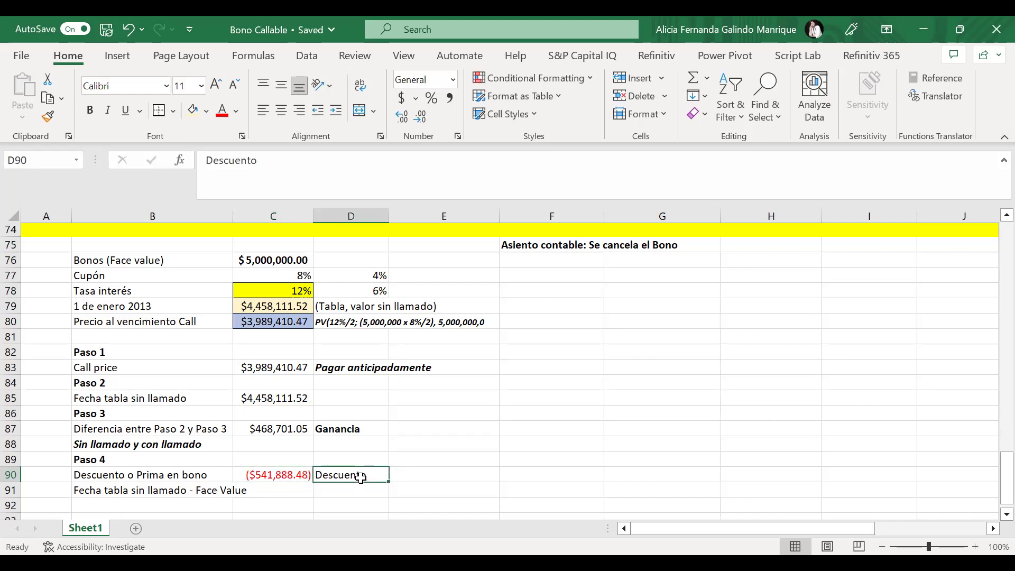
drag(293, 275, 294, 290)
click(370, 474)
key(BackSpace)
key(Return)
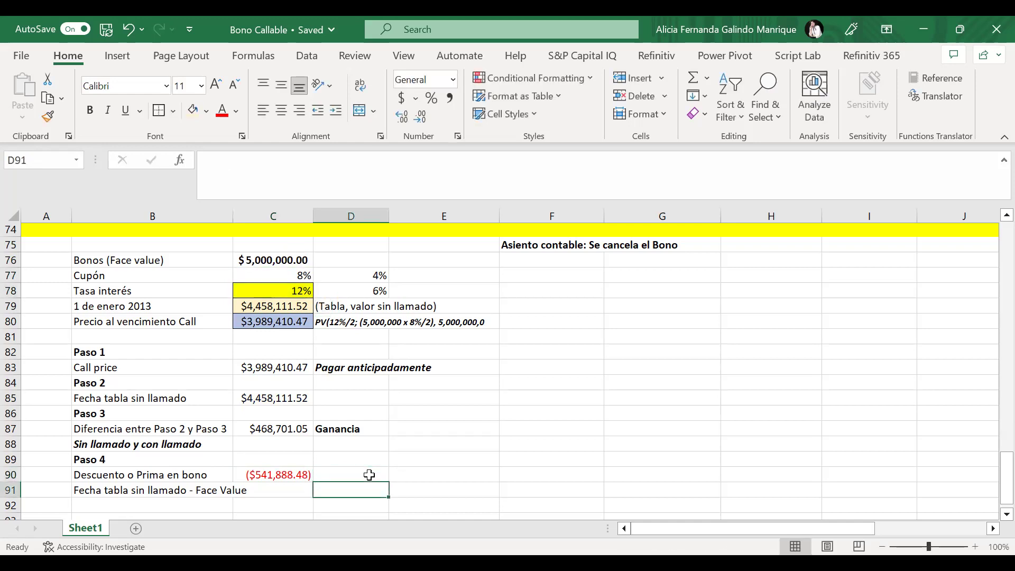
click(370, 475)
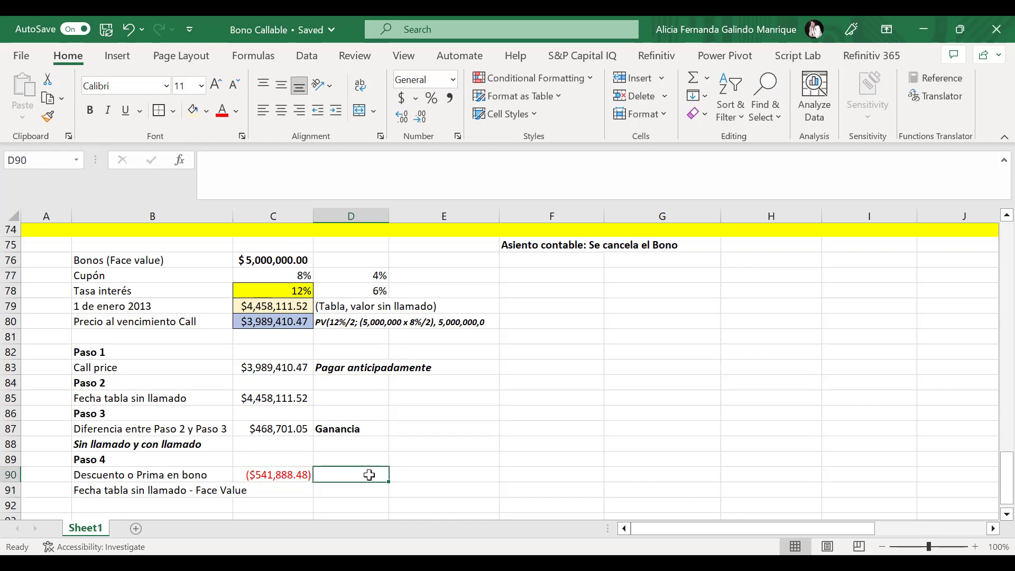
text(Des)
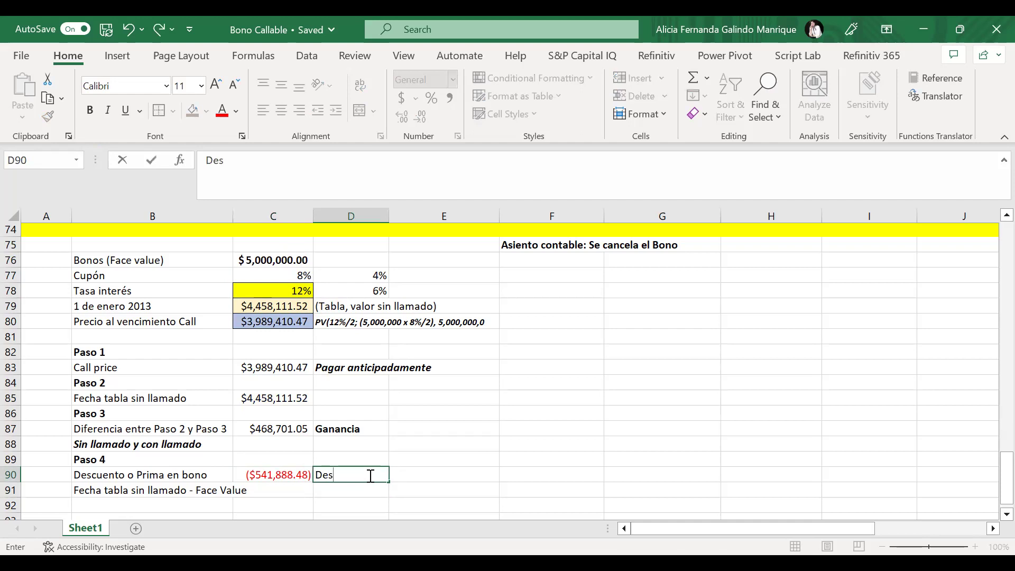
text(cuento (negativo = descuento/)
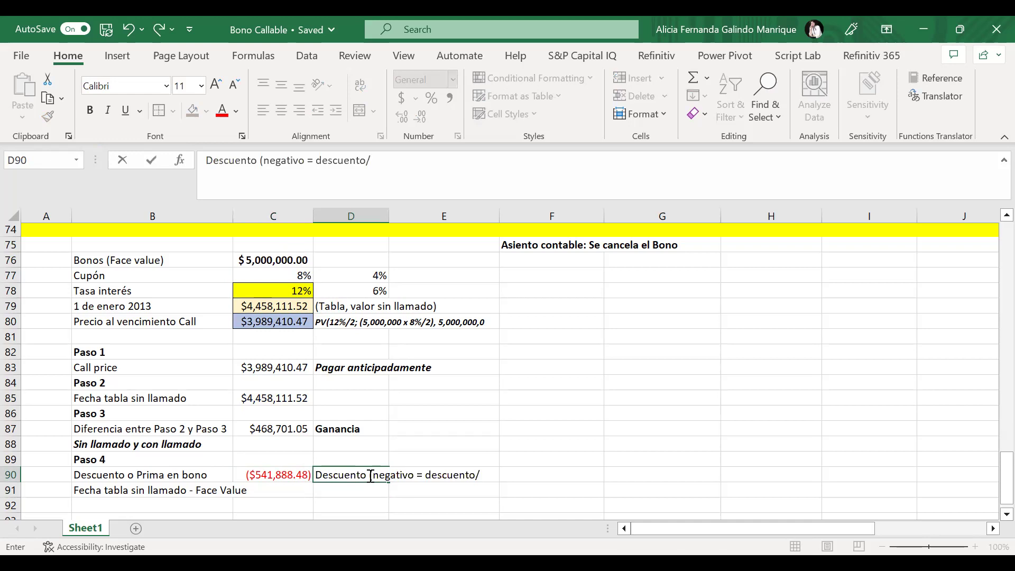
text(+ = prima))
key(ctrl+Return)
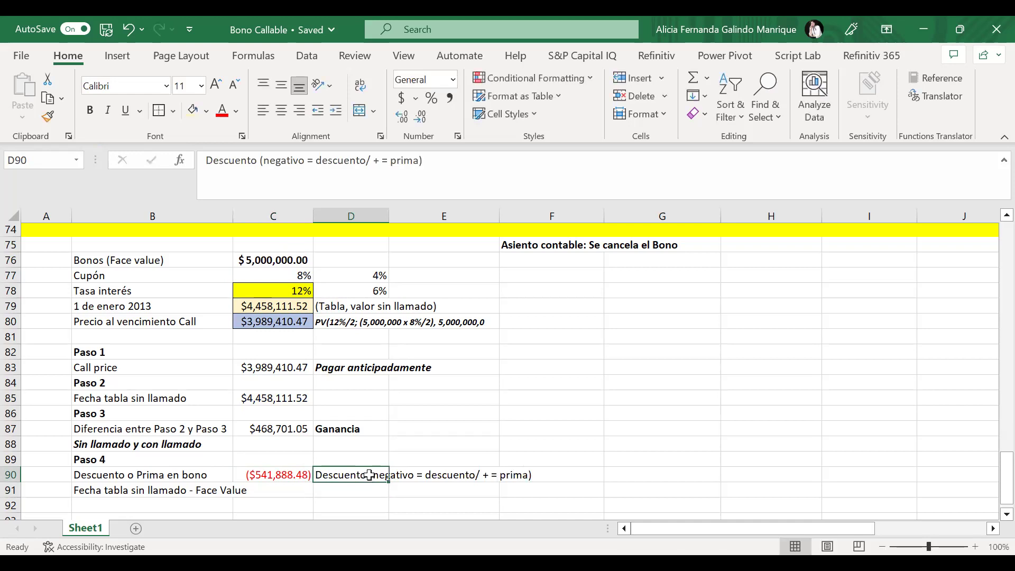
Step: Highlight the Paso 3 and Paso 4 results in C87 and C90 with a light cream fill and an outline border
click(279, 427)
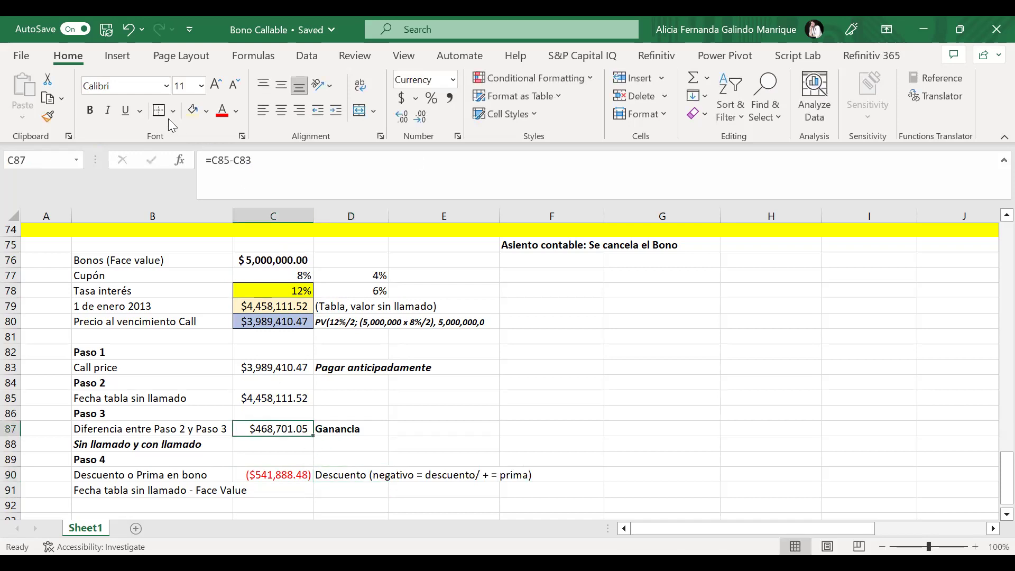
click(190, 111)
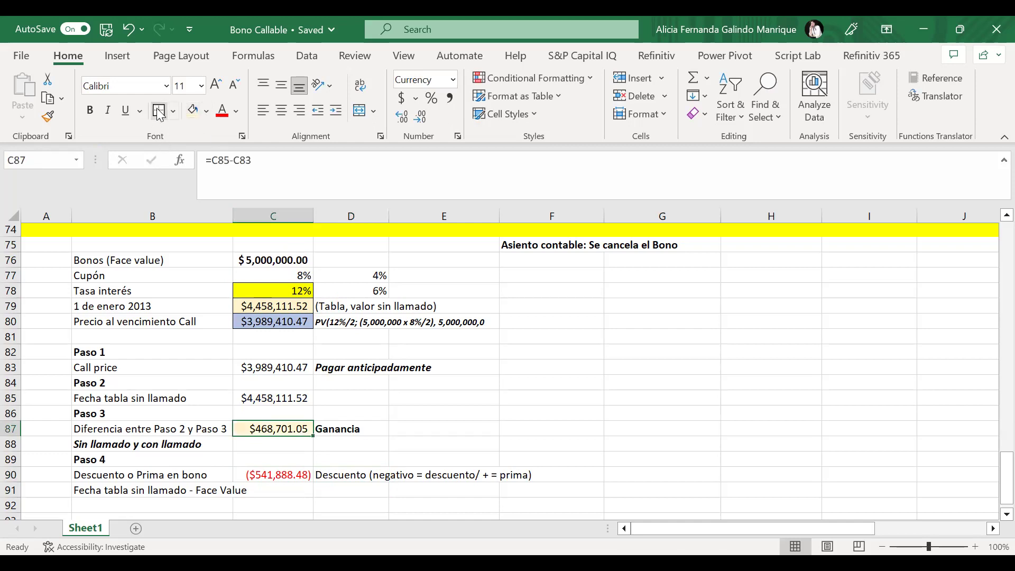
key(Down)
key(Down)
key(Down)
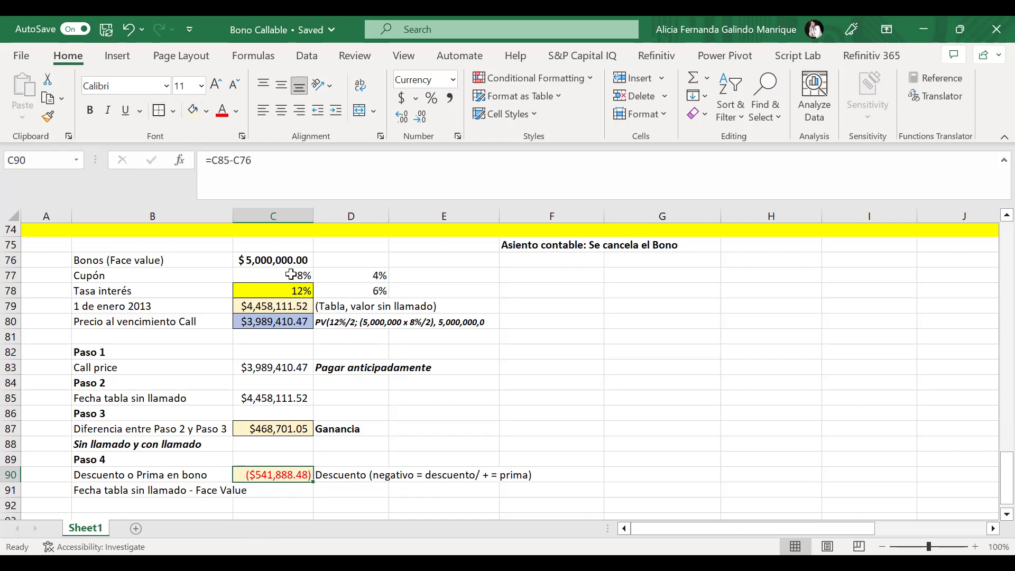
click(257, 274)
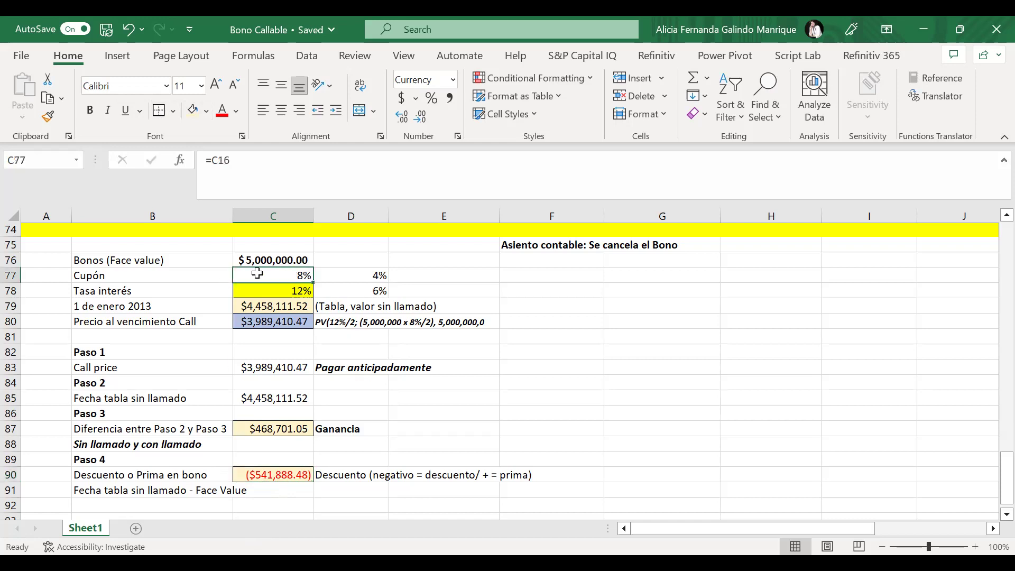
click(294, 289)
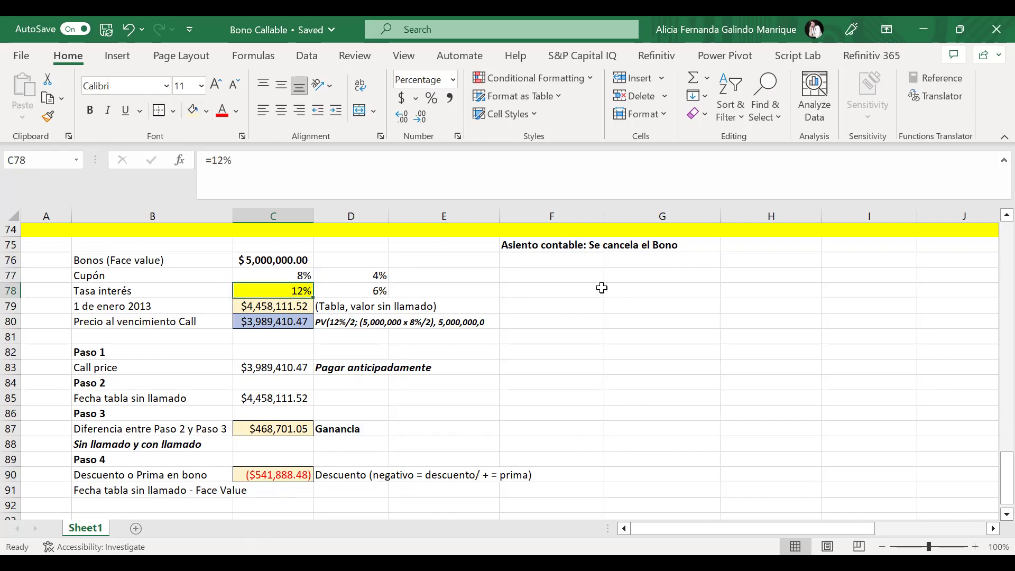
Step: Enter the bold heading "Registro 1 Emisión" in F77 under the journal entry title
scroll(603, 287, right, 1)
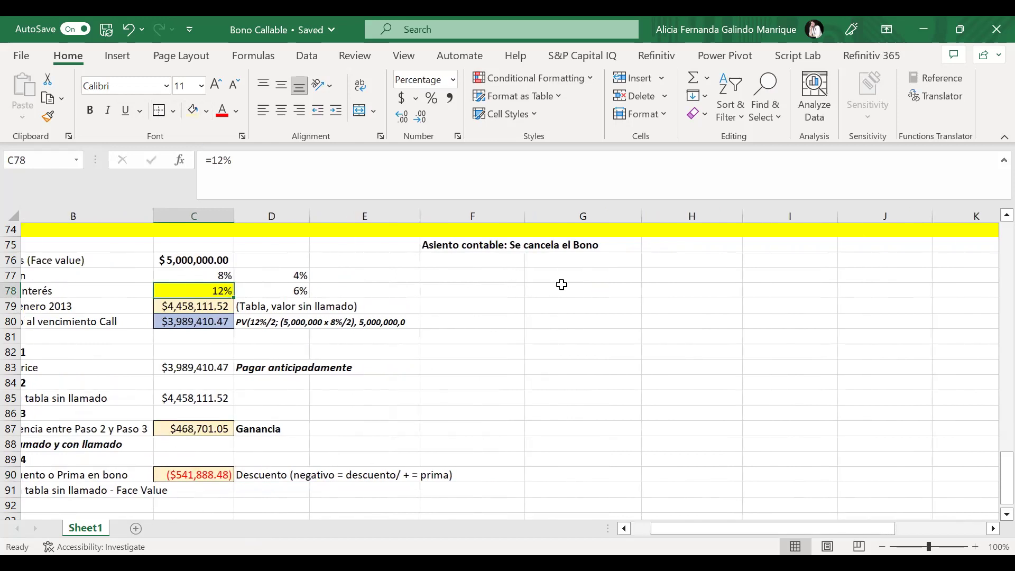
click(503, 278)
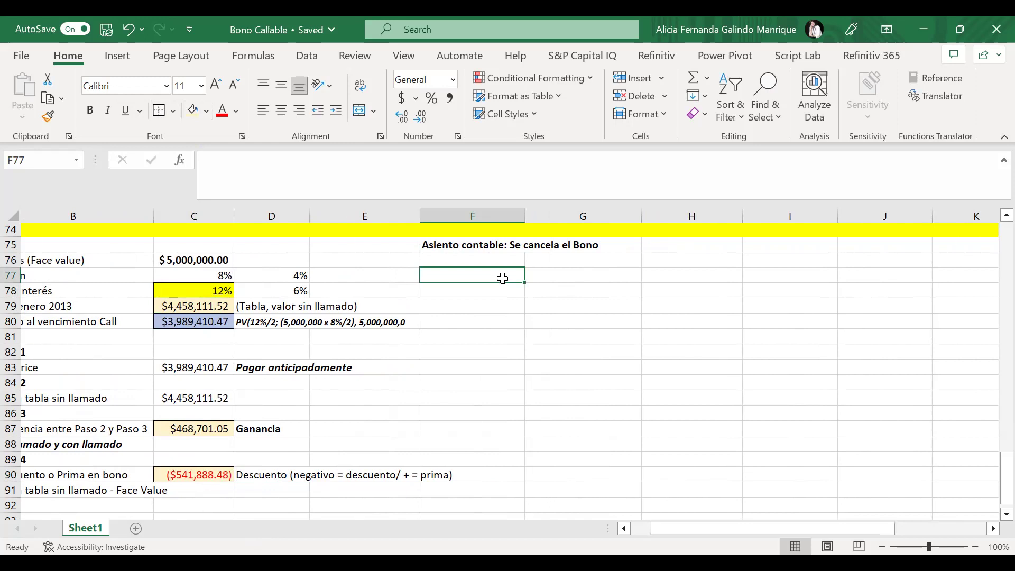
text(Reg)
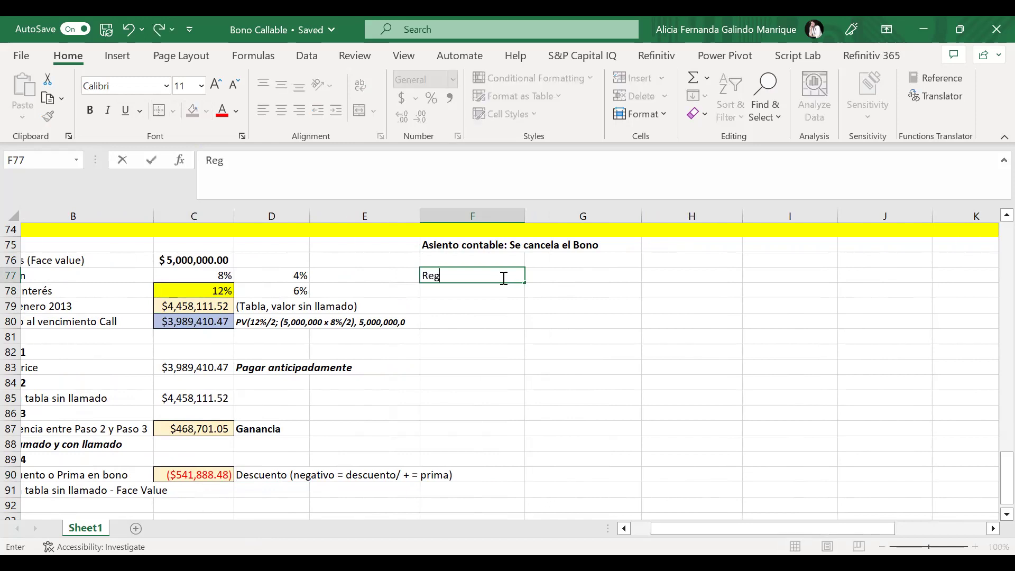
text(istro 1 Emisión)
key(ctrl+Return)
key(ctrl+b)
Step: Enter the issuance entry's account names: "Efectivo" in G78, "Descuento s/bonos" in G79 and "Bonos" in H80
key(Down)
key(Right)
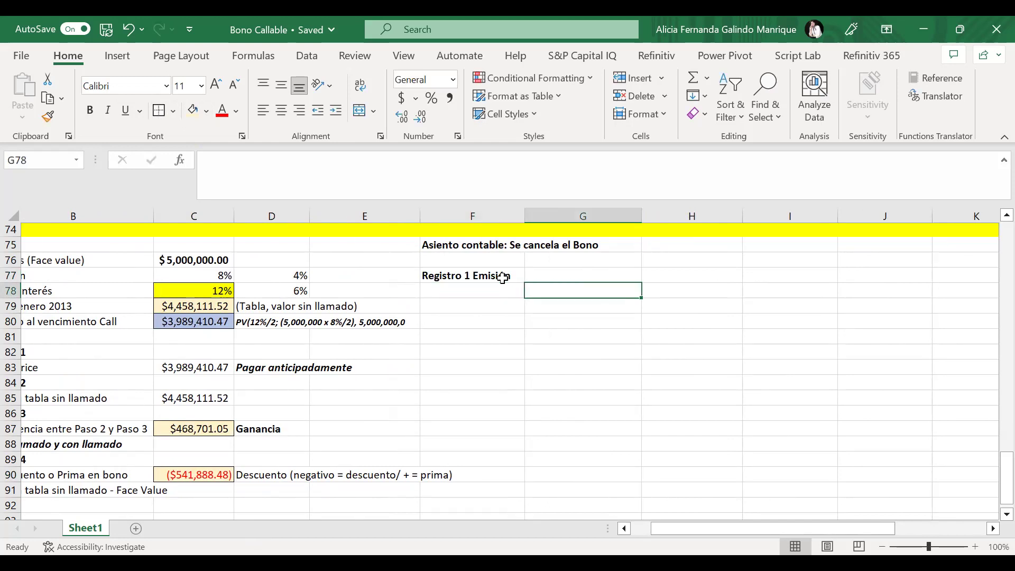
text(Efec)
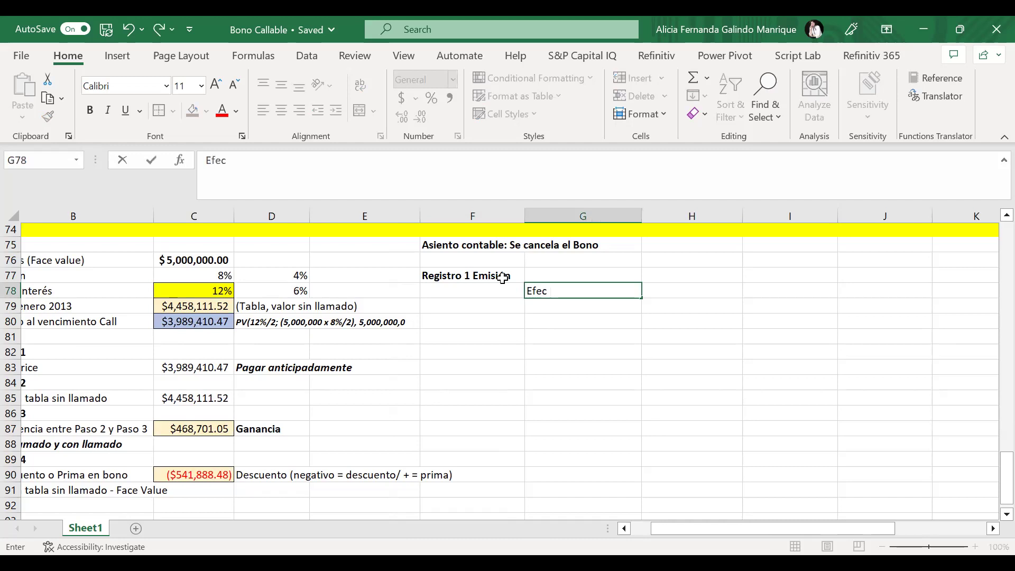
text(tivo)
key(Return)
text(Descuento s/)
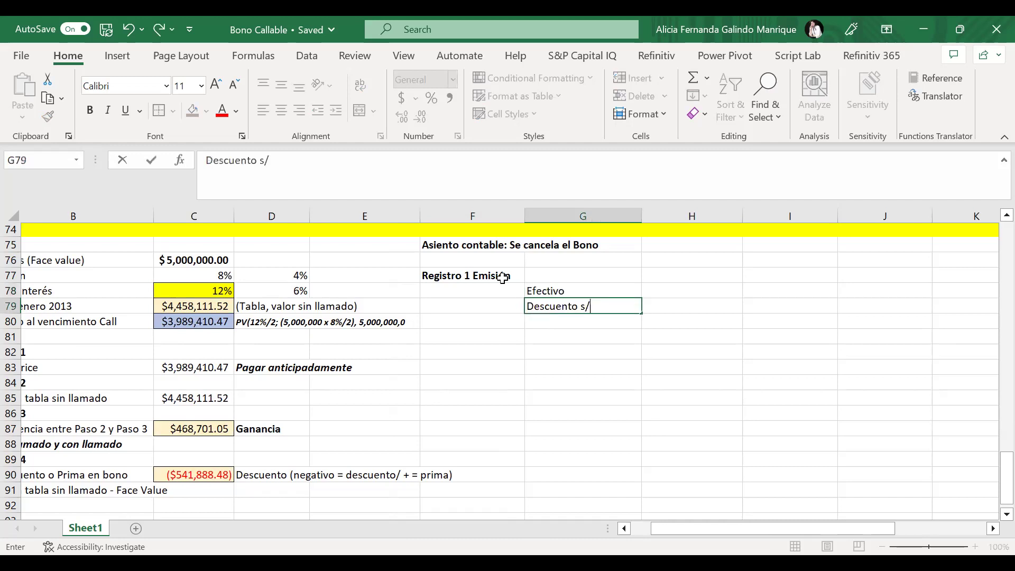
text(bonos)
key(Return)
key(Right)
text(Bono)
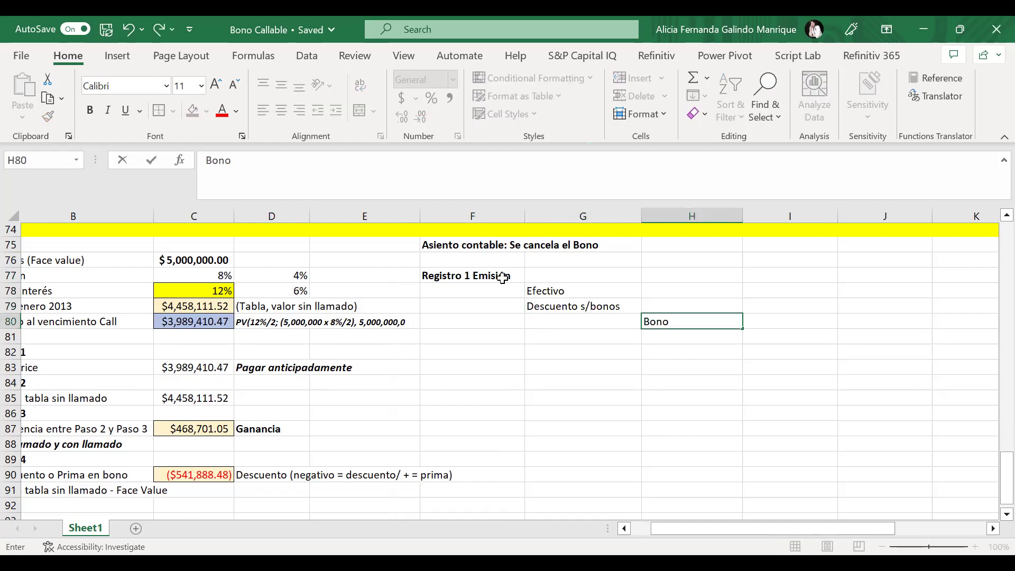
text(s)
Step: Fill in the Bonos credit in I80 with the formula =C76, formatted in bold
key(Right)
text(=)
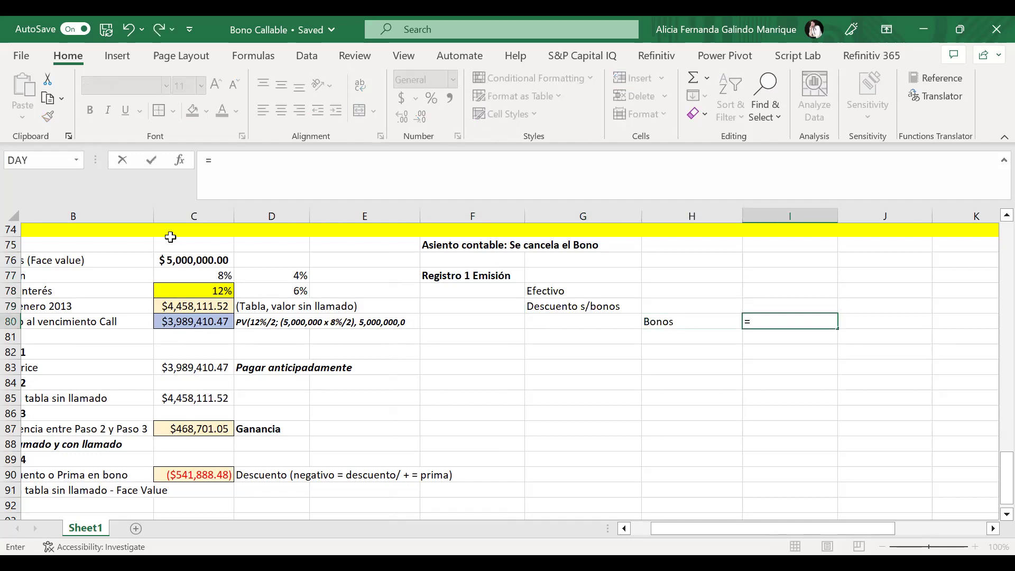
click(205, 260)
key(Return)
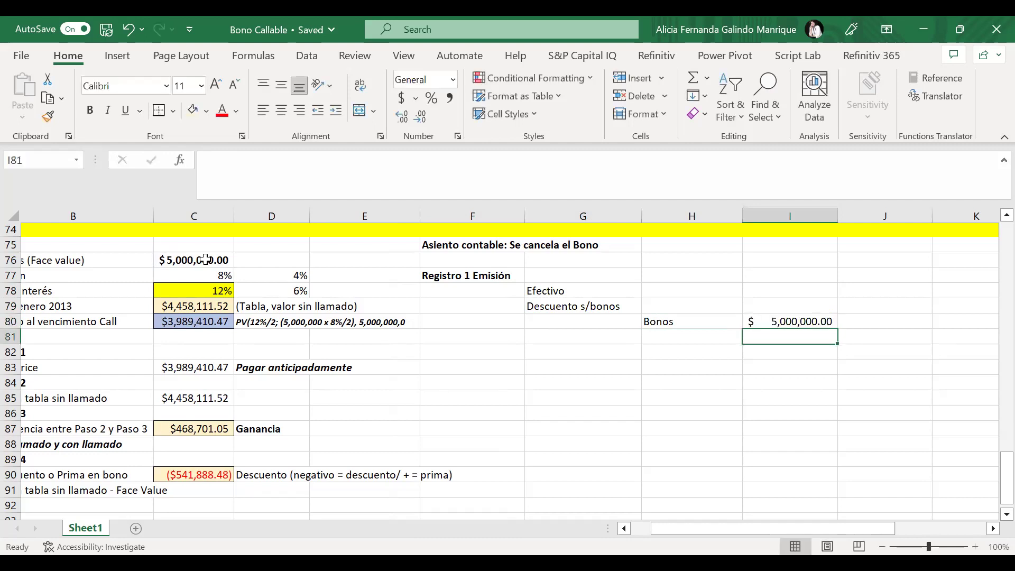
key(Up)
key(ctrl+b)
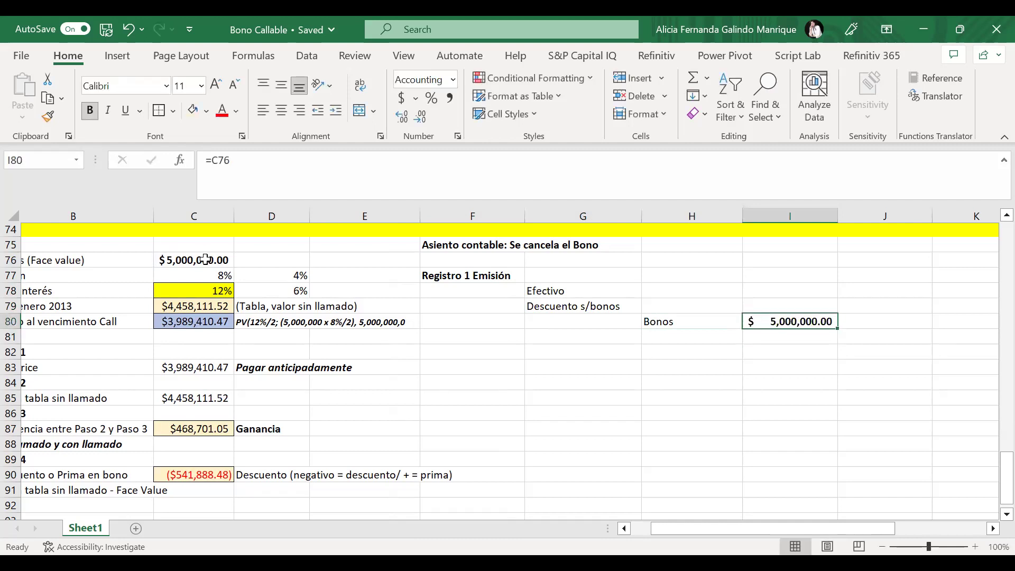
Step: Add the italic note "fv, vn, bono al vencimiento" in J80 beside the Bonos amount
key(Right)
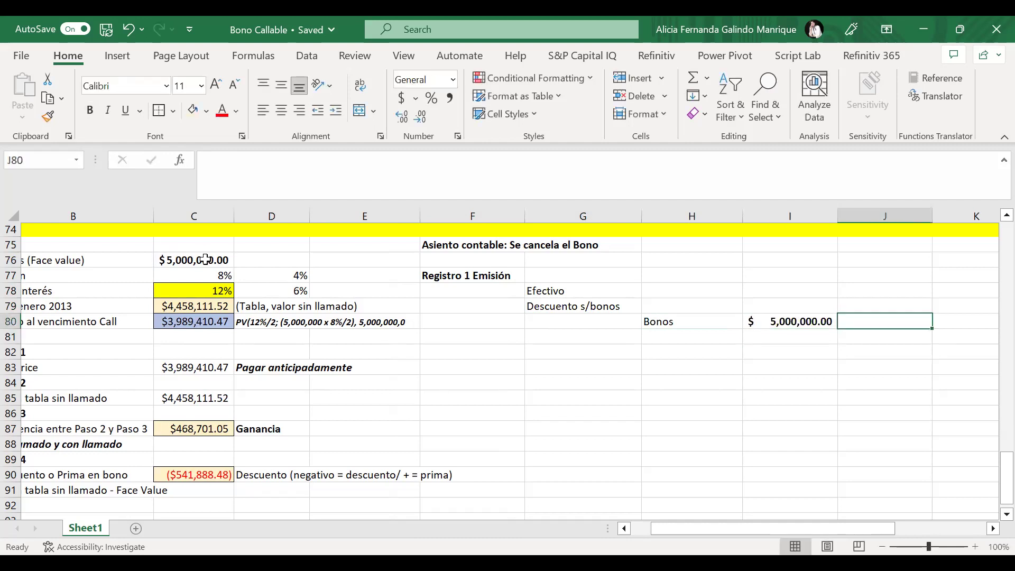
text(f)
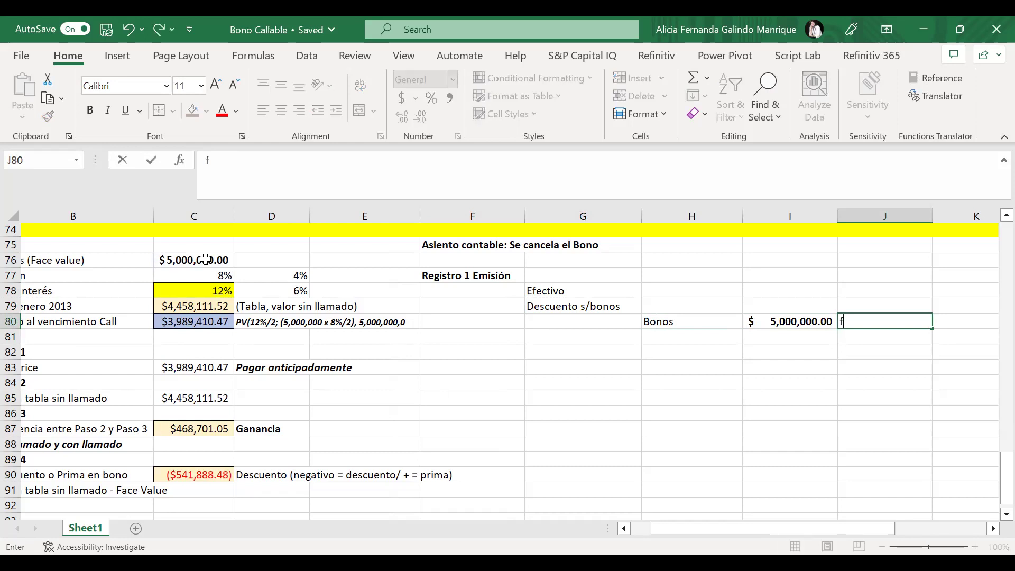
text(v, vn)
text(, bono al vencimiento)
key(ctrl+Return)
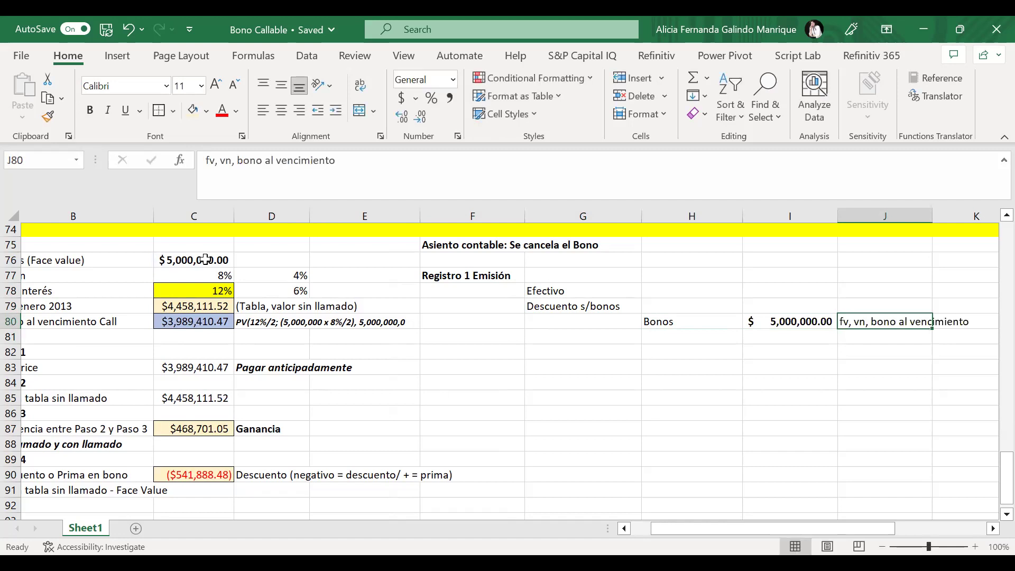
key(ctrl+i)
Step: Fill in the Efectivo debit in H78 with the formula =F25, linking it to the amortization table's initial bond value
key(Left)
key(Left)
key(Left)
key(Up)
key(Up)
key(Right)
text(=)
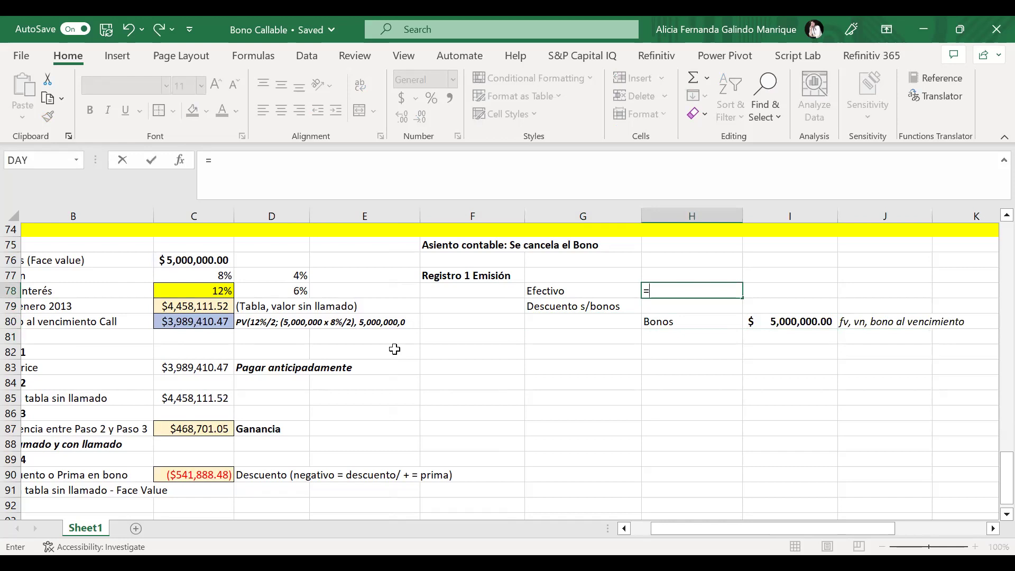
scroll(395, 349, up, 17)
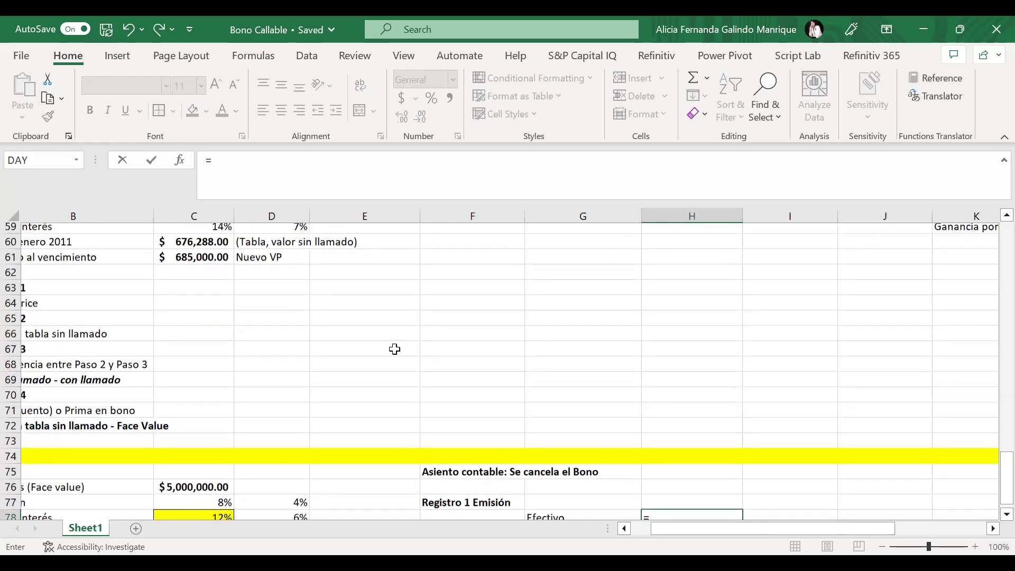
click(489, 290)
key(Return)
key(Down)
key(Down)
key(Down)
key(Up)
key(Up)
key(Up)
key(Up)
Step: Add the note "(VP)" in I78 and make the Efectivo amount in H78 bold
key(Right)
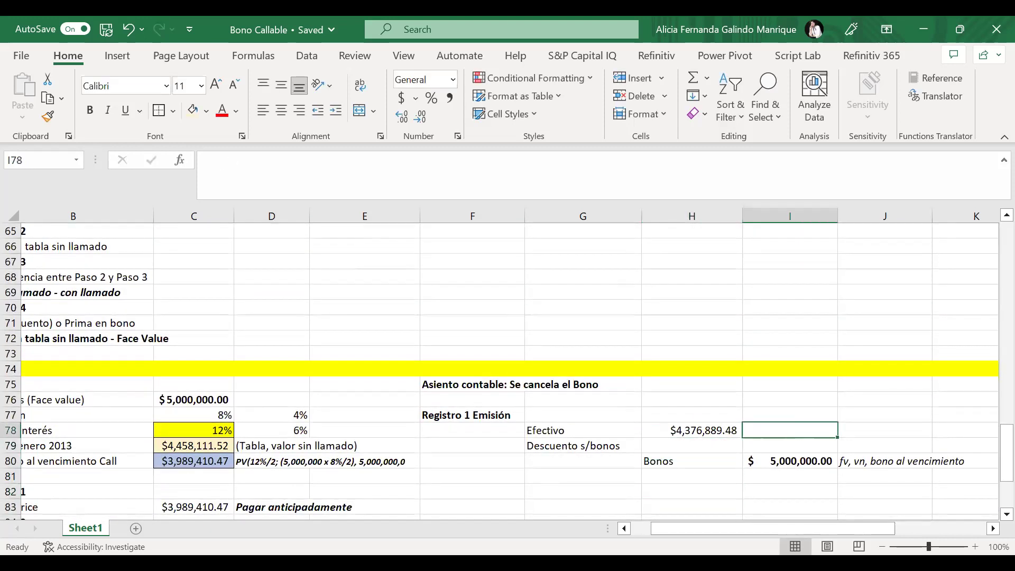
text(()
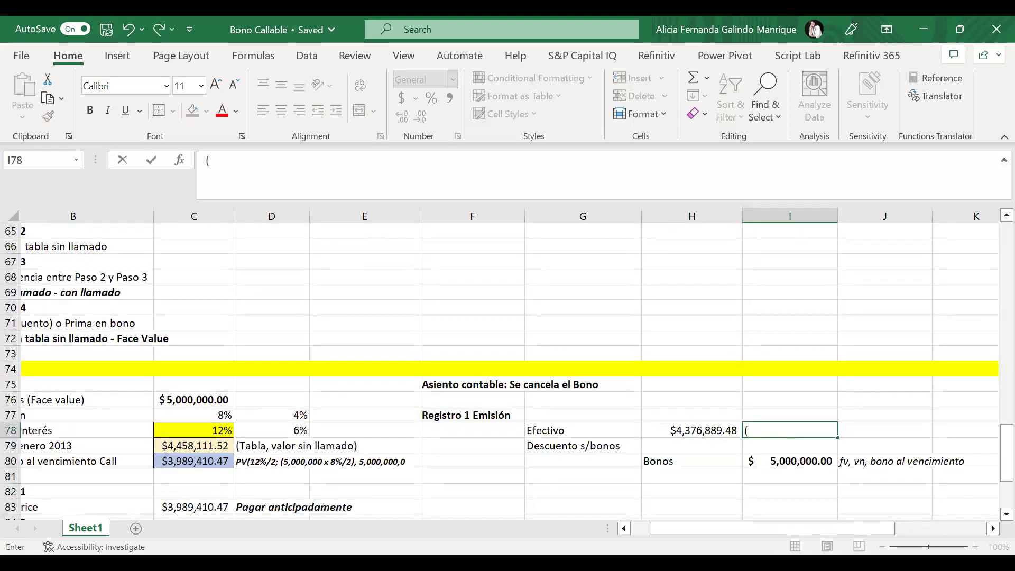
text(VP))
key(Left)
key(ctrl+b)
Step: Calculate the Descuento s/bonos debit in H79 with the formula =I80-H78, formatted in bold
key(Down)
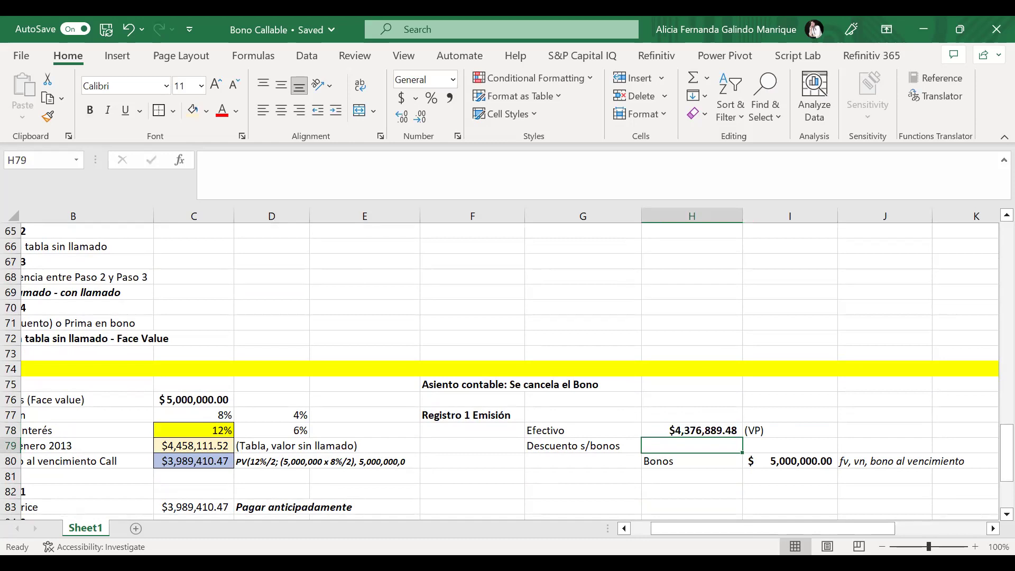
text(=)
key(Right)
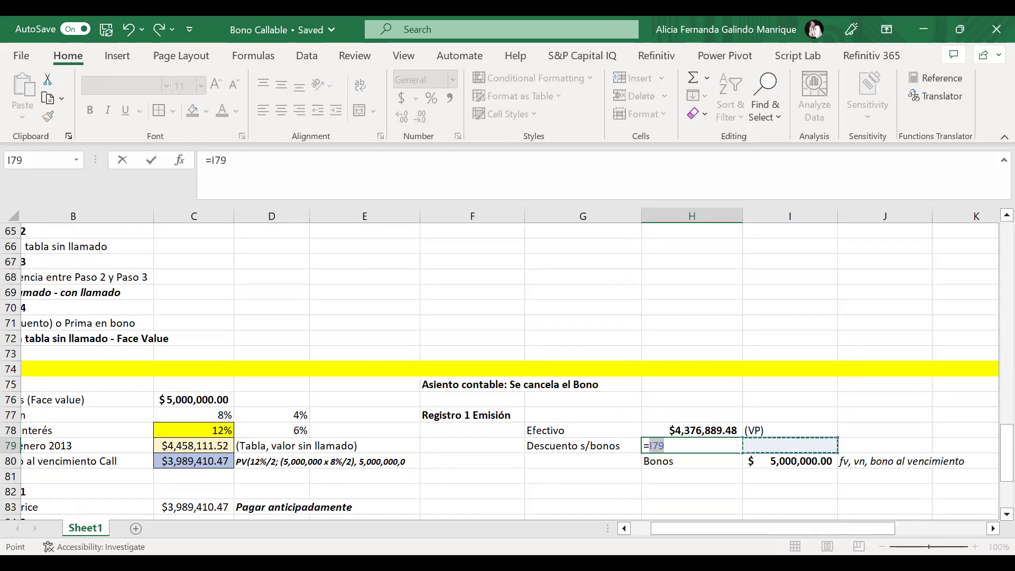
key(Down)
text(-)
key(Up)
key(ctrl+Return)
key(ctrl+b)
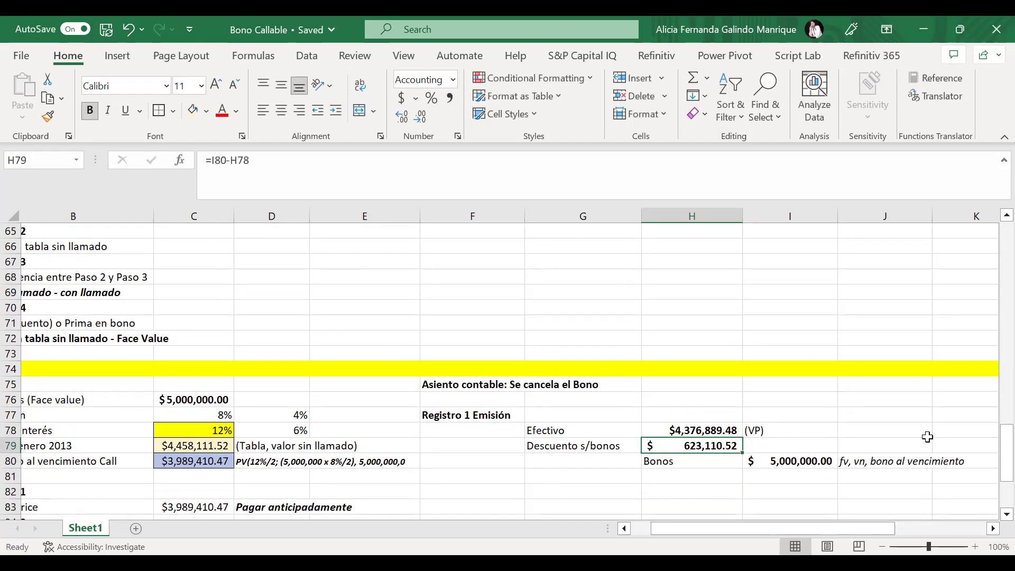
Step: Apply the Accounting number format to the Efectivo and Descuento s/bonos amounts in H78:H79
drag(720, 431, 714, 446)
click(402, 98)
click(693, 443)
Step: Examine the formulas behind the issuance entry amounts and compare the Paso 4 discount in C90 with the original discount in H79
scroll(512, 415, down, 2)
click(710, 373)
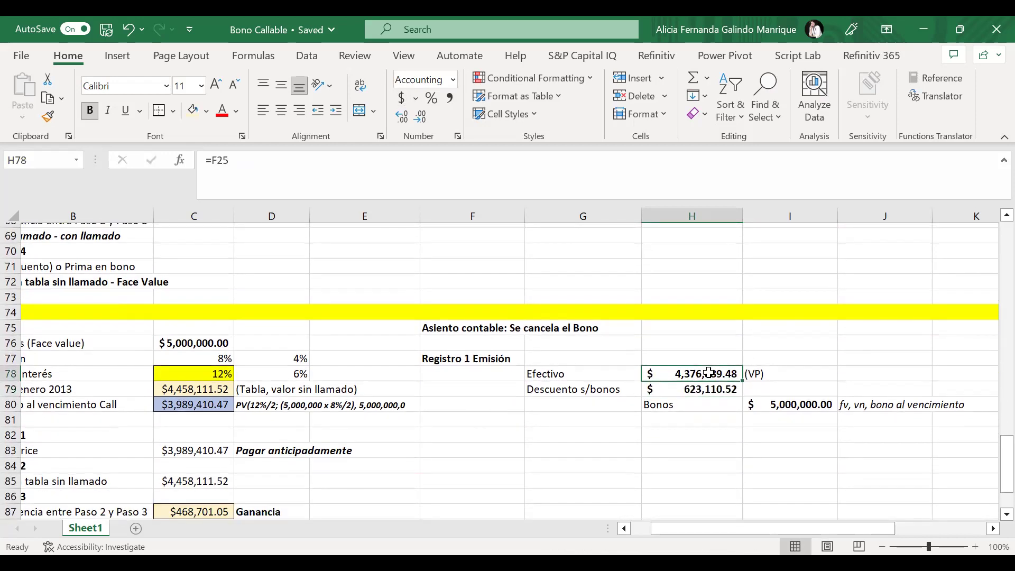
click(801, 404)
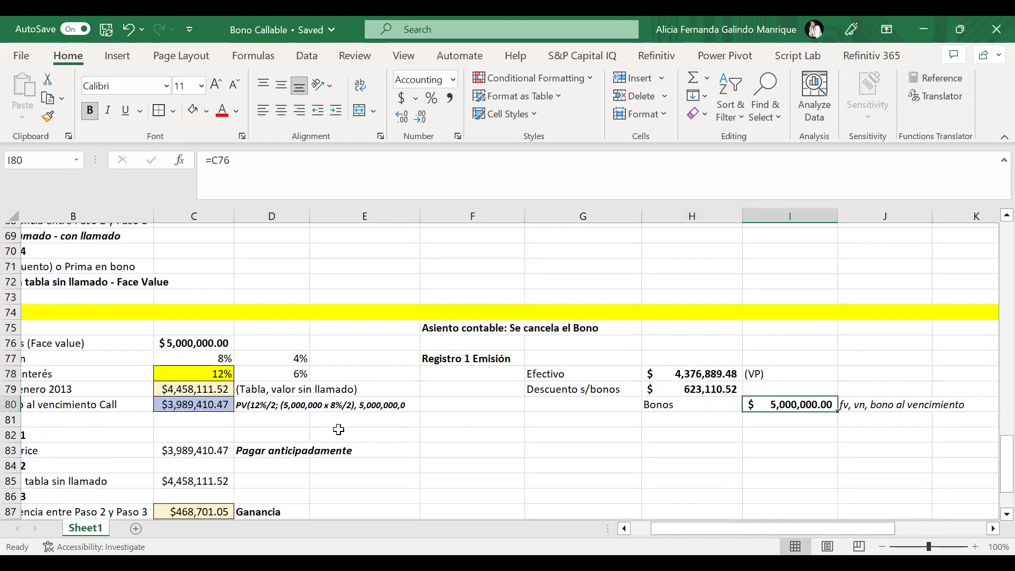
scroll(338, 430, left, 1)
scroll(339, 429, right, 1)
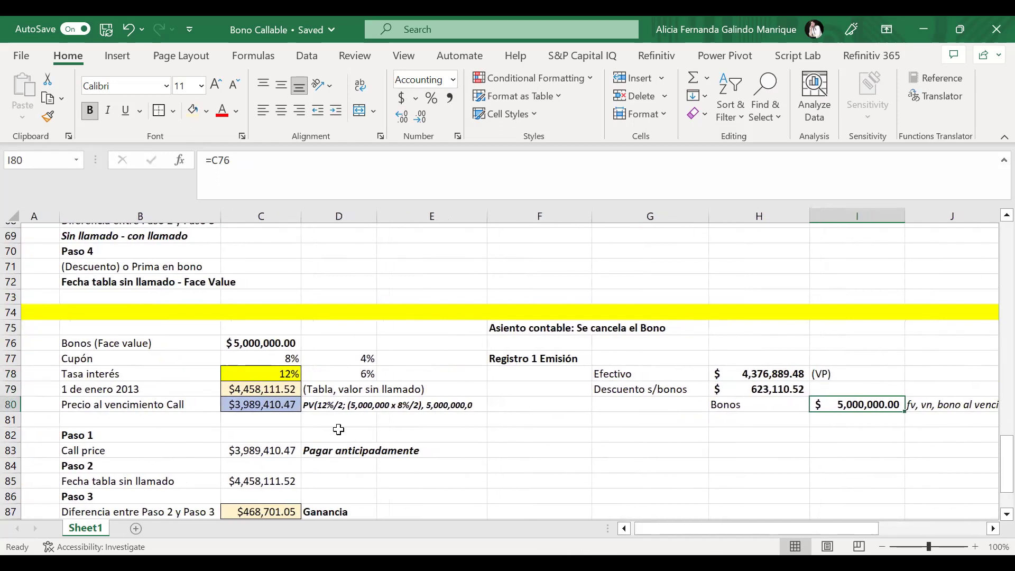
scroll(338, 429, down, 4)
scroll(339, 429, up, 2)
double_click(257, 465)
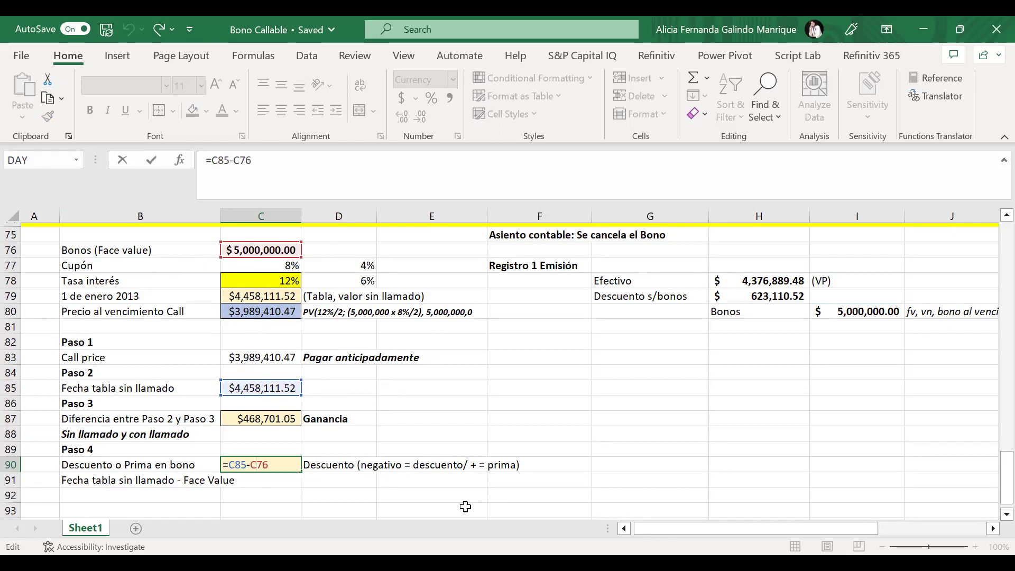
key(ctrl+Return)
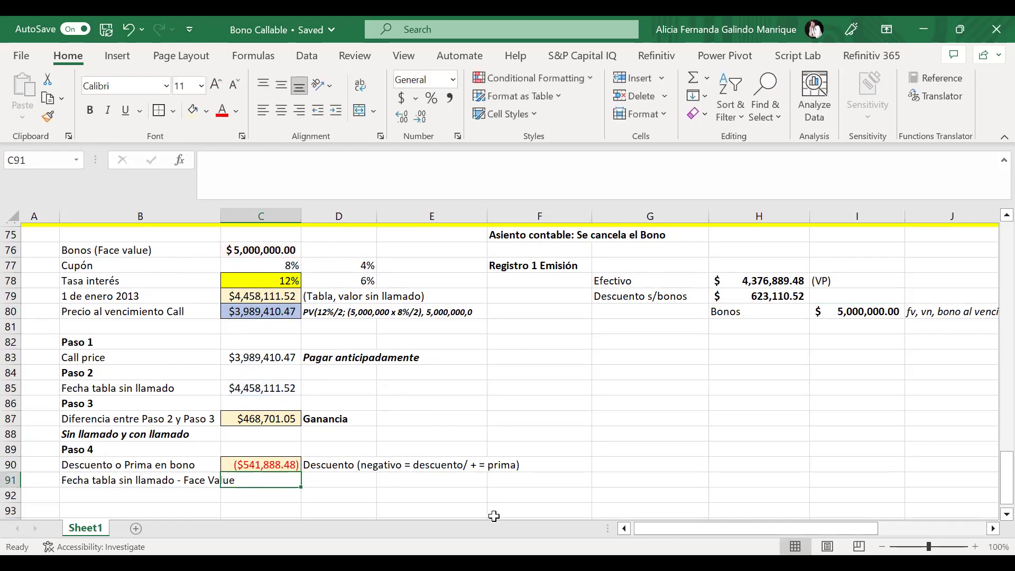
click(763, 298)
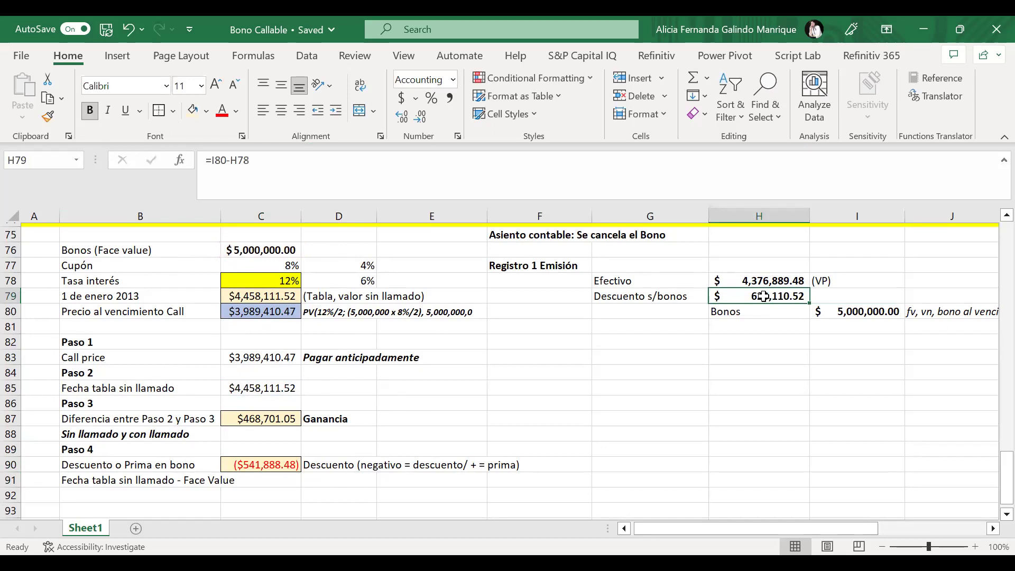
double_click(763, 299)
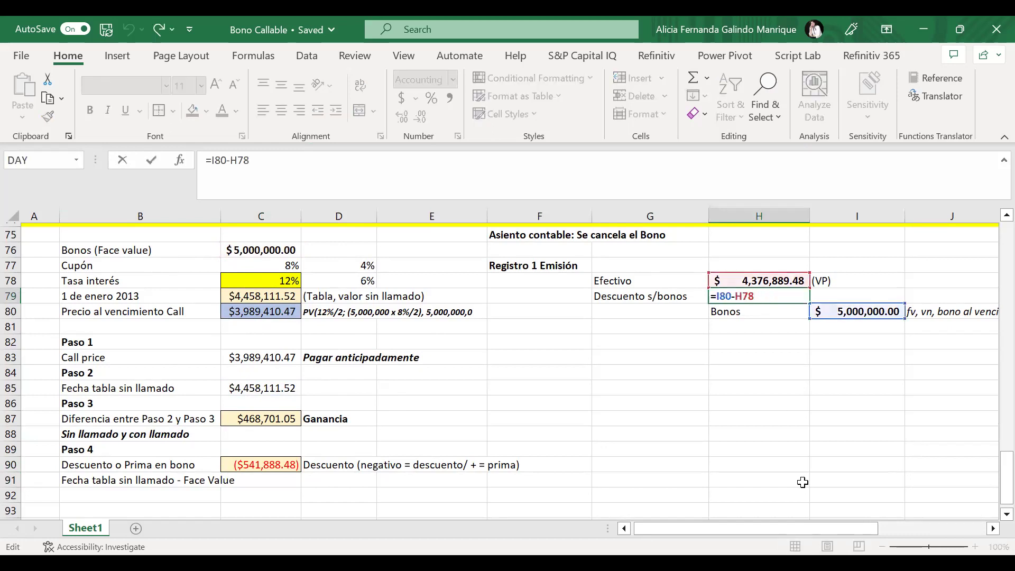
key(ctrl+Return)
Step: Highlight the table's total discount amortization in E46 and the matching Descuento s/bonos amount in H79 with light cream fill
scroll(407, 377, up, 7)
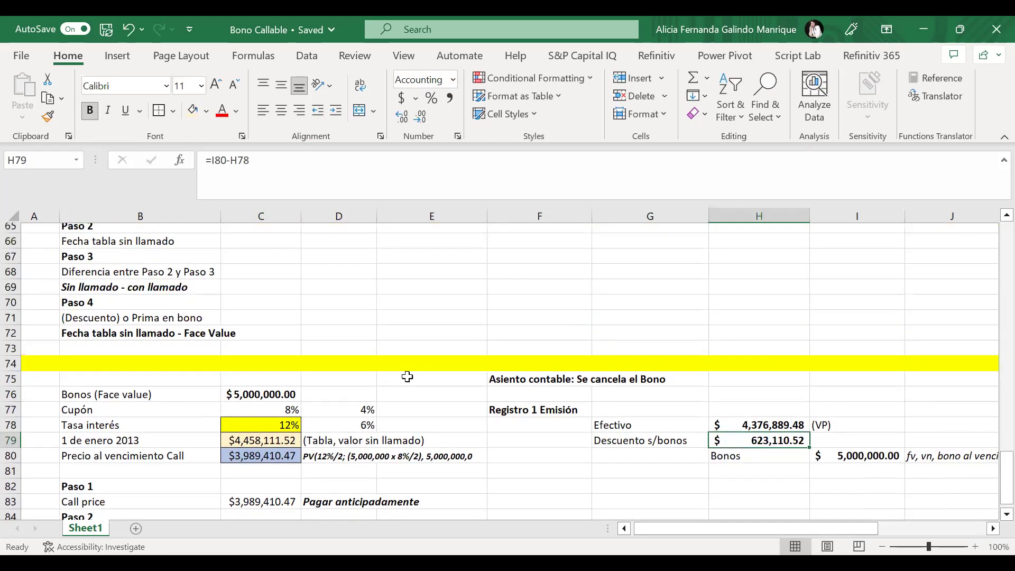
scroll(408, 377, up, 6)
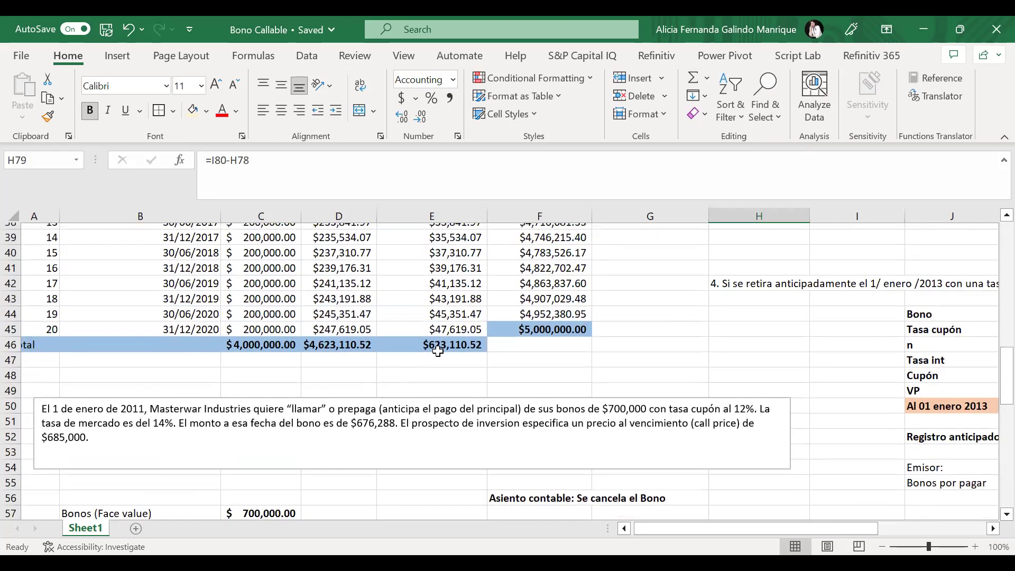
click(460, 341)
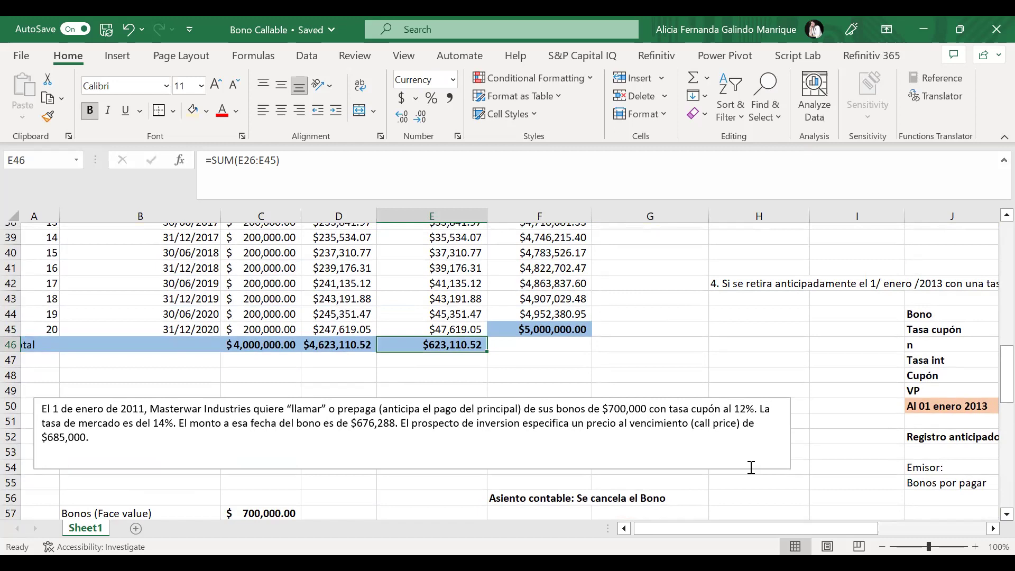
click(193, 111)
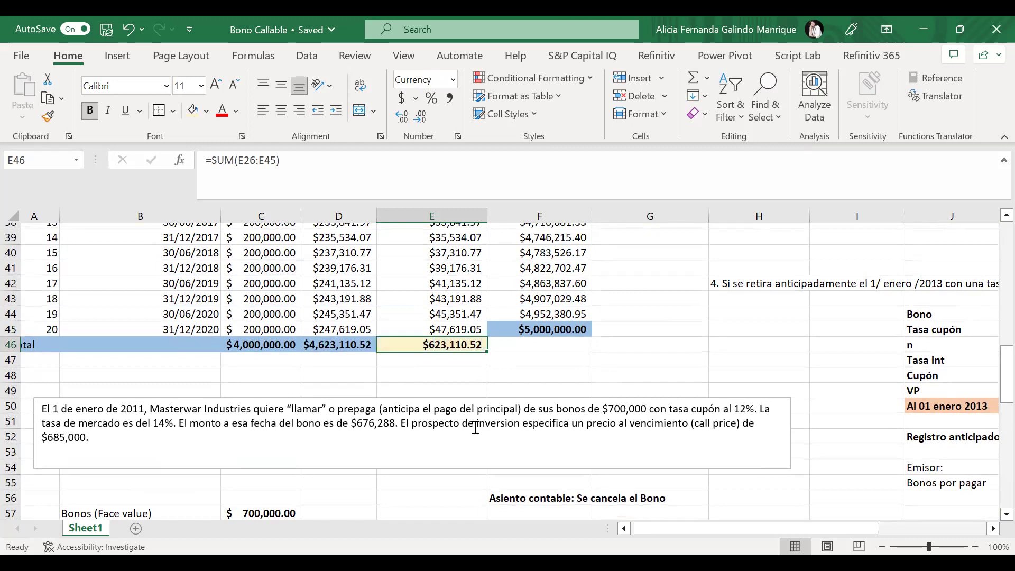
scroll(476, 427, down, 10)
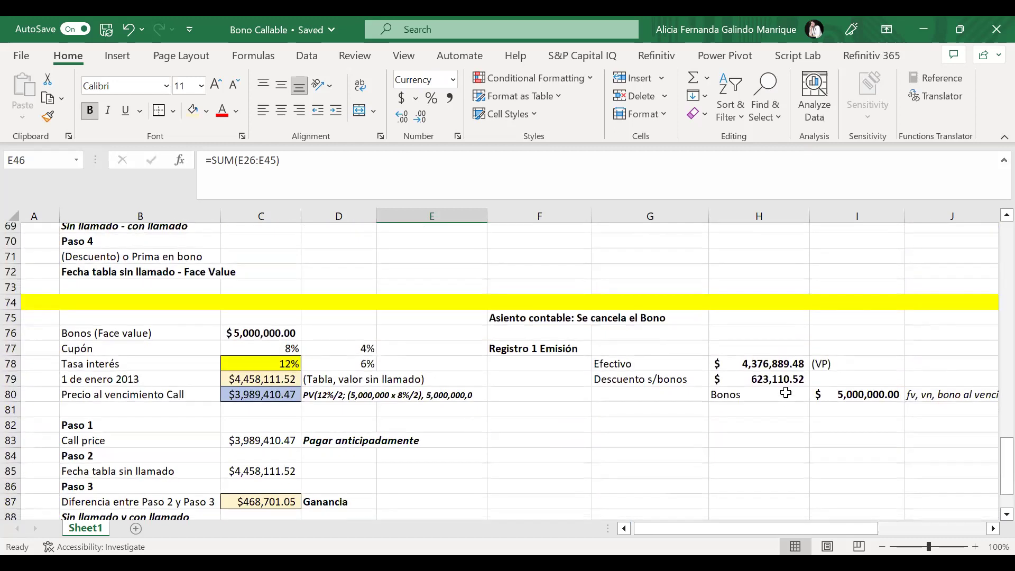
click(784, 377)
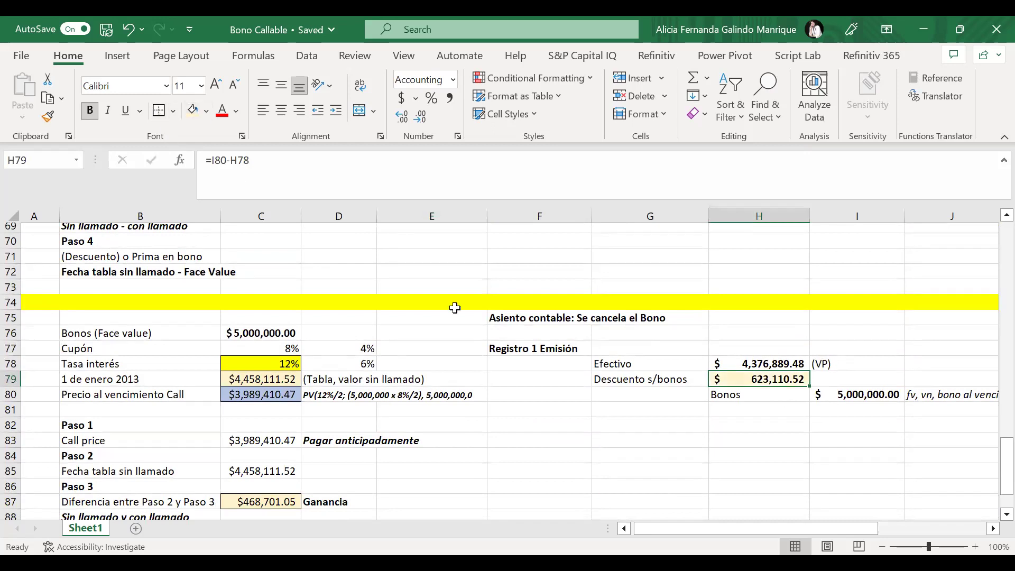
scroll(614, 353, down, 1)
scroll(614, 352, down, 1)
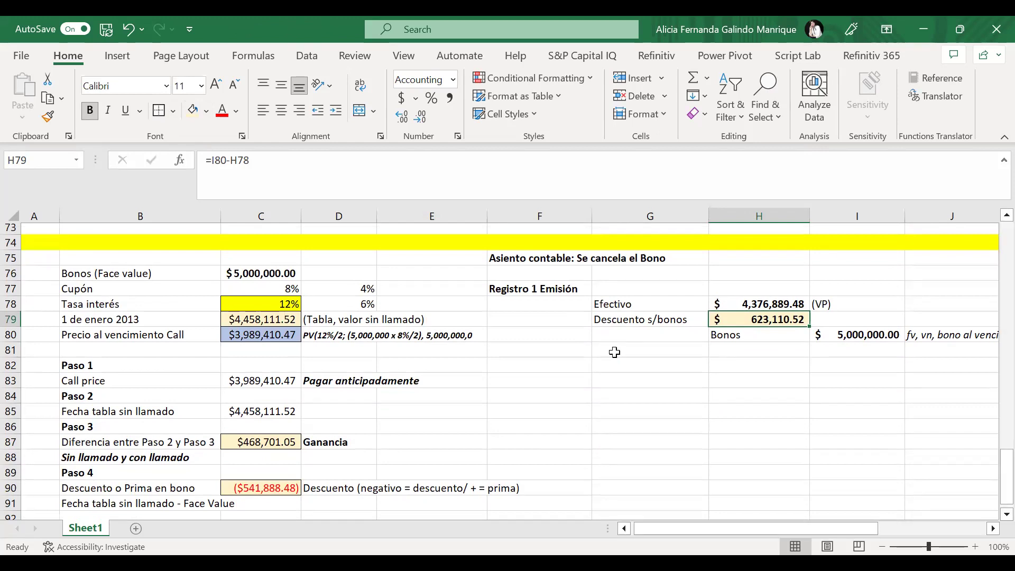
scroll(614, 353, up, 4)
scroll(614, 353, down, 3)
scroll(358, 351, up, 16)
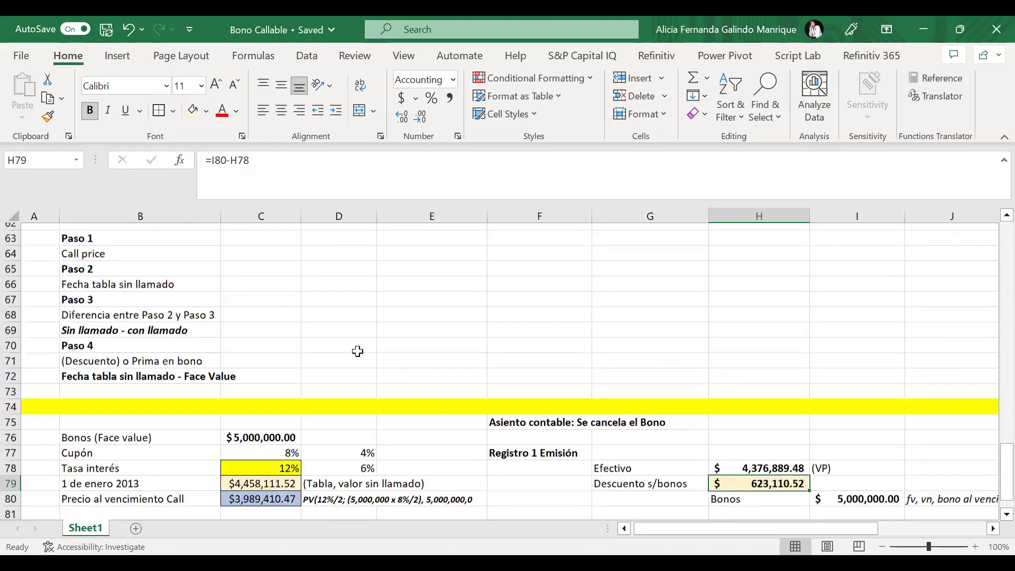
Step: Annotate the Descuento s/bonos amount in I79 with "(Tabla columna incremento en balance o diferencia entre VN-VP)"
scroll(358, 351, down, 17)
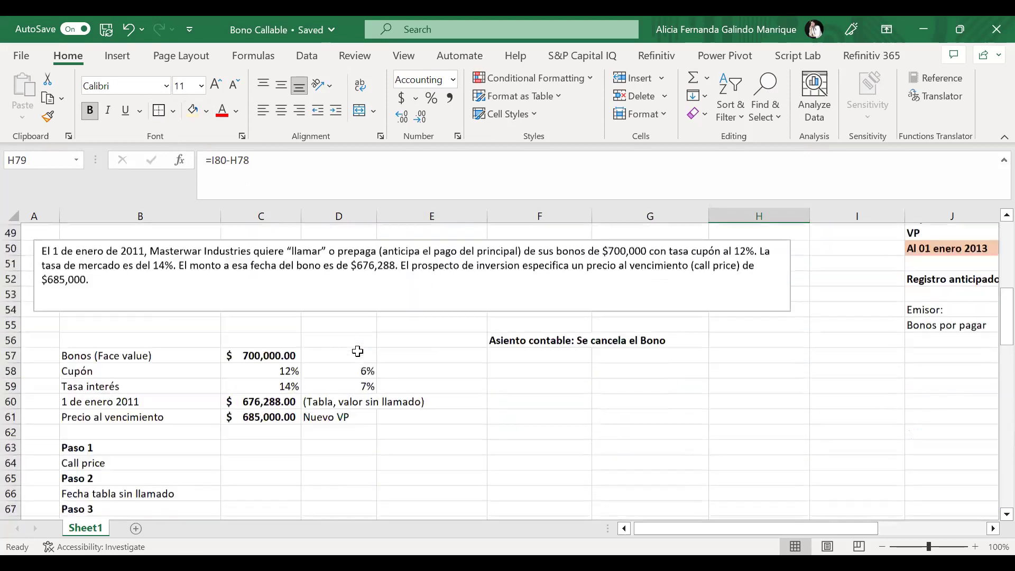
click(826, 307)
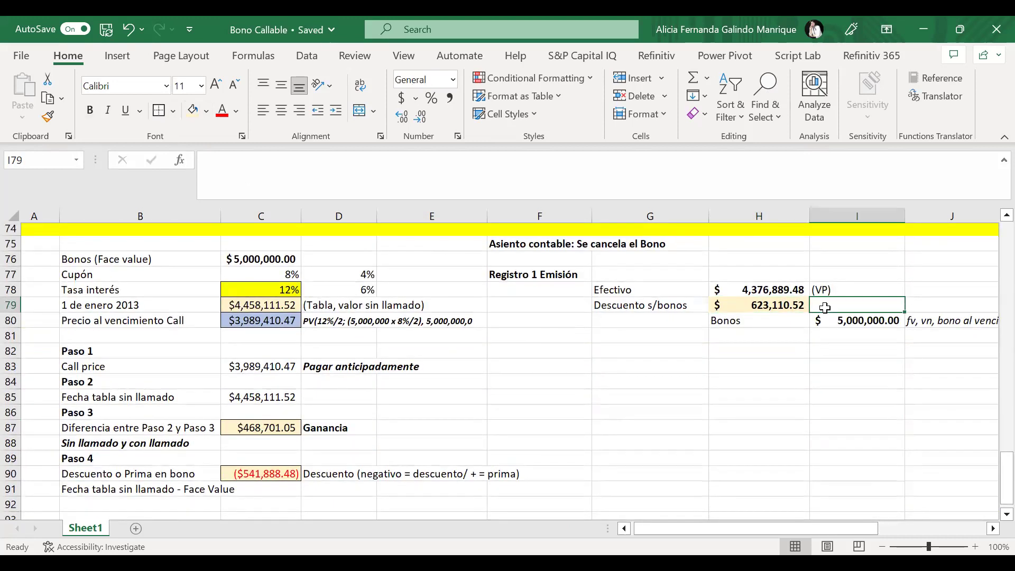
text((T)
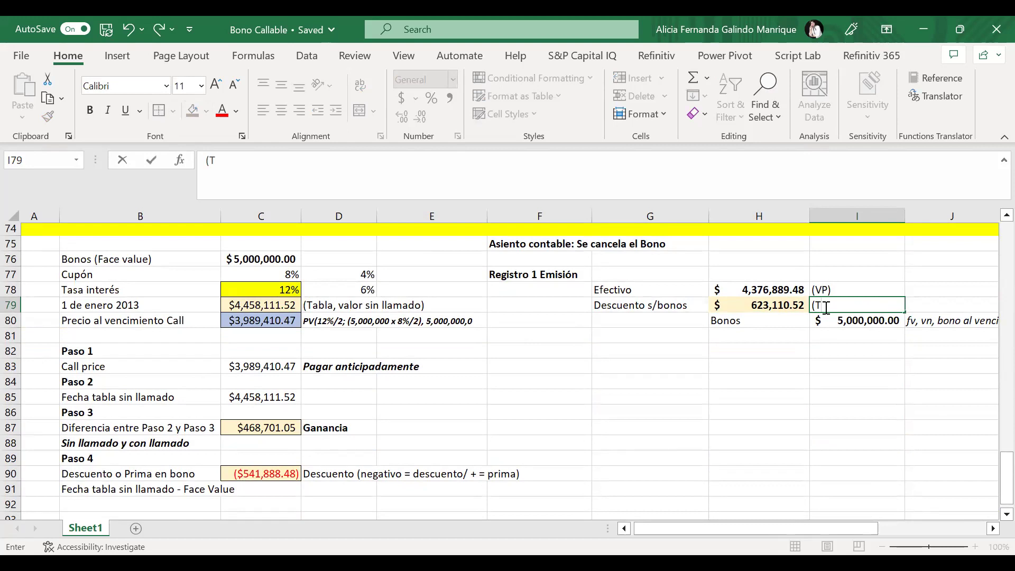
text(abla columna incremento en balance o diferencia entre V)
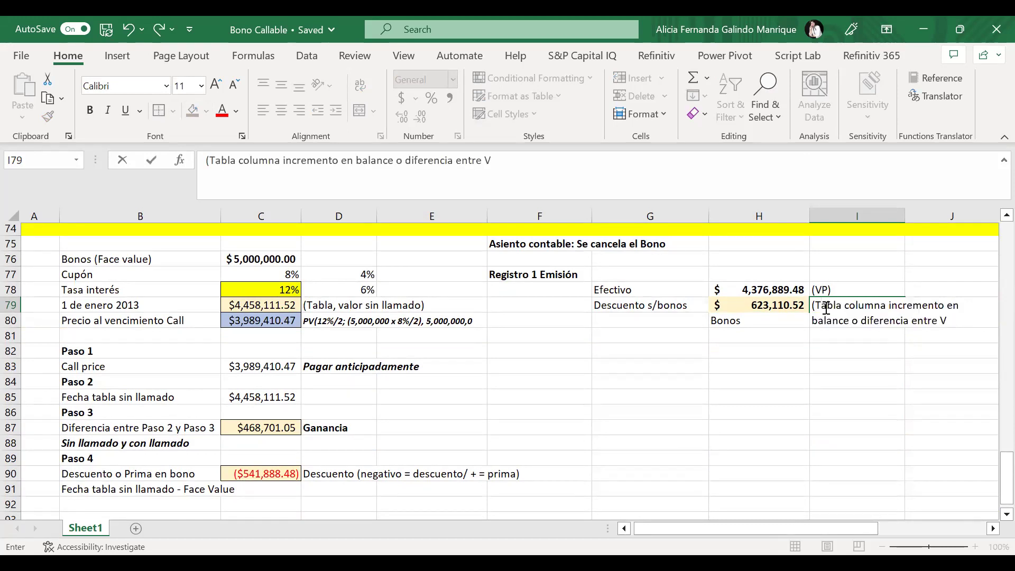
text(N-VP))
key(ctrl+Return)
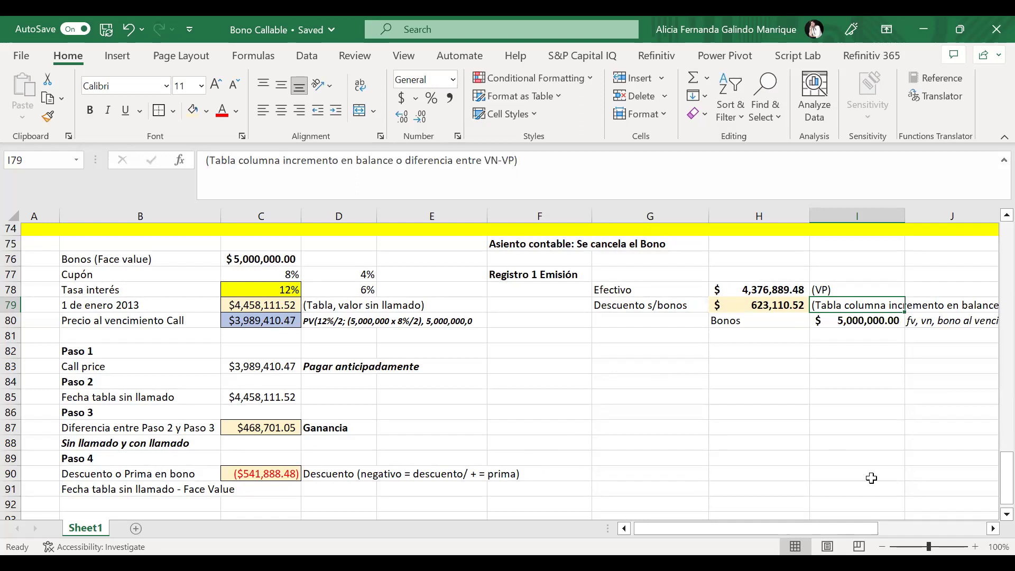
Step: Add the bold heading "Registro al 1 de enero 2013 CALL" in F82 for the cancellation entry
click(551, 348)
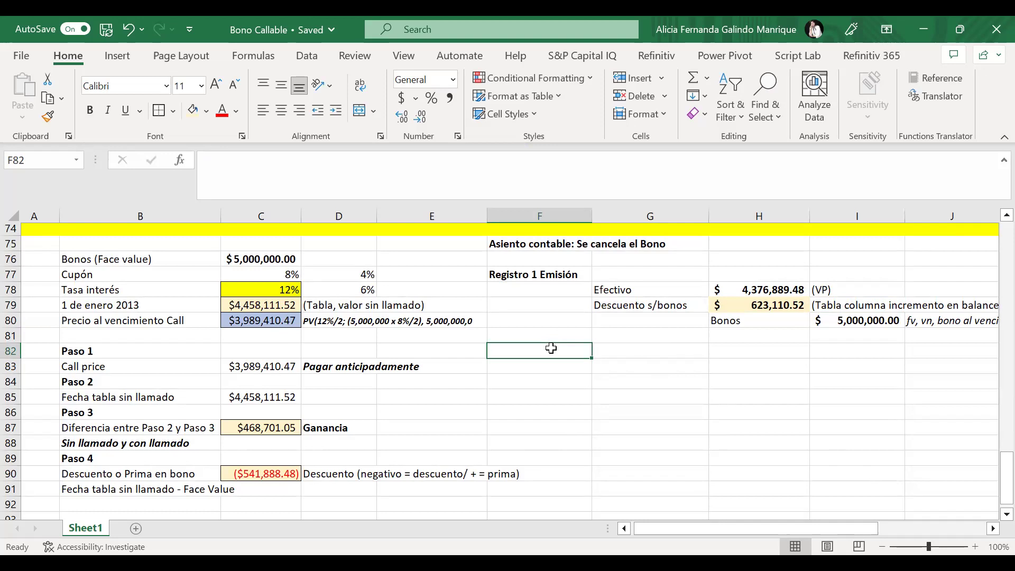
text(Re)
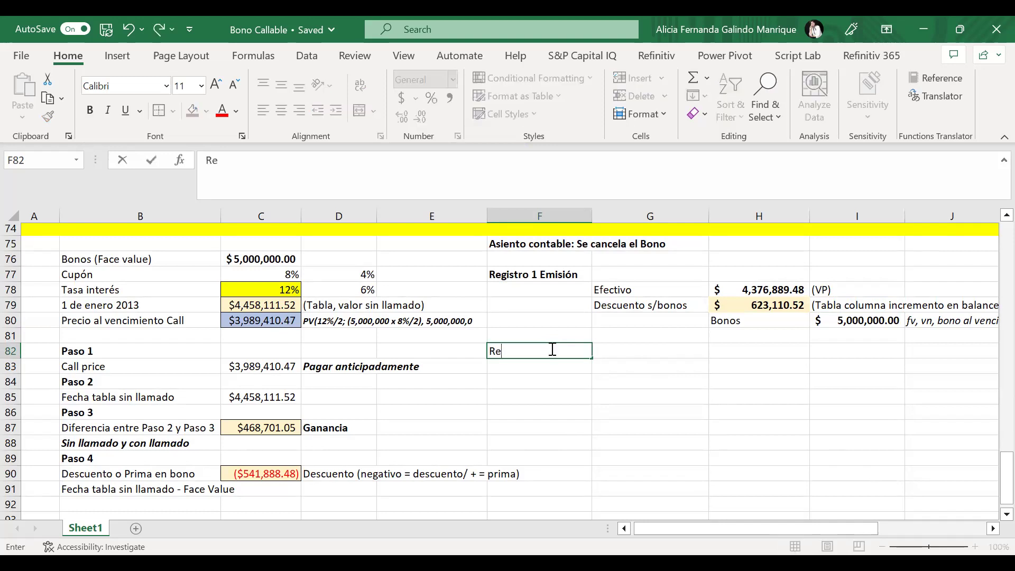
text(gu)
key(BackSpace)
text(istro al 1 de)
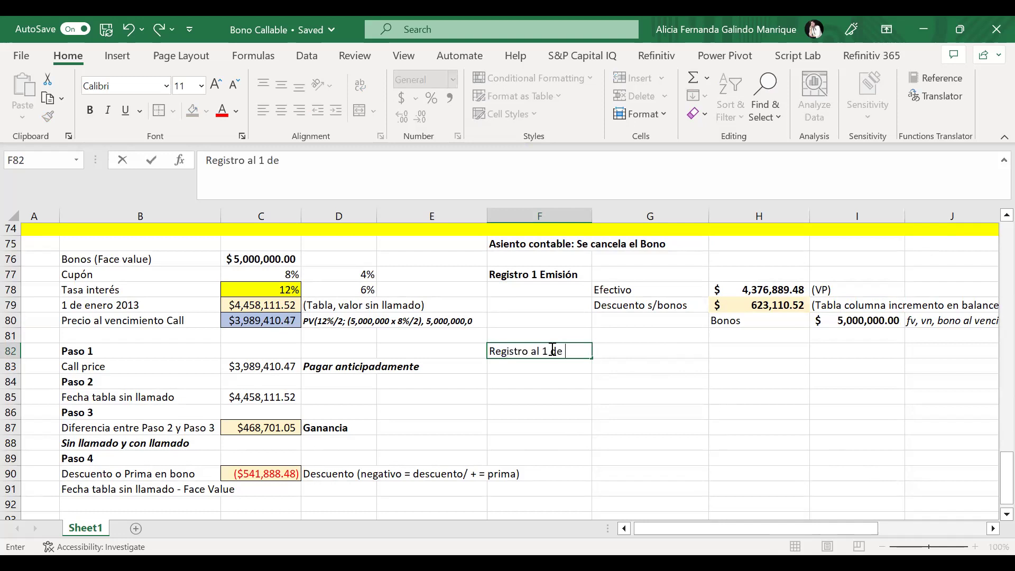
text( enero 2013)
key(Return)
click(552, 350)
key(ctrl+b)
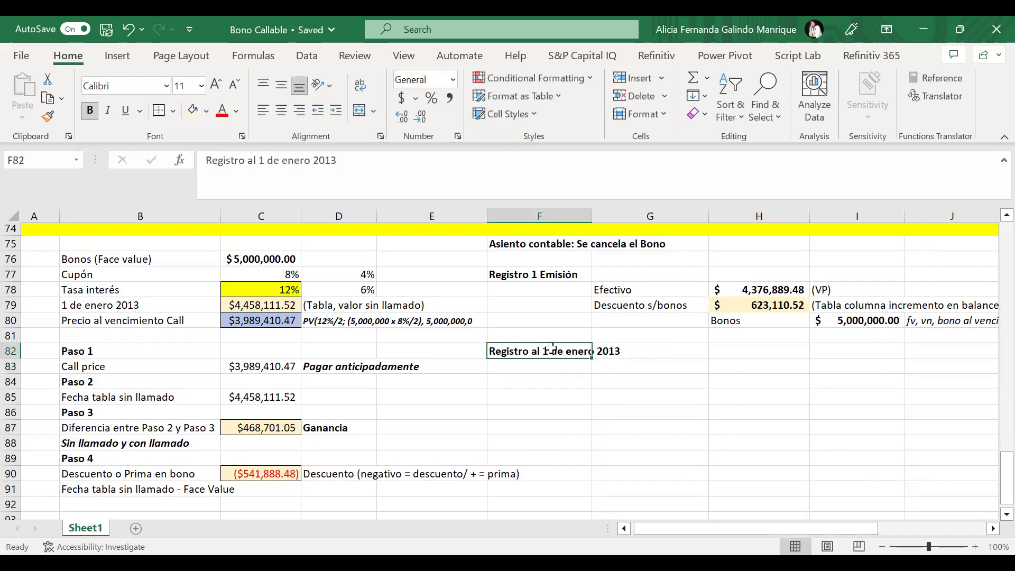
click(403, 161)
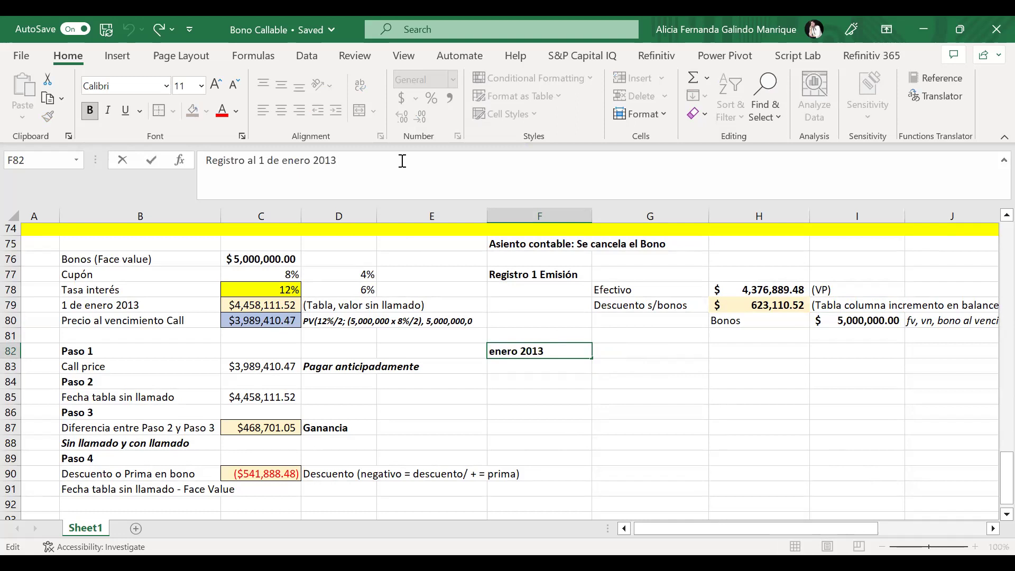
text(CALL)
key(Return)
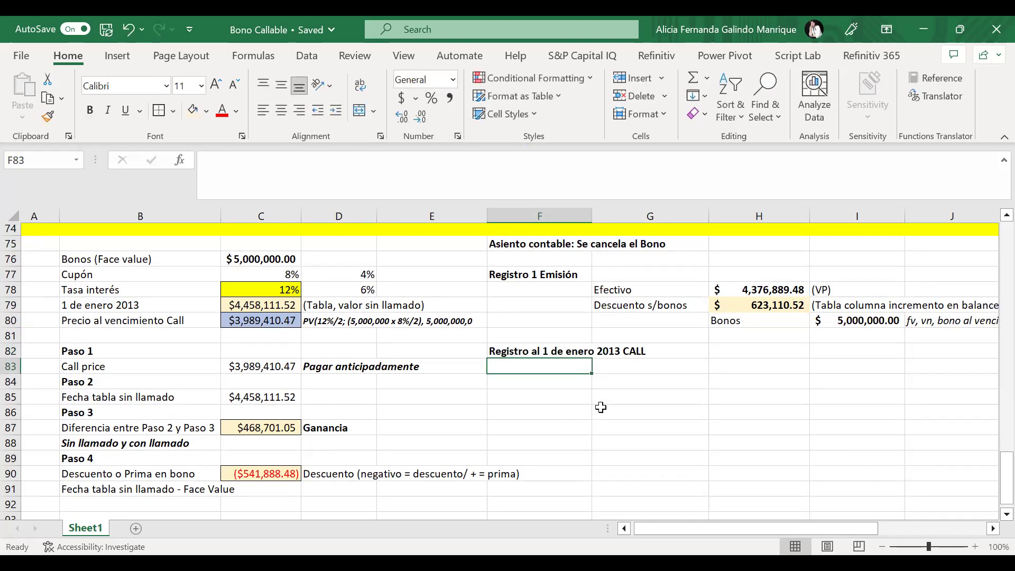
Step: Record the Bonos debit of the call entry, with its label in G84 and the formula =I80 in H84
click(628, 382)
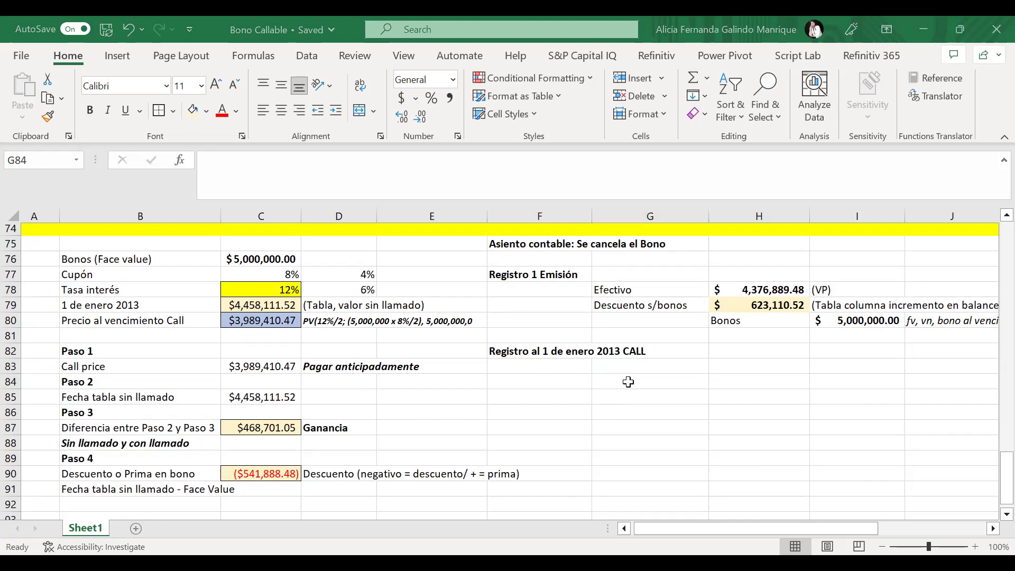
click(628, 381)
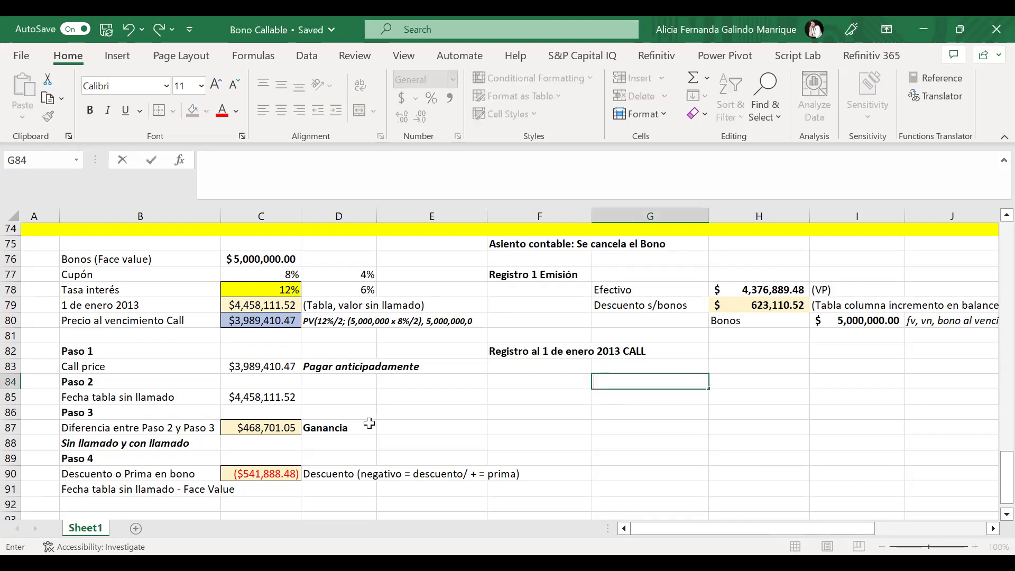
text(Bonos)
key(Tab)
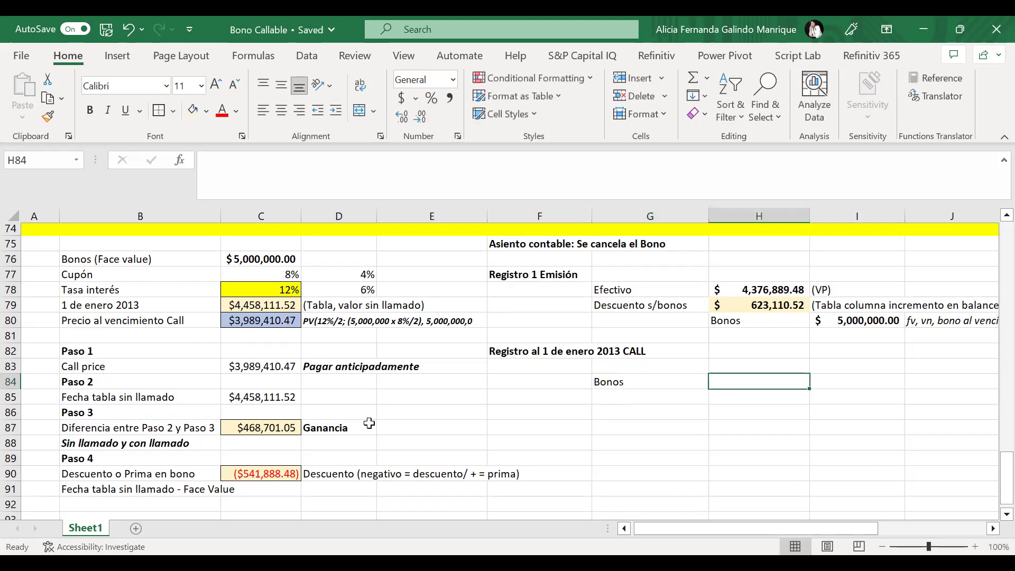
text(=)
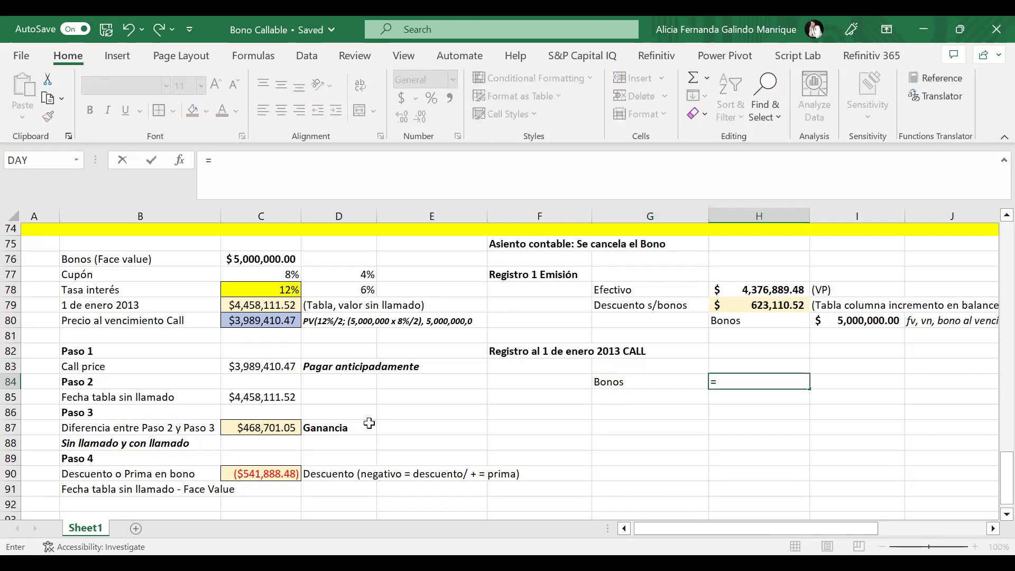
key(Up)
key(Up)
key(Up)
key(Up)
key(Right)
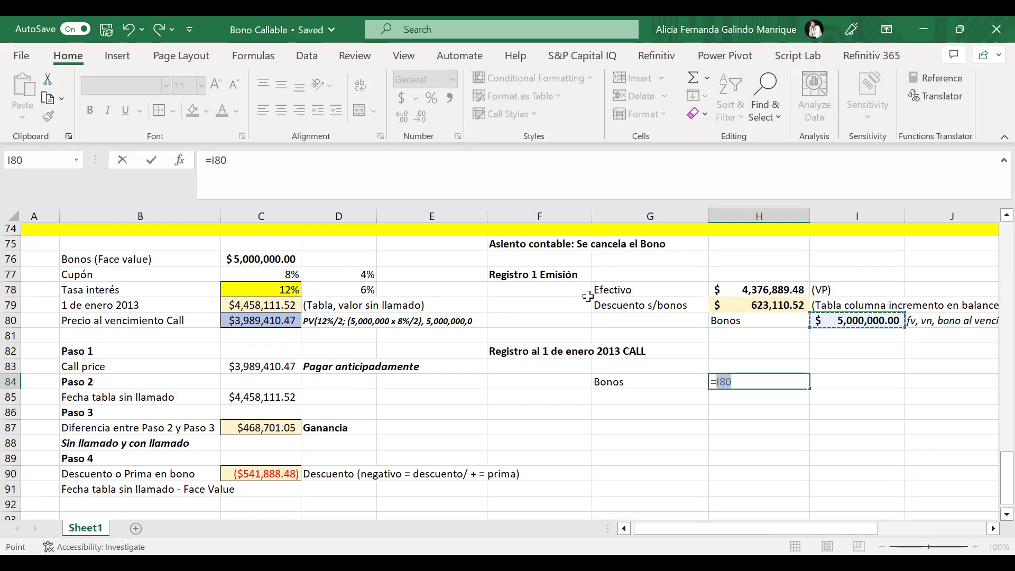
key(Return)
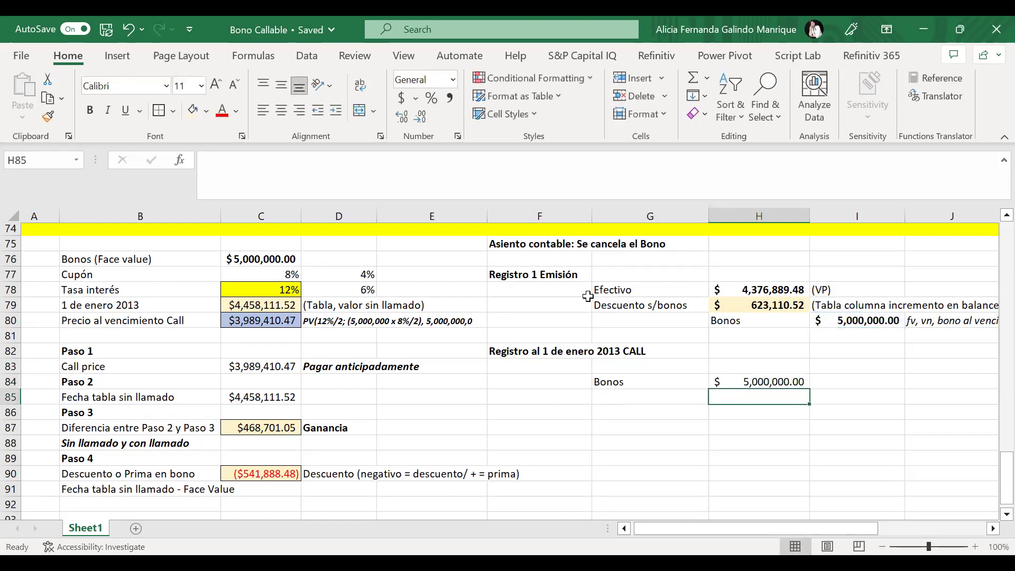
Step: Record the Efectivo credit of the call entry, with its label in H87 and the formula =C80 in I87
key(Left)
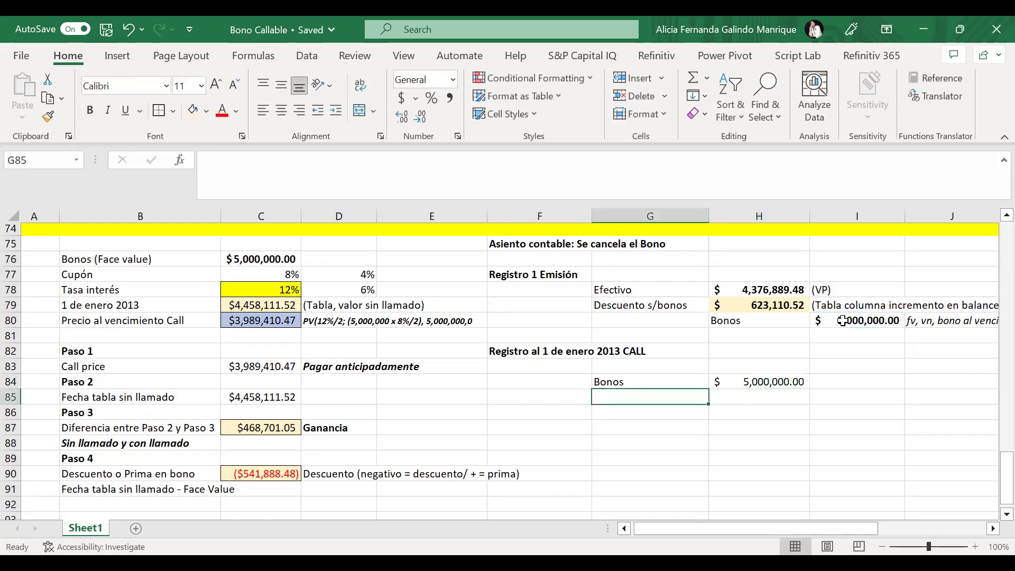
key(alt+q)
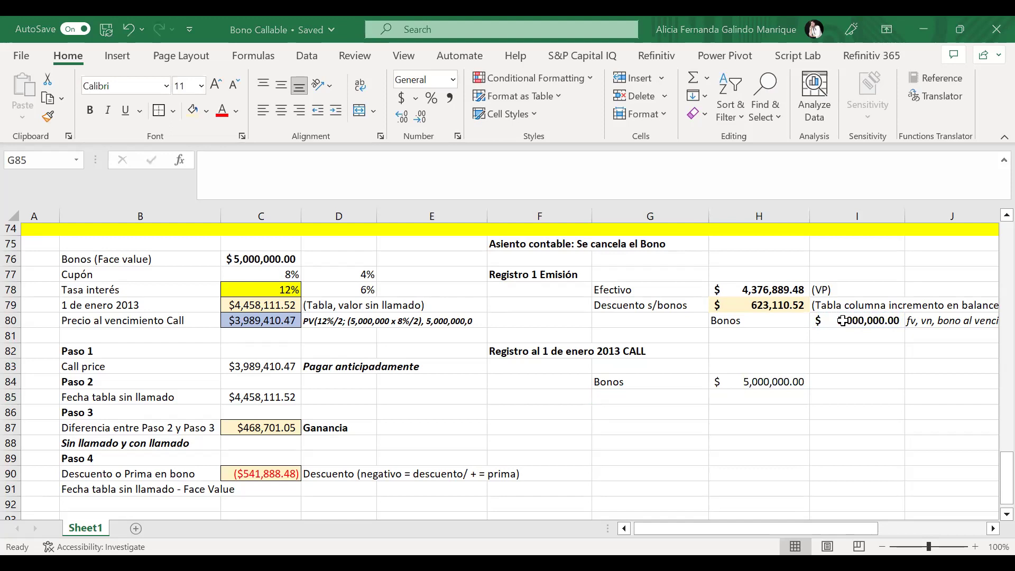
key(Escape)
key(Up)
key(Down)
key(Down)
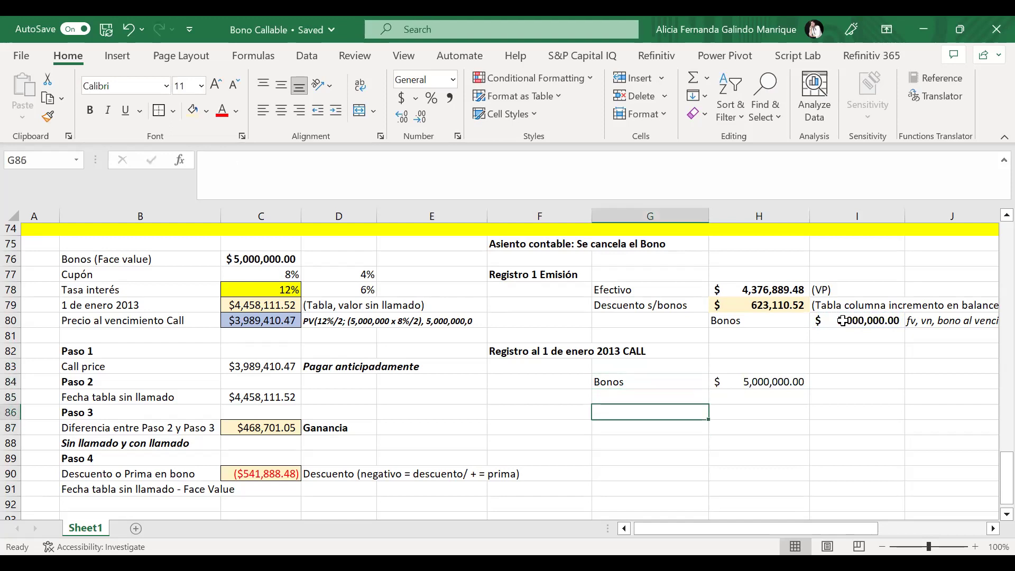
key(Right)
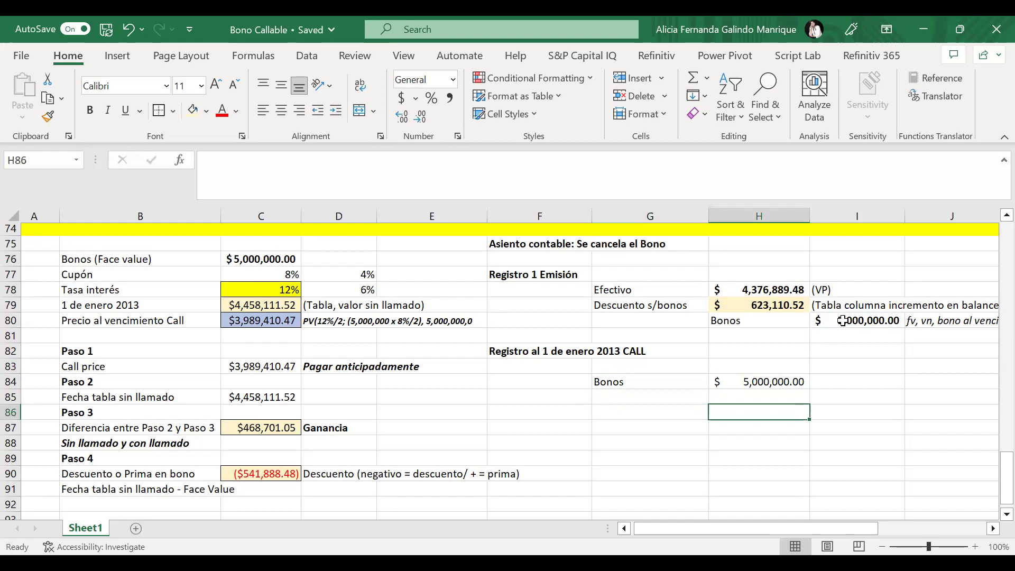
key(Down)
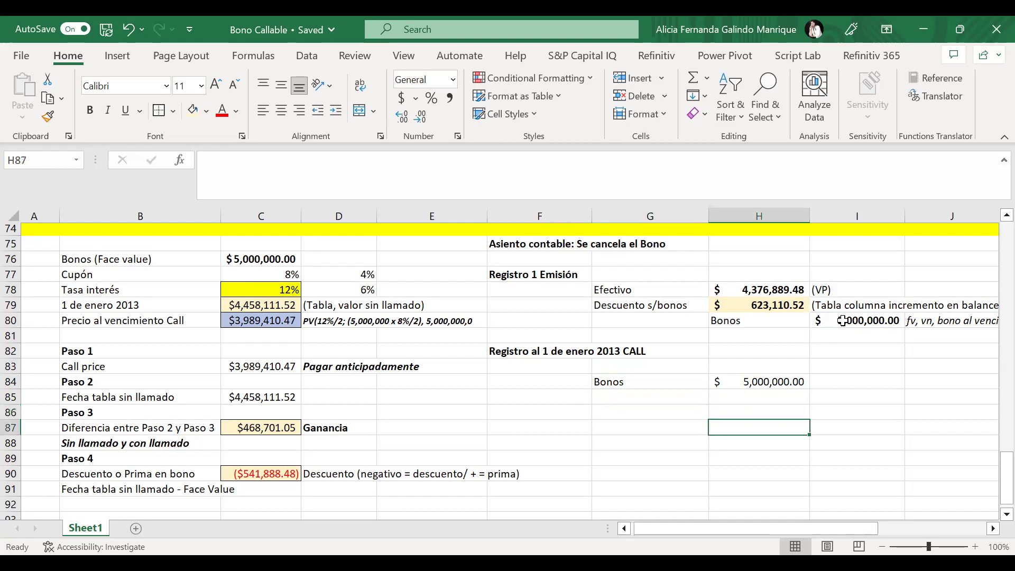
text(Efe)
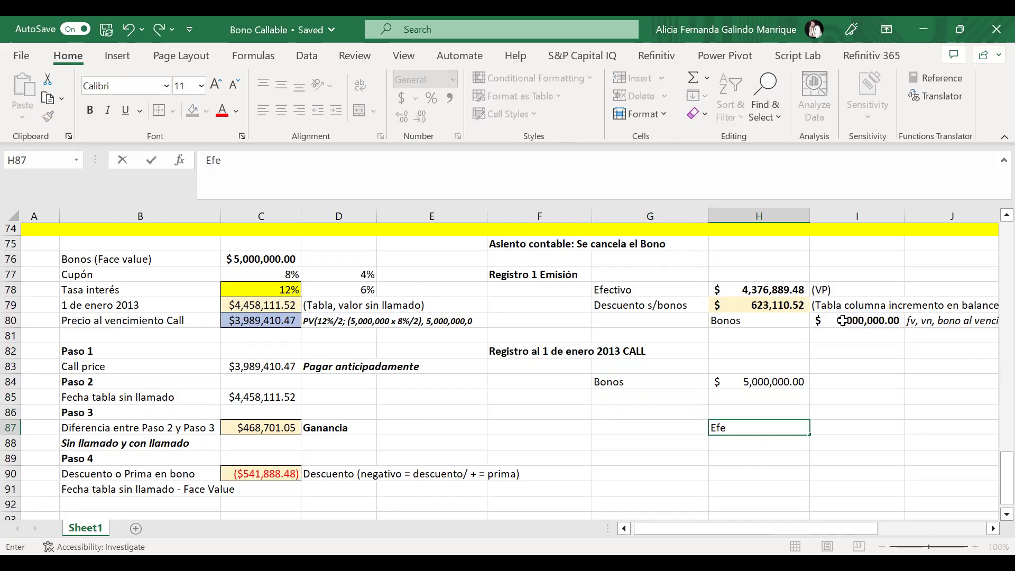
text(ctivo)
key(Right)
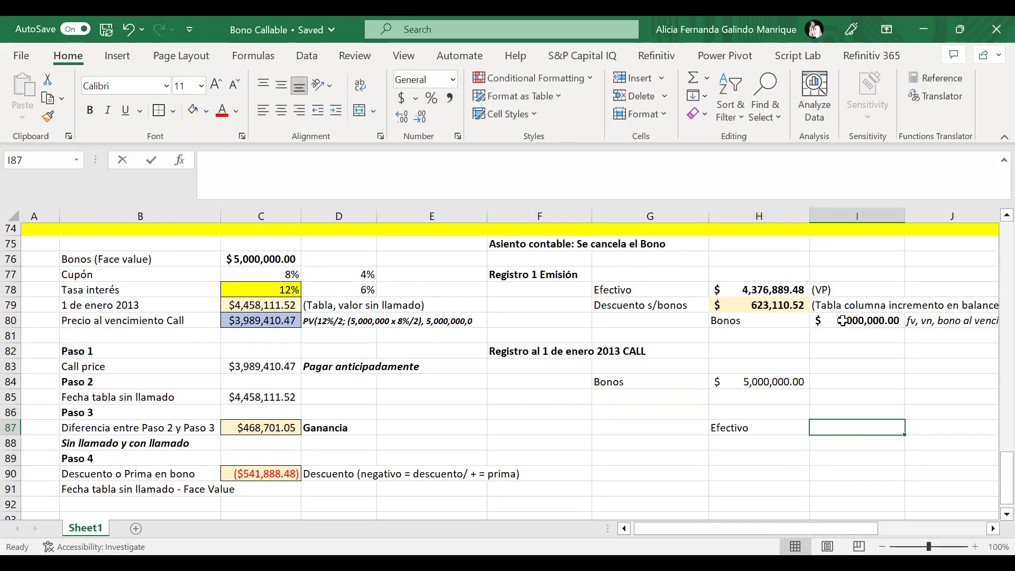
text(=)
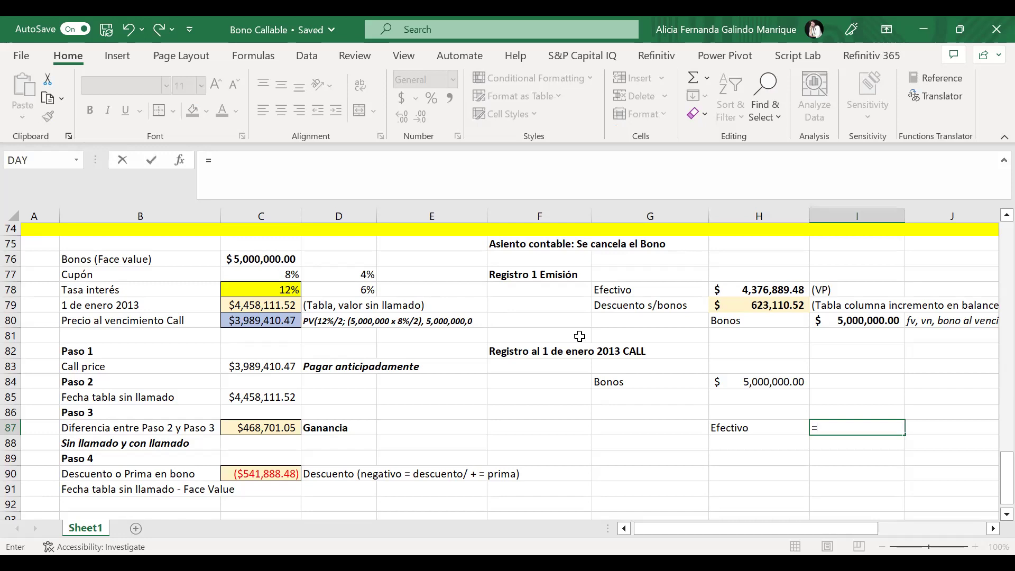
click(276, 320)
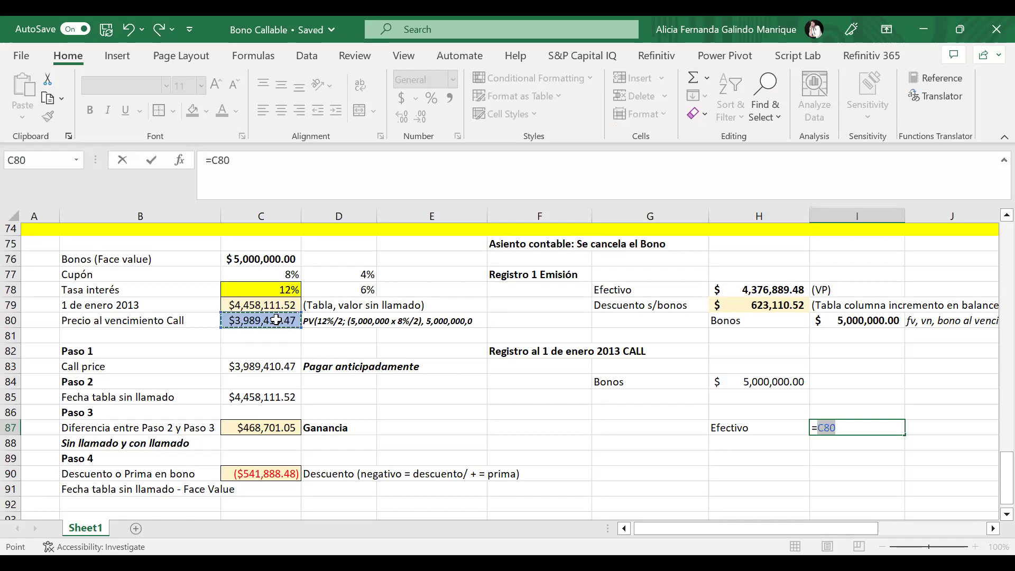
key(Return)
Step: Annotate the Efectivo credit with "(VP)" in J87
key(Up)
key(Right)
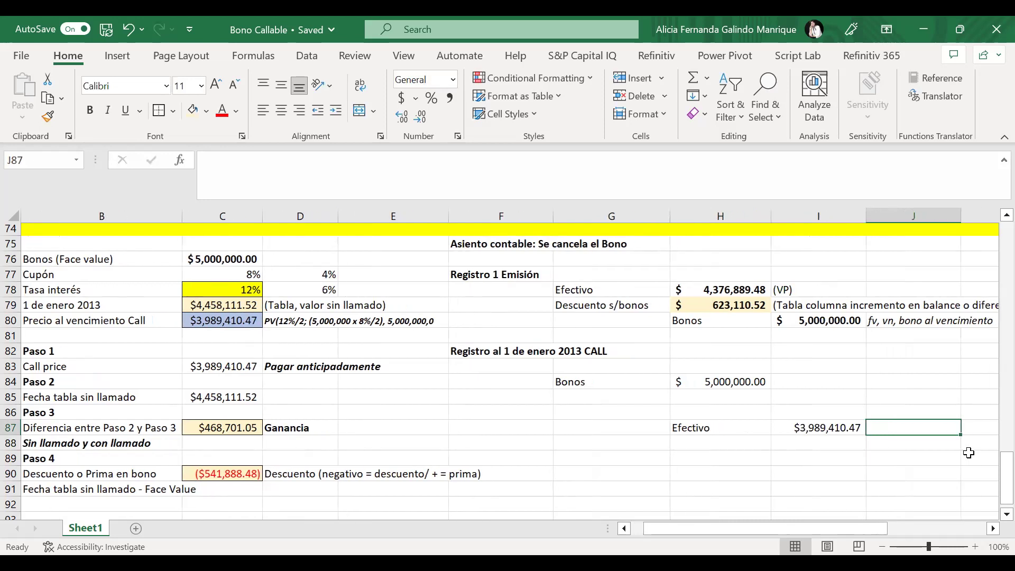
text(()
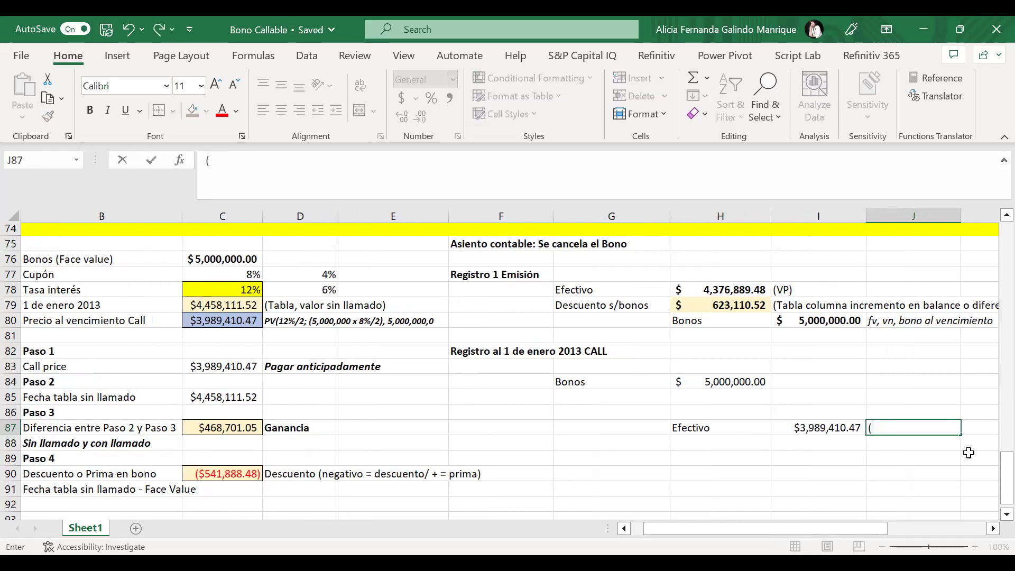
text(VP))
key(ctrl+Return)
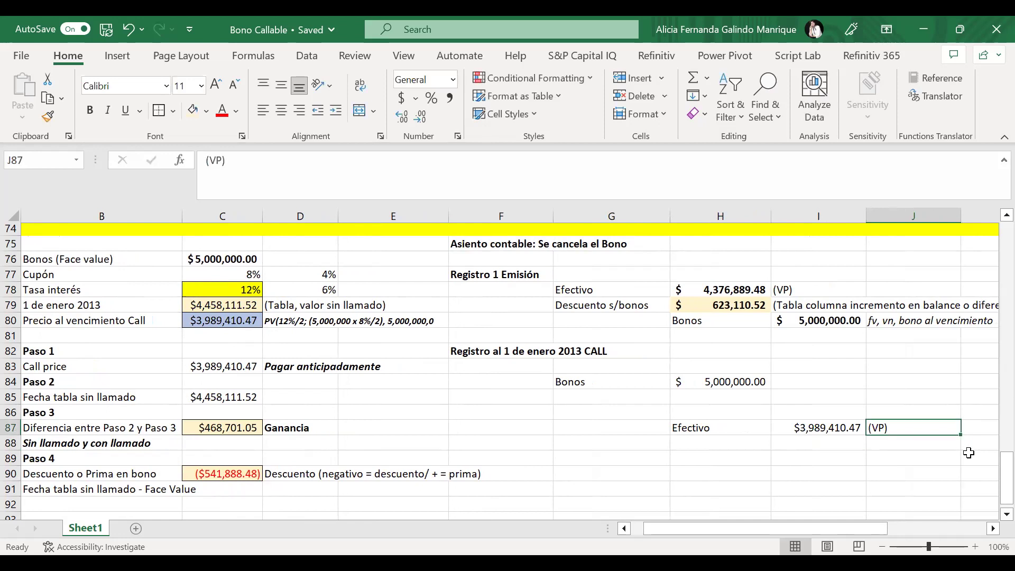
Step: Label the gain line of the call entry "Ganancia en pago anticipado" in H86 and widen column H to fit the text
click(491, 346)
click(812, 427)
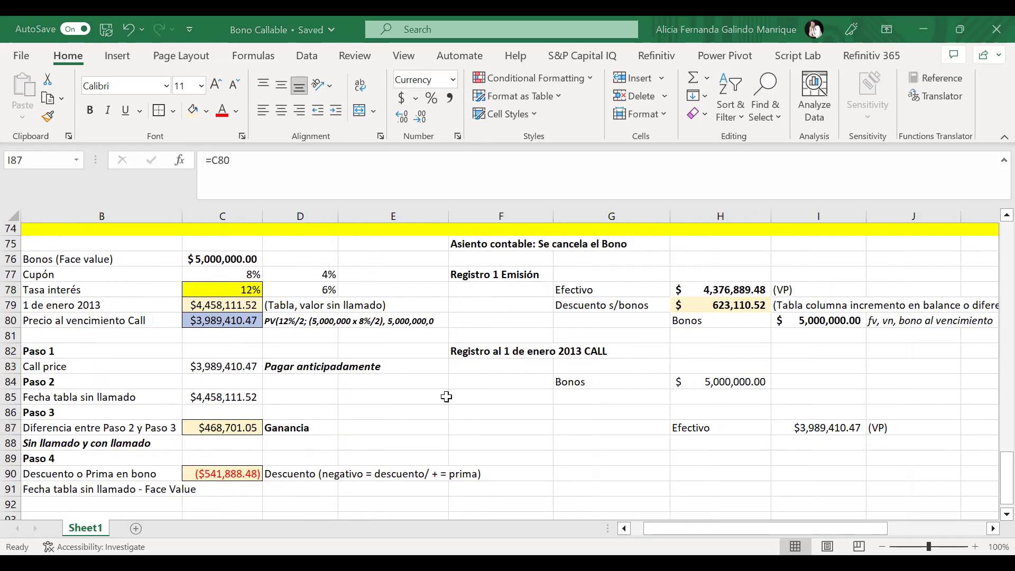
scroll(446, 396, down, 2)
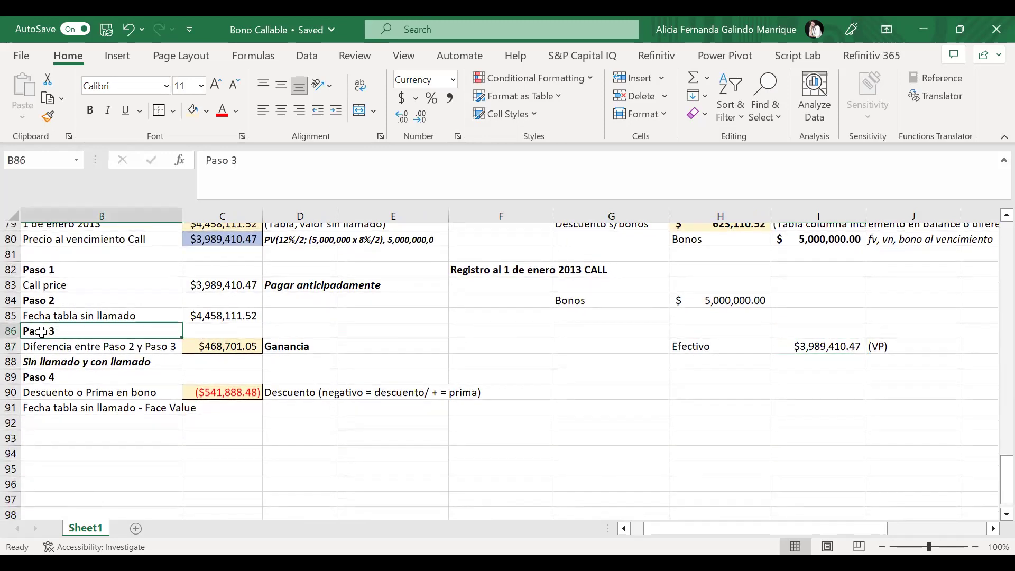
key(ctrl+b)
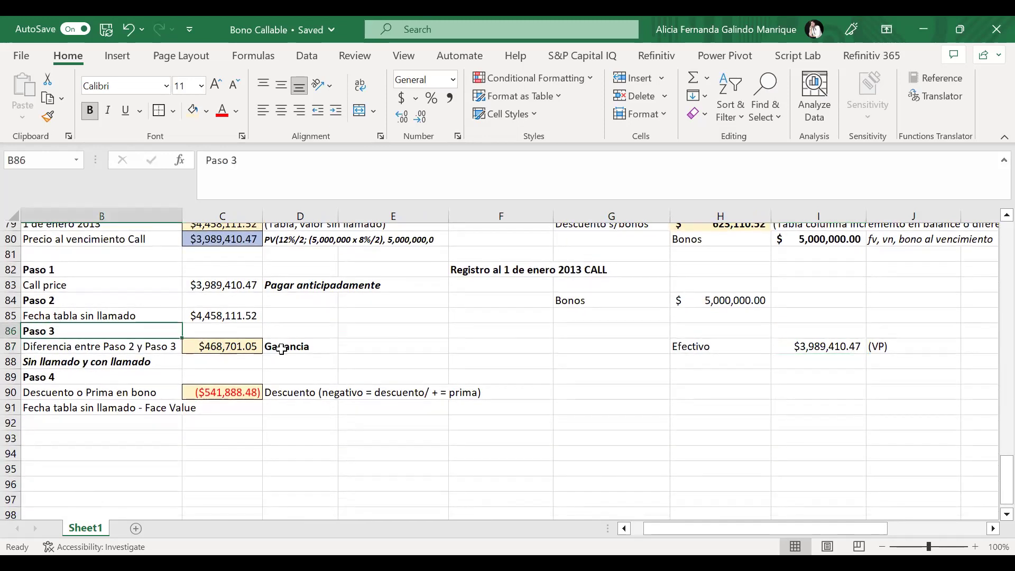
click(310, 345)
scroll(515, 355, up, 1)
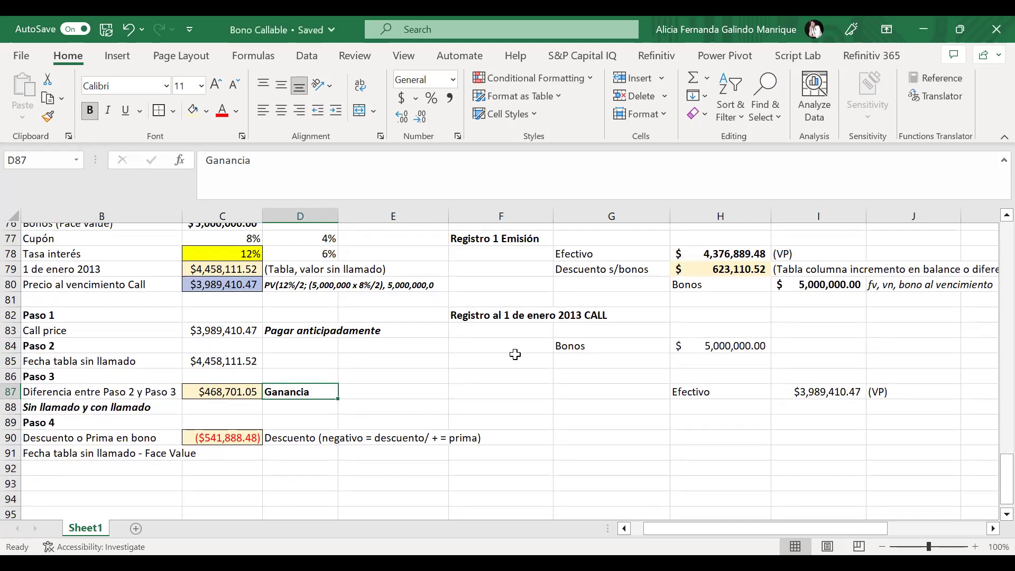
click(708, 375)
text(Ganancia en c)
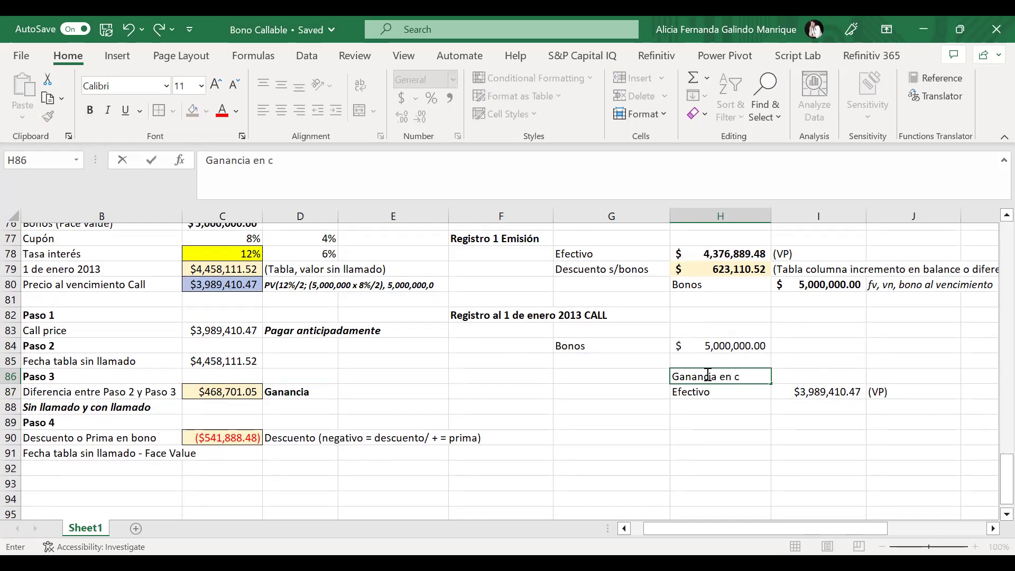
key(Return)
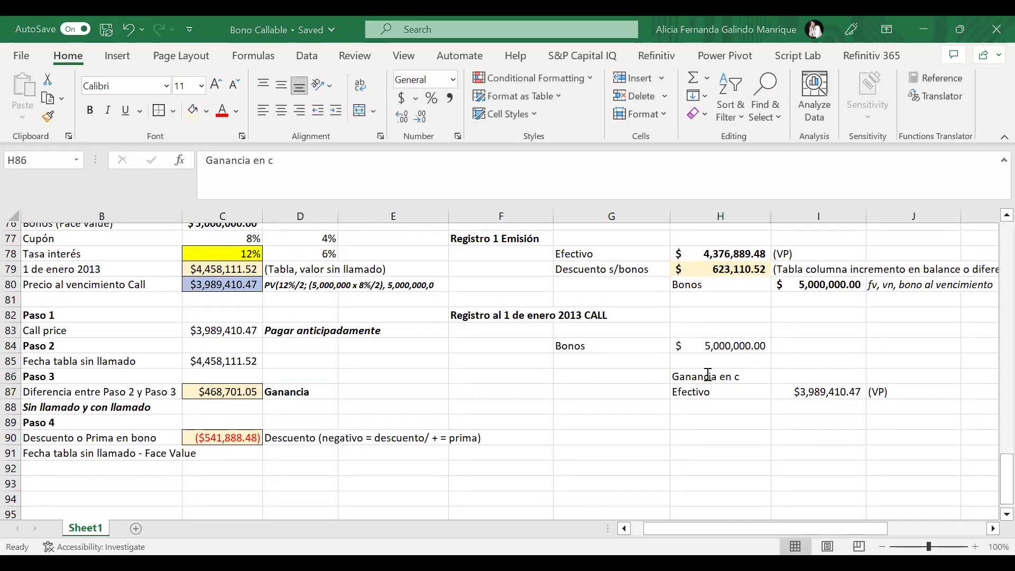
click(516, 173)
key(BackSpace)
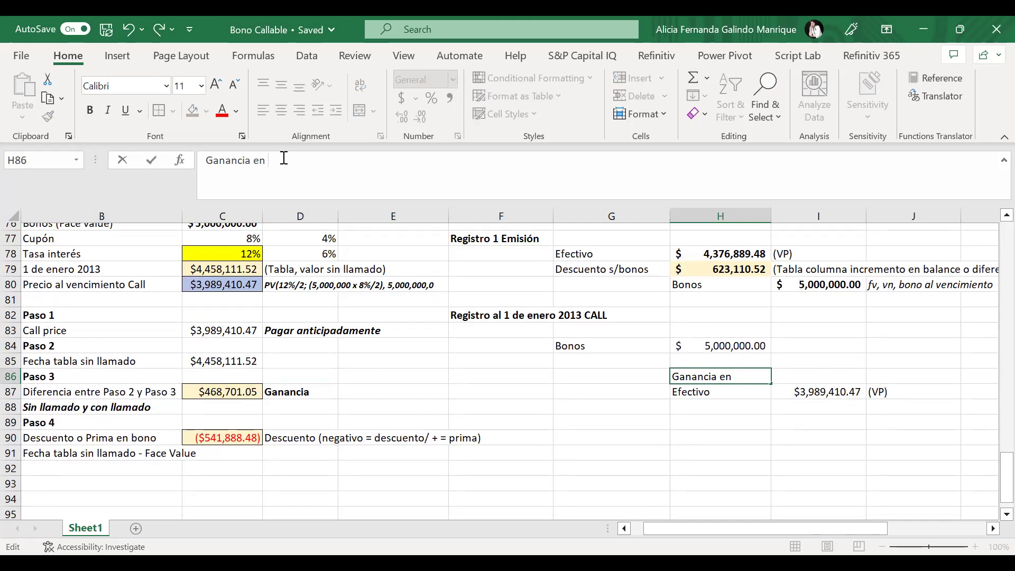
text(pago anticipado)
key(Tab)
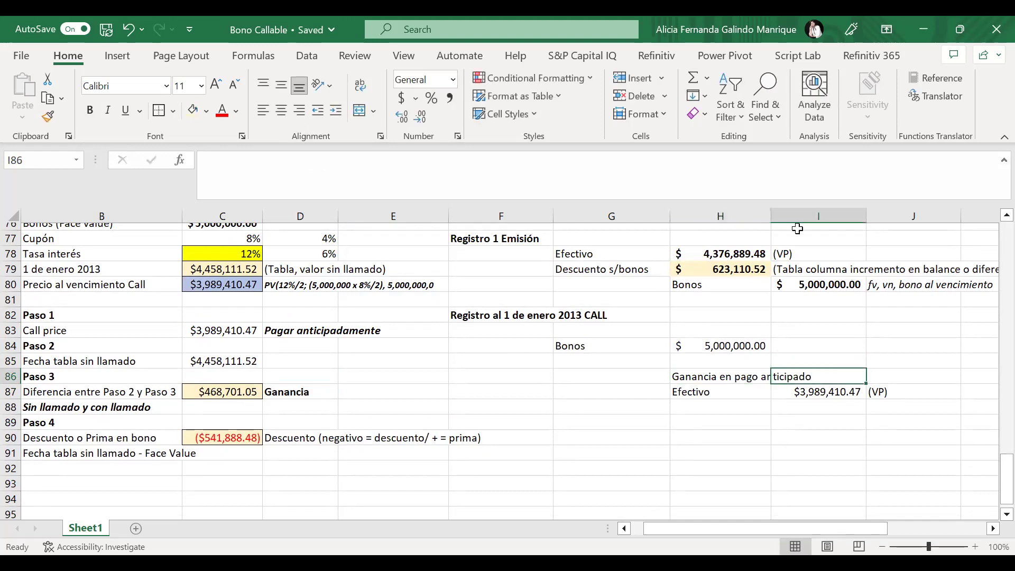
drag(772, 215, 818, 217)
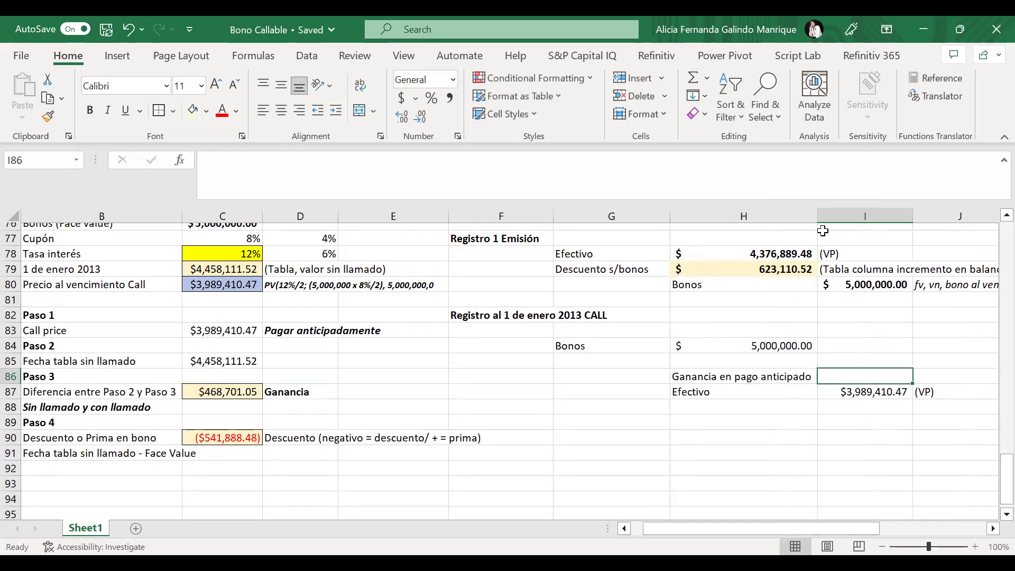
Step: Link the early-payment gain credit in I86 to the Paso 3 difference with the formula =C87
text(=)
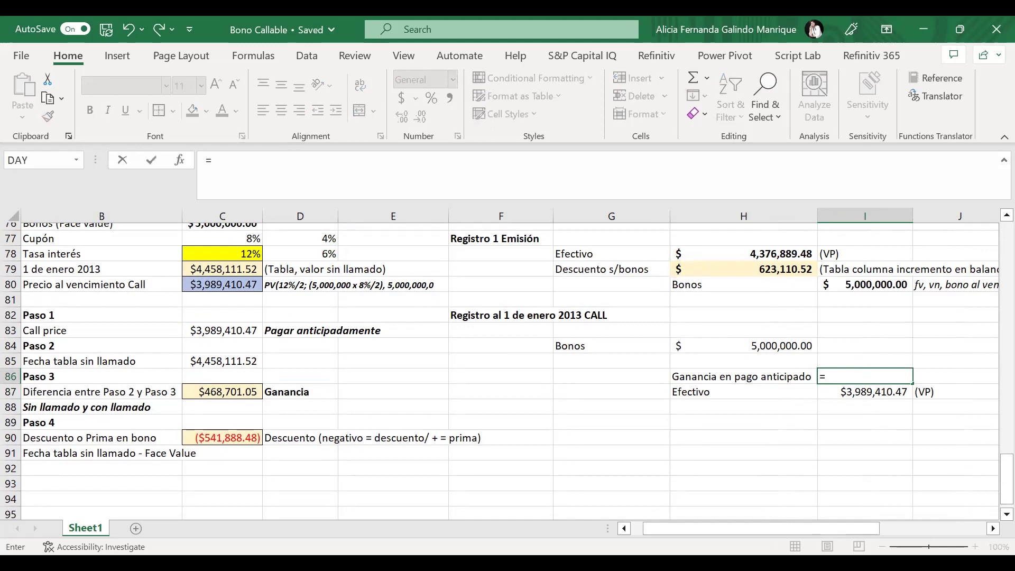
click(244, 390)
key(Return)
key(Up)
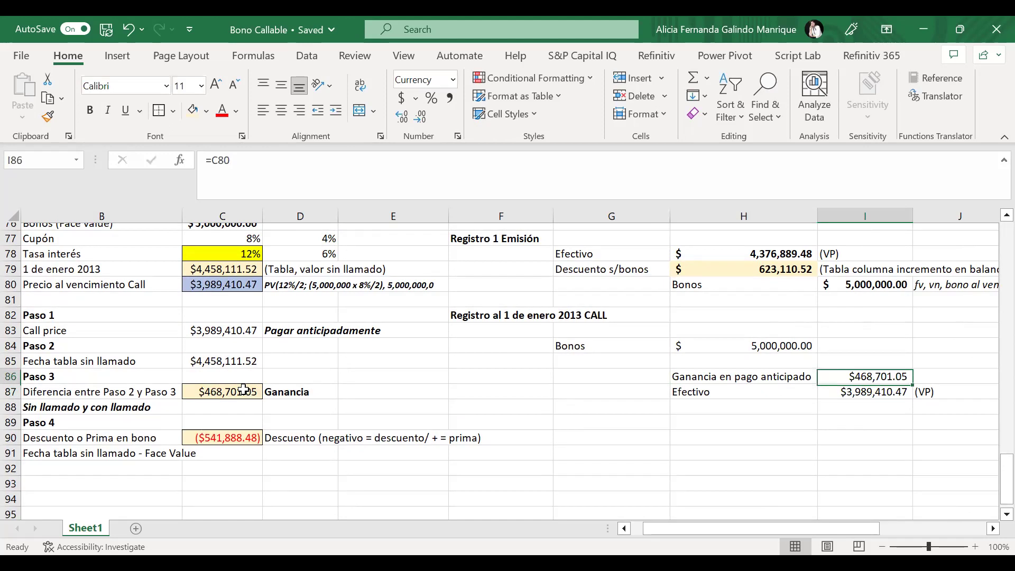
Step: Annotate the early-payment gain credit in J86 with a note beginning "Gana"
key(Right)
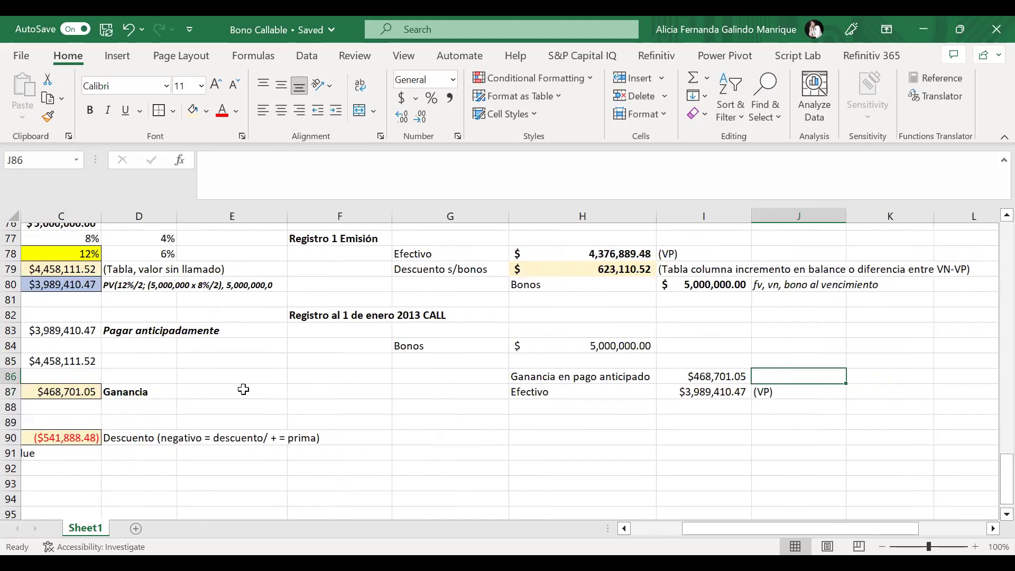
text(Gana)
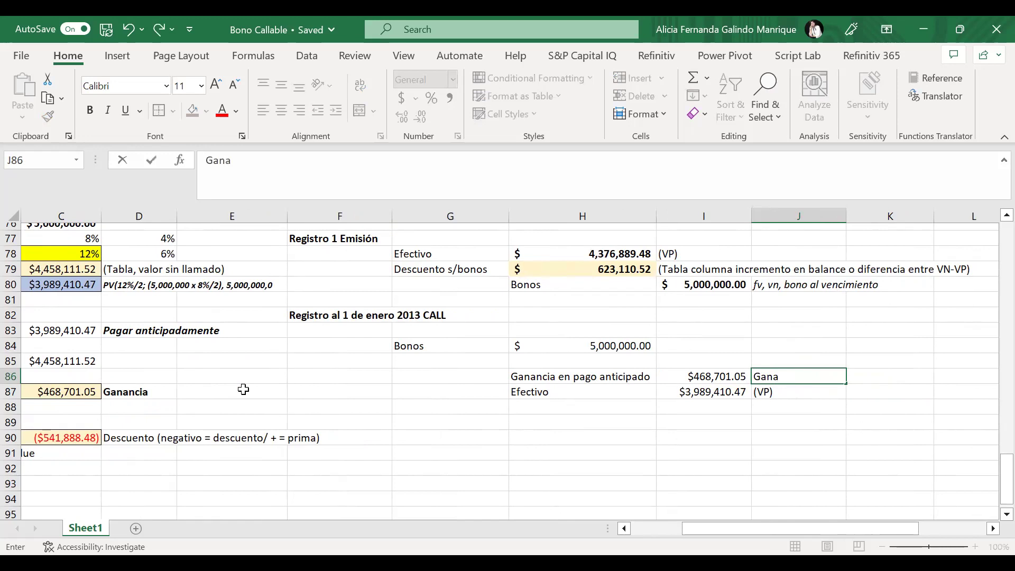
Step: Complete the note beside the early-payment gain amount in J86 as "Ganancia en call"
text(ncia en call)
key(Left)
key(Left)
key(Left)
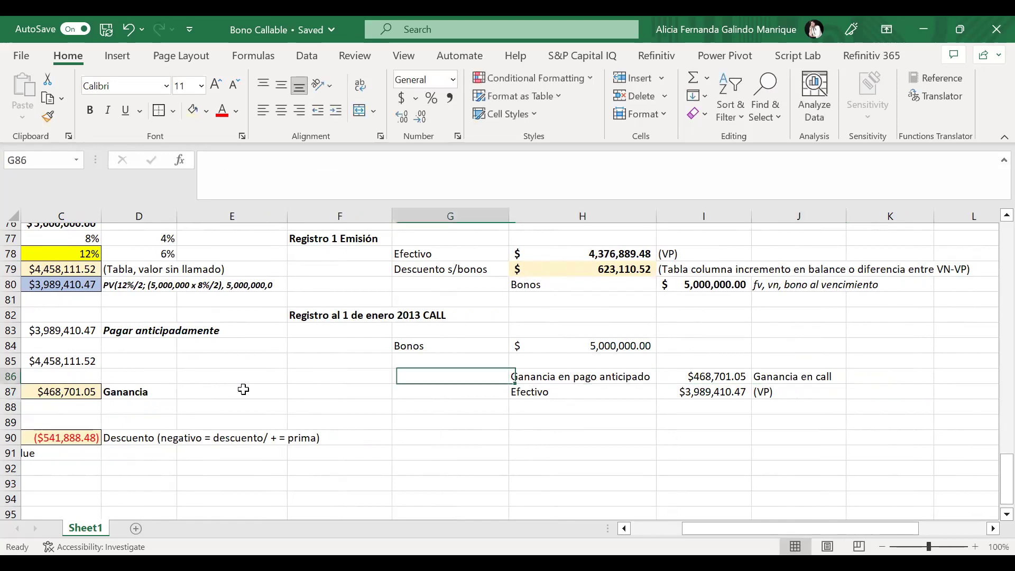
key(Left)
key(Left)
key(Left)
key(Left)
key(Left)
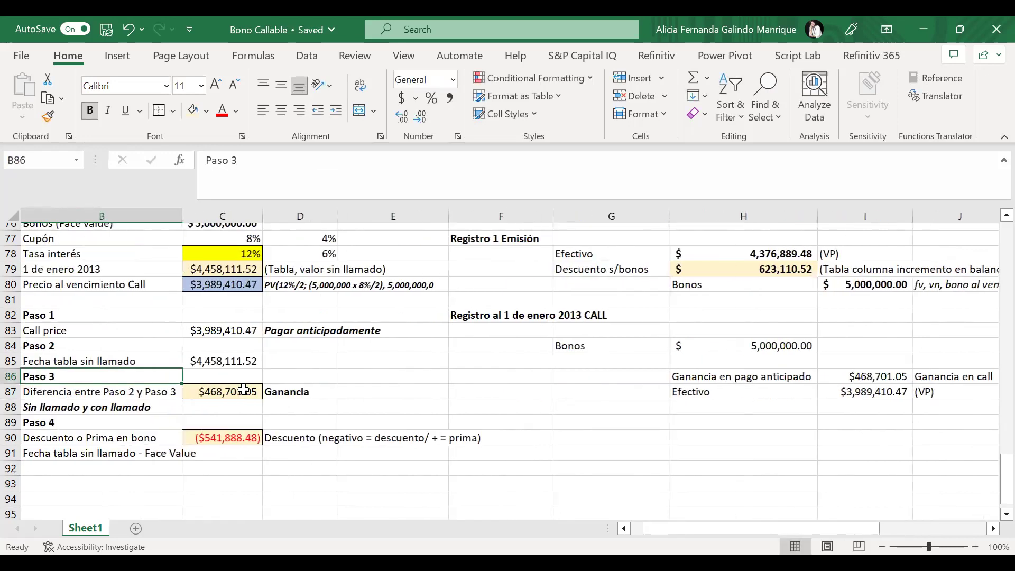
Step: Label cell H85, above "Ganancia en pago anticipado", as "Descuento en bonos/pagar"
key(Right)
key(Right)
key(Right)
key(Right)
key(Right)
key(Right)
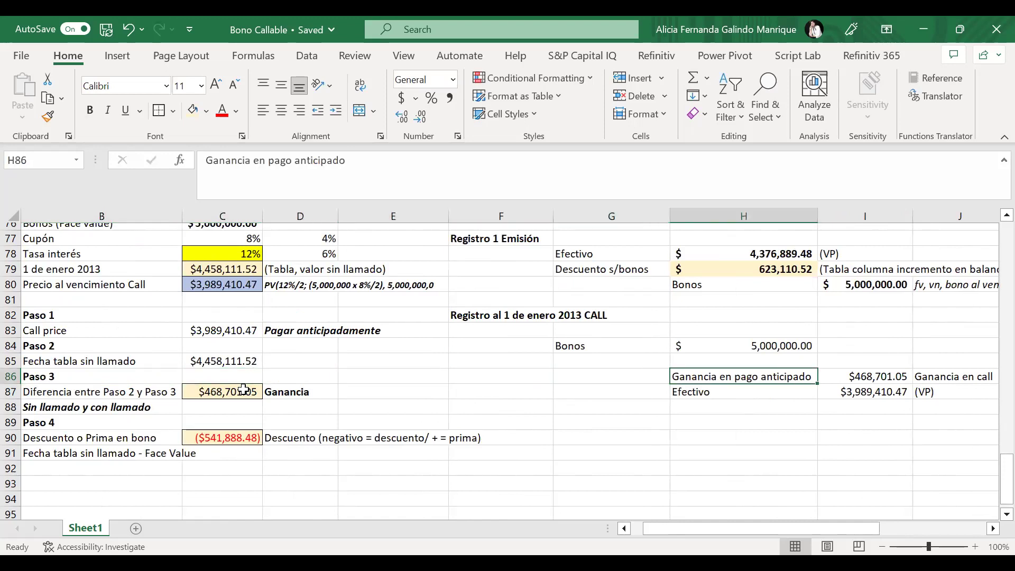
key(Up)
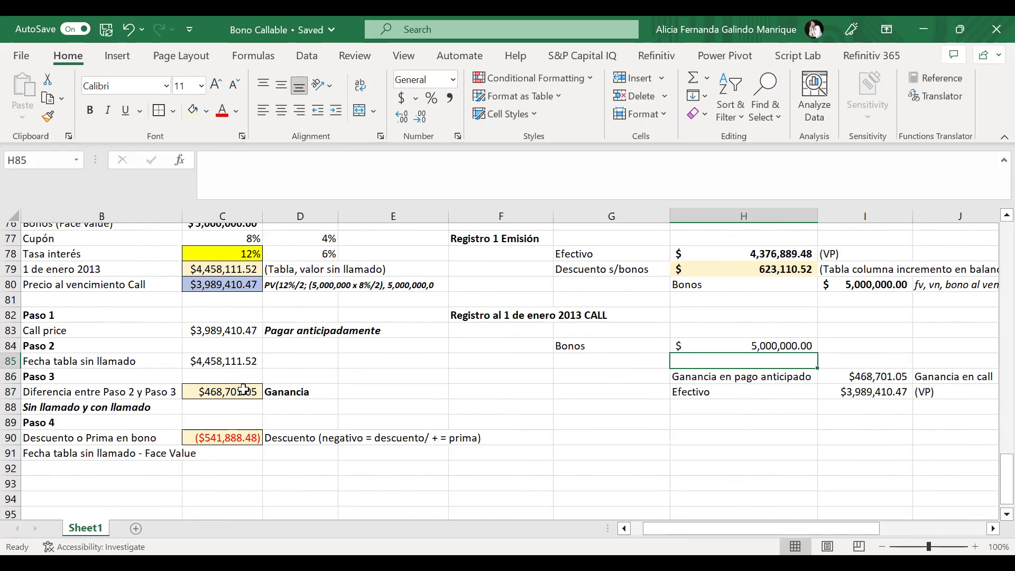
text(Desc)
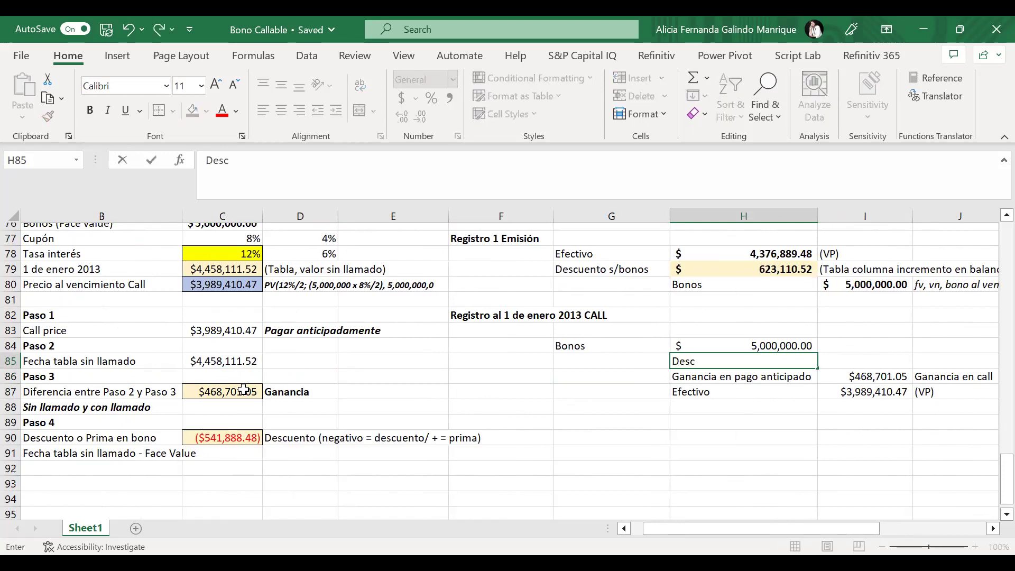
text(uento en bonos)
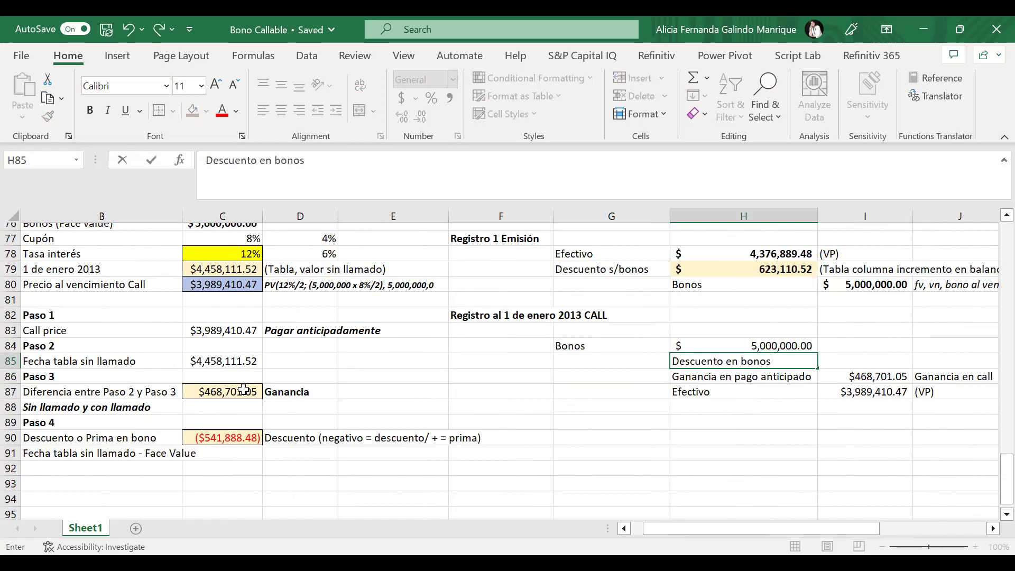
text(/pagar)
Step: Enter the bond discount amount in I85 as the negative of the Paso 4 result, =-C90
key(Tab)
text(-)
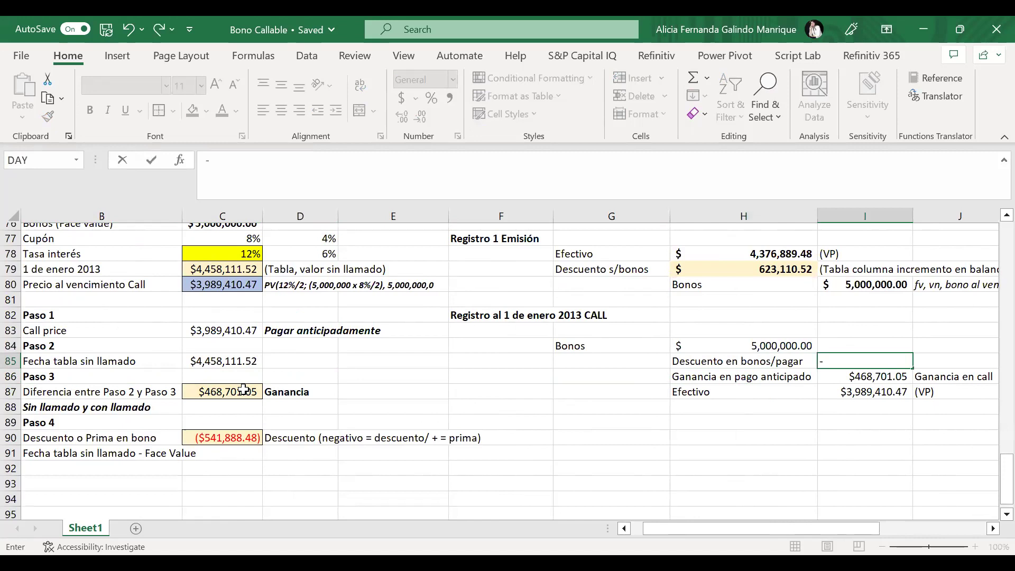
click(221, 439)
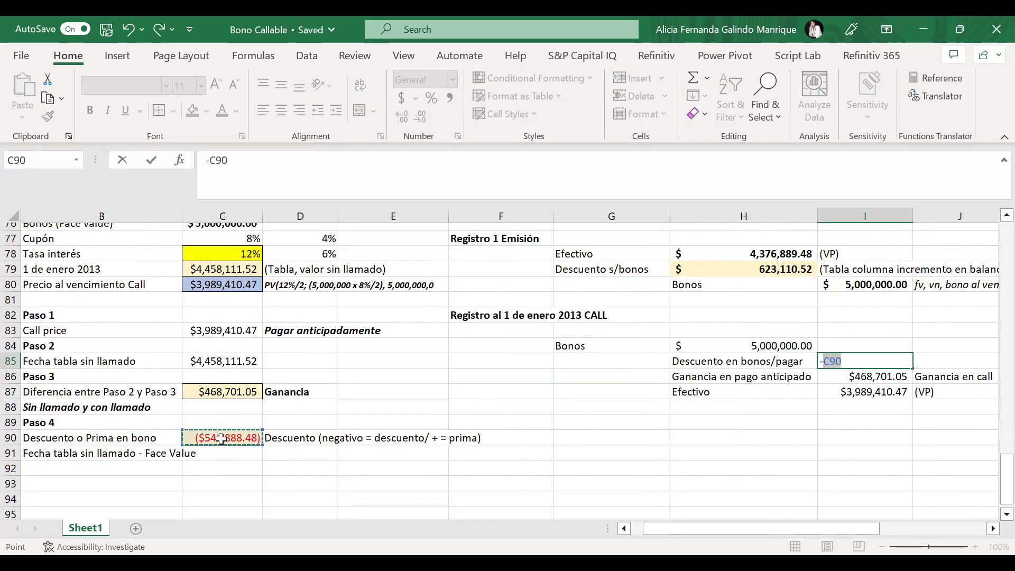
key(Return)
key(Up)
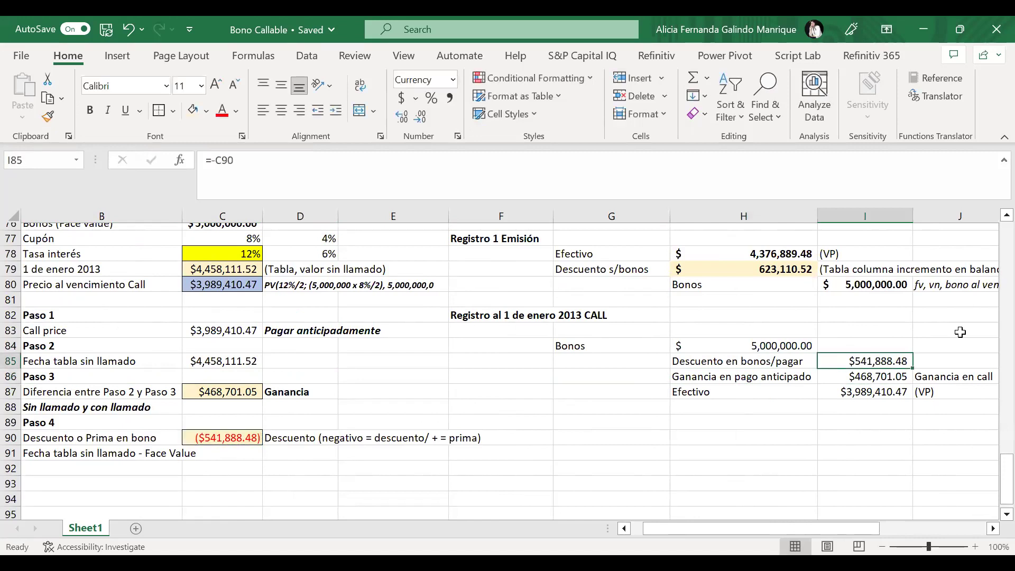
Step: Compare the sum of the credit amounts in I85:I87 with the Bonos amount in H84
drag(872, 360, 878, 391)
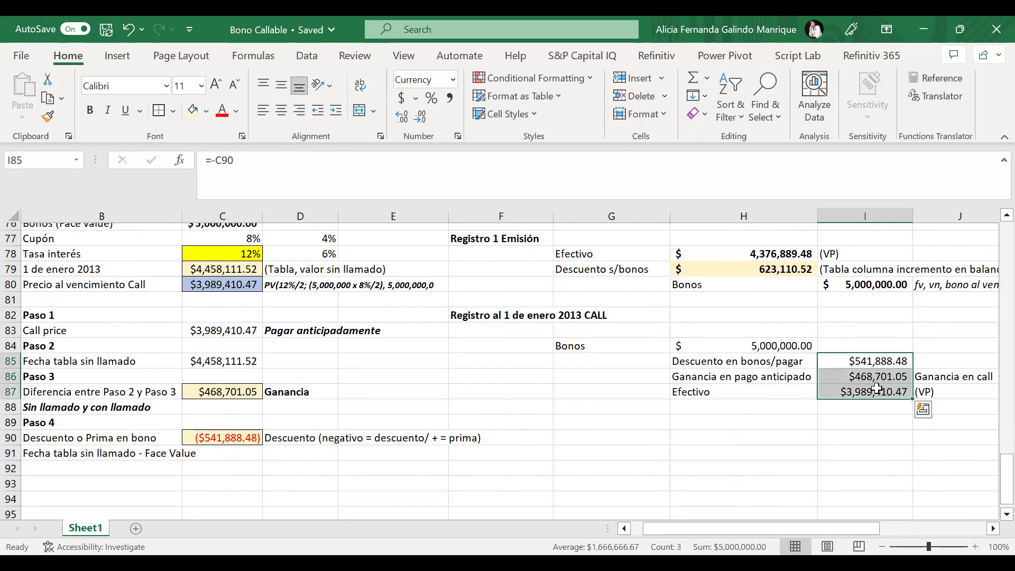
click(777, 348)
drag(777, 347, 776, 347)
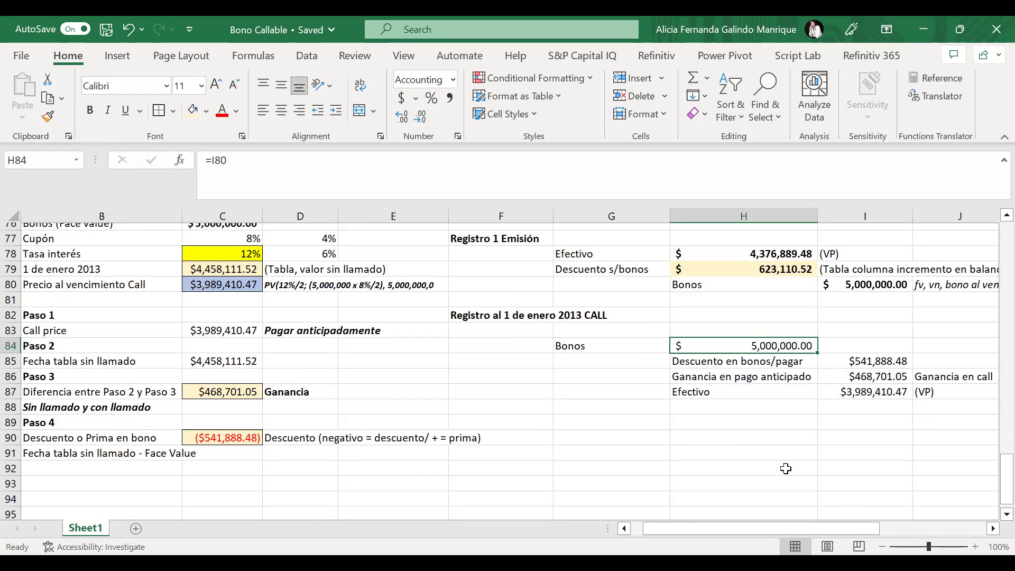
click(571, 349)
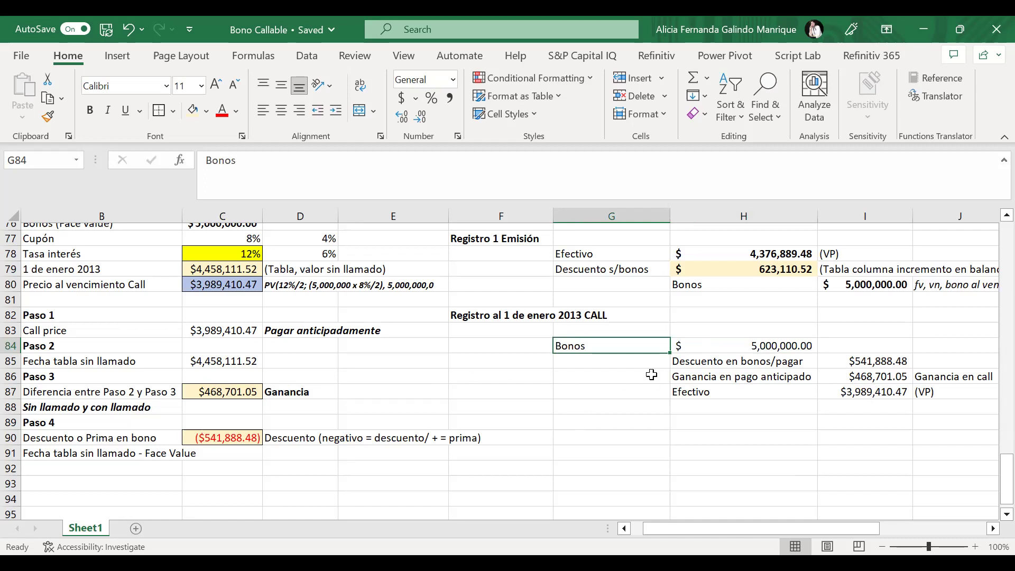
Step: Apply the light orange fill to the discount and early-payment gain labels in H85:H86
drag(681, 362, 690, 377)
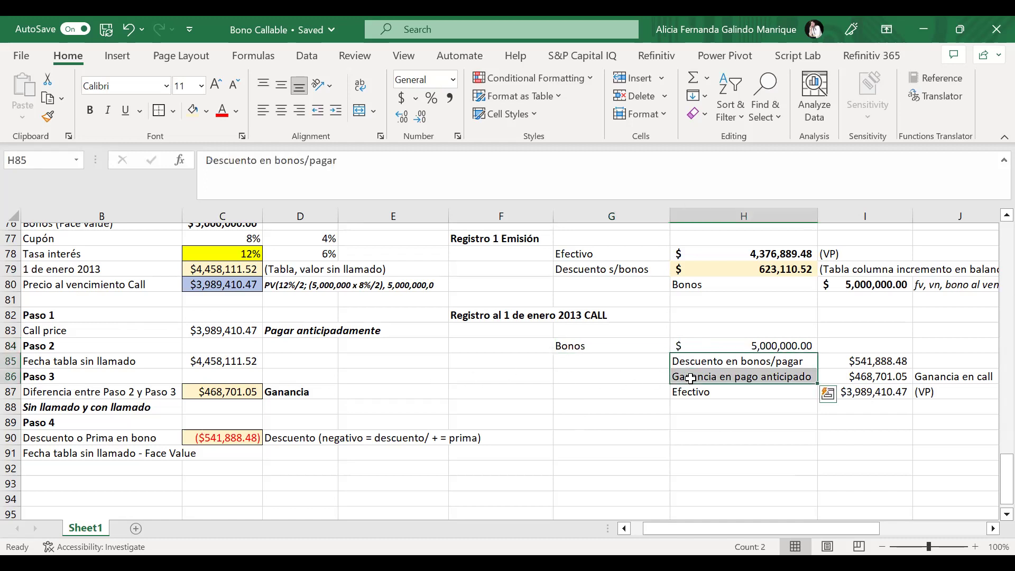
key(F4)
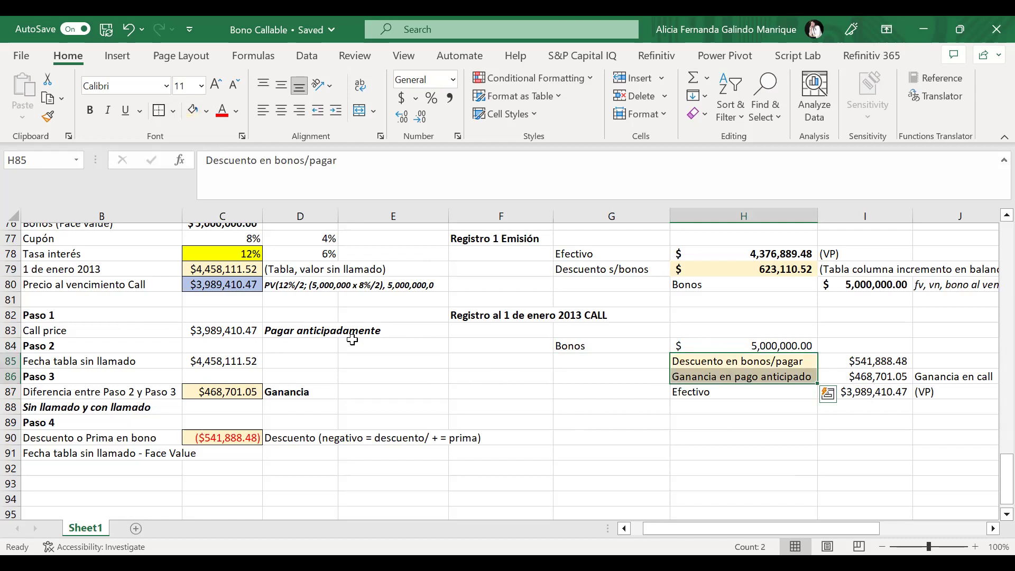
Step: Review the callable bond's input data in rows 76 to 80, including face value, rates and the 1 de enero 2013 table value
scroll(353, 339, left, 2)
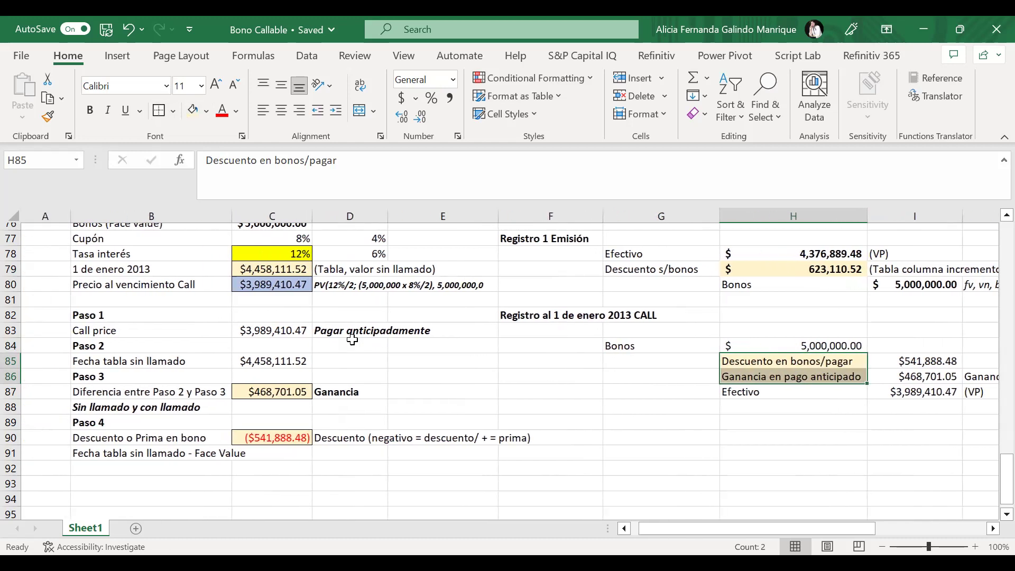
scroll(353, 339, up, 1)
scroll(353, 340, down, 1)
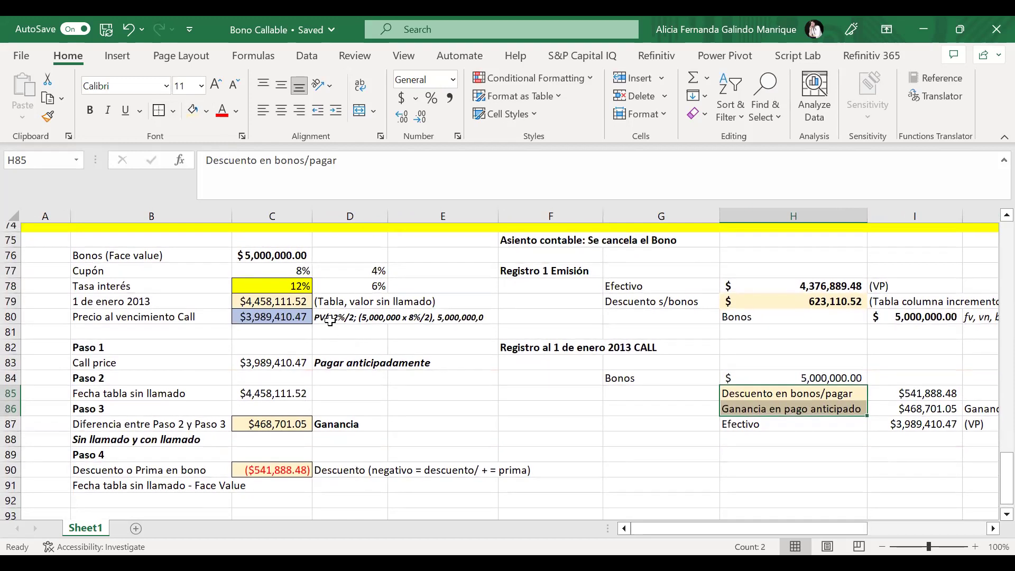
click(123, 259)
drag(344, 272, 402, 317)
click(281, 302)
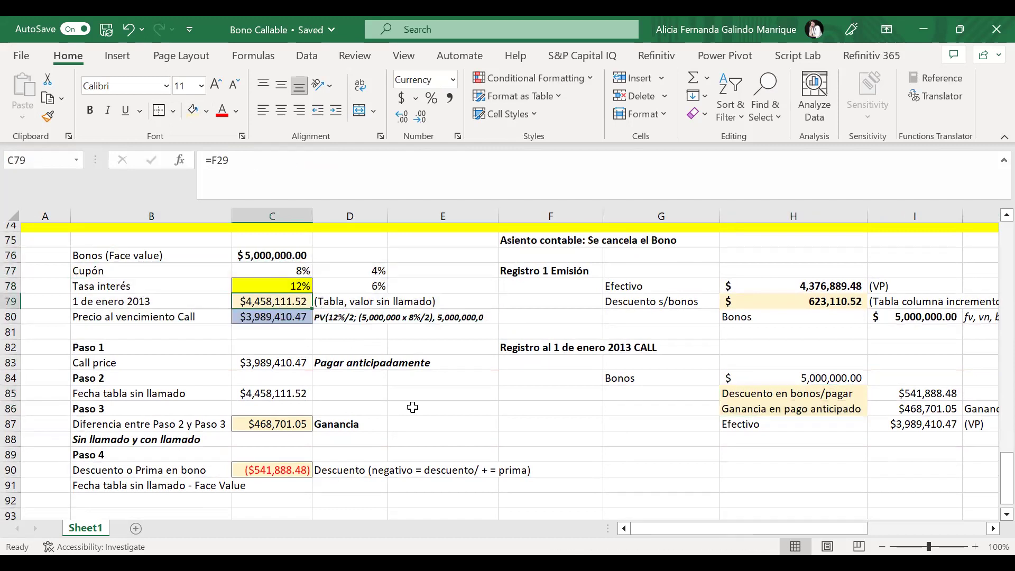
click(338, 300)
click(283, 300)
Step: Inspect the formulas behind the call maturity price in C80 and the Paso 1 call price in C83
click(288, 317)
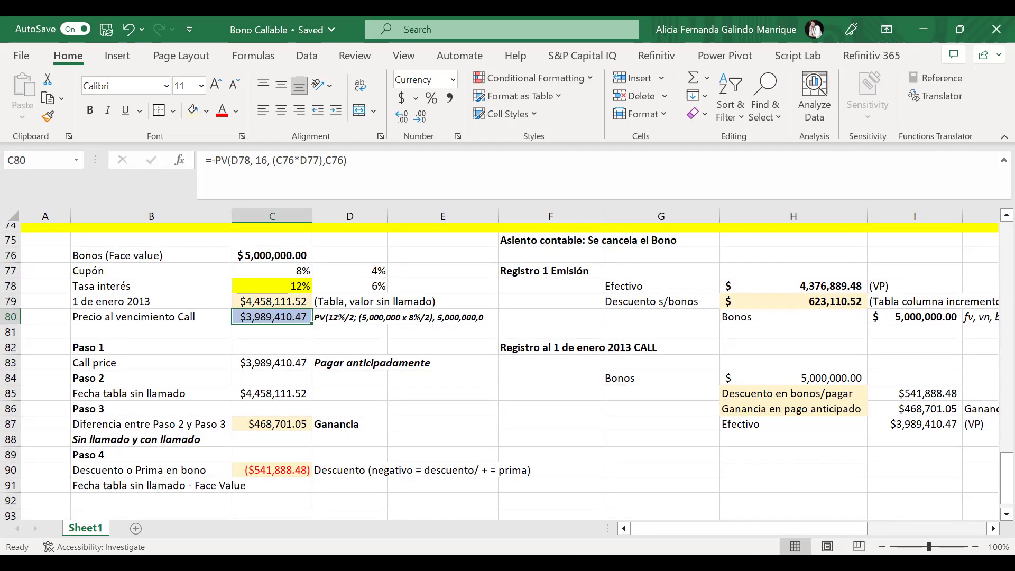
double_click(288, 316)
key(Return)
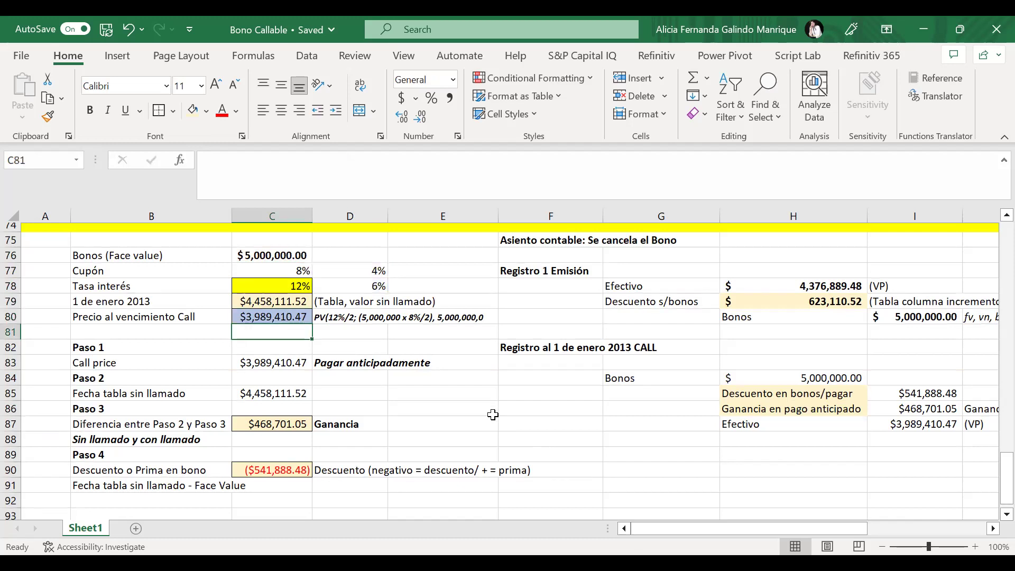
double_click(271, 360)
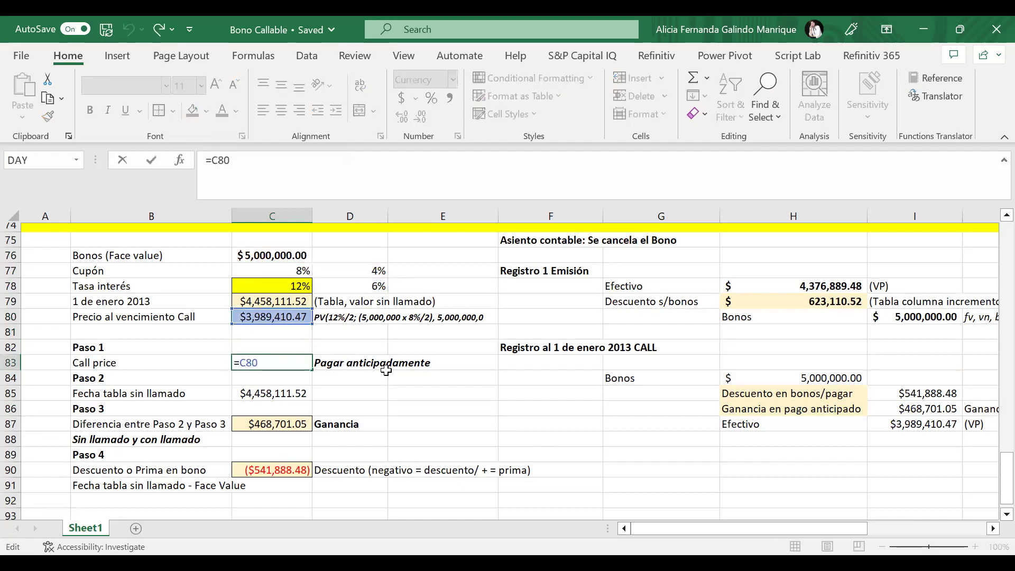
key(Escape)
Step: Examine the amortization table's remaining coupon payments in C30:C45 and the bond's carrying value in F29
scroll(386, 371, up, 14)
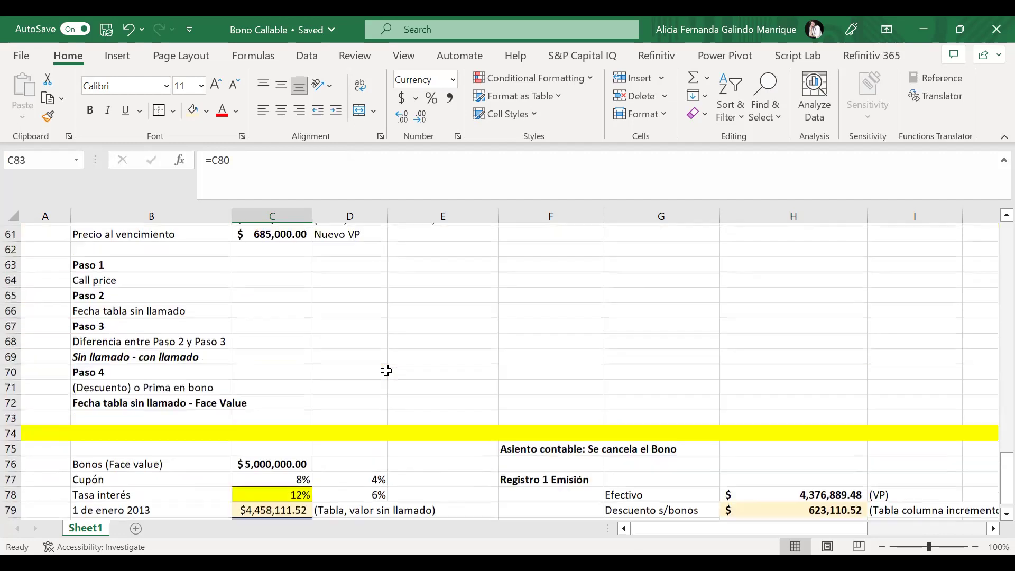
scroll(386, 370, up, 1)
drag(293, 455, 275, 276)
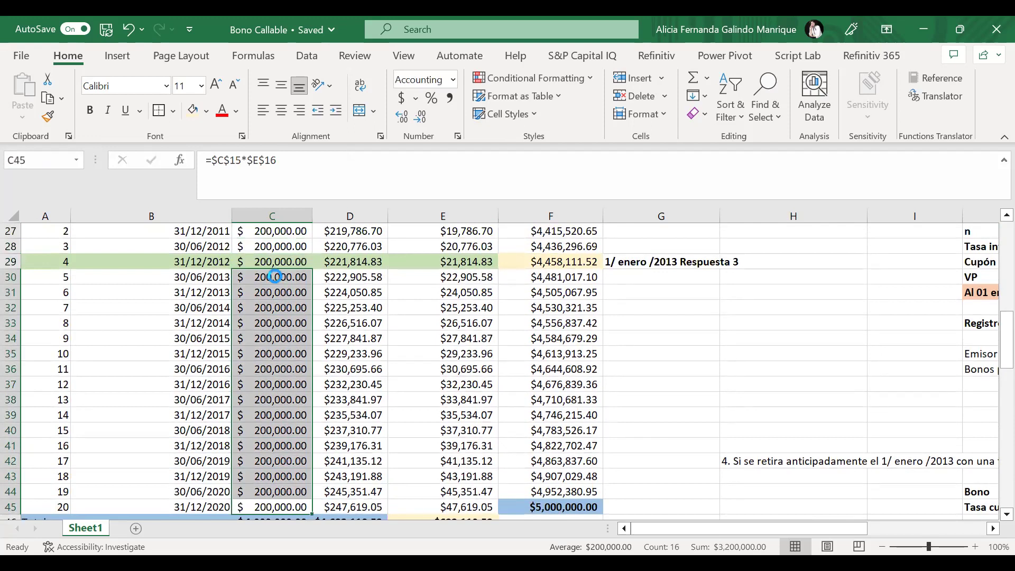
click(569, 256)
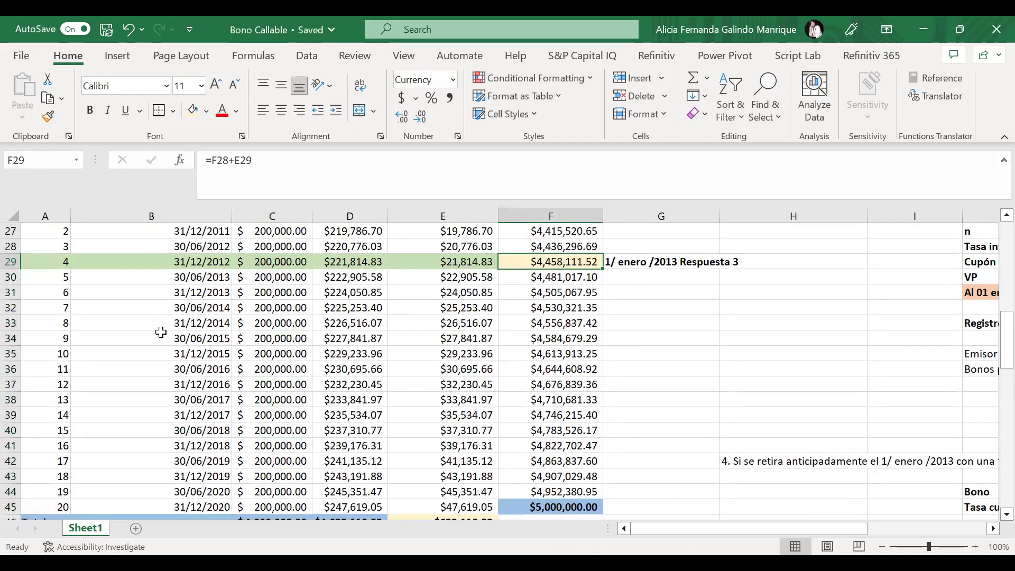
scroll(161, 332, down, 1)
scroll(161, 332, up, 1)
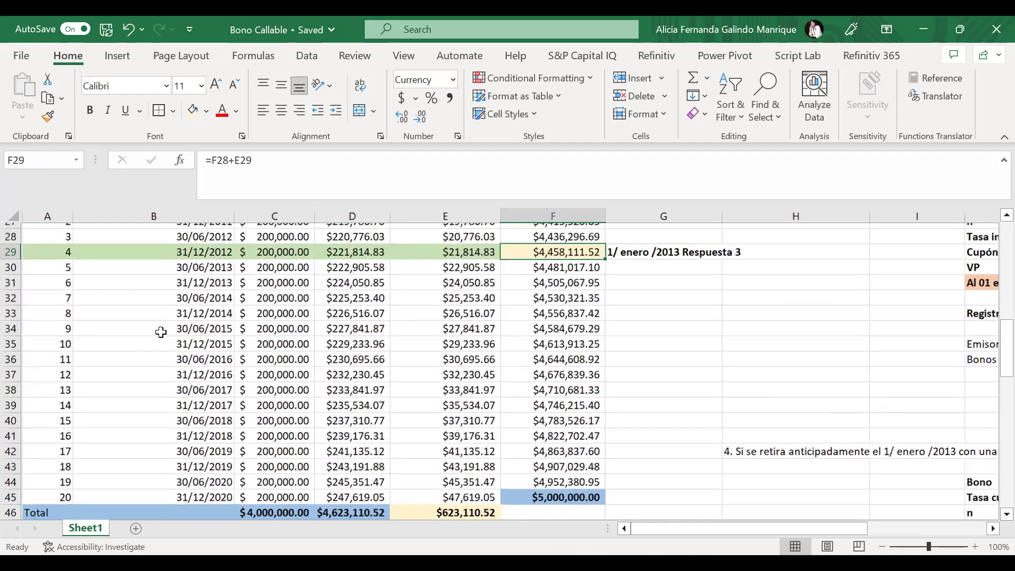
Step: Return to the call calculation and check the Paso 1 and Paso 2 references in C83 and C85
scroll(161, 332, down, 9)
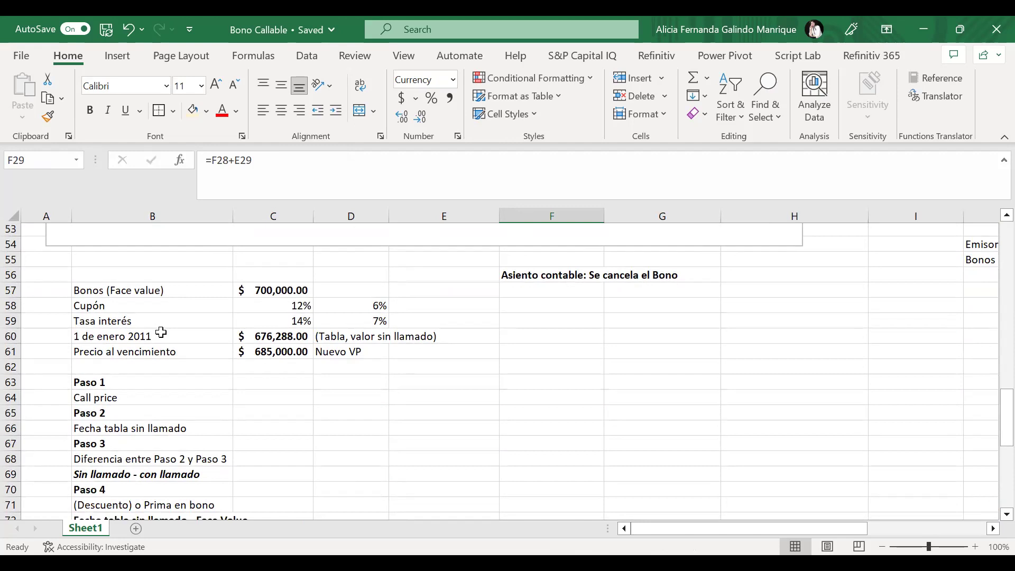
scroll(161, 332, down, 5)
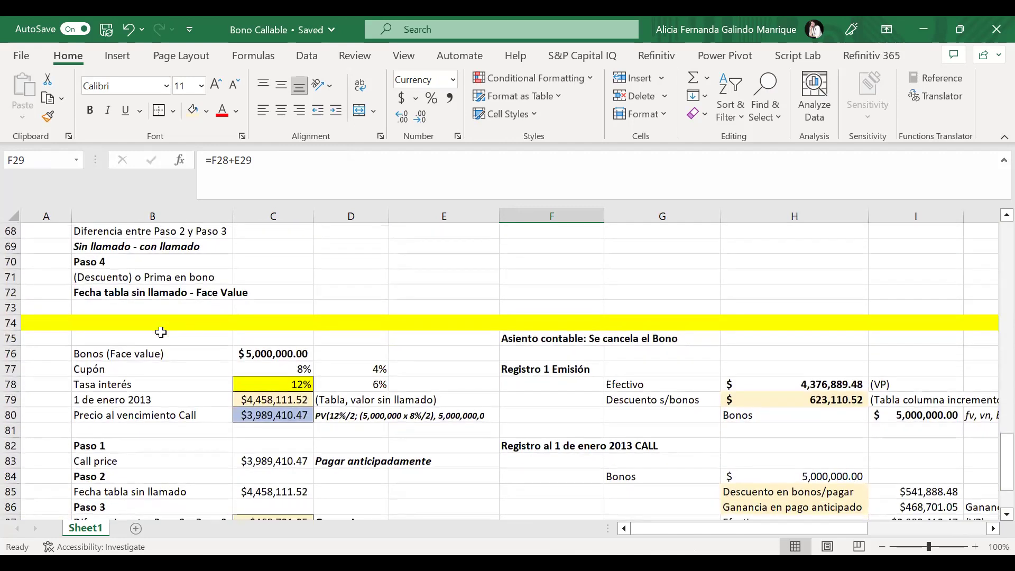
scroll(161, 332, down, 2)
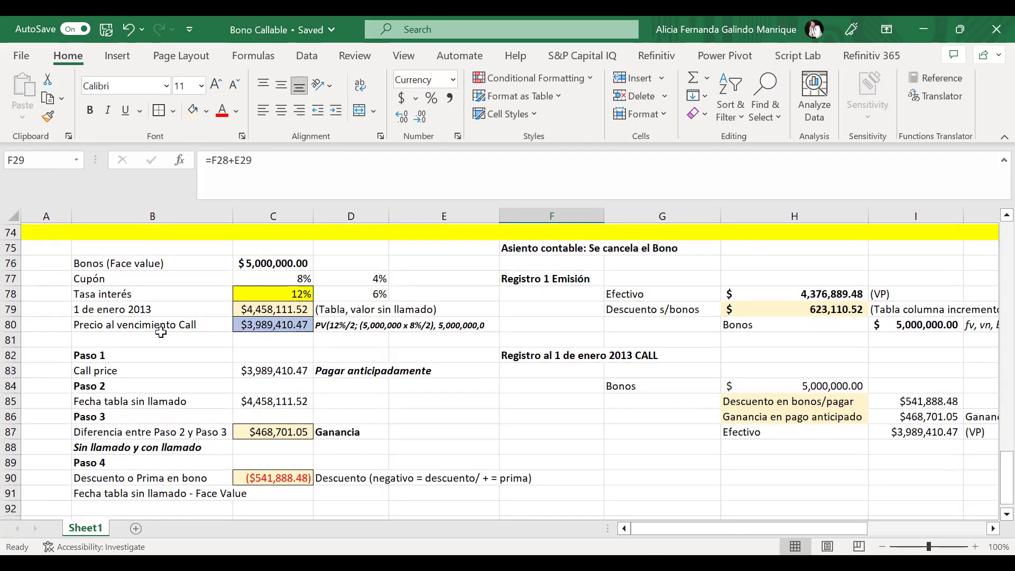
scroll(161, 332, down, 1)
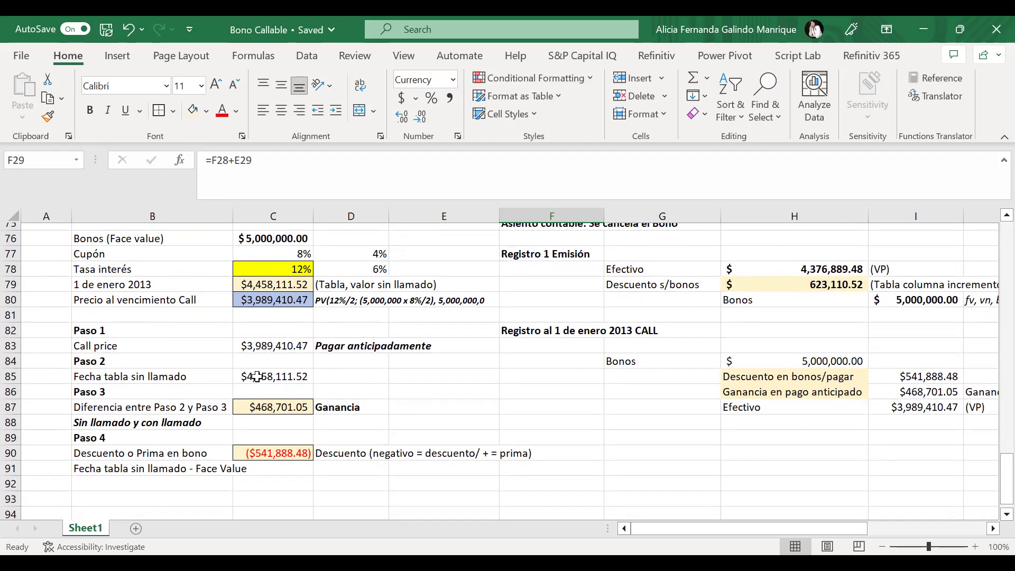
click(283, 344)
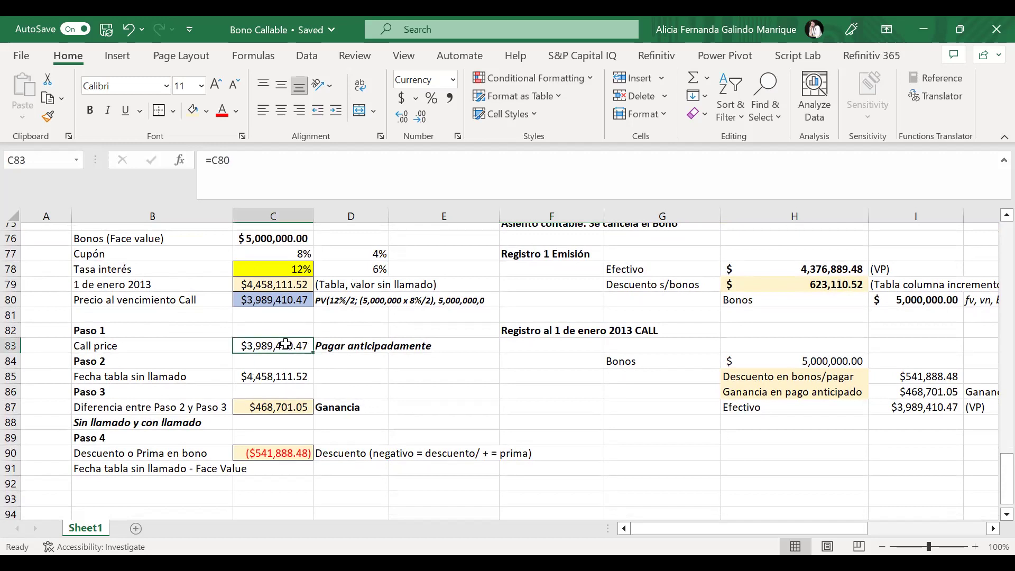
click(262, 380)
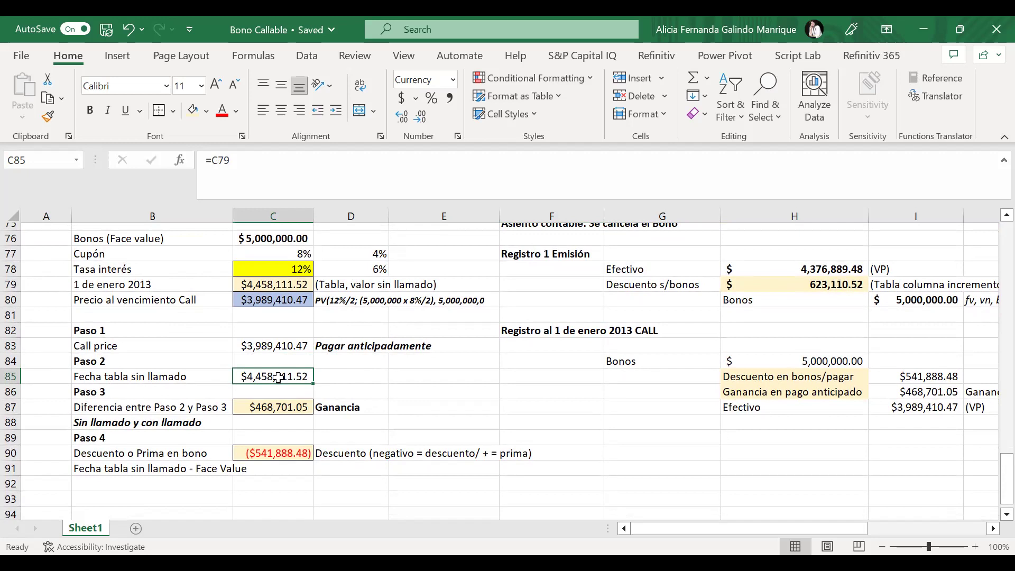
Step: Inspect the Paso 3 difference formula in C87 and the Paso 4 discount or premium formula in C90
double_click(283, 408)
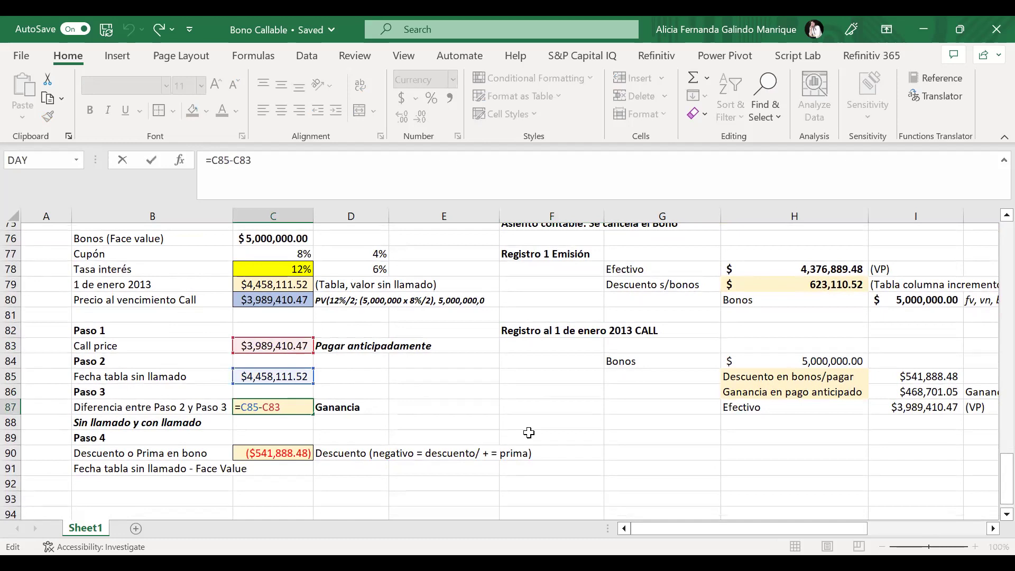
key(Return)
key(Return)
key(Down)
key(F2)
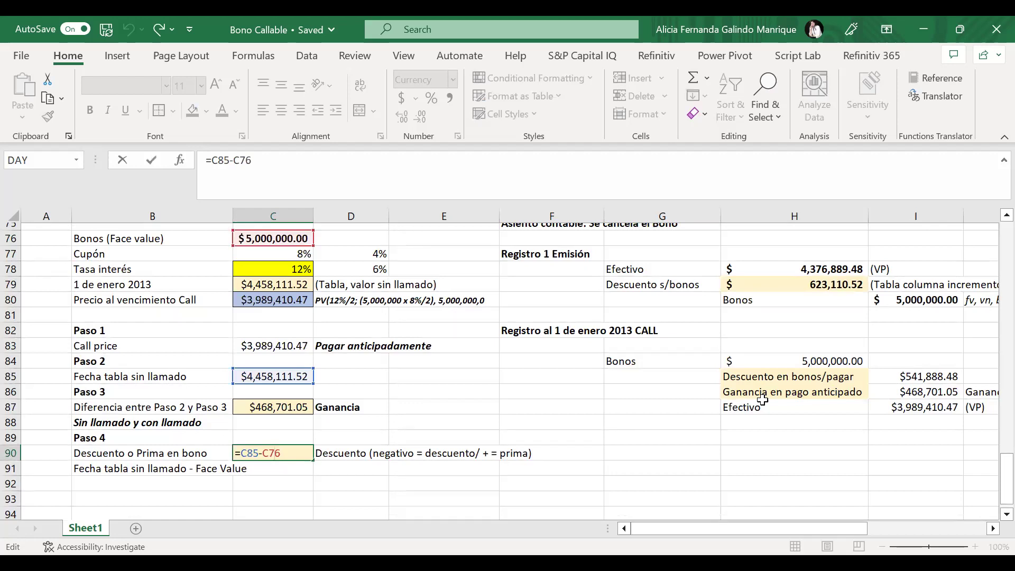
key(Return)
Step: Bold the amounts of the 1 January 2013 CALL entry in H84 and I85:I87
scroll(764, 401, right, 3)
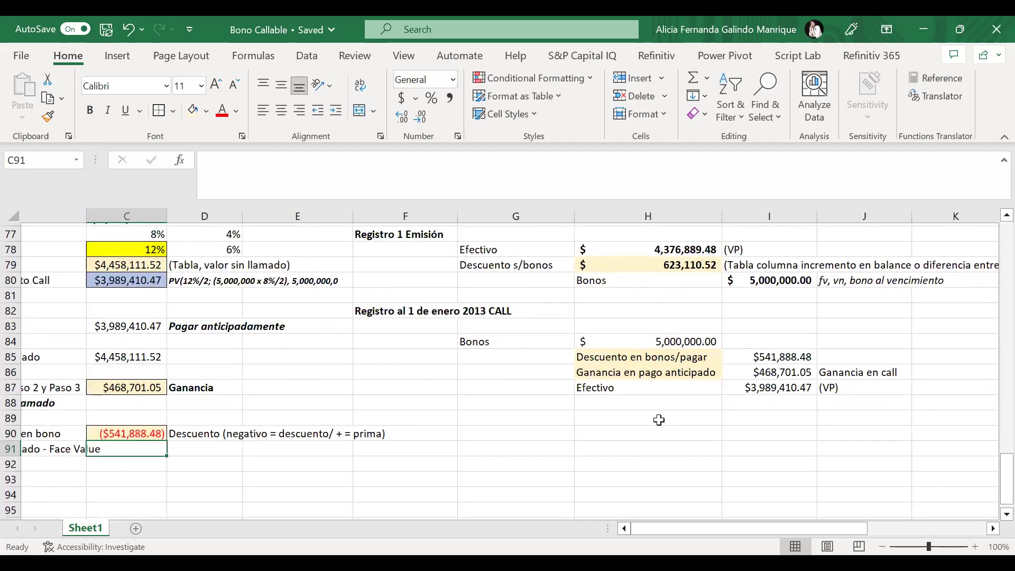
scroll(663, 411, up, 1)
click(693, 374)
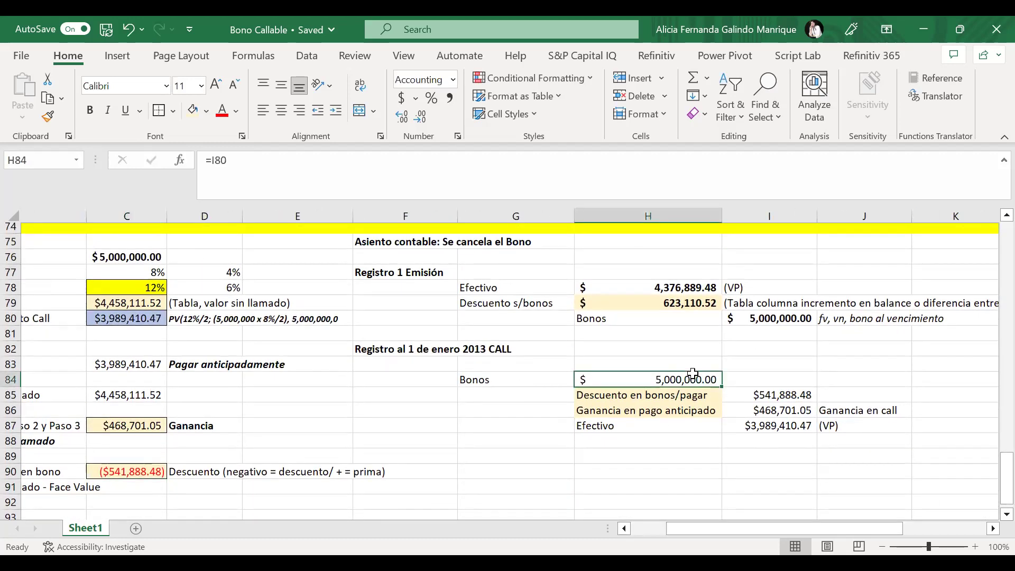
drag(782, 395, 786, 412)
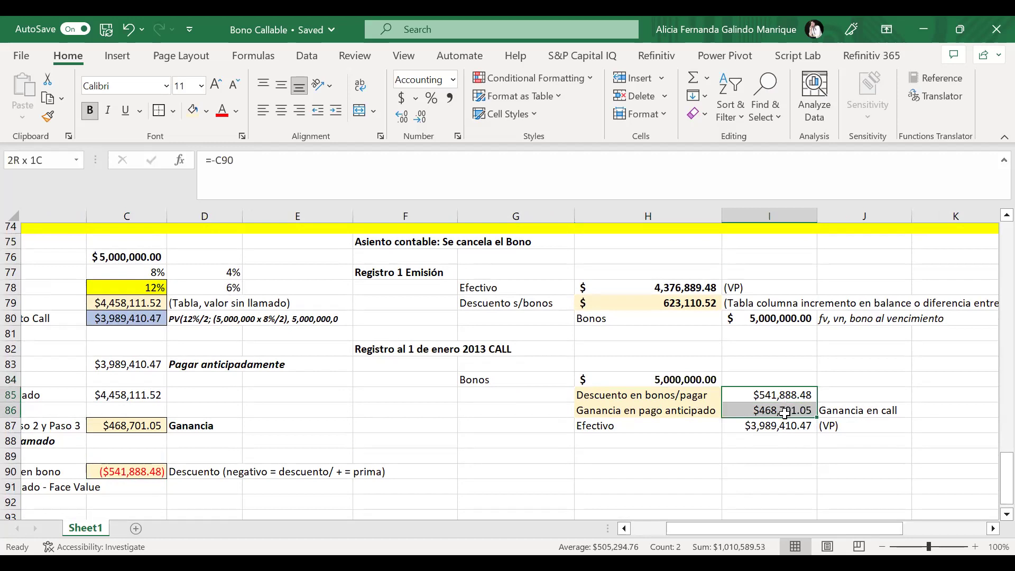
key(ctrl+b)
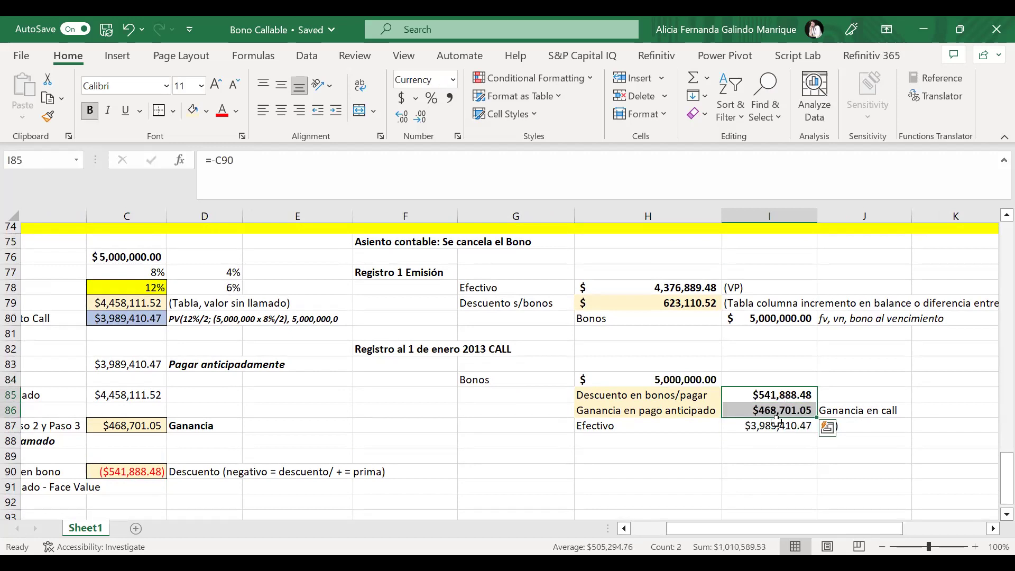
click(769, 428)
key(ctrl+b)
click(587, 455)
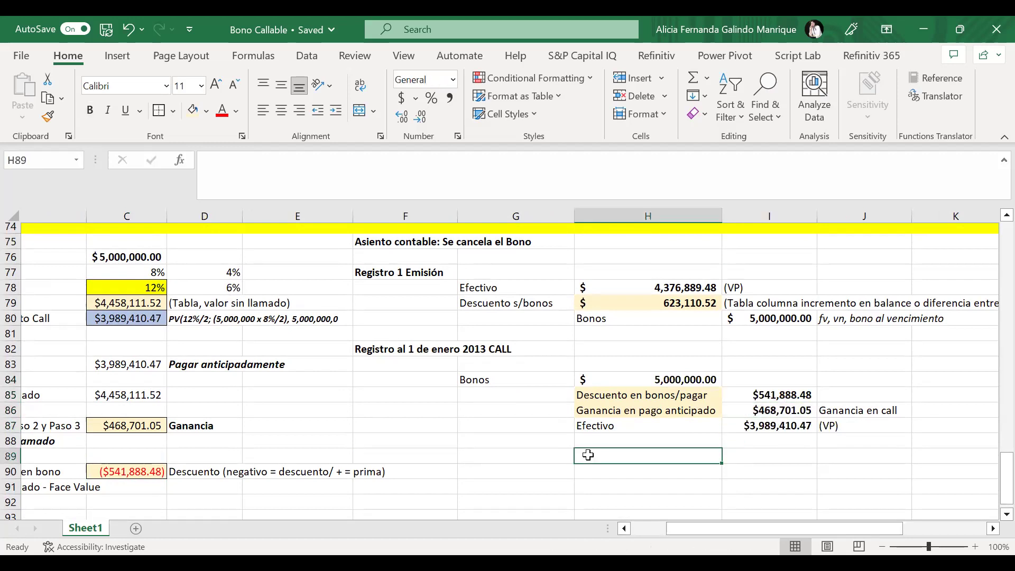
Step: Review the amortization table's dates, interest columns and balances around the highlighted 31/12/2012 row
scroll(404, 425, left, 3)
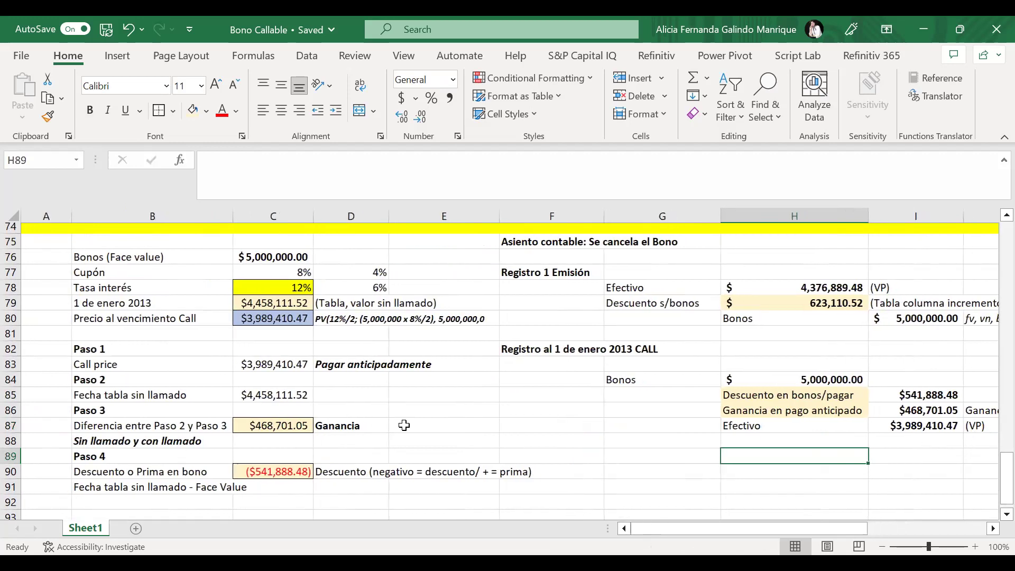
scroll(404, 426, up, 1)
scroll(404, 425, down, 1)
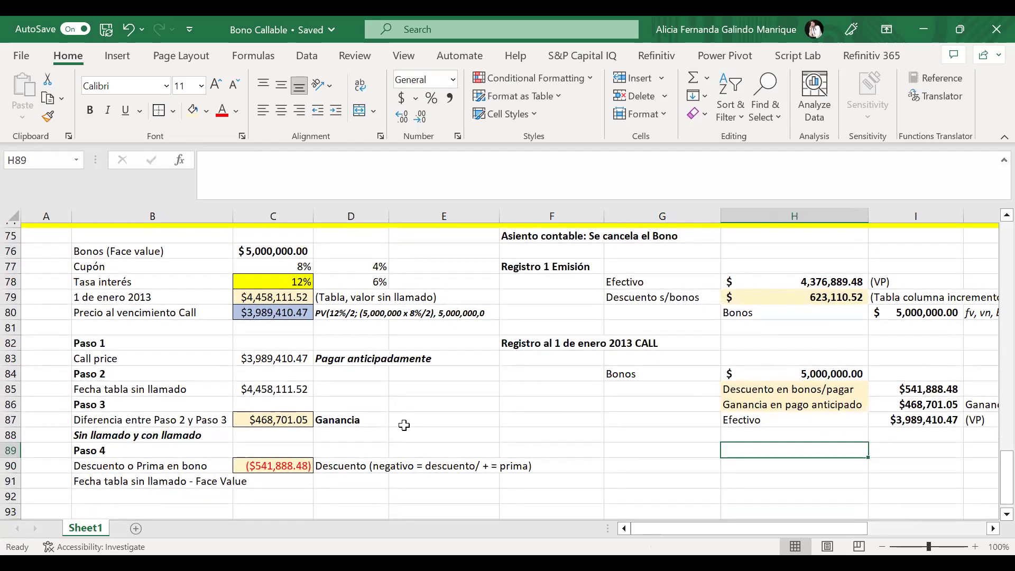
scroll(404, 425, up, 19)
scroll(405, 425, down, 2)
scroll(404, 425, up, 2)
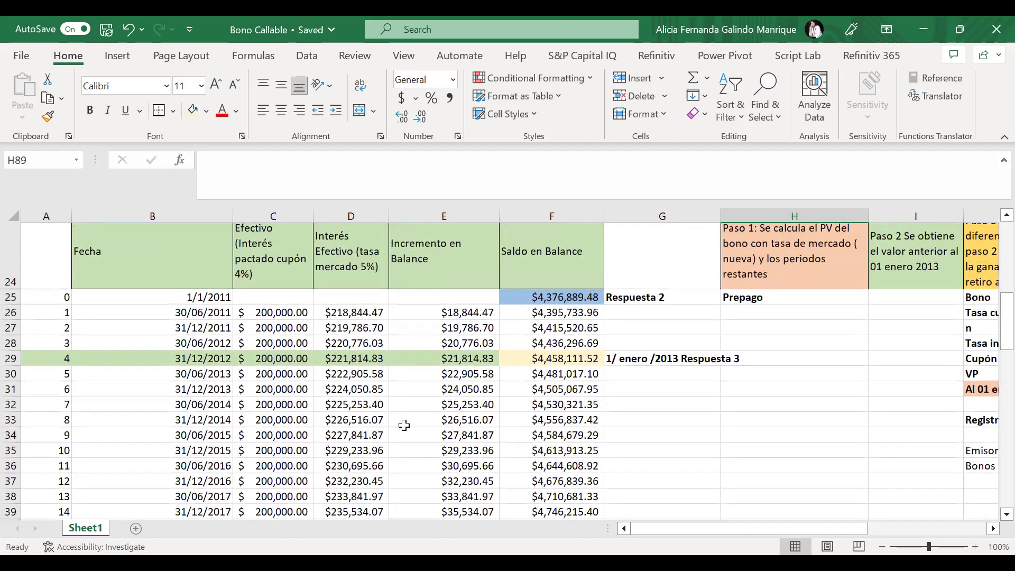
scroll(405, 425, up, 1)
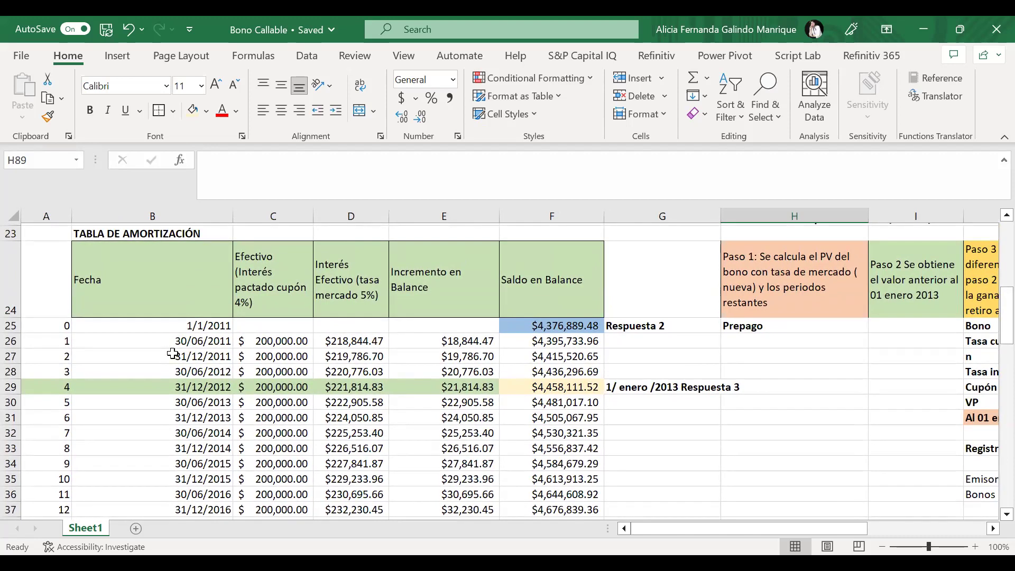
scroll(173, 354, up, 1)
scroll(173, 353, down, 3)
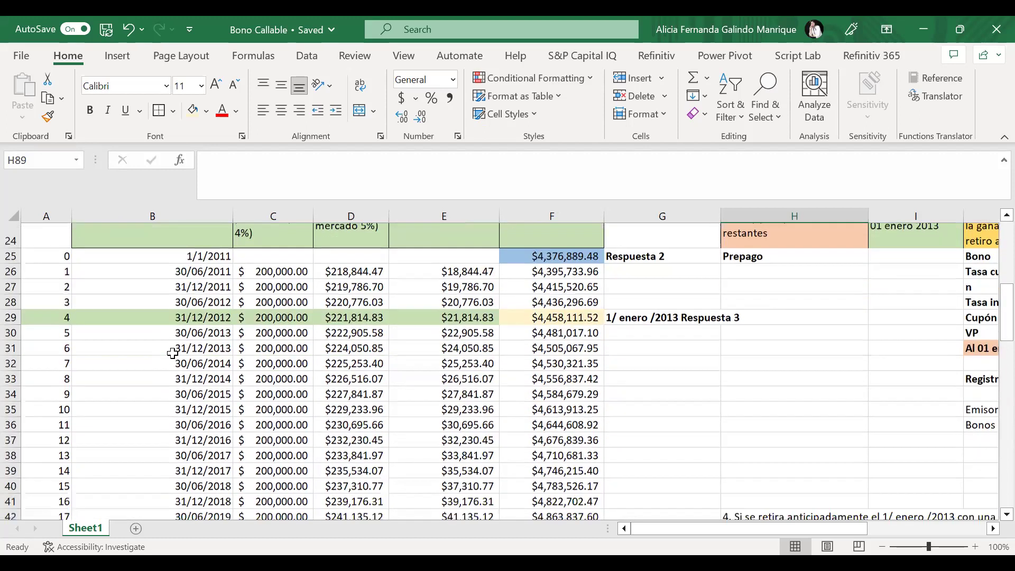
scroll(173, 353, up, 1)
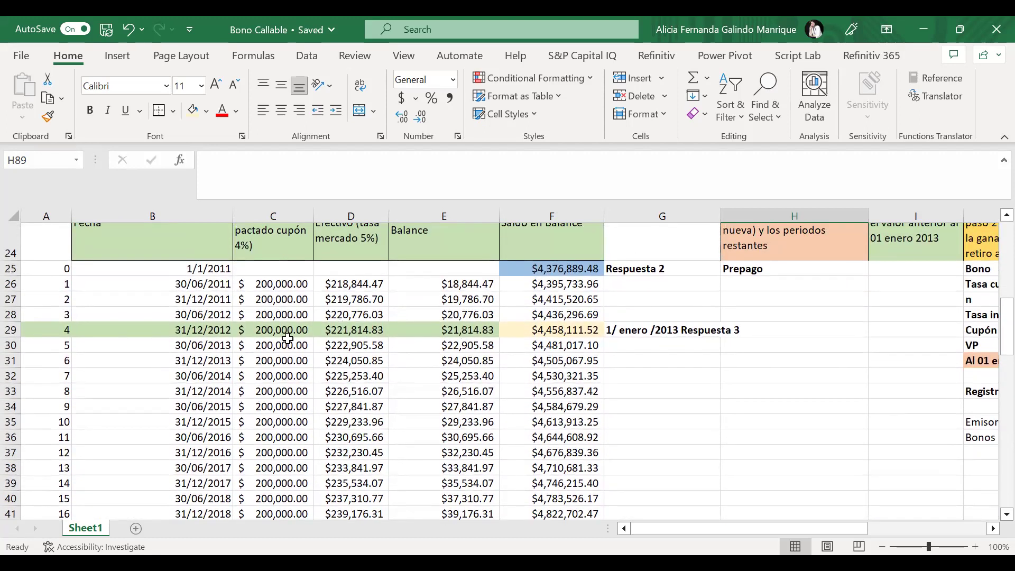
scroll(384, 320, up, 1)
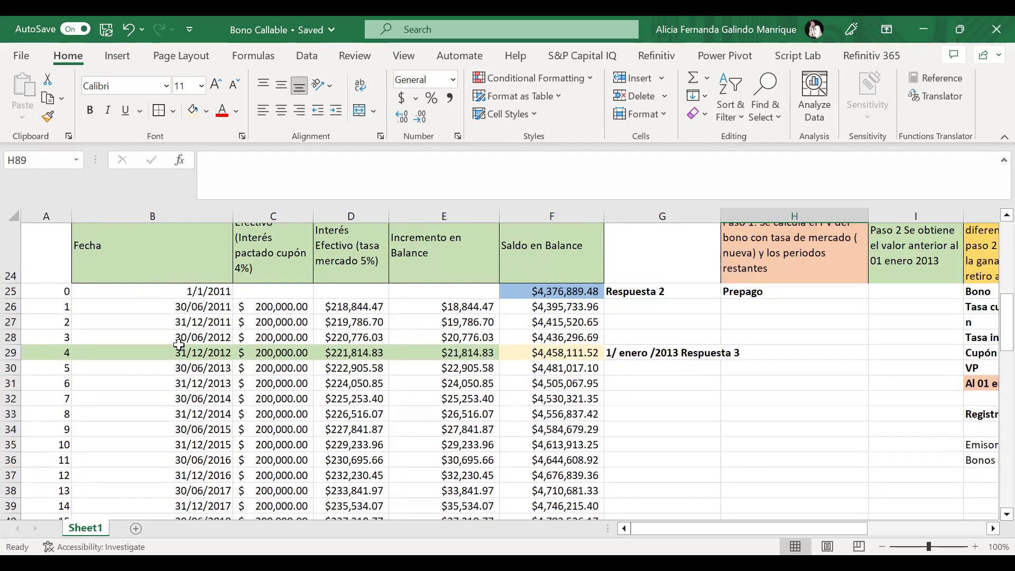
scroll(179, 345, down, 3)
scroll(179, 344, up, 2)
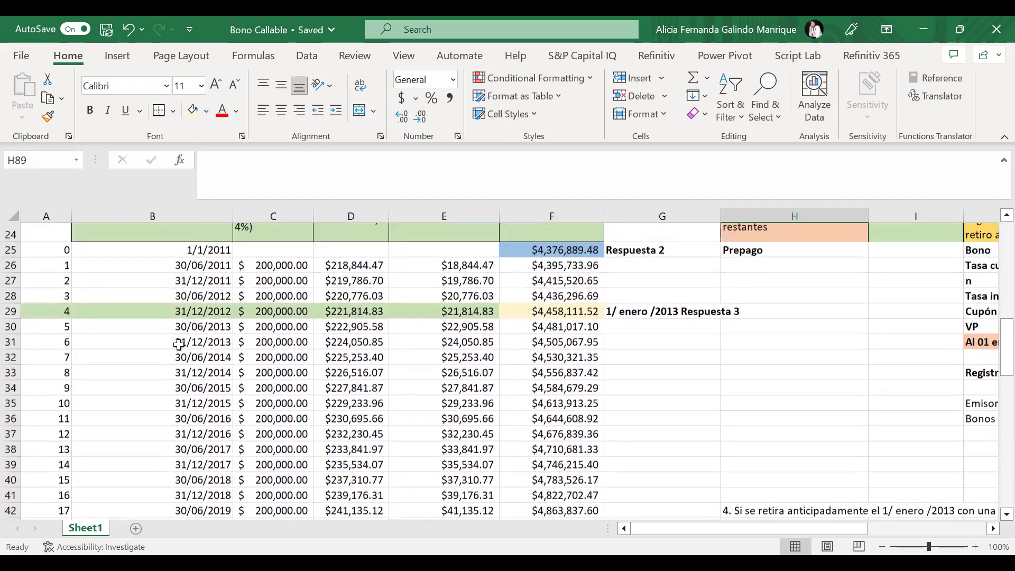
scroll(179, 345, up, 1)
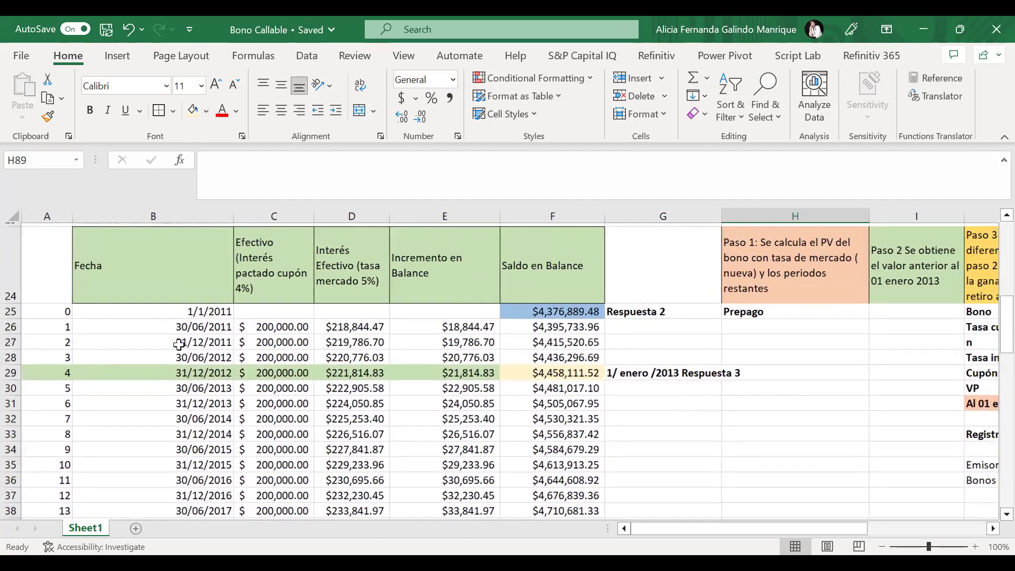
Step: Go through the coupon payments one by one from C26 to C45, ending at the total in C46
click(292, 327)
key(Down)
key(Down)
key(Down)
key(Down)
key(Down)
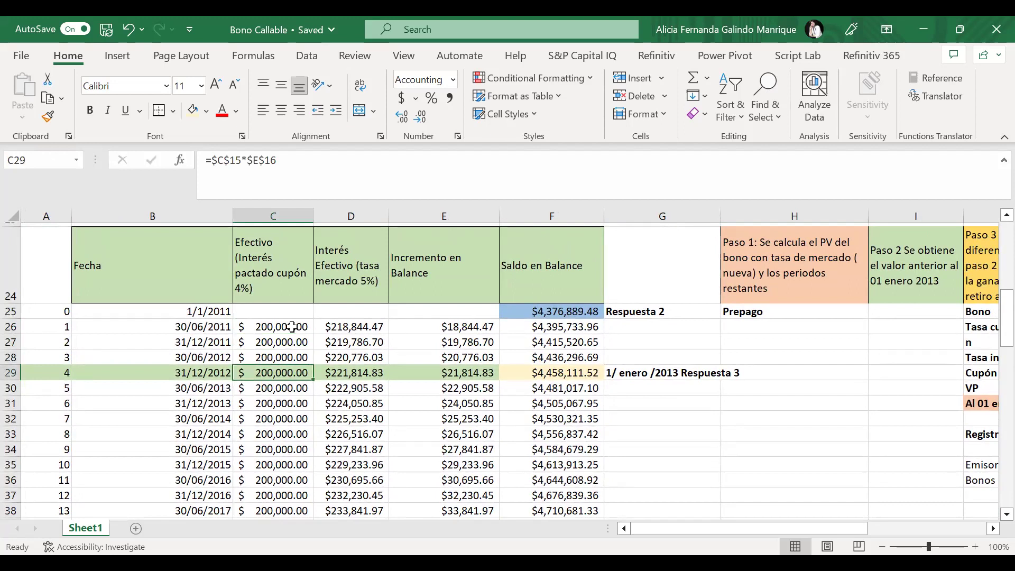
key(Down)
key(Down)
key(Down)
key(Down)
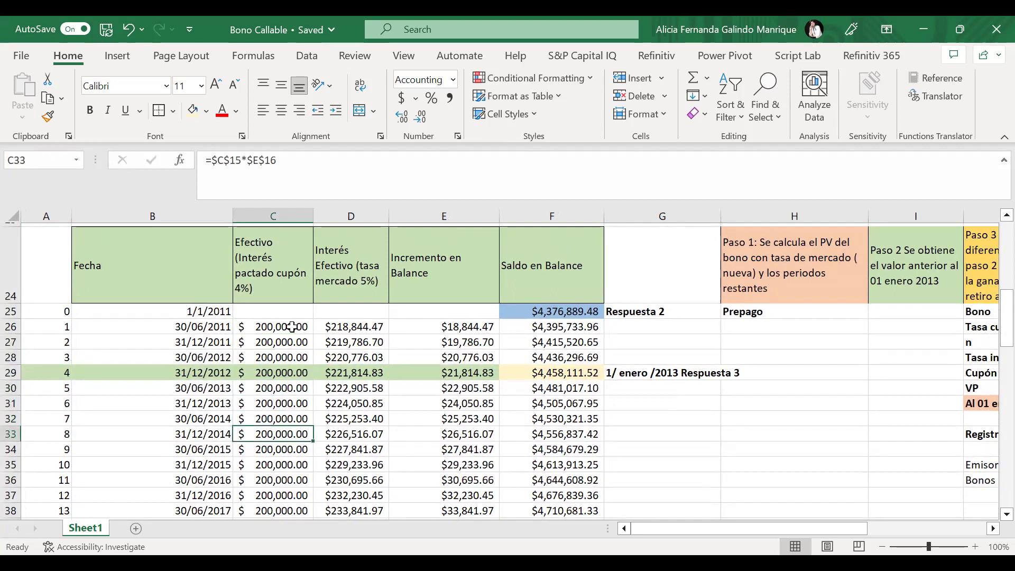
key(Down)
key(Down)
key(Down)
key(Down)
key(Down)
key(Down)
key(Down)
key(Down)
key(Down)
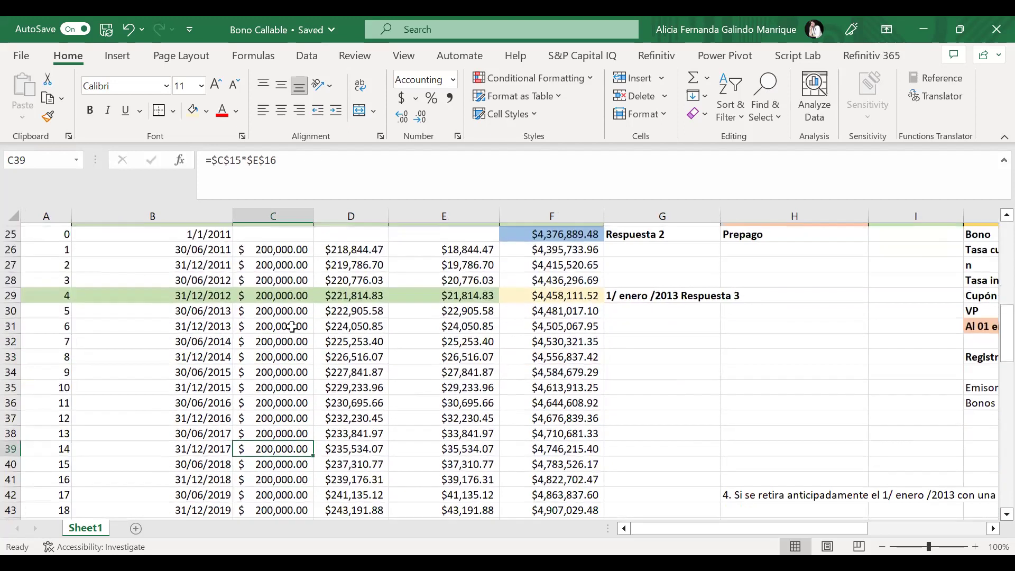
key(Down)
key(Down)
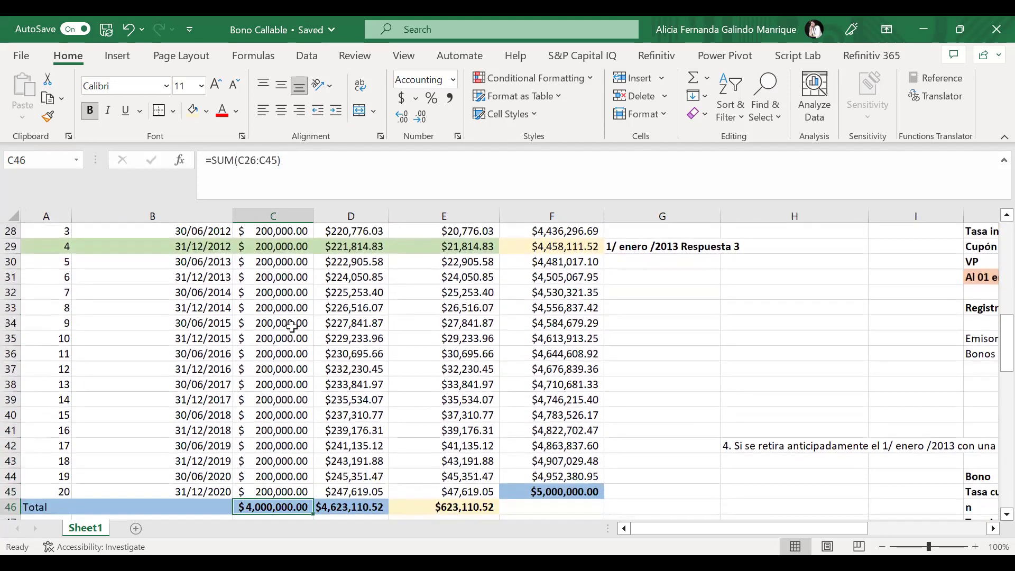
Step: Examine the issue balance in F25, the remaining coupons in C30:C45 and the carrying value in F29
scroll(292, 327, up, 2)
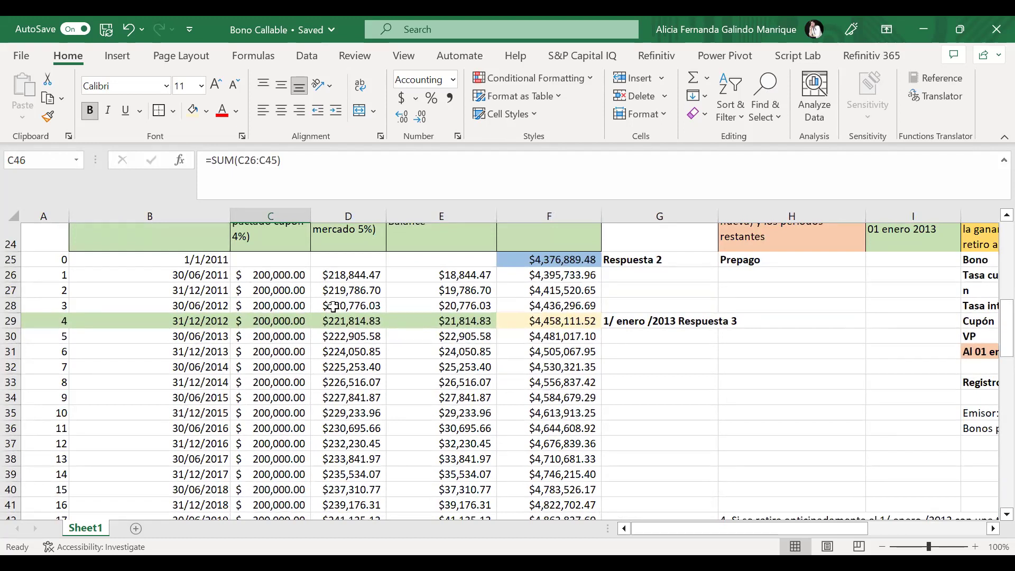
click(575, 258)
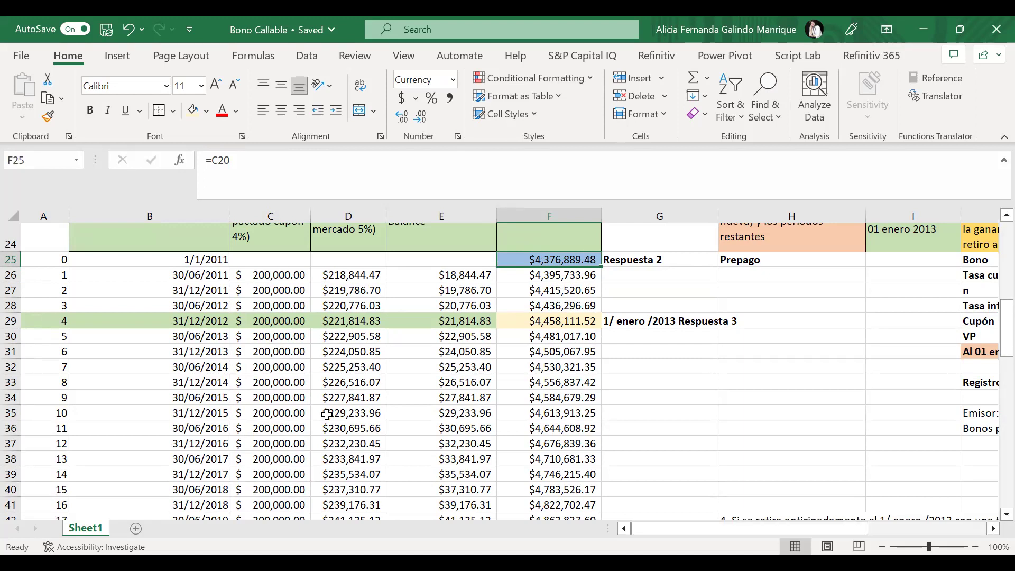
scroll(327, 415, down, 1)
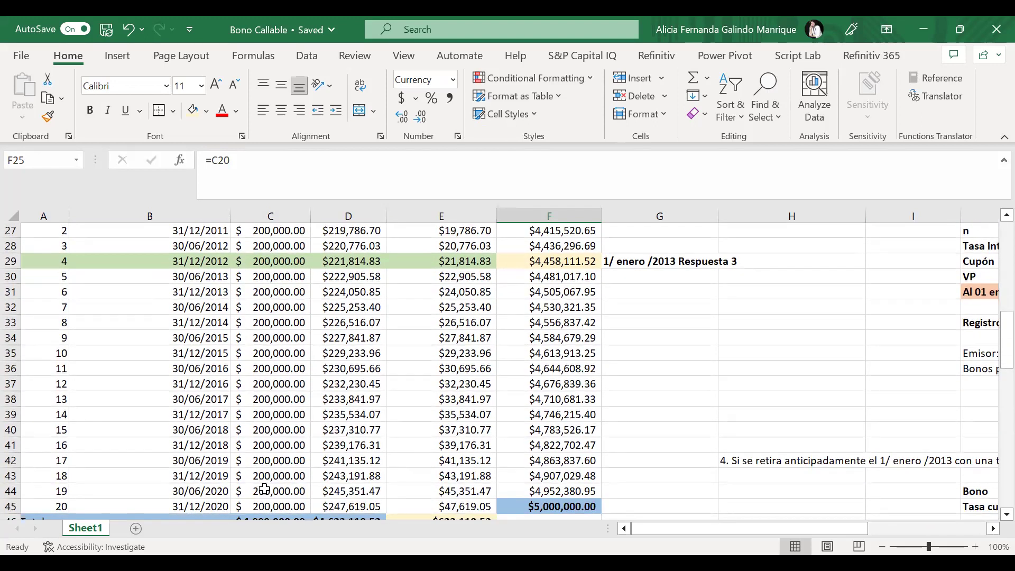
drag(280, 507, 283, 280)
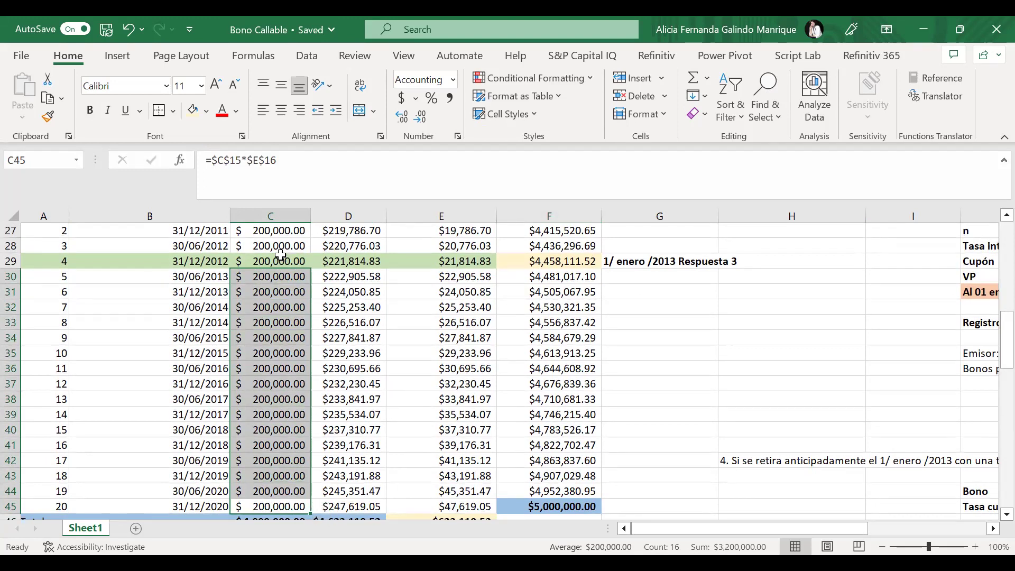
click(569, 261)
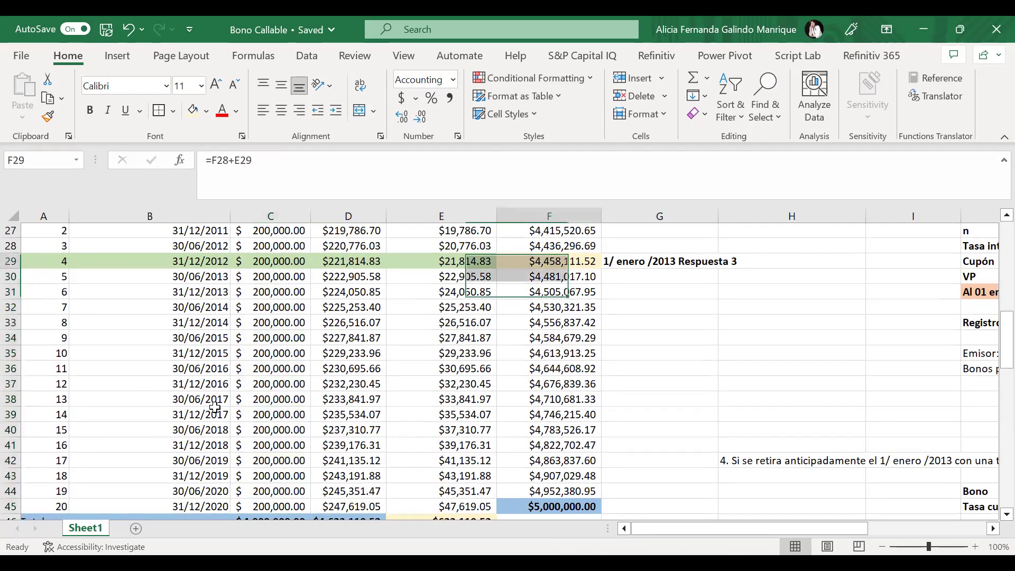
Step: Copy the formatting of the call maturity price in C80 onto the Paso 1 call price in C83
scroll(214, 408, down, 2)
scroll(215, 408, down, 12)
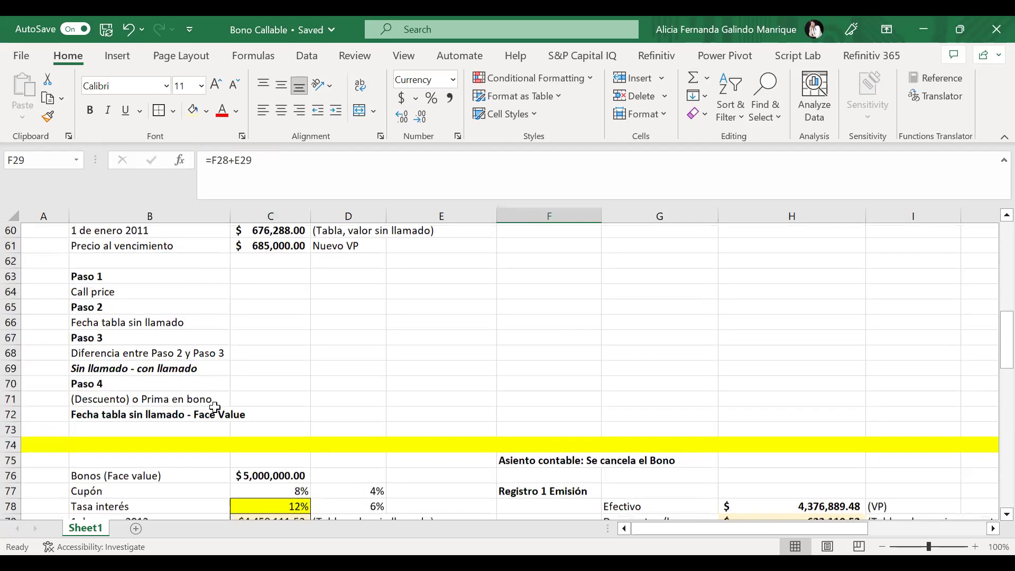
scroll(214, 408, down, 1)
click(292, 350)
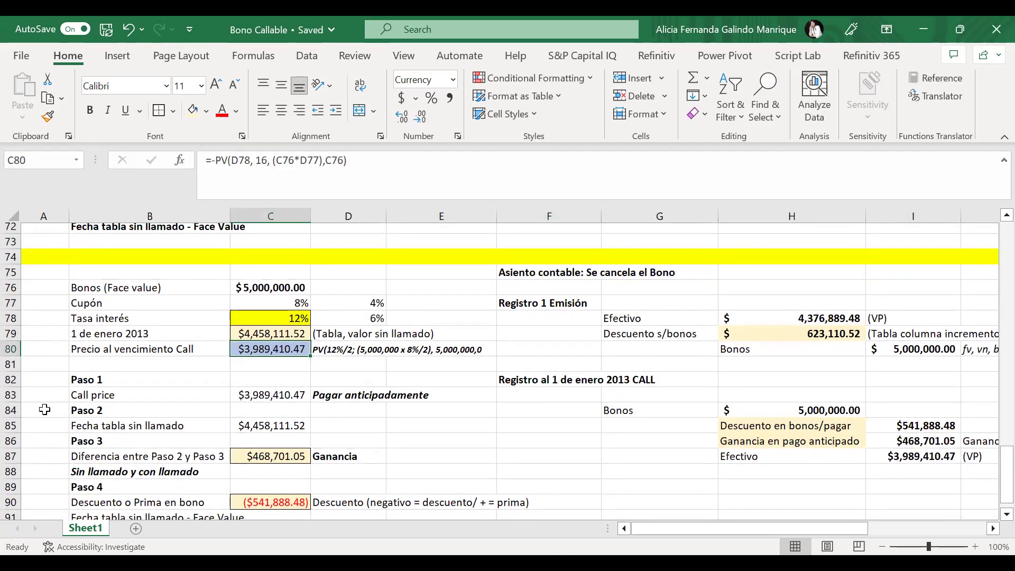
click(290, 396)
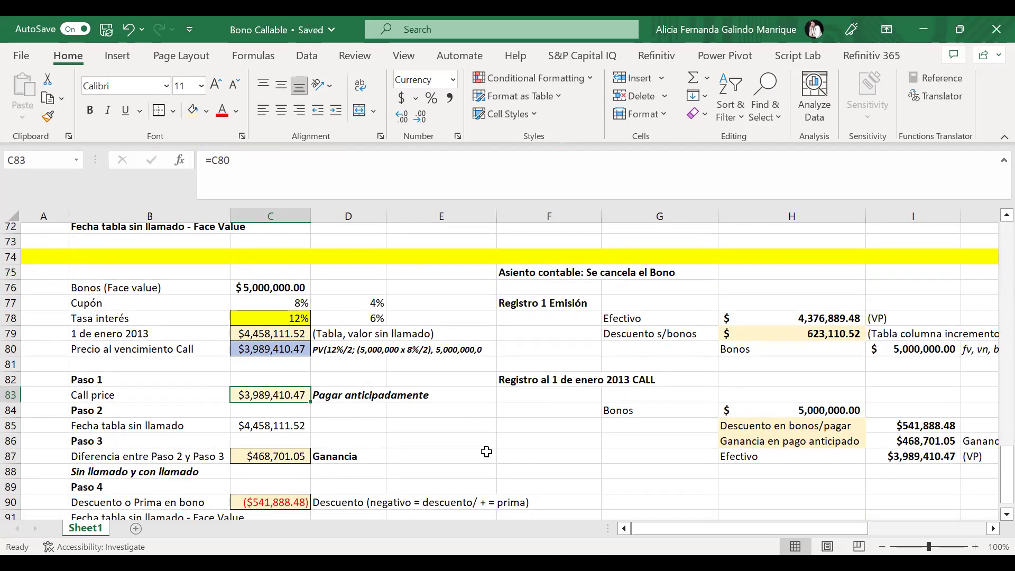
click(272, 352)
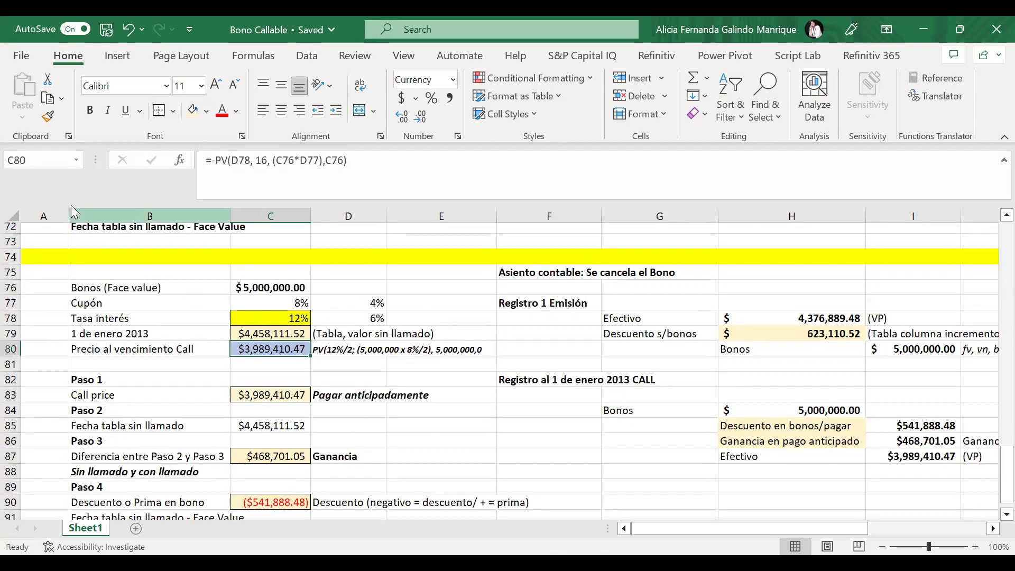
click(47, 119)
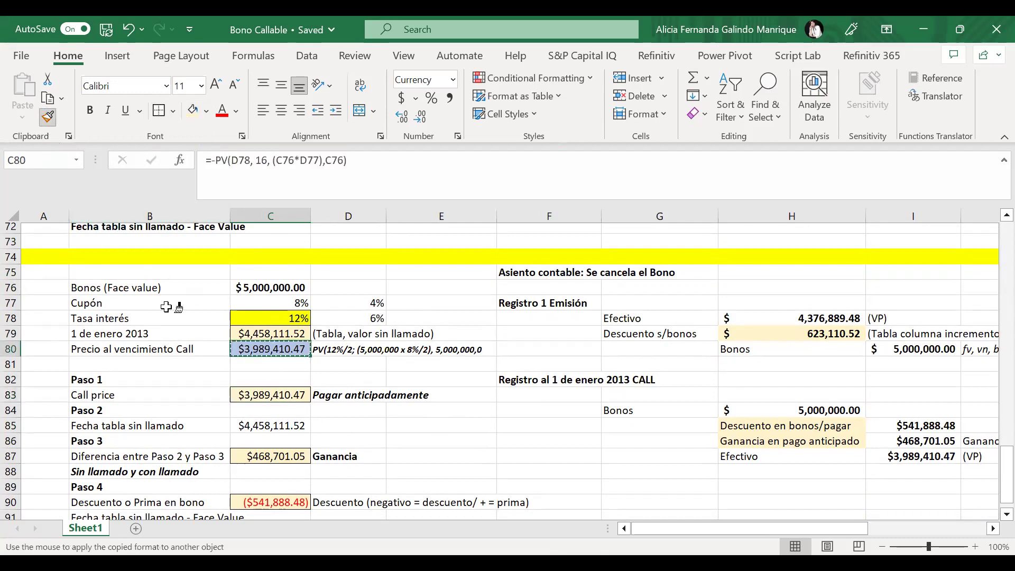
click(285, 396)
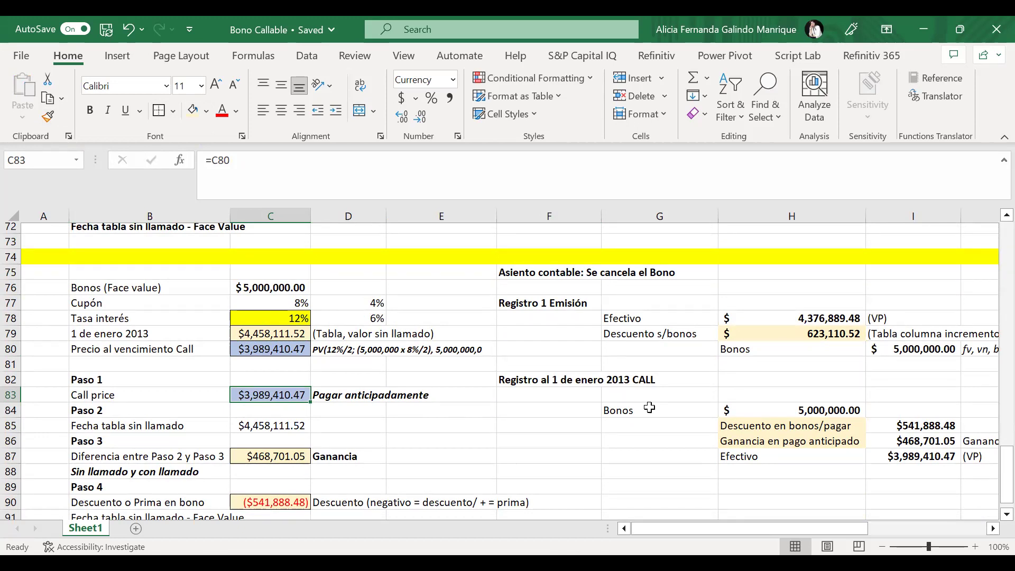
Step: Review the call calculation in rows 75–91, the blank Paso template in rows 56–72 and the amortization table
scroll(358, 411, down, 1)
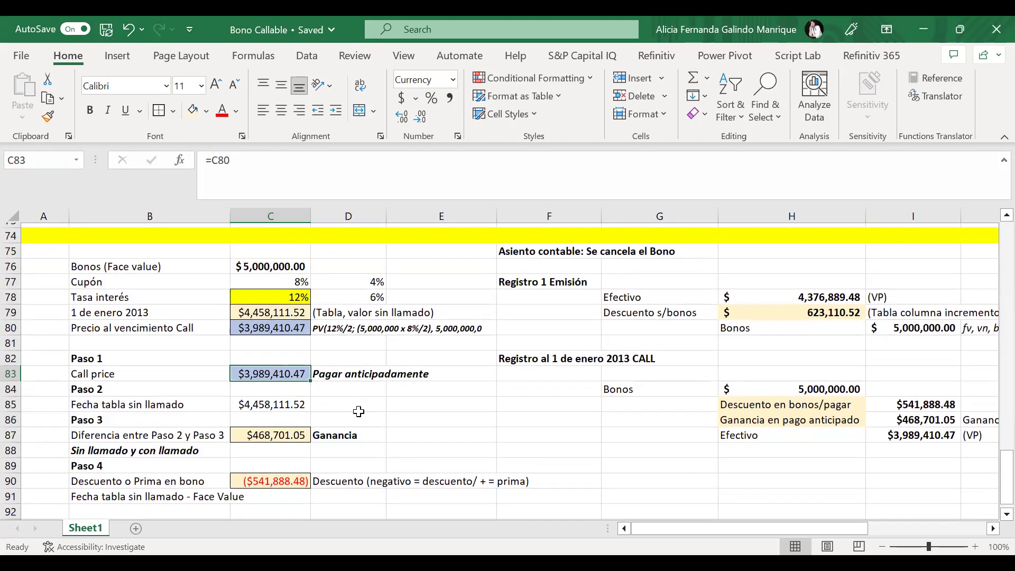
scroll(359, 411, up, 1)
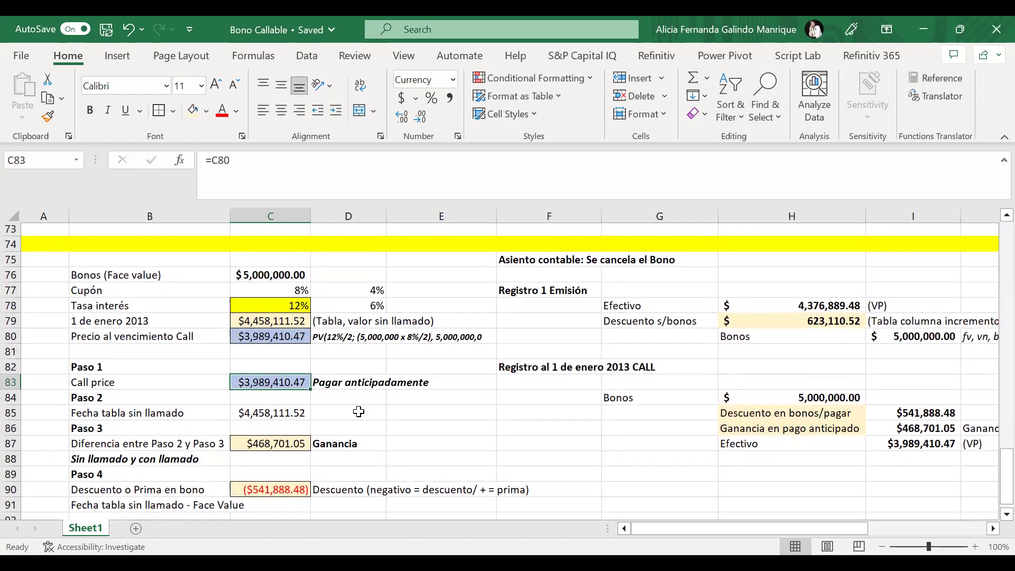
scroll(358, 411, up, 6)
scroll(359, 412, up, 2)
scroll(359, 411, down, 1)
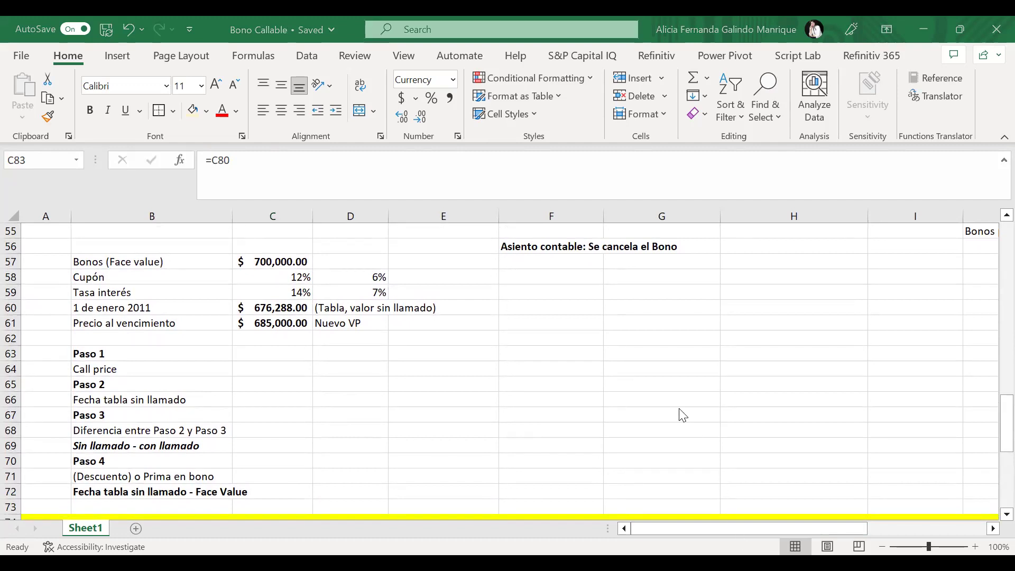
scroll(682, 415, down, 9)
scroll(683, 415, up, 2)
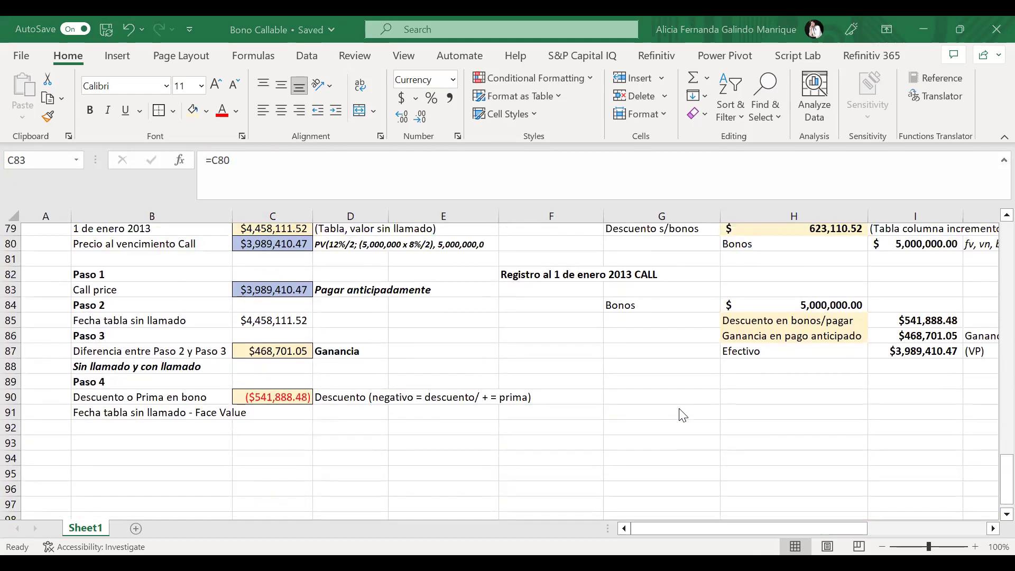
scroll(415, 427, up, 1)
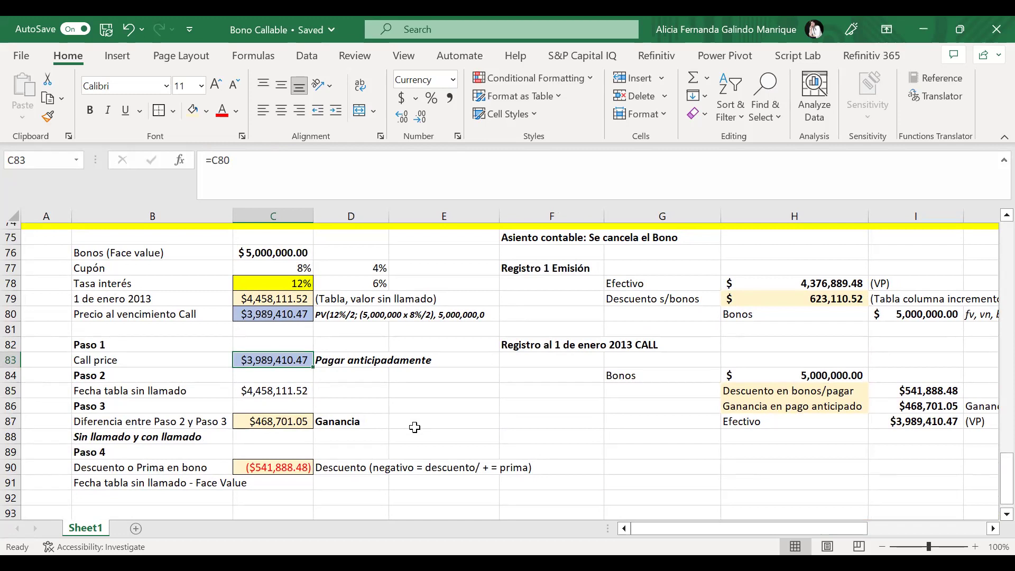
scroll(414, 427, up, 16)
scroll(415, 428, up, 1)
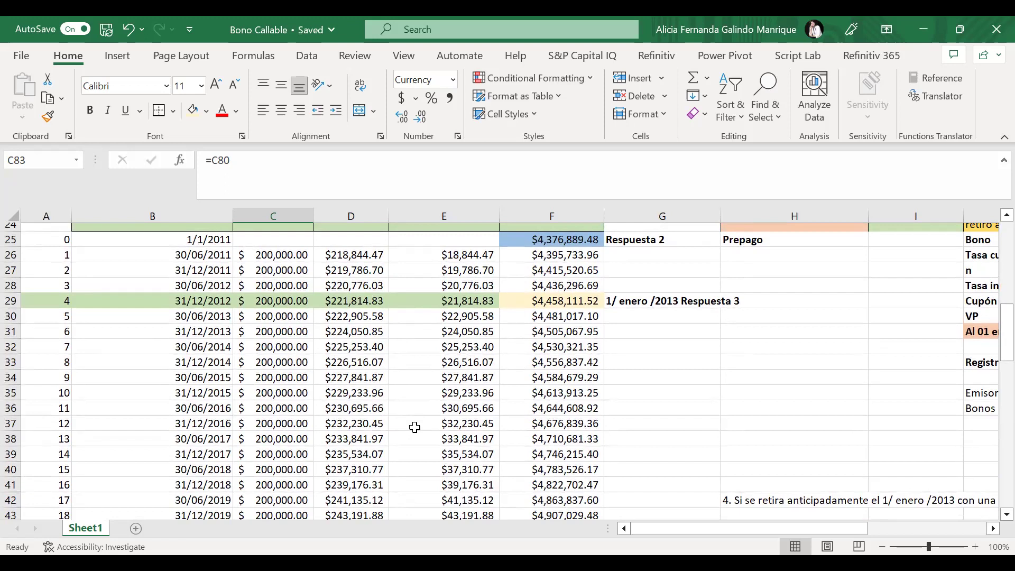
Step: Examine the 31/12/2012 coupon in C29, the remaining coupons in C30:C45 and the issue balance in F25
click(298, 300)
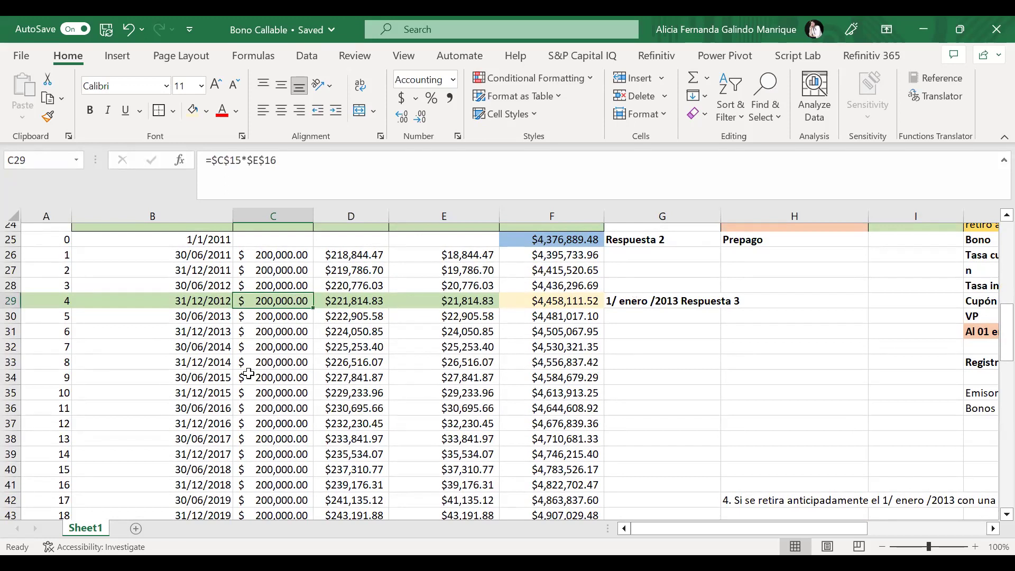
scroll(210, 384, down, 2)
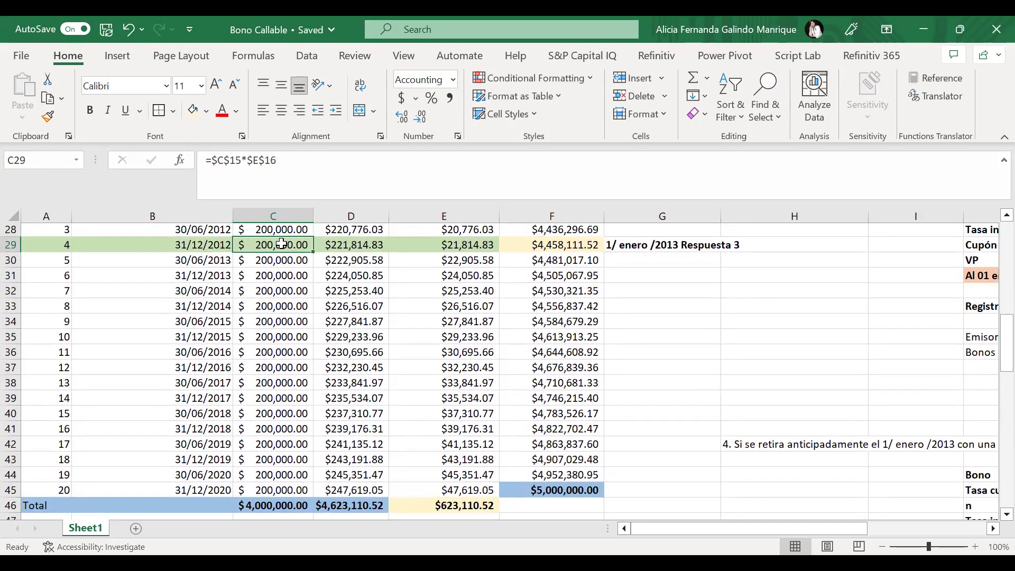
click(284, 260)
drag(284, 260, 303, 492)
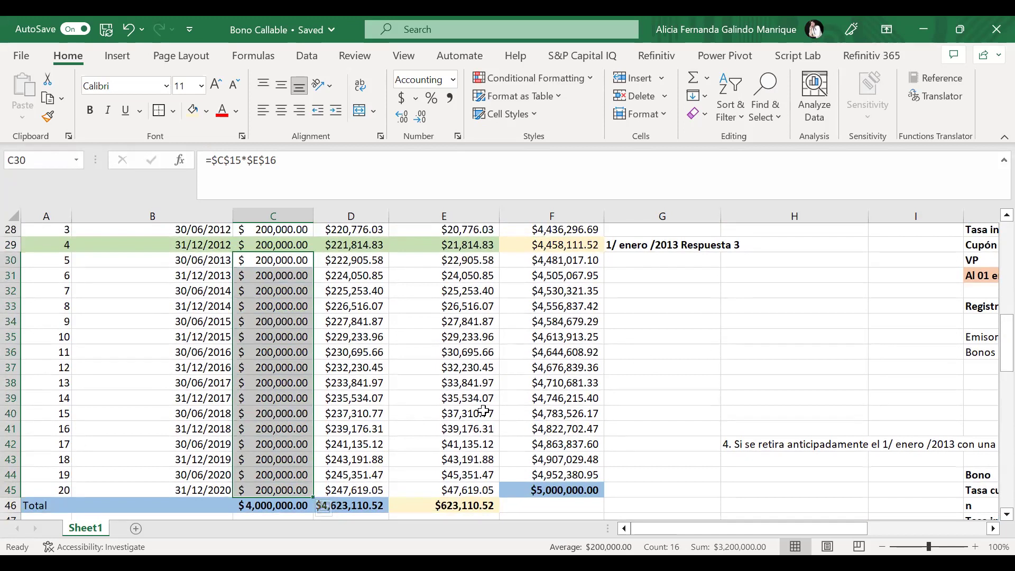
scroll(484, 410, up, 2)
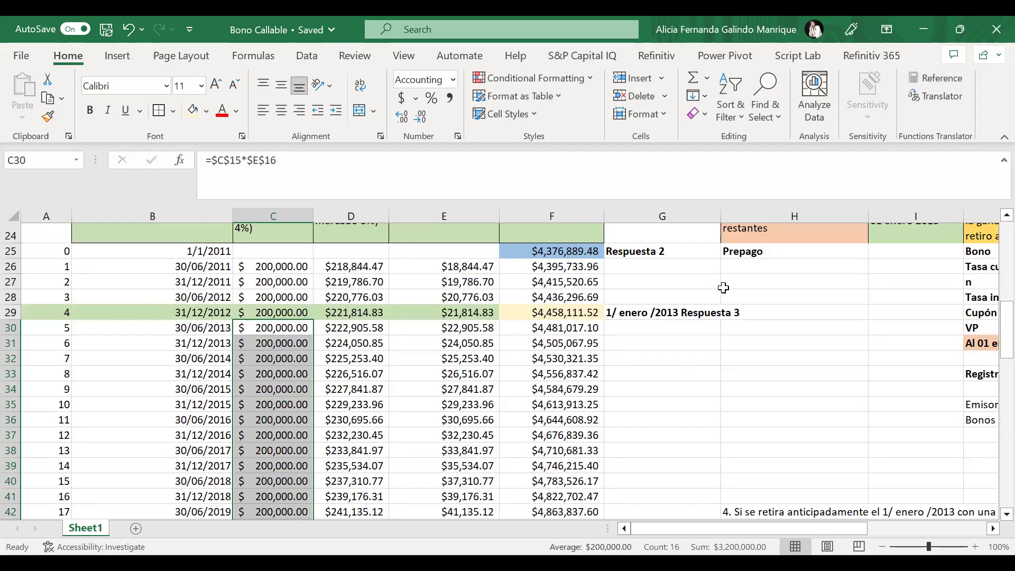
click(680, 278)
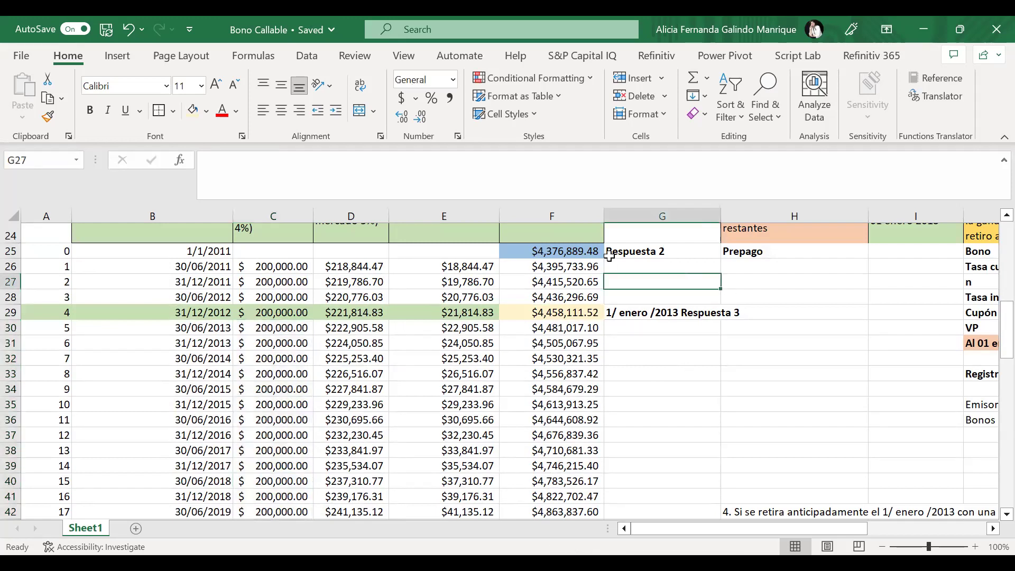
click(577, 251)
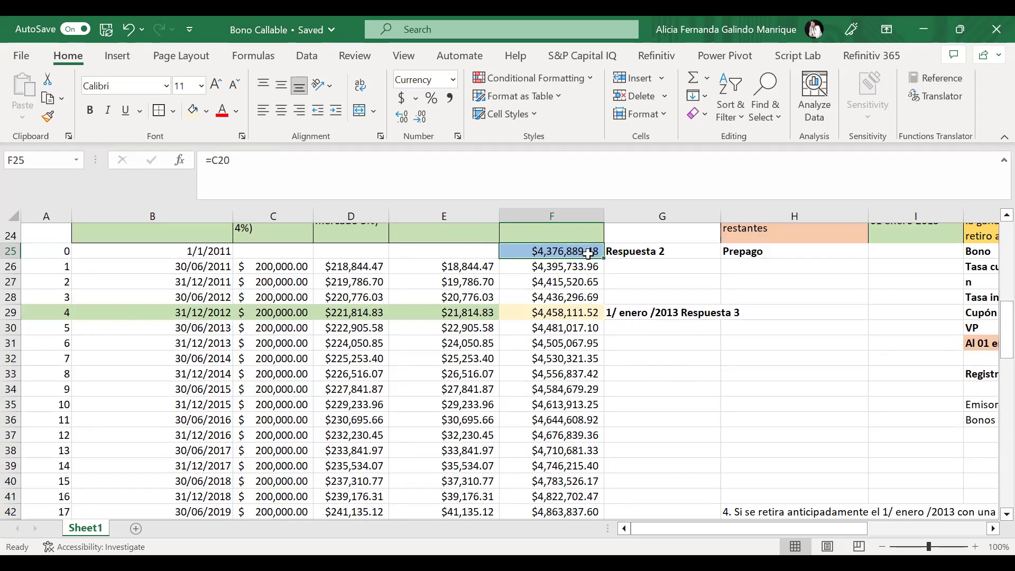
Step: Inspect the formulas for the 1 January 2013 table value in C79 and the call maturity price in C80
scroll(589, 254, down, 13)
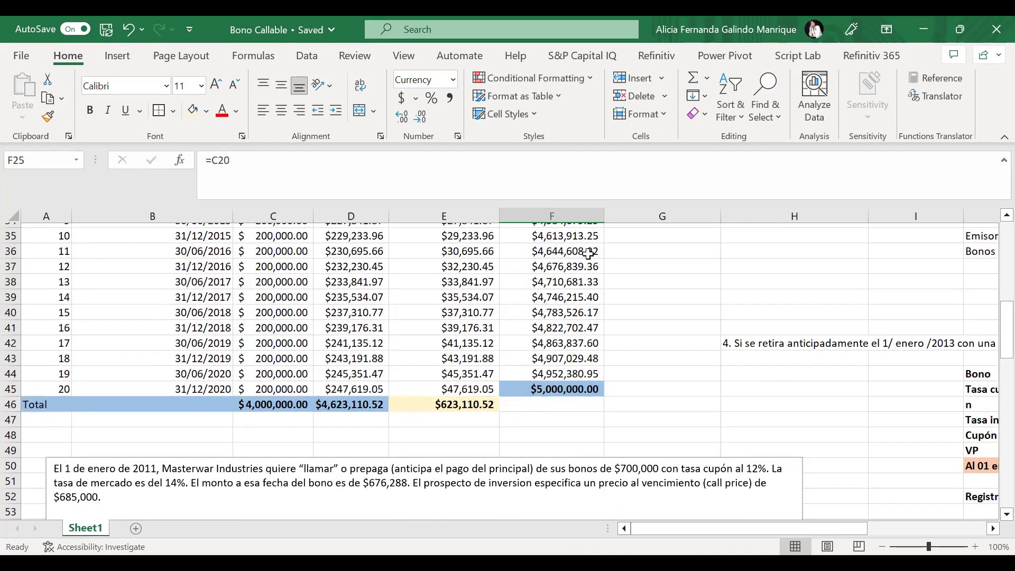
scroll(588, 254, down, 4)
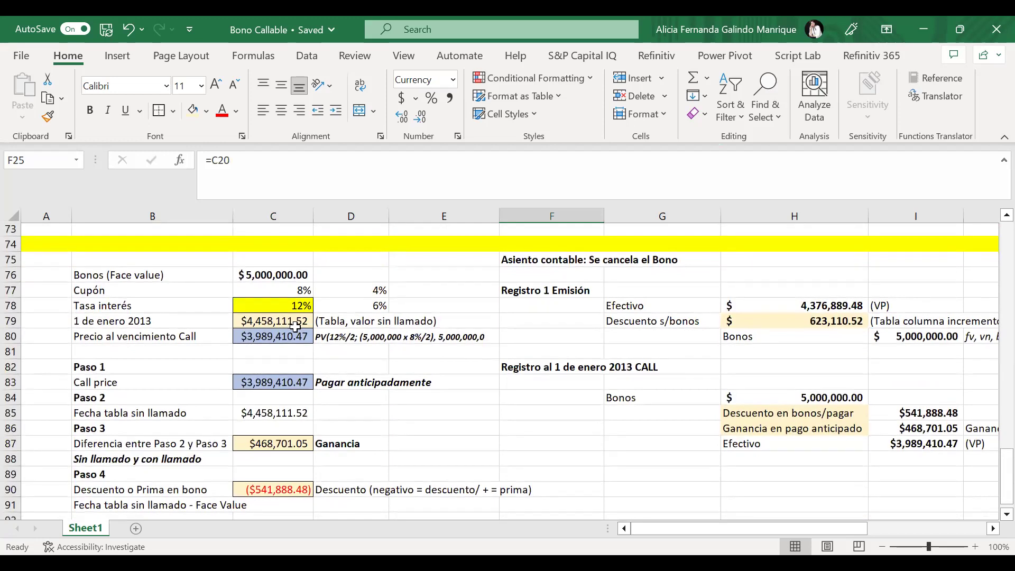
click(280, 337)
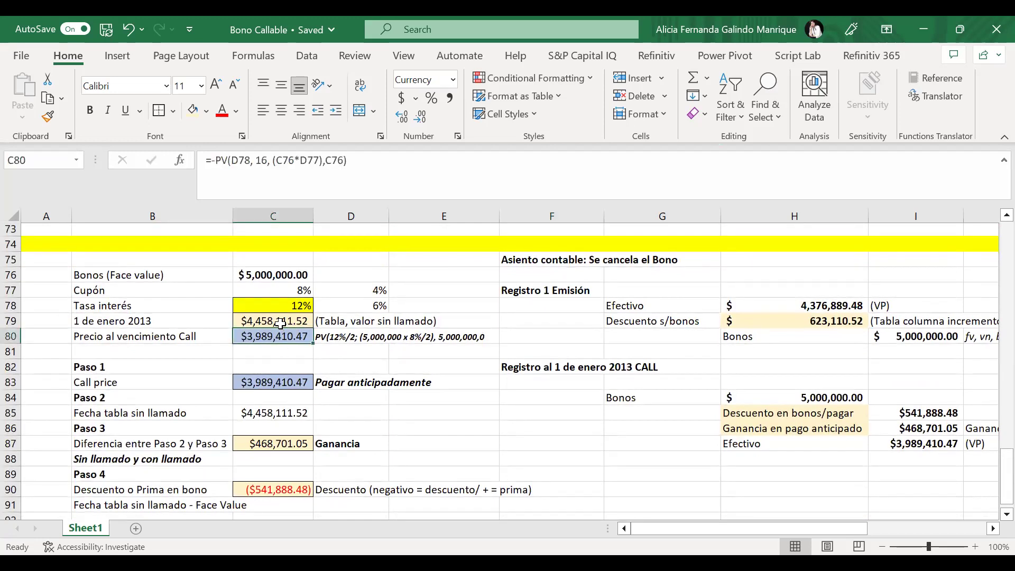
click(281, 324)
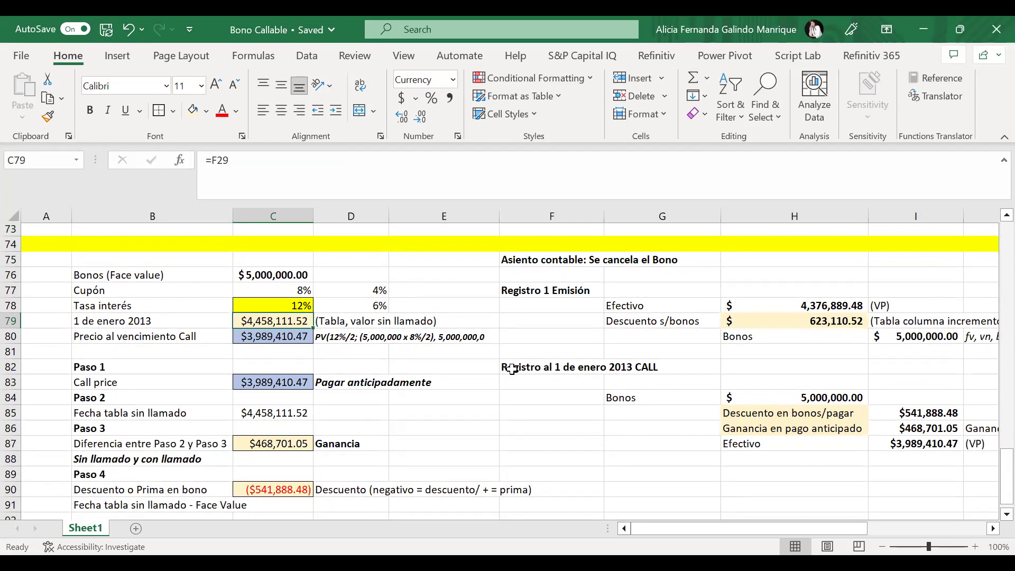
click(297, 338)
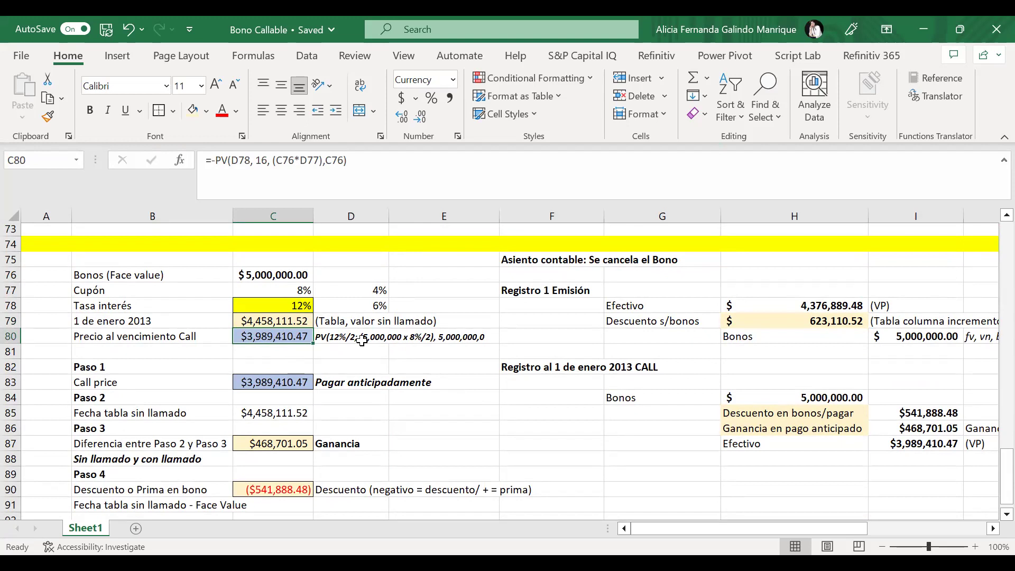
Step: Check the amortization table's issue balance in F25, the call-period date in B29 and the period number in A43
scroll(361, 341, up, 14)
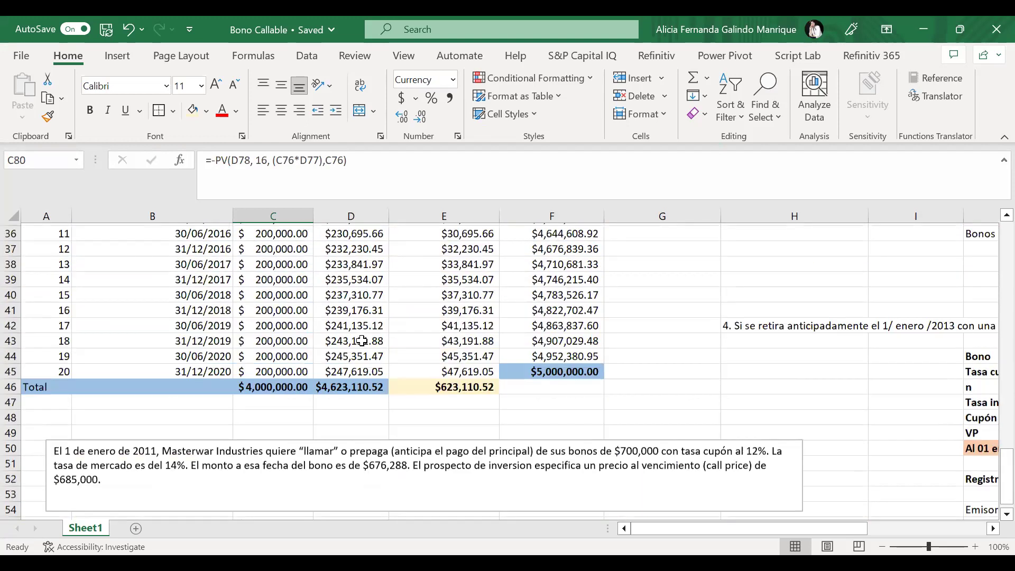
scroll(362, 340, up, 2)
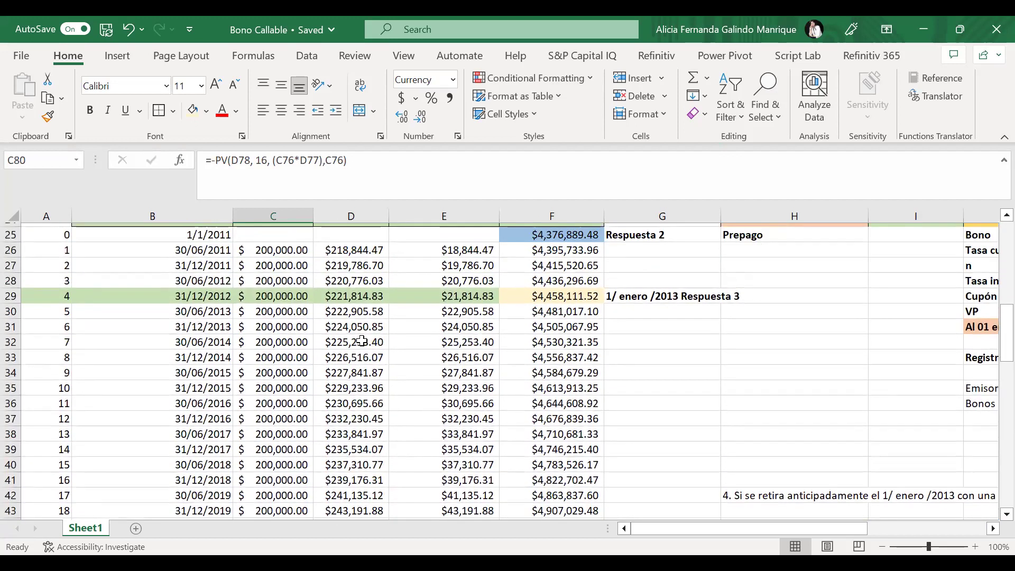
scroll(503, 328, up, 1)
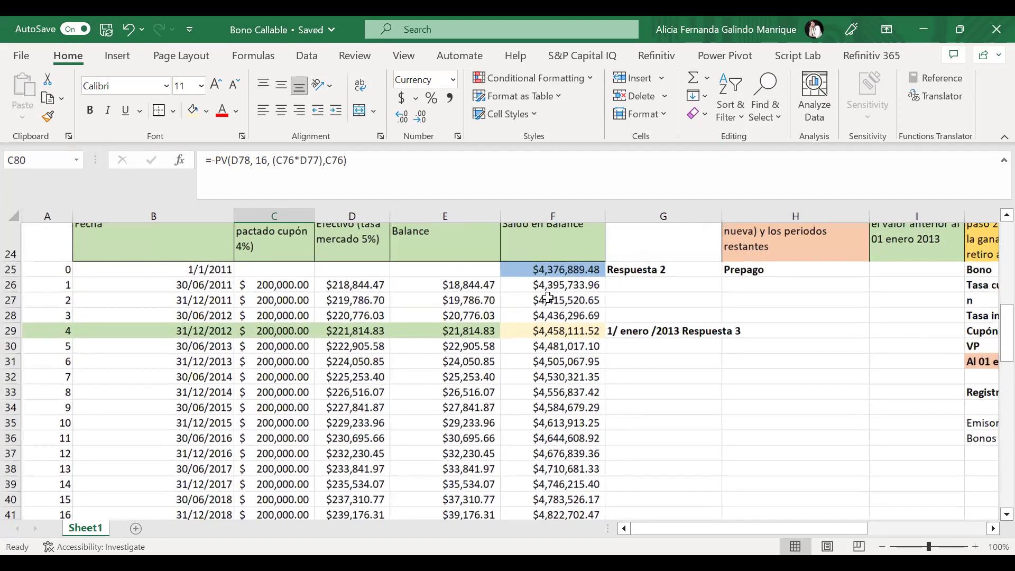
click(574, 267)
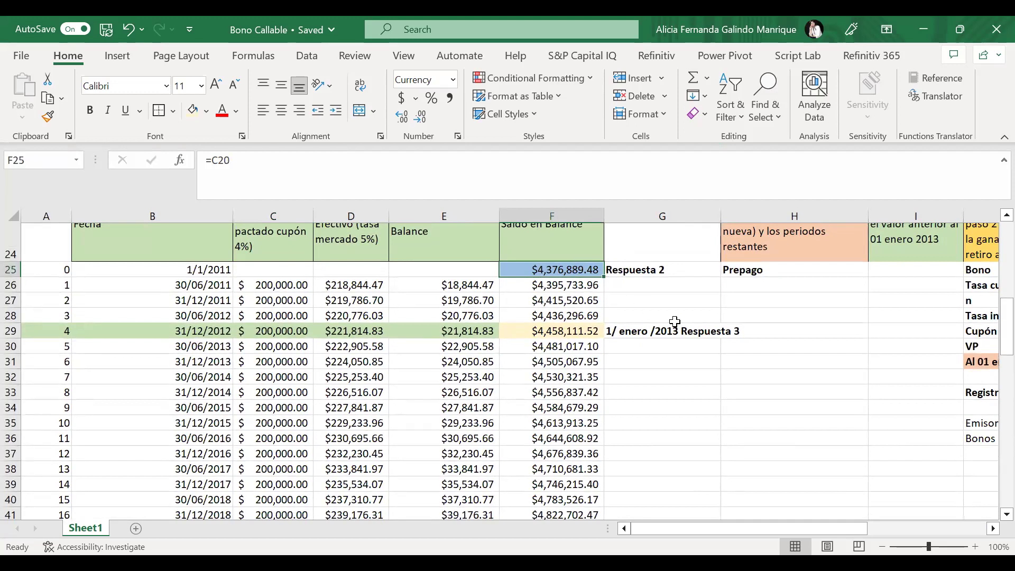
click(131, 333)
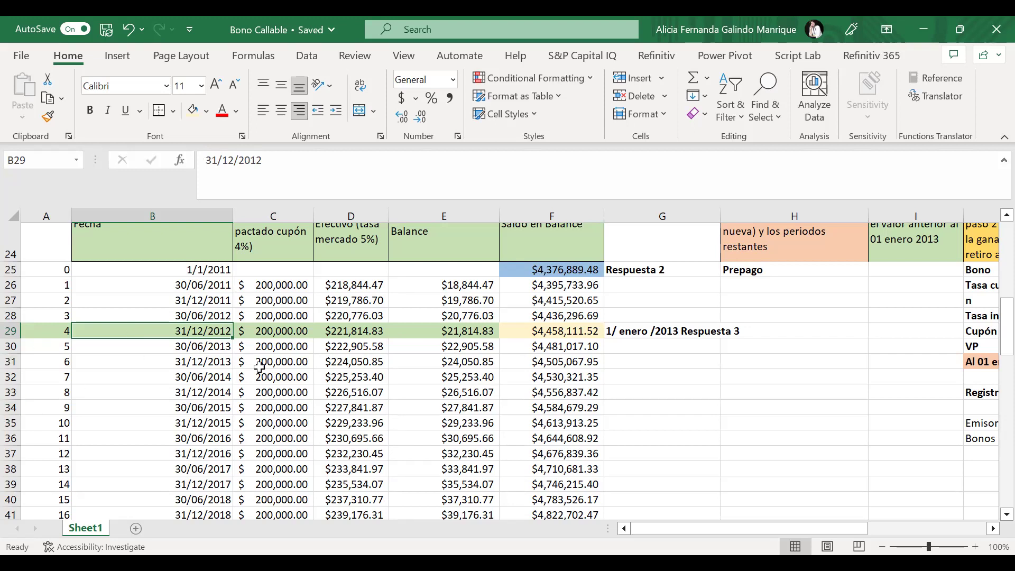
scroll(267, 381, down, 2)
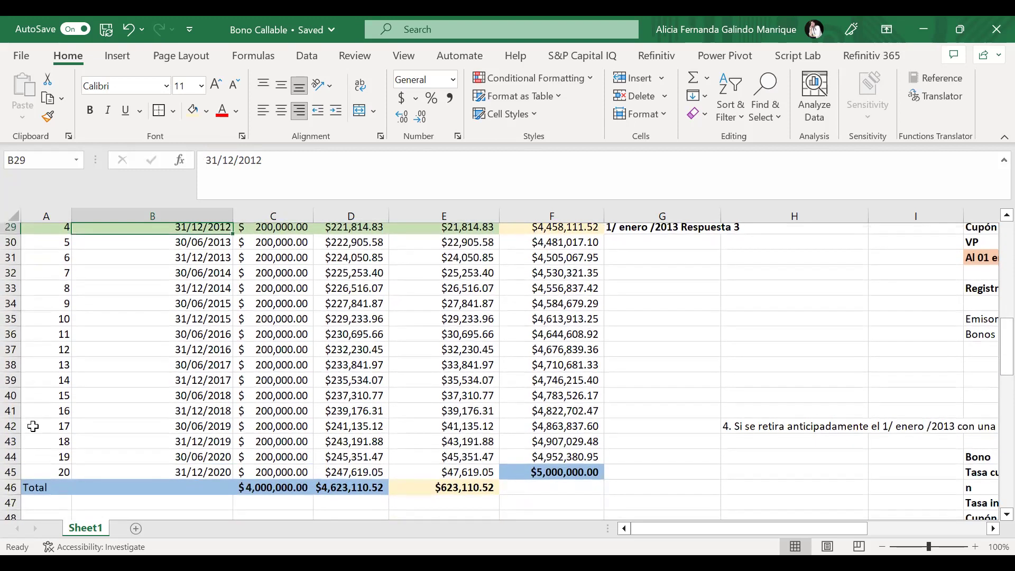
click(43, 448)
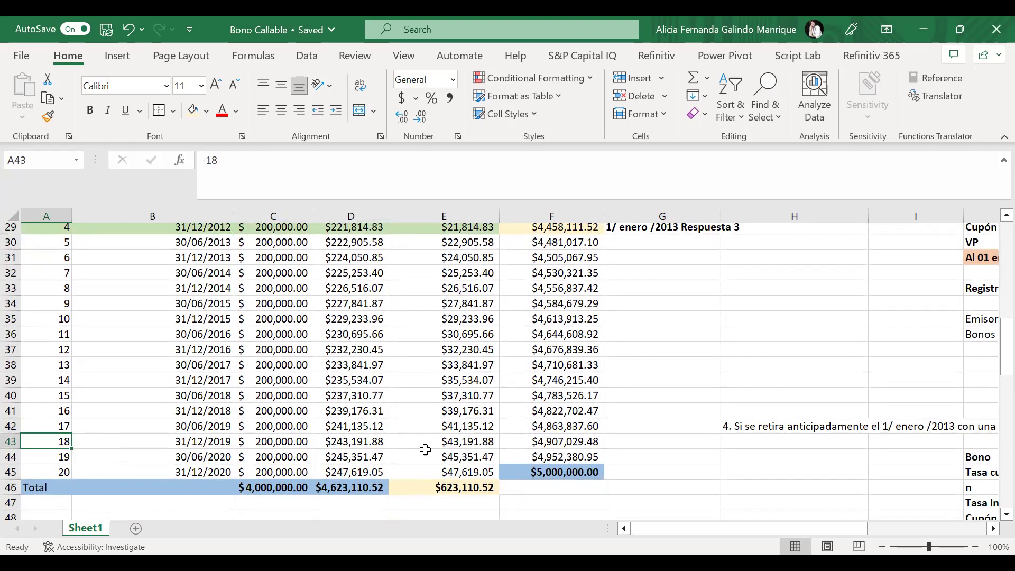
Step: Look over the amortization table from its headers to its totals, ending at the Masterwar Industries example in rows 50–66
scroll(426, 449, up, 1)
scroll(425, 449, up, 1)
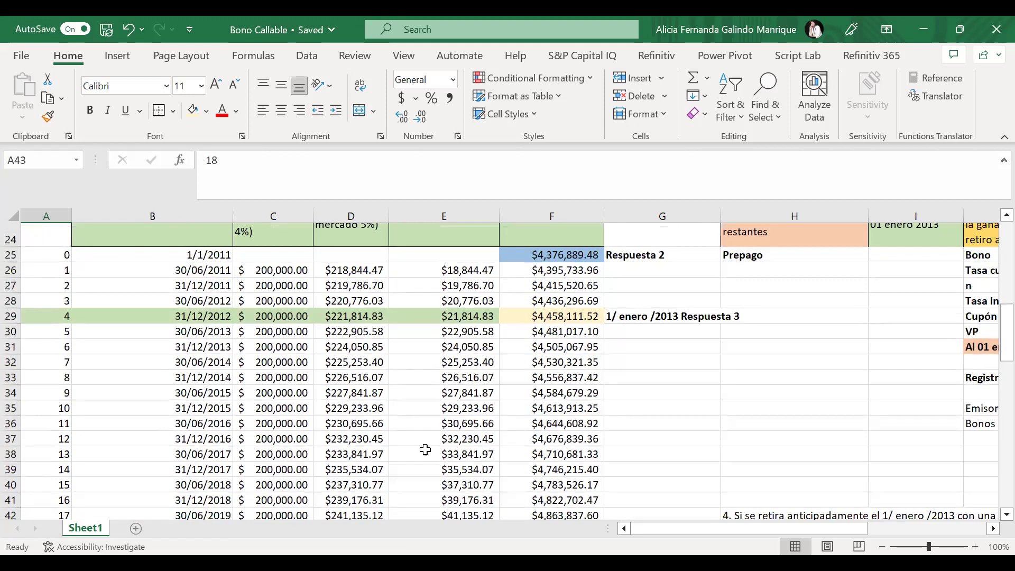
scroll(425, 449, up, 1)
scroll(425, 449, up, 1)
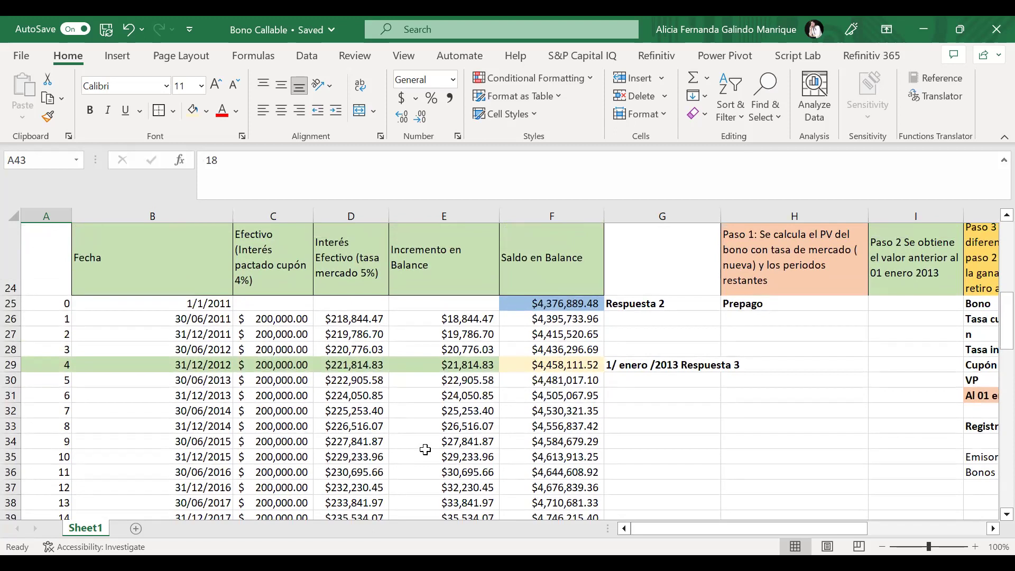
scroll(425, 450, down, 2)
scroll(450, 287, down, 3)
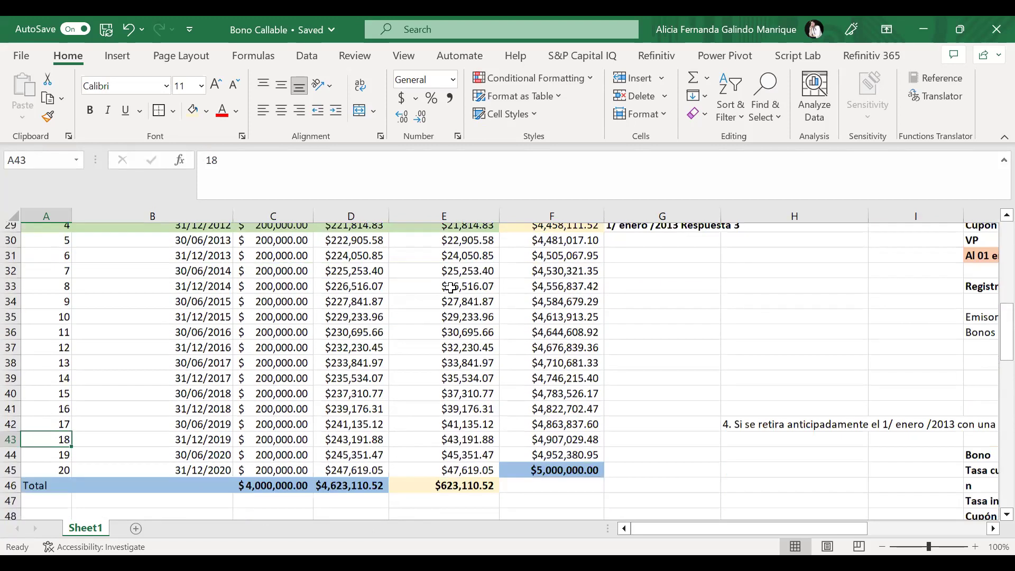
scroll(451, 287, down, 8)
scroll(452, 288, up, 2)
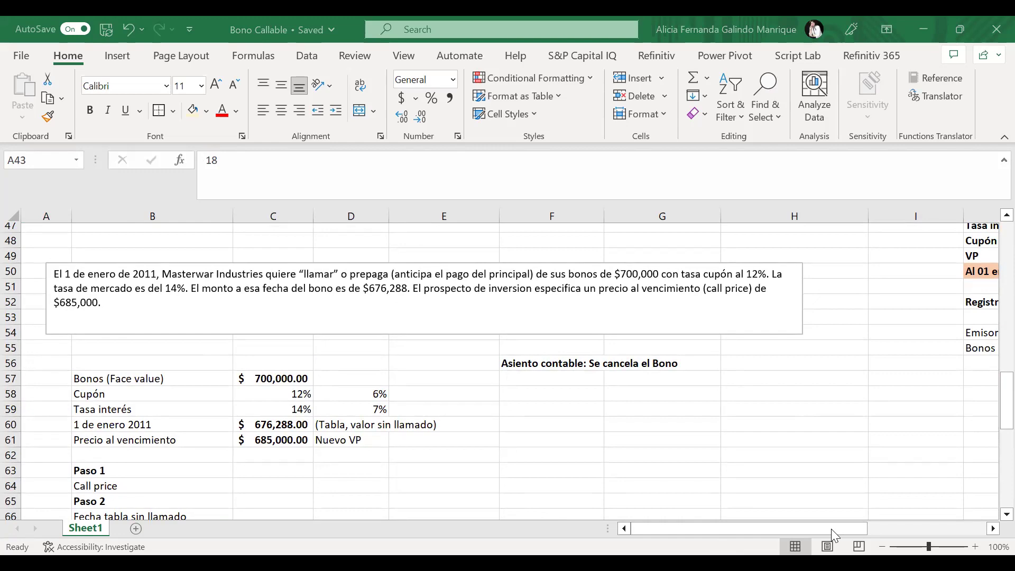
Step: Switch to the presentation to read the EJEMPLO slide with the Masterwar journal entry, and return to the workbook
key(alt+Tab)
click(556, 415)
click(556, 411)
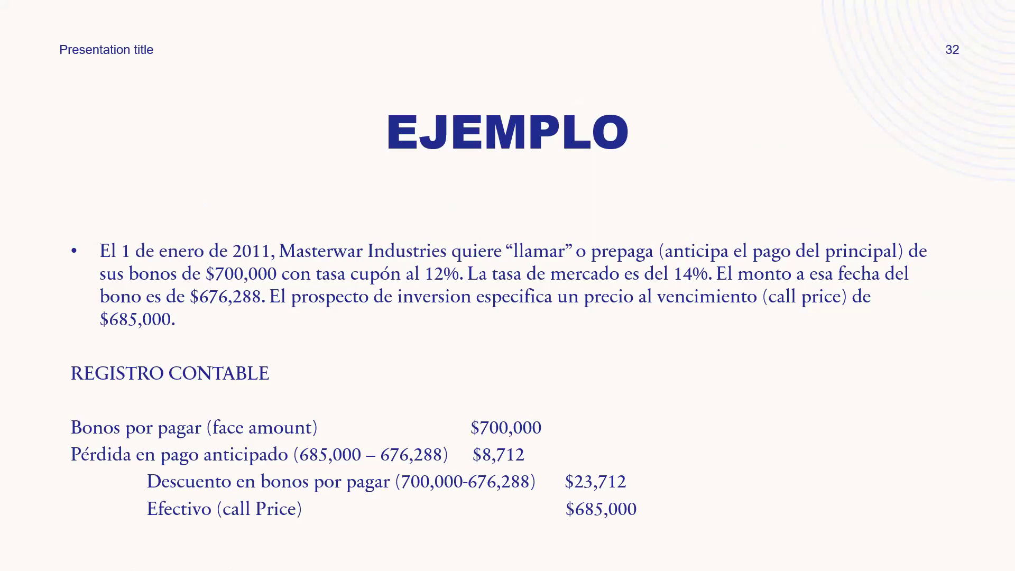
key(Right)
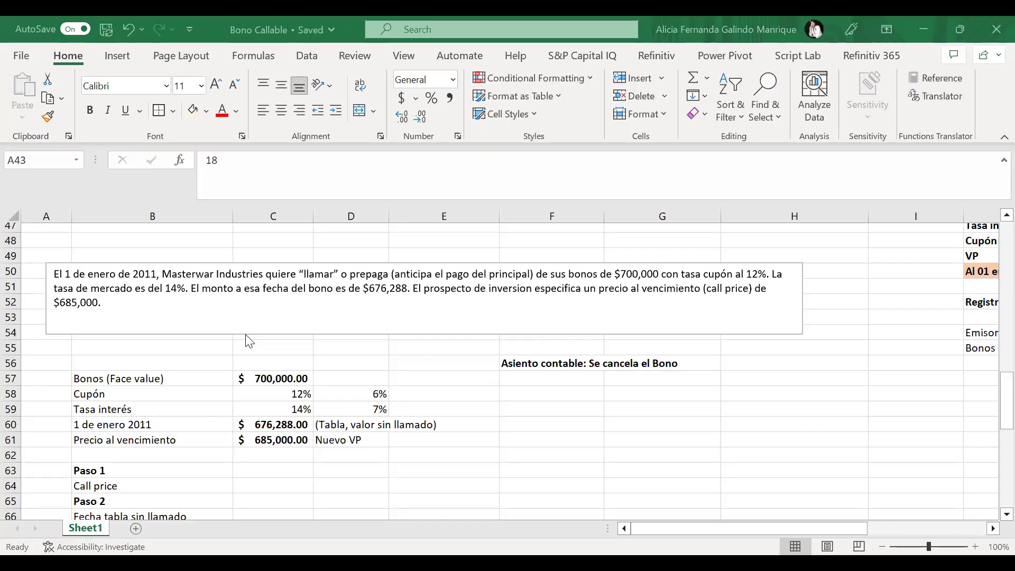
Step: Bold "El 1 de enero de 2011" and "llamar” o prepaga (anticipa el pago del principal" in the Masterwar problem text box
click(304, 339)
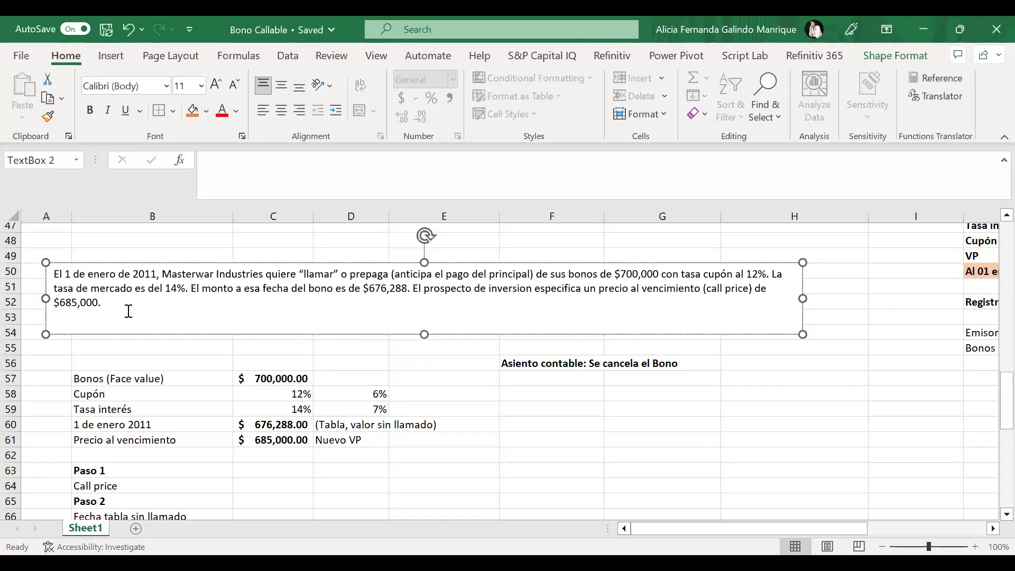
click(157, 330)
scroll(157, 330, up, 1)
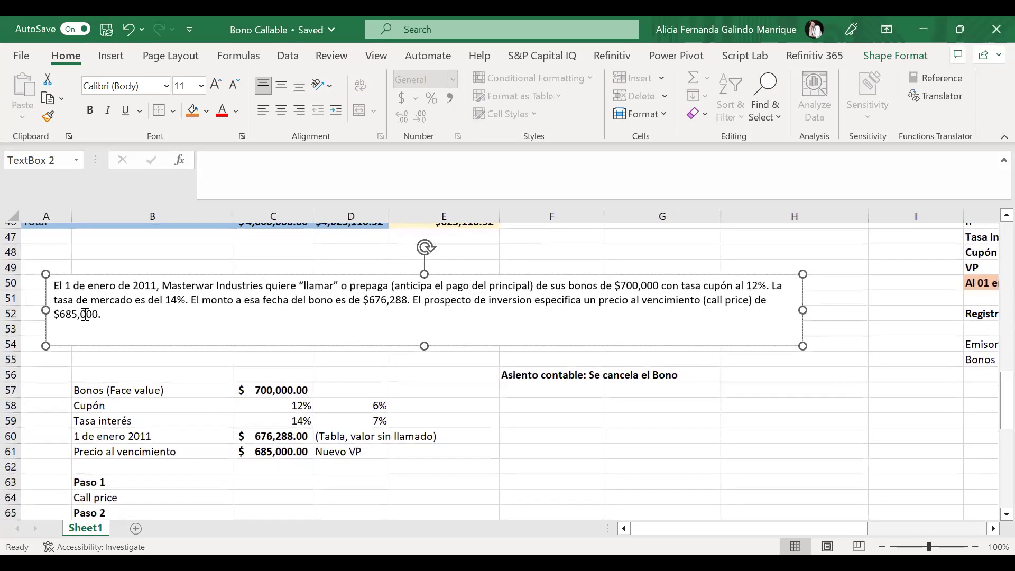
drag(61, 285, 157, 286)
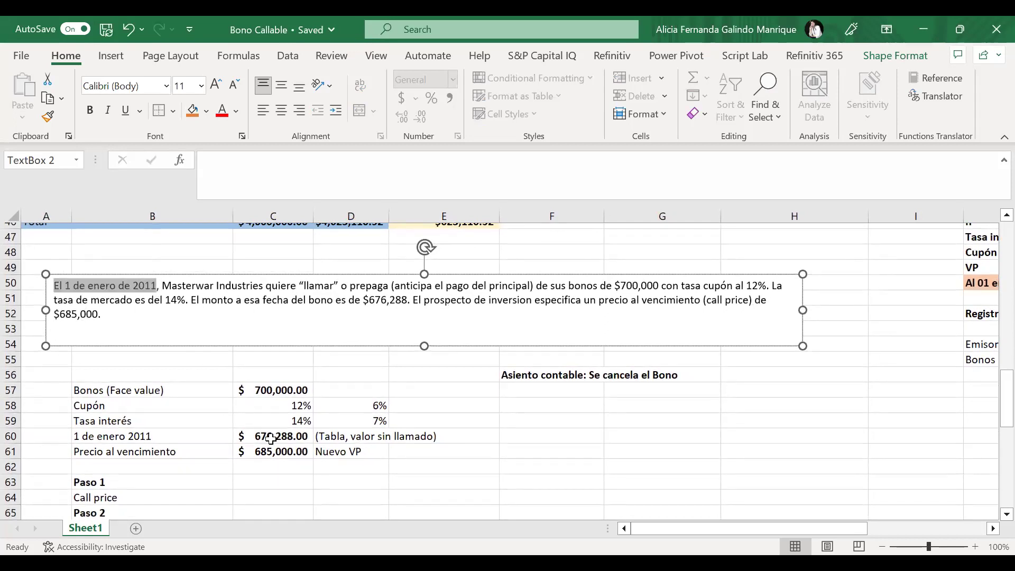
key(ctrl+b)
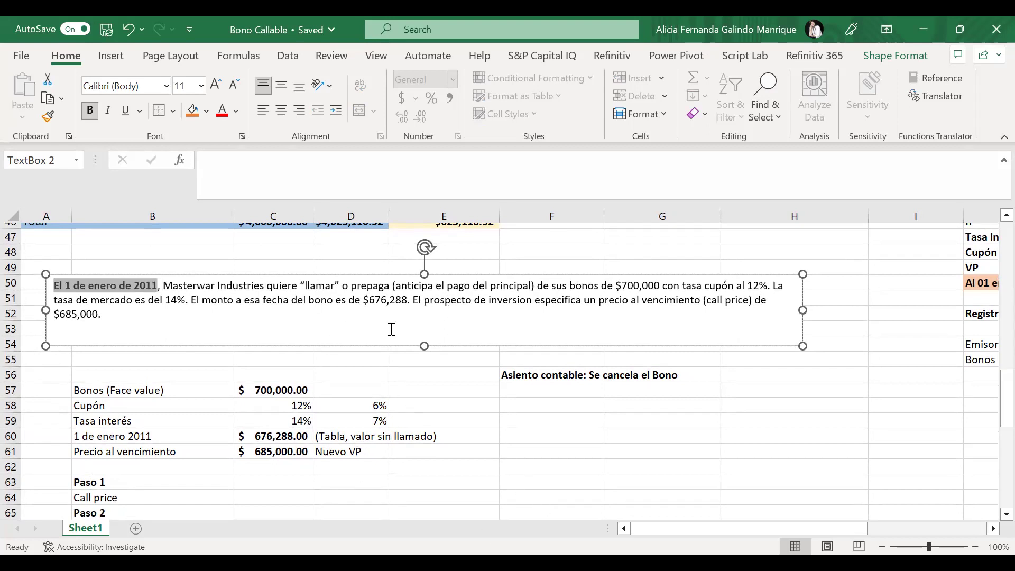
drag(312, 286, 528, 286)
key(ctrl+b)
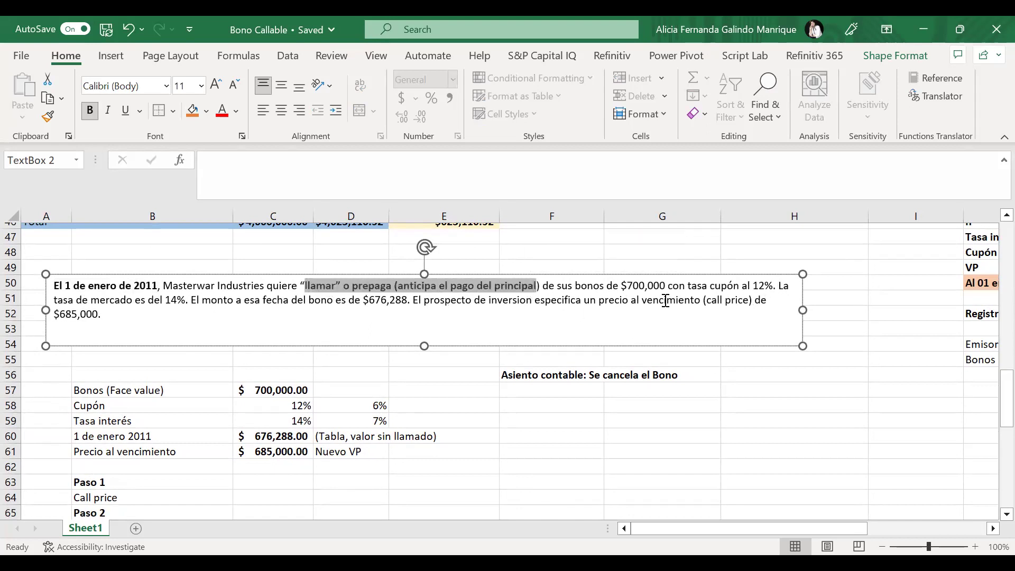
Step: Color the $700,000 amount red in the problem text and check it against the bond face value in C57
drag(622, 286, 668, 286)
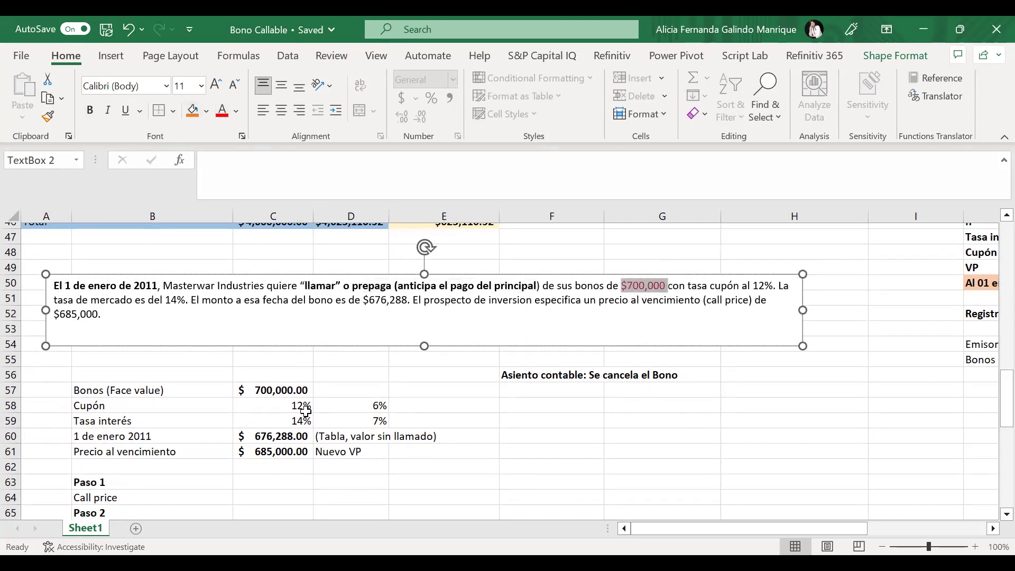
click(278, 391)
click(154, 390)
click(271, 390)
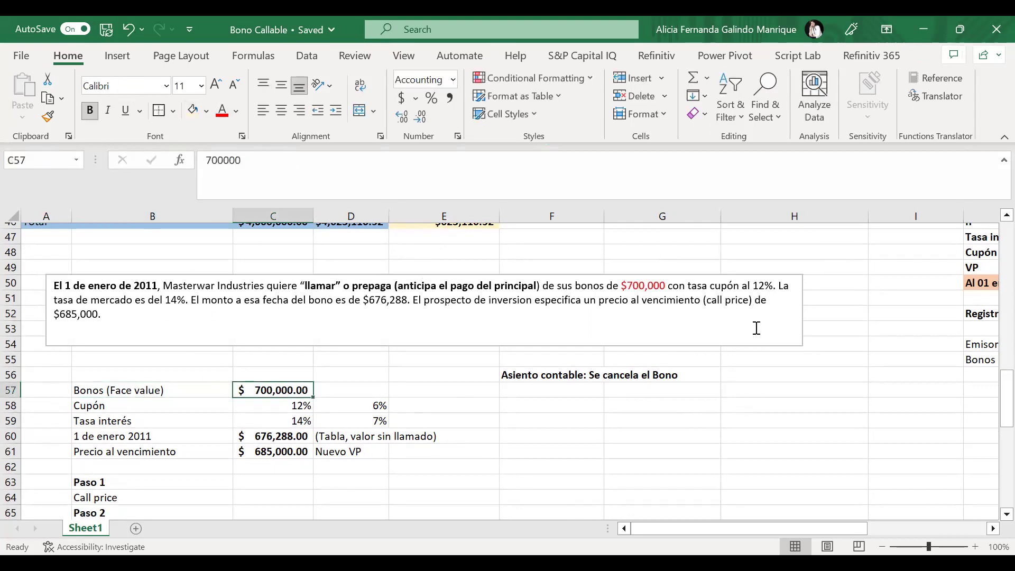
Step: Color the 12% coupon rate red in both the problem text and cell C58
click(755, 286)
drag(763, 286, 776, 287)
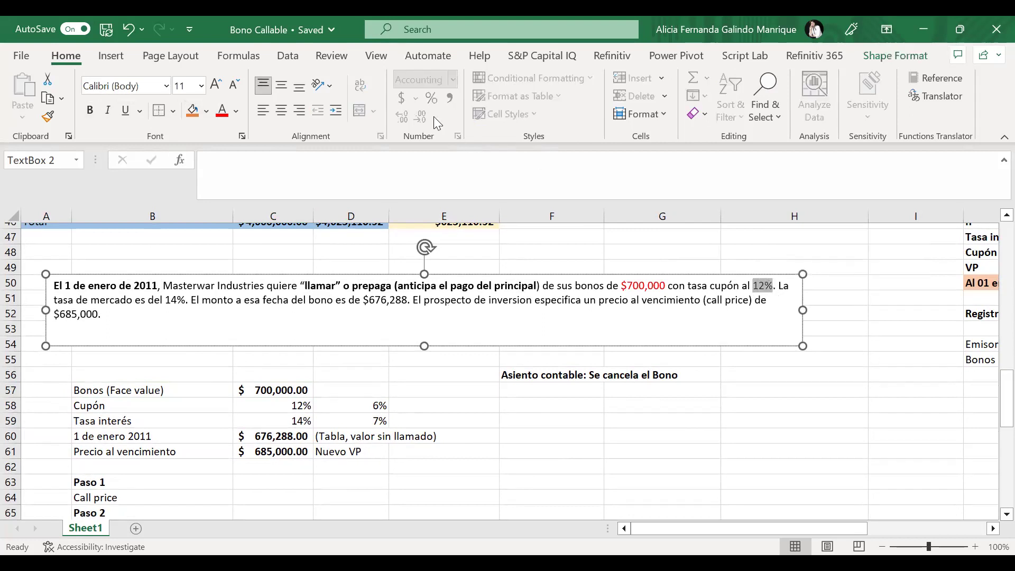
click(222, 111)
click(267, 405)
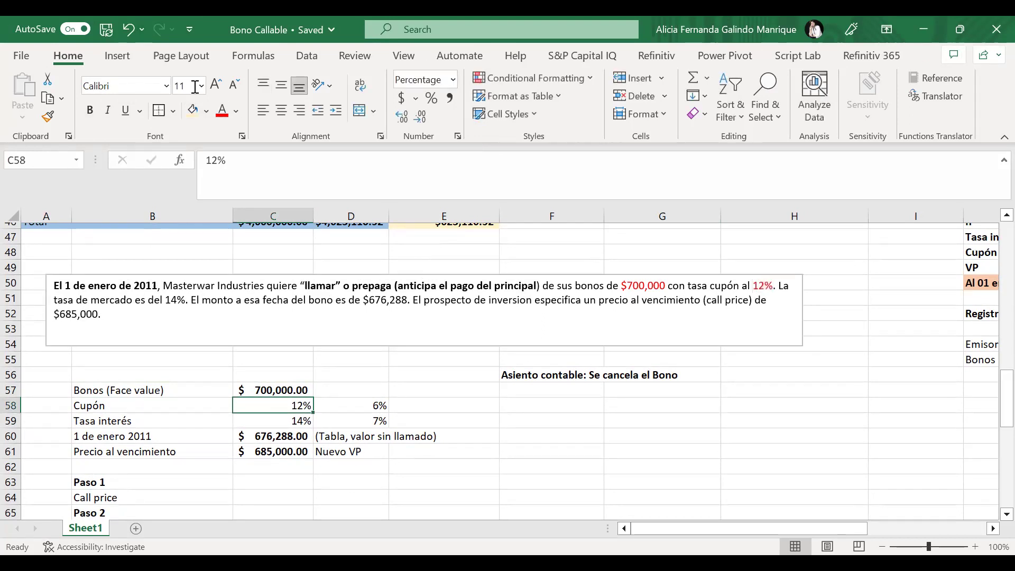
click(222, 112)
click(574, 438)
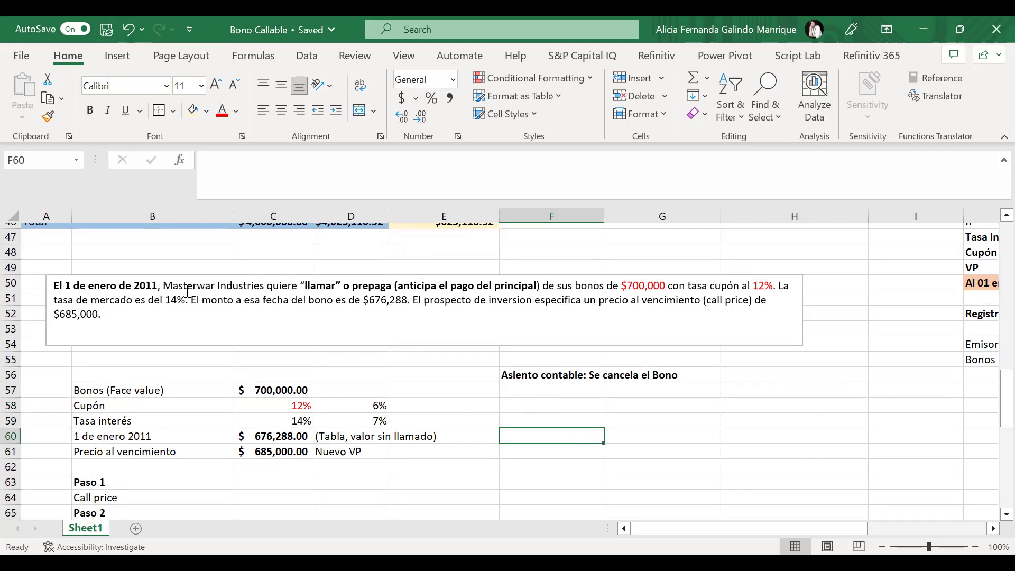
Step: Bold the 14% market rate in the Masterwar problem text and color the matching rate in C59 red
click(170, 300)
drag(179, 300, 165, 301)
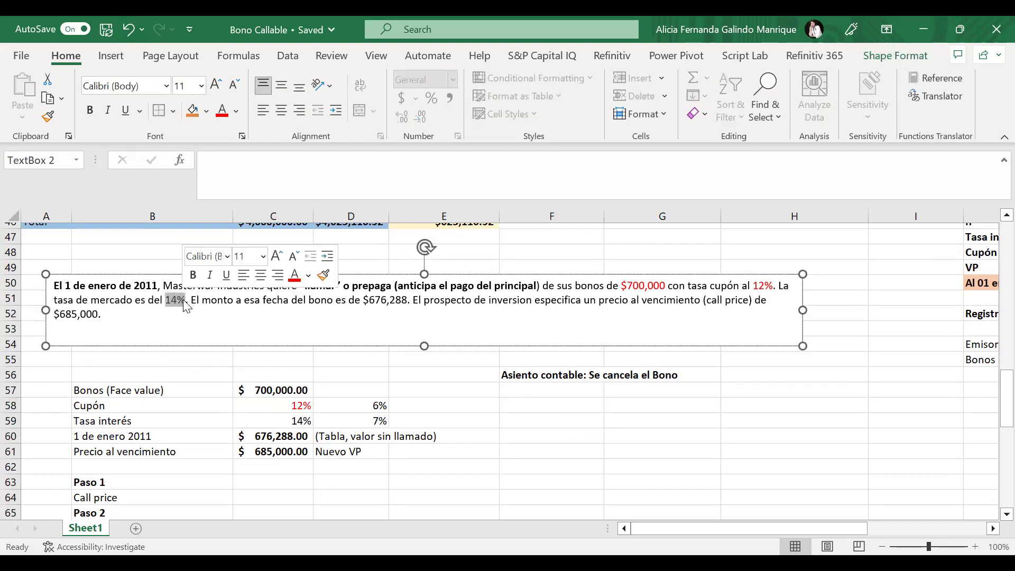
key(ctrl+b)
click(263, 419)
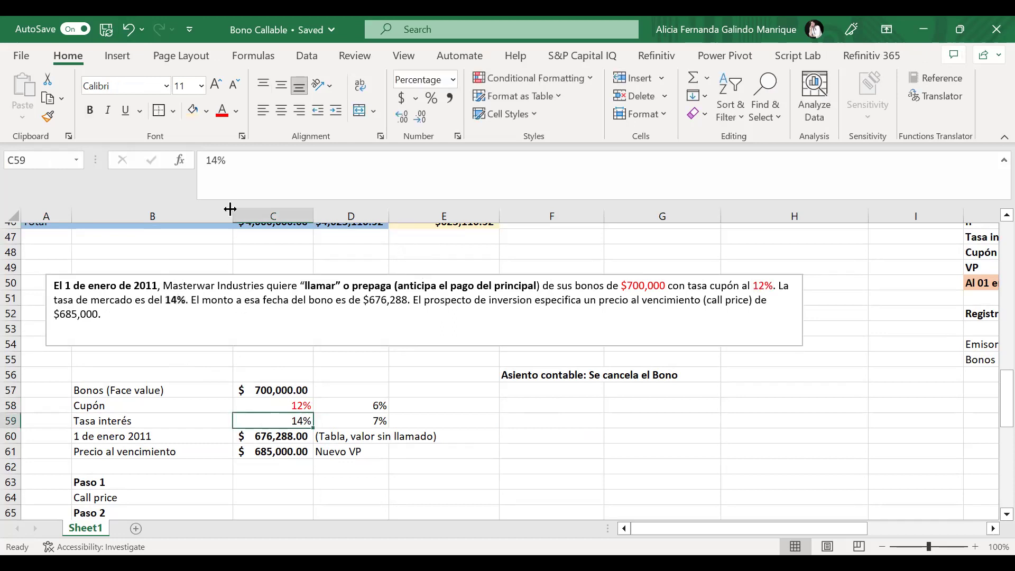
click(226, 113)
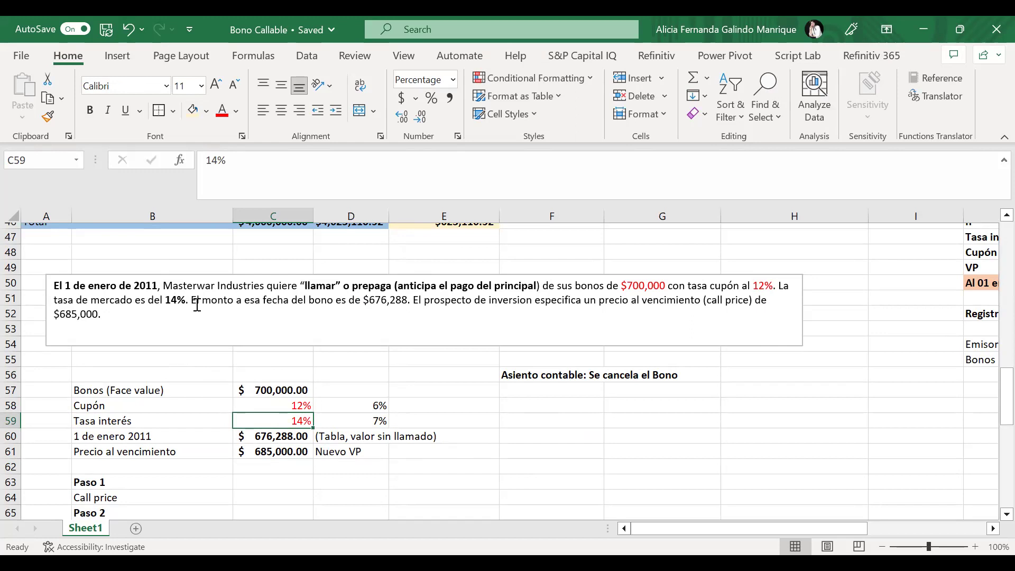
Step: Color the 676,288 bond amount red in the problem text
drag(191, 300, 367, 304)
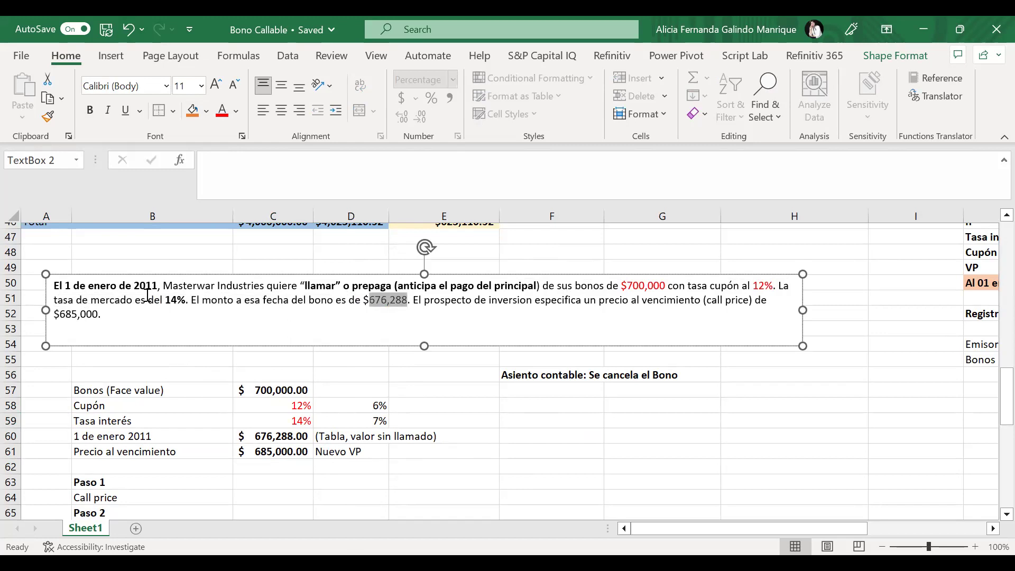
double_click(401, 302)
click(222, 111)
Step: Review balances F25 to F29 in the amortization table, and color the “(Tabla, valor sin llamado)” note in D60 red
click(547, 421)
scroll(550, 418, up, 8)
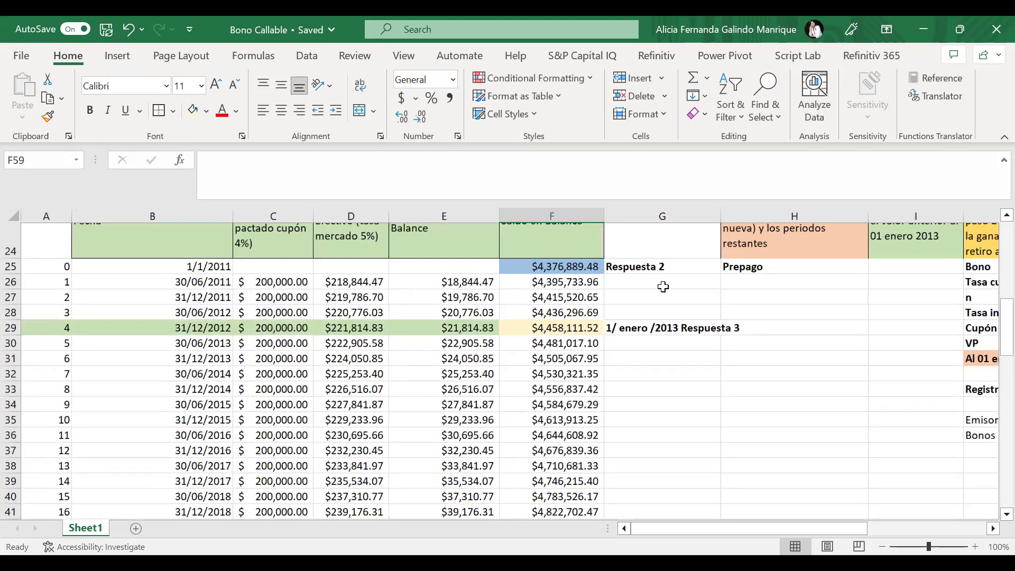
drag(566, 268, 579, 465)
drag(576, 386, 567, 326)
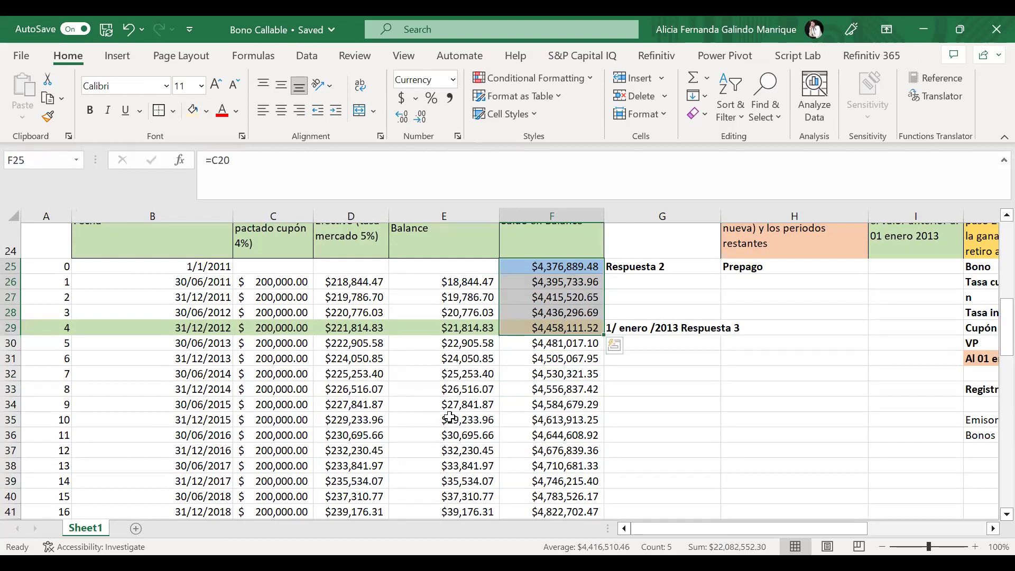
scroll(450, 416, down, 7)
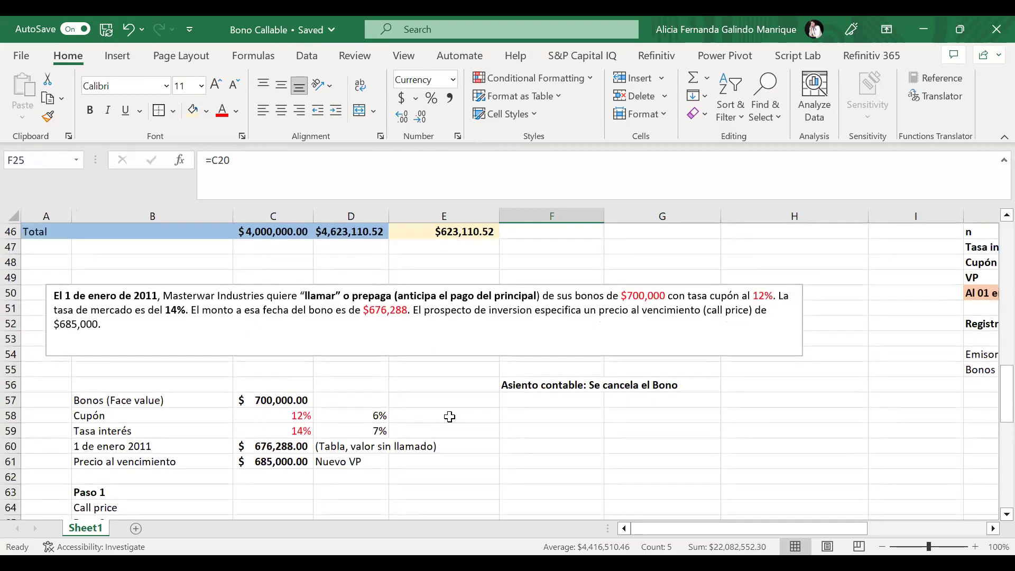
scroll(450, 417, down, 1)
click(342, 418)
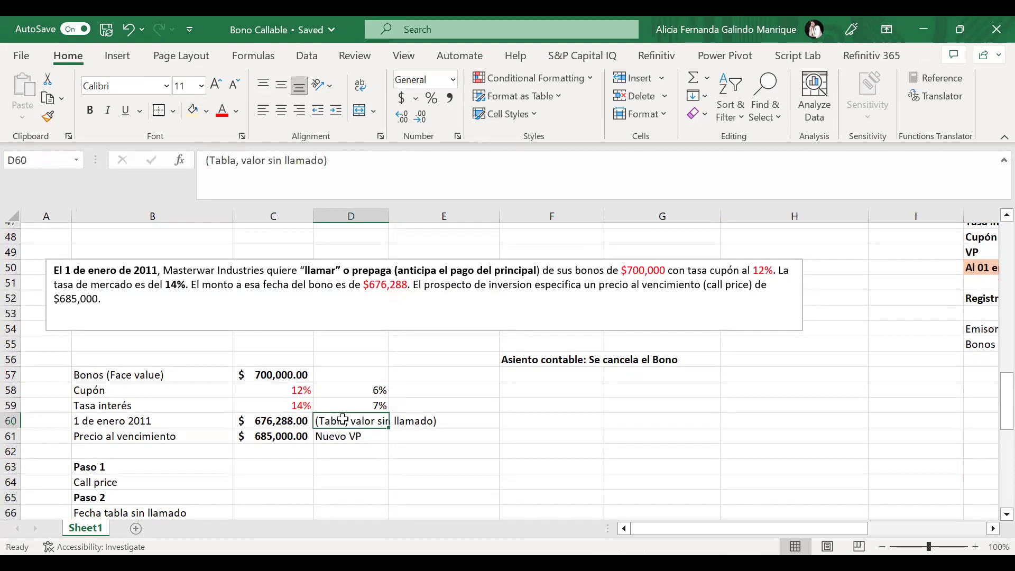
click(222, 111)
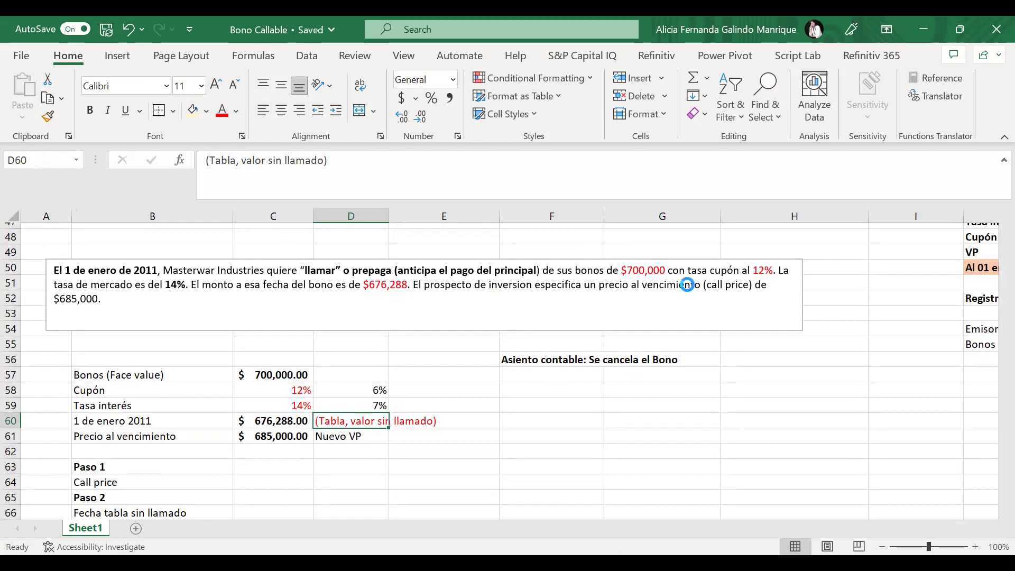
Step: Bold the $685,000 call price in the problem text and check it against the matching value in C61
drag(707, 286, 746, 285)
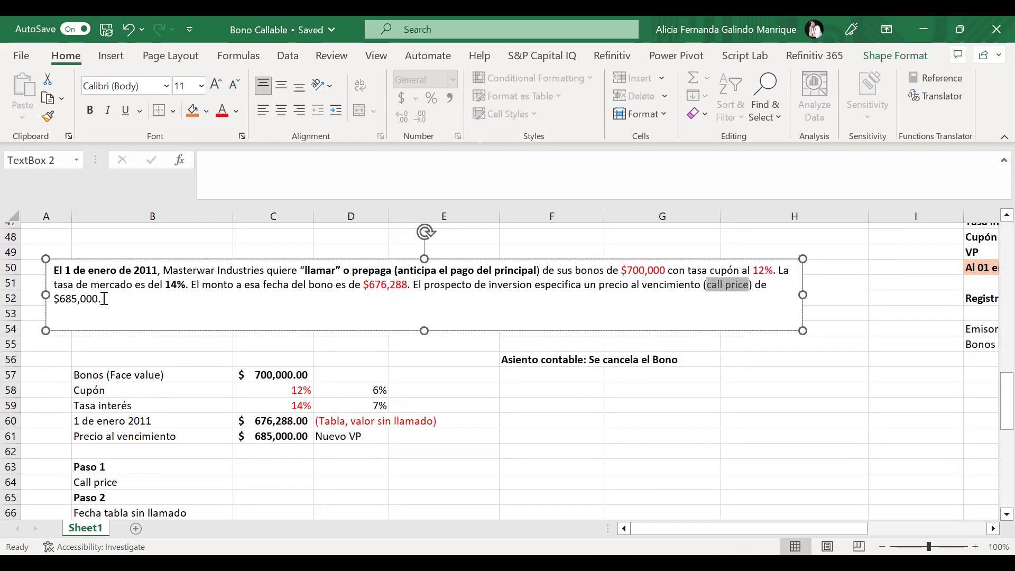
drag(104, 298, 56, 297)
key(ctrl+b)
click(272, 439)
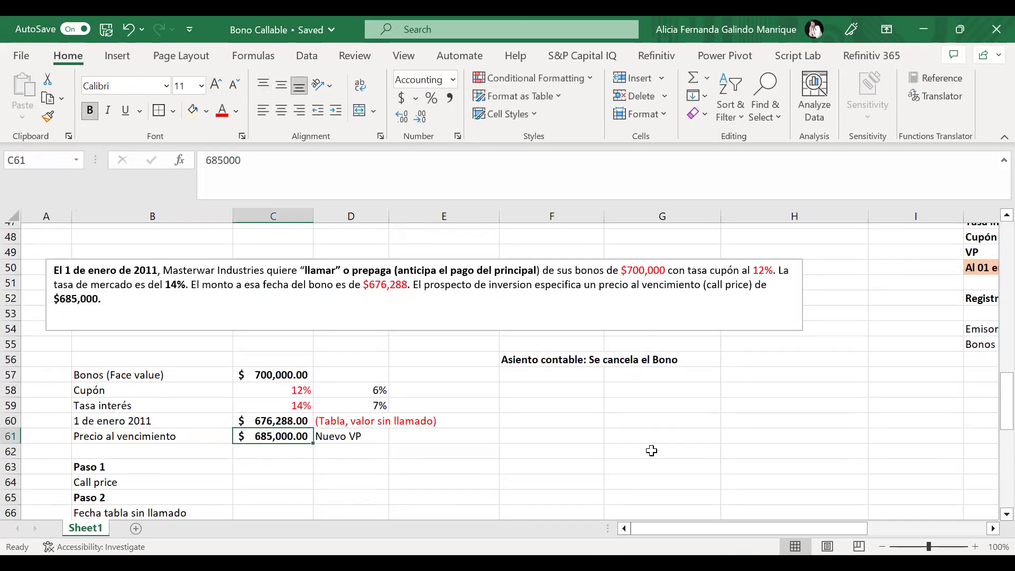
Step: Extend the label in B61 to “Precio al vencimiento (Call)” and check the “Nuevo VP” note beside its value
key(Left)
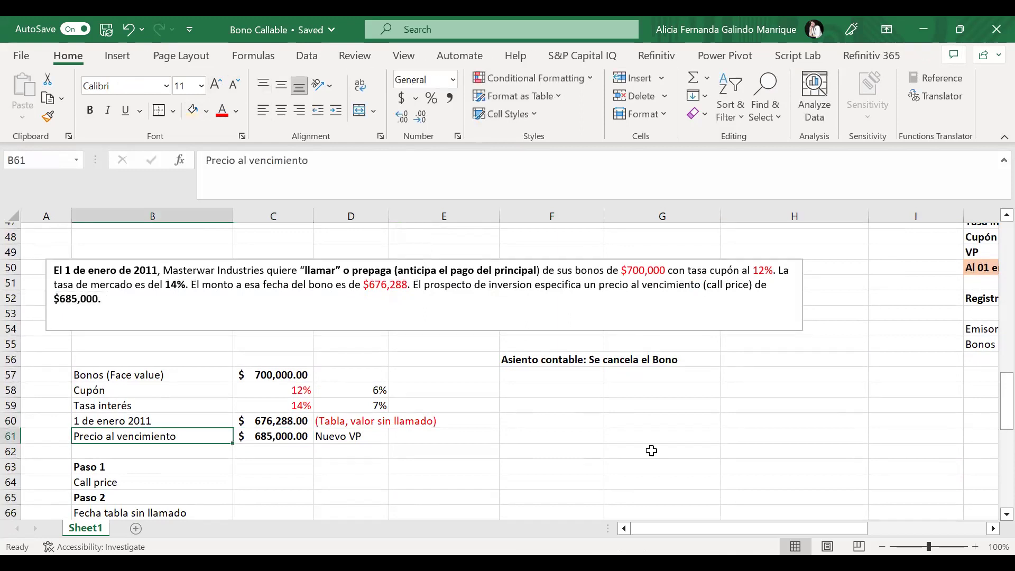
click(346, 156)
text(()
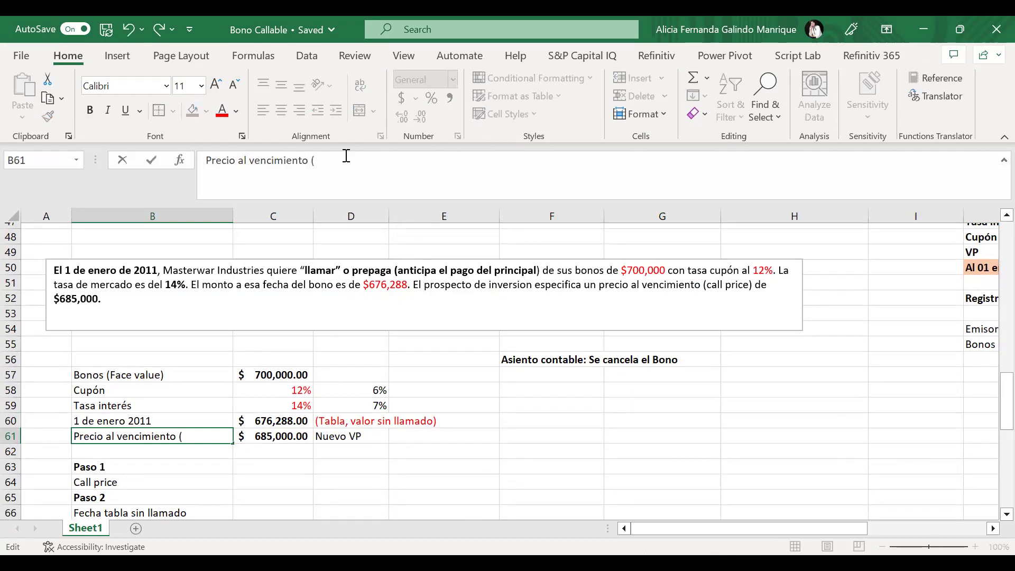
text(Call))
key(Return)
click(349, 432)
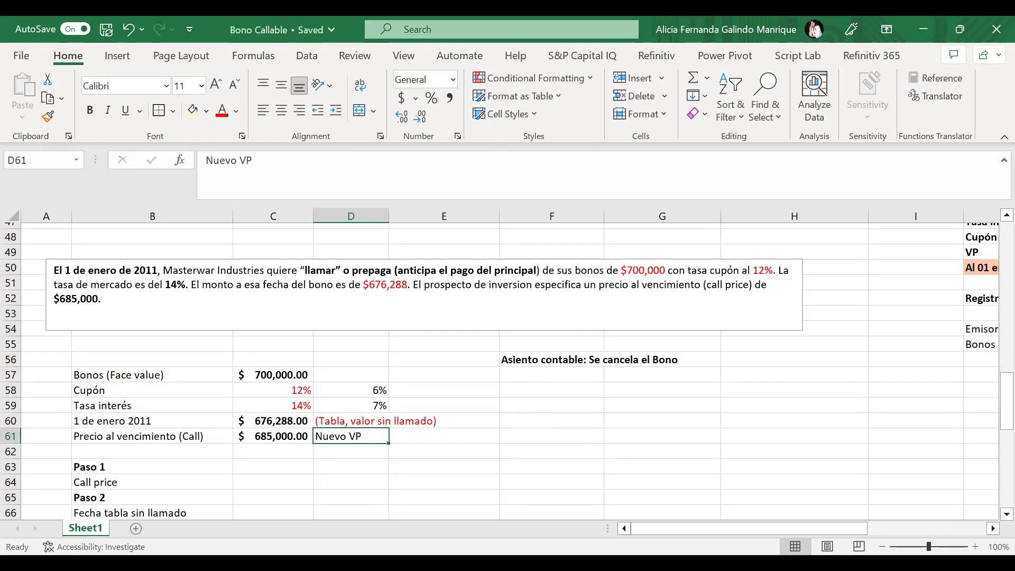
Step: Link the Paso 1 call price in C64 to the maturity price with =C61
click(544, 463)
scroll(370, 403, down, 2)
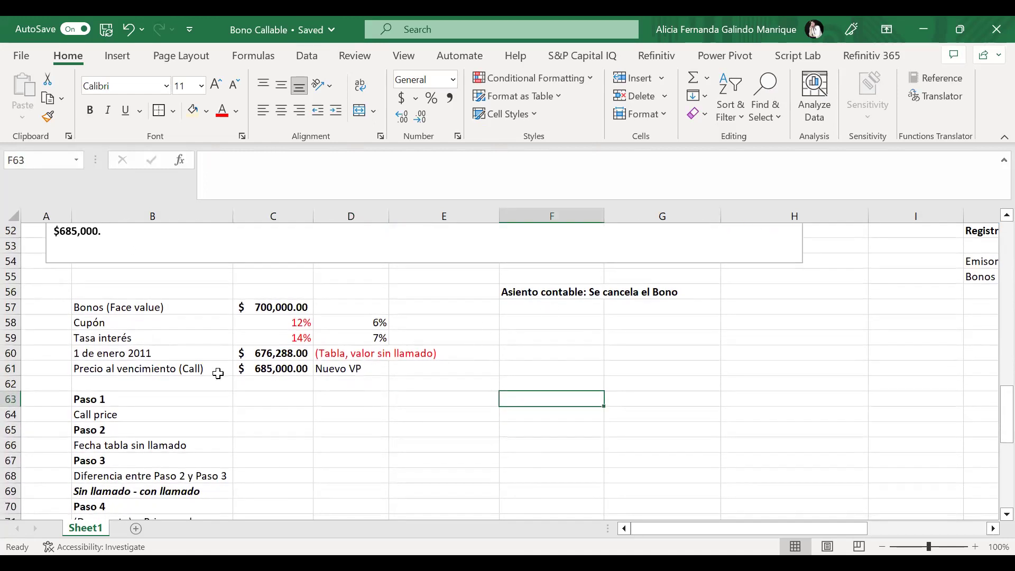
scroll(192, 379, down, 1)
click(264, 397)
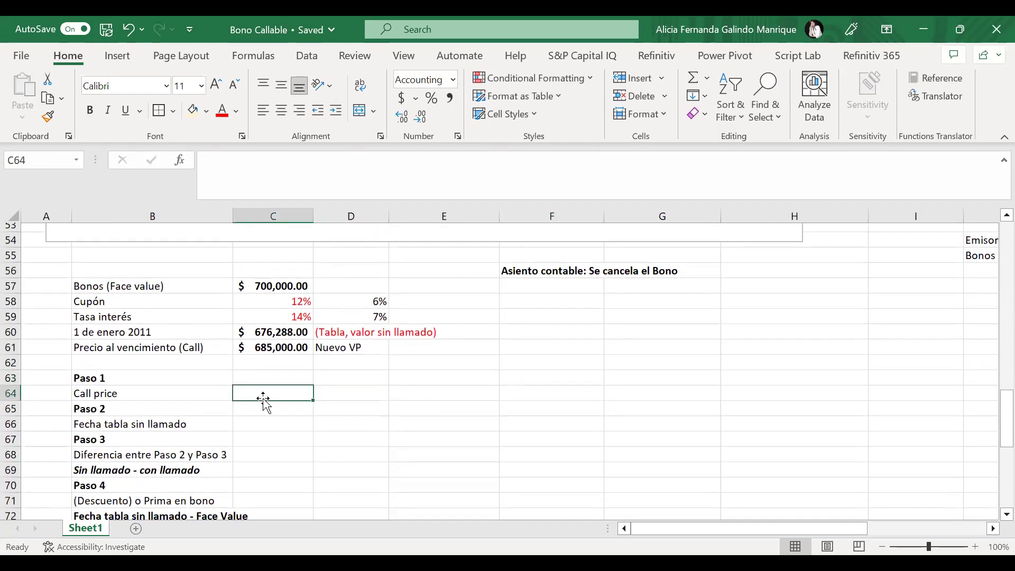
text(=)
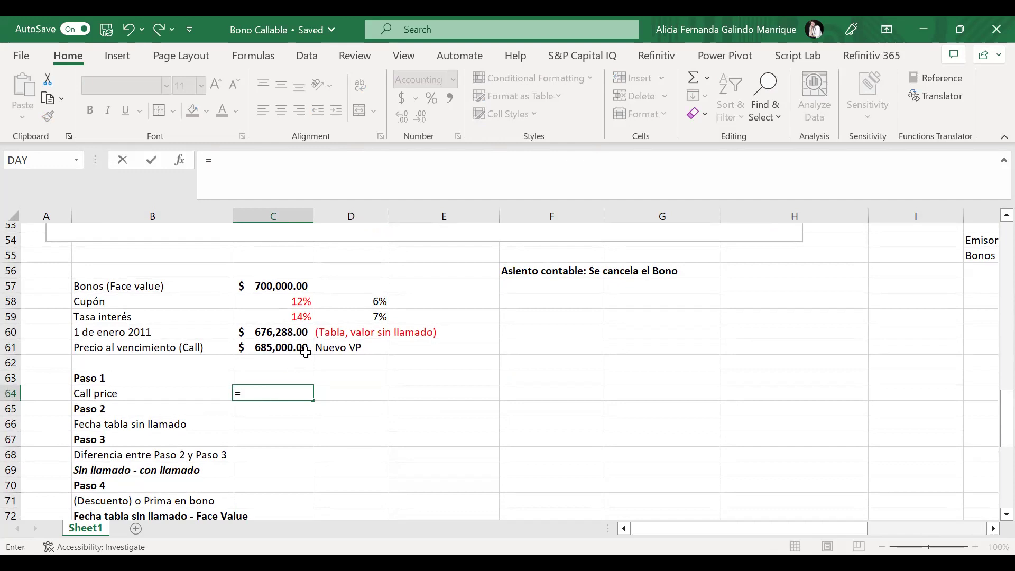
click(262, 348)
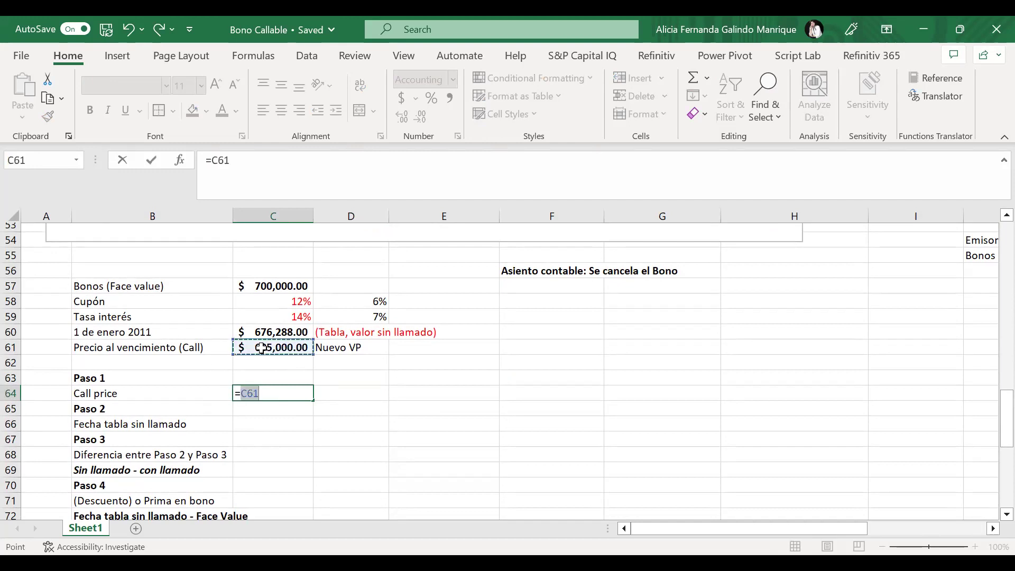
key(Return)
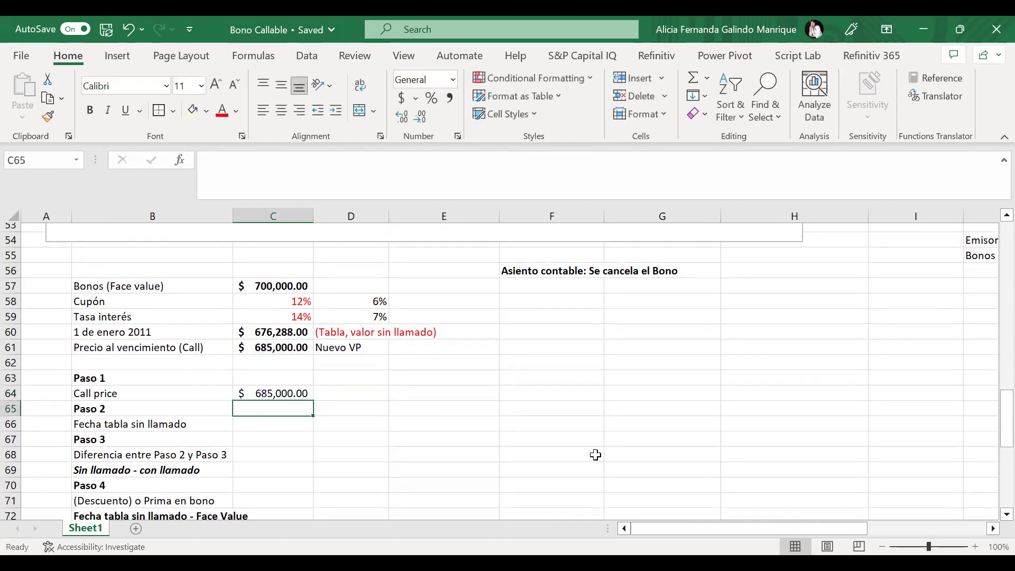
Step: Link the Paso 2 “Fecha tabla sin llamado” value in C66 to the 1 de enero 2011 amount with =C60
key(Return)
text(=)
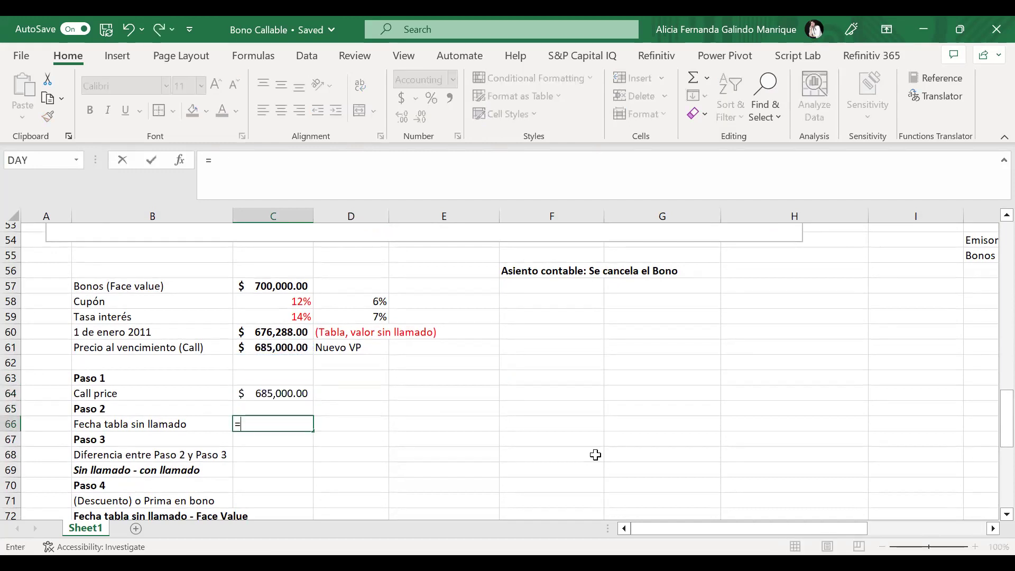
key(Up)
key(Up)
key(Up)
key(Up)
key(Up)
key(Up)
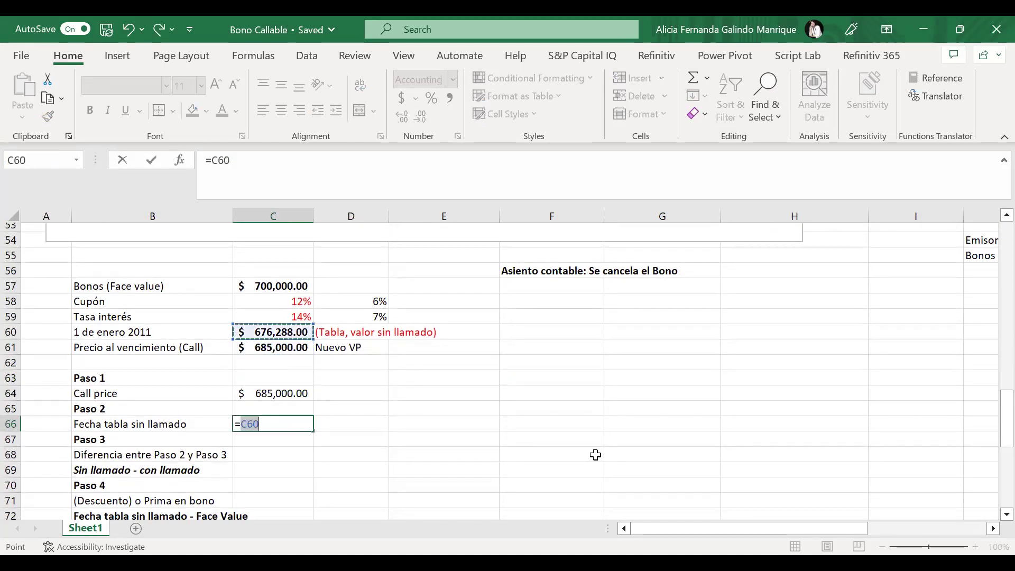
key(Return)
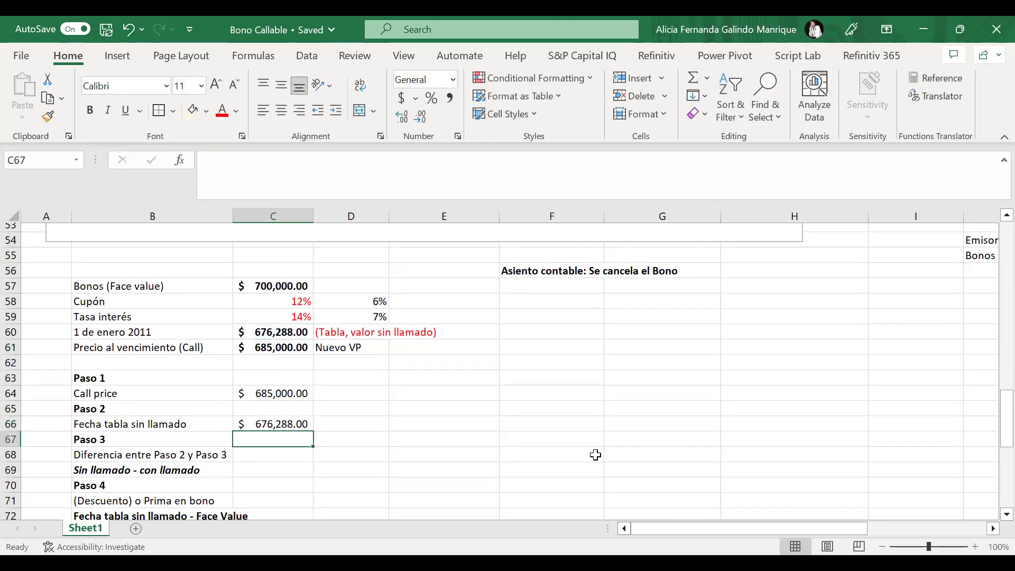
Step: Calculate the Paso 3 “Sin llamado - con llamado” difference in C69 with =C66-C64
key(Down)
key(Down)
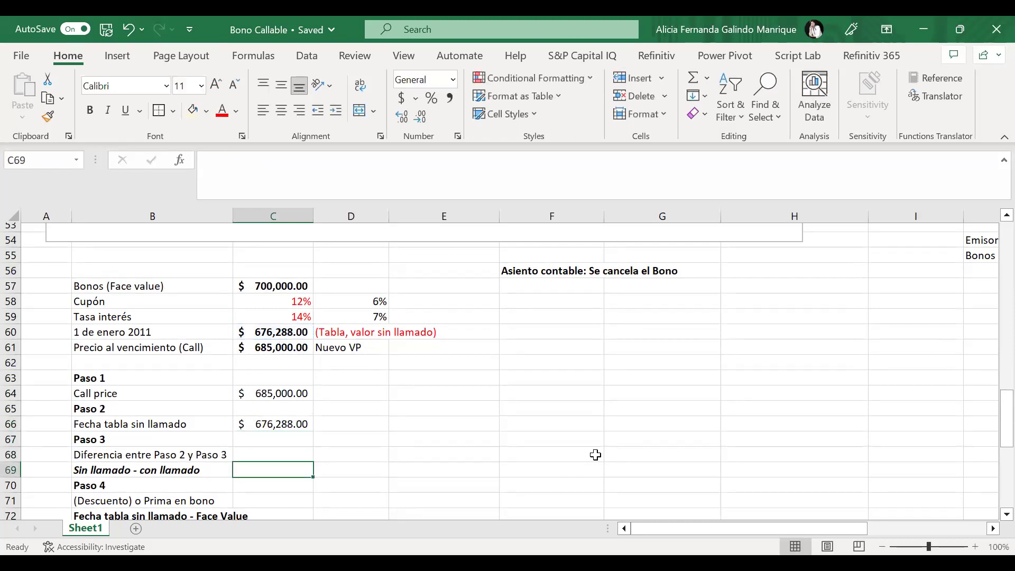
text(=)
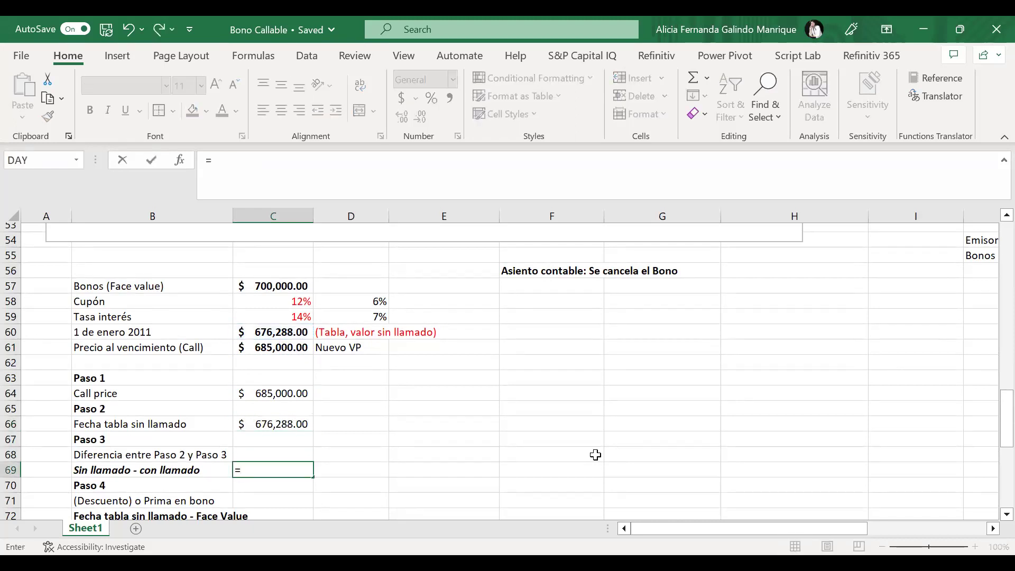
key(Up)
key(Up)
key(Up)
key(Up)
key(Down)
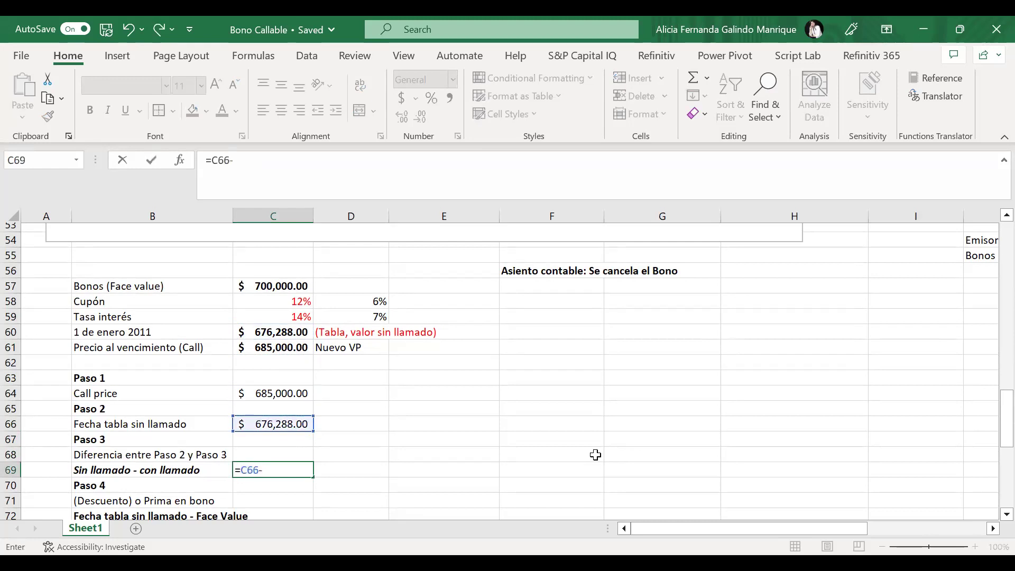
text(-)
key(Up)
key(Up)
key(Up)
key(Up)
key(Up)
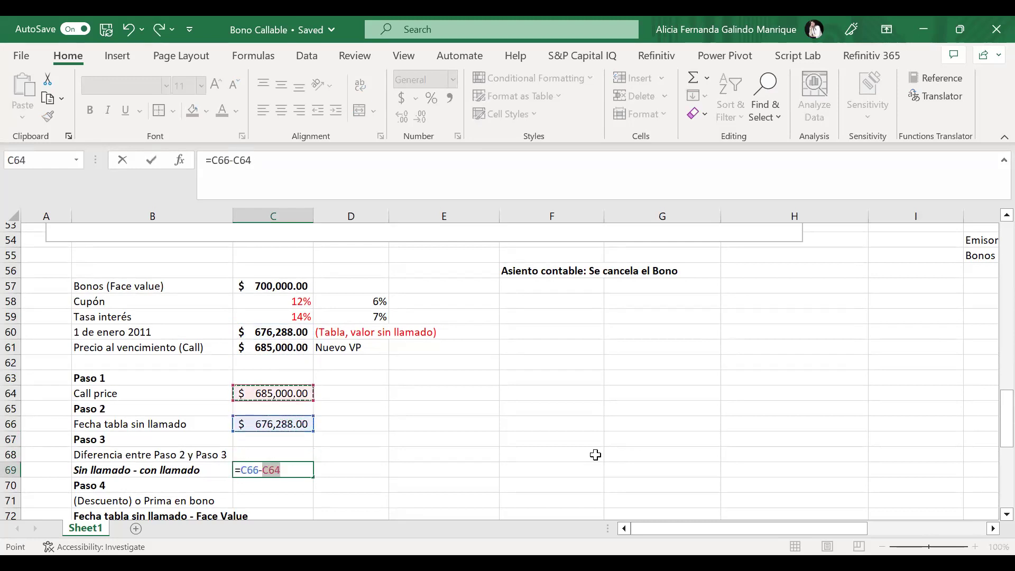
key(Return)
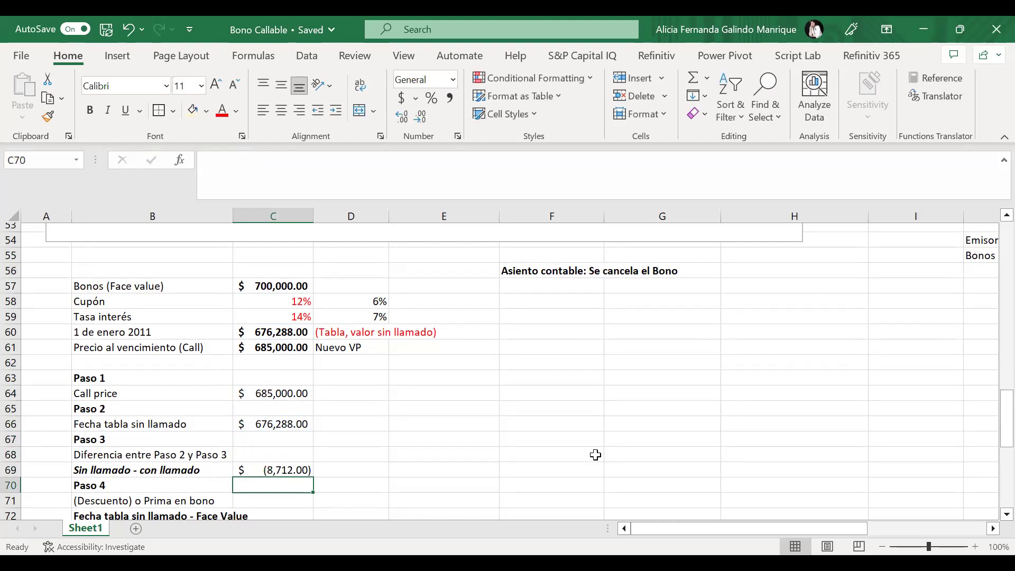
Step: Review the solved example below the yellow divider row and inspect the Paso 3 formula in C69
scroll(565, 466, down, 7)
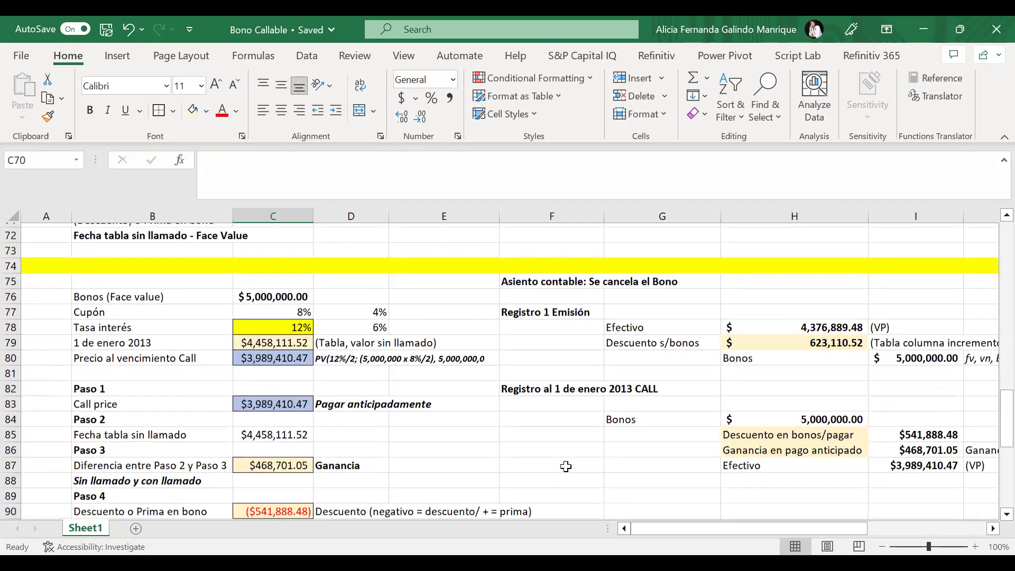
scroll(566, 466, up, 7)
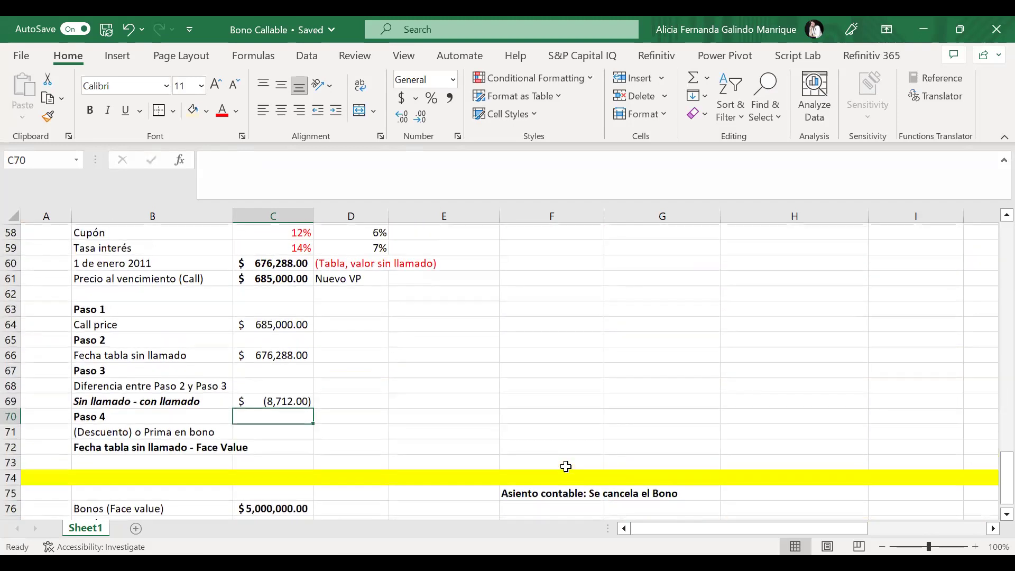
click(270, 453)
double_click(270, 453)
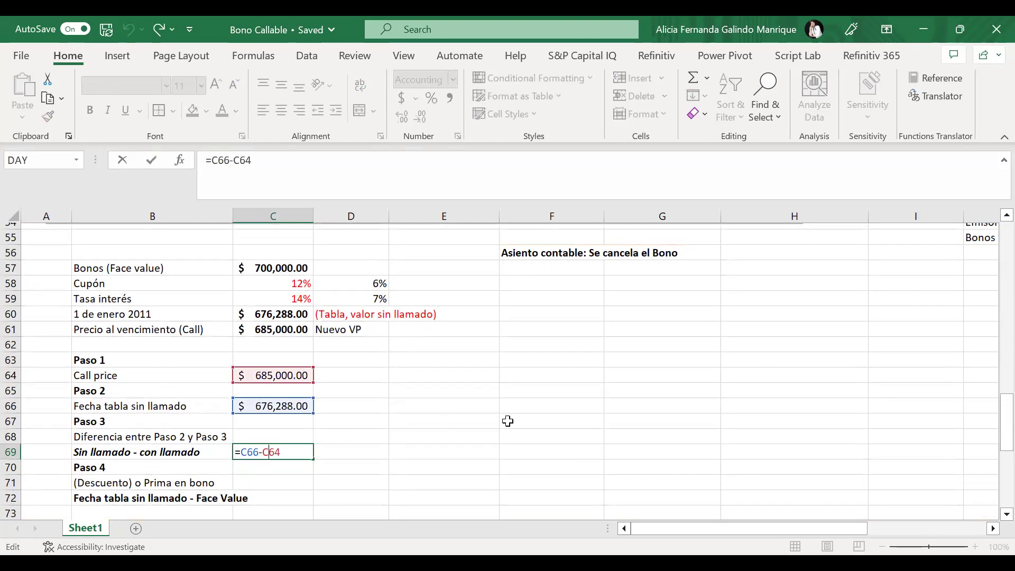
key(Escape)
Step: Add the note “Prepago /o pago anticipado” in D64 and bold the call price in C64
click(345, 376)
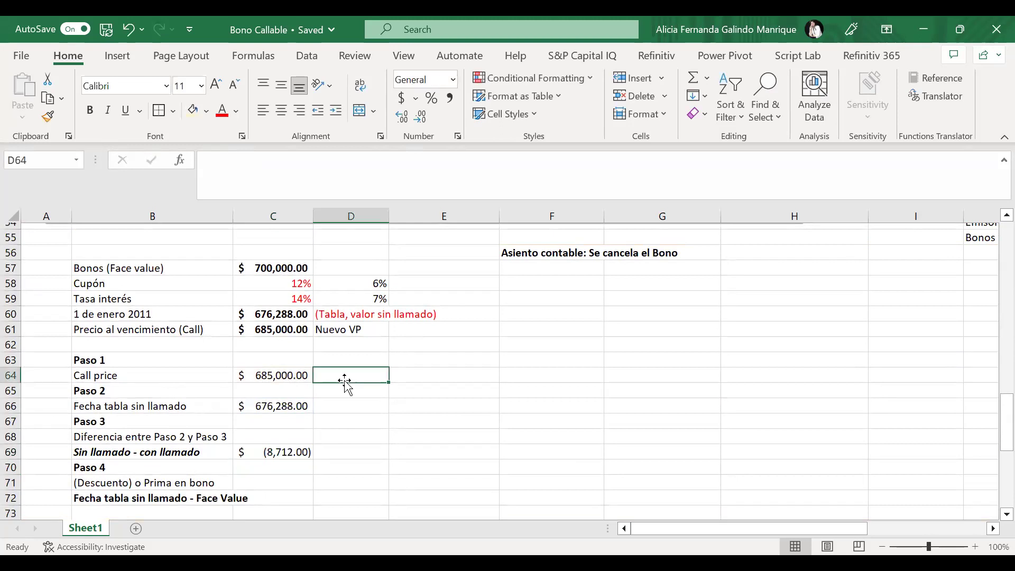
text(Pr)
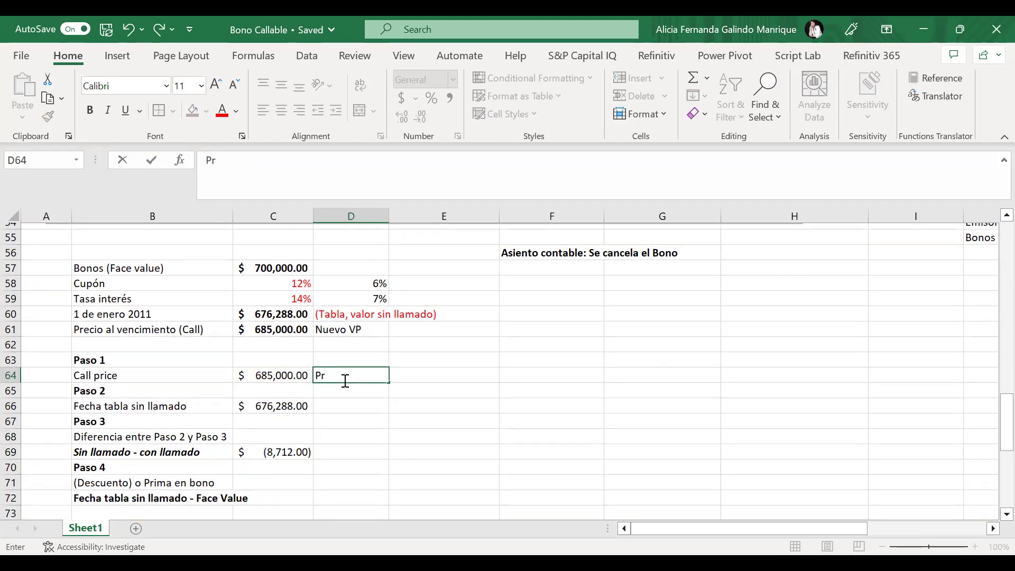
text(epago /o pago anticipado)
key(Left)
key(ctrl+b)
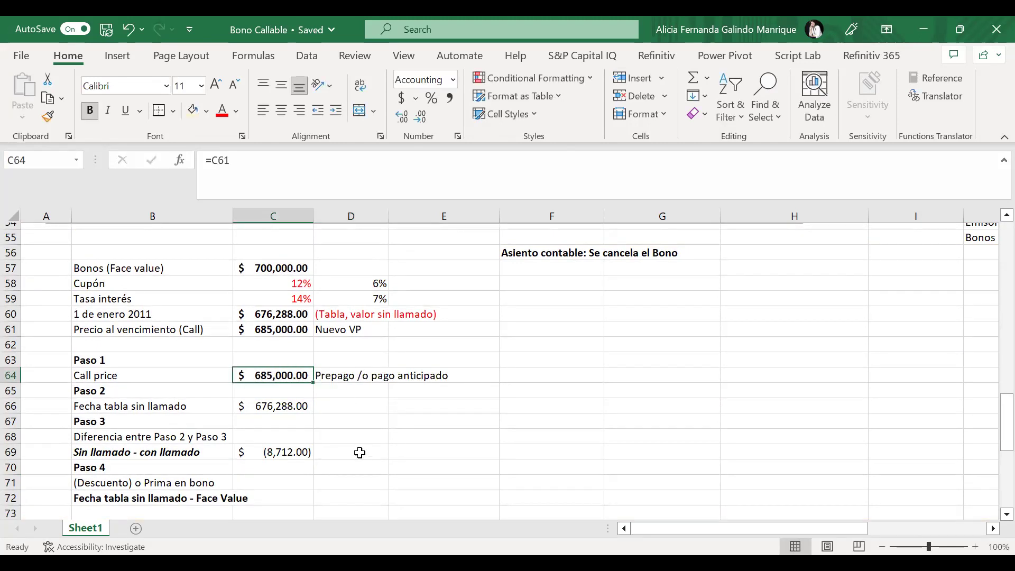
Step: Apply the light yellow fill to the Paso 2 value in C66 and select the call price in C64
click(294, 408)
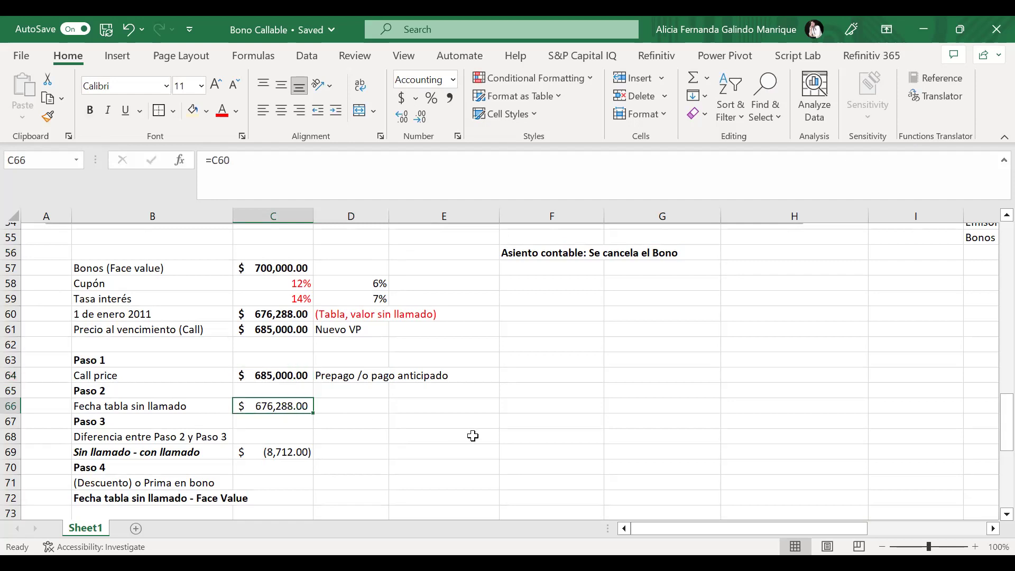
click(192, 110)
click(275, 378)
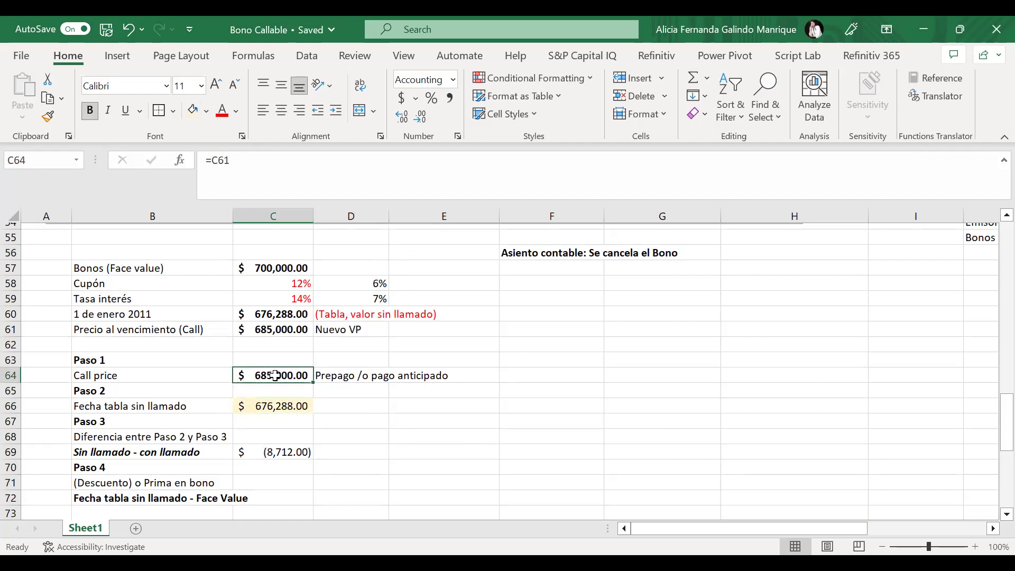
Step: Apply the light yellow fill to the call price in C64 and add the note “Pérdida” beside the Paso 3 difference in D69
click(287, 453)
click(362, 454)
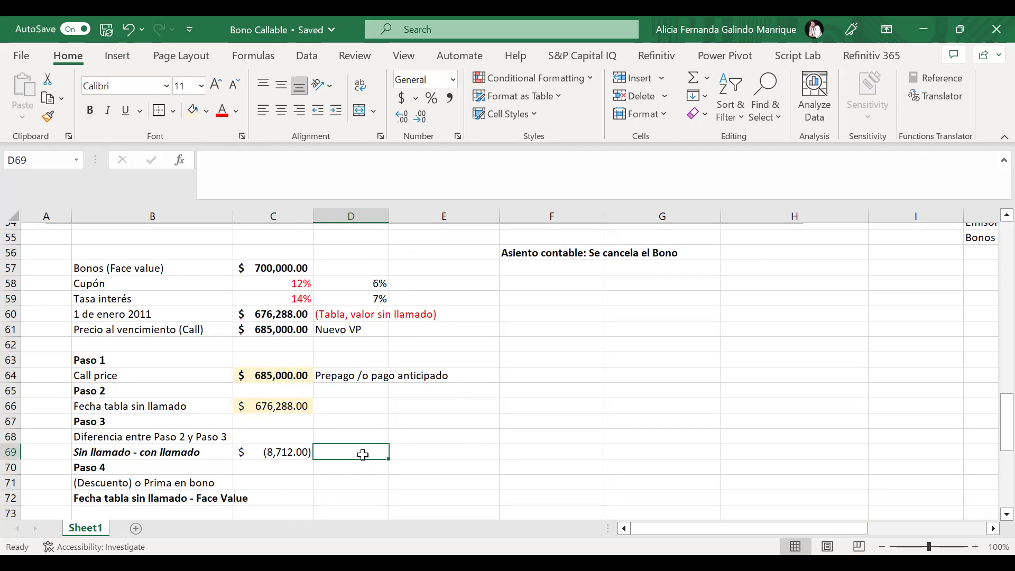
text(Pé)
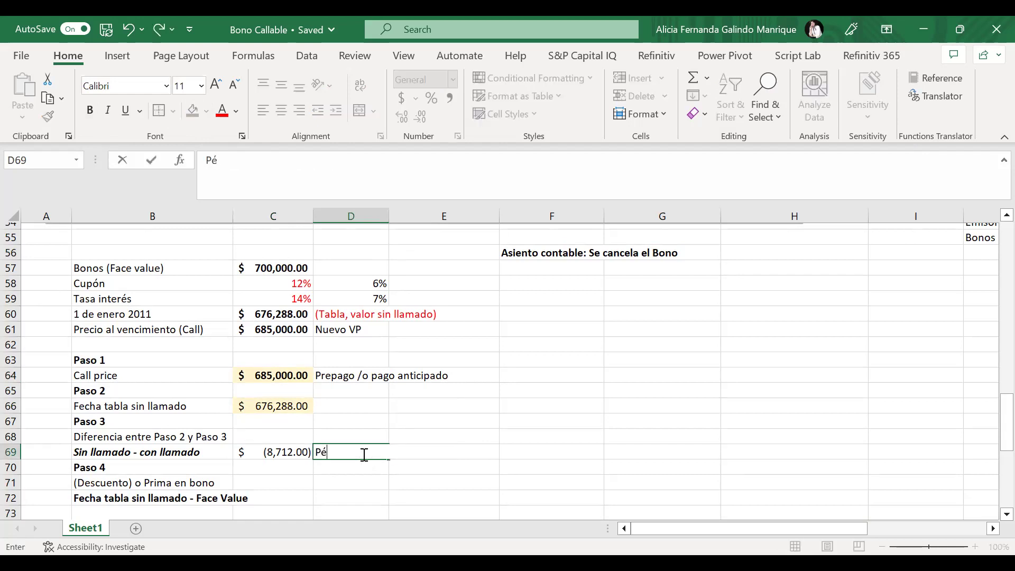
text(rdida)
key(Return)
Step: Compare the Paso 1 and Paso 2 values, and apply the light yellow fill to the Paso 3 difference in C69
click(280, 375)
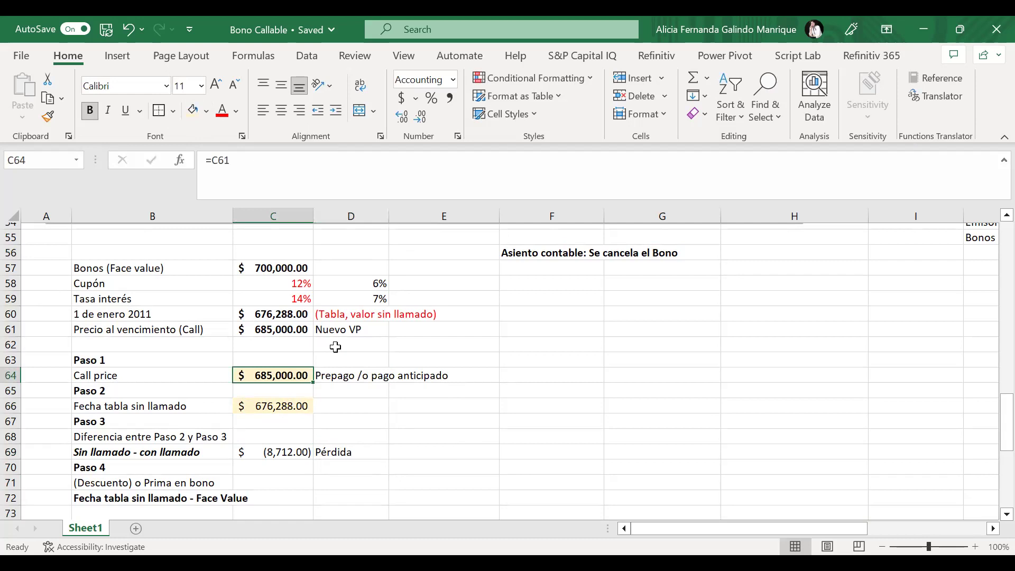
click(252, 407)
click(303, 376)
click(274, 405)
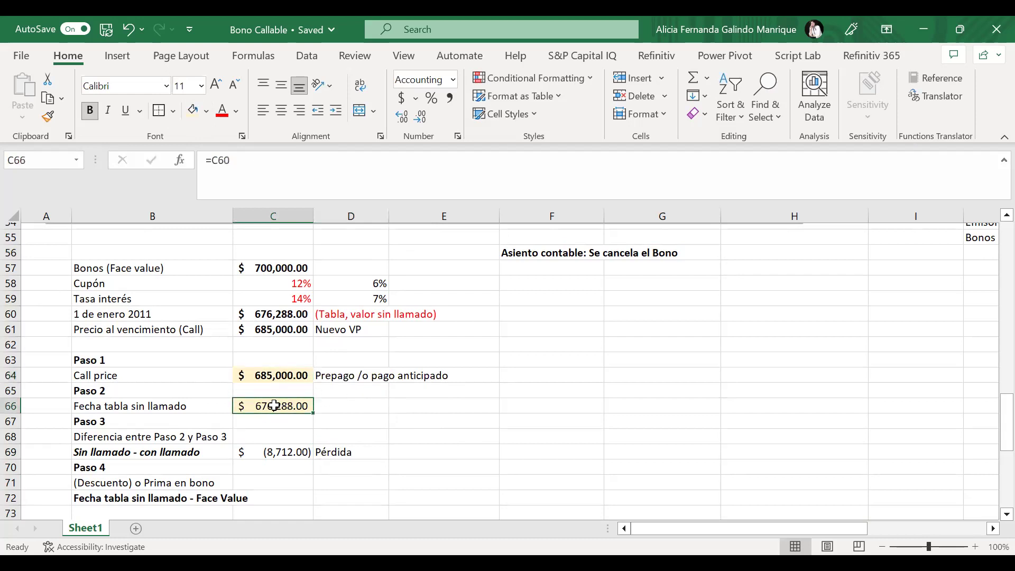
click(343, 405)
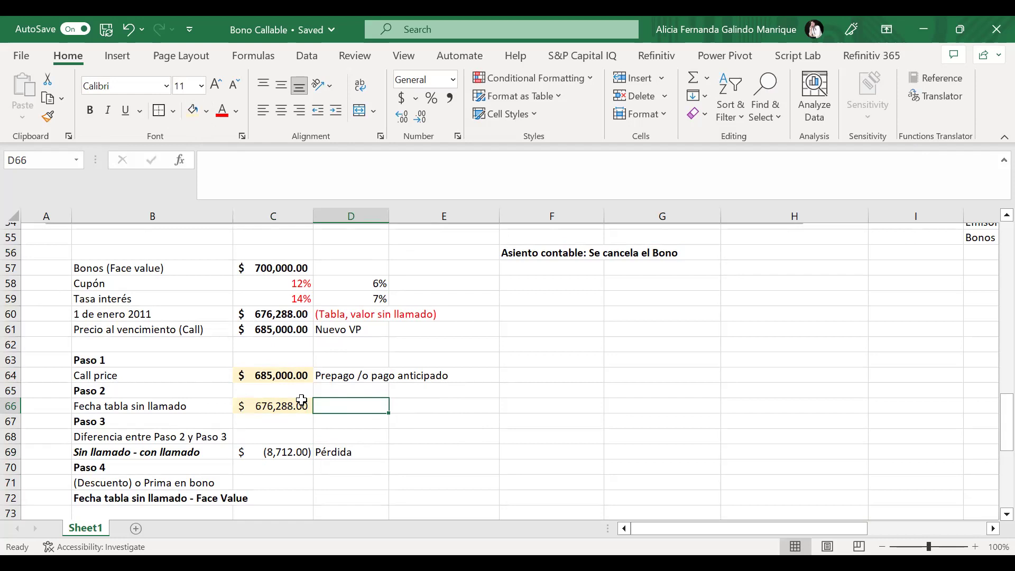
click(302, 401)
click(288, 454)
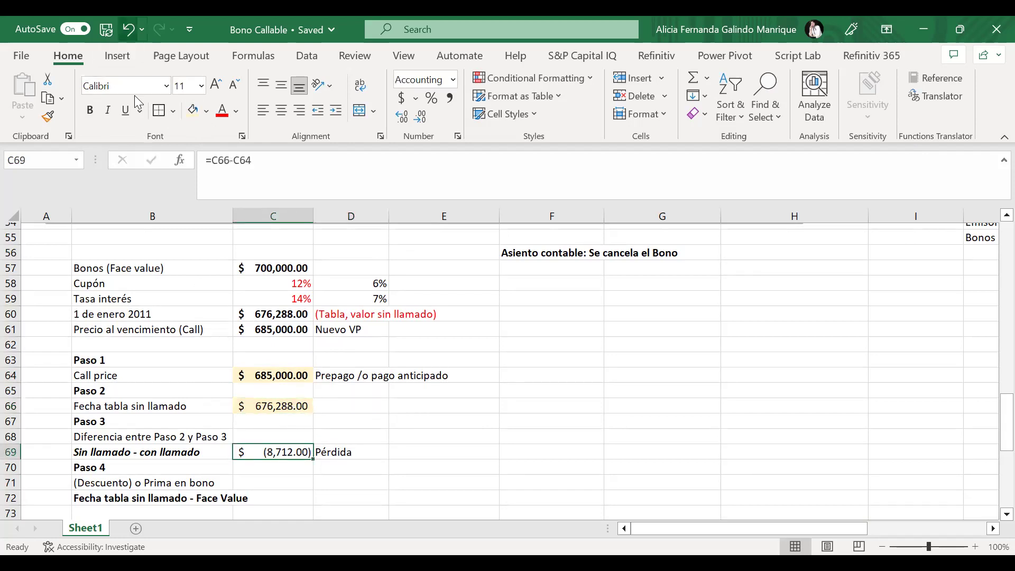
Step: Calculate the Paso 4 discount or premium in C71 as the table value minus the face value with =C66-C57
scroll(414, 436, down, 1)
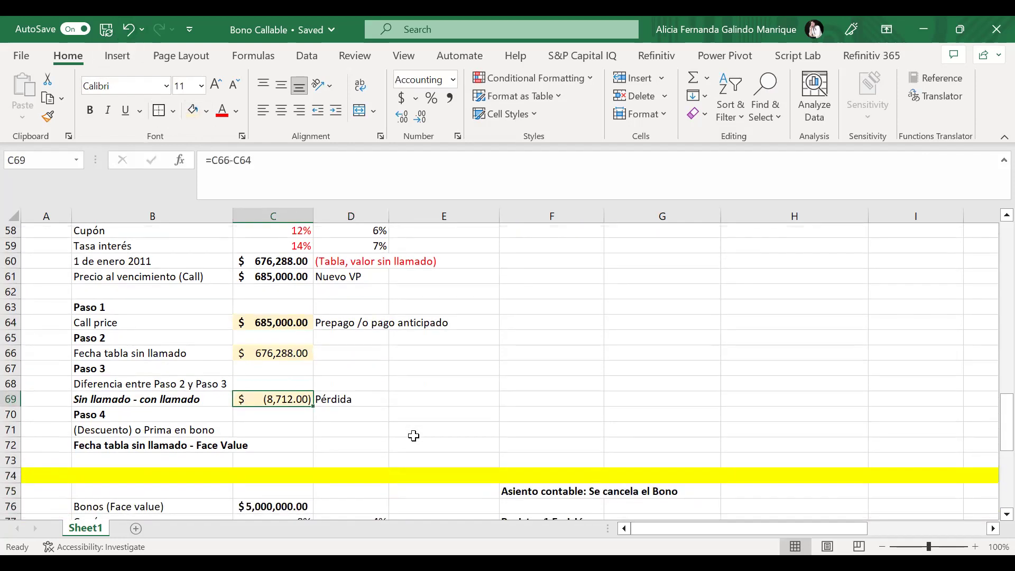
click(265, 430)
text(=)
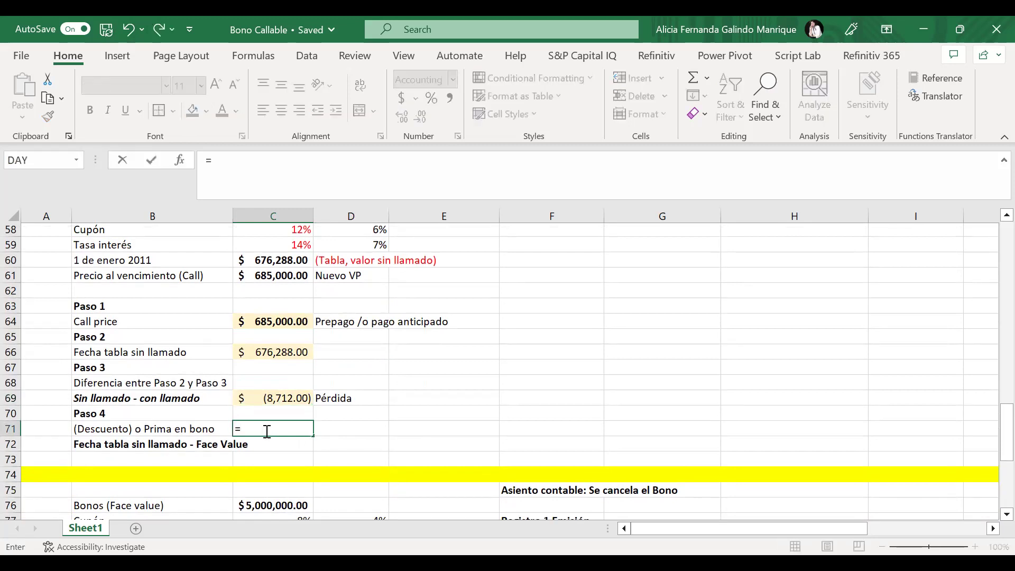
scroll(338, 390, up, 1)
scroll(338, 390, up, 1)
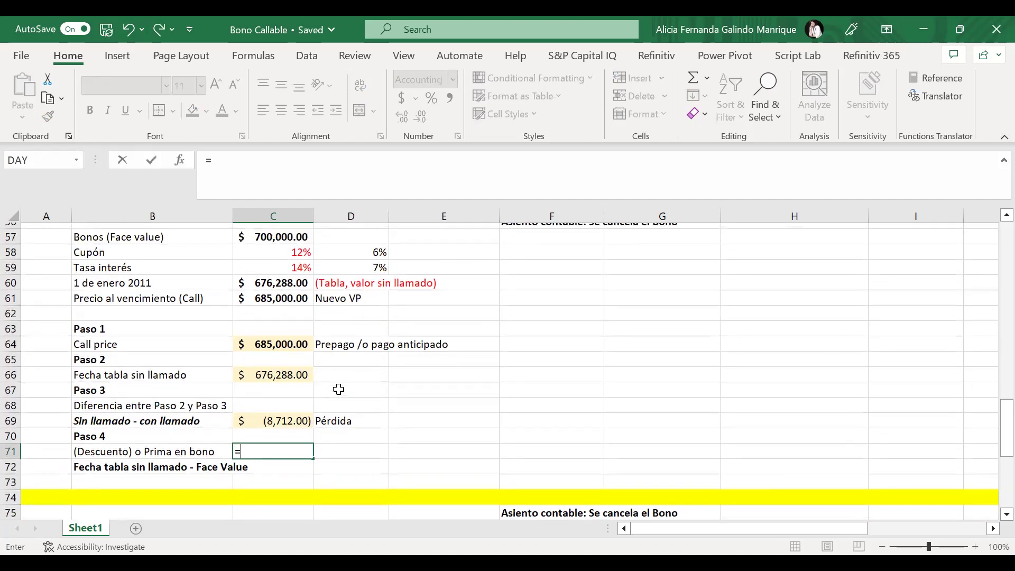
click(267, 373)
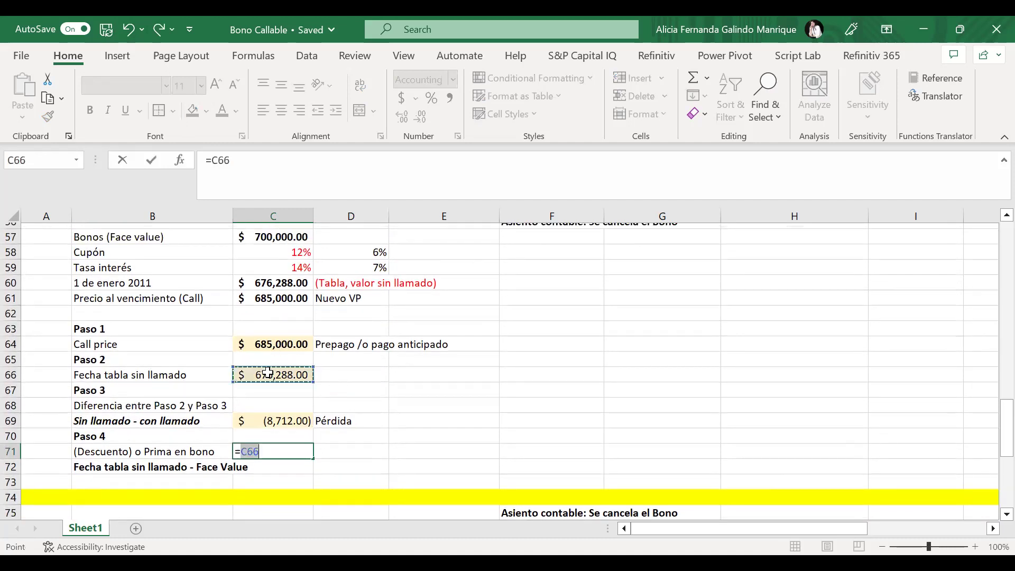
text(-)
scroll(266, 373, up, 1)
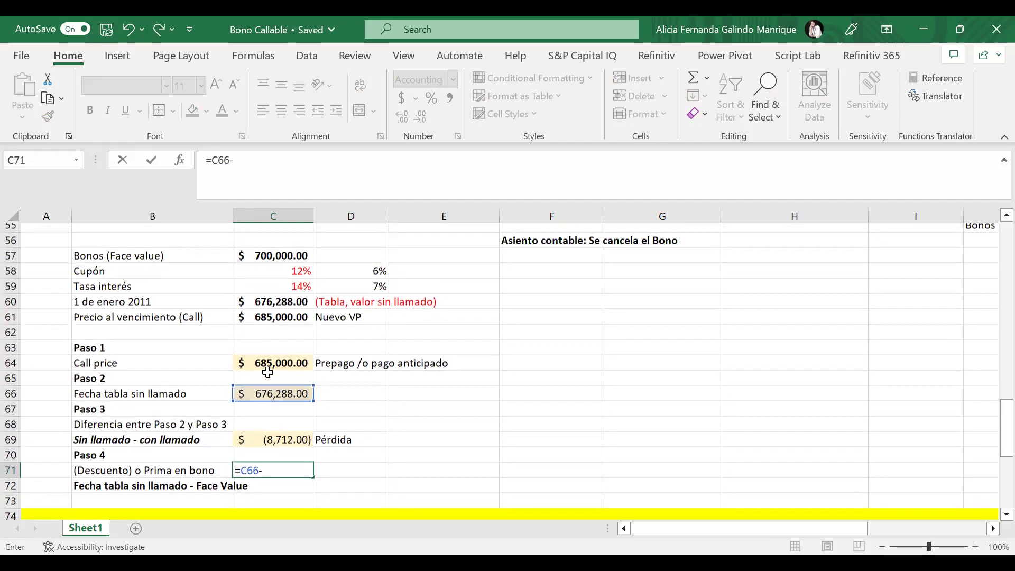
click(251, 256)
key(Return)
Step: Add the note “Descuento” beside the Paso 4 result in D71
key(Up)
key(Right)
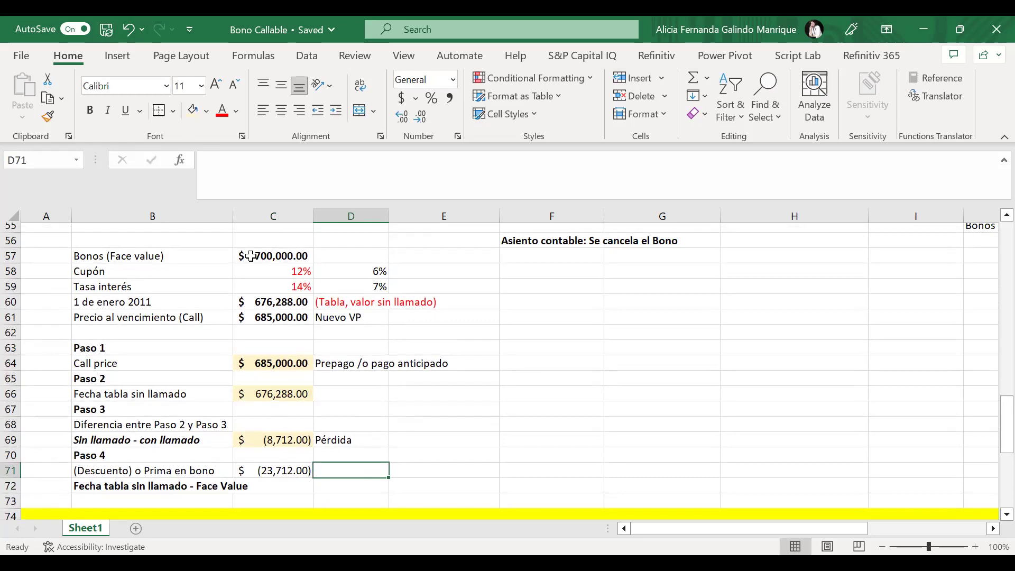
text(Des)
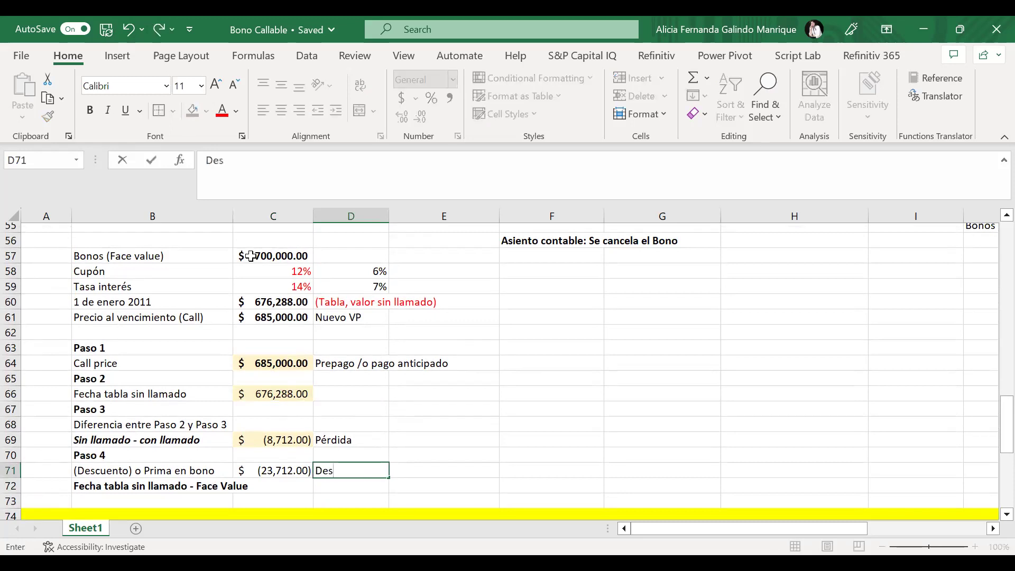
text(cuento)
key(Return)
key(Up)
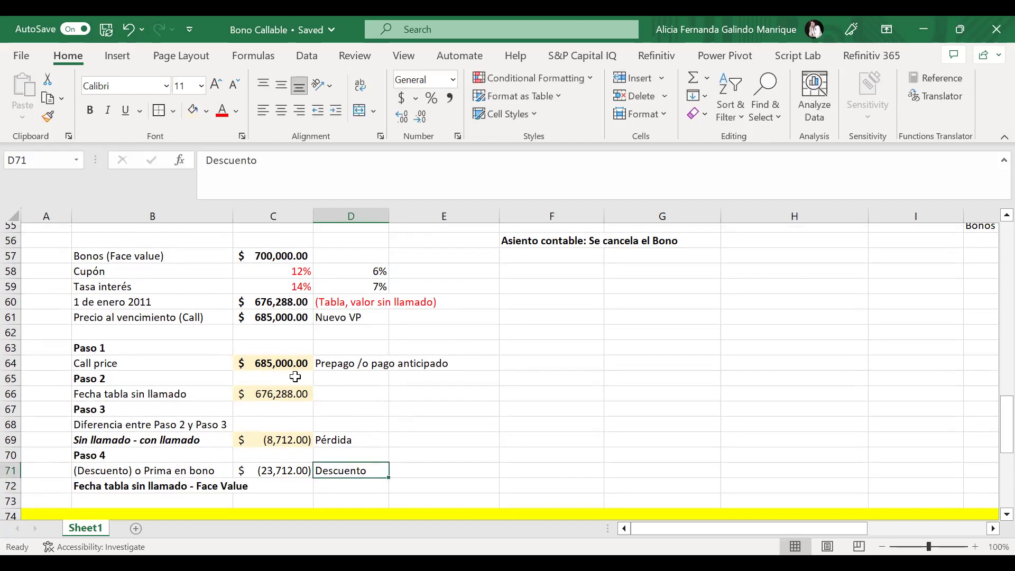
Step: Check the Paso 4 formula in C71 and apply the light yellow fill to that cell
click(349, 391)
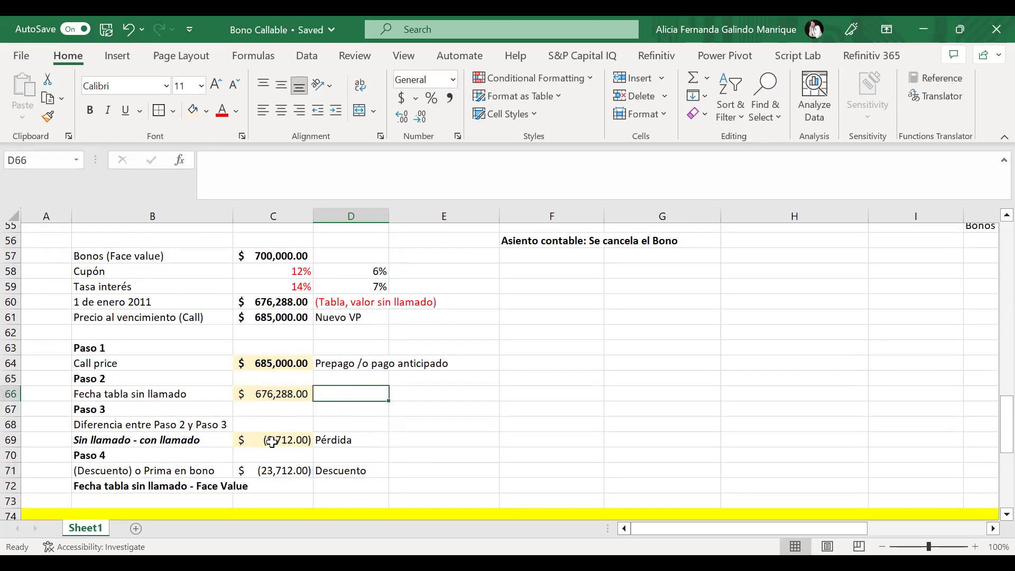
double_click(299, 469)
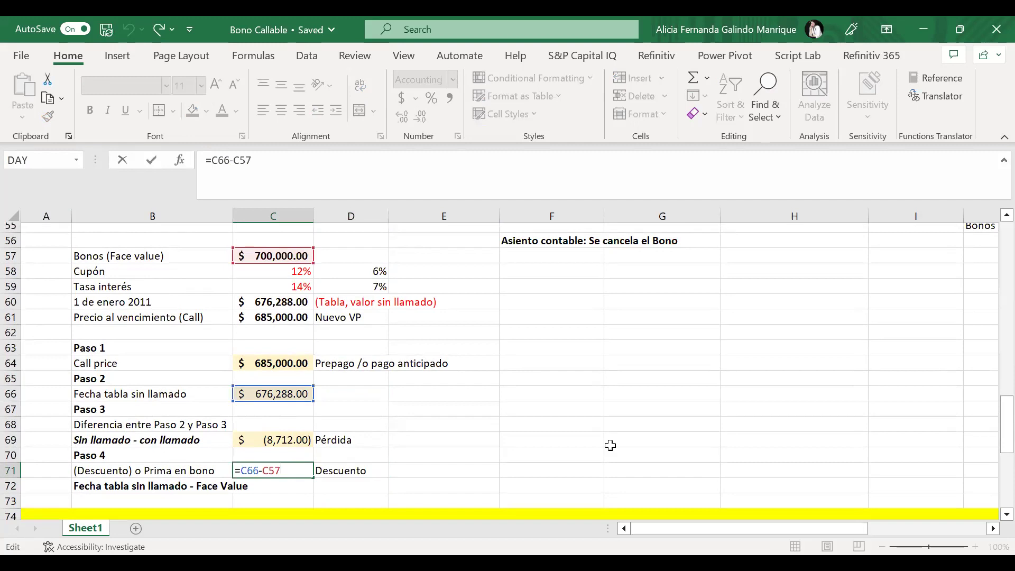
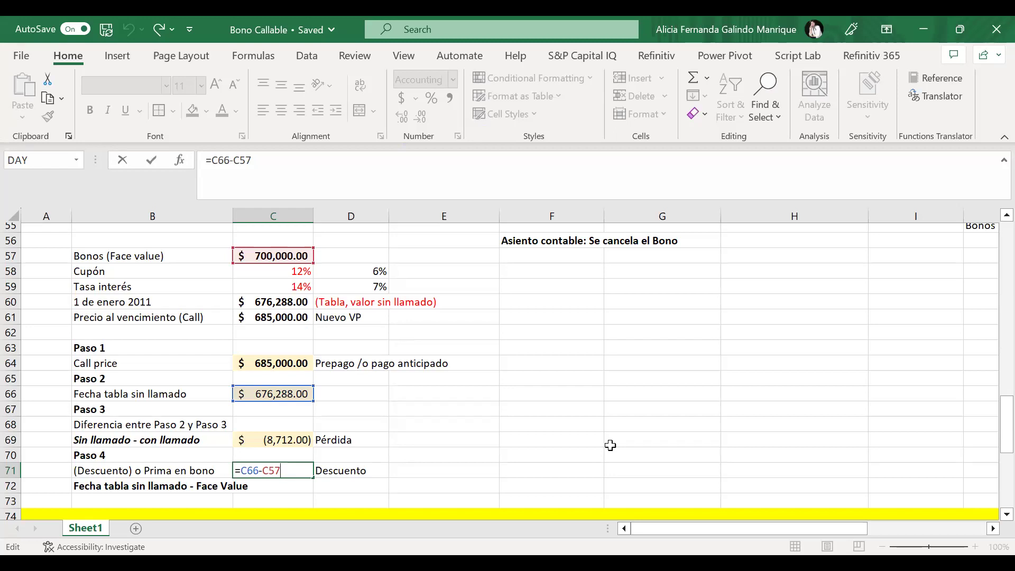
key(Return)
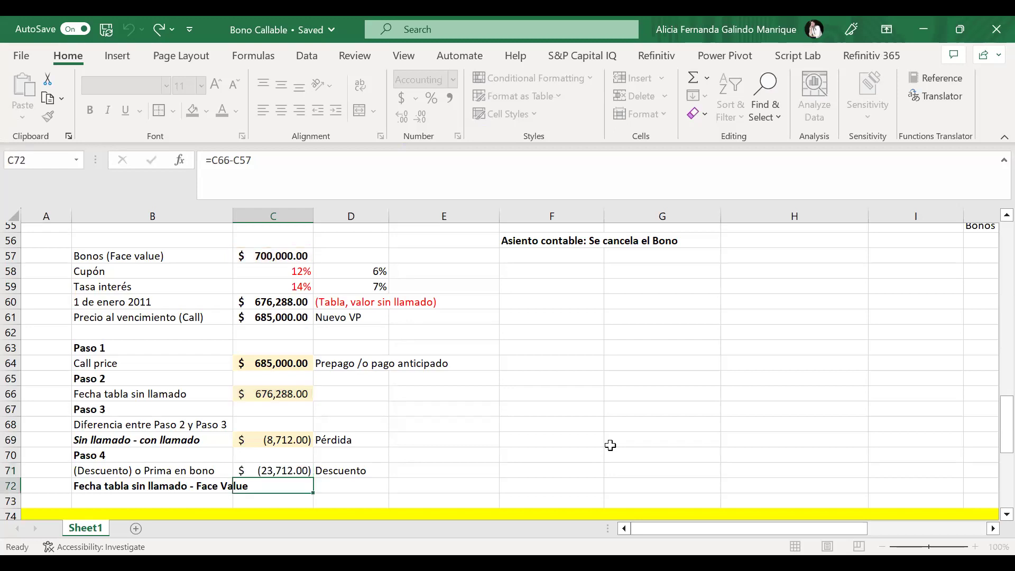
key(Up)
key(Up)
key(Down)
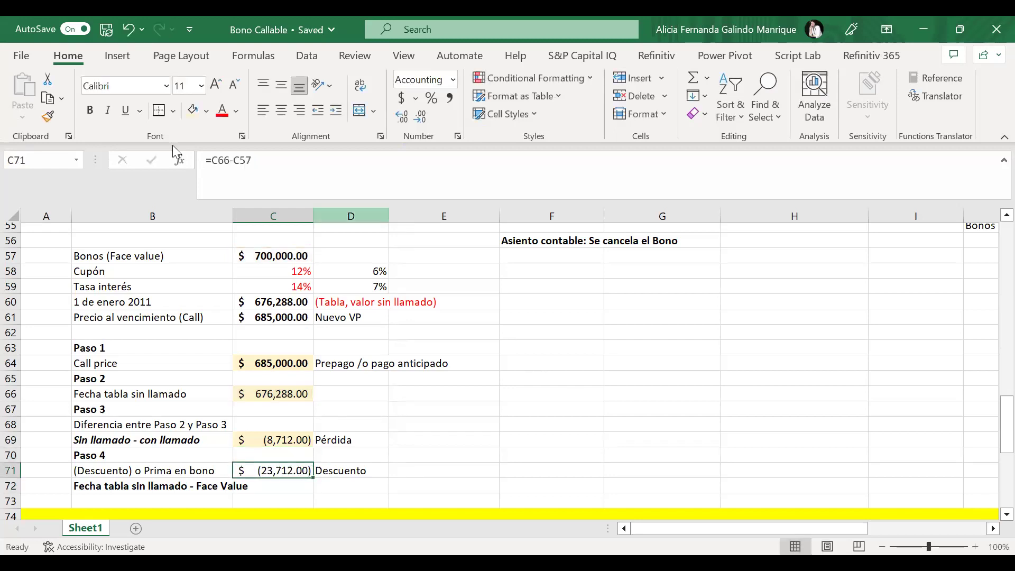
Step: Replace the accounting entry heading in F56 with “Registro Inicial”
click(548, 262)
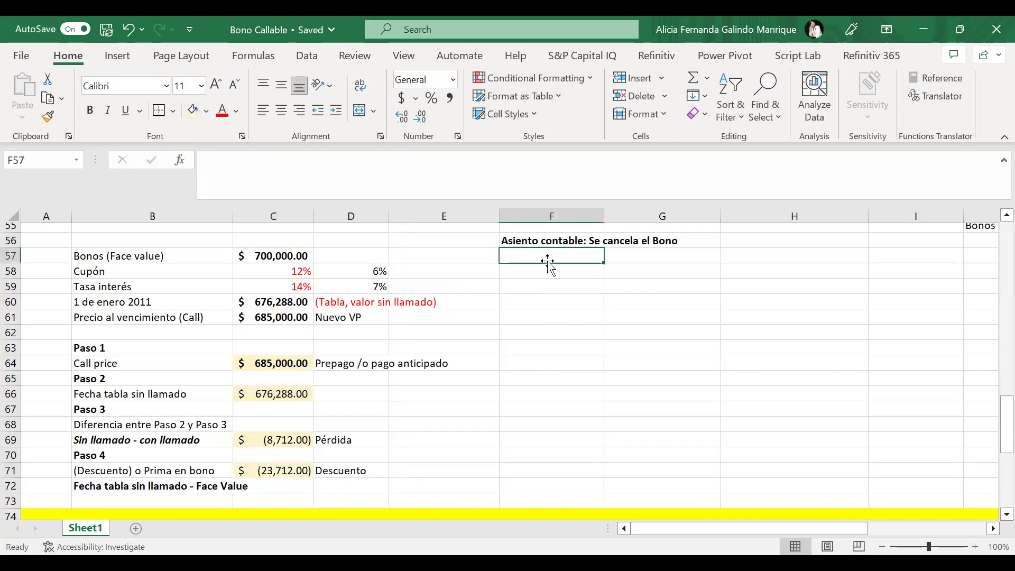
key(Up)
key(BackSpace)
key(Return)
key(Up)
text(Registr)
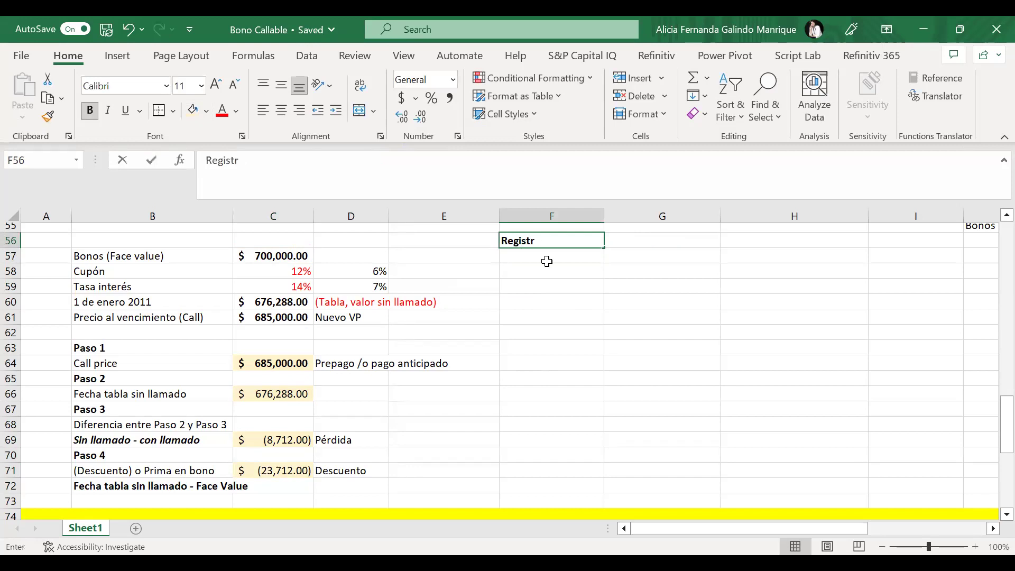
text(o Inicial)
key(Return)
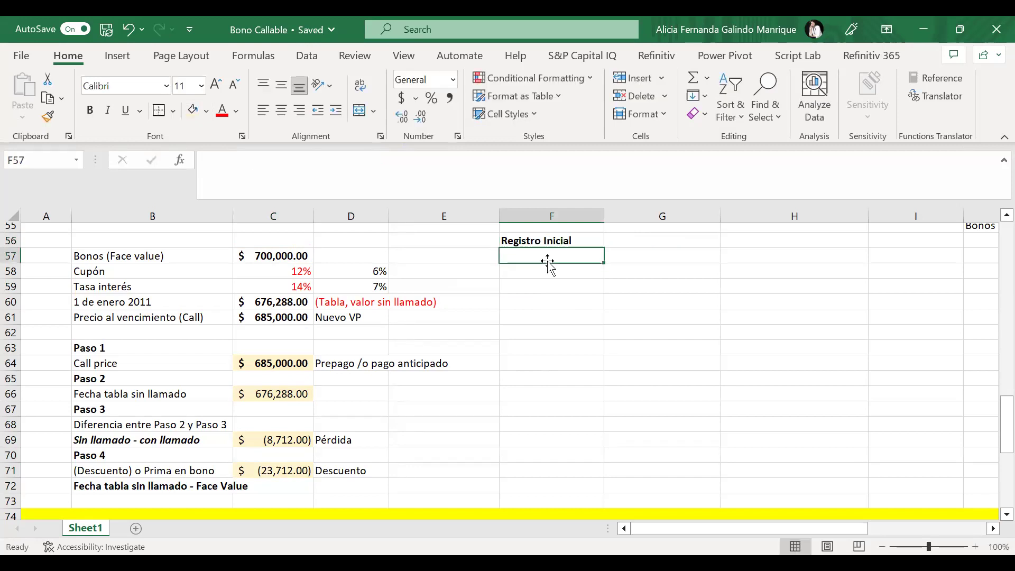
Step: Enter the account names of the initial entry: “Efectivo” in F58 and “Bono” in G60
key(Down)
key(Down)
key(Down)
key(Up)
key(Up)
key(Up)
key(Down)
text(Efecti)
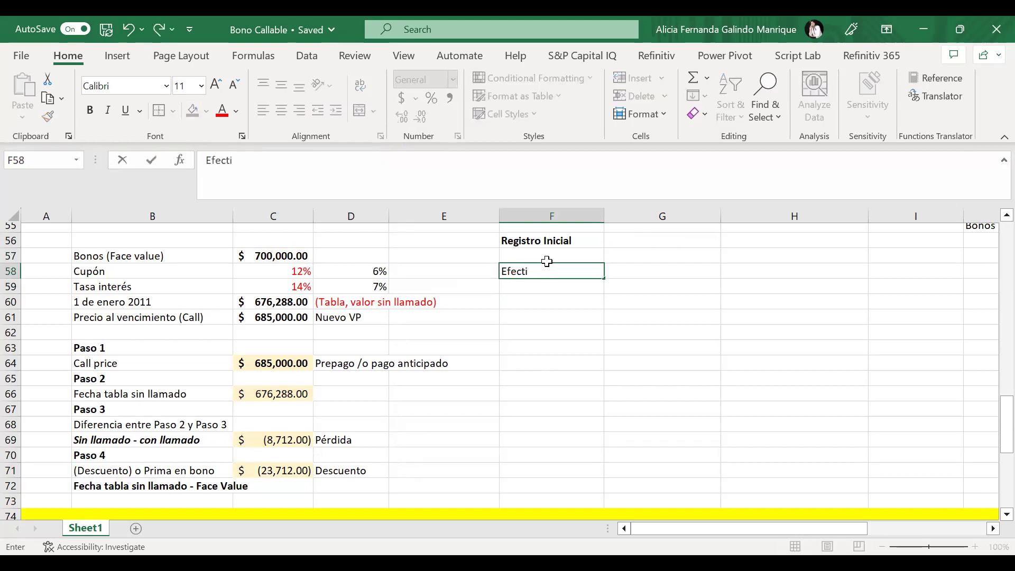
text(vo)
key(Down)
key(Down)
key(Right)
text(Bono)
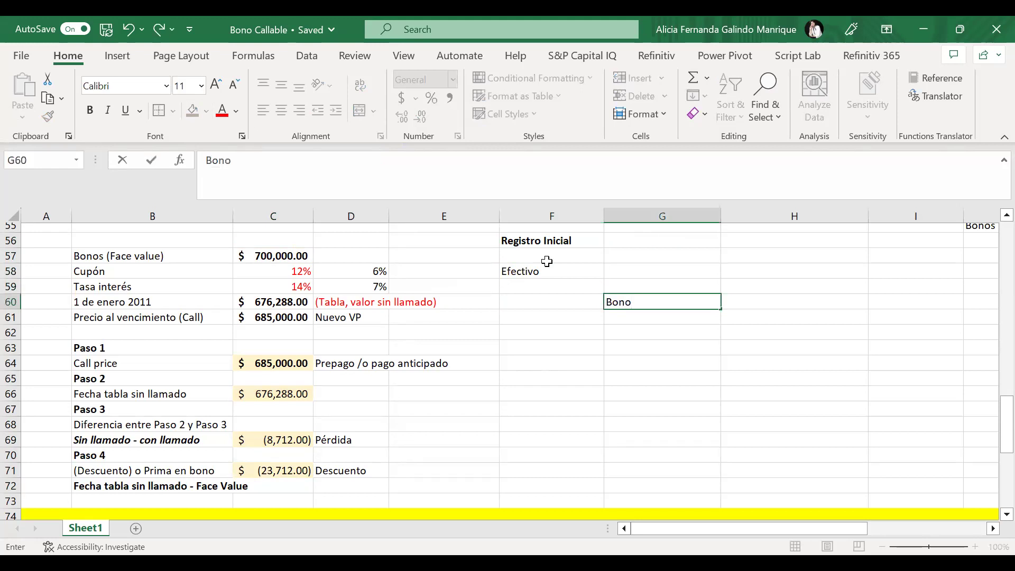
Step: Link the Bono amount in H60 to the bond's face value with =C57
key(Right)
text(=)
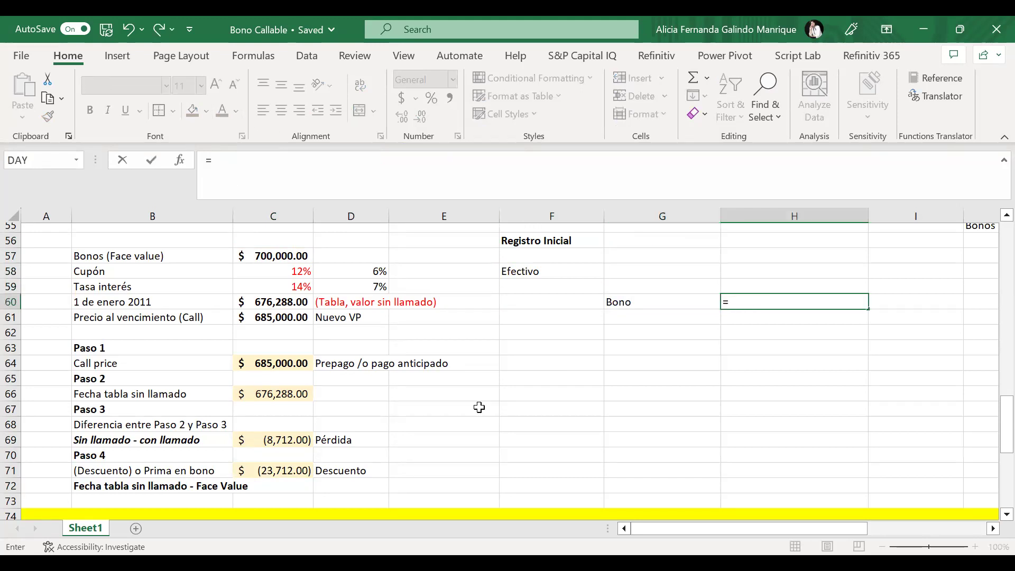
click(274, 259)
key(Return)
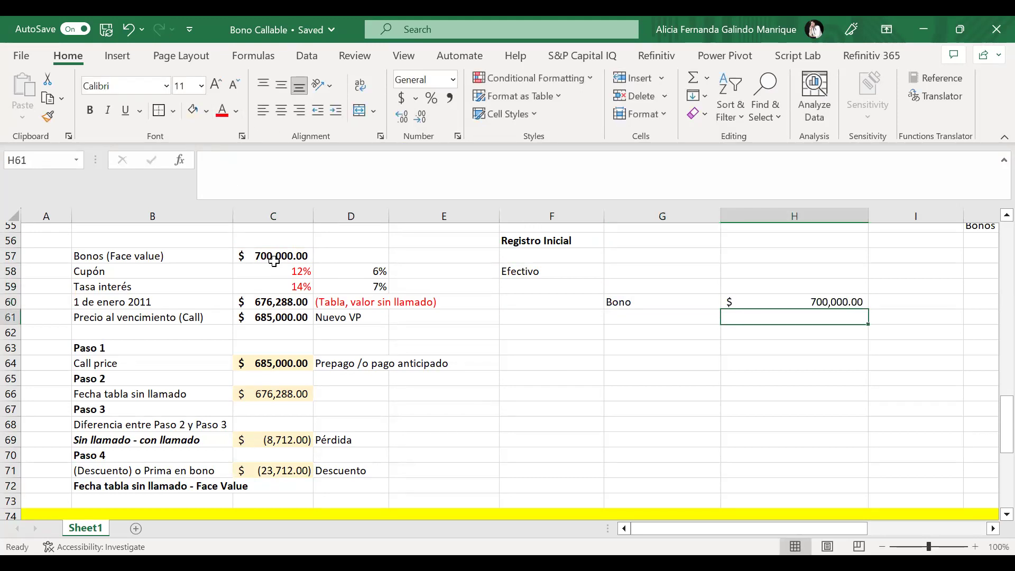
click(579, 271)
click(653, 272)
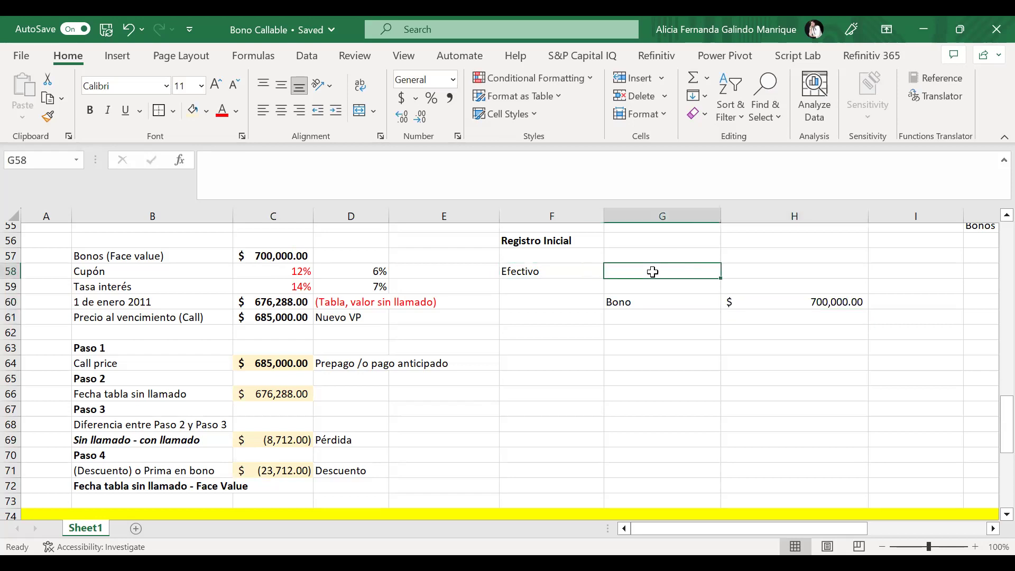
text(=)
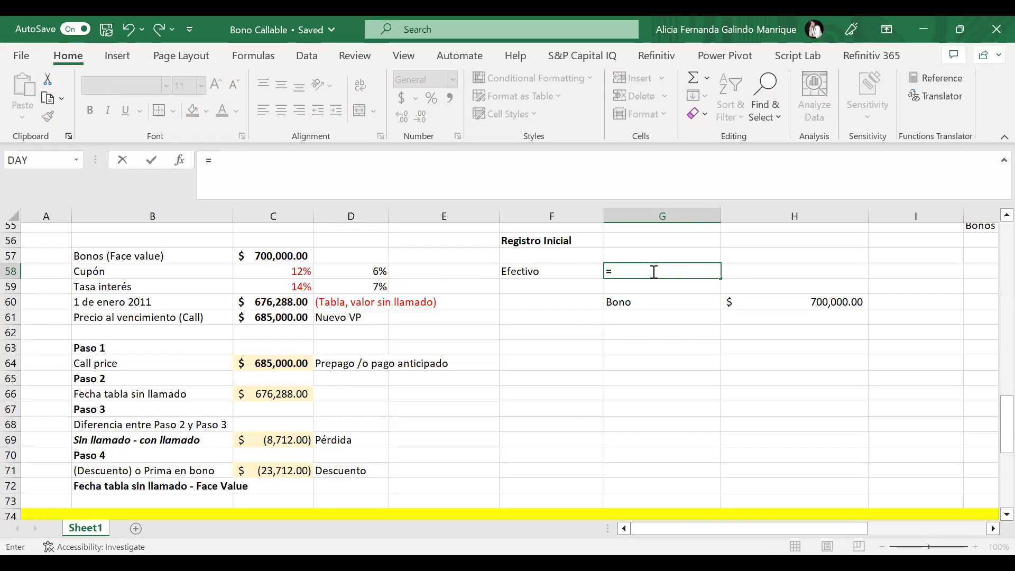
scroll(654, 272, up, 5)
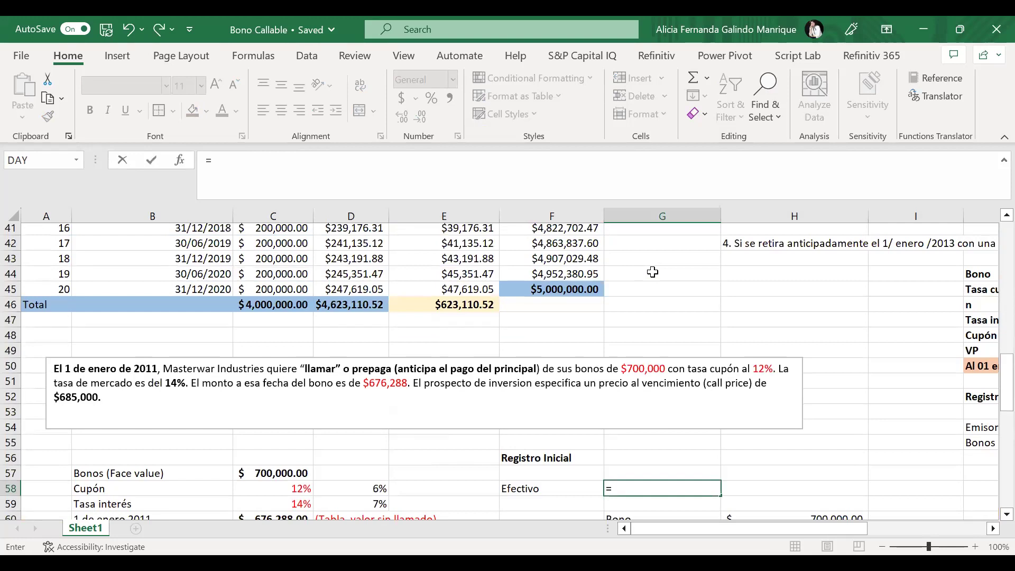
scroll(653, 272, down, 1)
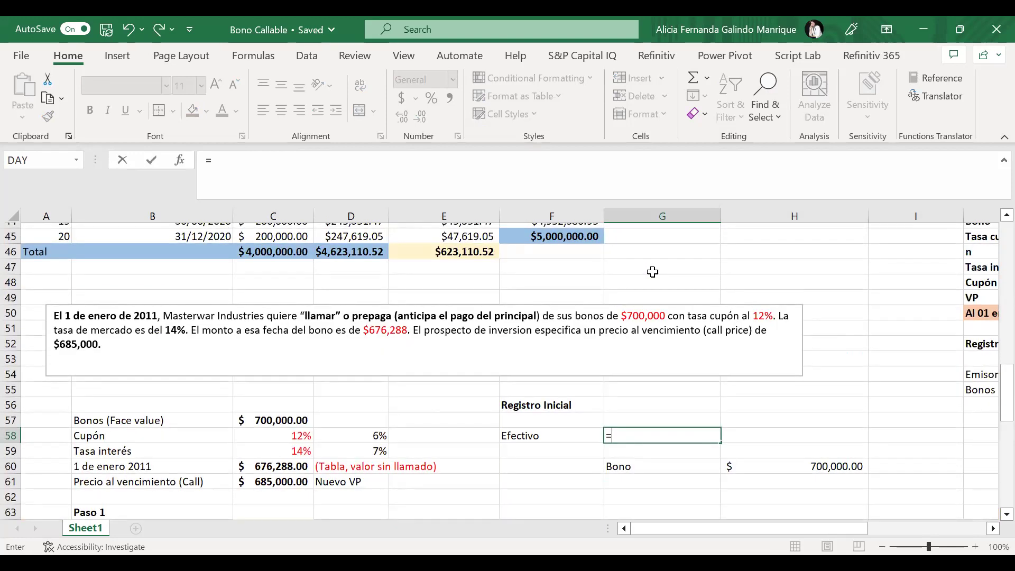
scroll(653, 272, down, 1)
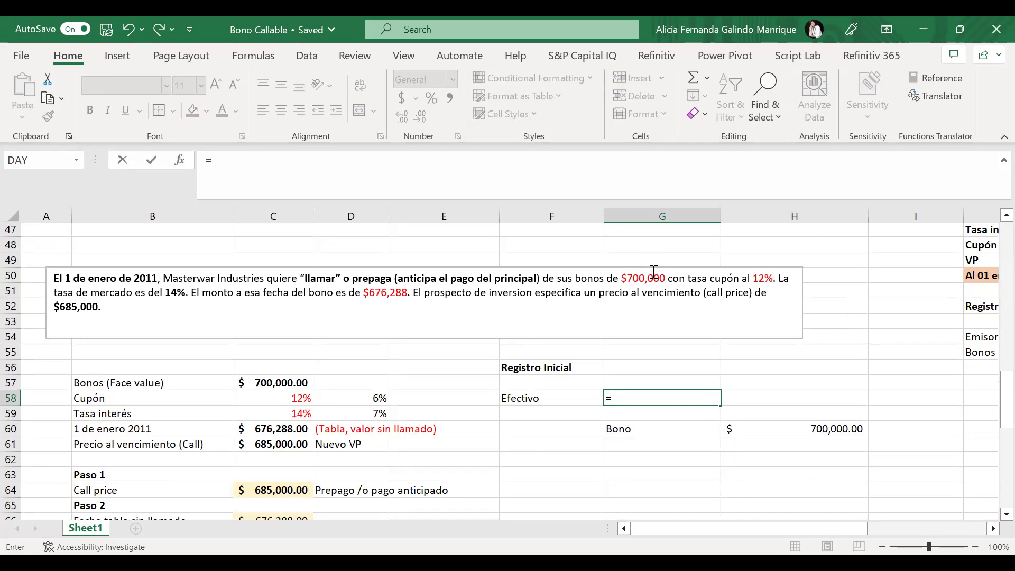
scroll(654, 272, down, 1)
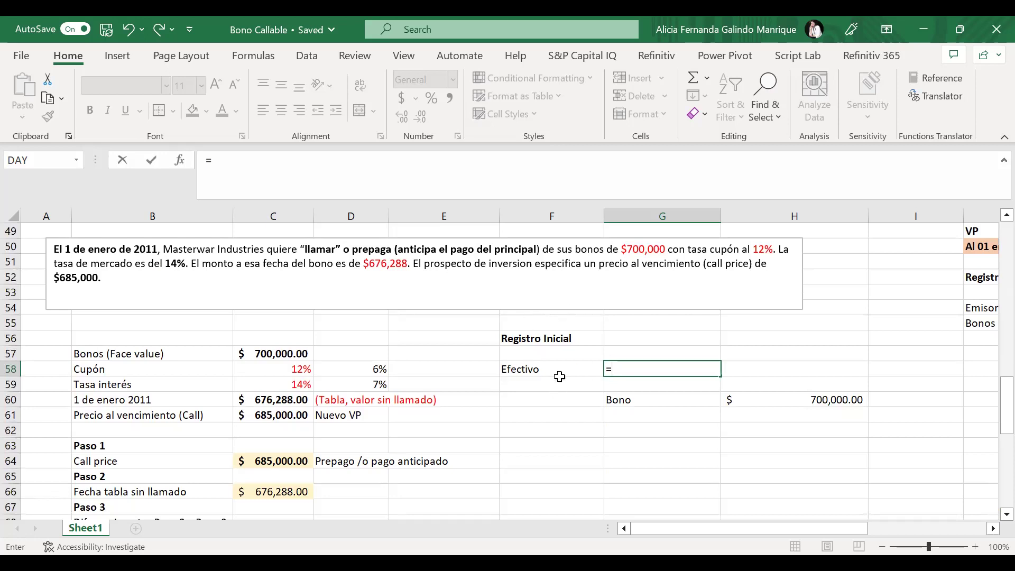
key(Escape)
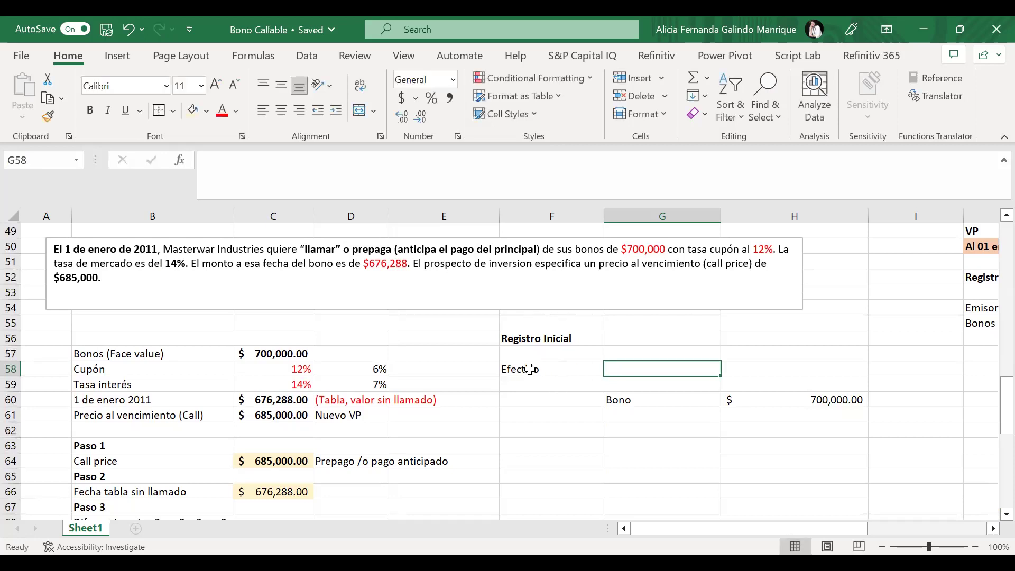
Step: Inspect the period 0 balance in F25 of the amortization table as a reference for the Efectivo amount
drag(528, 370, 627, 374)
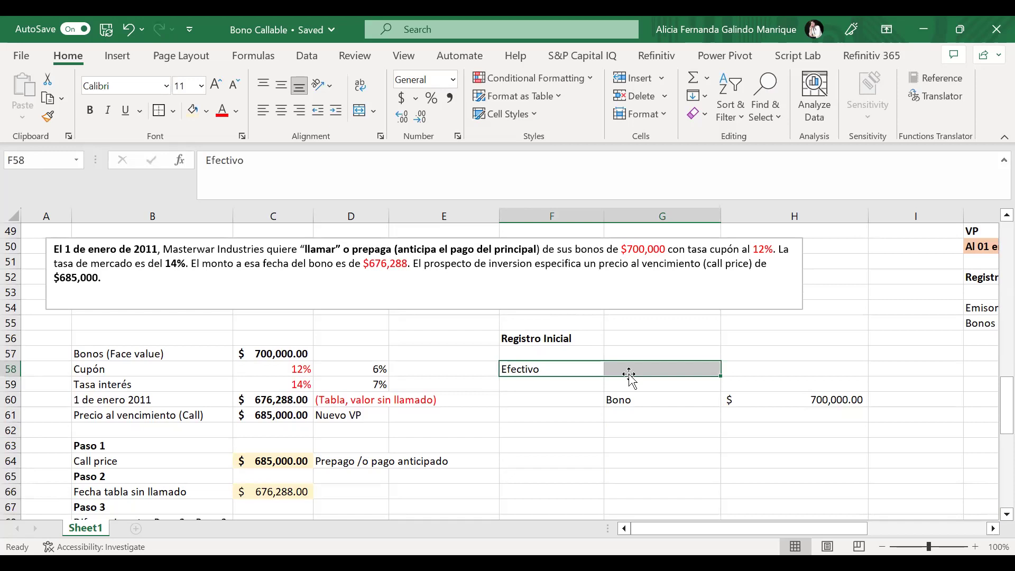
scroll(629, 375, up, 9)
click(582, 357)
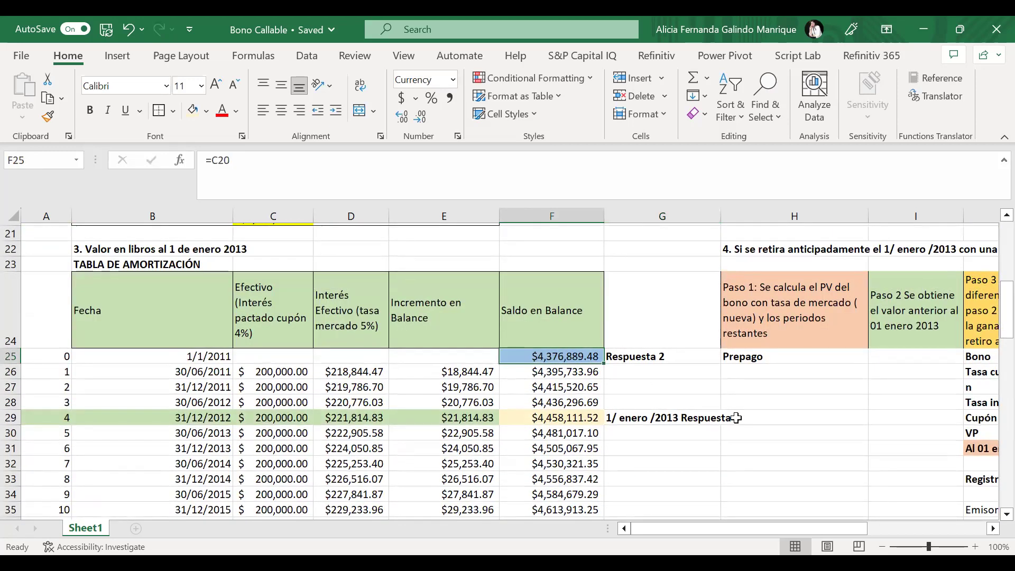
Step: Enter “VP (Tabla original)” in H58 as the amount of the Efectivo line of the initial entry
scroll(737, 417, down, 11)
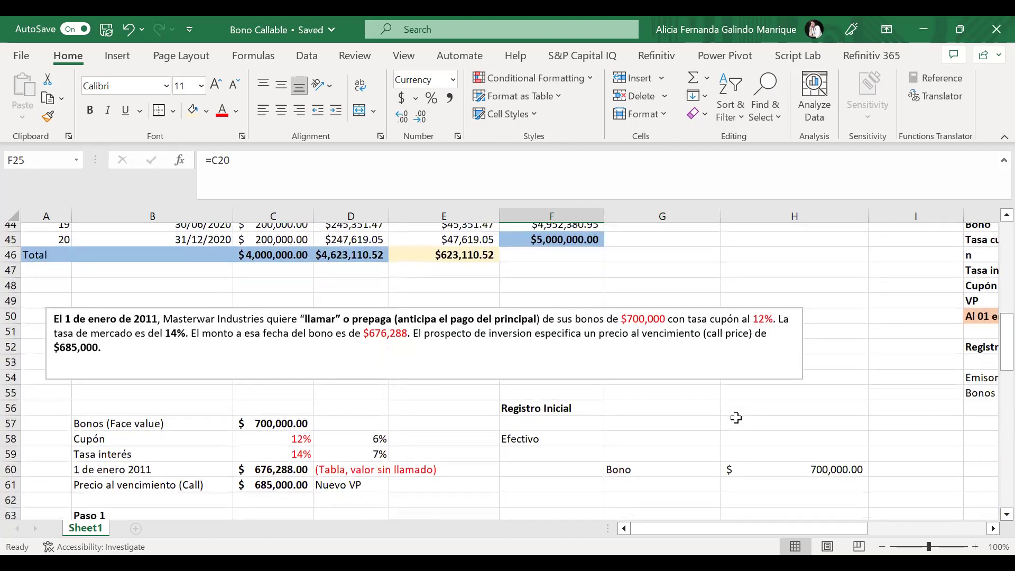
drag(549, 266, 608, 286)
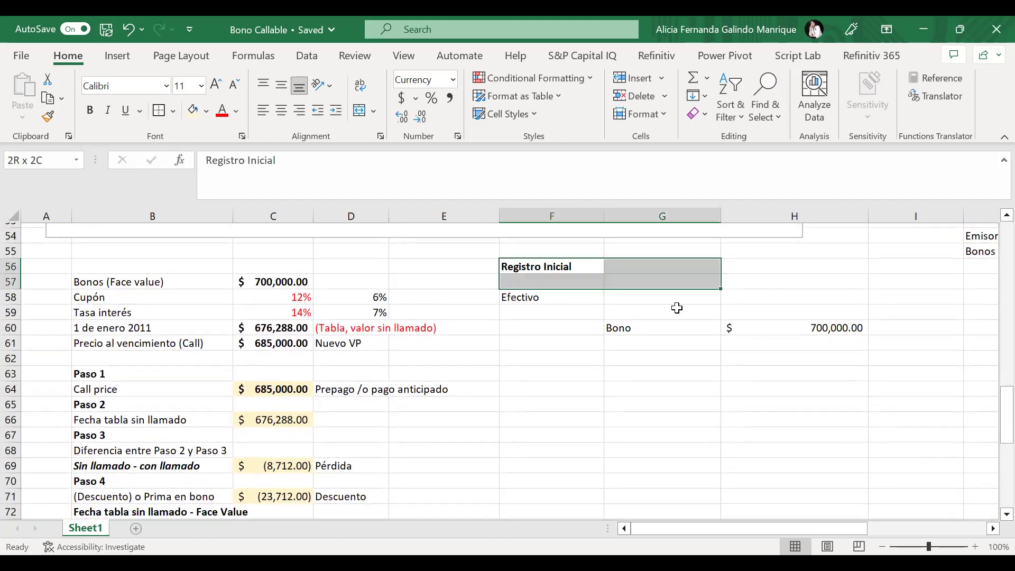
click(560, 283)
key(Down)
key(Down)
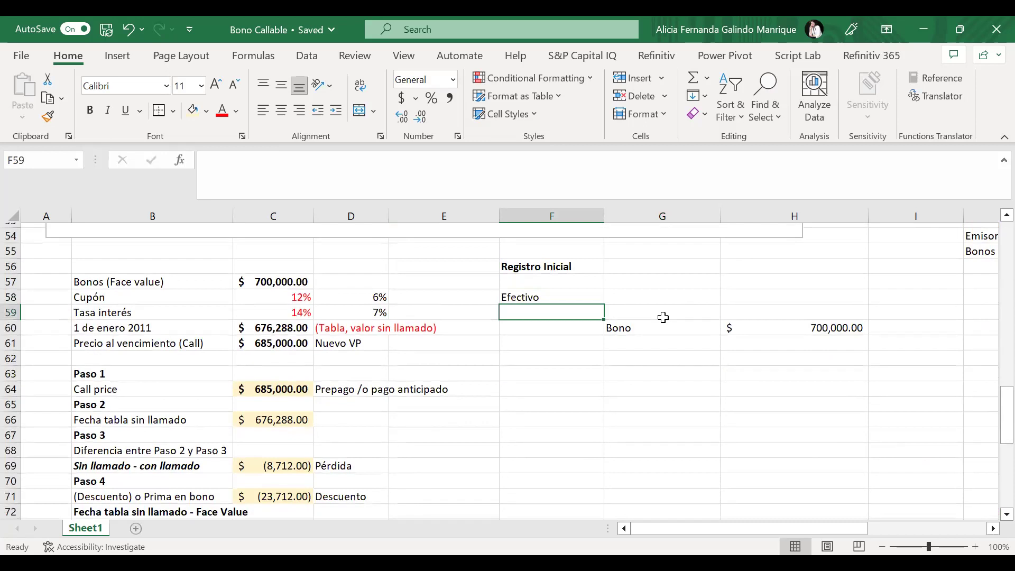
key(Down)
key(Right)
key(Right)
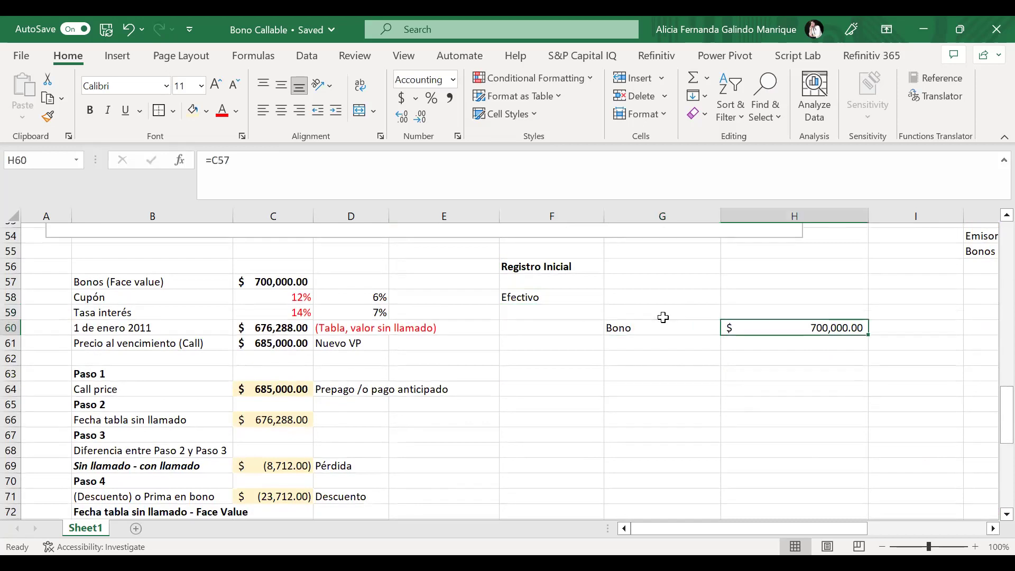
key(Left)
key(Left)
key(Up)
key(Up)
key(Right)
key(Right)
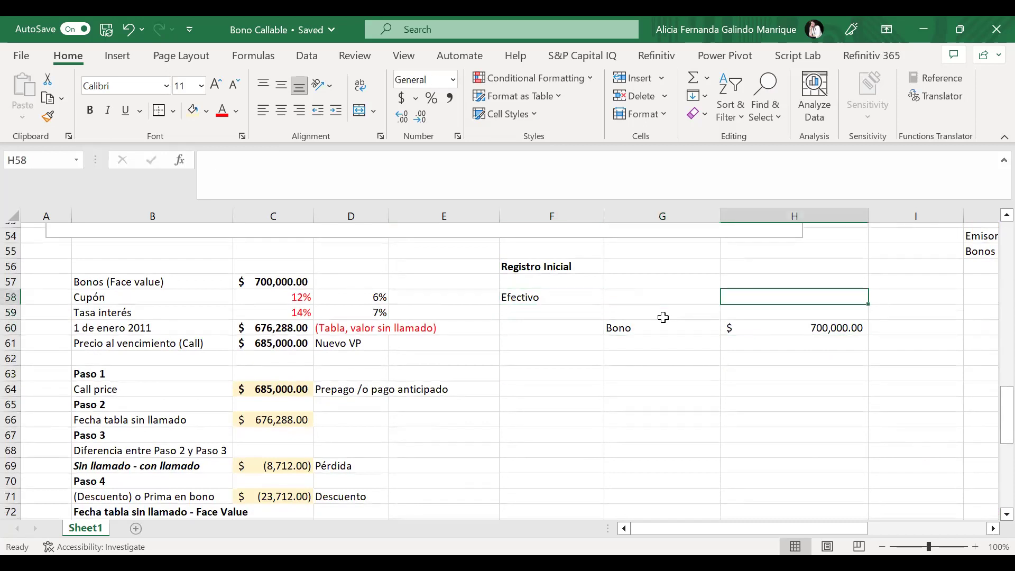
text(VP)
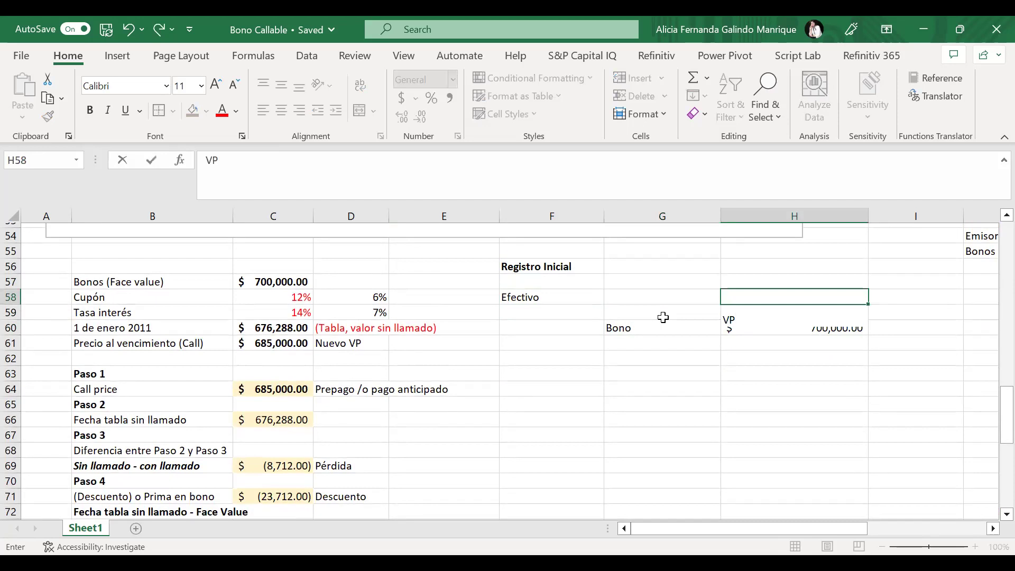
text((Tabla original))
key(Return)
Step: Enter the account name “Descuento s/bono” in G59 of the initial entry
key(Left)
key(Left)
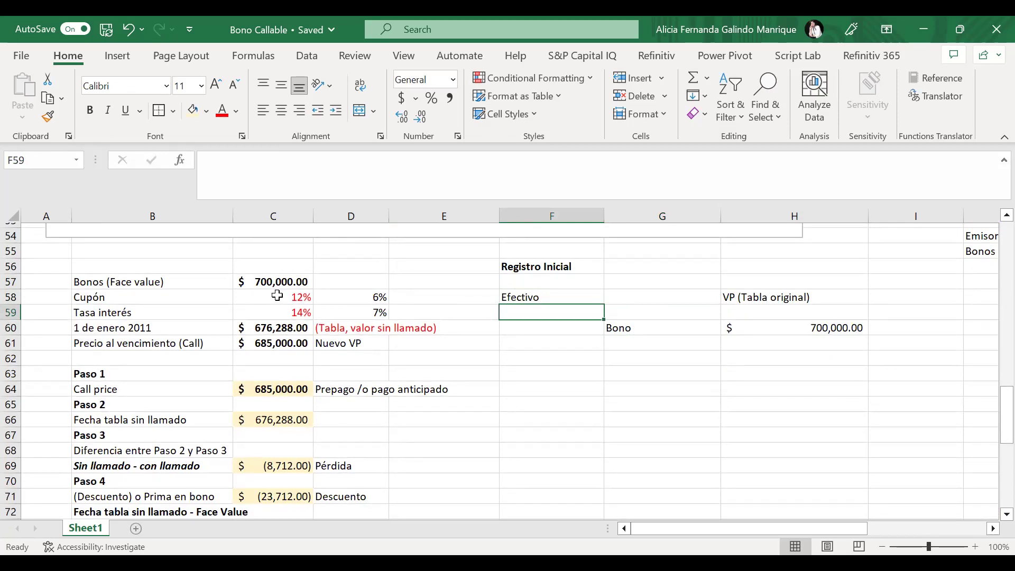
key(Up)
key(Up)
key(Up)
key(Left)
key(Left)
key(Left)
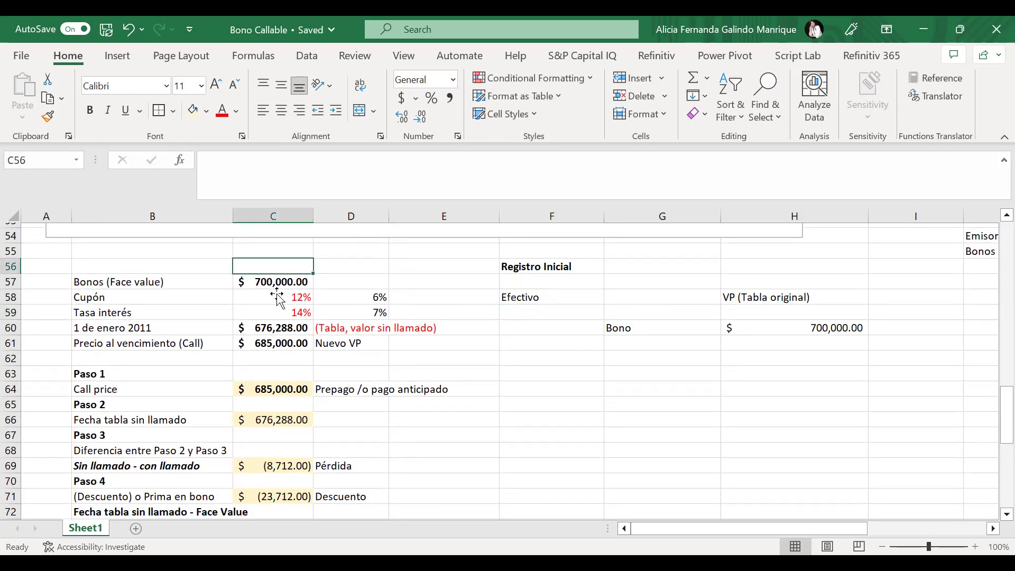
key(Down)
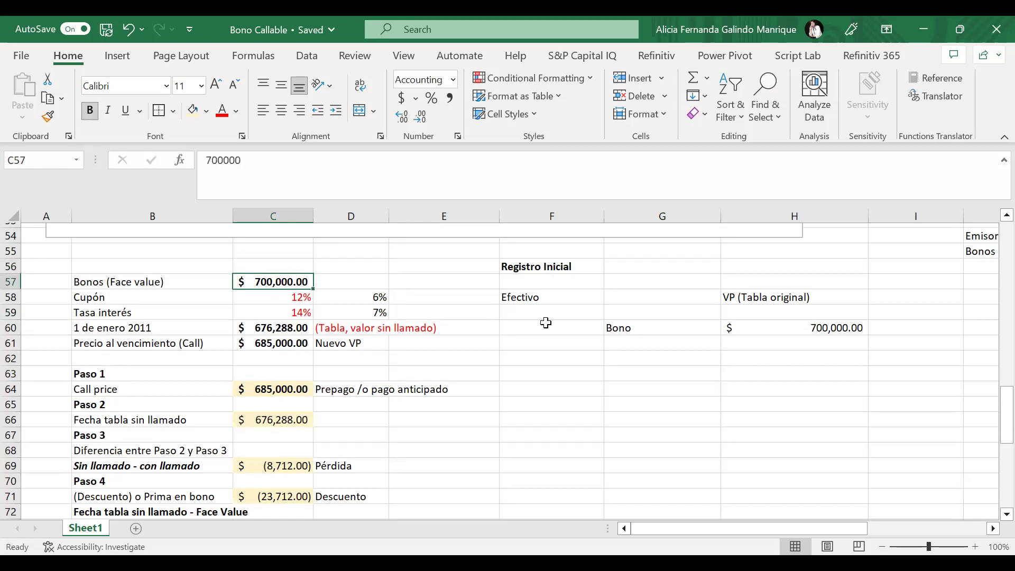
key(Right)
key(Right)
key(Right)
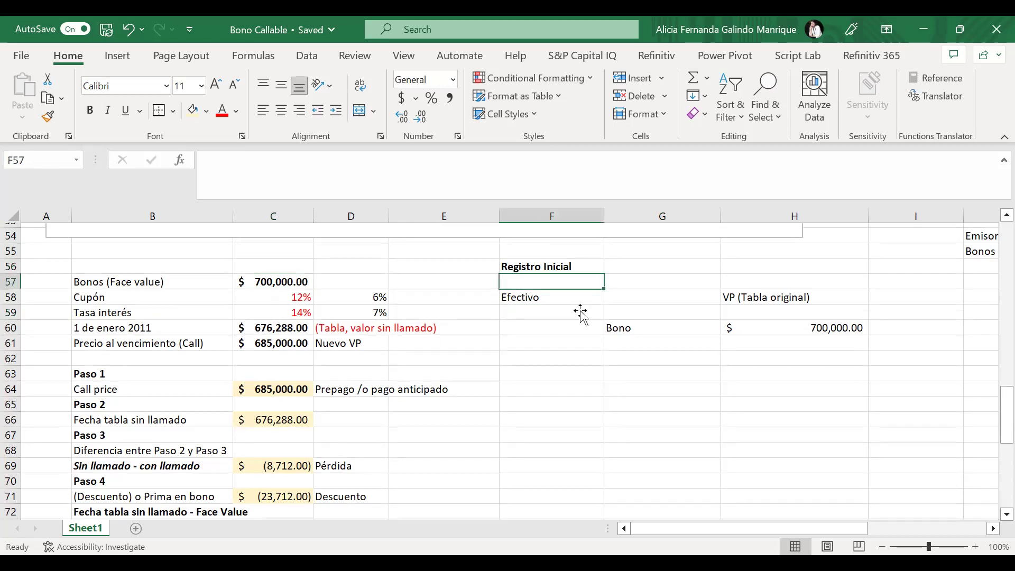
key(Down)
key(Down)
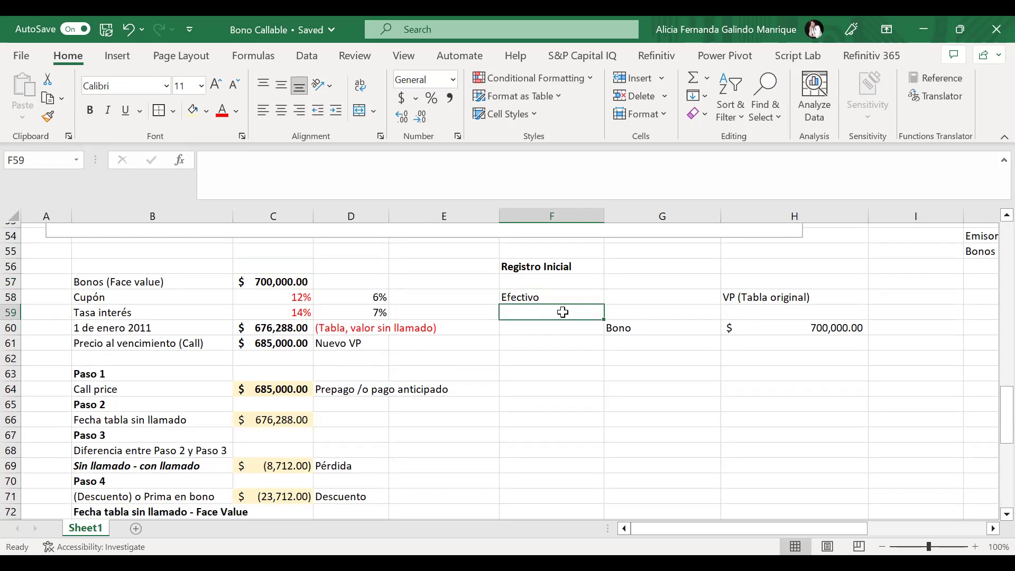
key(Right)
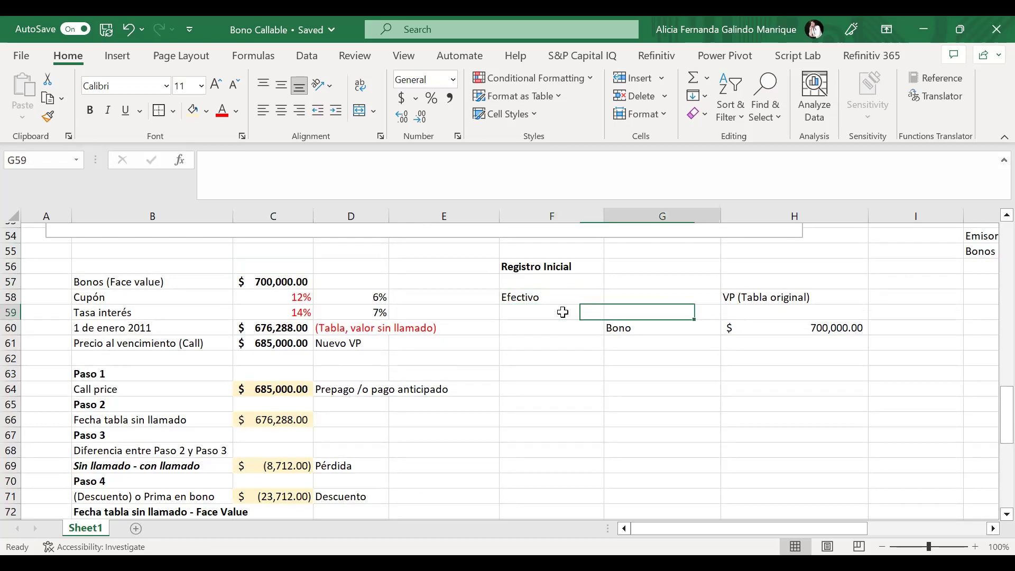
text(Desc)
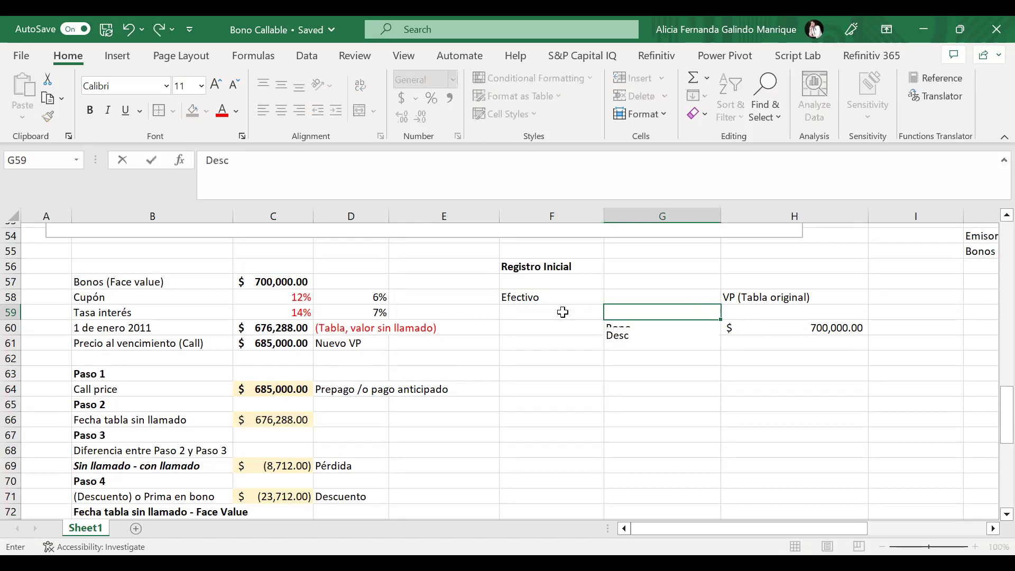
text(uento s/bono)
key(Right)
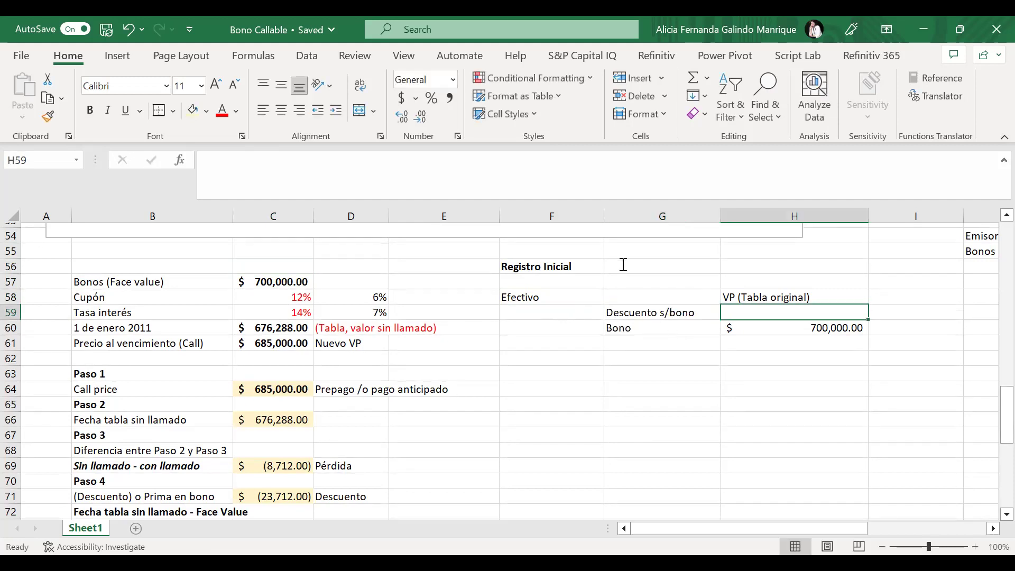
key(Left)
key(Up)
key(Right)
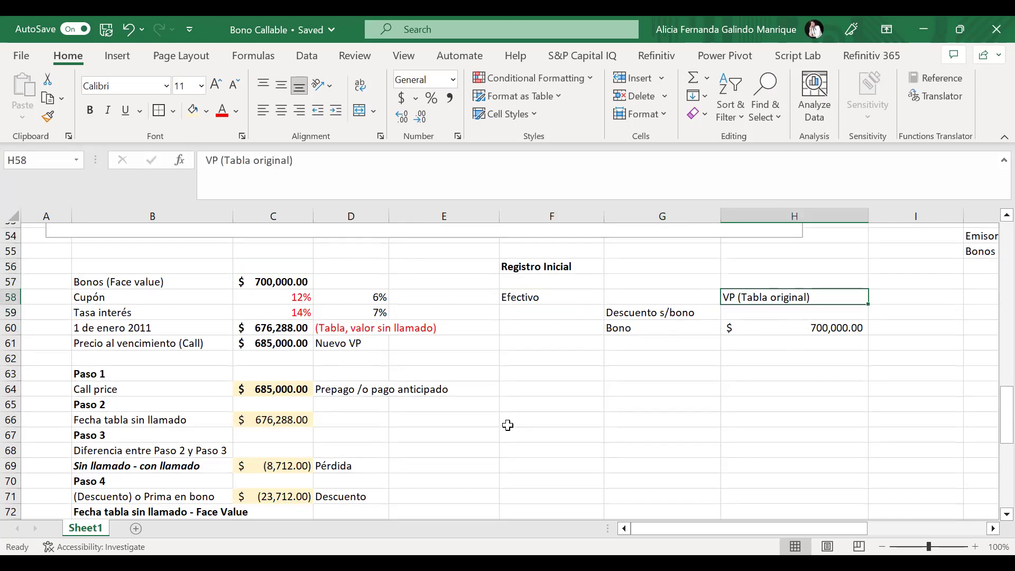
key(Left)
key(Down)
key(Down)
key(Down)
key(Left)
key(Down)
key(Down)
key(Up)
key(Up)
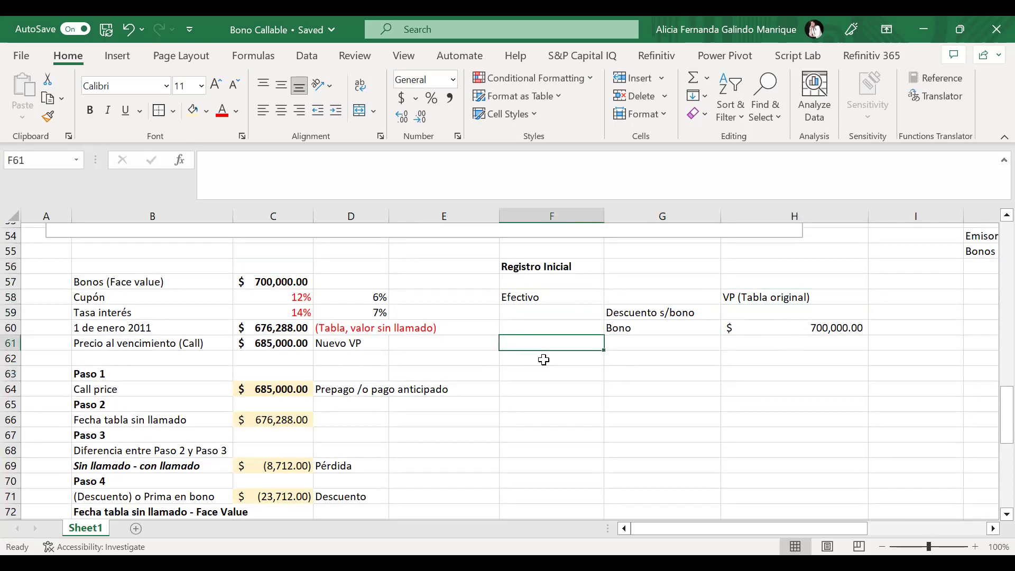
text(R)
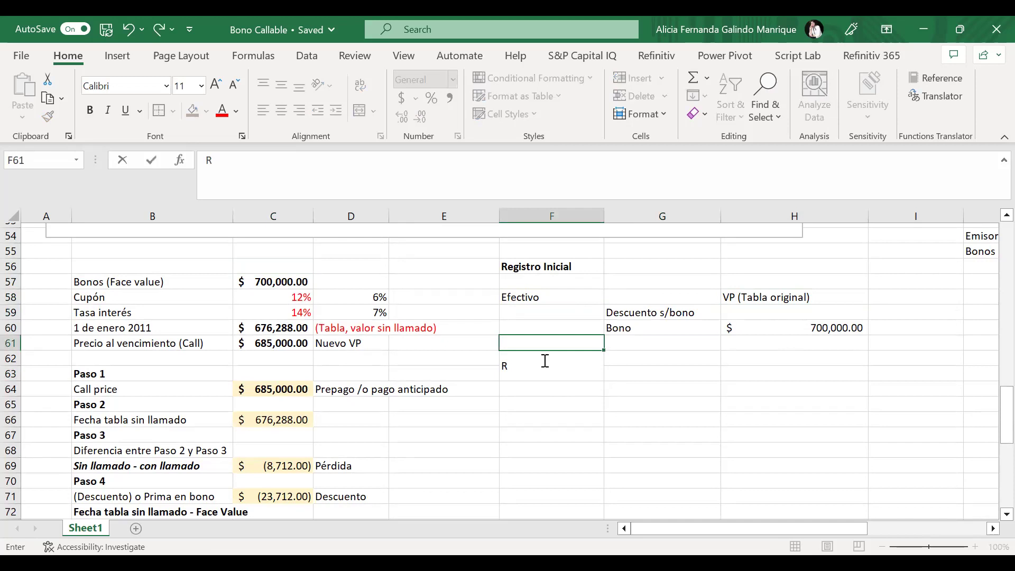
key(Escape)
Step: Move the “Descuento s/bono” account name from G59 to F59, directly under Efectivo
scroll(508, 365, down, 4)
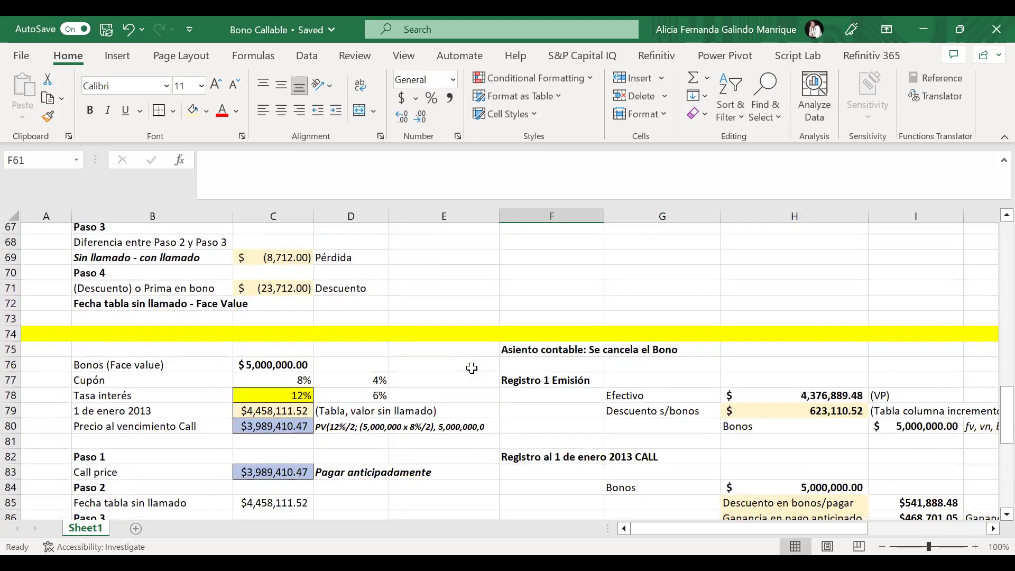
scroll(649, 325, up, 5)
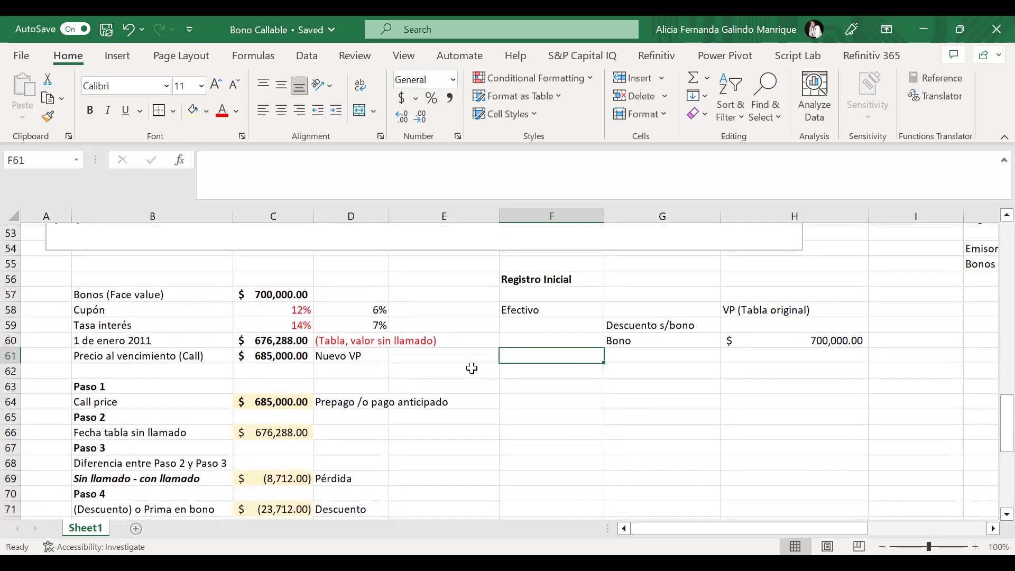
click(648, 325)
key(ctrl+x)
key(Left)
key(ctrl+v)
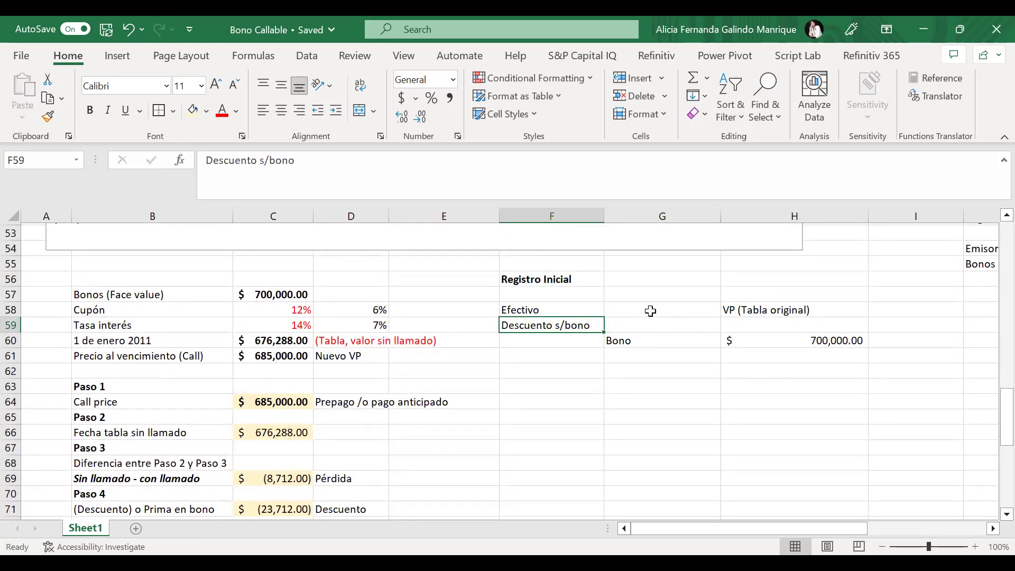
click(650, 311)
Step: Add the bold heading “Registro del Bono Call” in F62
scroll(553, 394, down, 1)
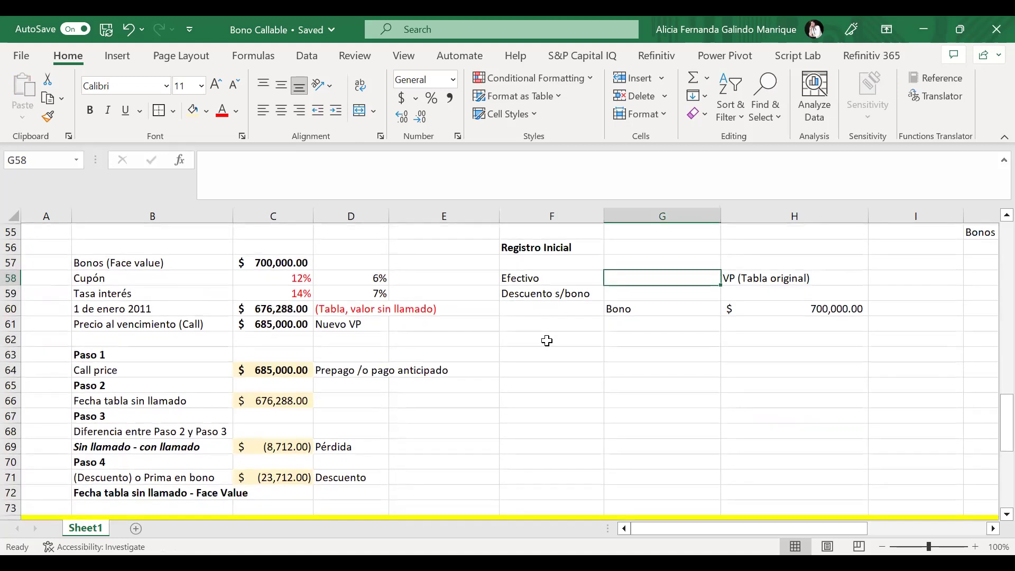
click(547, 343)
text(Regist)
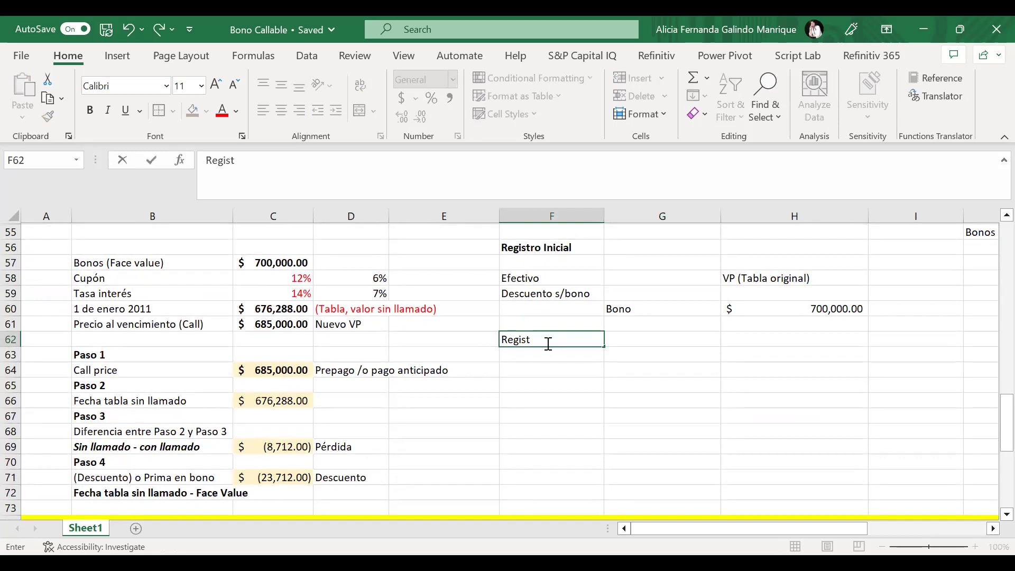
text(ro del Bono Call)
key(ctrl+Return)
key(ctrl+b)
Step: Enter “Bono” in F64 and link its amount in G64 to the bond's face value with =C57
key(Down)
key(Down)
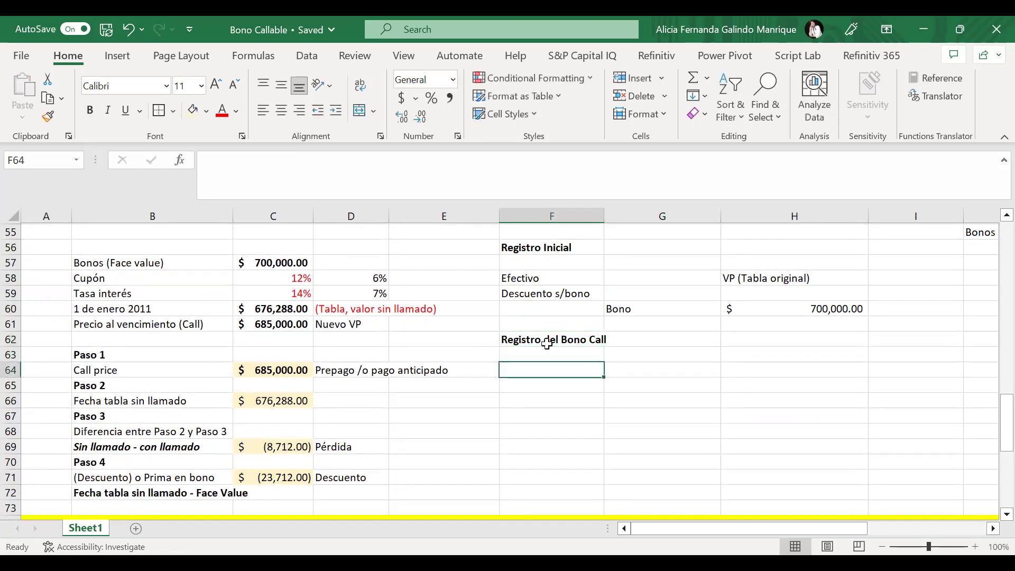
key(Down)
key(Up)
text(Bono)
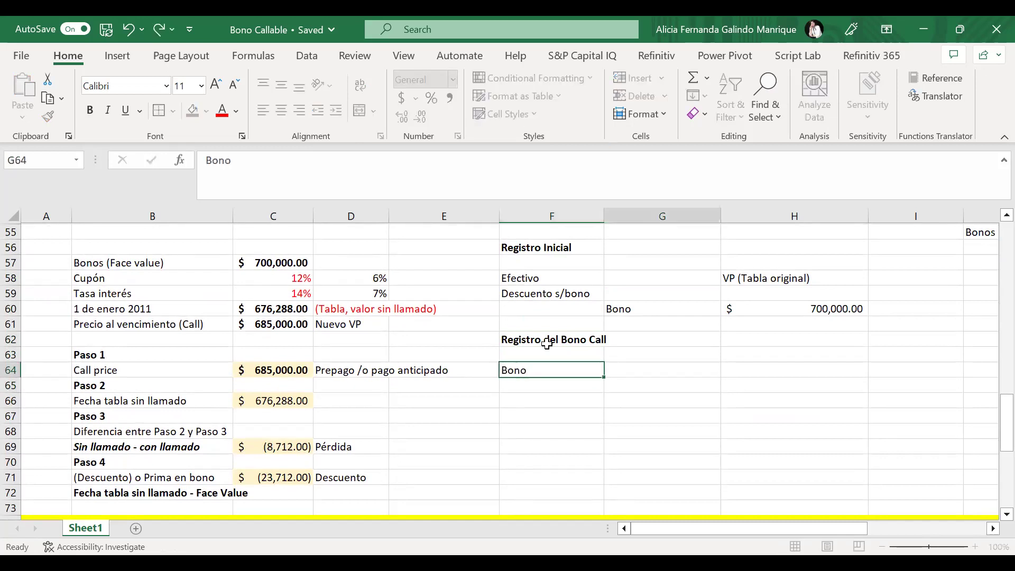
key(Tab)
text(=)
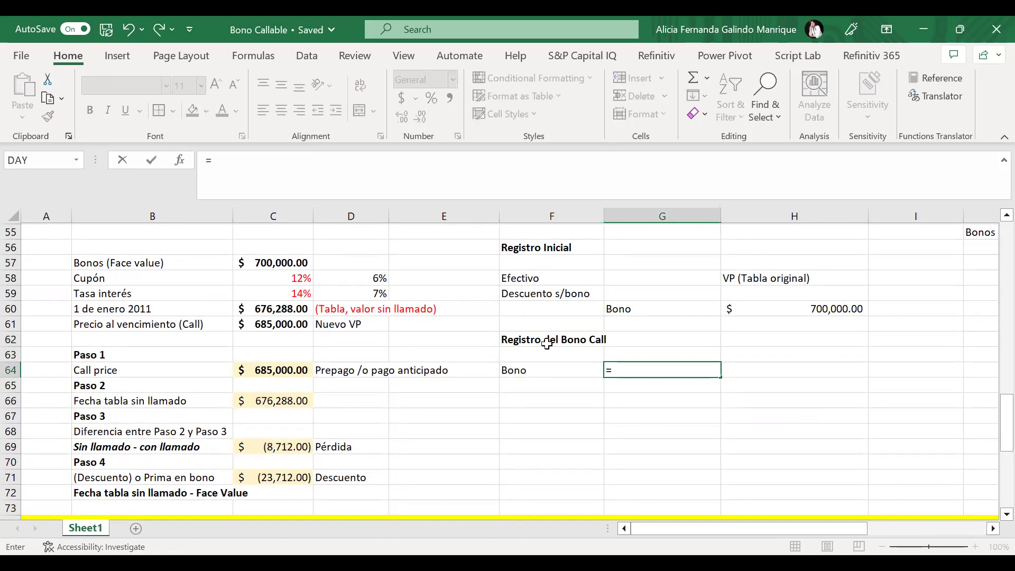
click(275, 260)
key(Return)
Step: Enter “Efectivo” in G67 and link its amount in H67 to the call price with =C61
key(Down)
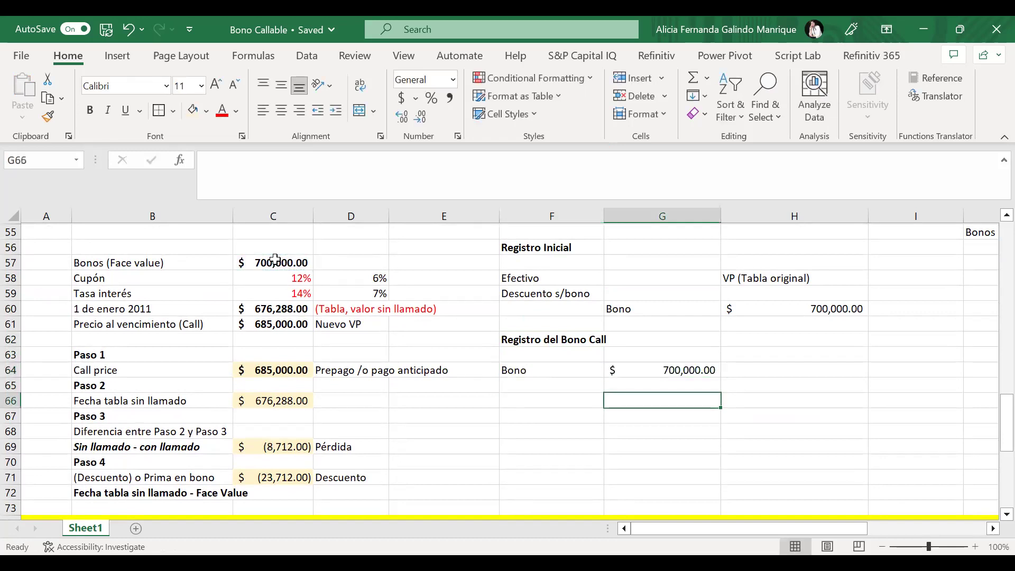
key(Left)
key(Down)
key(Right)
text(Efec)
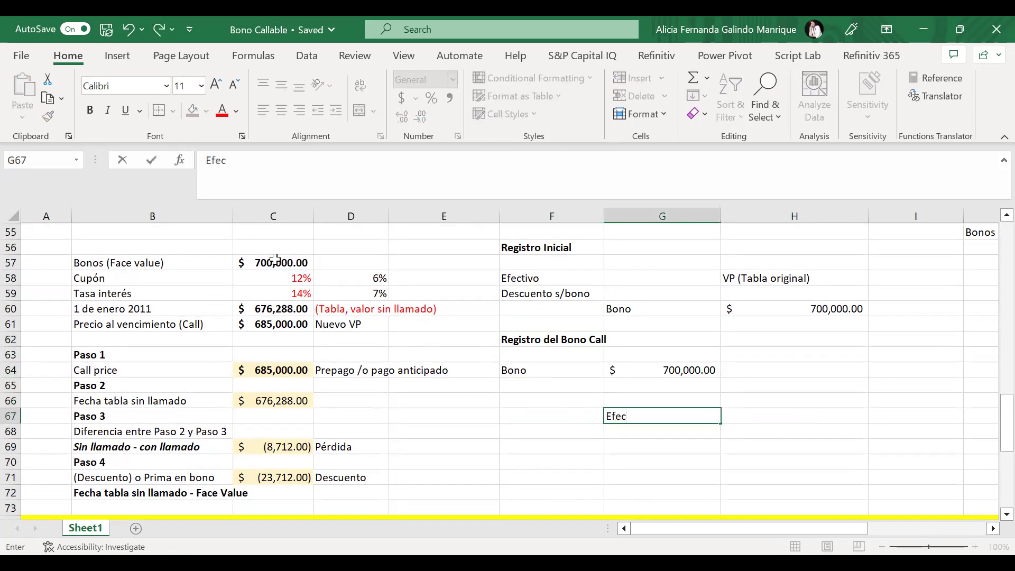
text(tivo)
key(Right)
text(=)
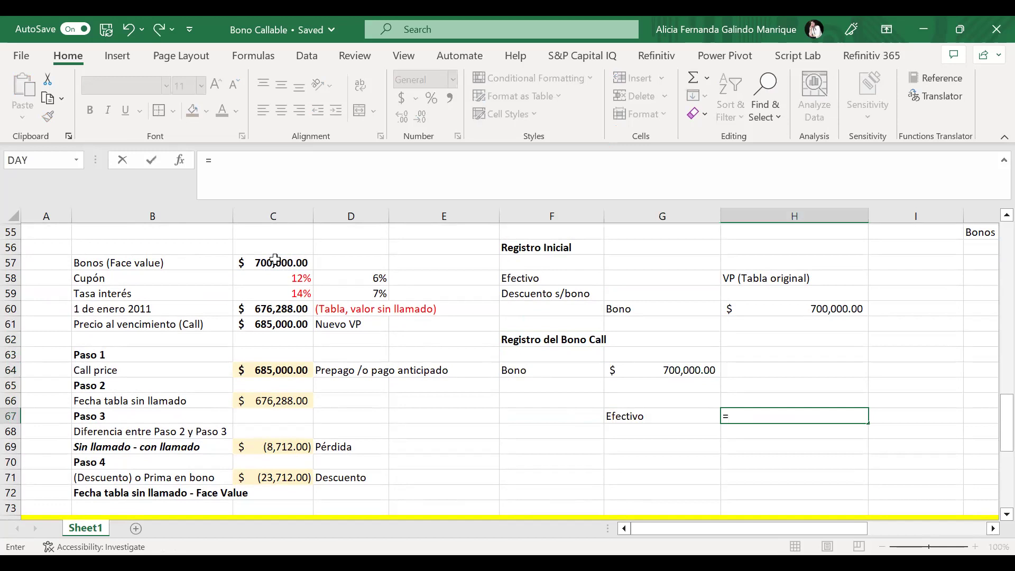
click(267, 322)
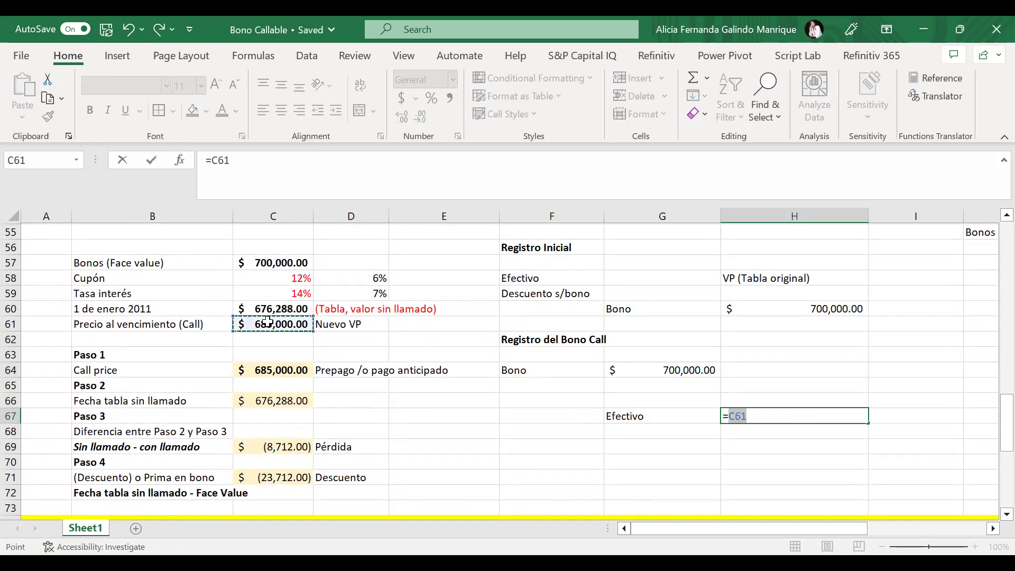
key(Return)
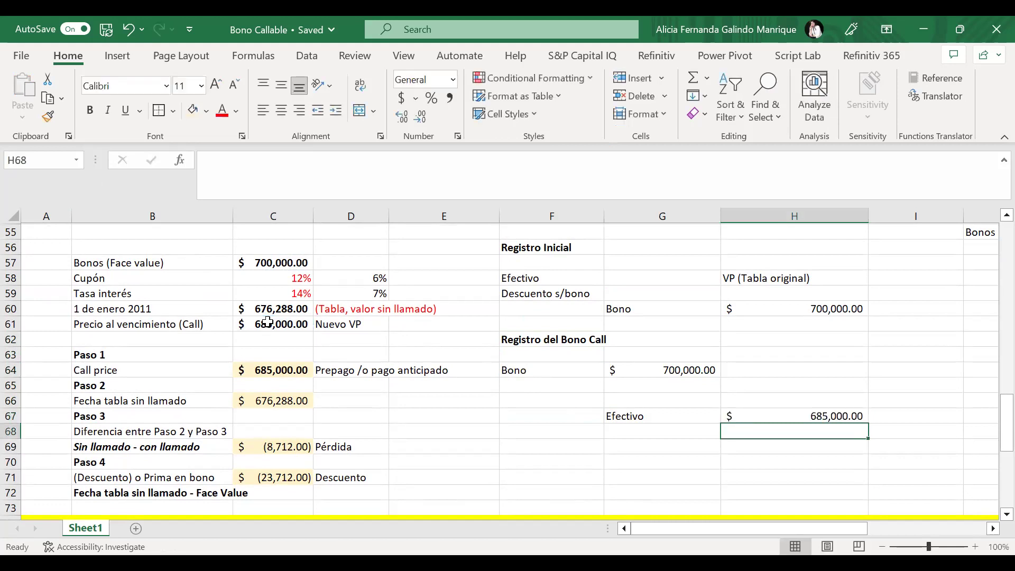
Step: Annotate the Efectivo amount with “Pago anticipado (VP)” in I67
key(Up)
key(Right)
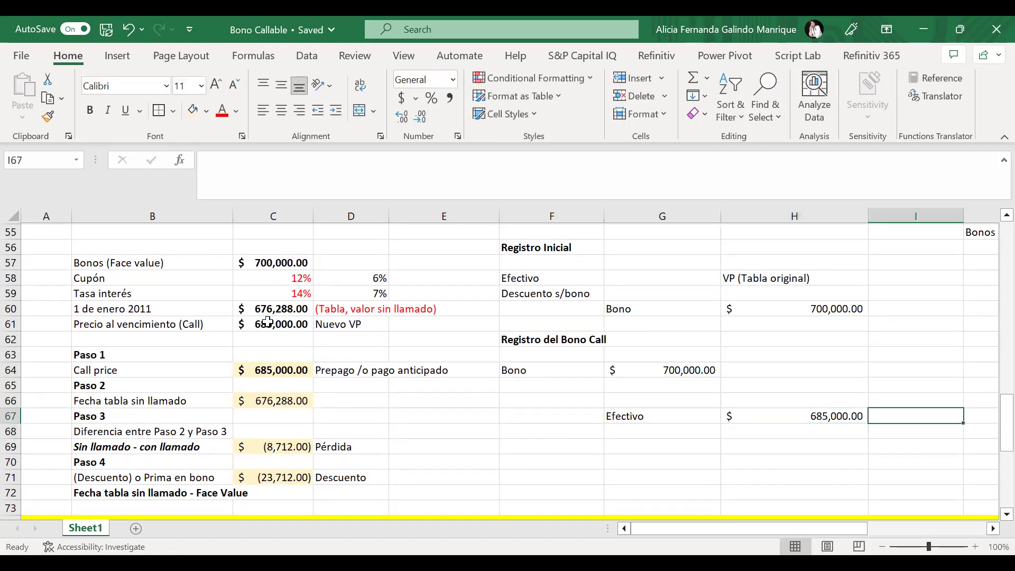
text(Pago)
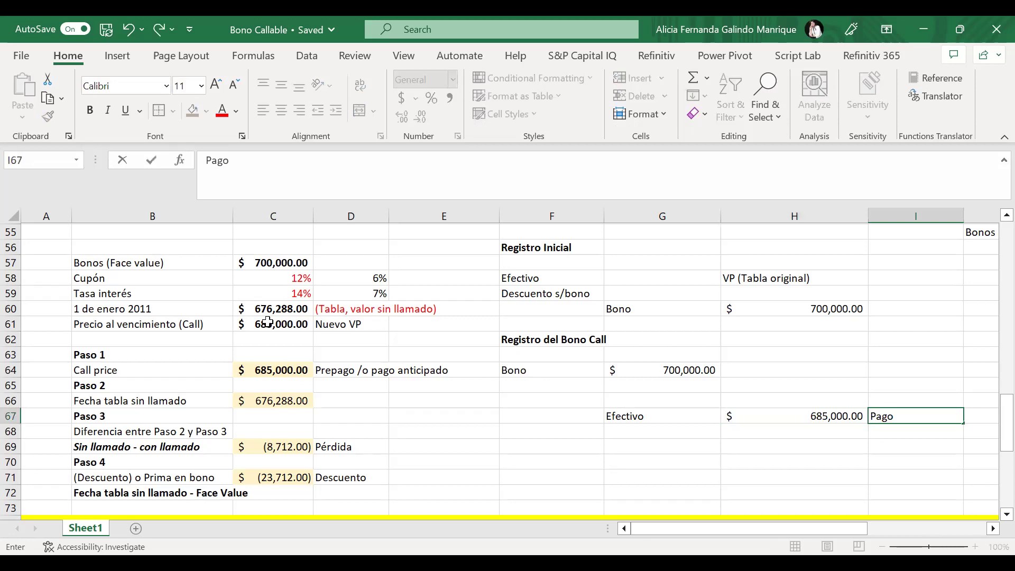
text( anticipado (VP))
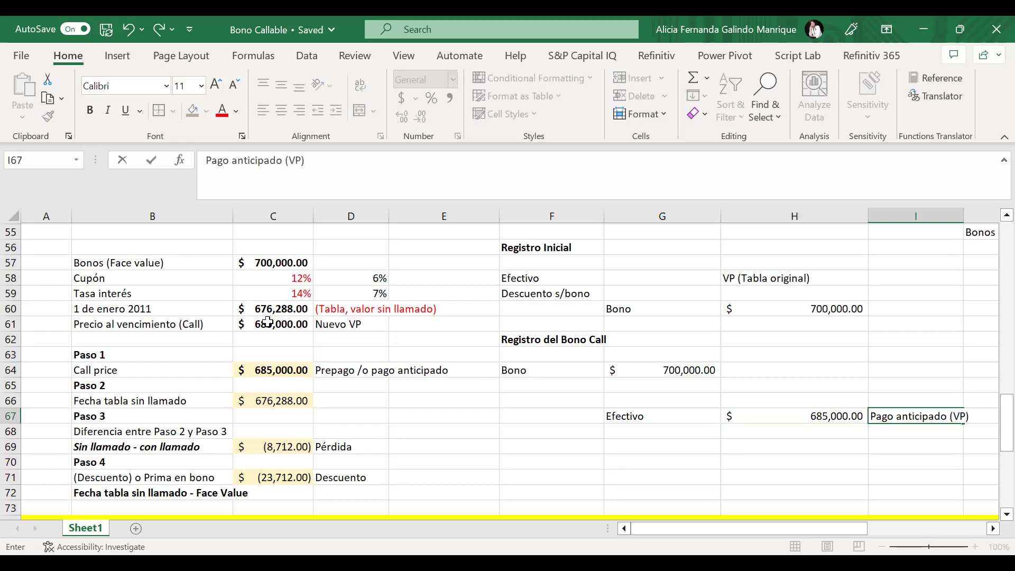
key(ctrl+Return)
key(Left)
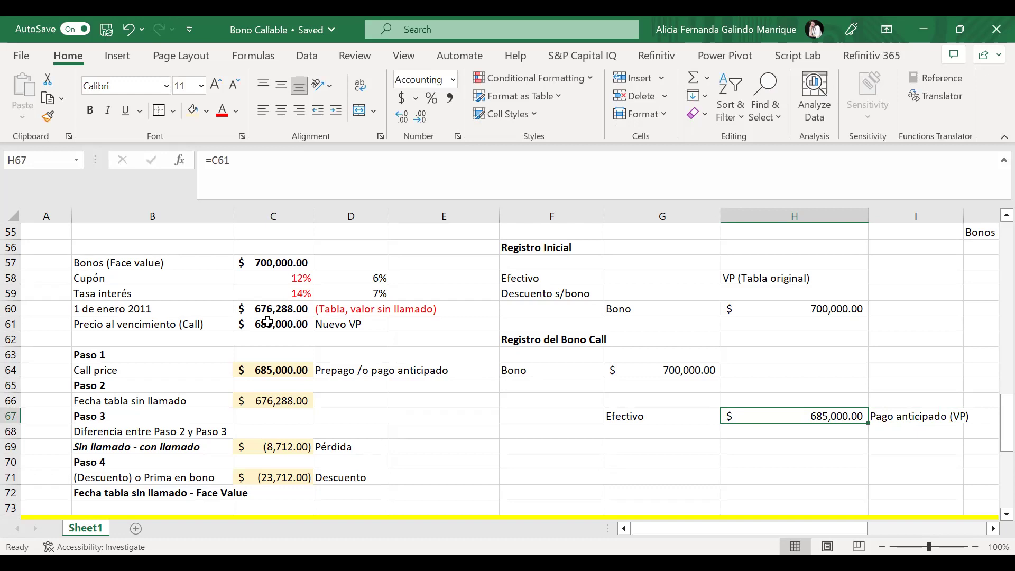
click(882, 416)
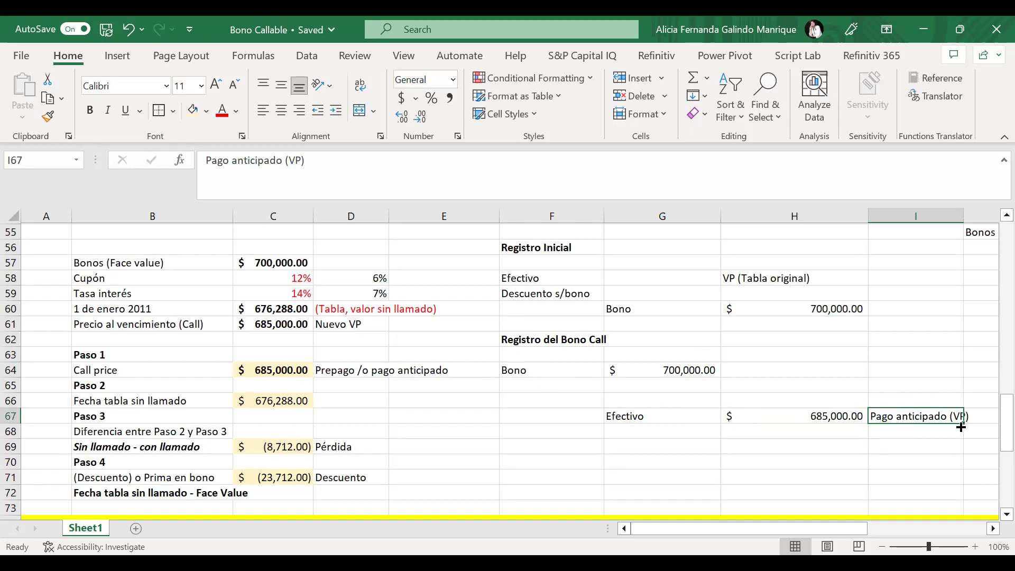
click(824, 422)
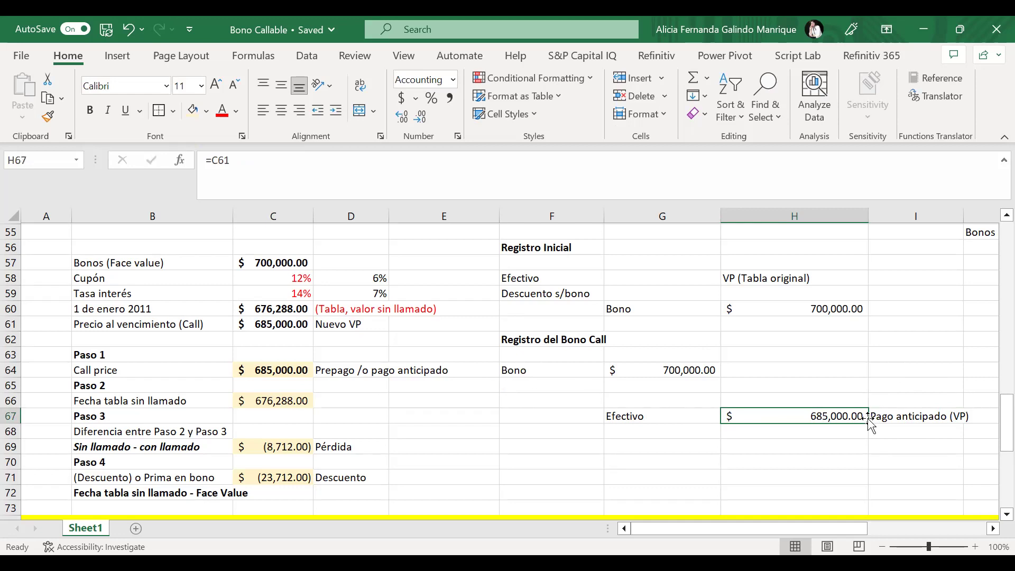
click(564, 386)
scroll(605, 423, down, 1)
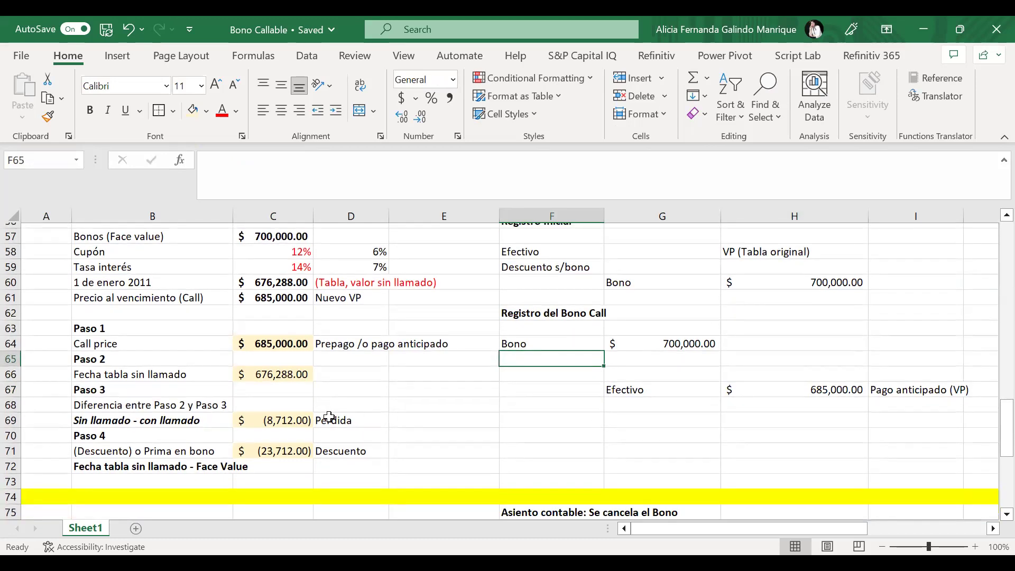
click(330, 418)
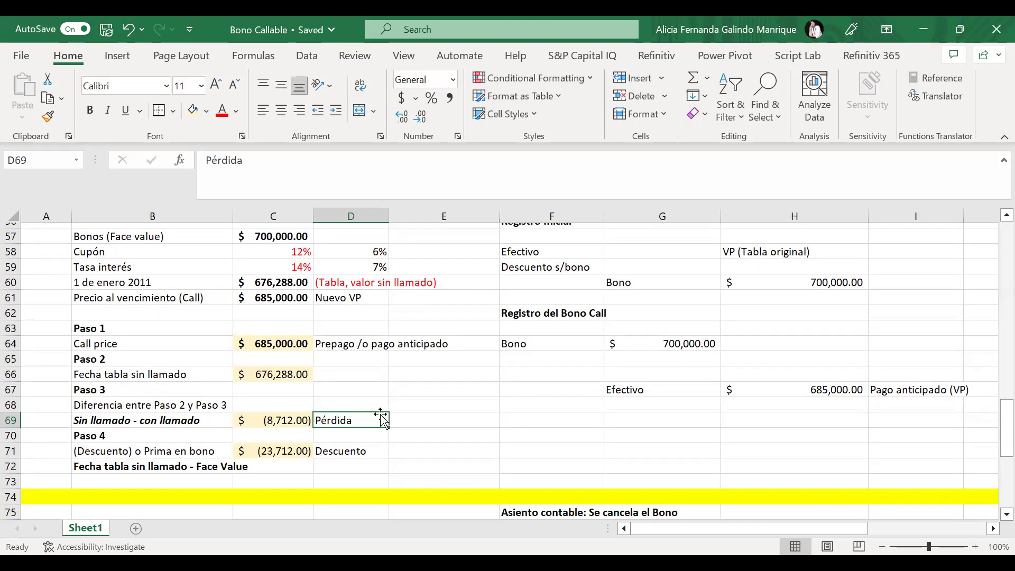
click(547, 355)
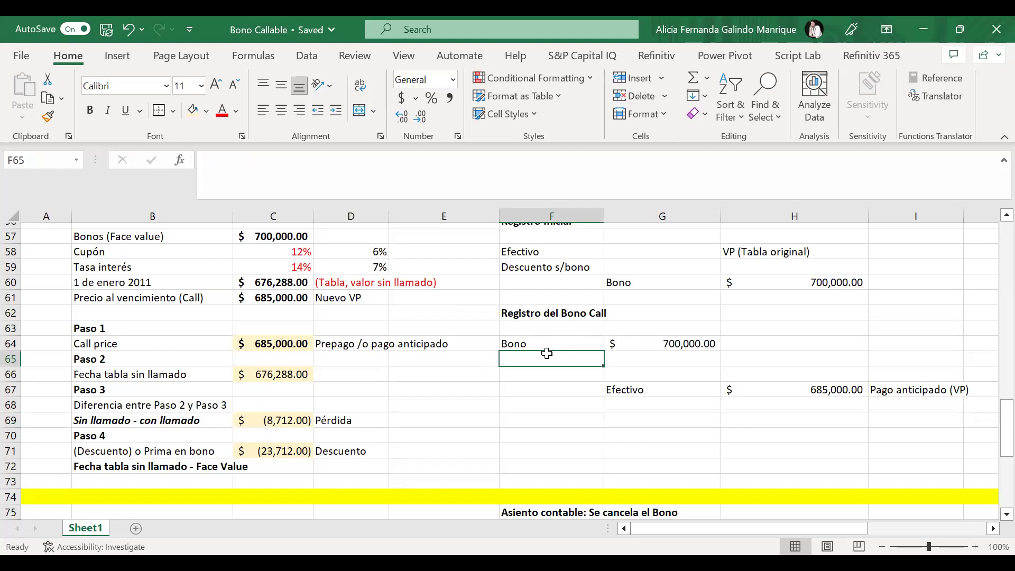
text(Pér)
key(BackSpace)
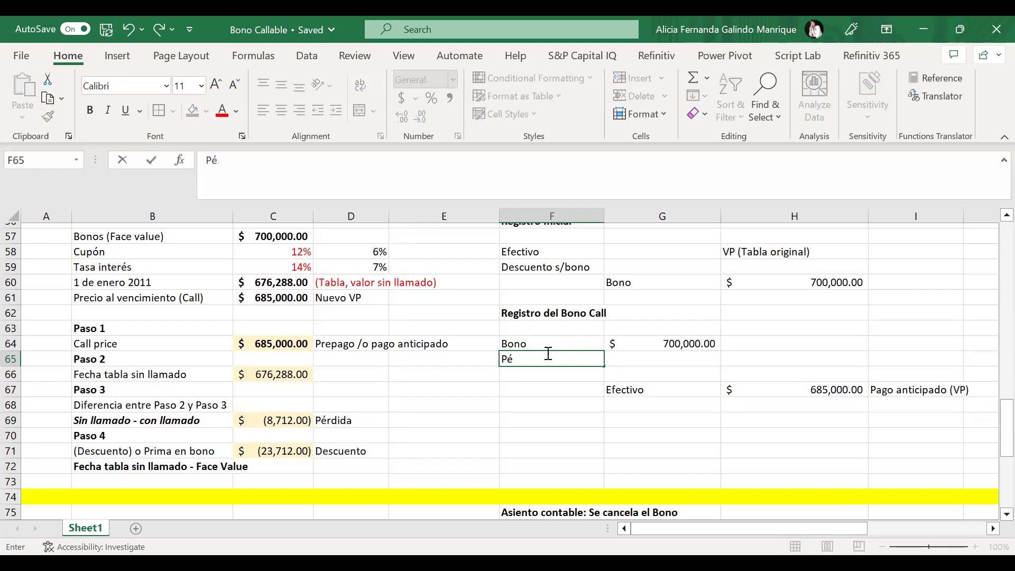
key(BackSpace)
key(BackSpace)
key(Return)
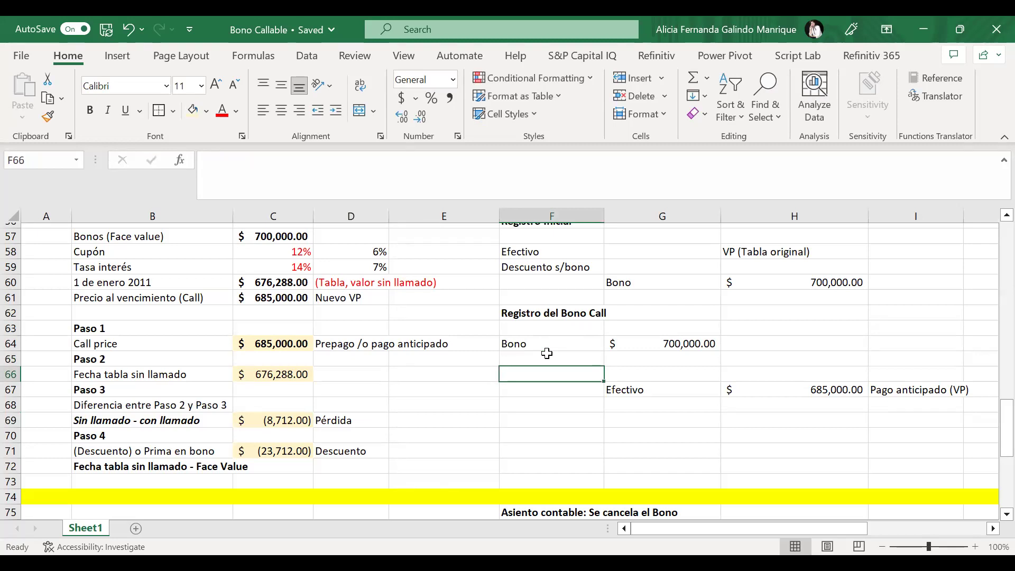
Step: Enter “Pérdida en bono llamable” in F65 and widen column F to fit the label
click(547, 354)
text(Pe)
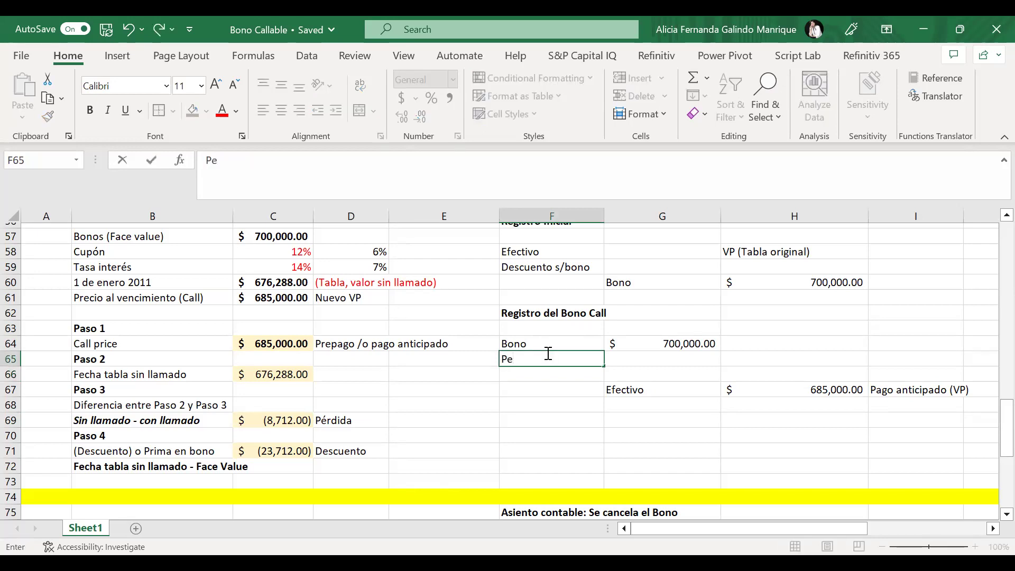
key(BackSpace)
text(érdida)
text(en bono llamable)
key(Tab)
drag(605, 213, 633, 213)
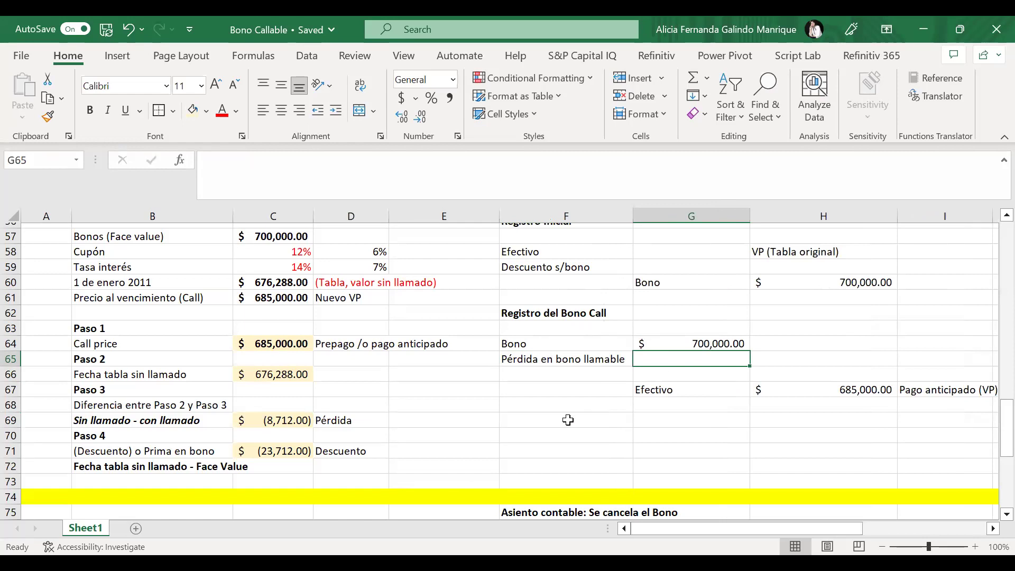
Step: Link the loss amount in G65 to the Paso 3 difference with =C69
text(=)
click(252, 420)
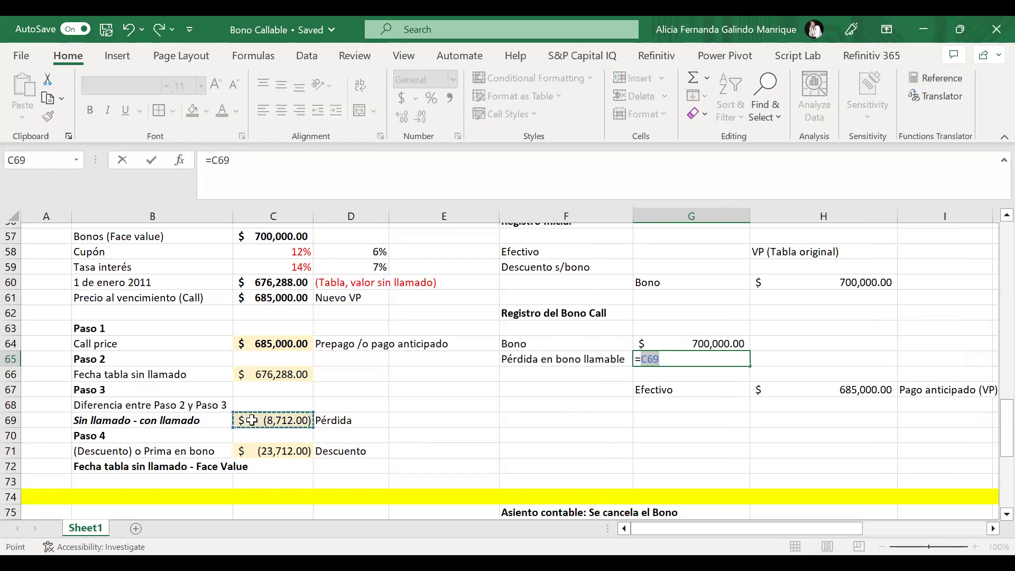
key(Return)
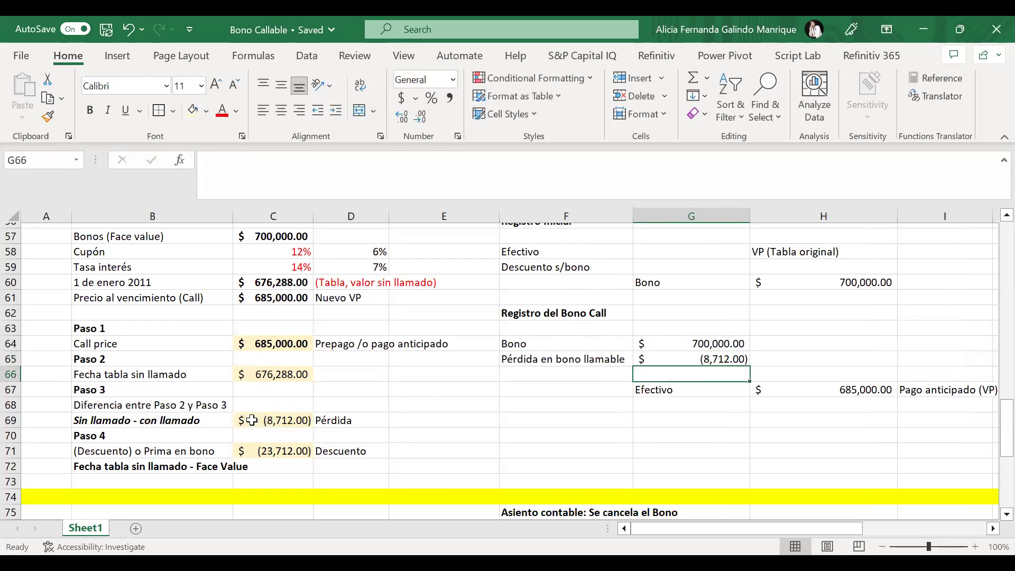
click(355, 421)
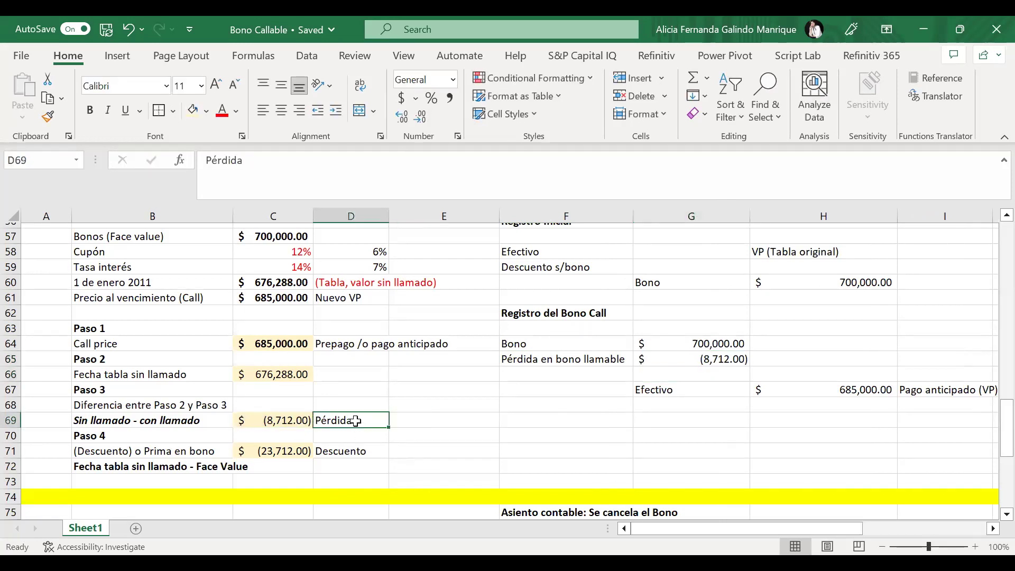
click(525, 358)
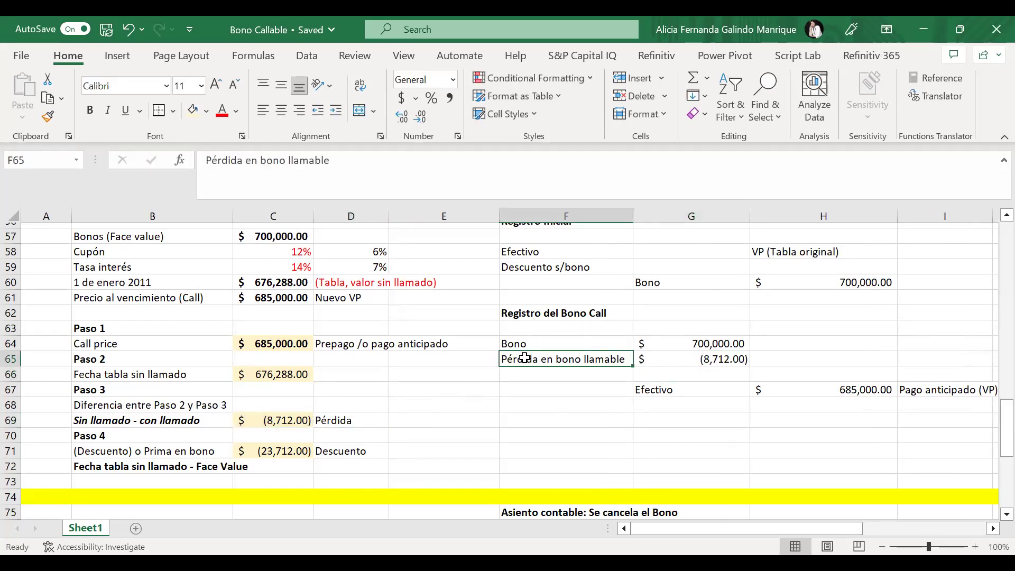
Step: Enter “Descuento s/bono” in G68 and link its amount in H68 to the Paso 4 discount with =C71
click(347, 451)
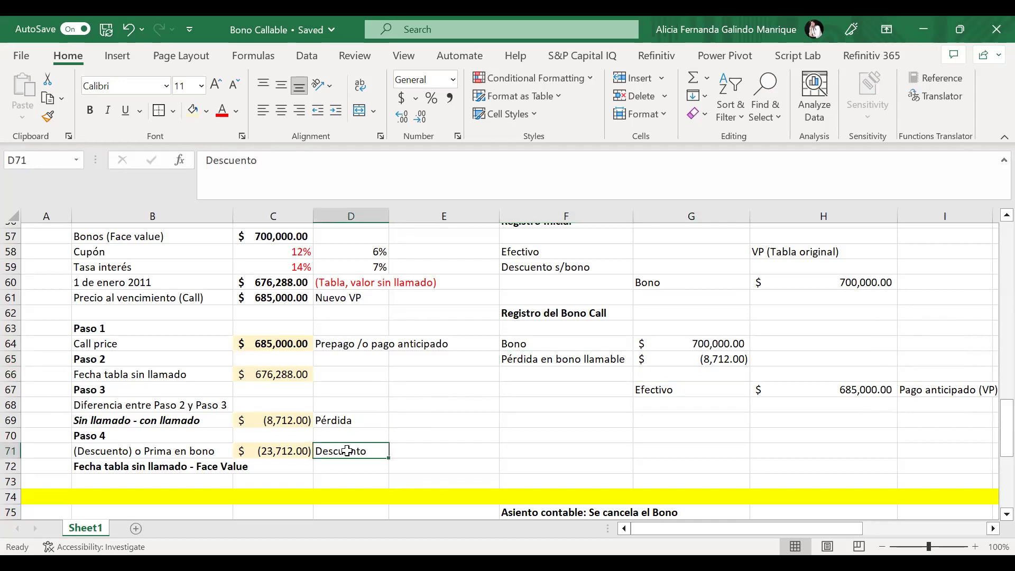
click(655, 407)
drag(570, 273, 659, 270)
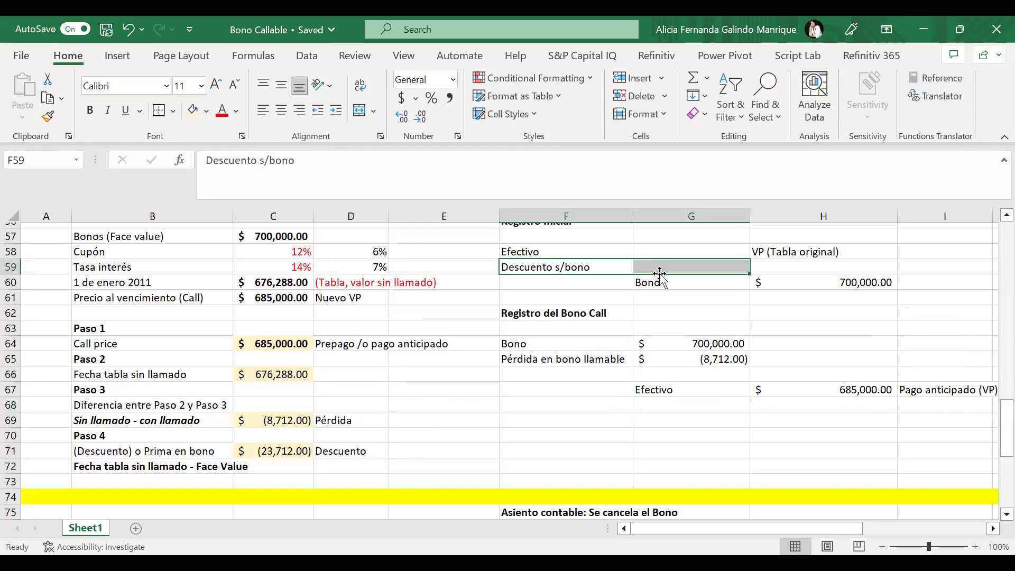
click(675, 408)
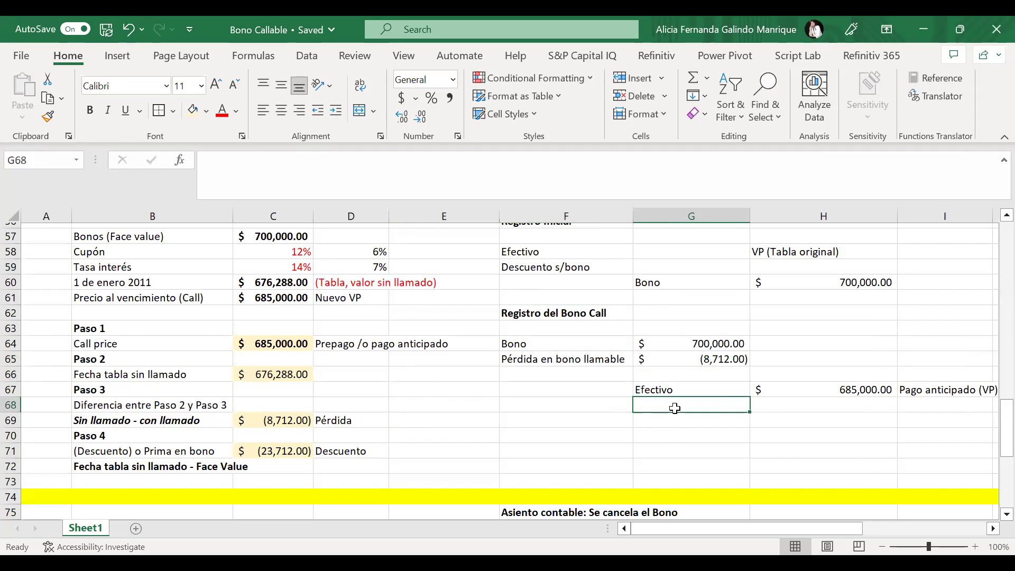
text(Desc)
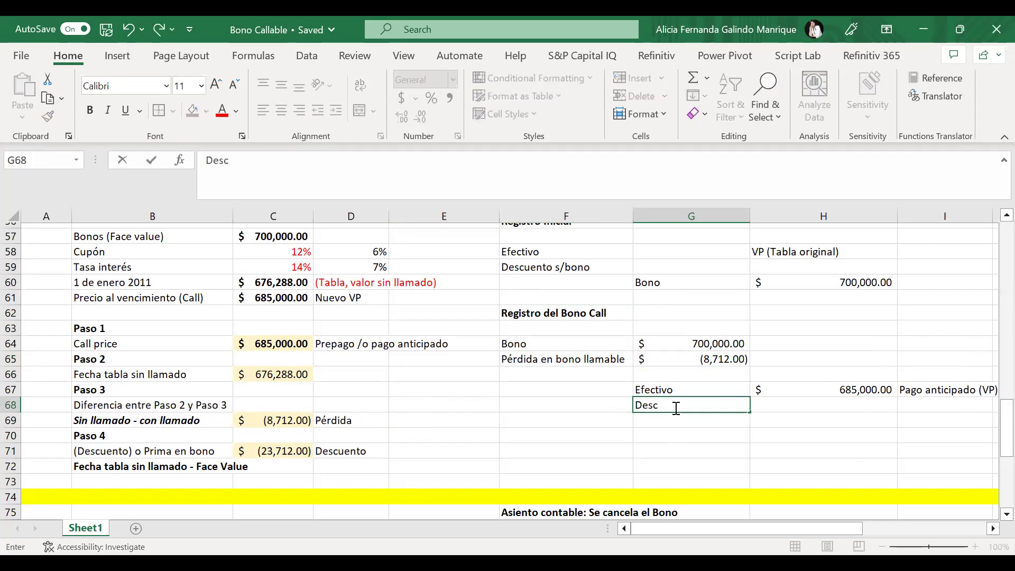
text(uento s)
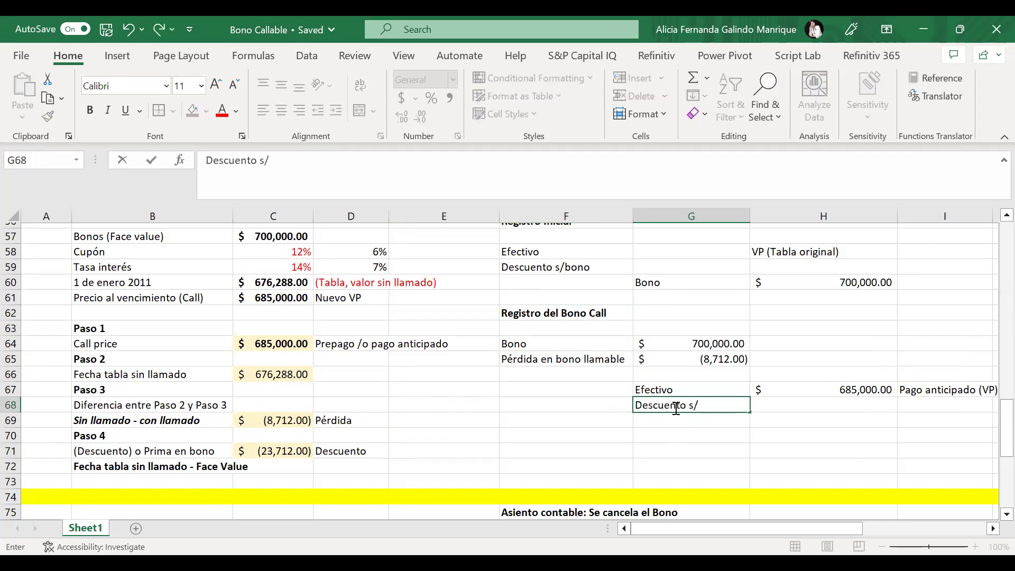
text(/)
key(Tab)
text(=)
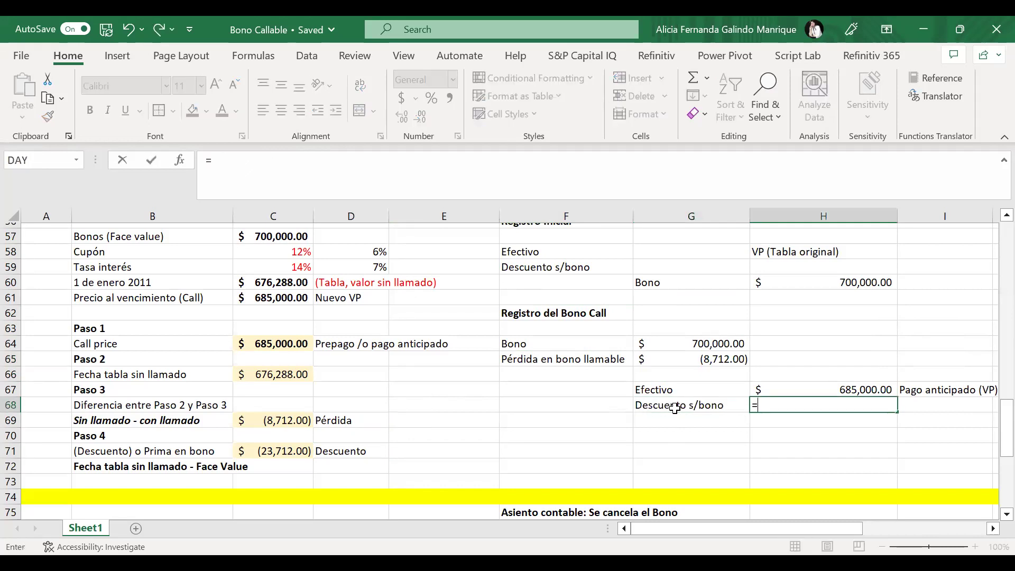
click(280, 448)
key(Return)
Step: Reverse the signs with =-C69 in G65 and =-C71 in H68, and compare the entry's debit and credit sums
click(699, 359)
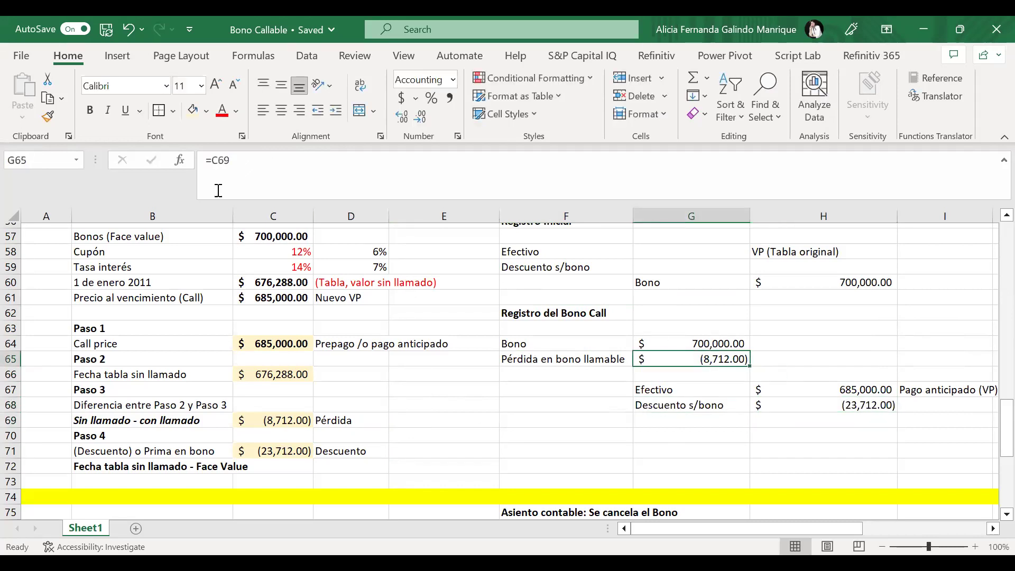
click(211, 160)
text(-)
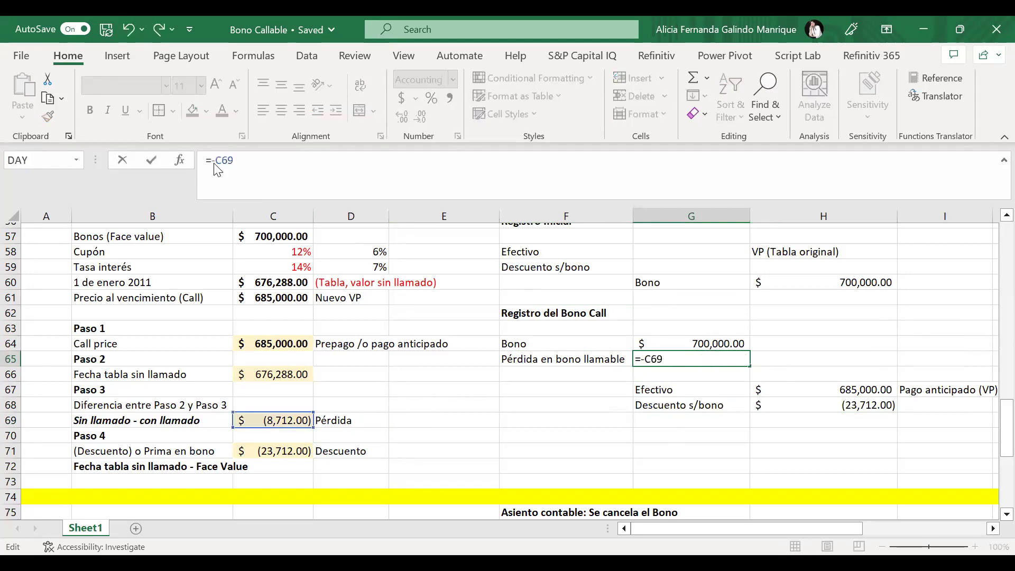
key(Return)
click(862, 405)
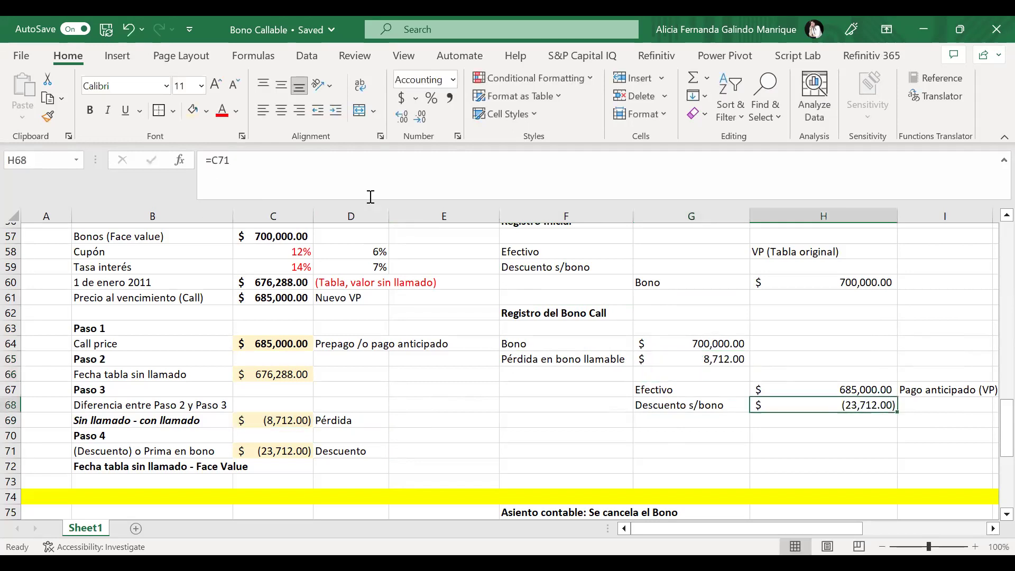
click(212, 159)
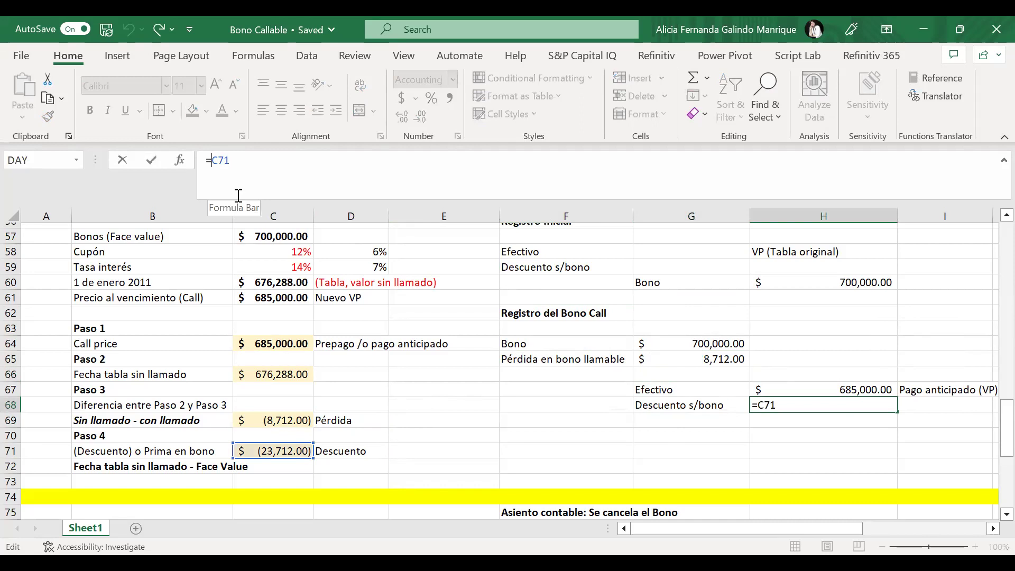
text(-)
key(Return)
drag(708, 343, 711, 359)
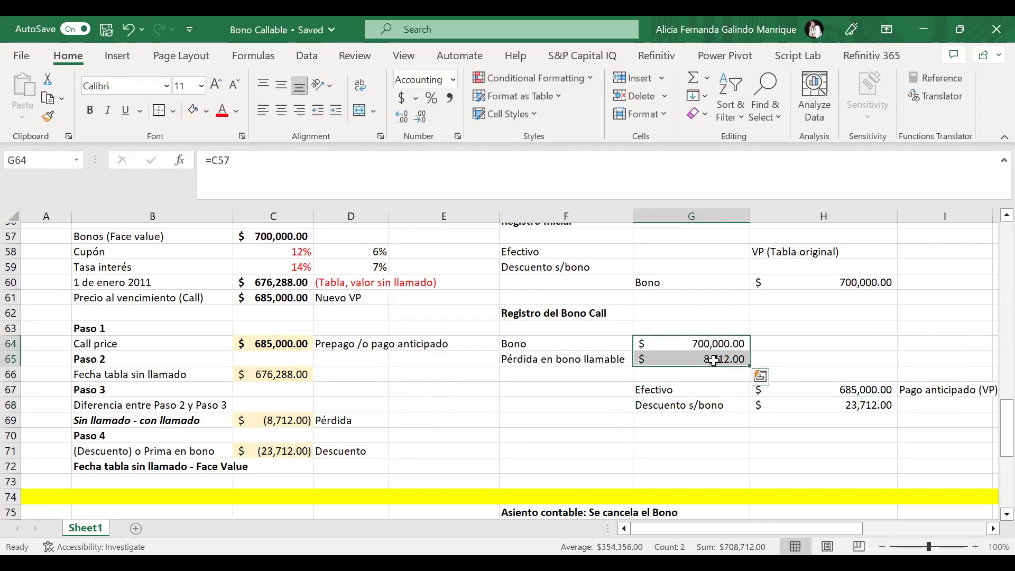
drag(836, 390, 842, 403)
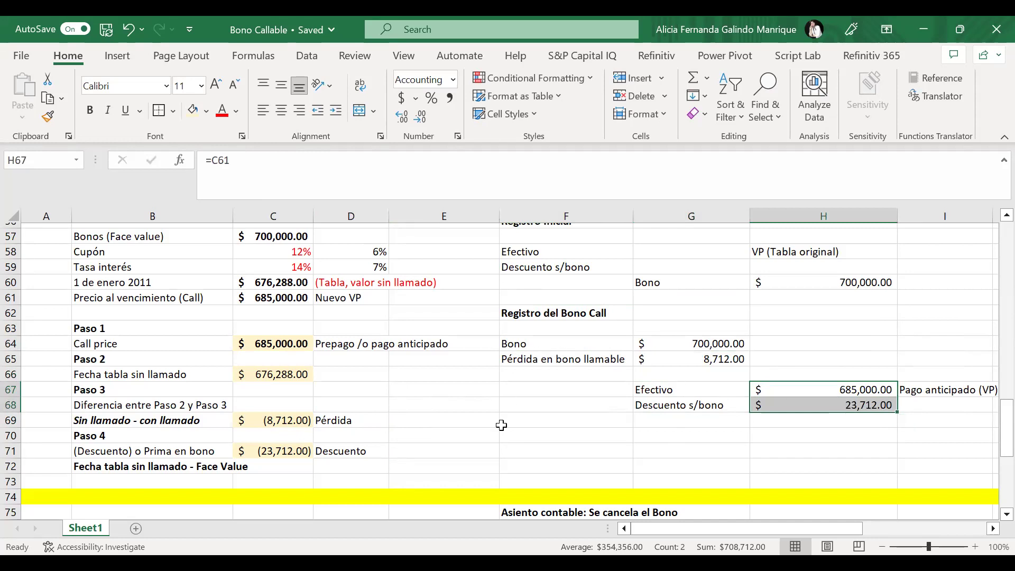
Step: Move the Efectivo and Descuento s/bono lines in G67:I68 up one row so they start at G66
scroll(502, 425, right, 1)
scroll(501, 425, up, 1)
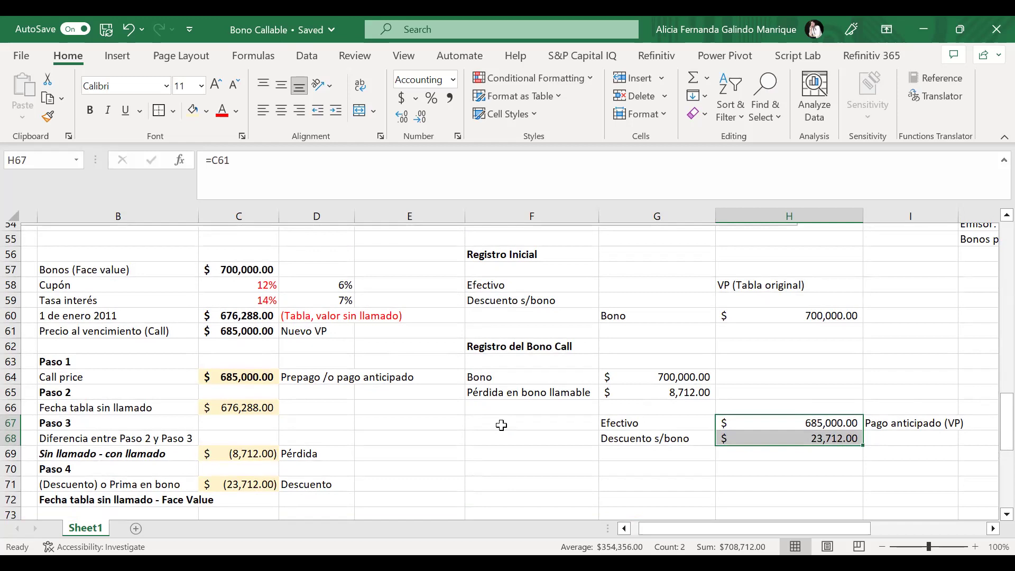
drag(623, 423, 894, 441)
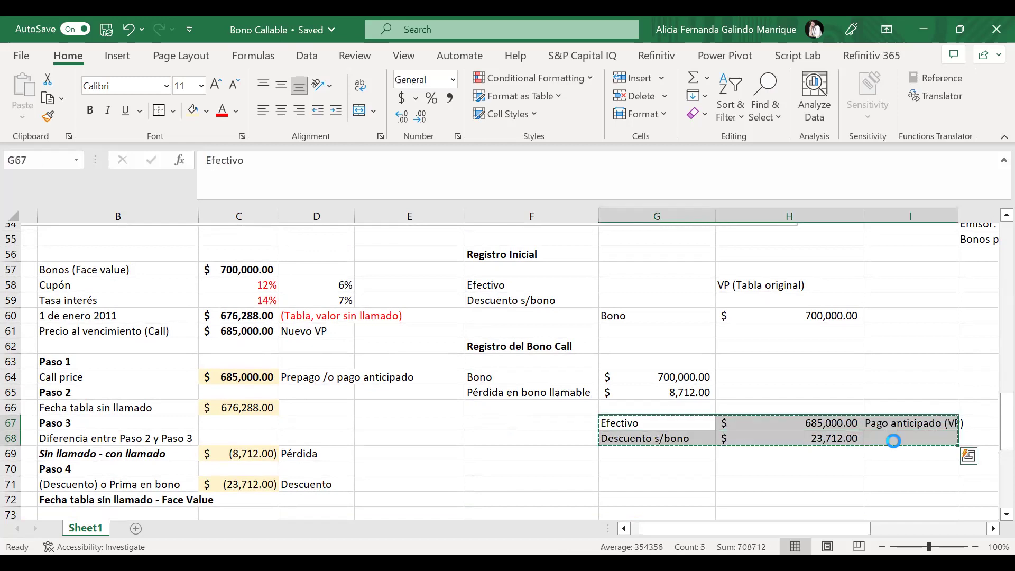
key(ctrl+x)
key(Up)
key(Return)
click(759, 451)
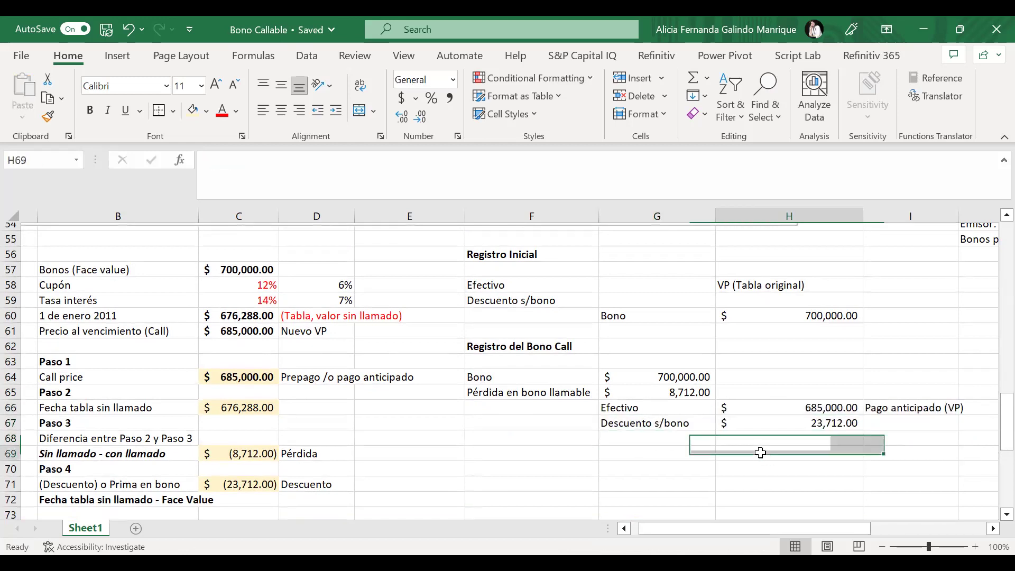
key(Up)
key(Up)
key(Left)
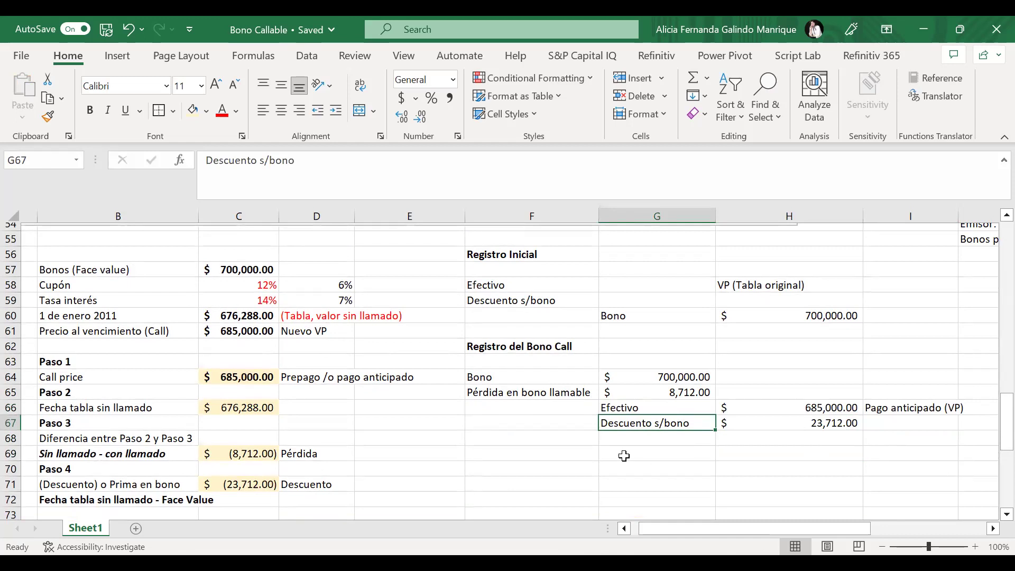
Step: Examine the discount amount in the 1 de enero 2013 CALL entry and the first interest formula in the amortization table
scroll(361, 314, up, 1)
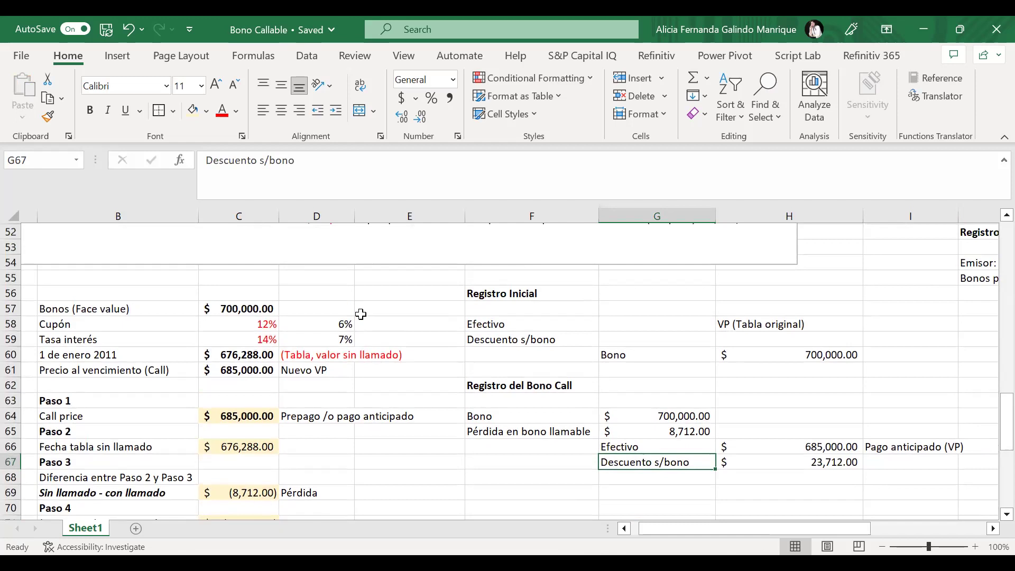
scroll(361, 315, down, 5)
scroll(361, 315, down, 3)
scroll(361, 314, up, 4)
click(357, 439)
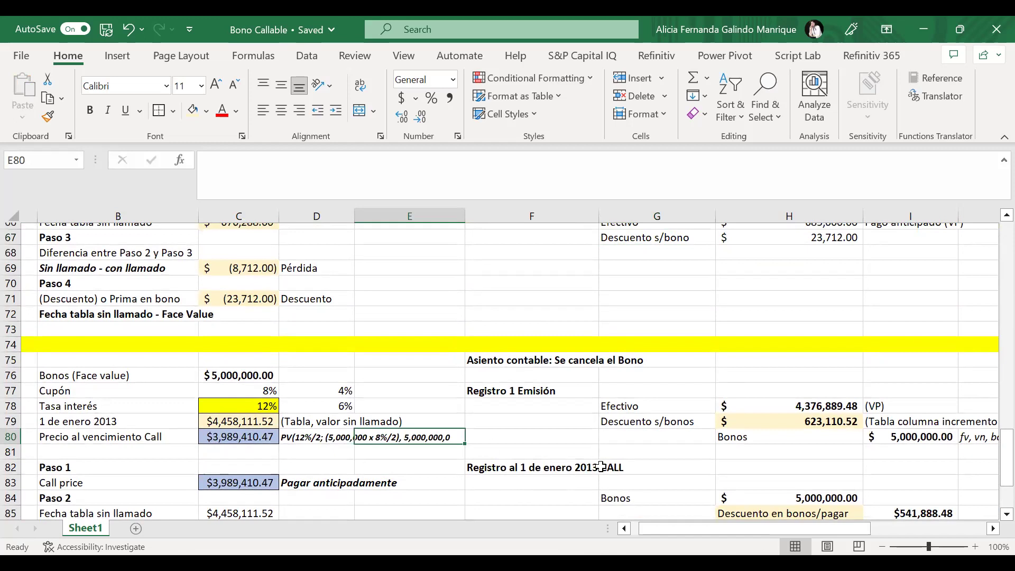
scroll(603, 465, down, 1)
scroll(684, 438, down, 2)
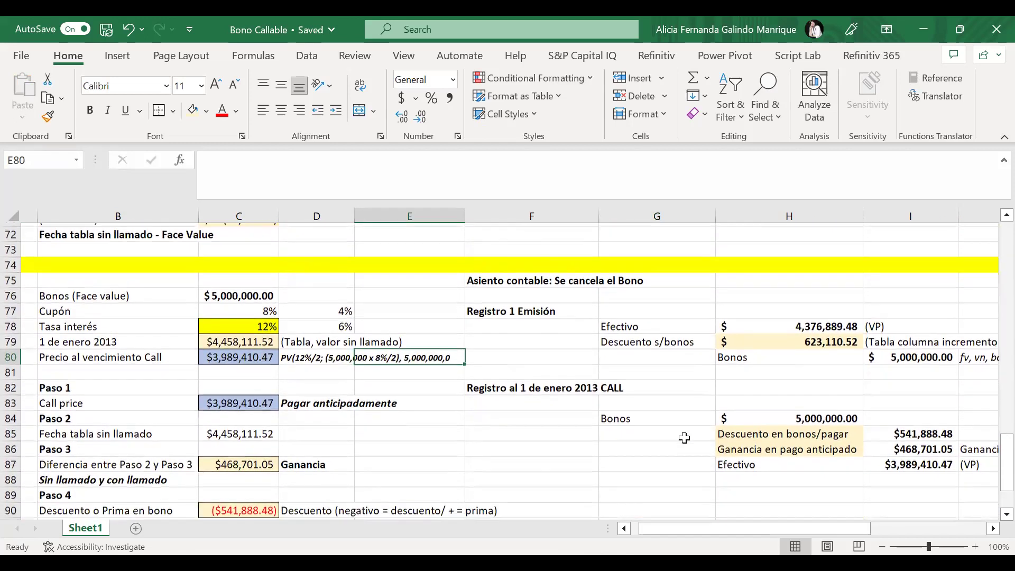
click(808, 433)
click(920, 434)
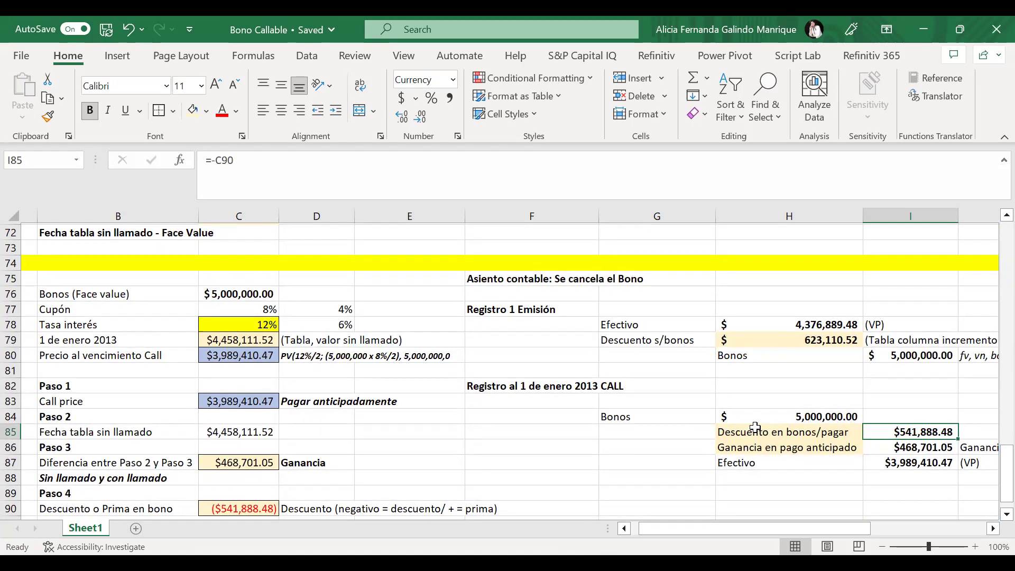
scroll(377, 321, up, 6)
scroll(377, 321, up, 9)
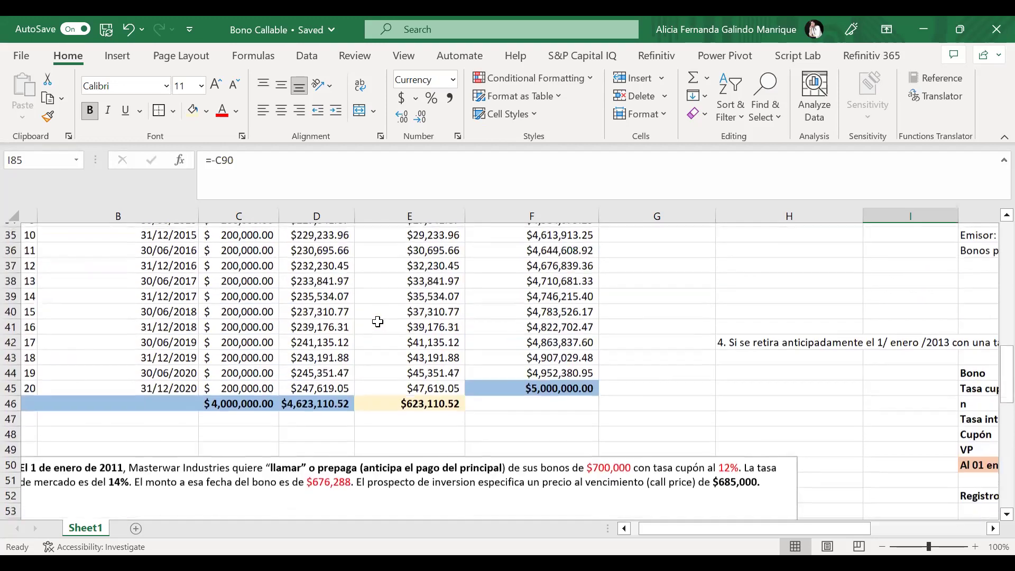
scroll(377, 322, up, 2)
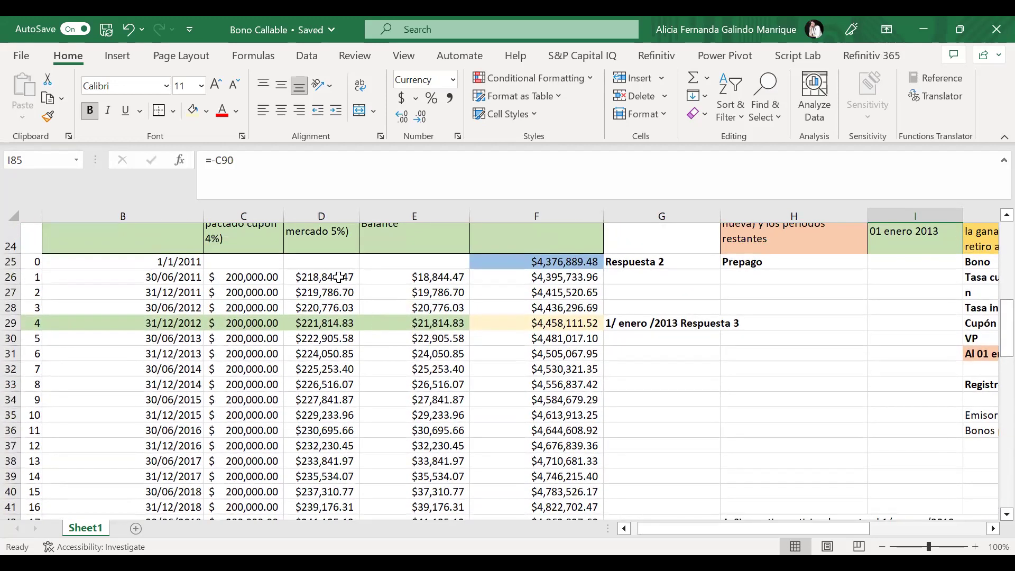
click(340, 277)
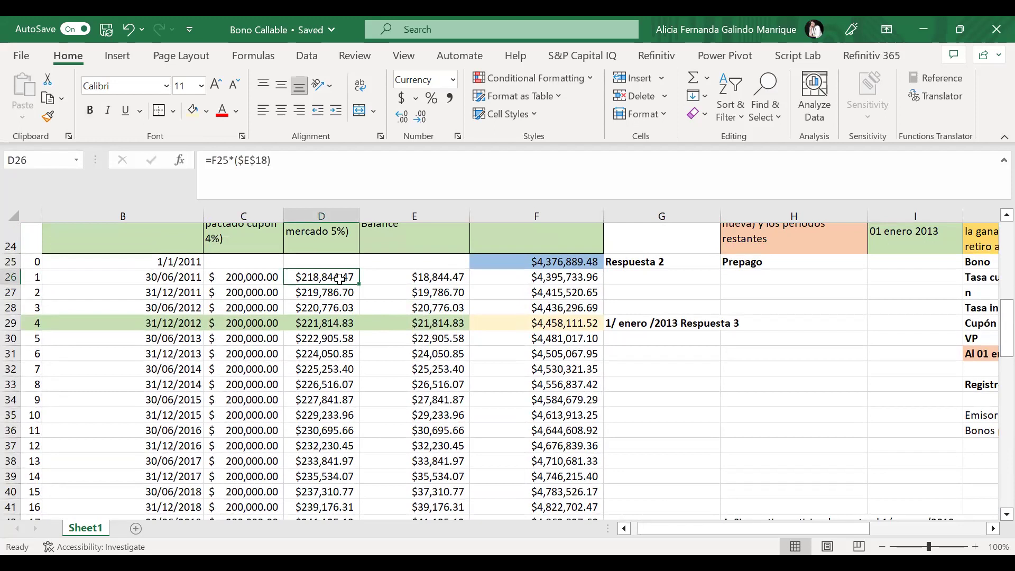
Step: Shade the Incremento en Balance amounts for periods 5 to 20 (E30:E45) with a light blue fill
scroll(407, 336, up, 1)
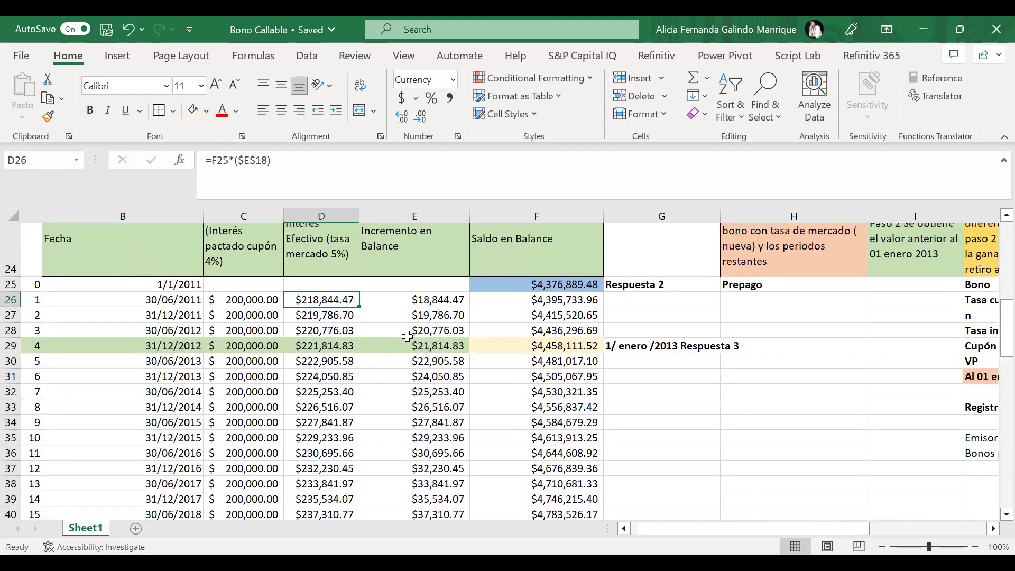
scroll(407, 337, up, 1)
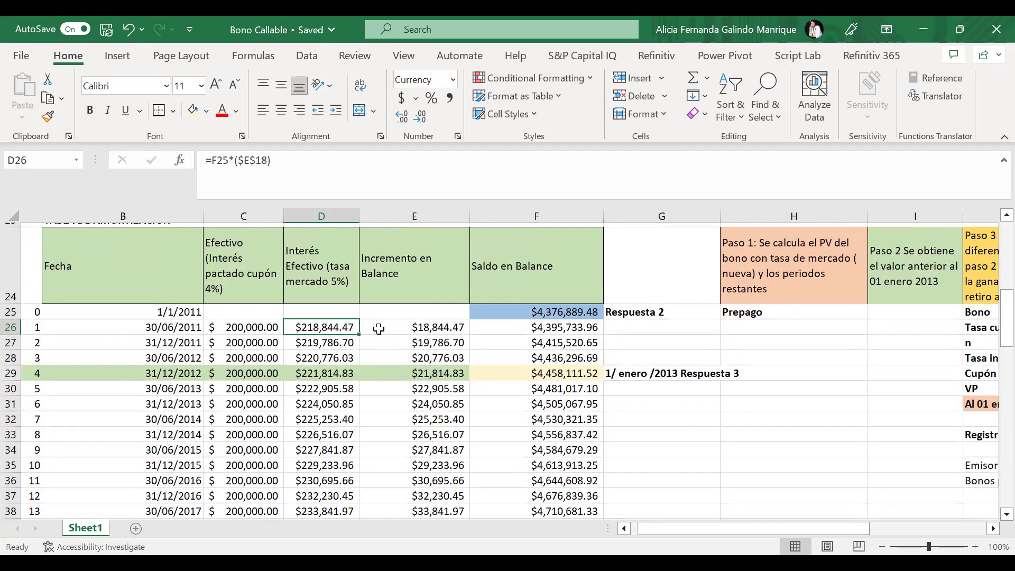
click(415, 326)
click(435, 390)
scroll(434, 390, down, 1)
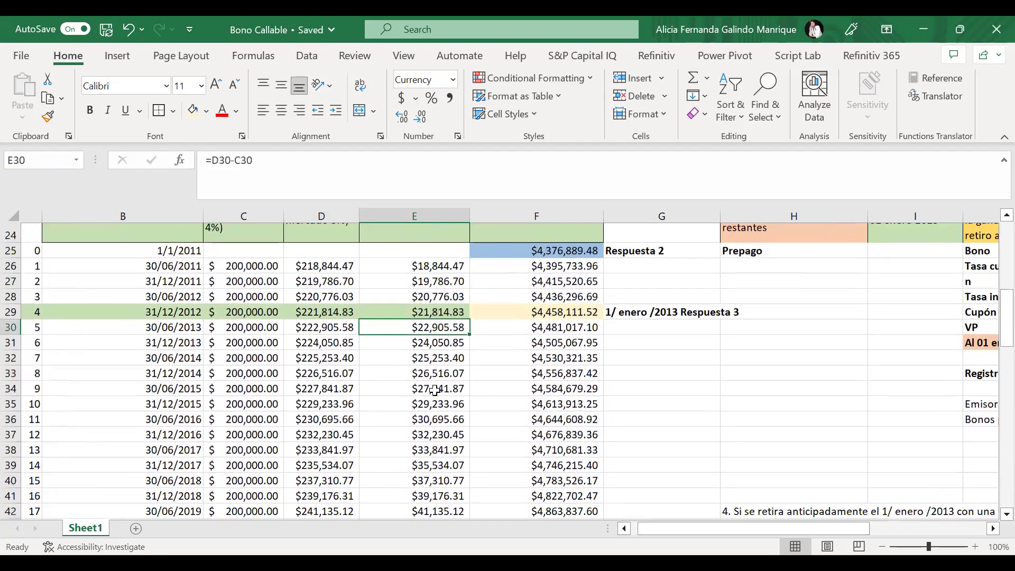
key(ctrl+shift+Down)
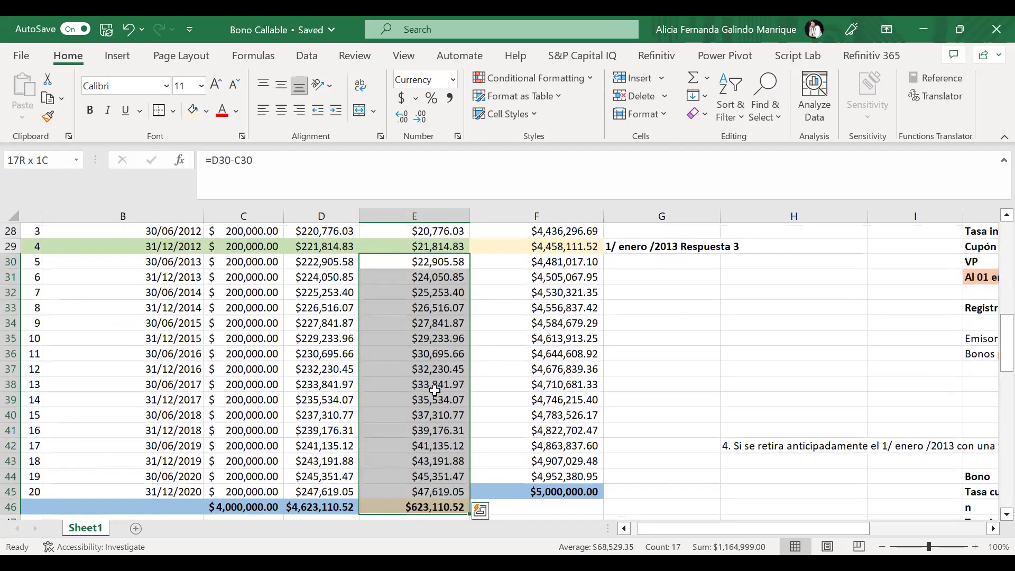
key(shift+Up)
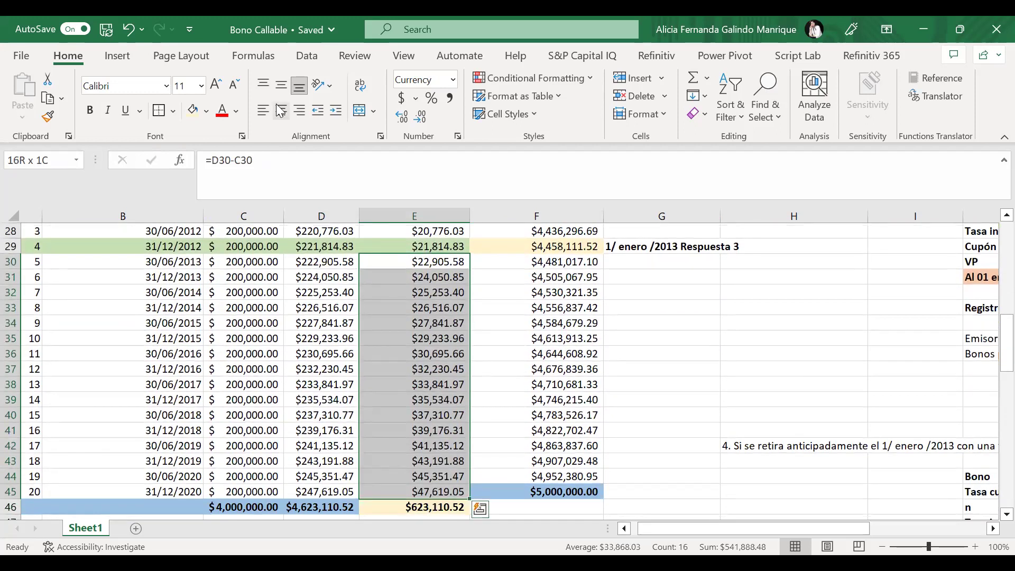
click(207, 112)
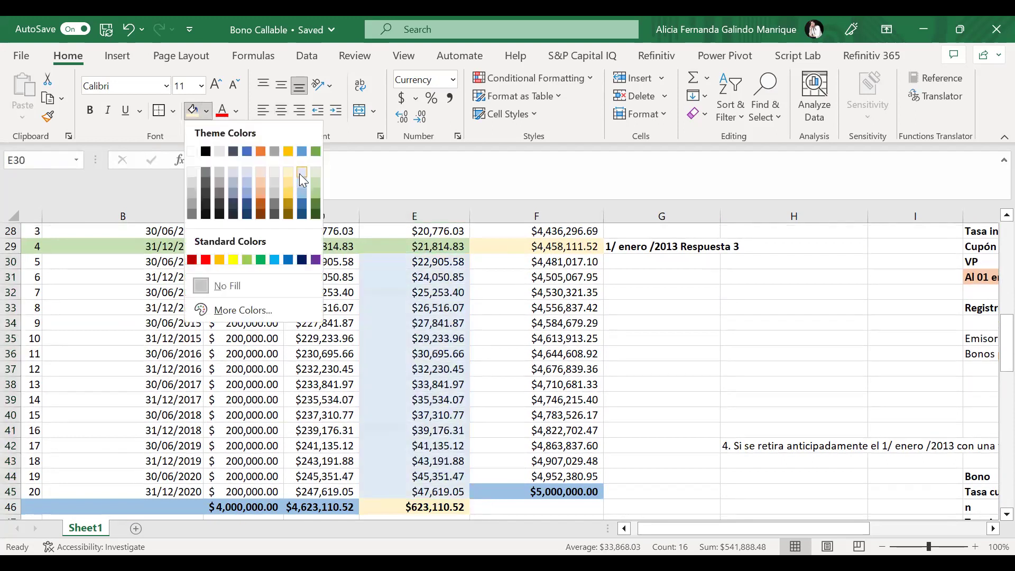
click(301, 173)
Step: Check the sum of E30:E45 and shade the Descuento en bonos/pagar amount in I85 with the same light blue
drag(456, 261, 451, 490)
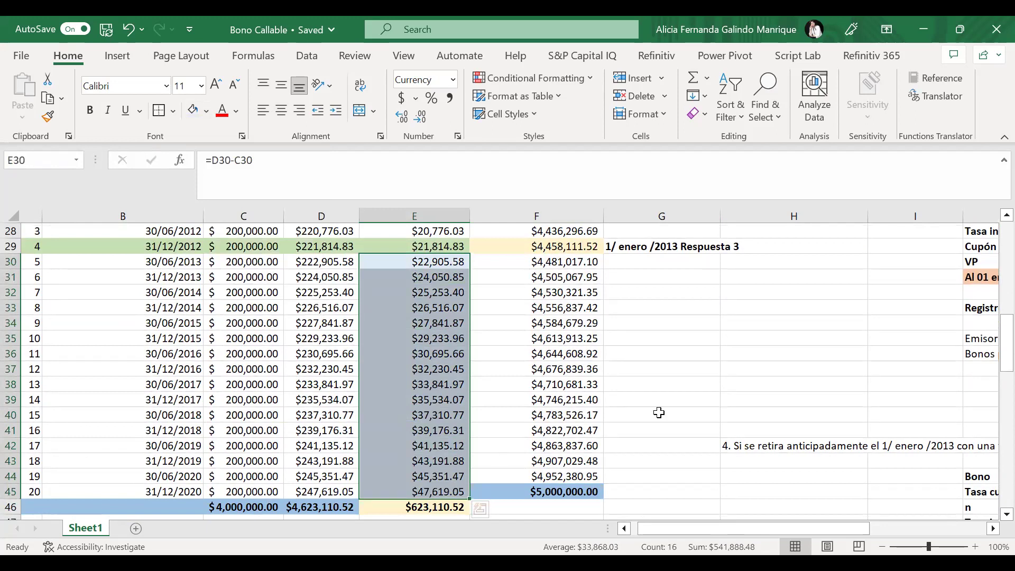
scroll(658, 412, down, 4)
scroll(659, 412, down, 7)
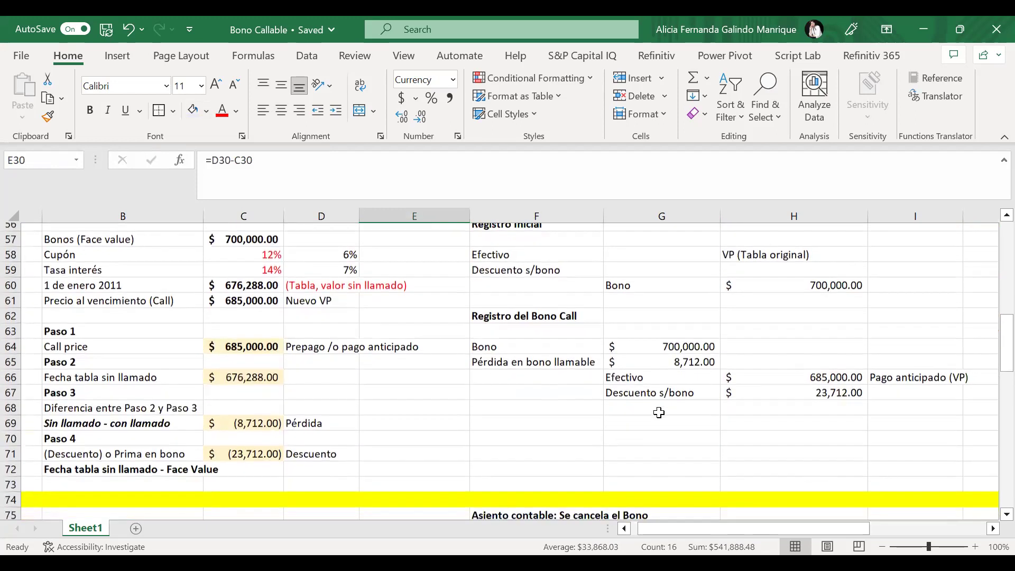
scroll(658, 413, down, 3)
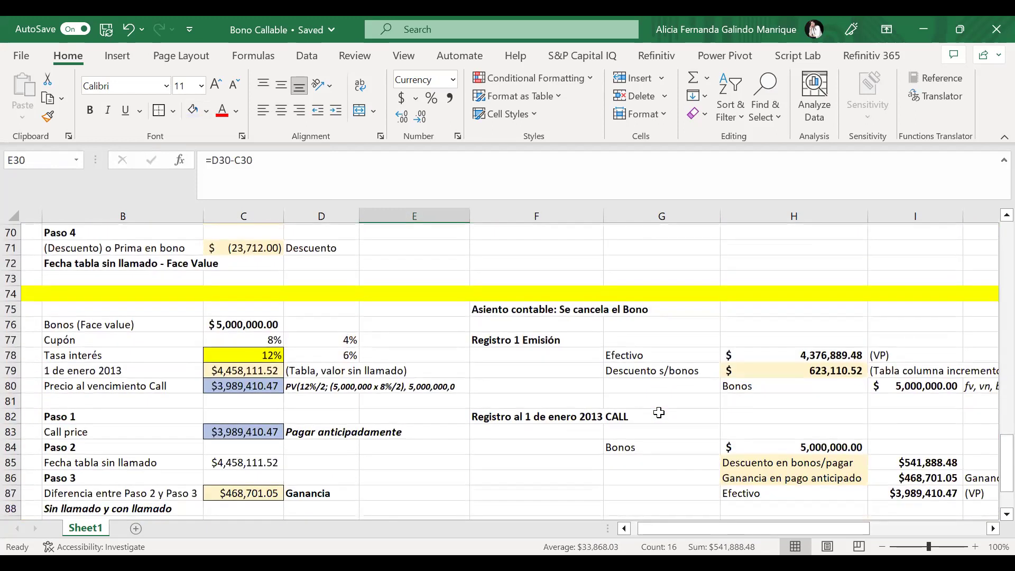
scroll(659, 412, right, 3)
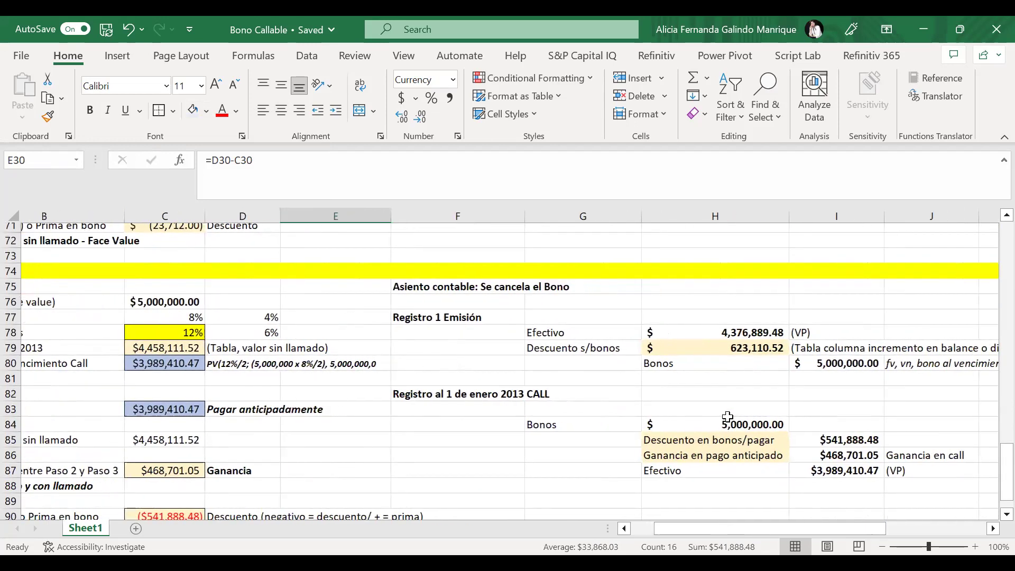
click(870, 441)
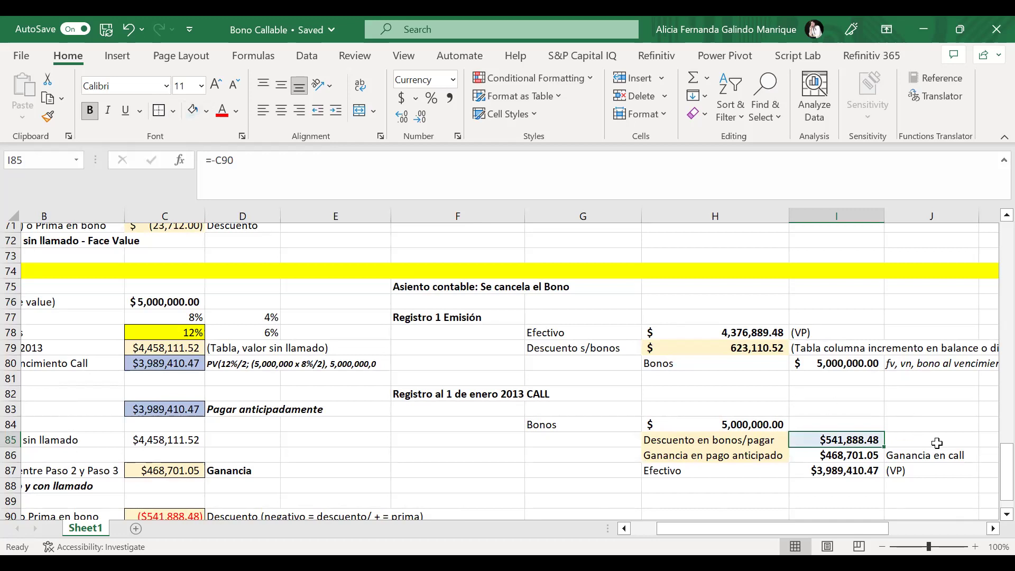
Step: Enter the beginning of an explanatory note, “(Total”, in J85 beside the Descuento en bonos/pagar amount
click(933, 441)
scroll(432, 354, up, 2)
scroll(432, 354, up, 5)
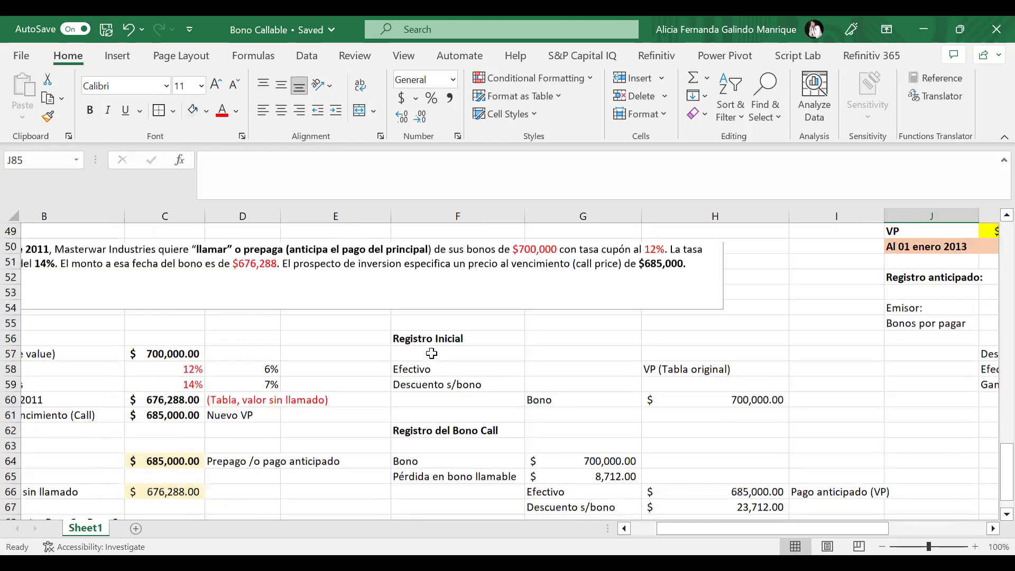
scroll(432, 353, up, 9)
scroll(431, 351, down, 13)
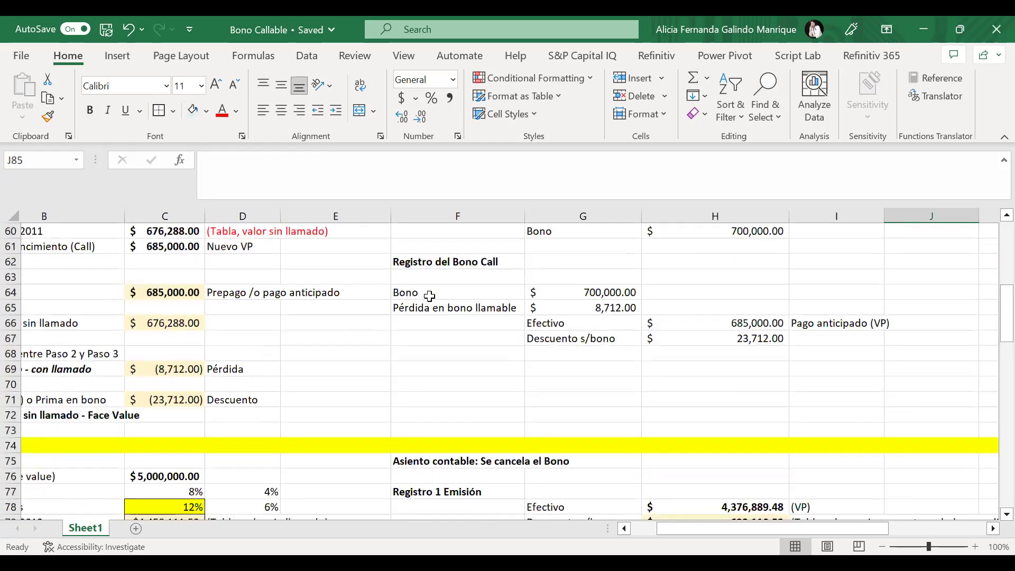
scroll(429, 296, down, 6)
text(()
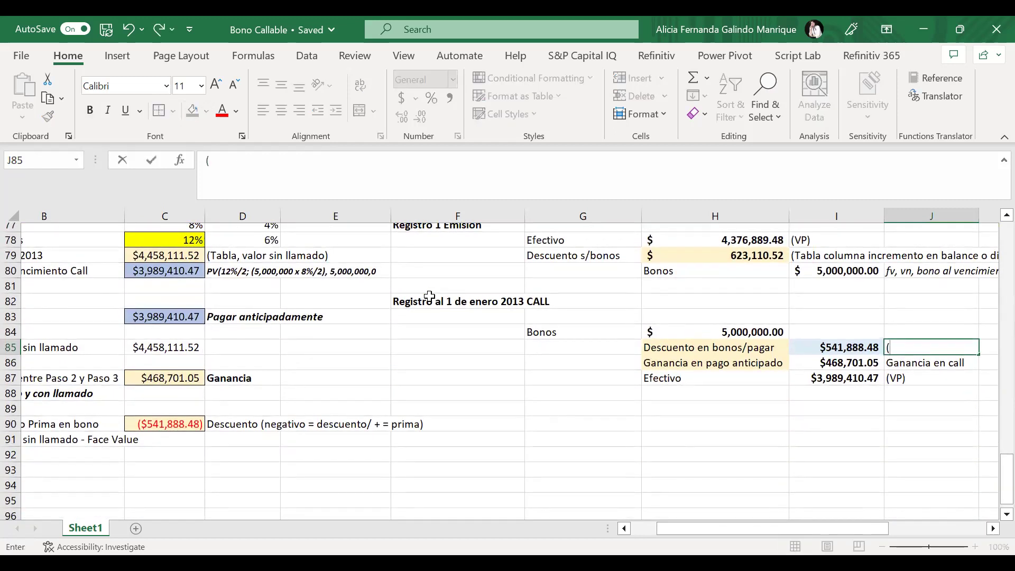
text(Total de balan)
key(BackSpace)
key(BackSpace)
key(BackSpace)
key(BackSpace)
key(BackSpace)
key(BackSpace)
key(BackSpace)
key(BackSpace)
key(BackSpace)
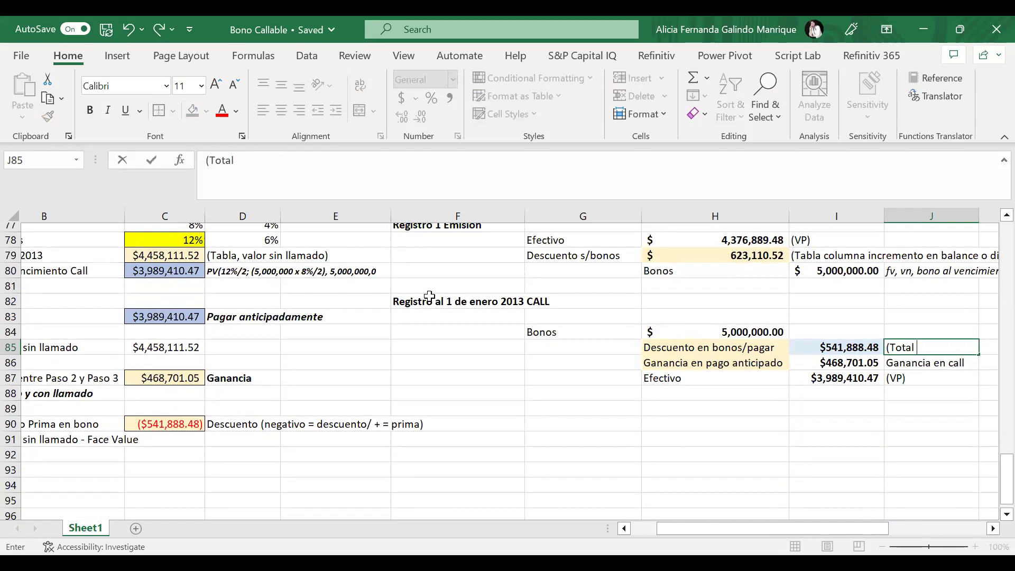
key(Return)
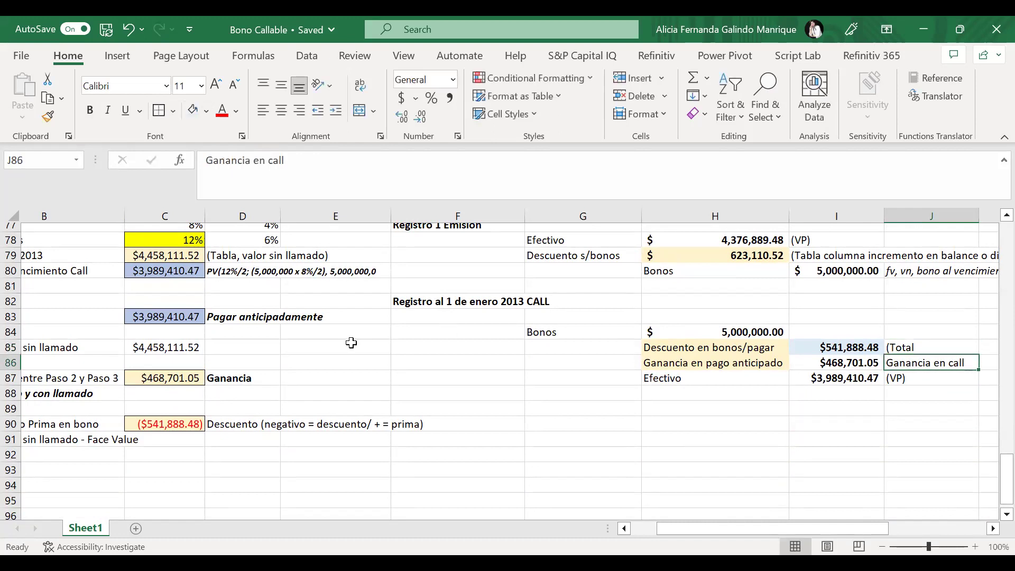
Step: Read the Masterwar problem statement above the example, highlighting the words “Industries quiere “llamar” o prepaga”
scroll(349, 343, up, 7)
scroll(350, 344, left, 2)
scroll(351, 343, up, 1)
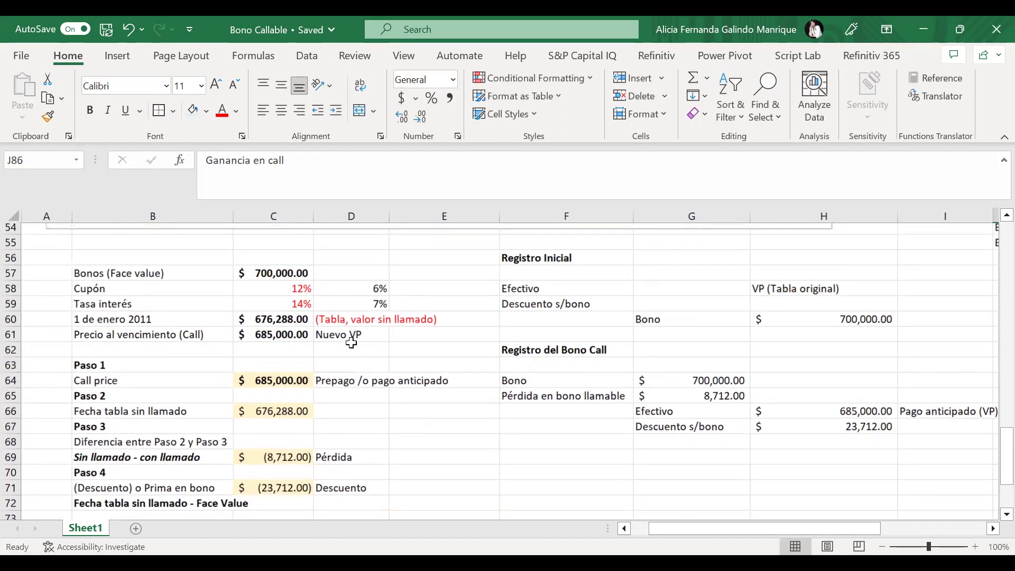
scroll(295, 304, up, 3)
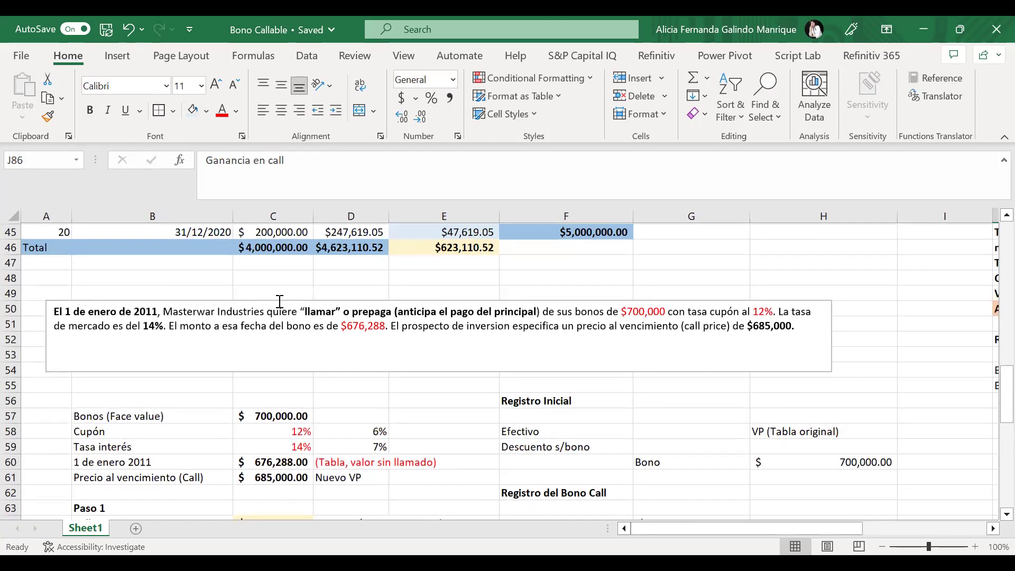
click(75, 309)
drag(75, 309, 159, 312)
click(261, 311)
drag(303, 311, 379, 318)
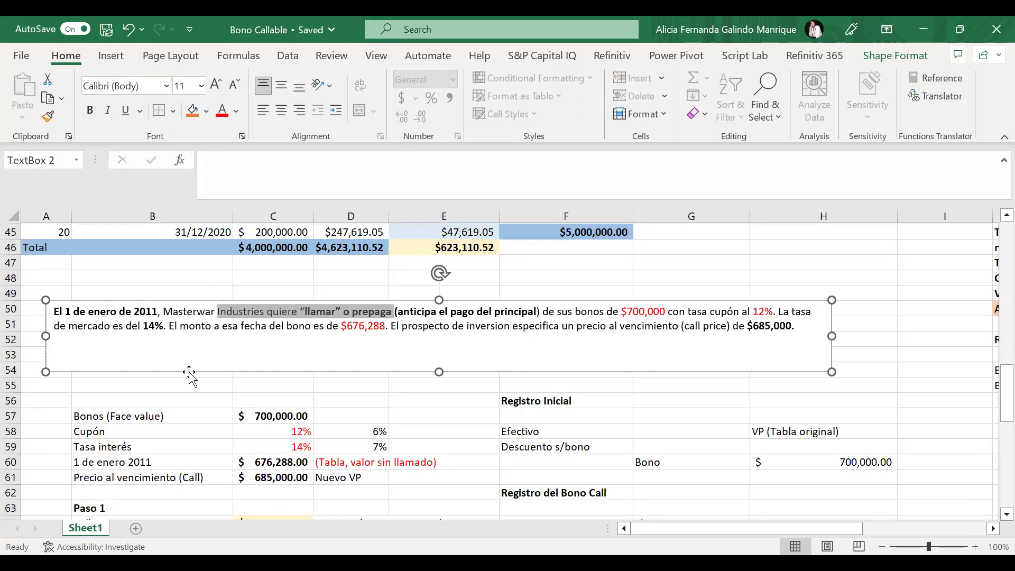
Step: Compare the CALL entry's discount in I85 with the blue-shaded Incremento en Balance rows and their column heading in the amortization table
scroll(189, 371, down, 7)
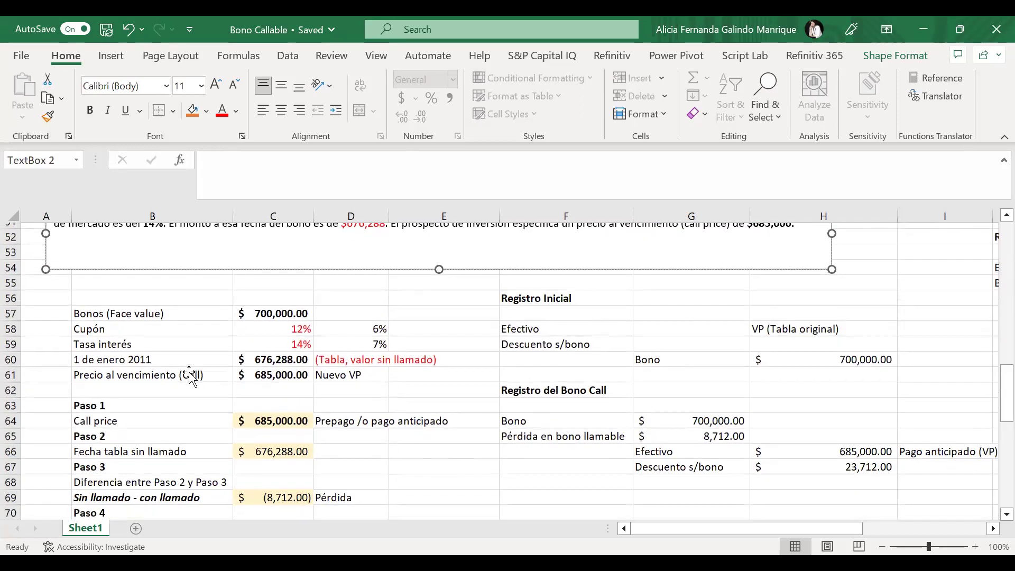
scroll(189, 372, right, 2)
scroll(189, 371, down, 1)
scroll(189, 372, right, 1)
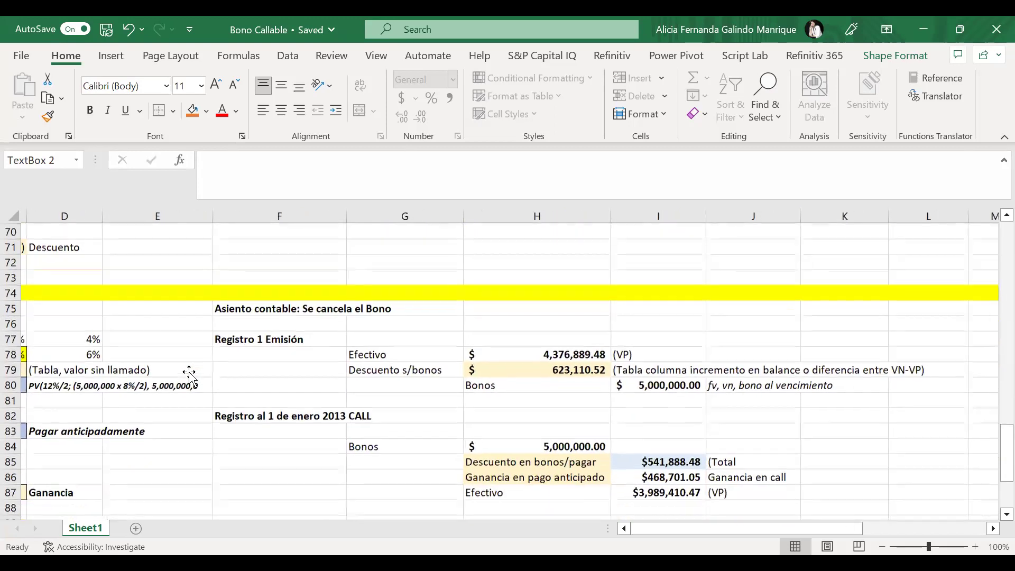
click(688, 458)
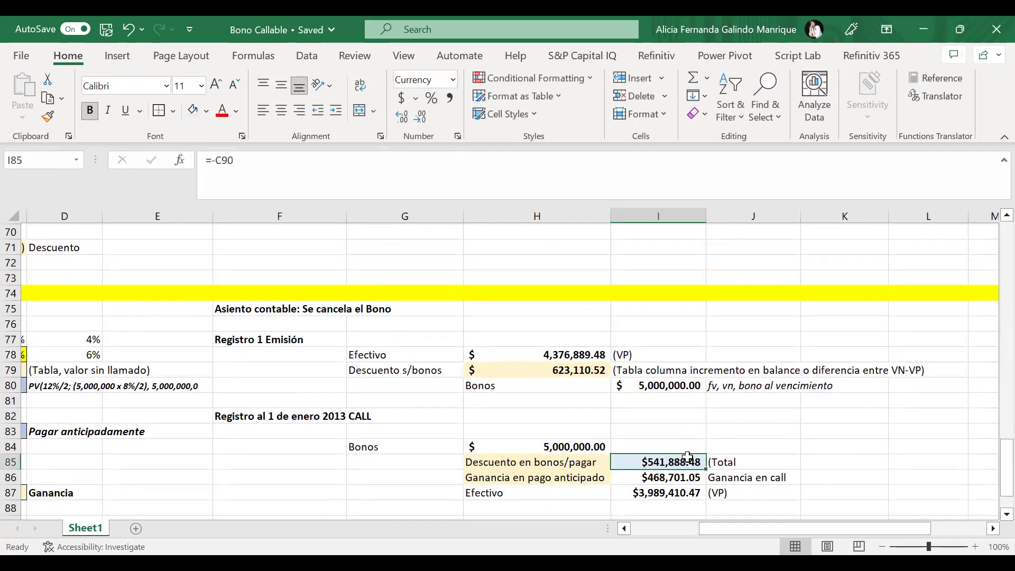
click(732, 461)
scroll(187, 379, left, 2)
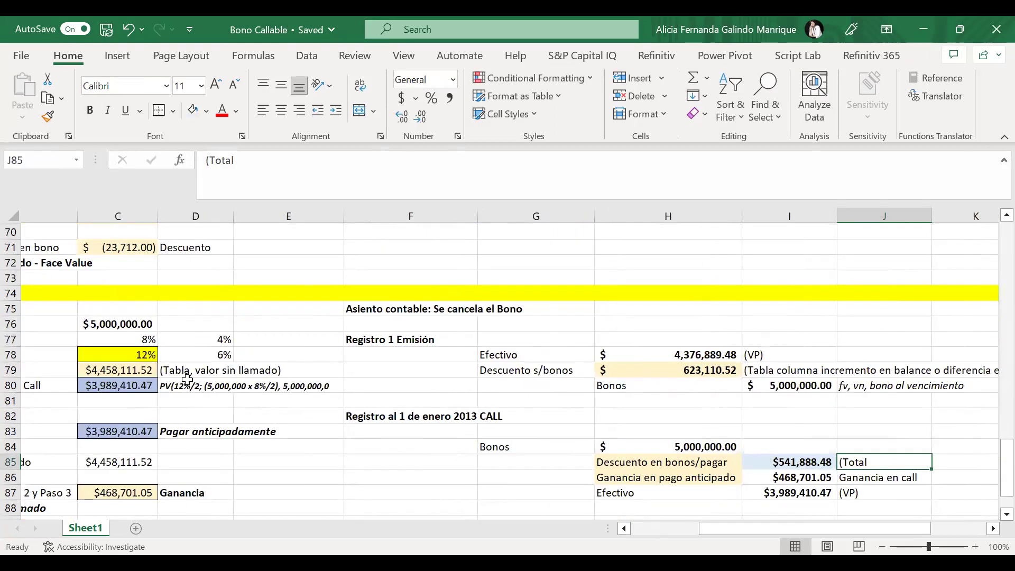
scroll(190, 378, up, 15)
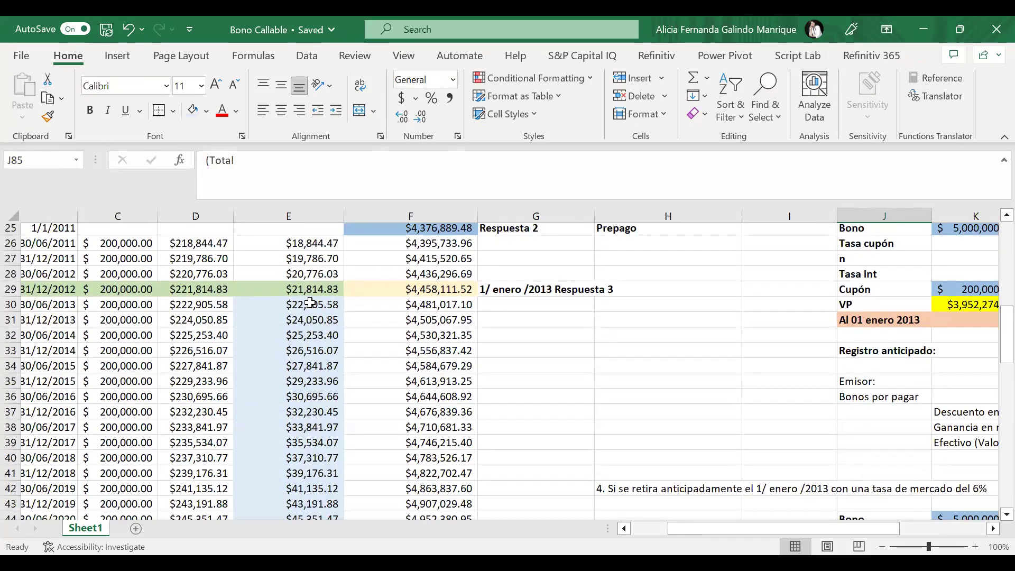
click(310, 303)
scroll(310, 303, up, 1)
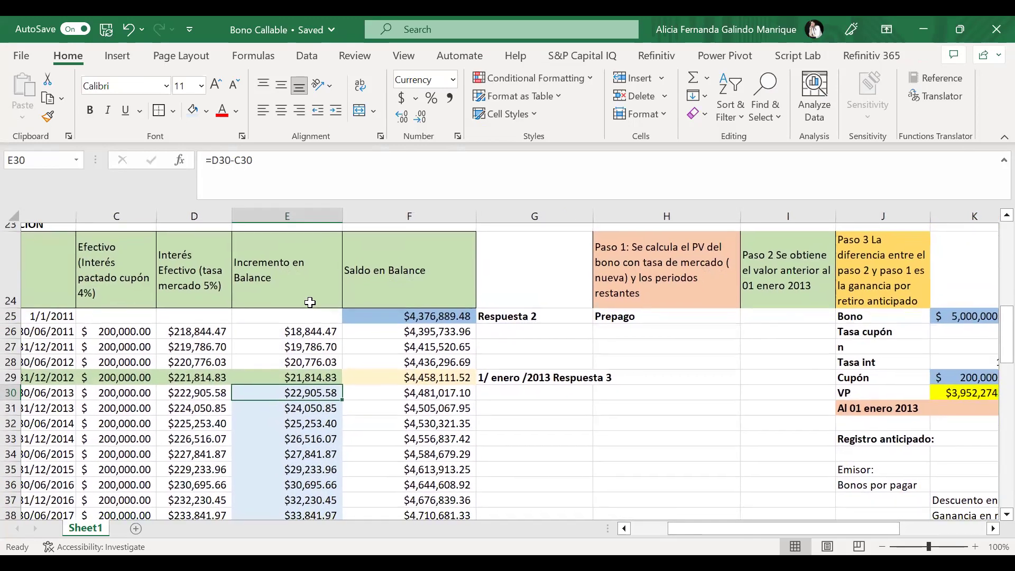
scroll(310, 302, down, 5)
scroll(692, 476, right, 2)
scroll(692, 476, down, 12)
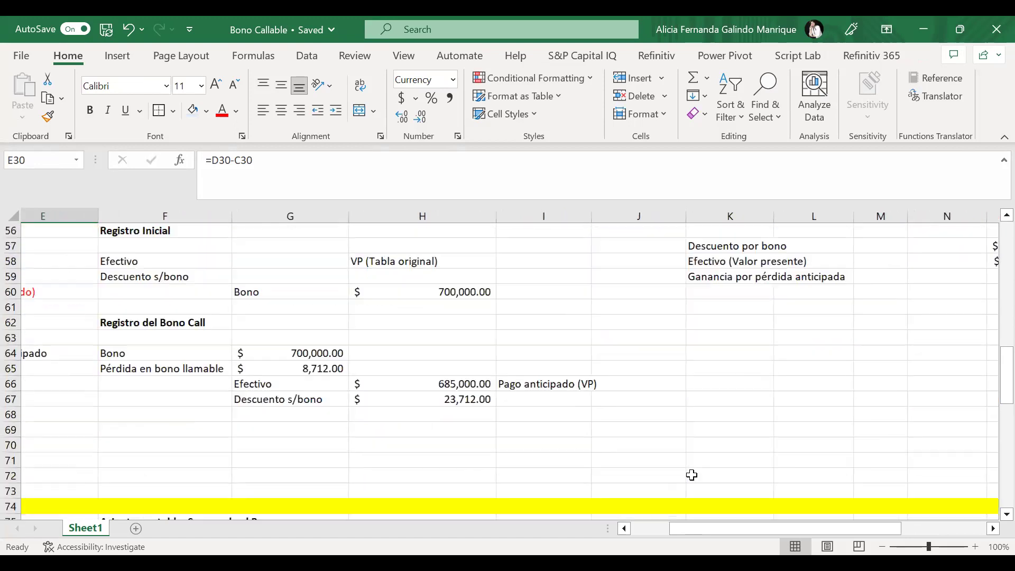
Step: Complete the note in J85 as “(Total columna incremento en balance del semestre 5 al 20)”
click(609, 392)
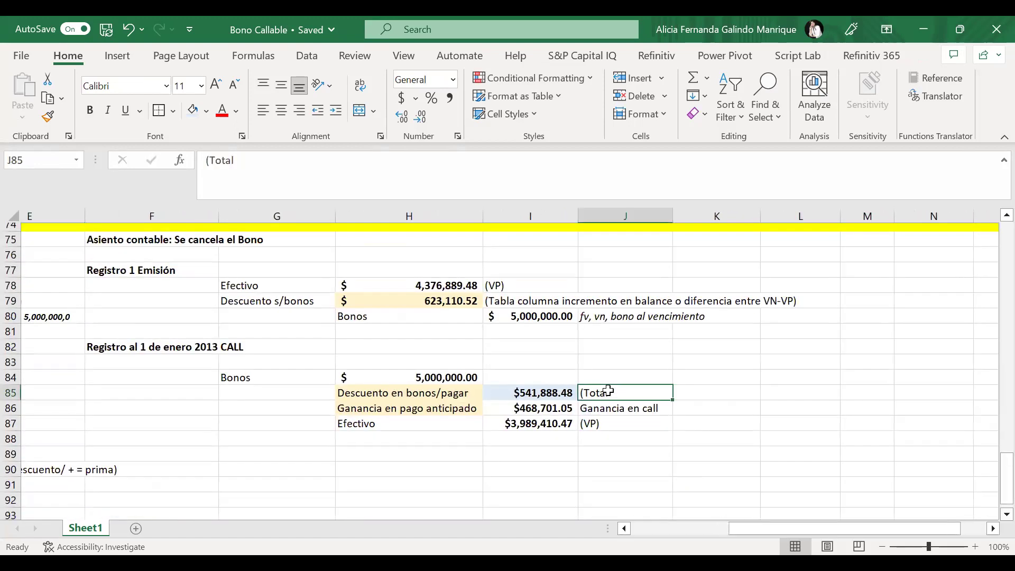
click(325, 163)
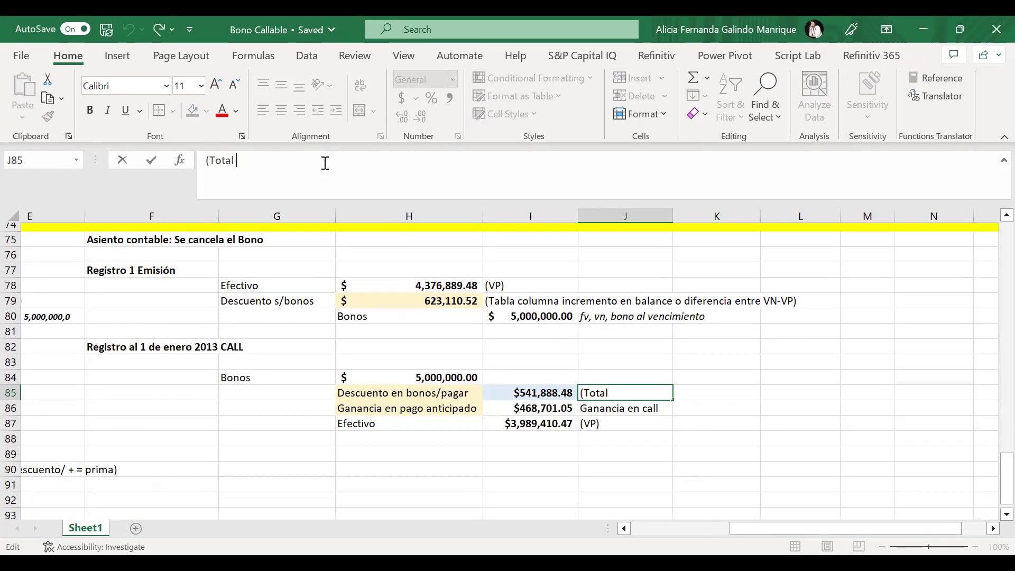
text(columna incremento en balance del periodo 5 al)
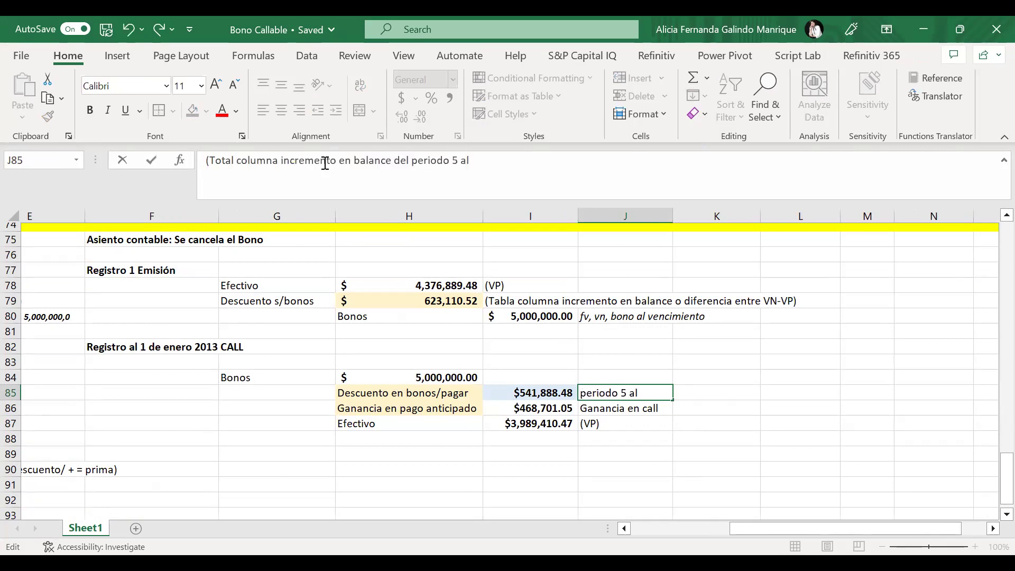
text( 20))
key(Return)
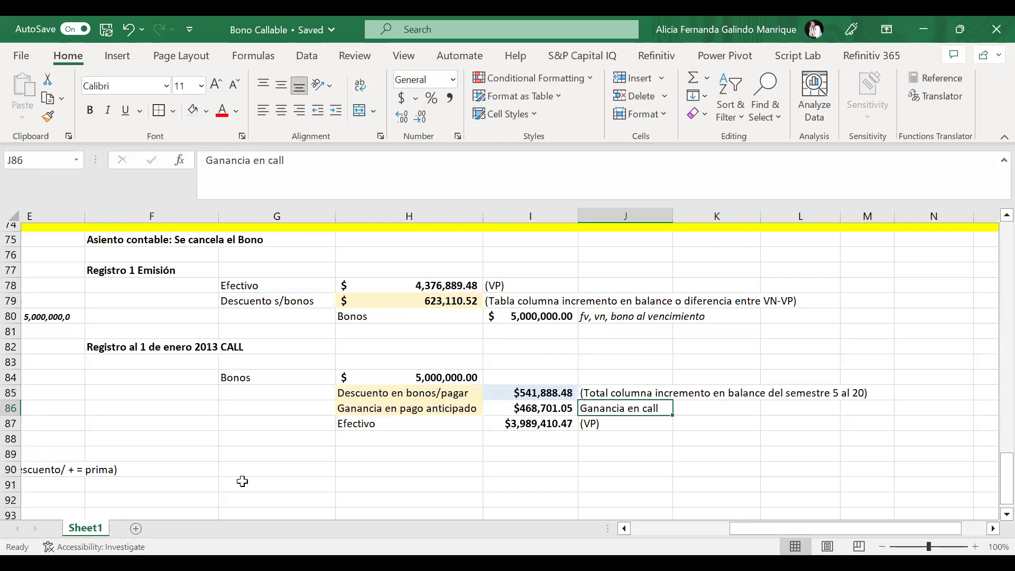
Step: Review the Registro del Bono Call entry in F64:J68 alongside the Paso 1 to Paso 4 calculations
scroll(243, 479, left, 3)
scroll(243, 481, right, 3)
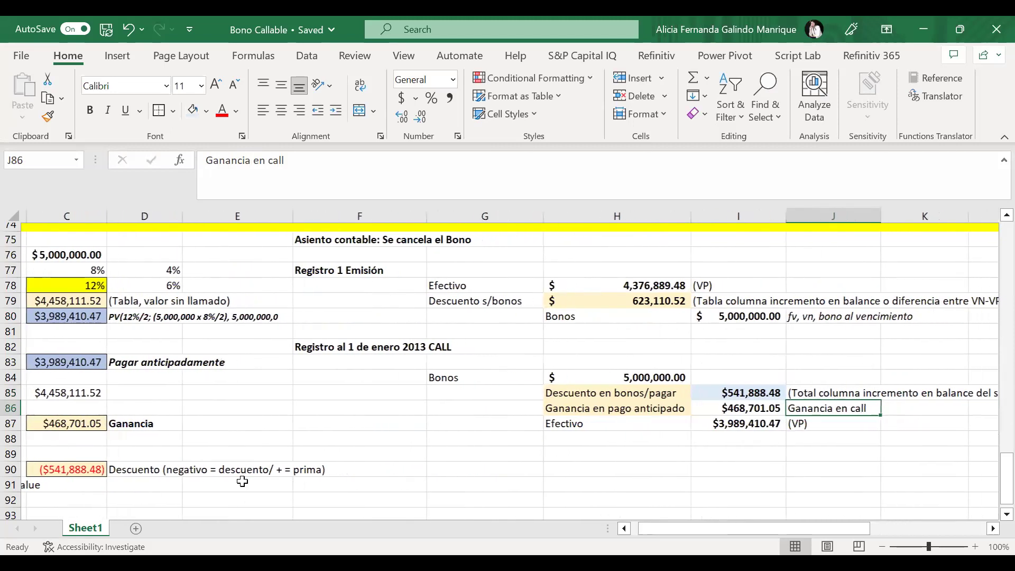
scroll(243, 481, up, 3)
scroll(243, 482, up, 4)
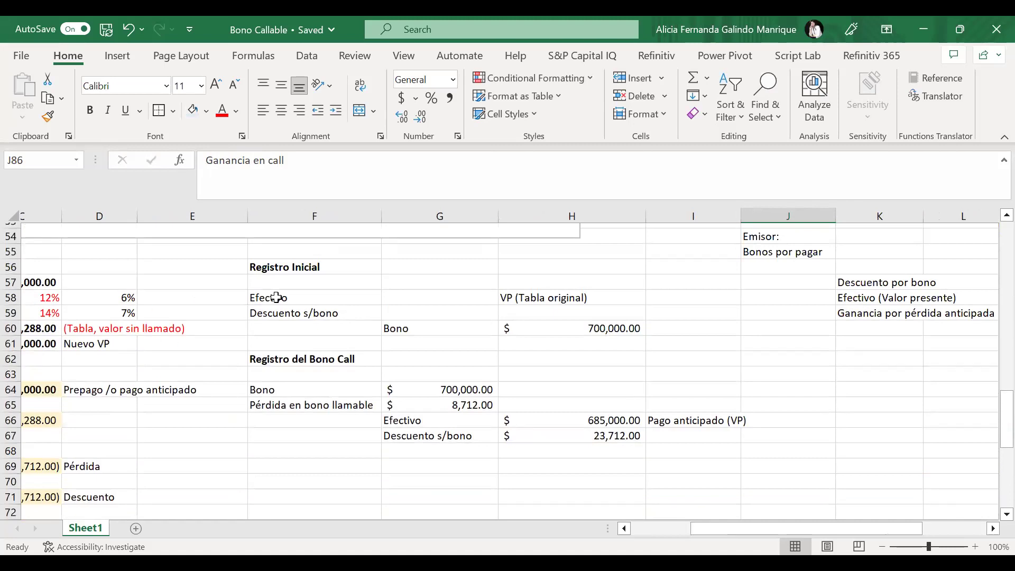
click(269, 390)
drag(511, 409, 744, 447)
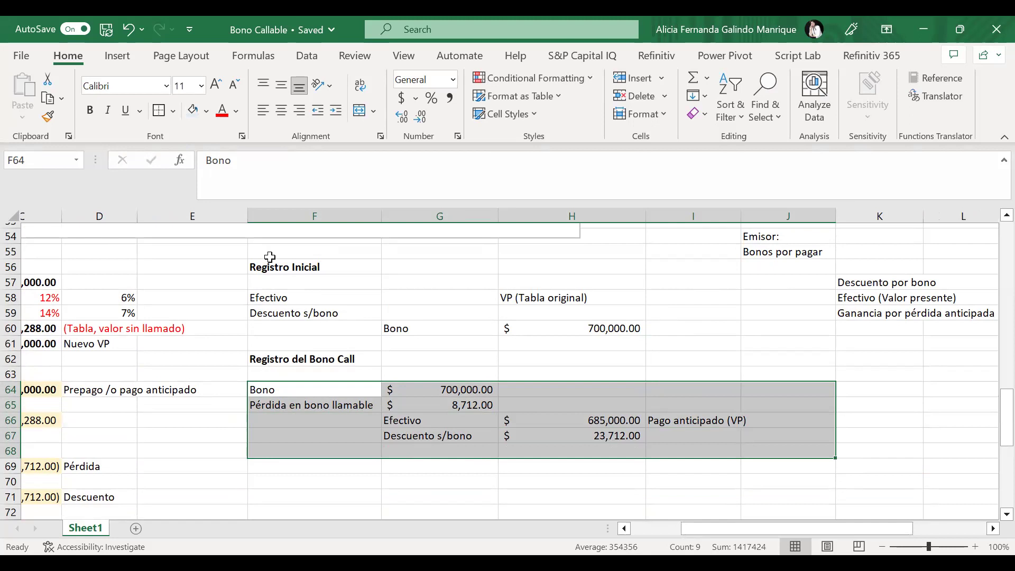
scroll(131, 322, left, 2)
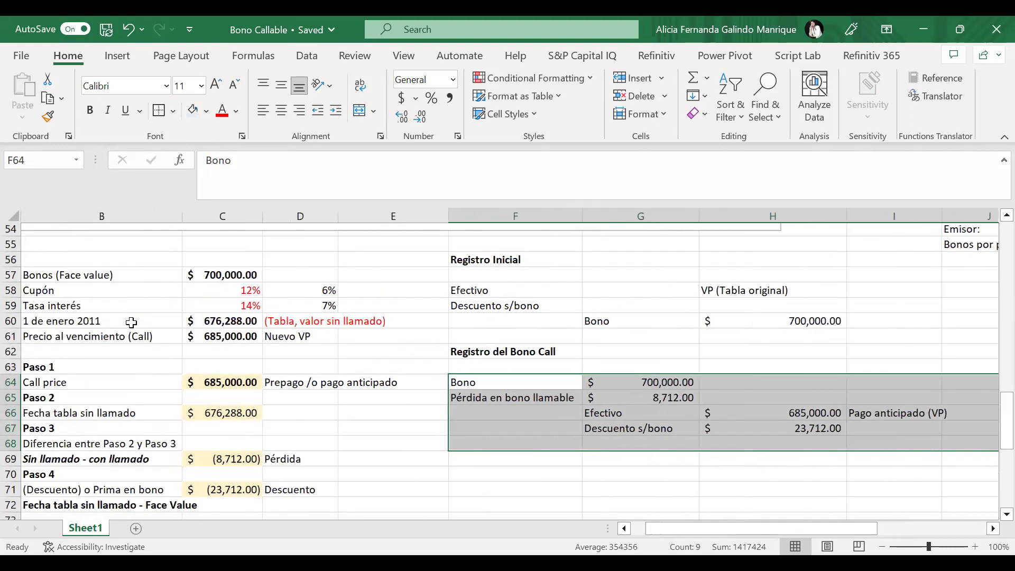
scroll(131, 323, left, 2)
key(ctrl+q)
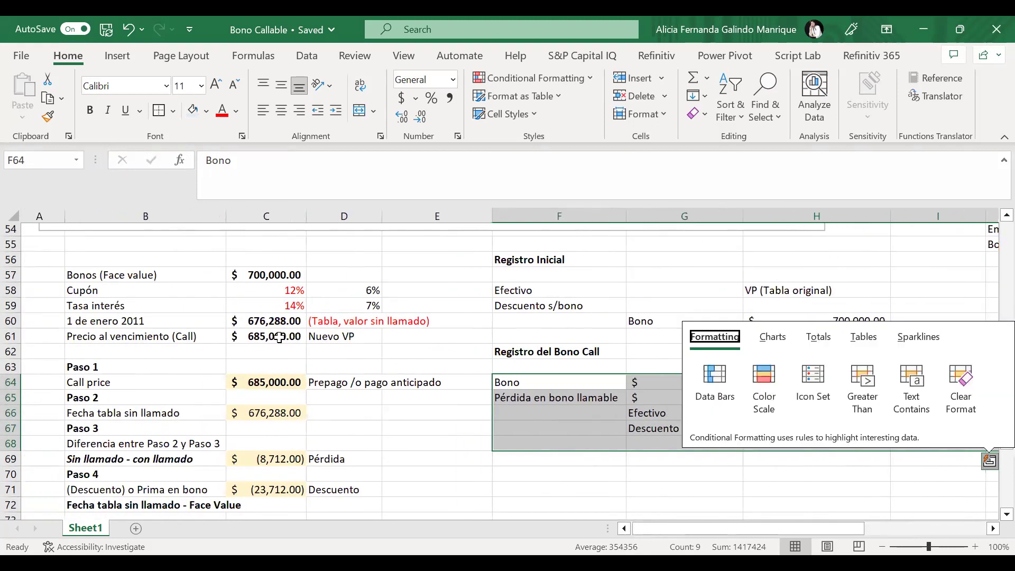
Step: Review the Masterwar call price in row 61 alongside its “Nuevo VP” label and the Registro del Bono Call entry
click(341, 341)
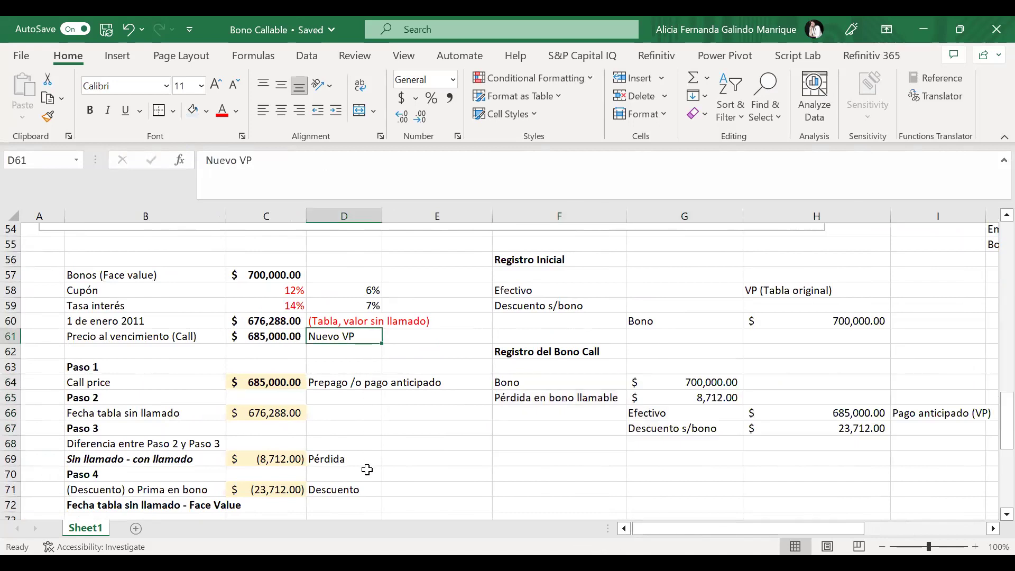
scroll(363, 464, up, 1)
click(115, 370)
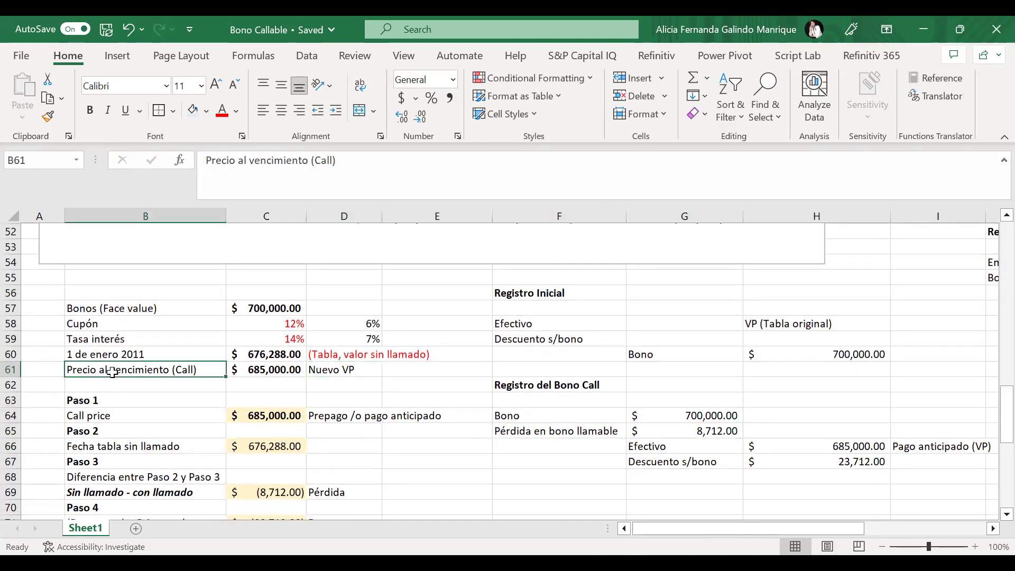
drag(171, 370, 250, 370)
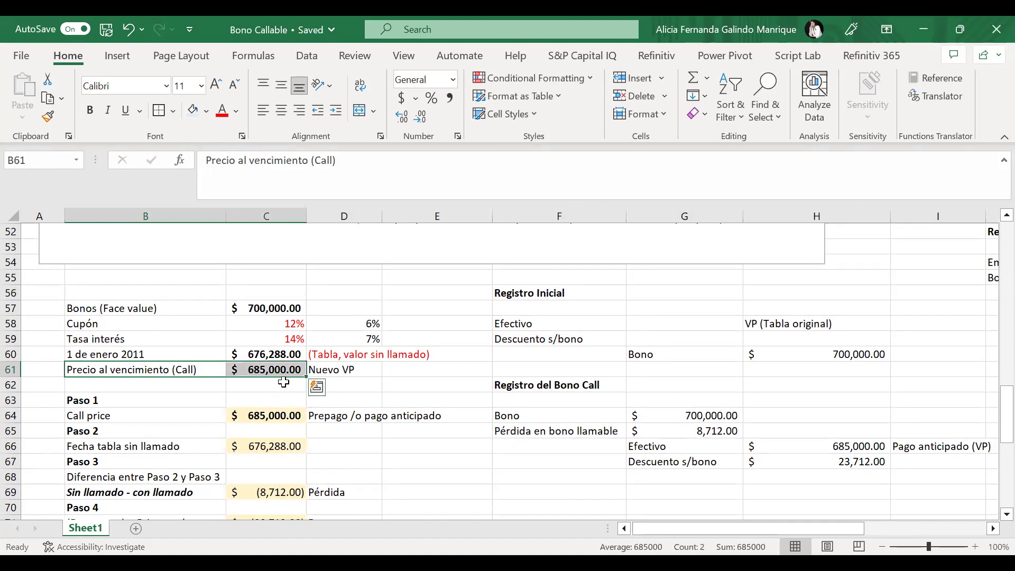
click(291, 372)
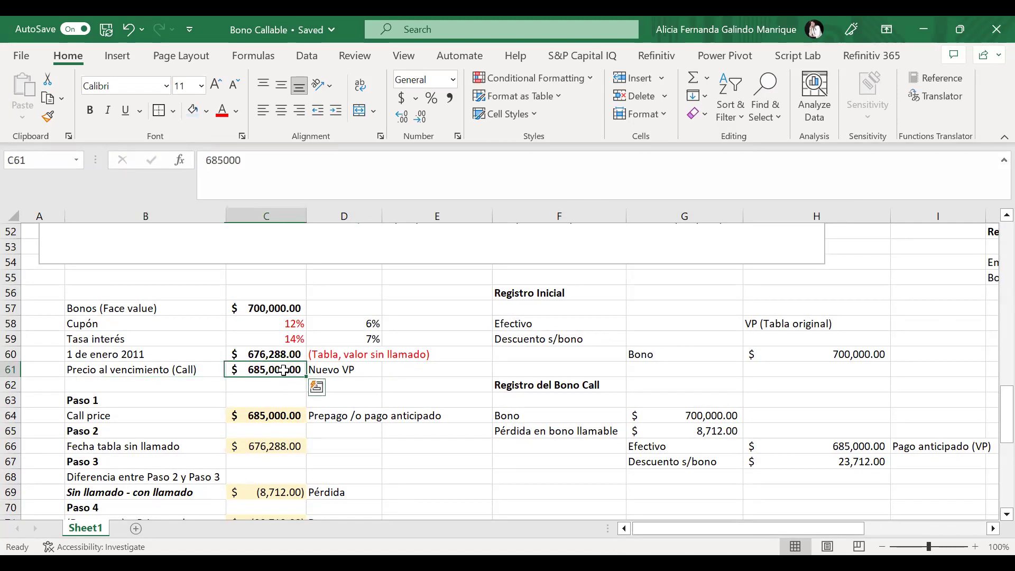
scroll(592, 391, down, 1)
scroll(592, 392, right, 1)
scroll(592, 391, right, 1)
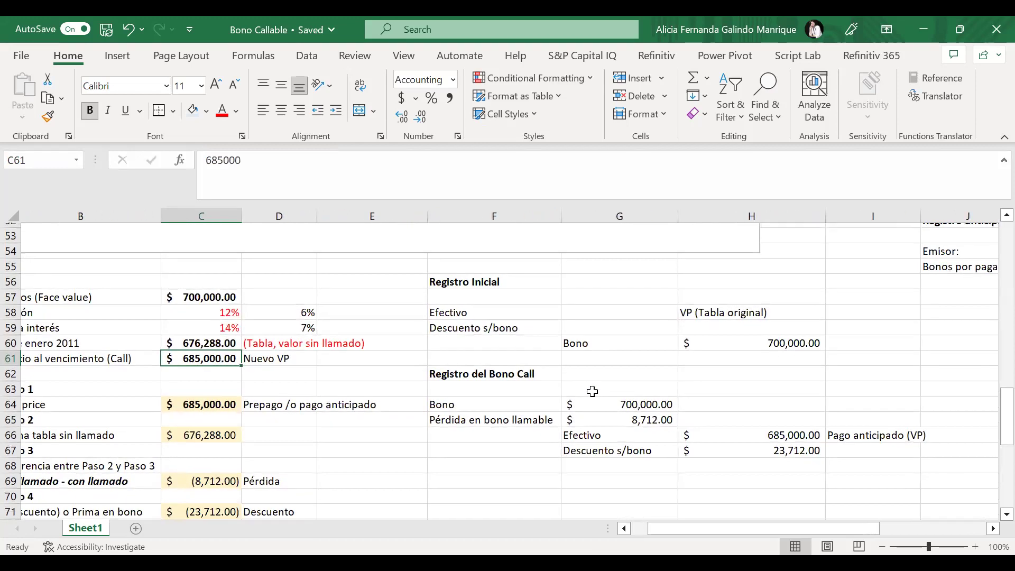
scroll(242, 397, down, 1)
scroll(242, 397, left, 1)
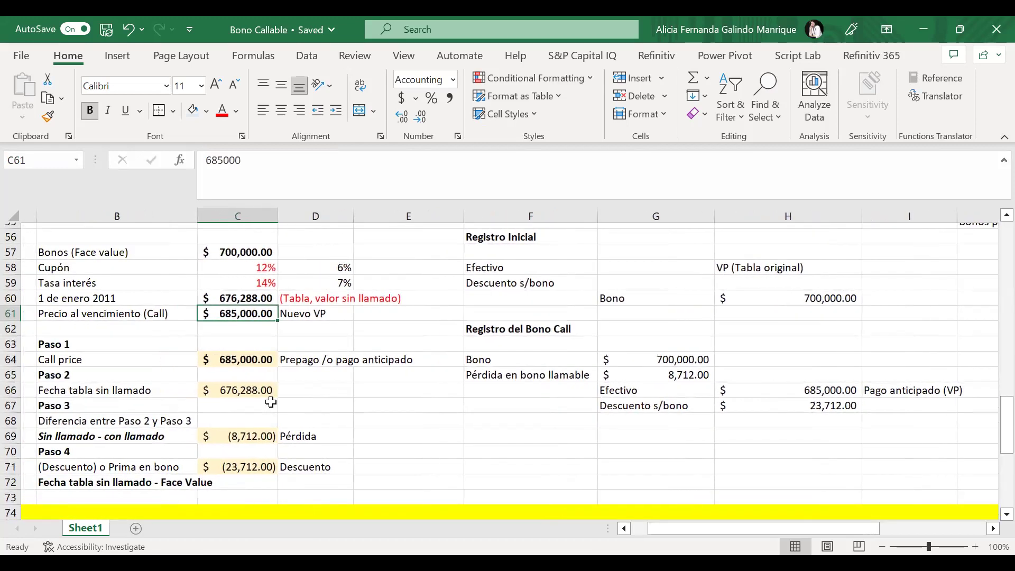
click(256, 313)
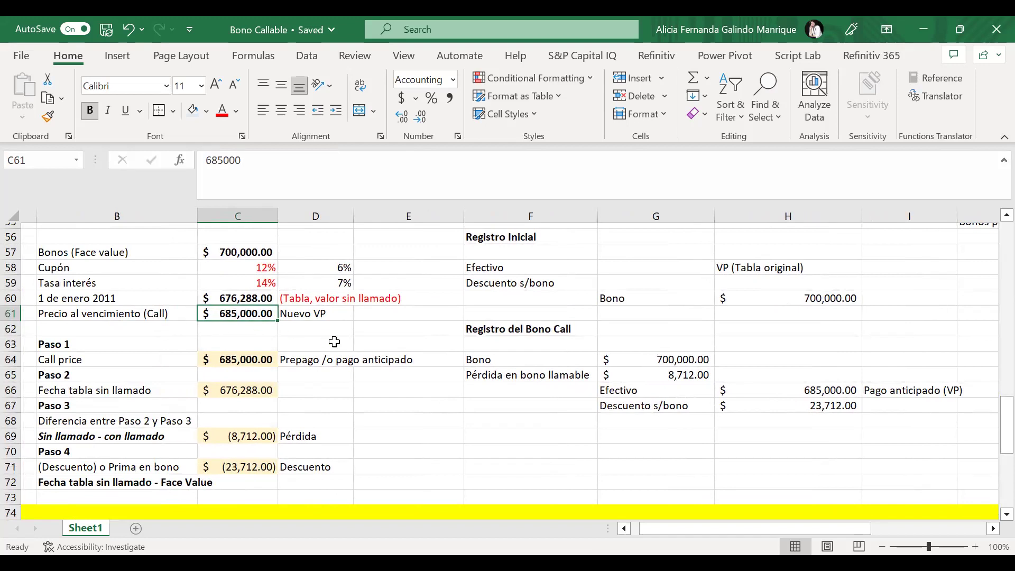
Step: Underline “El prospecto de inversion especifica un precio al vencimiento (call price) de” in the Masterwar problem statement
scroll(335, 341, up, 3)
scroll(334, 342, left, 1)
scroll(334, 341, right, 1)
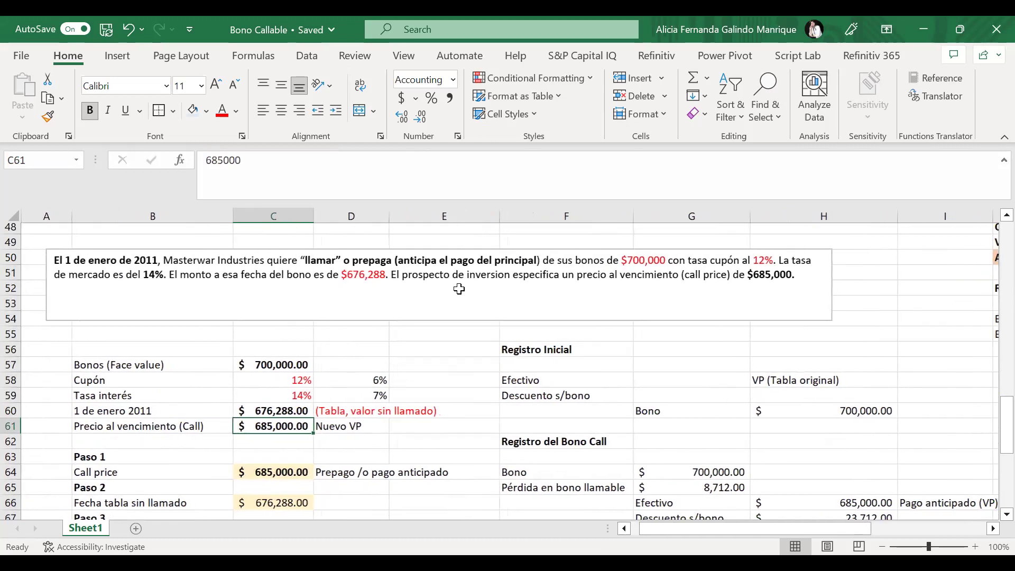
drag(392, 274, 745, 284)
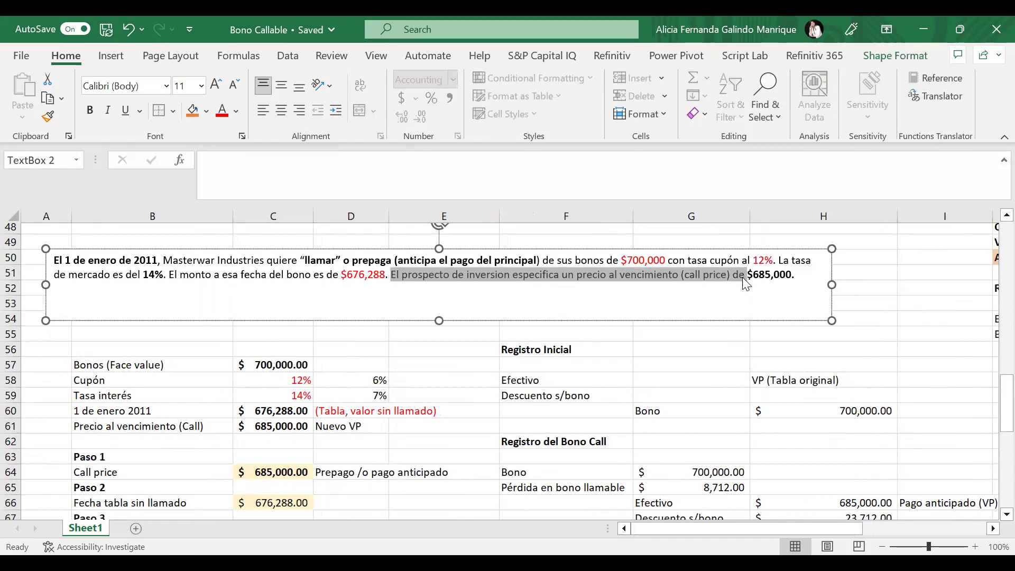
key(ctrl+u)
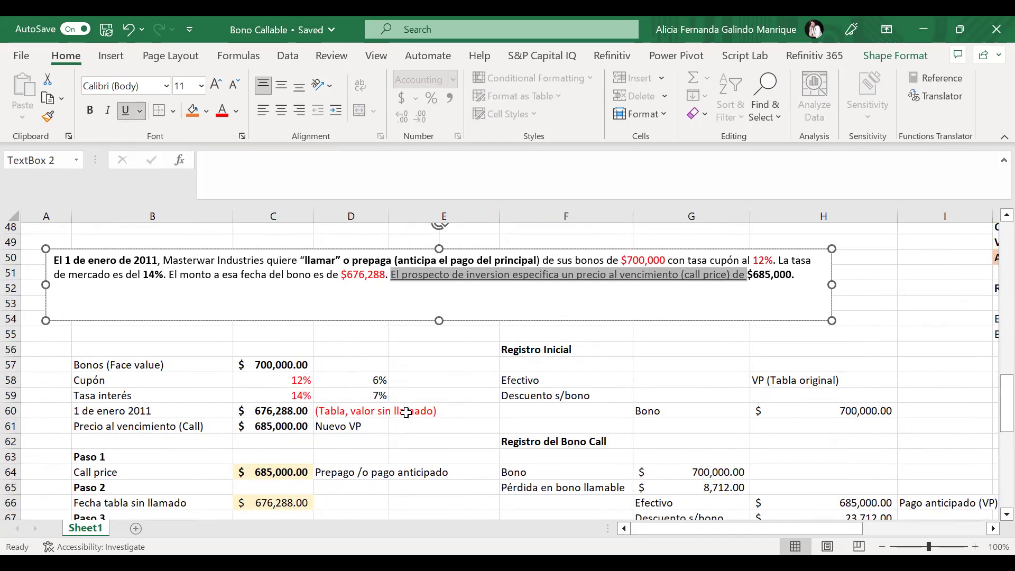
scroll(406, 413, down, 3)
scroll(406, 413, up, 3)
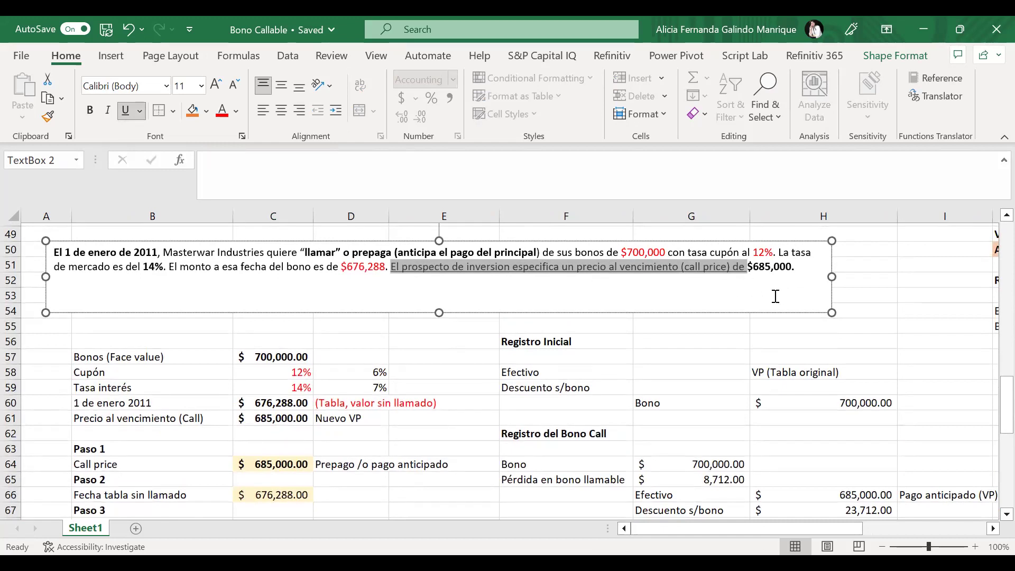
Step: Compare the Masterwar call price in C61 with the PV formula behind Precio al vencimiento Call in C80
scroll(301, 426, down, 1)
click(281, 390)
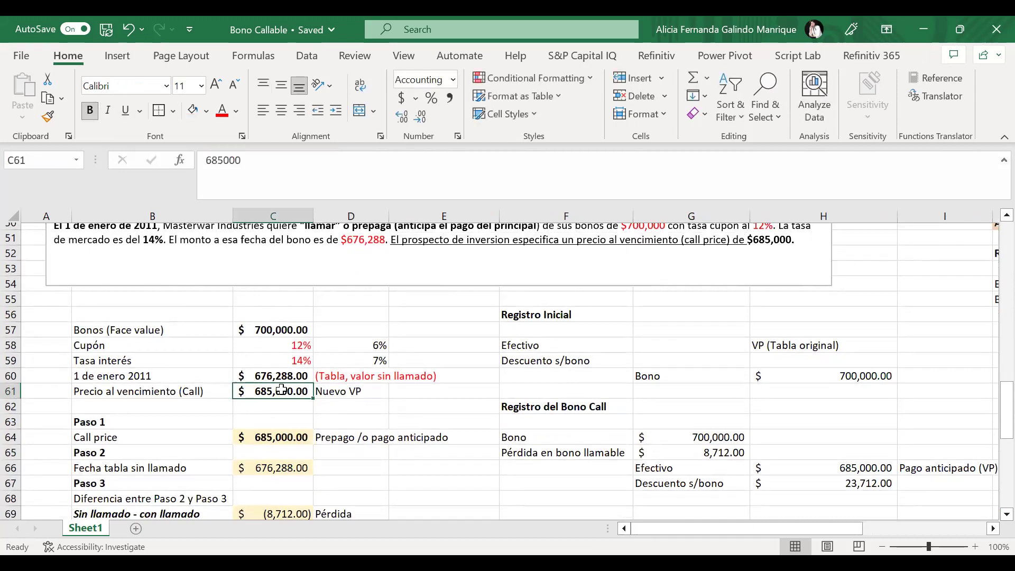
scroll(282, 390, down, 7)
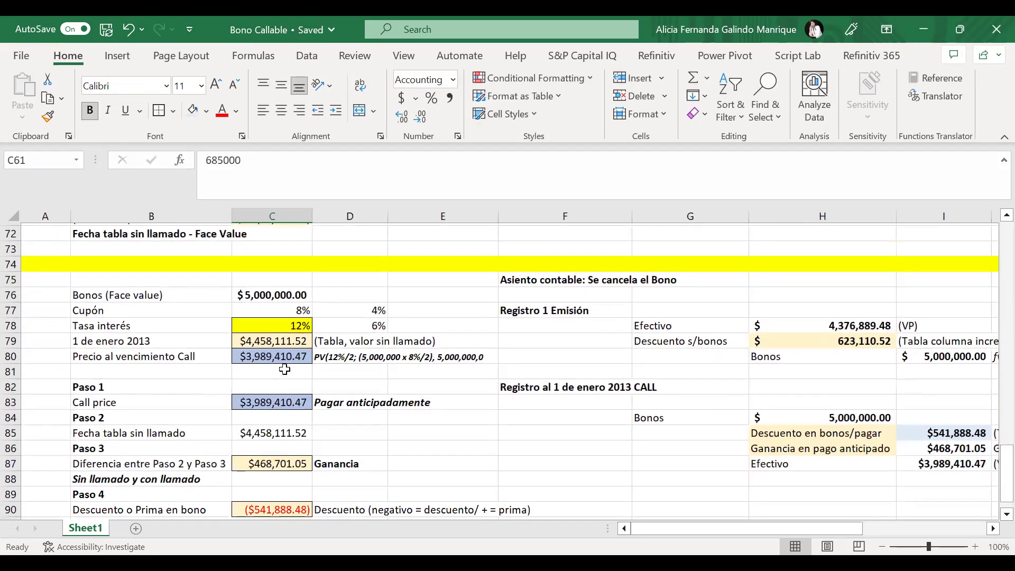
click(280, 354)
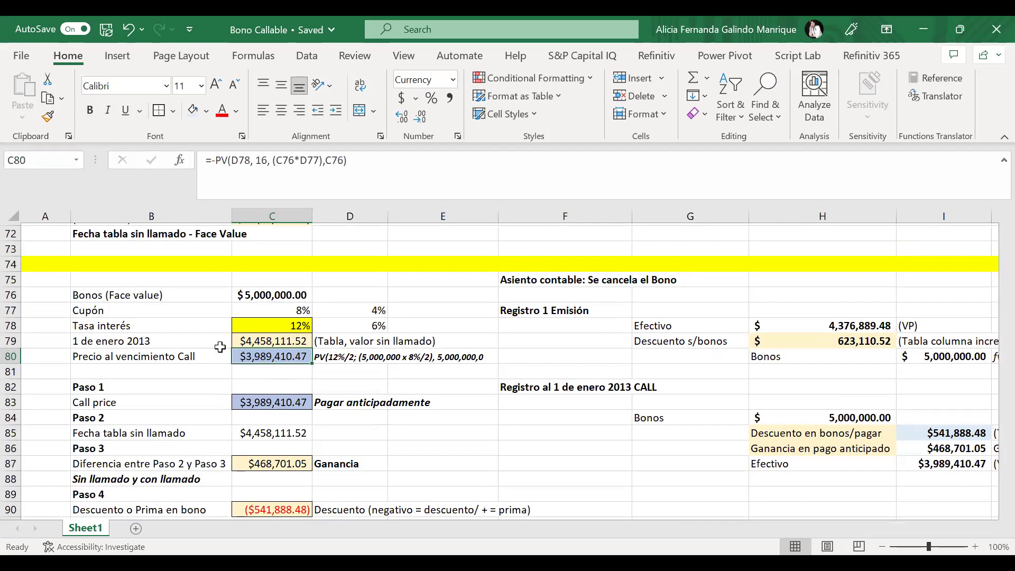
click(157, 341)
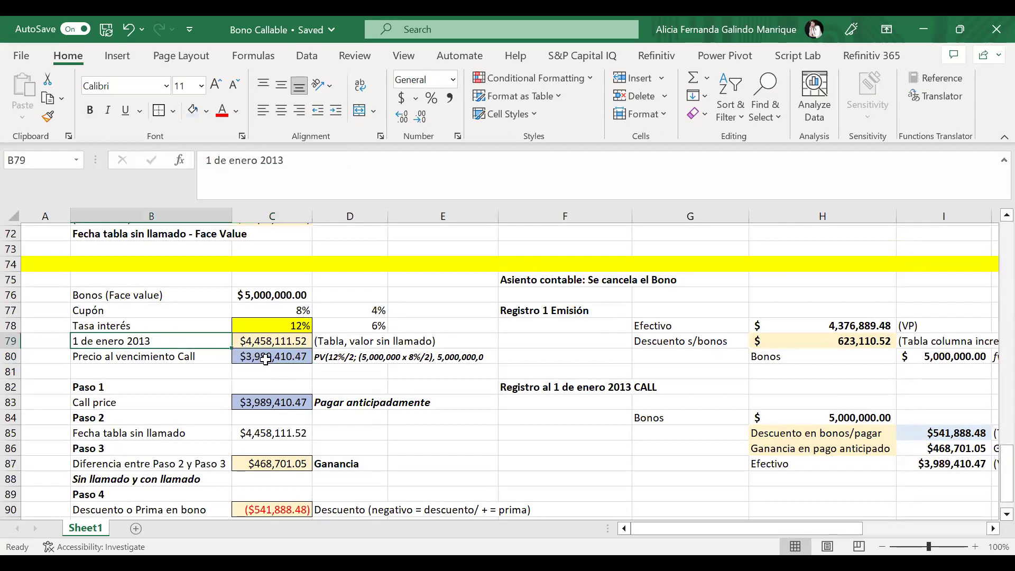
click(266, 358)
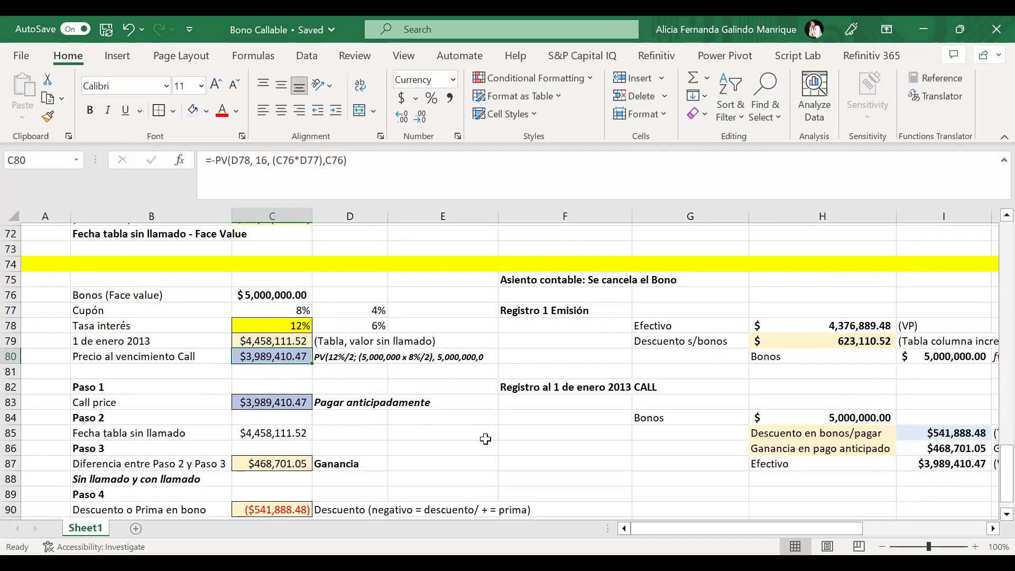
Step: Check the PV note in D80 against the present value formula in C80
click(331, 358)
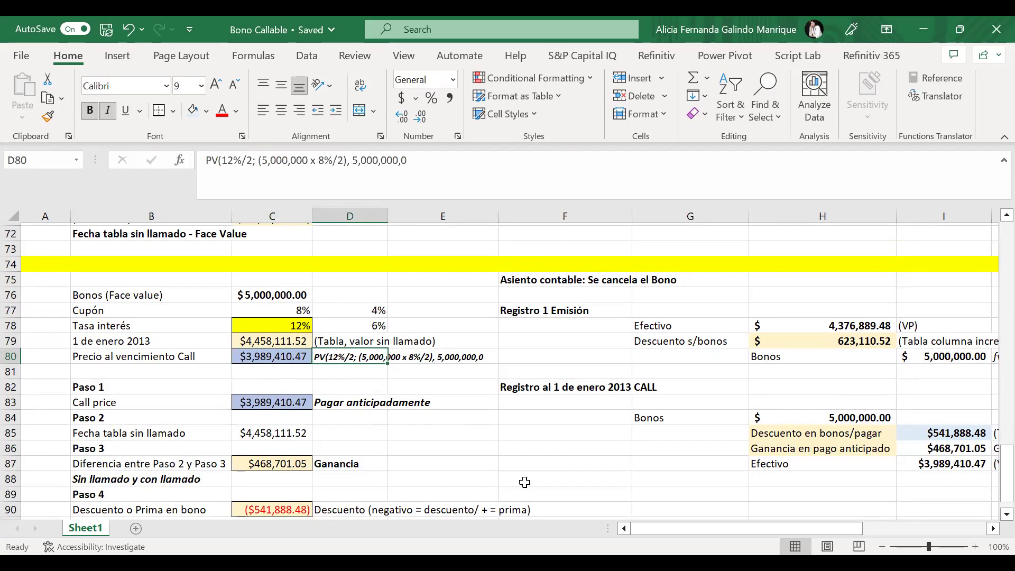
drag(525, 483, 350, 371)
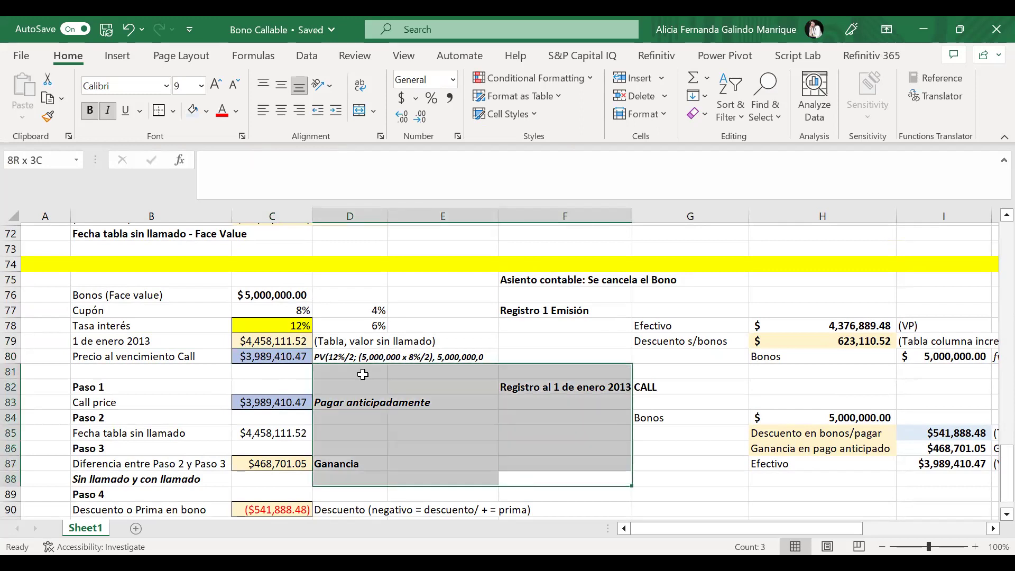
click(350, 371)
click(291, 355)
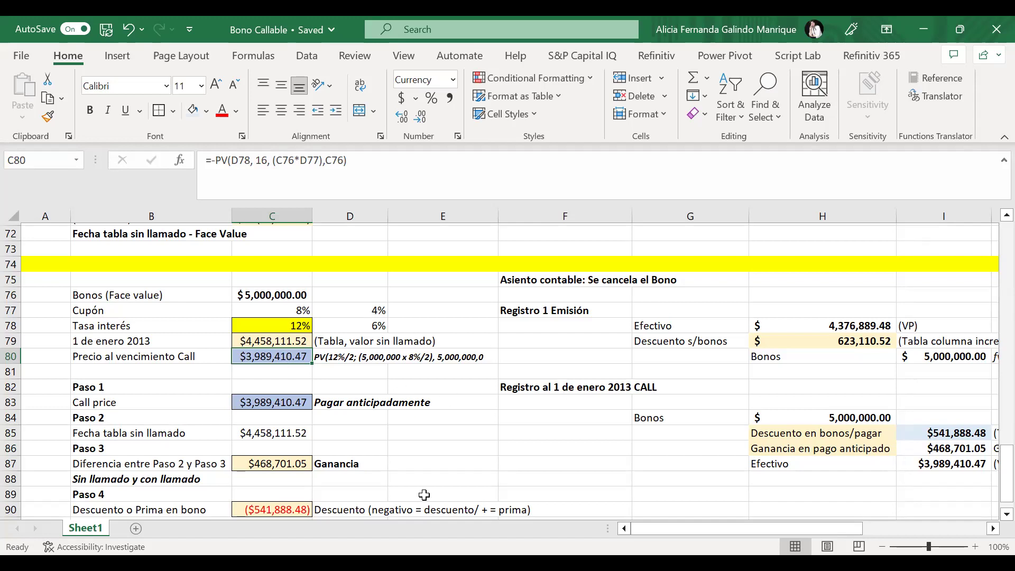
scroll(424, 495, down, 1)
scroll(425, 495, up, 1)
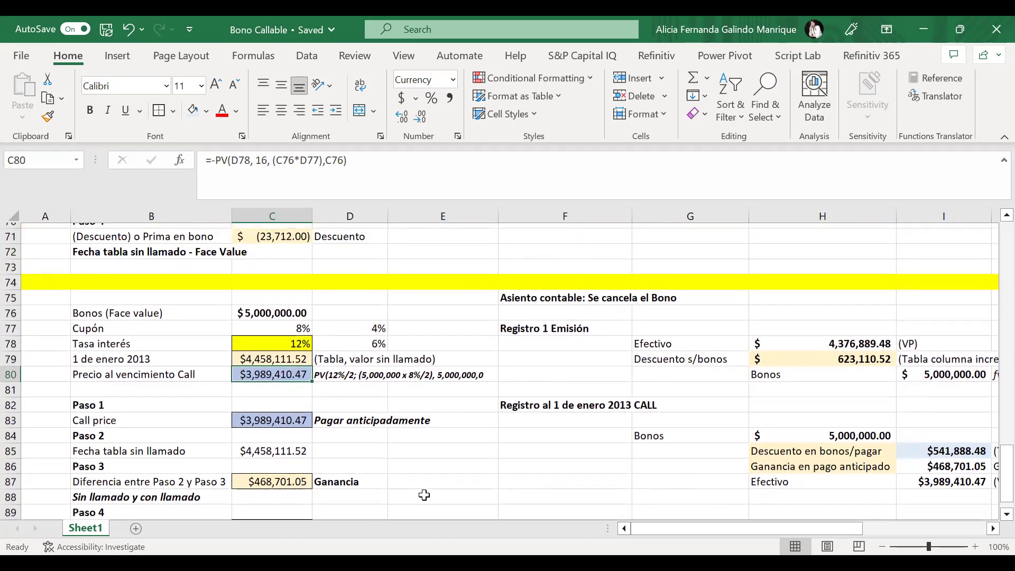
scroll(425, 495, down, 1)
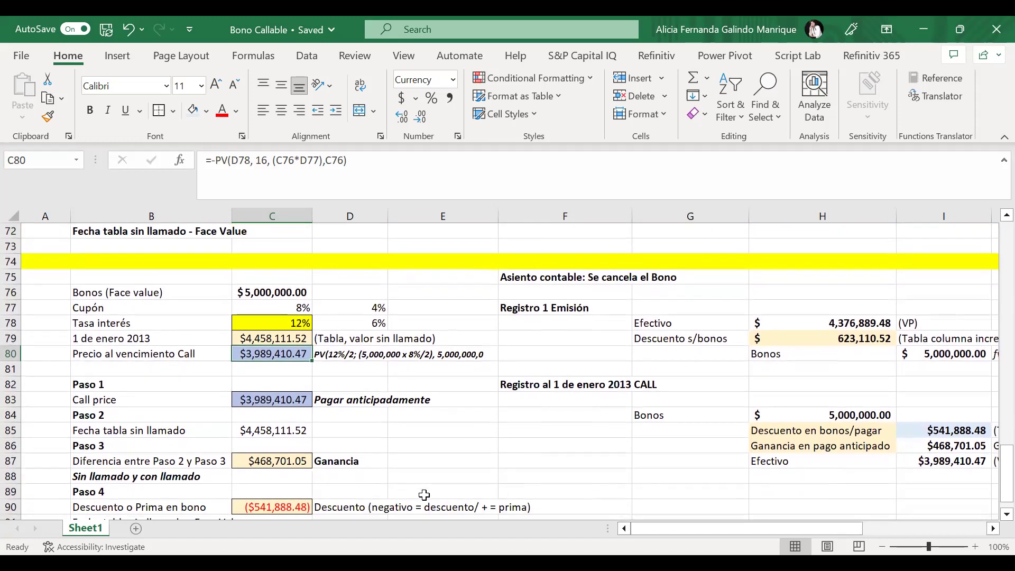
click(324, 355)
click(338, 365)
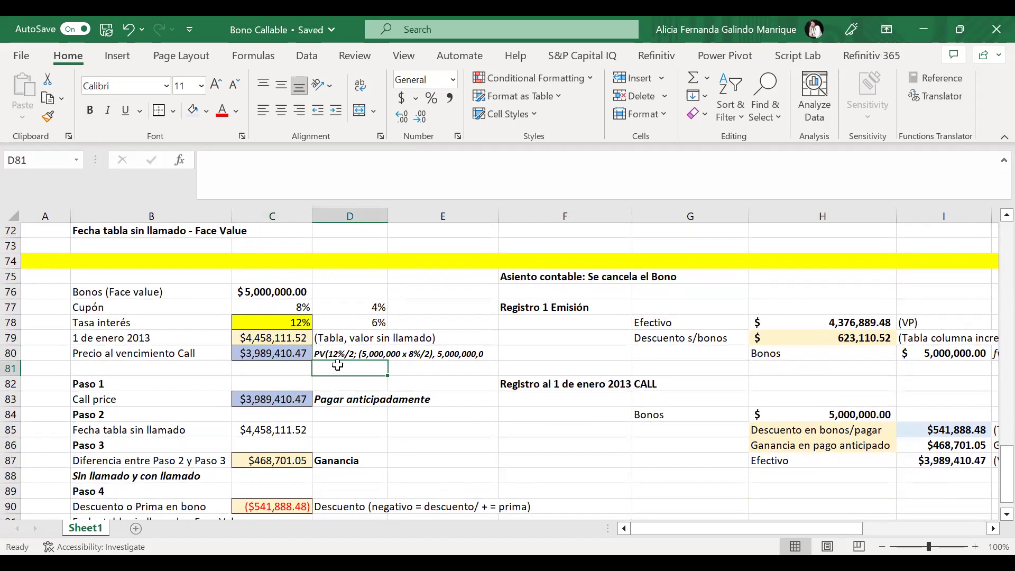
Step: Examine the semester 4 row of the amortization table, including its date, coupon payment and “1/ enero /2013 Respuesta 3” note
scroll(338, 365, up, 15)
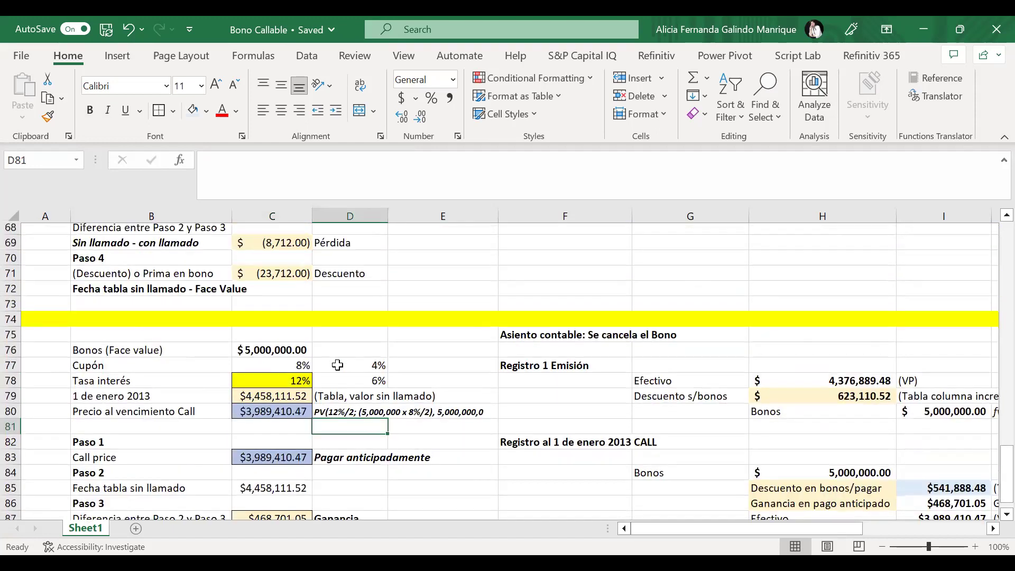
scroll(338, 365, down, 1)
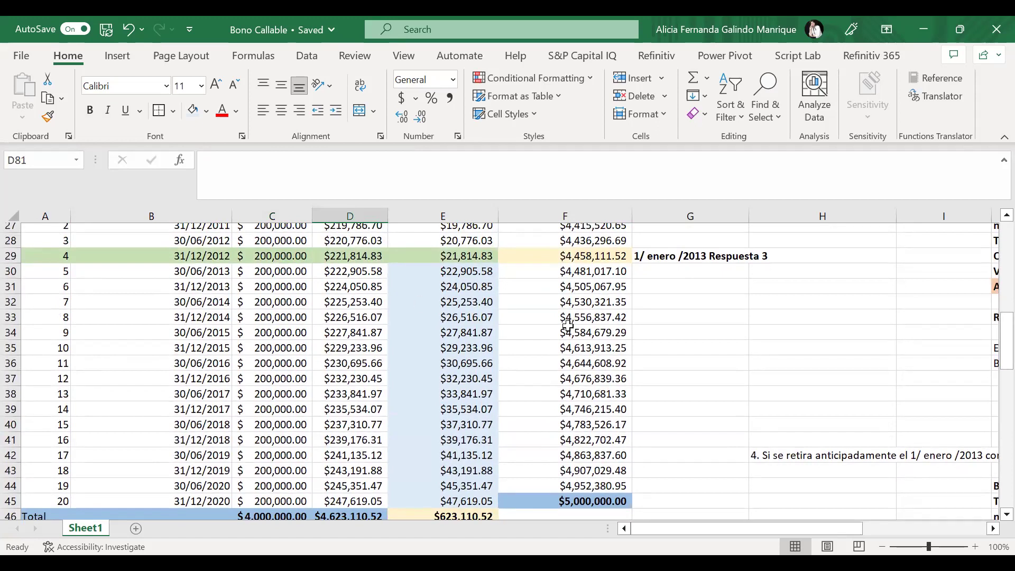
click(175, 255)
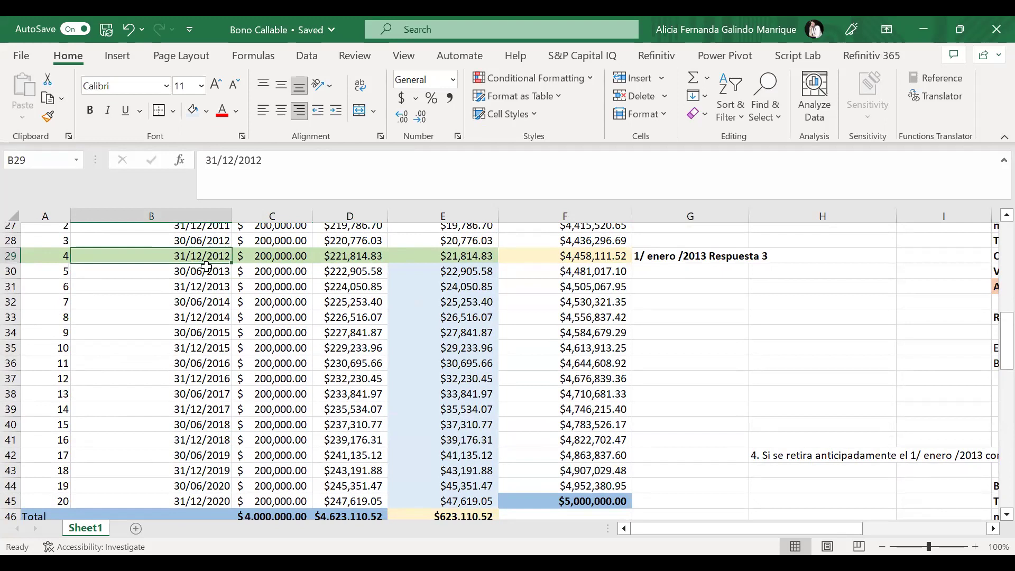
click(292, 253)
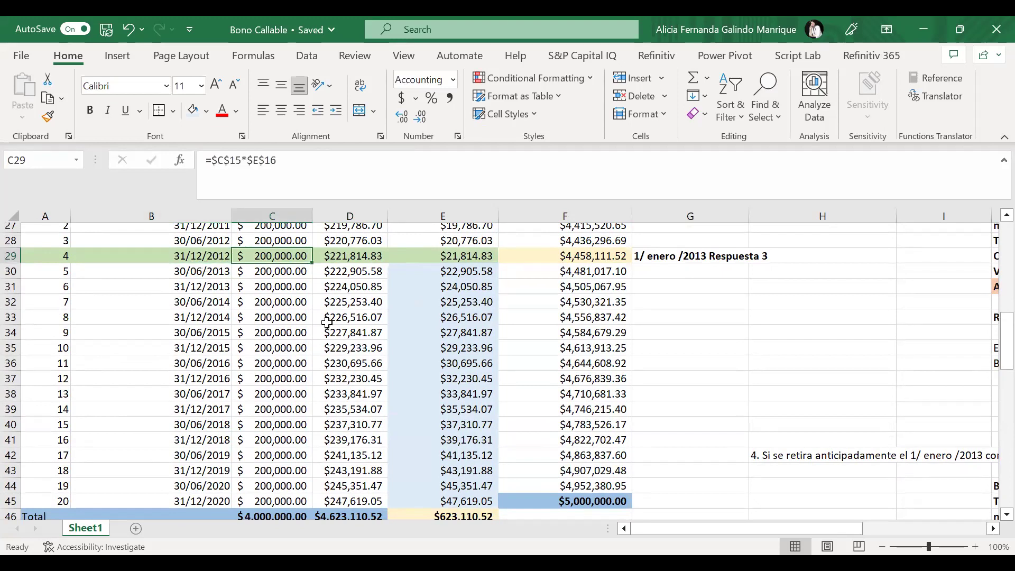
scroll(327, 323, up, 1)
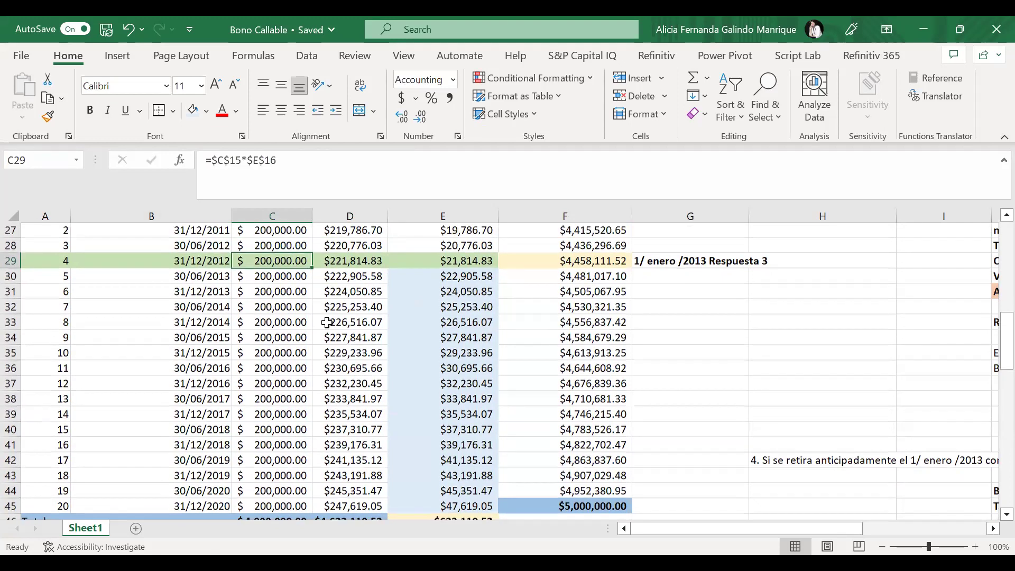
click(654, 264)
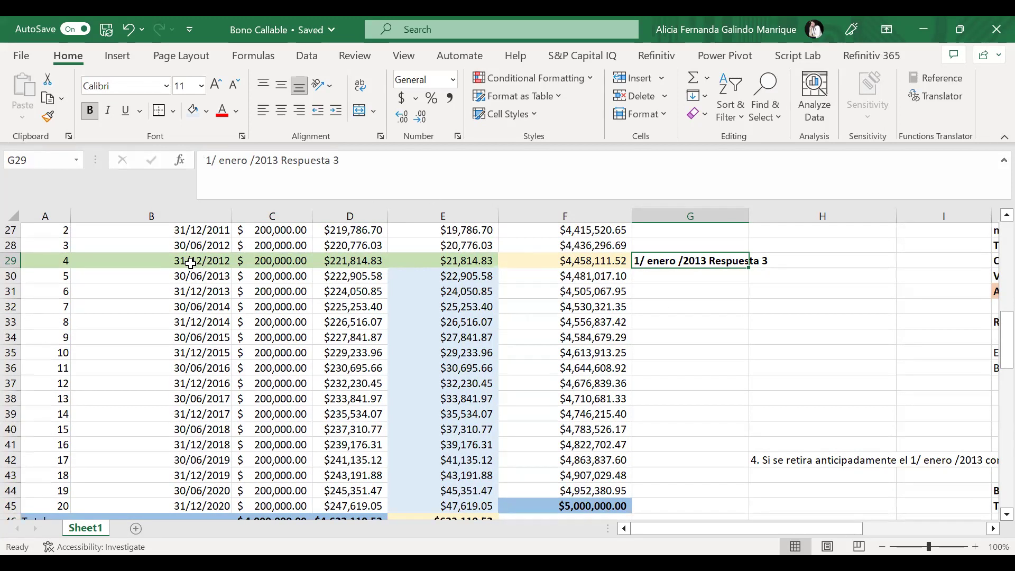
click(277, 263)
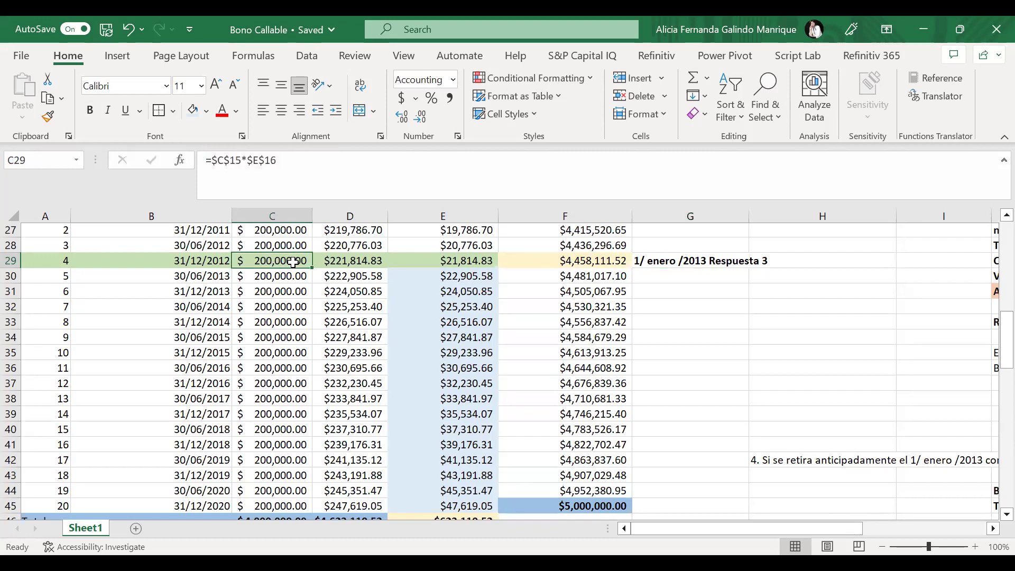
Step: Select the coupon payments for semesters 5 to 20 in C30:C45 and return to the Masterwar calculations
click(291, 276)
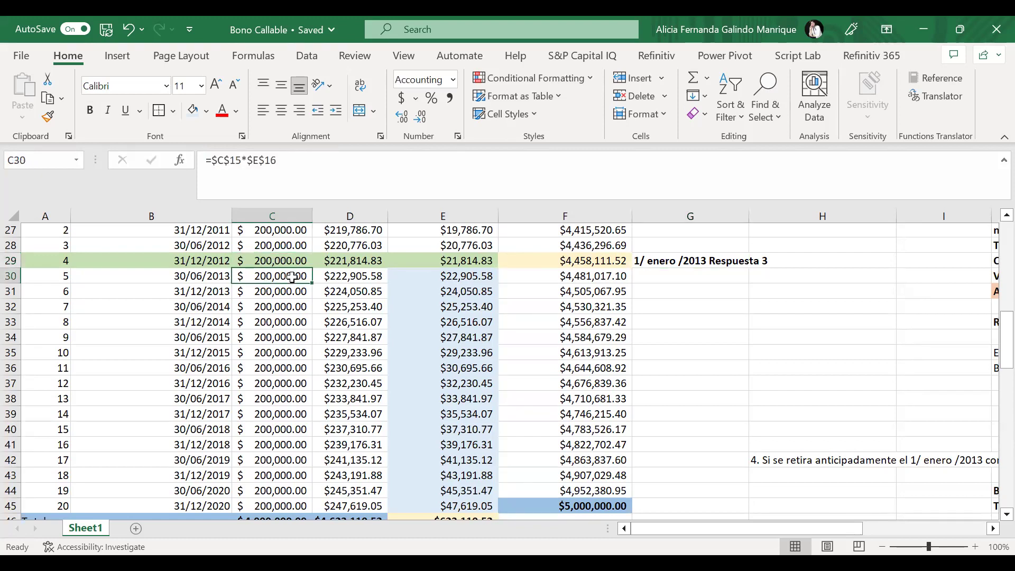
drag(293, 276, 300, 506)
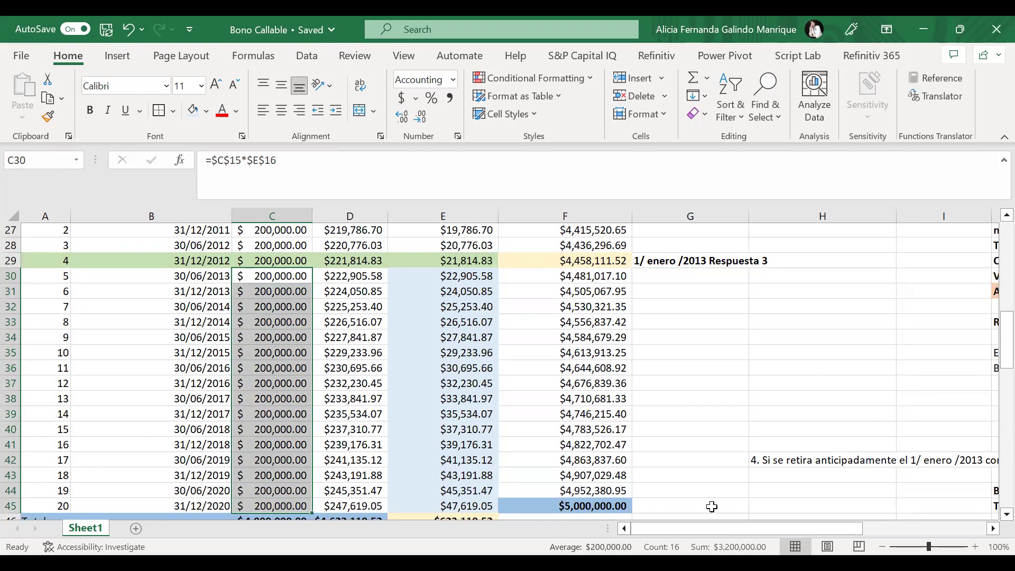
scroll(703, 440, down, 2)
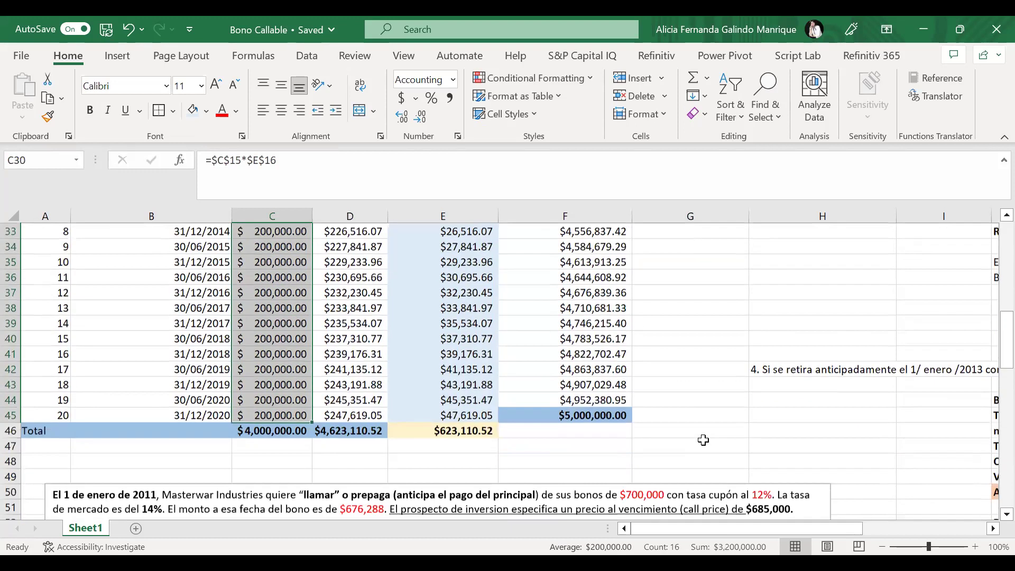
scroll(703, 440, down, 1)
scroll(705, 440, up, 3)
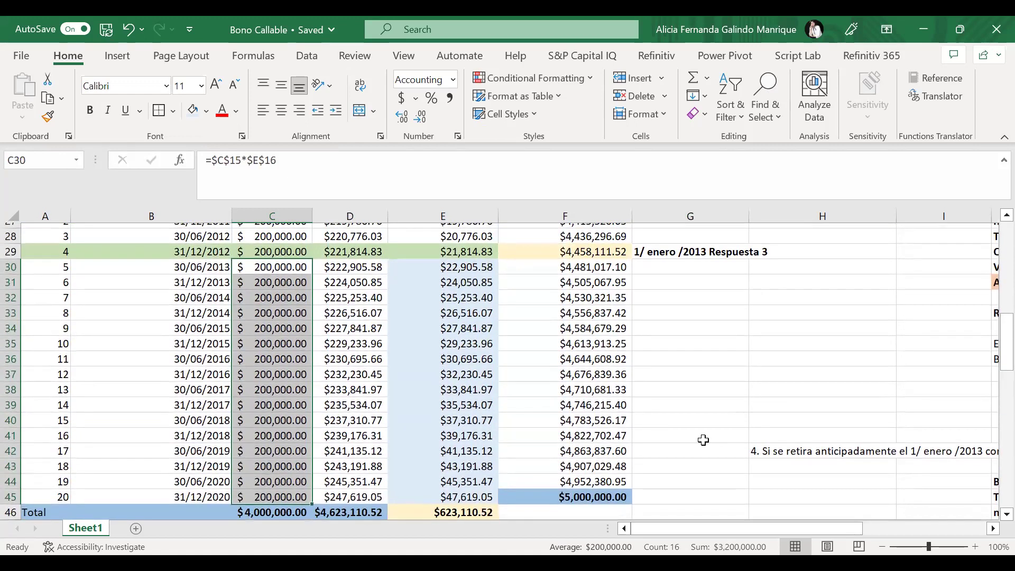
scroll(259, 323, down, 8)
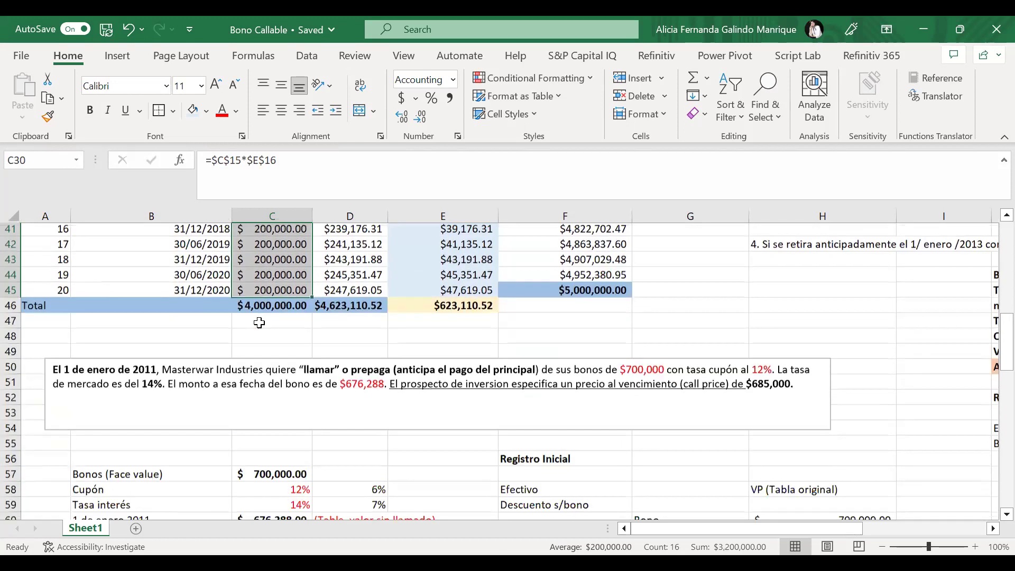
scroll(259, 322, up, 1)
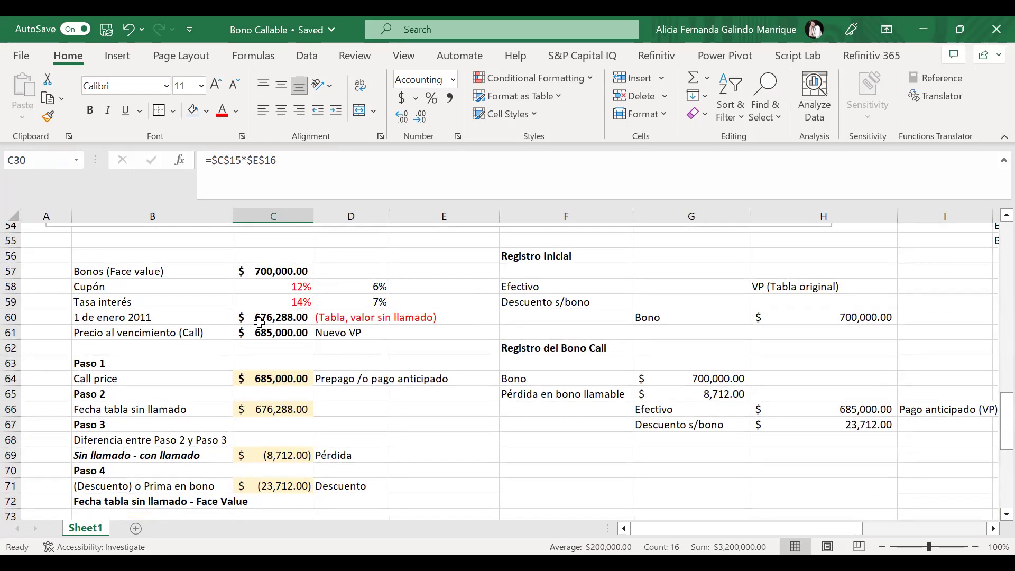
Step: Highlight question 4 of the Robinson problem statement, from “Asume que Robinson” to “retiro anticipado del bono.”
scroll(259, 322, up, 10)
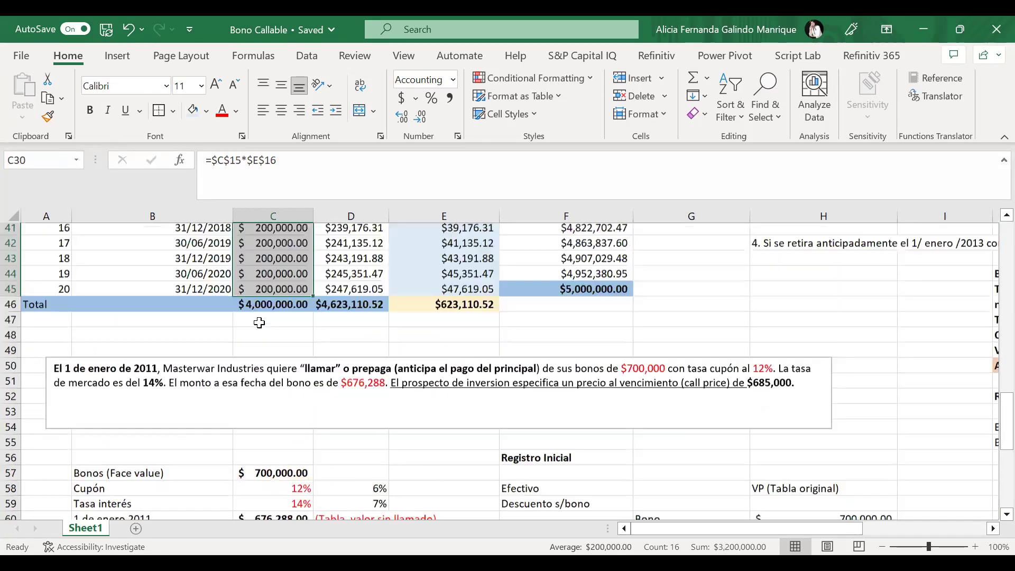
scroll(259, 323, up, 3)
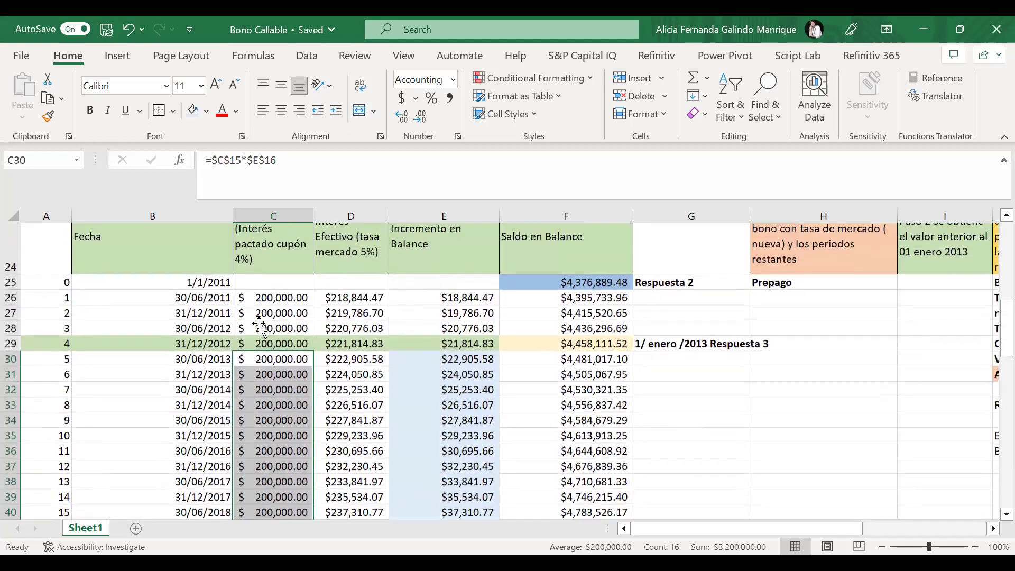
scroll(259, 323, up, 5)
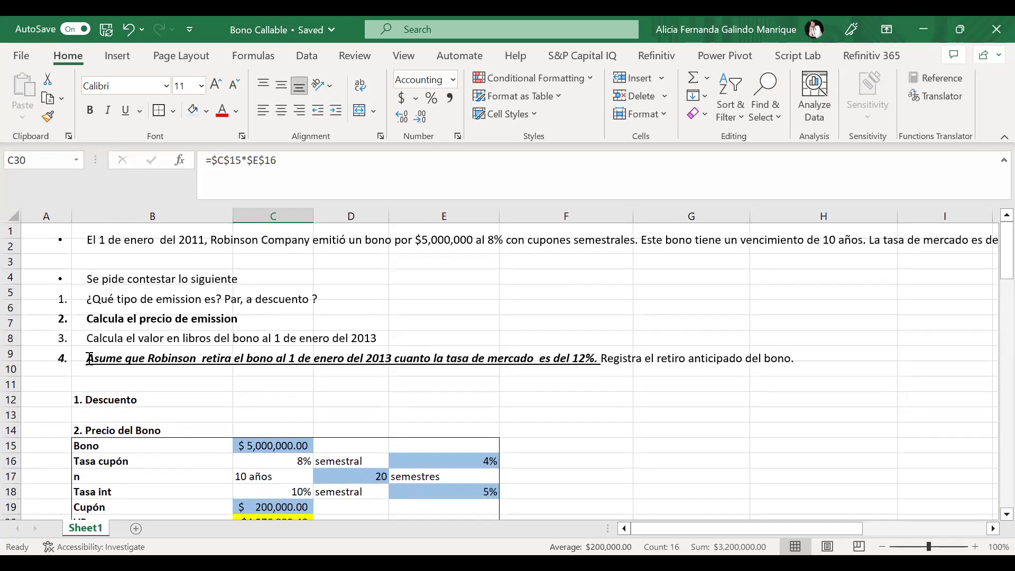
click(90, 341)
drag(86, 358, 799, 360)
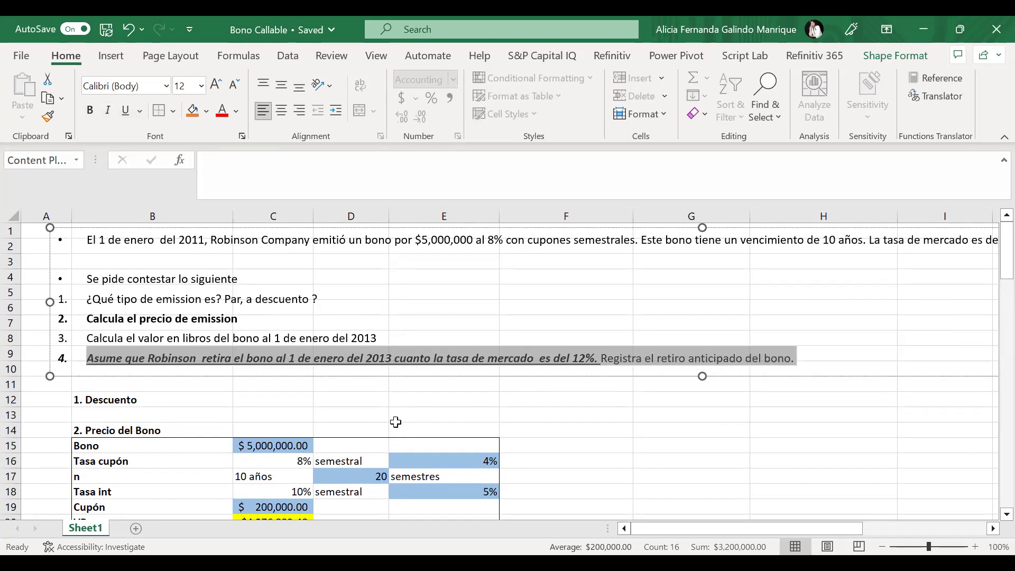
Step: Inspect the arguments of the PV formula for Precio al vencimiento Call in C80, leaving it as it is
scroll(396, 422, down, 16)
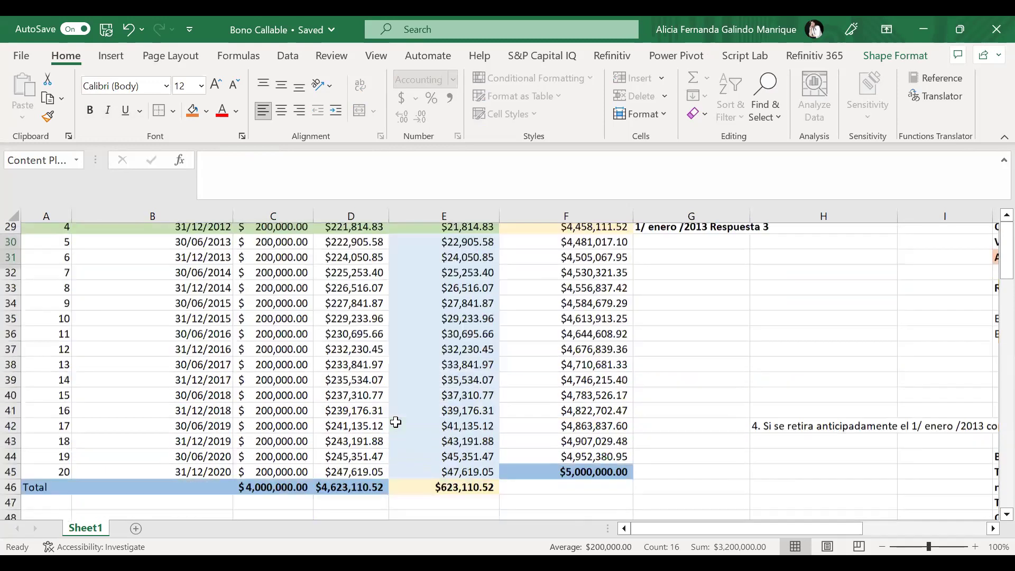
scroll(395, 422, down, 8)
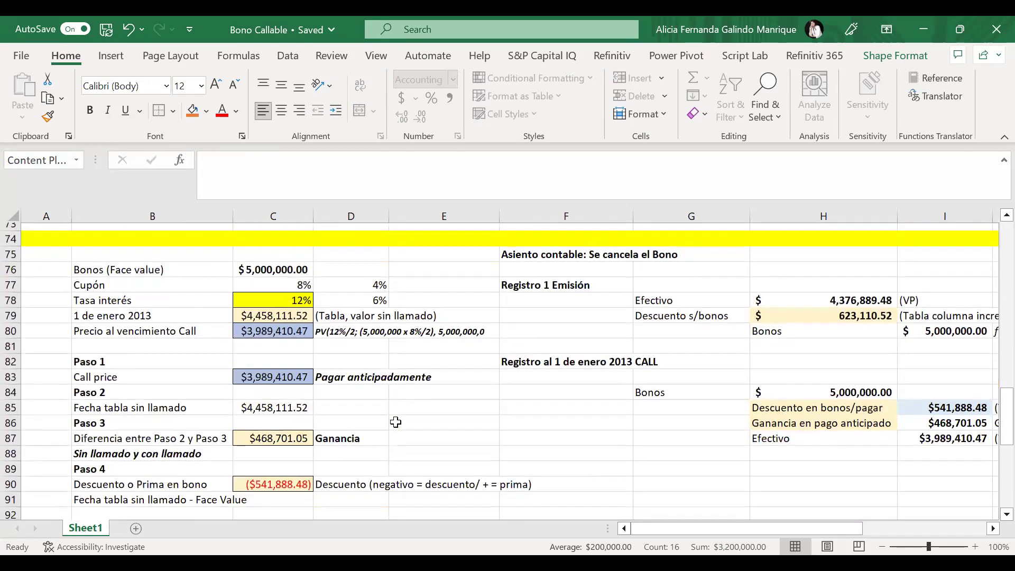
click(310, 335)
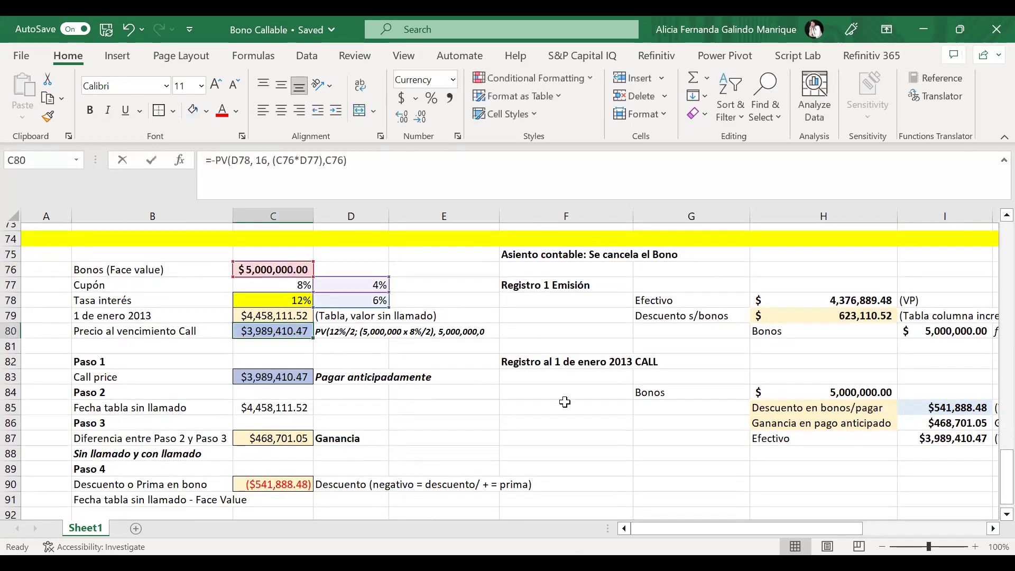
key(F2)
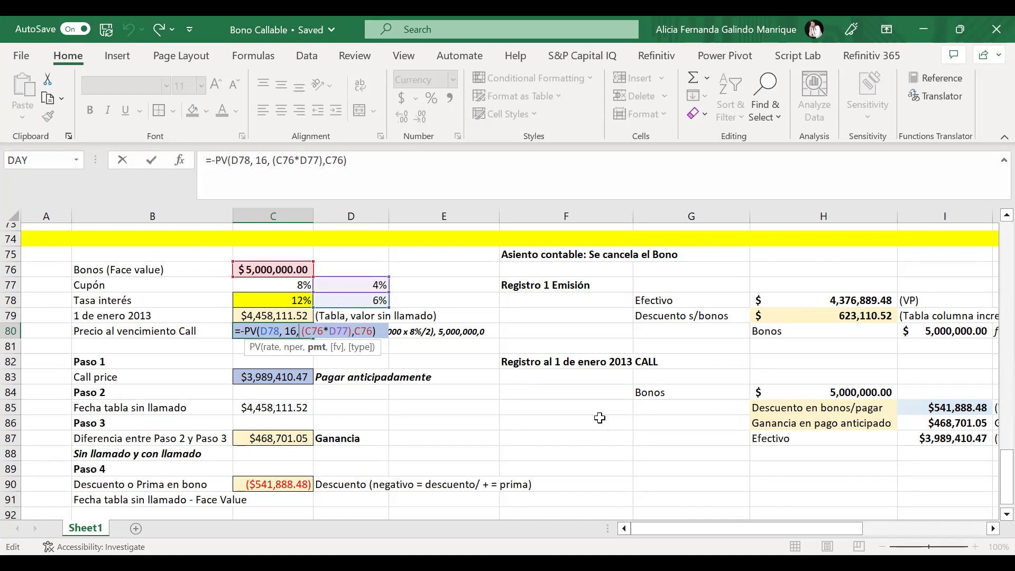
key(Return)
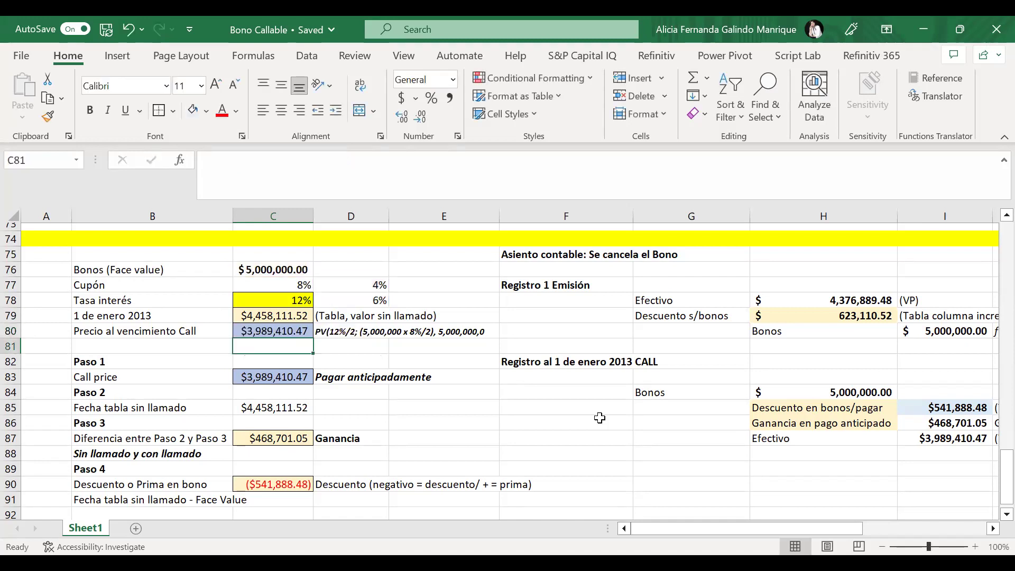
Step: Highlight the retirement date “al 1 de enero del 2013” in question 4 of the Robinson problem statement
scroll(422, 342, up, 14)
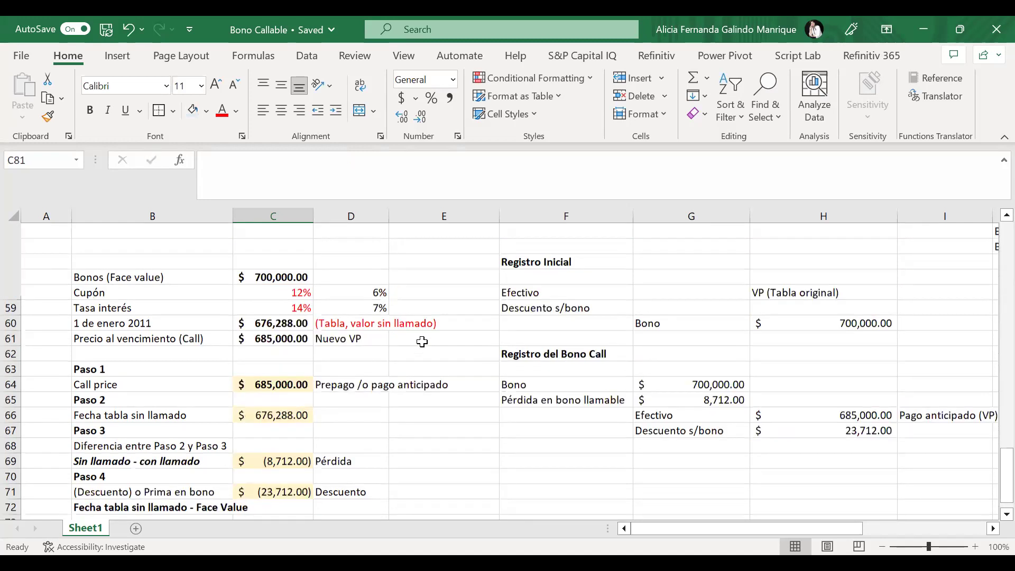
scroll(422, 342, up, 2)
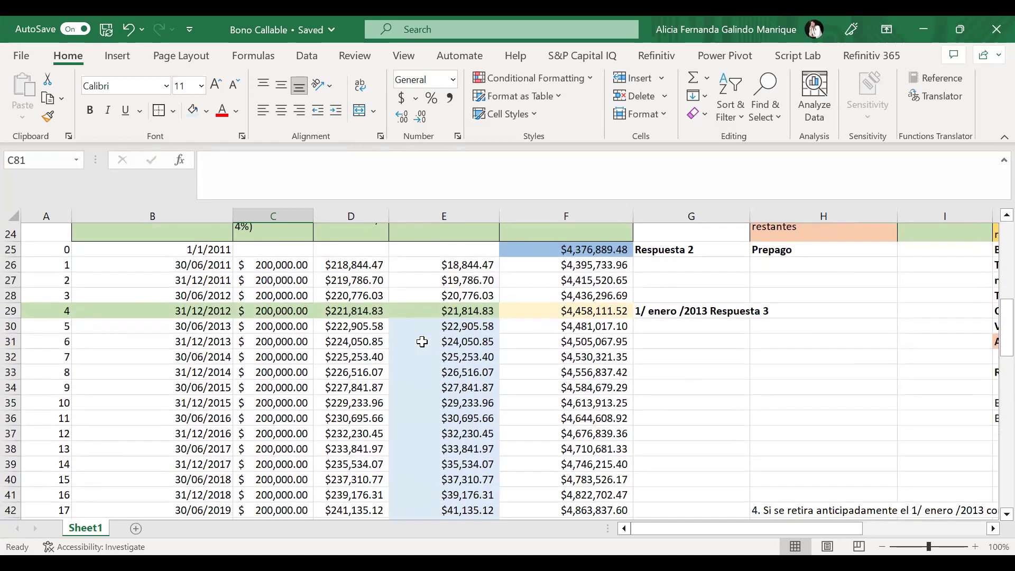
scroll(422, 342, up, 3)
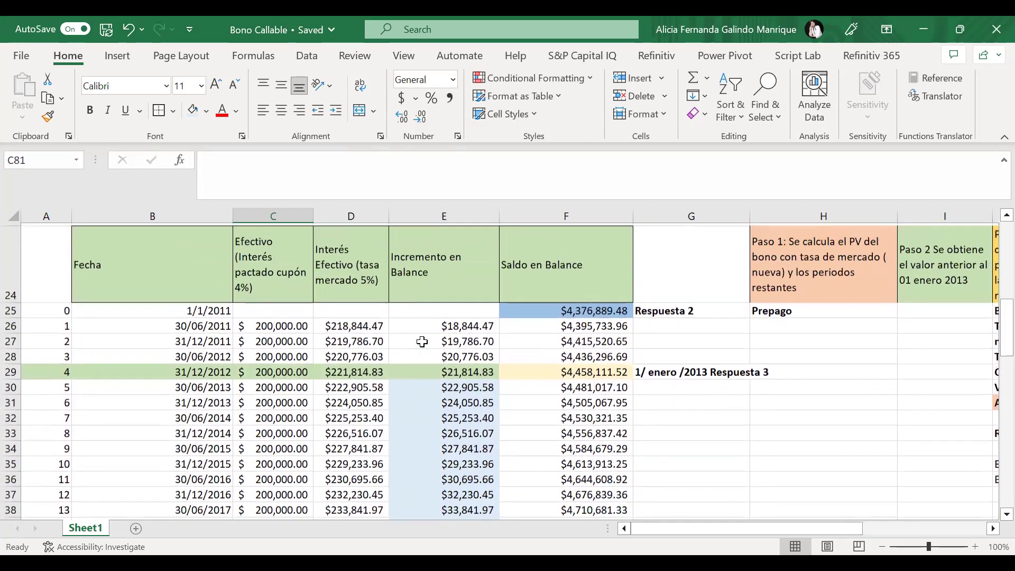
scroll(422, 342, up, 4)
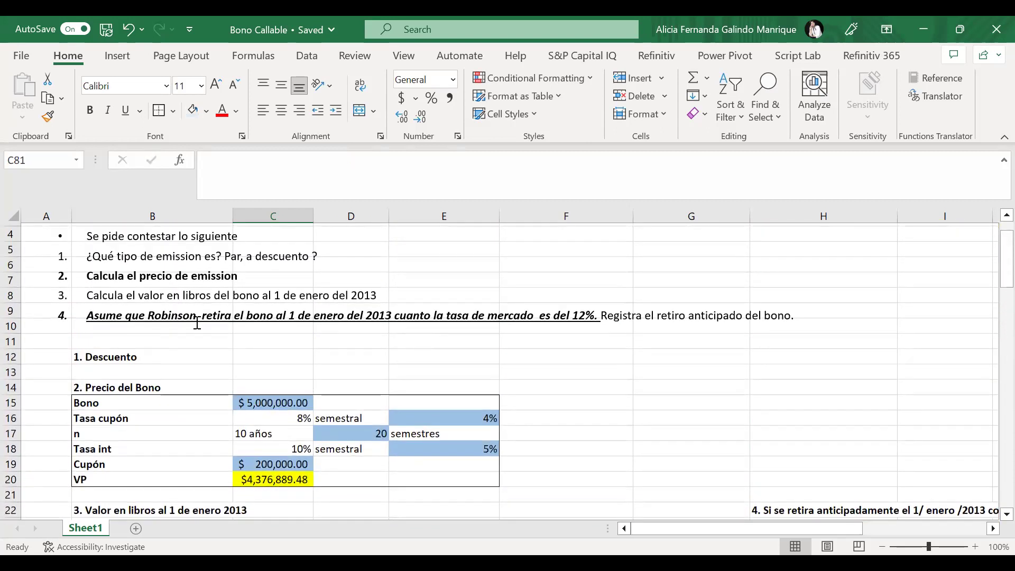
drag(276, 315, 391, 315)
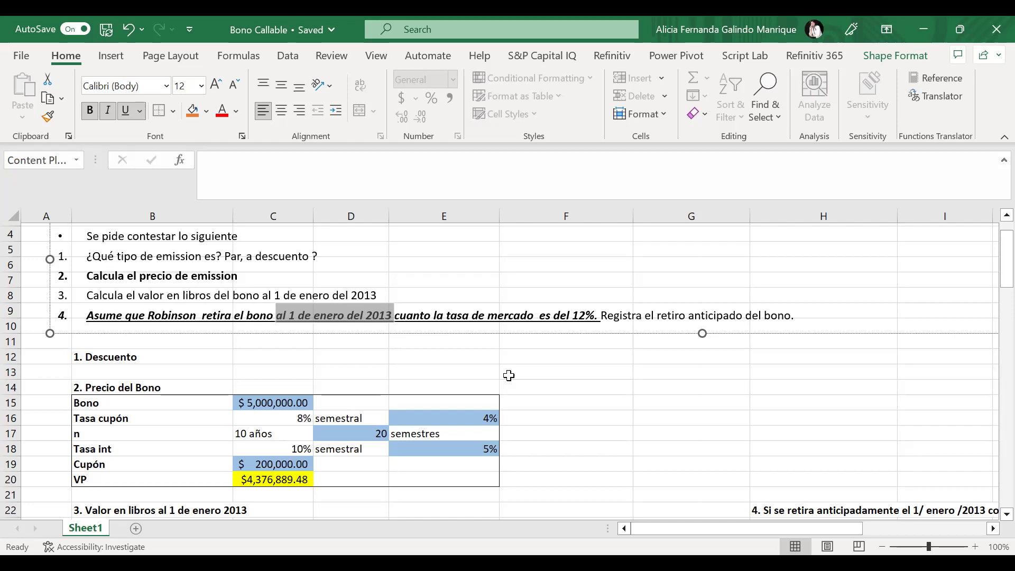
Step: Trace the amortization table's dates from 1/1/2011 and follow the coupon payments down to semester 4 in C29
scroll(509, 376, down, 6)
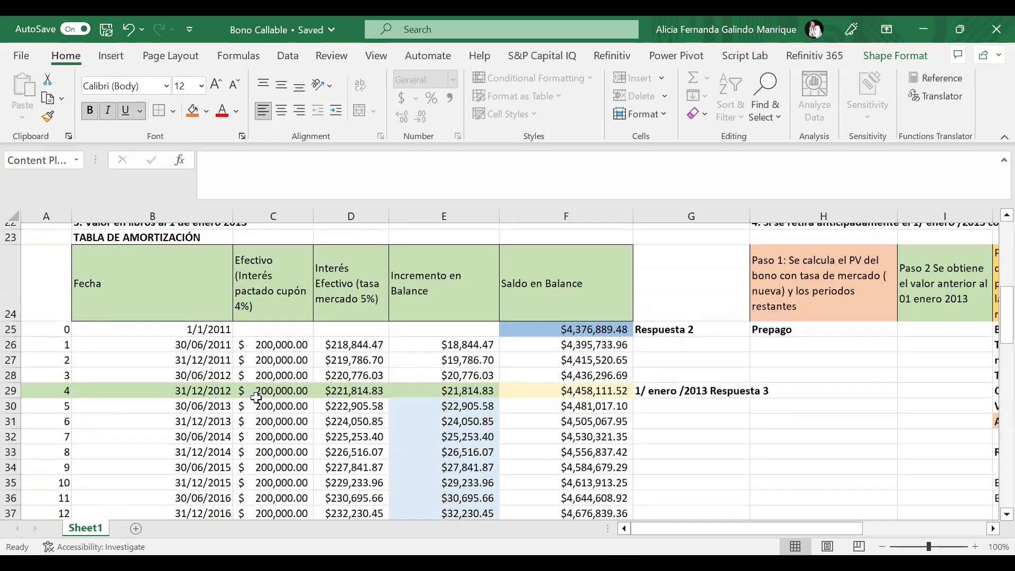
scroll(249, 395, down, 1)
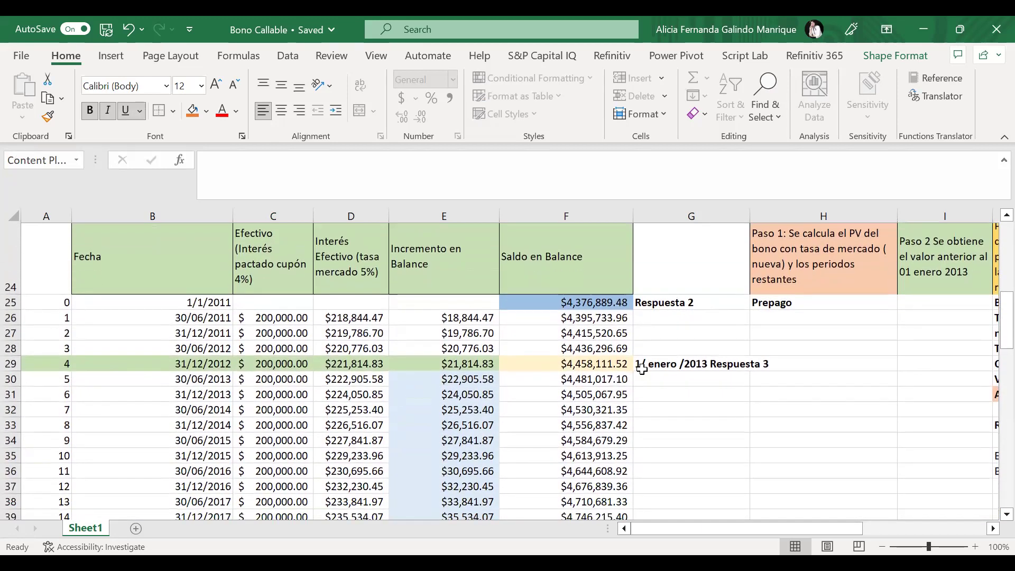
drag(176, 303, 183, 467)
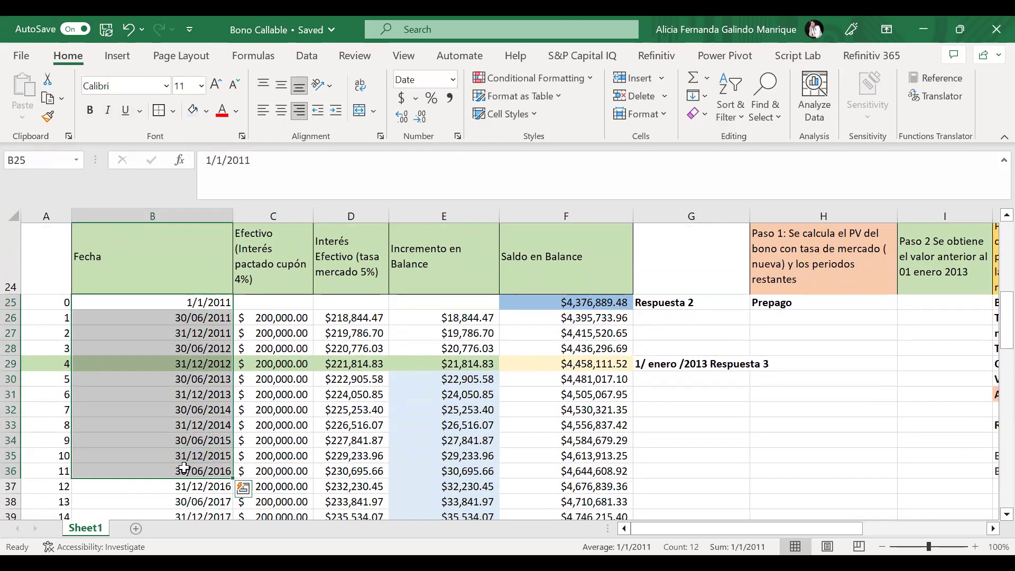
click(206, 299)
key(Down)
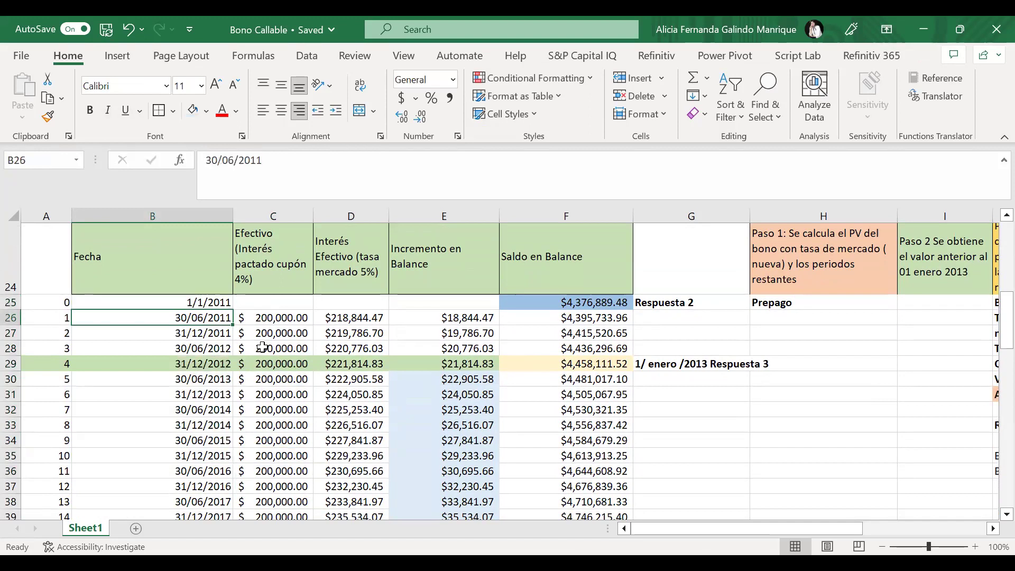
key(Right)
key(Down)
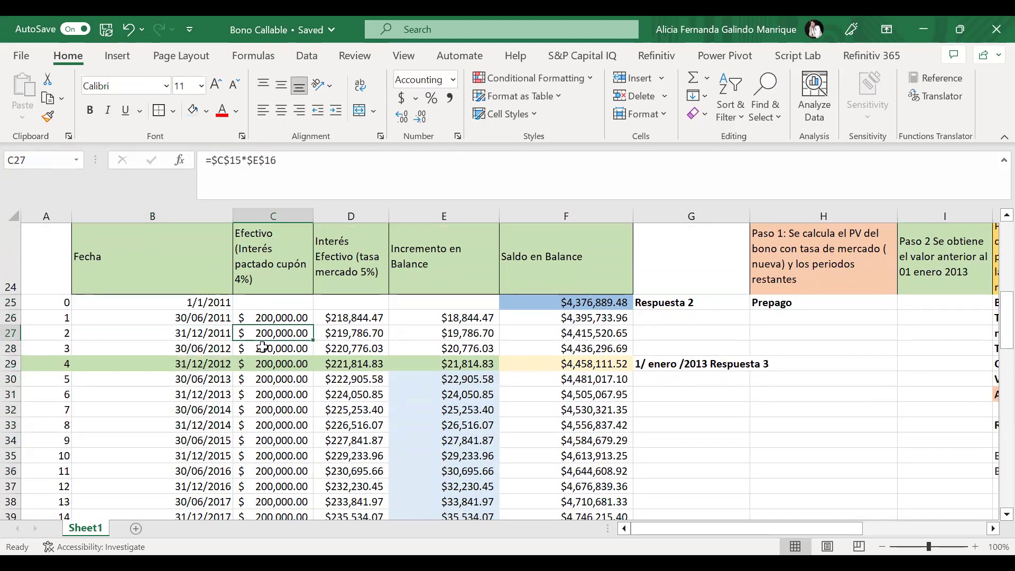
key(Down)
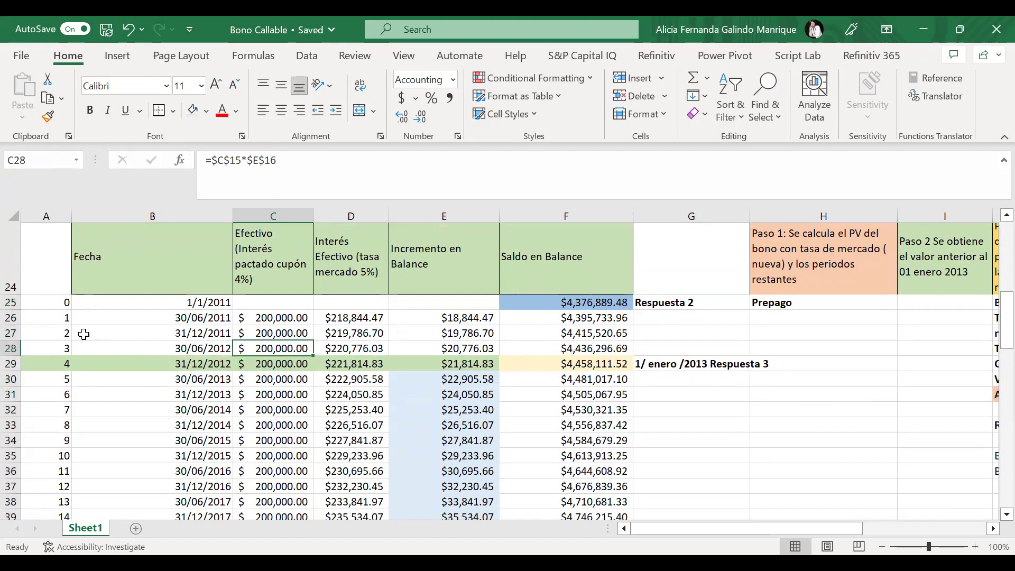
key(Down)
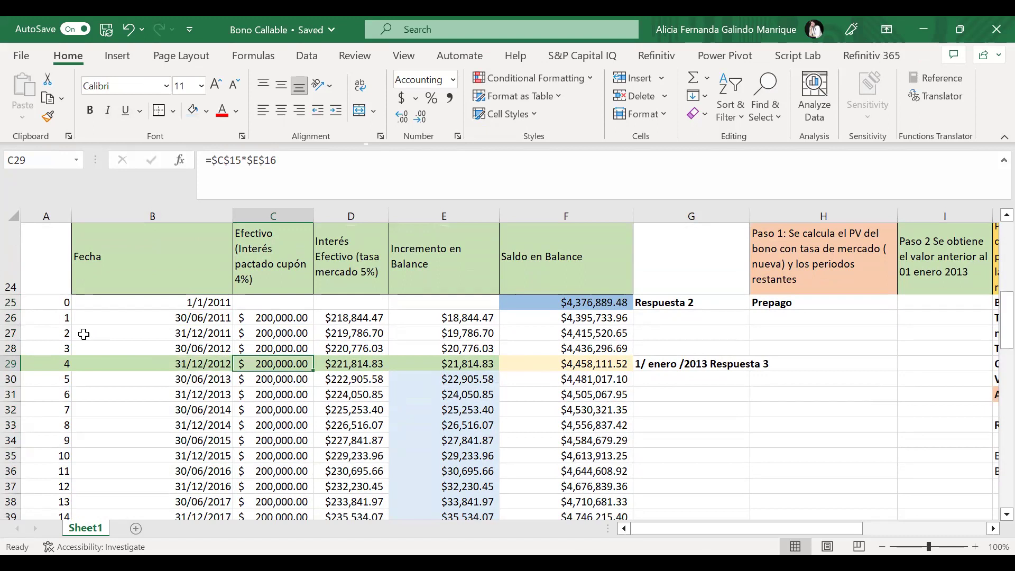
Step: Follow the semester 4 row across to the “1/ enero /2013 Respuesta 3” note in G29
key(Right)
key(Right)
key(Right)
key(Right)
key(Right)
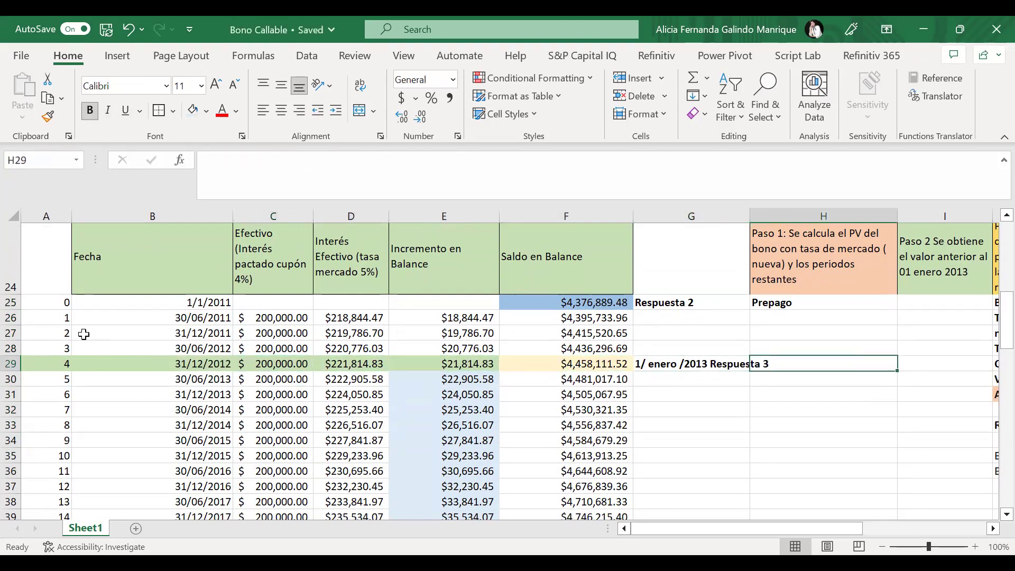
key(Down)
key(Left)
key(Up)
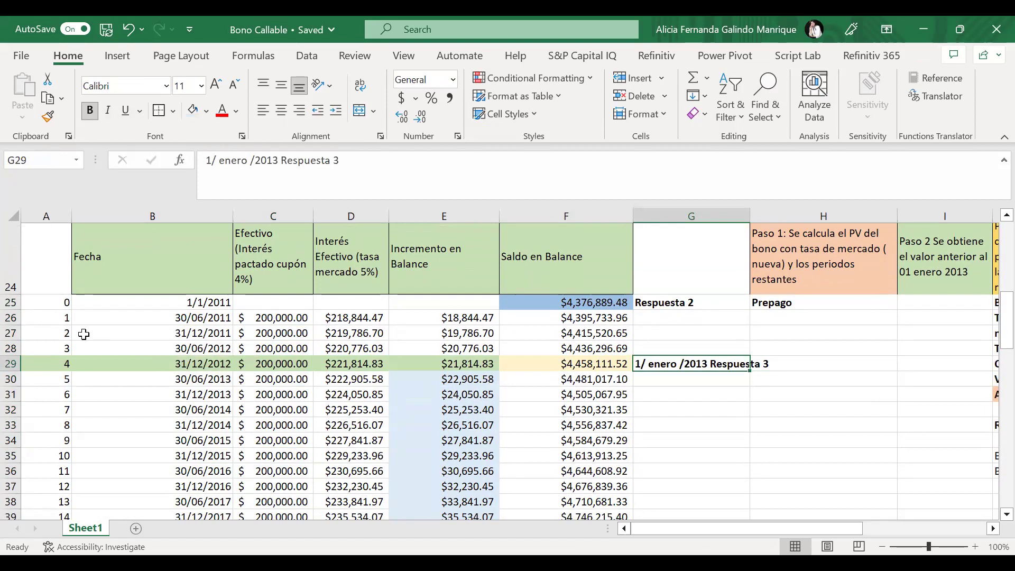
Step: Select the coupon payments for semesters 1 to 4 in C26:C29, followed by the remaining ones in C30:C45
drag(279, 319, 287, 364)
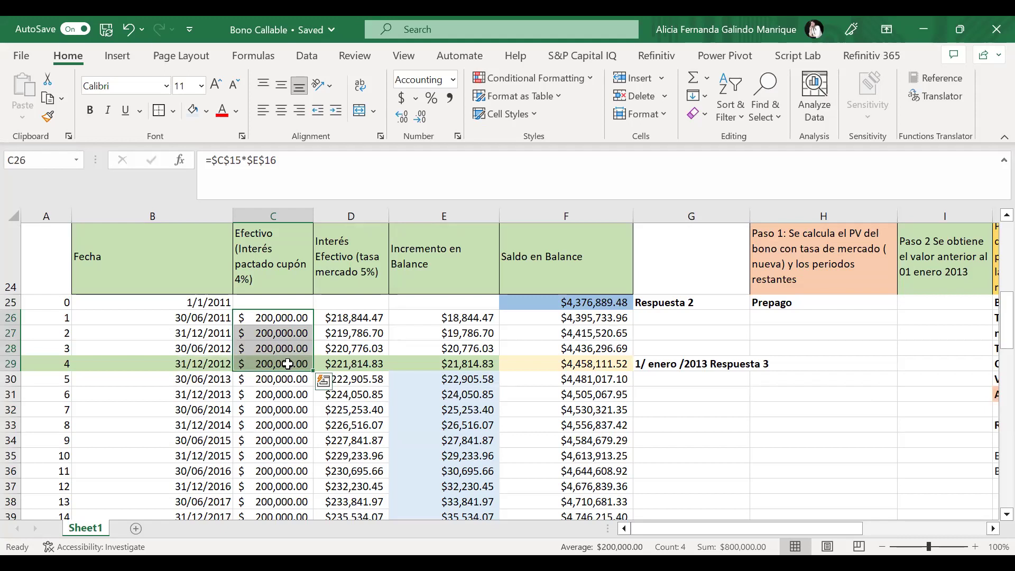
click(292, 378)
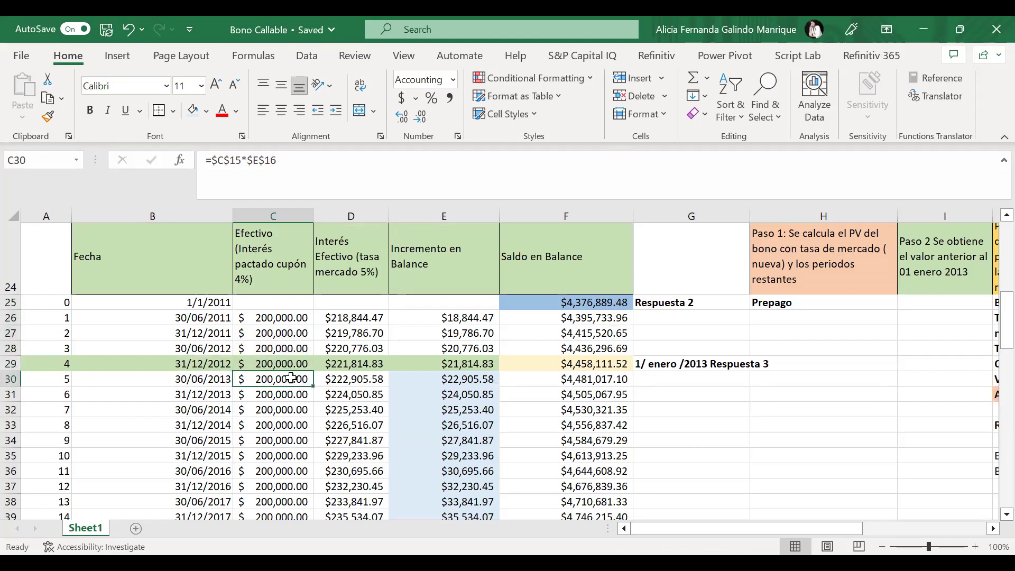
key(ctrl+shift+Down)
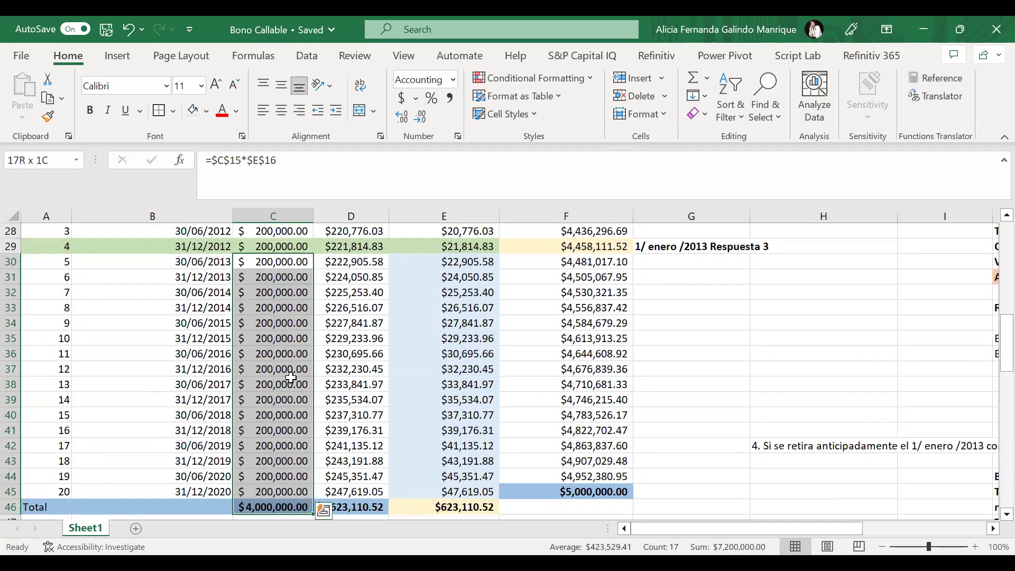
key(shift+Up)
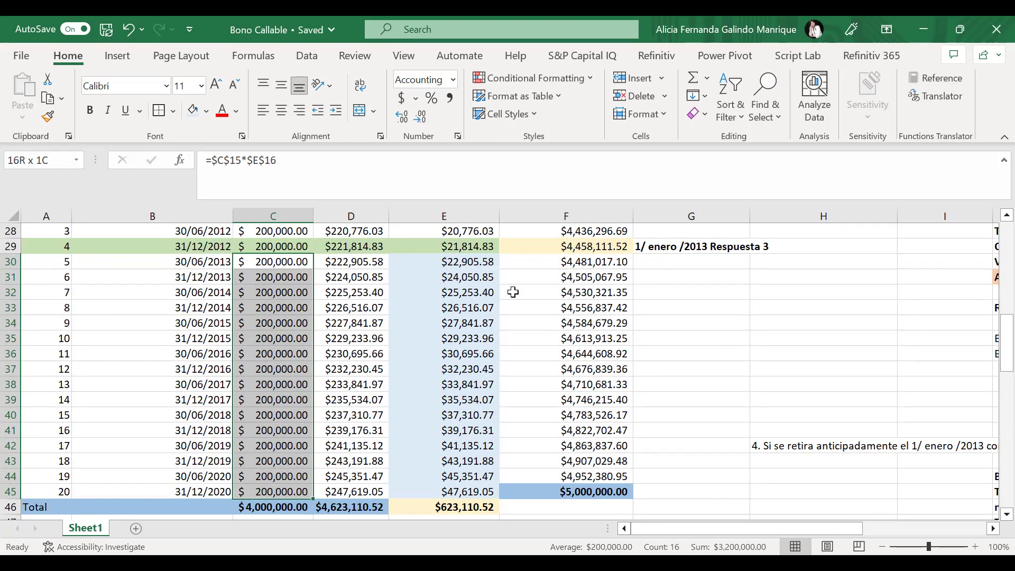
Step: Review question 4 of the Robinson problem against the Precio del Bono data and the top of the amortization table
click(478, 353)
scroll(291, 296, up, 3)
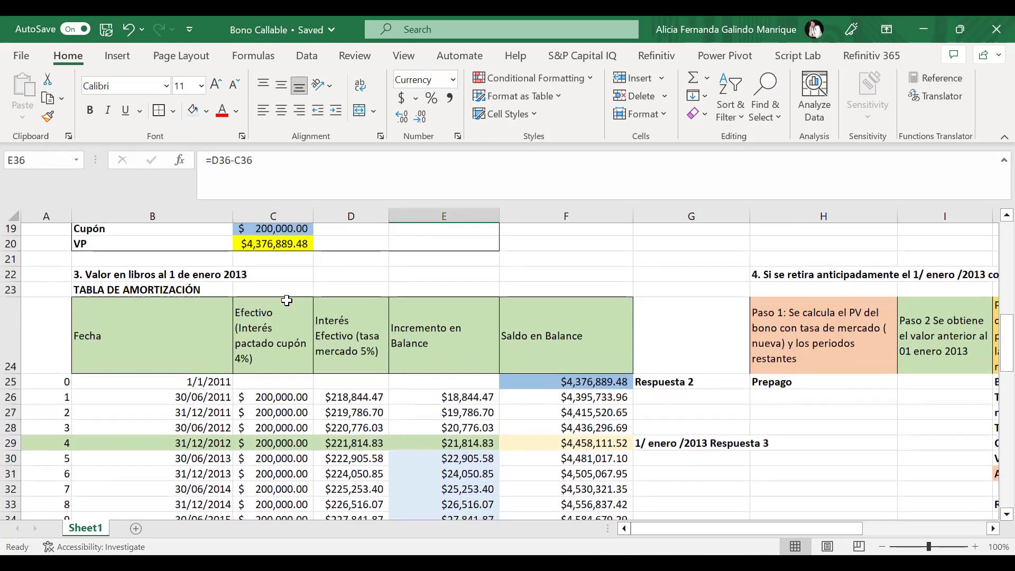
scroll(286, 301, up, 4)
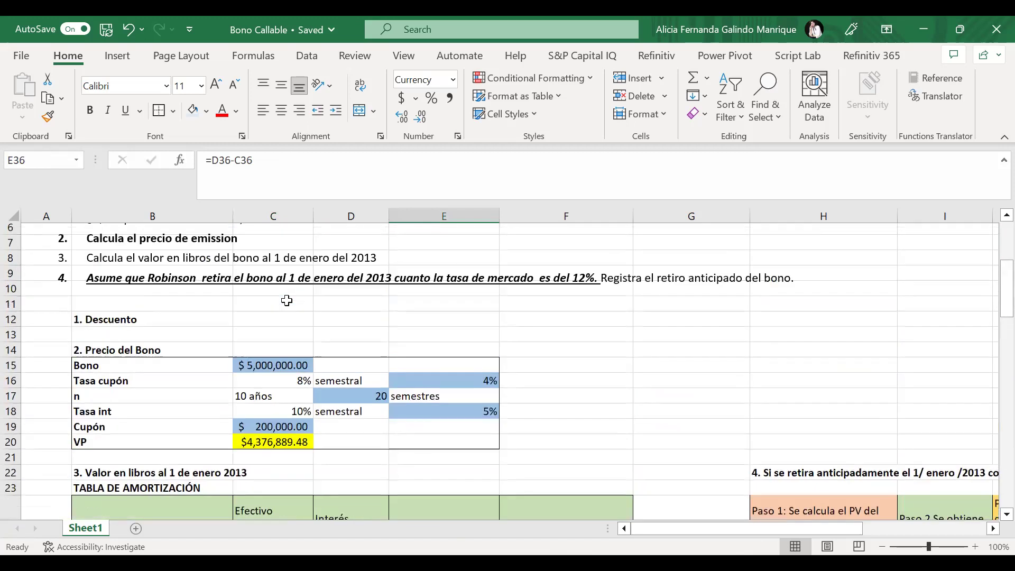
scroll(287, 300, up, 1)
scroll(287, 300, down, 3)
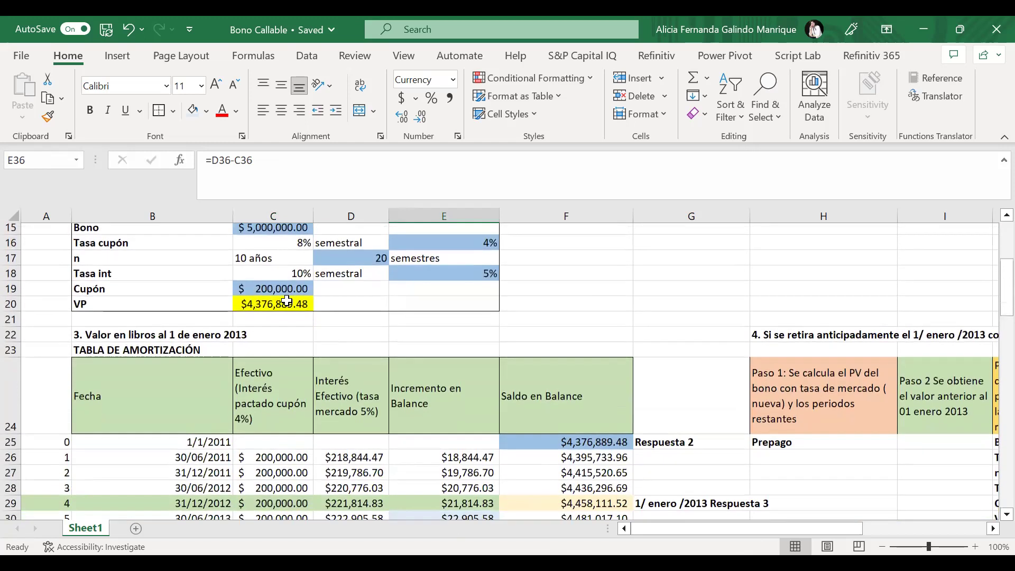
scroll(286, 300, down, 3)
scroll(286, 300, up, 7)
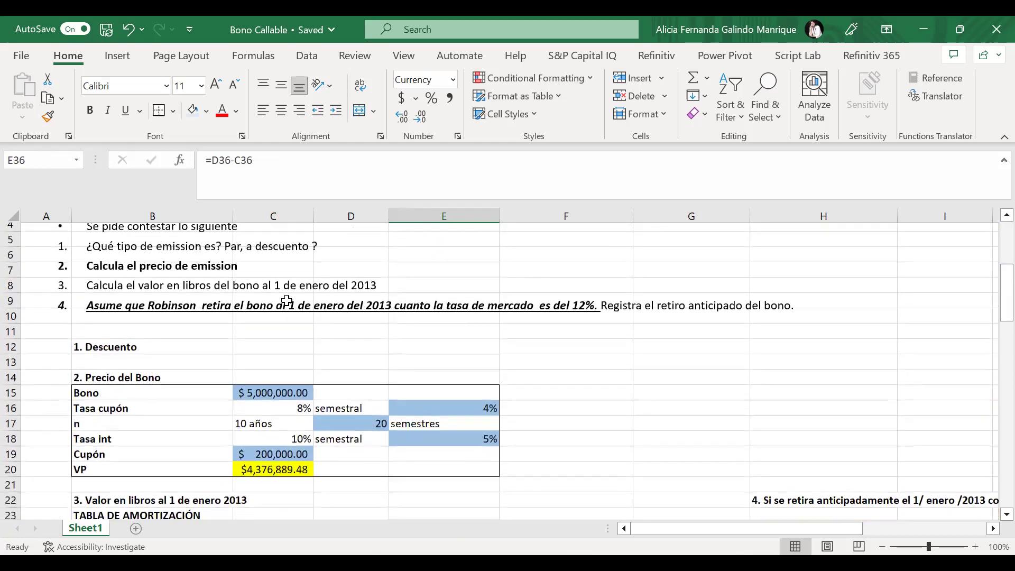
scroll(287, 301, down, 1)
scroll(323, 339, down, 2)
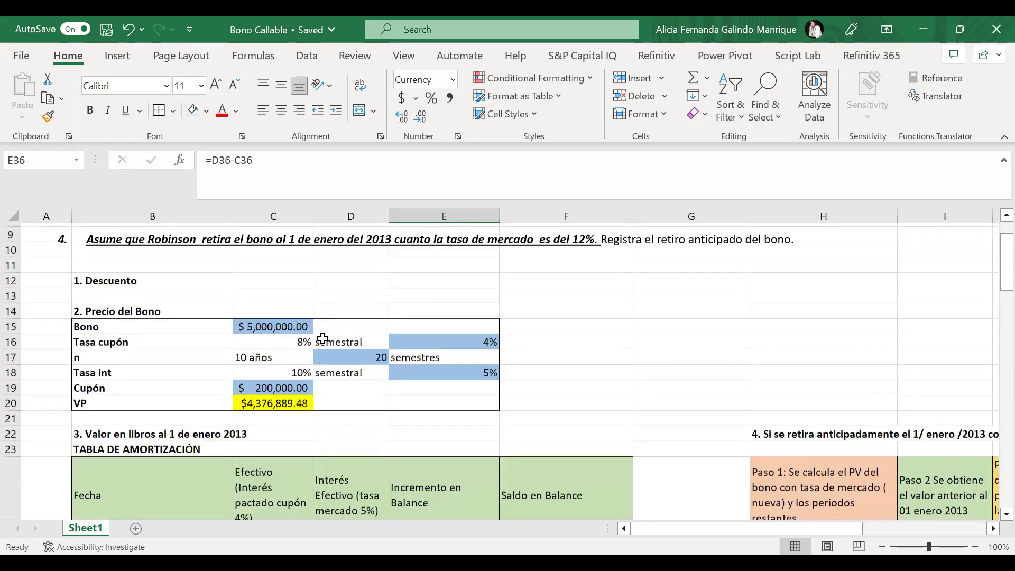
Step: Review the Masterwar problem statement in rows 50 to 54 together with its call price calculations and journal entries
scroll(323, 339, down, 3)
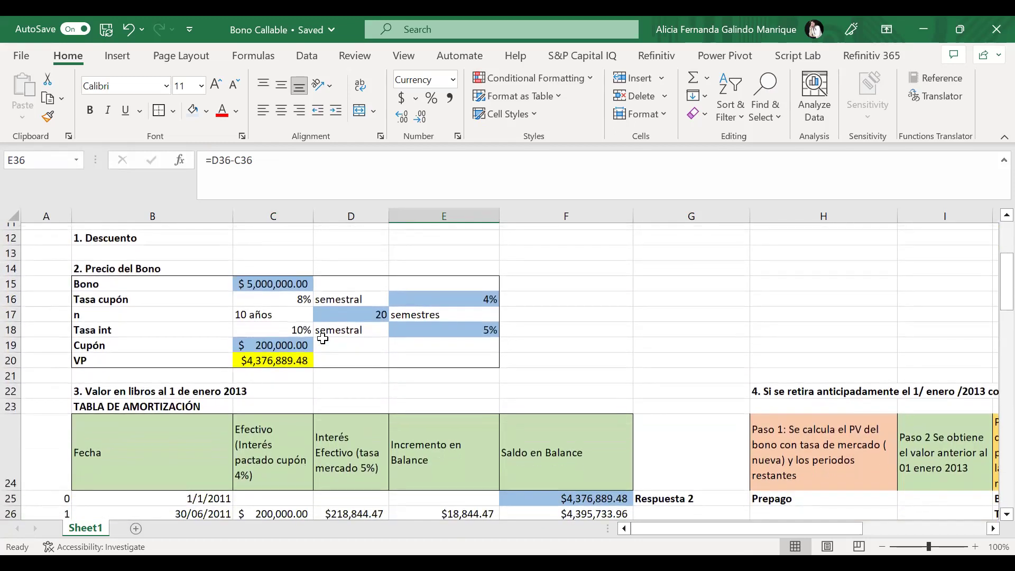
scroll(323, 339, down, 6)
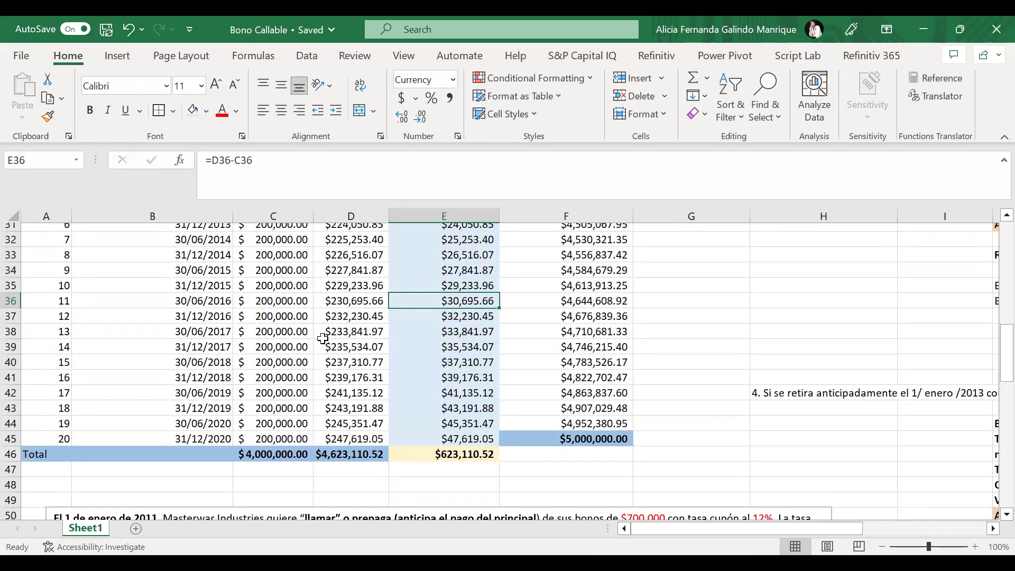
scroll(503, 428, down, 5)
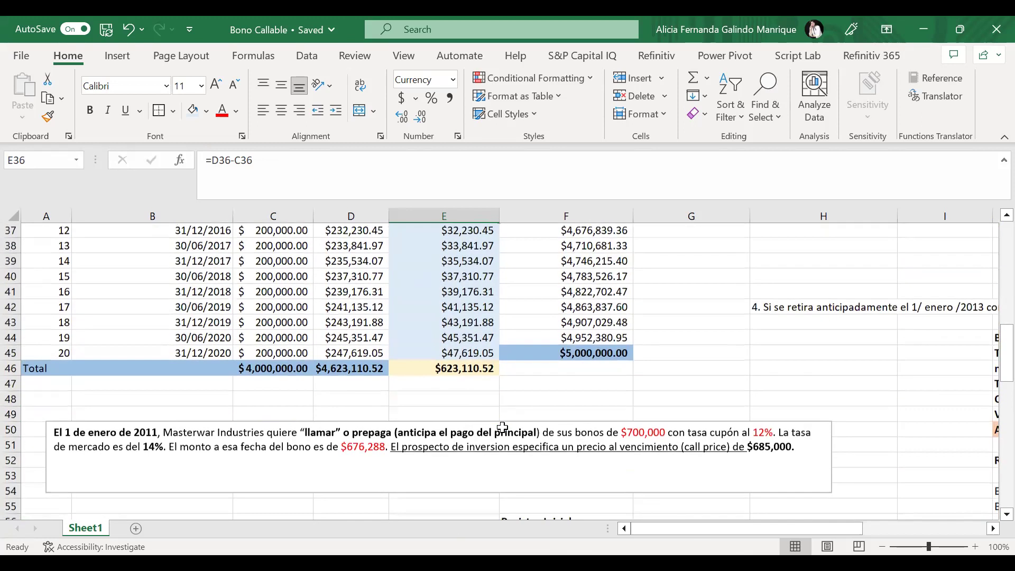
scroll(502, 427, down, 4)
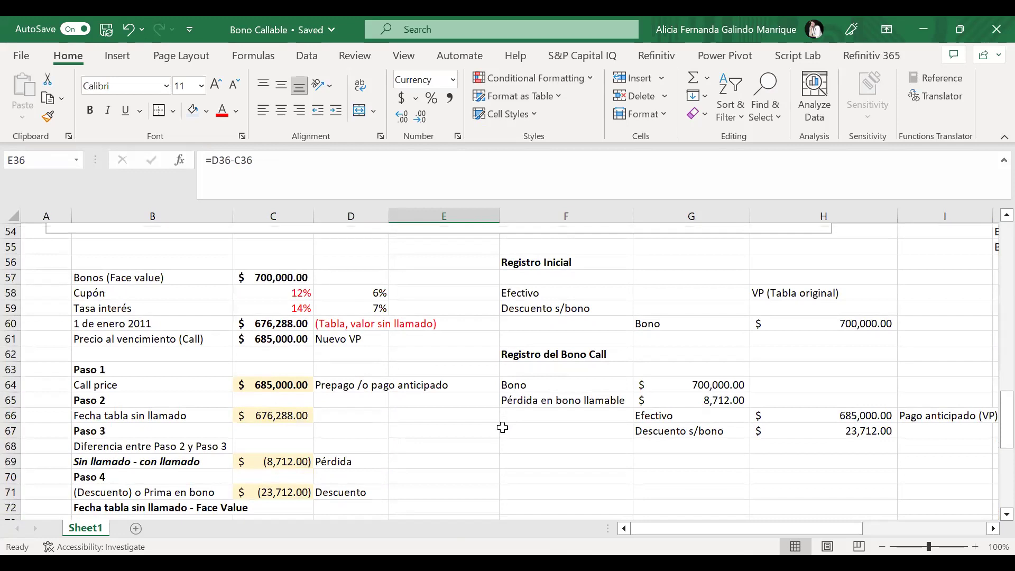
scroll(502, 427, down, 9)
scroll(502, 427, up, 10)
scroll(503, 427, up, 2)
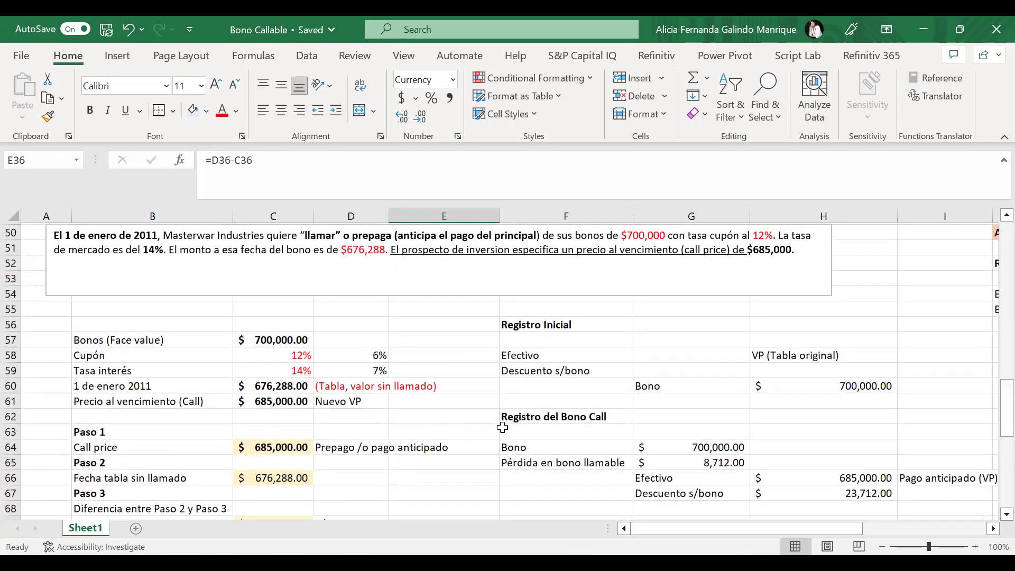